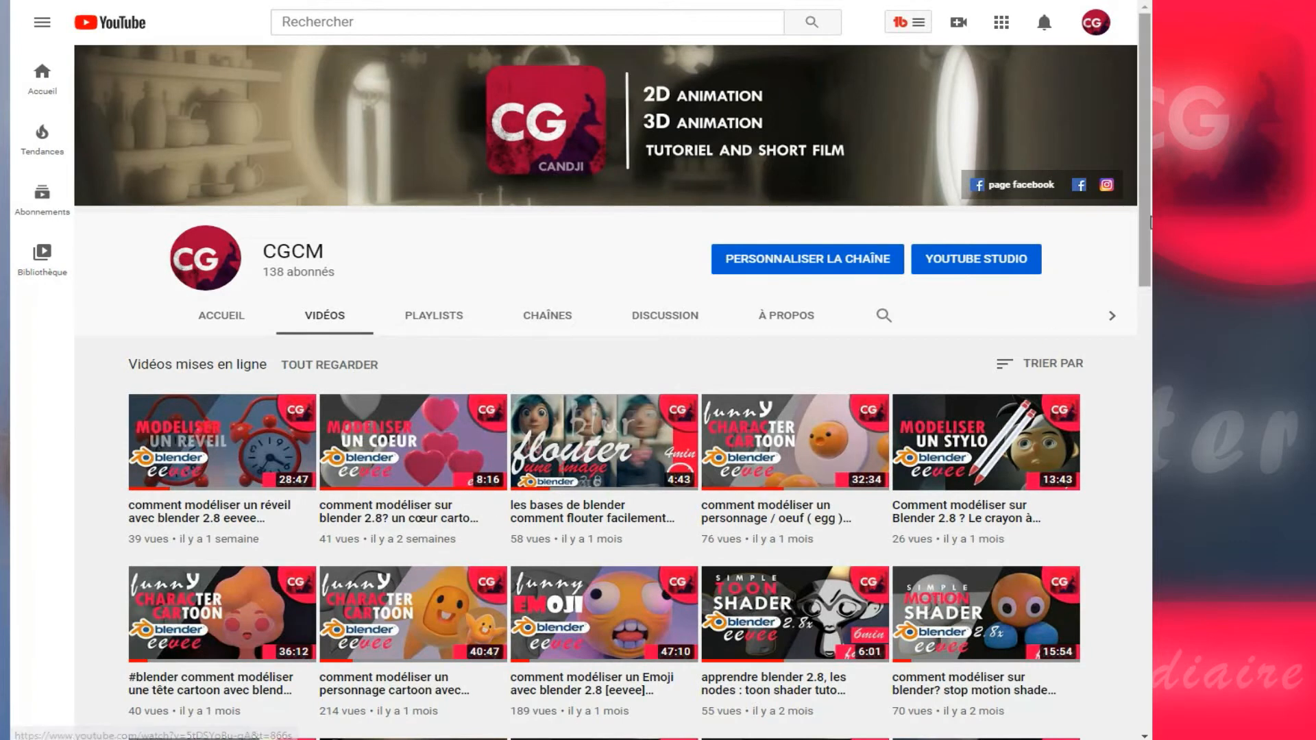
scroll(1150, 223, down, 3)
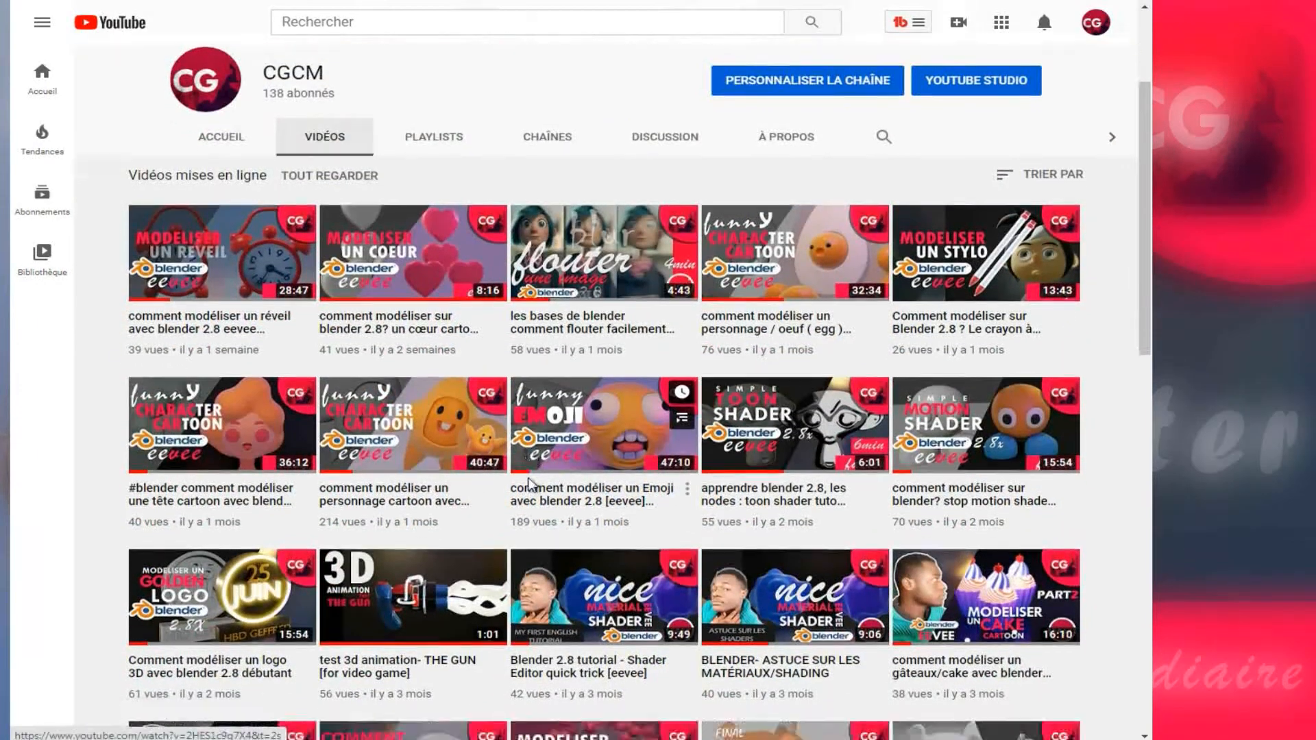
scroll(529, 484, down, 4)
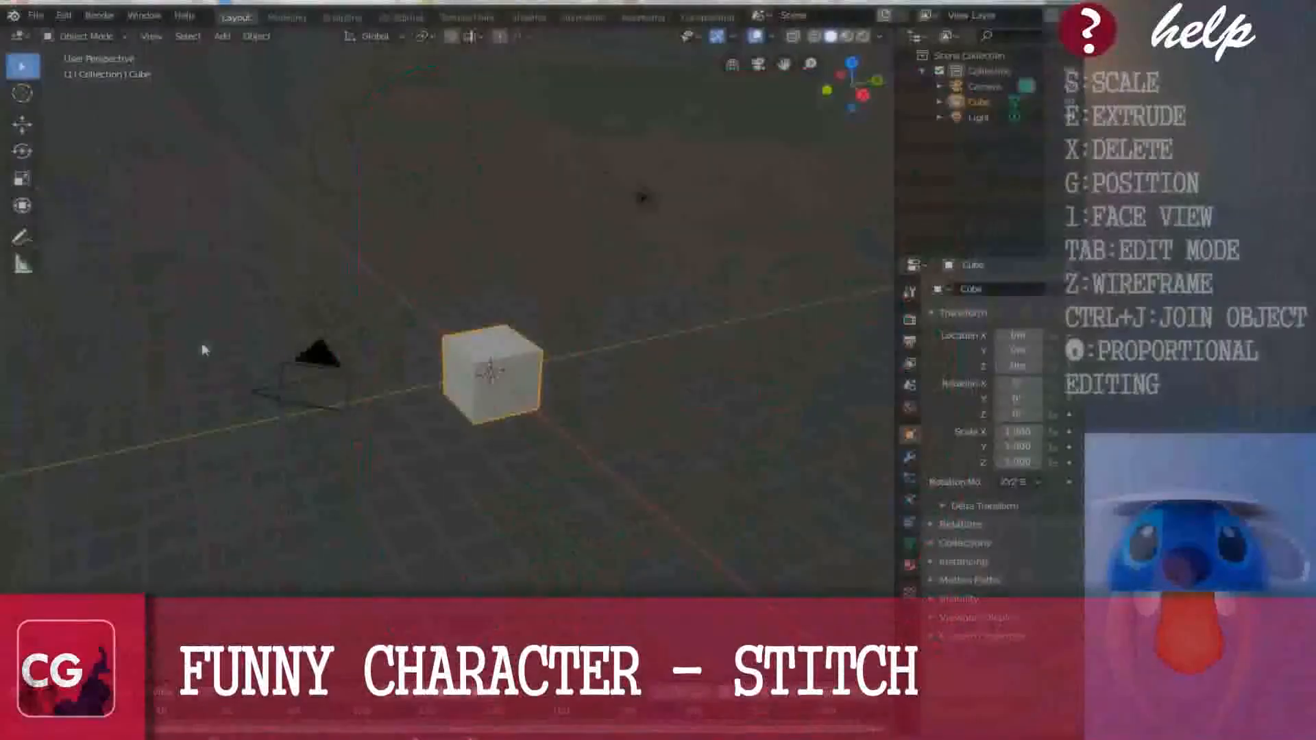
Step: Delete the default cube, camera and light to empty the scene
middle_drag(383, 392, 545, 360)
scroll(364, 376, down, 4)
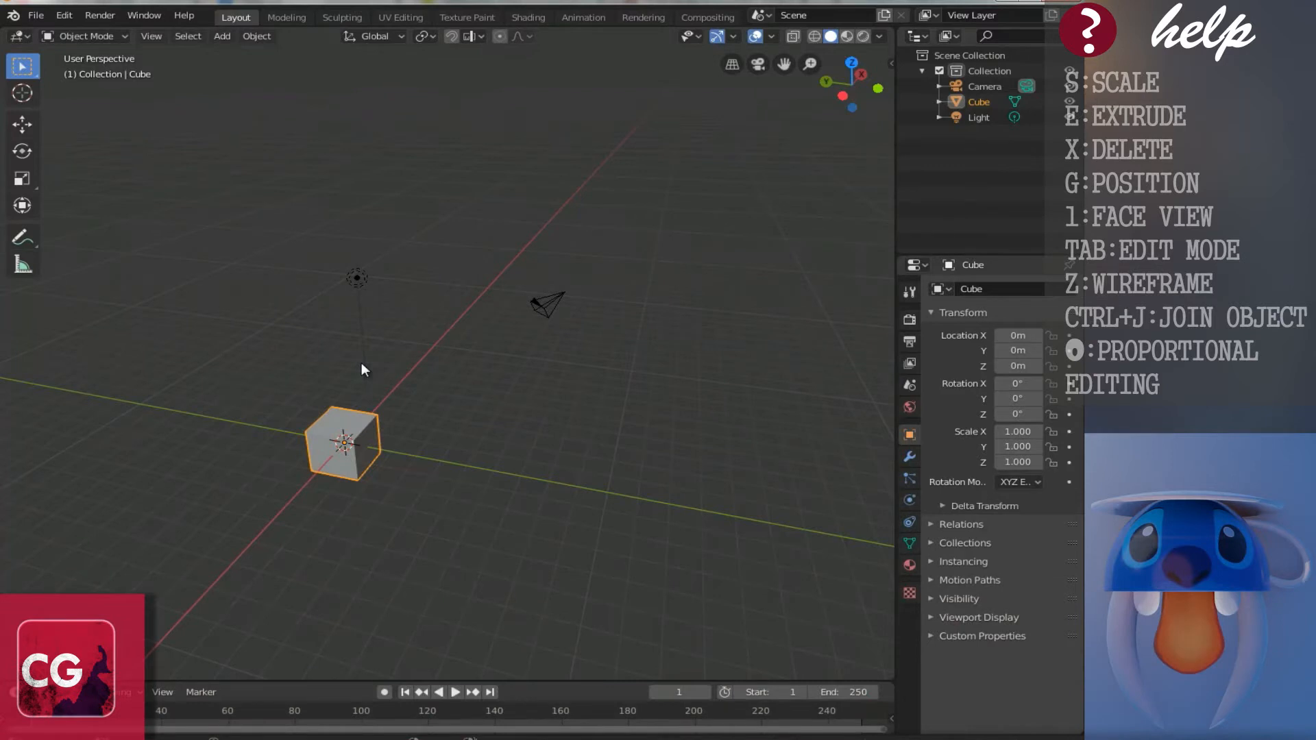
key(a)
key(Delete)
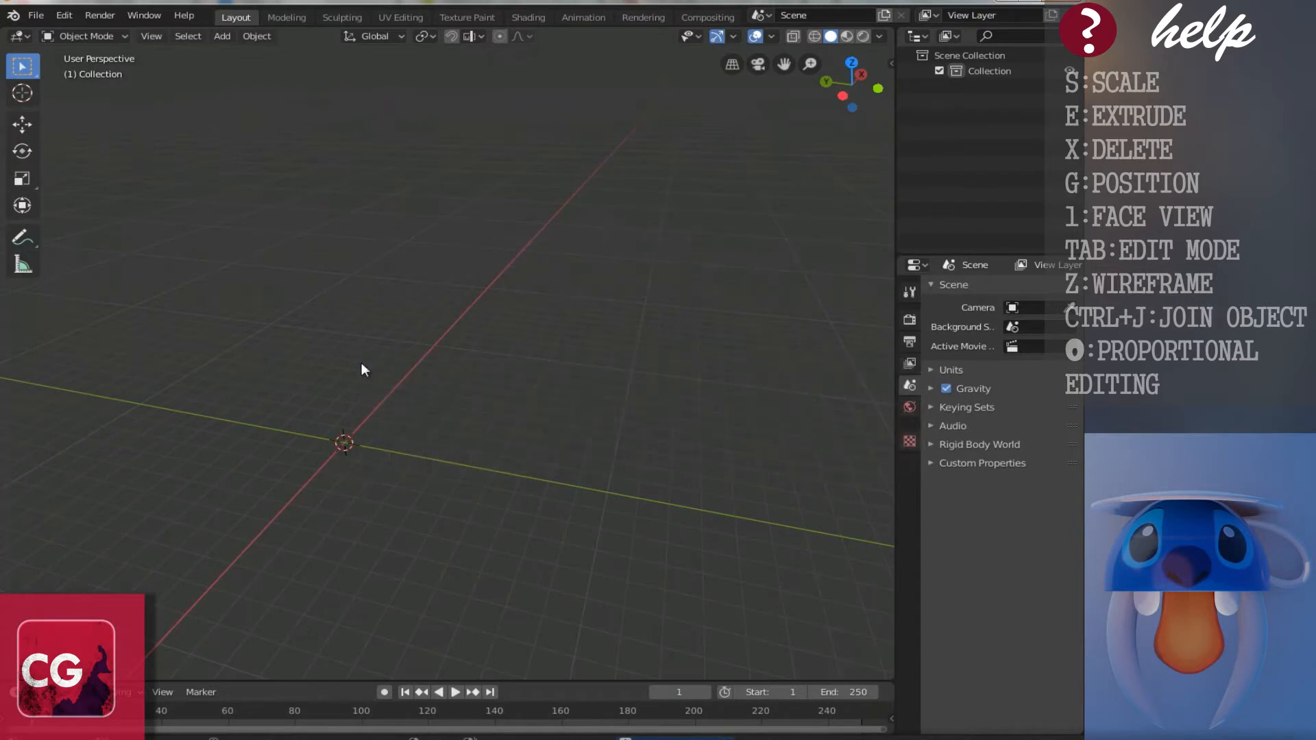
Step: Add a UV sphere with 16 segments at the origin, working in the front view
key(KP_1)
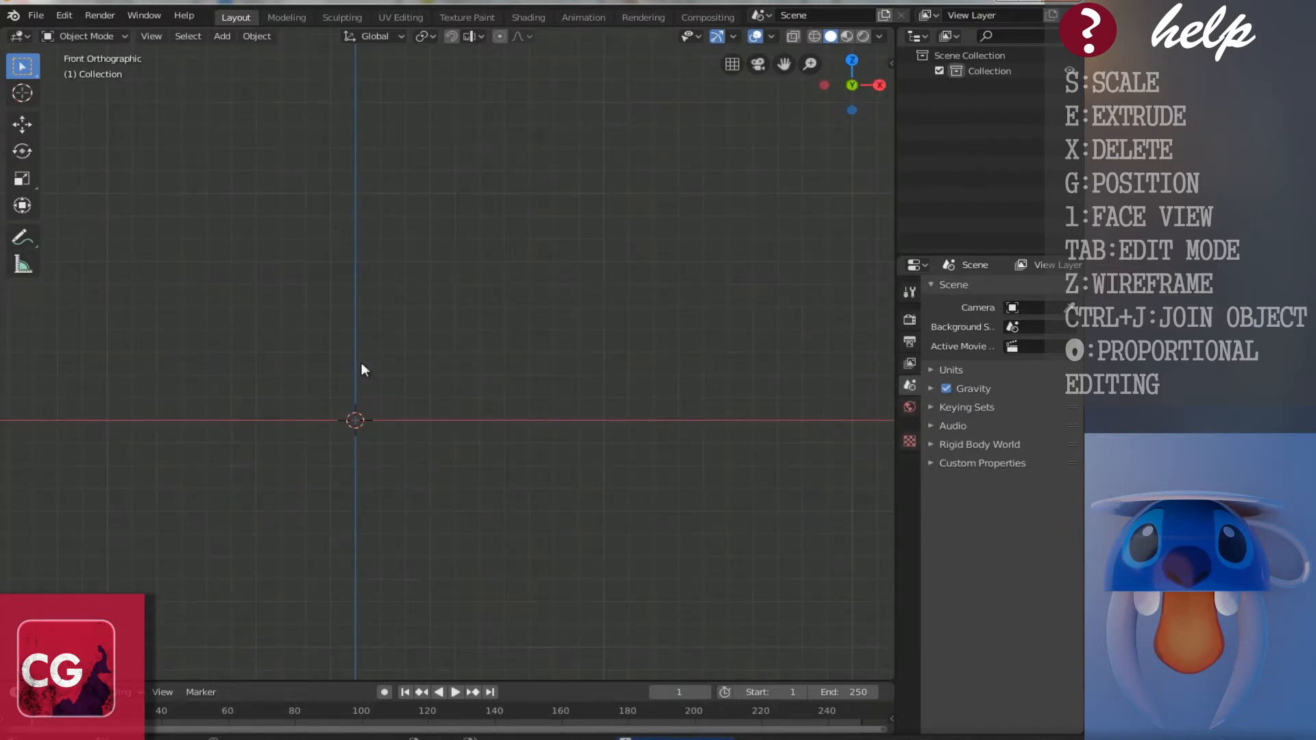
key(shift+a)
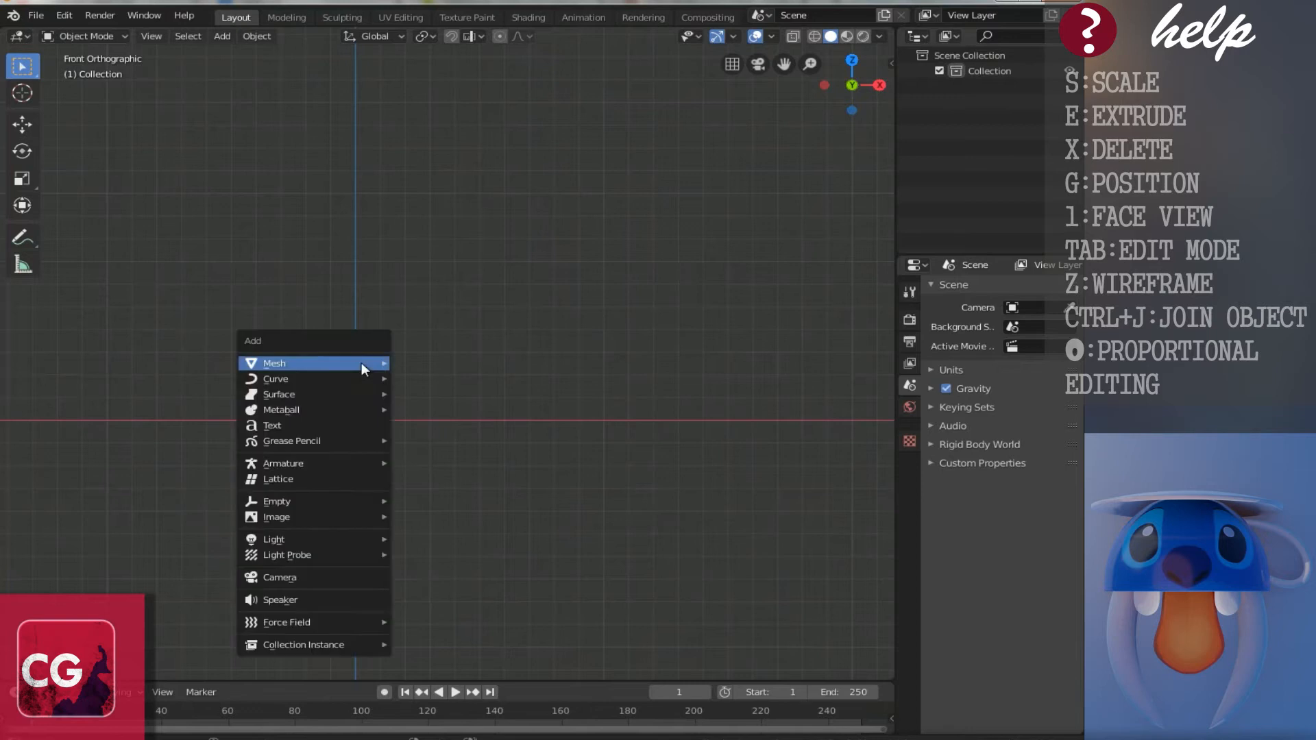
mouse_move(361, 364)
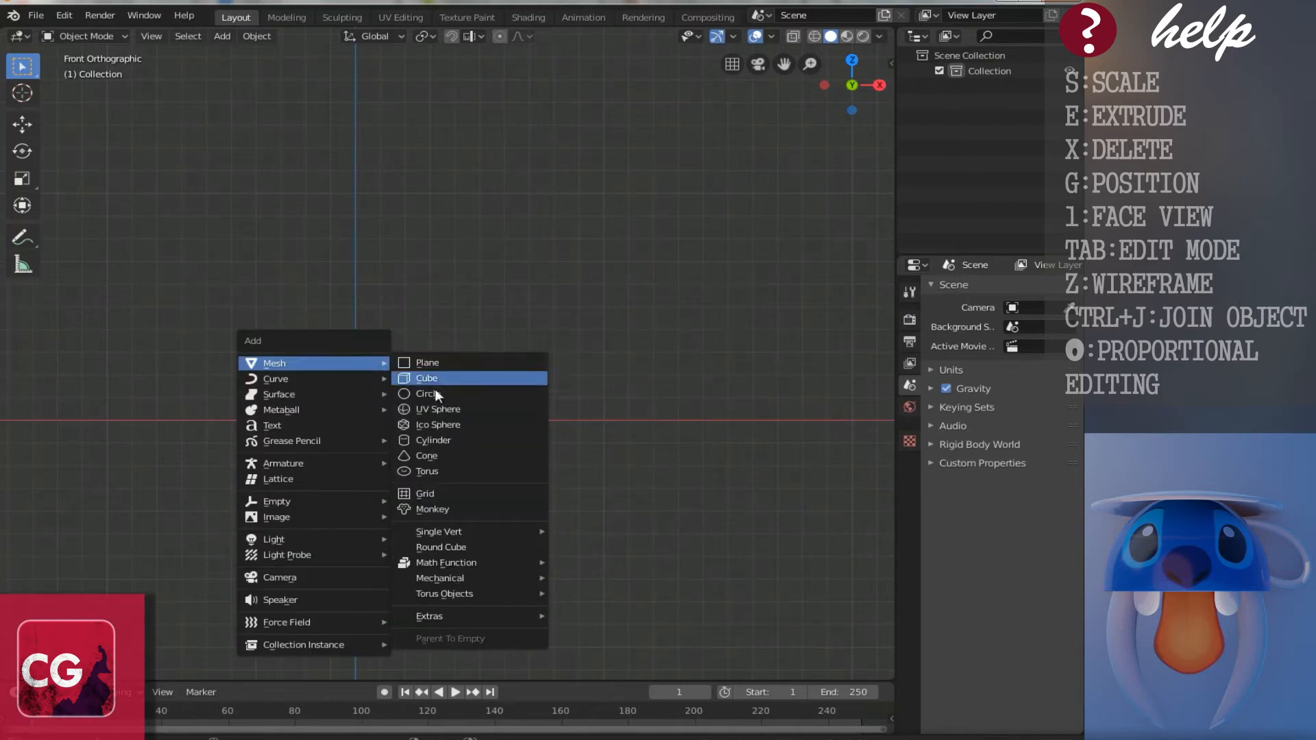
click(433, 415)
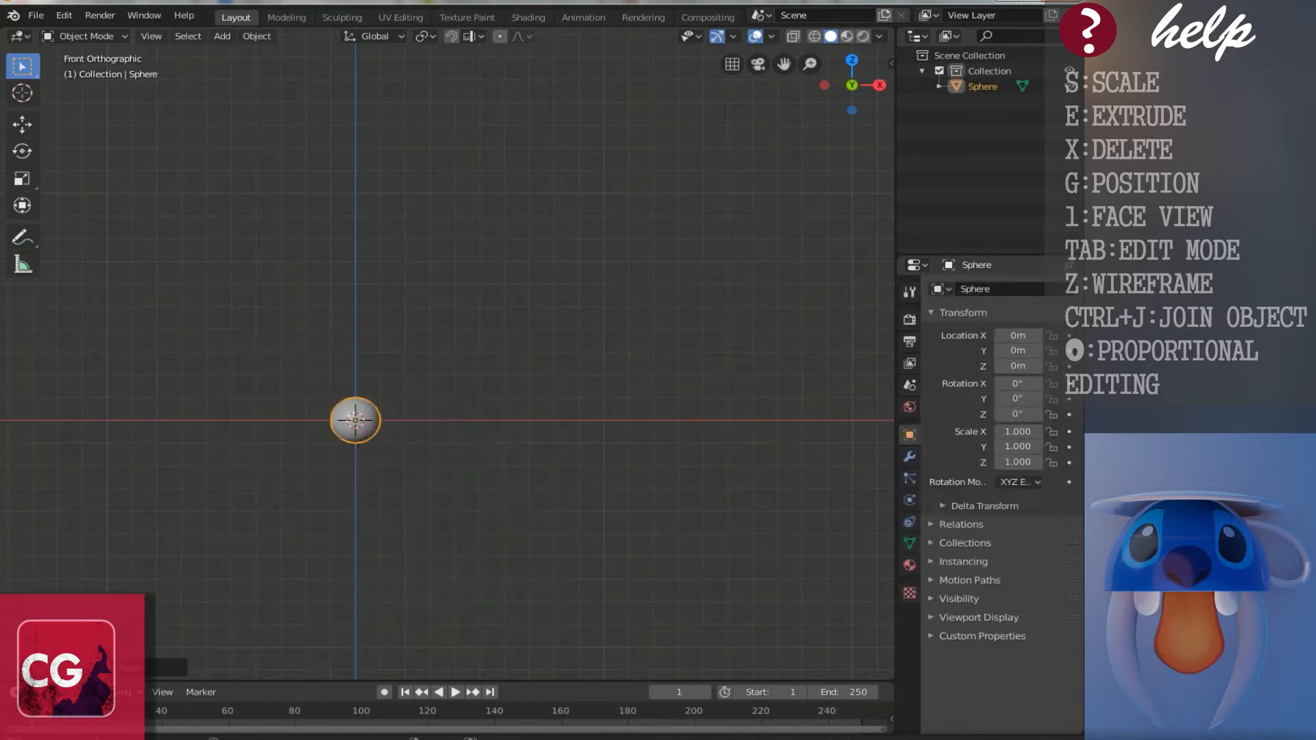
click(89, 667)
click(211, 495)
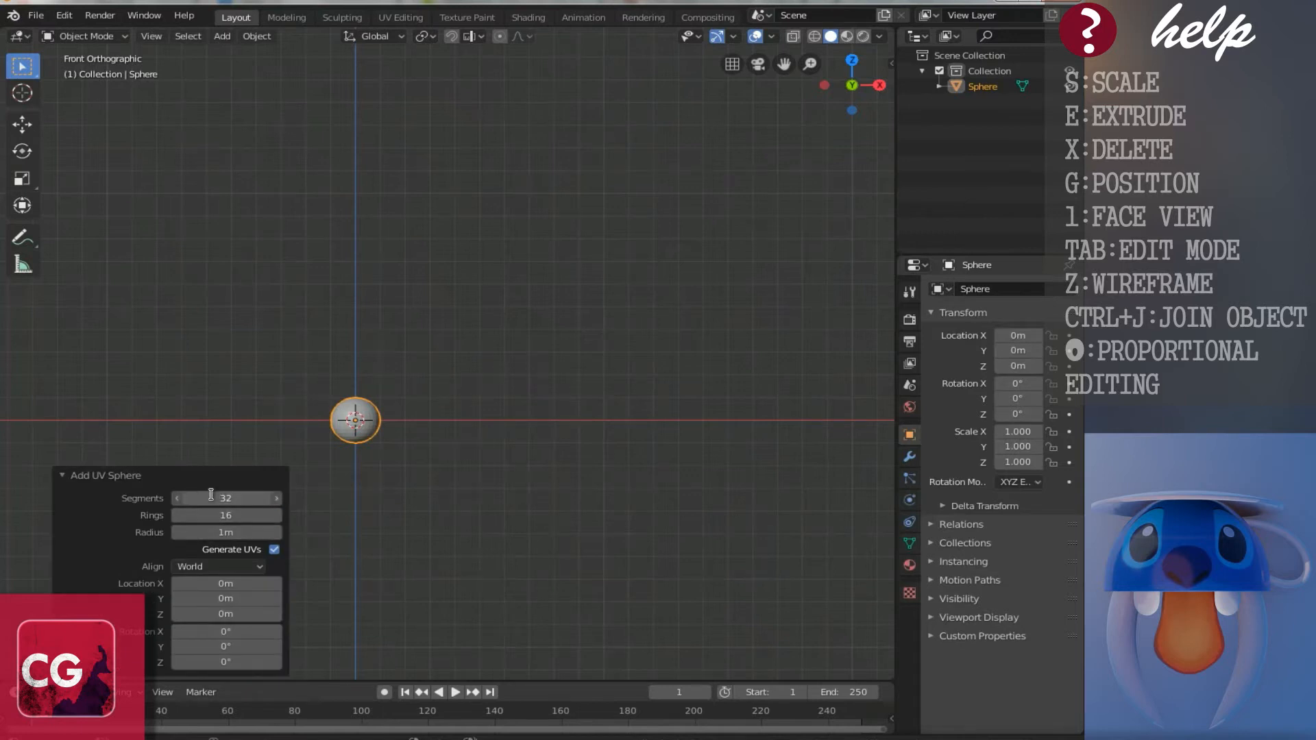
text(16)
key(Return)
click(368, 426)
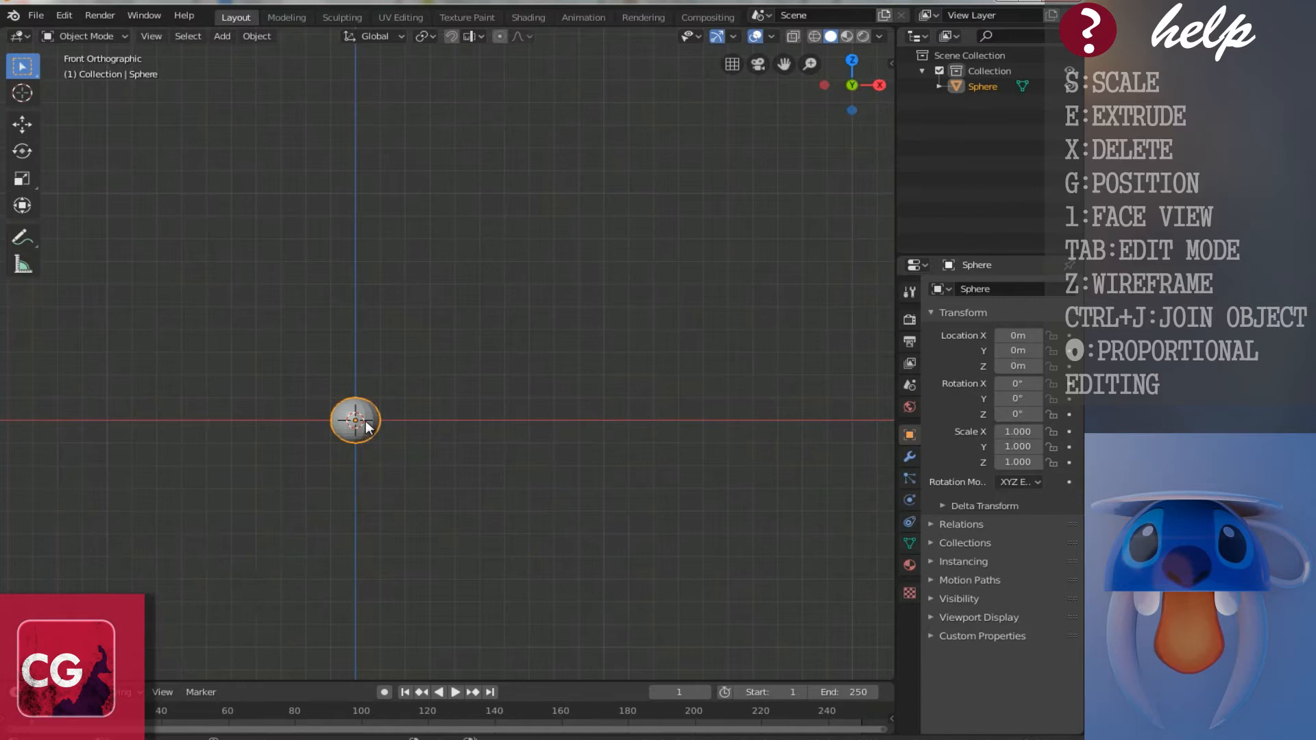
Step: Scale the sphere uniformly by a factor of 5
ctrl+scroll(368, 421, up, 2)
scroll(369, 424, up, 4)
scroll(370, 424, down, 2)
ctrl+scroll(371, 423, up, 3)
shift+scroll(430, 360, down, 5)
scroll(465, 359, up, 4)
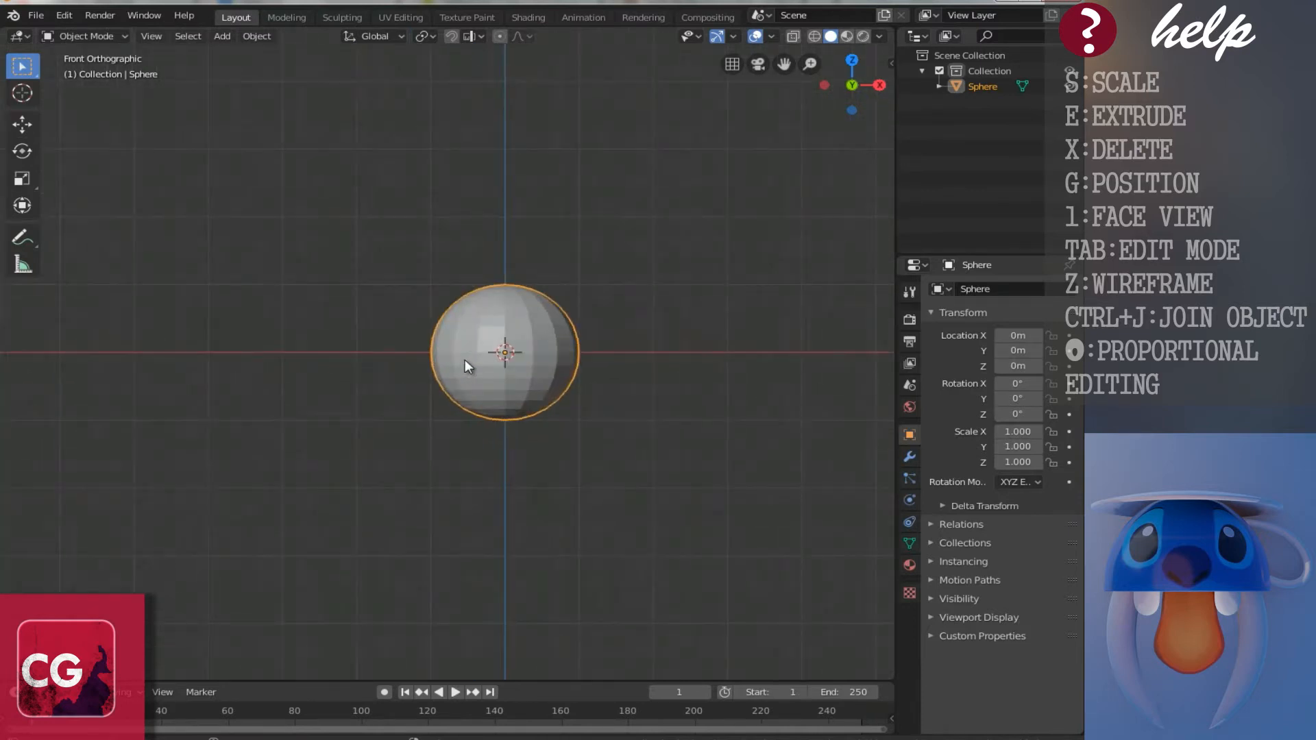
ctrl+scroll(465, 360, up, 4)
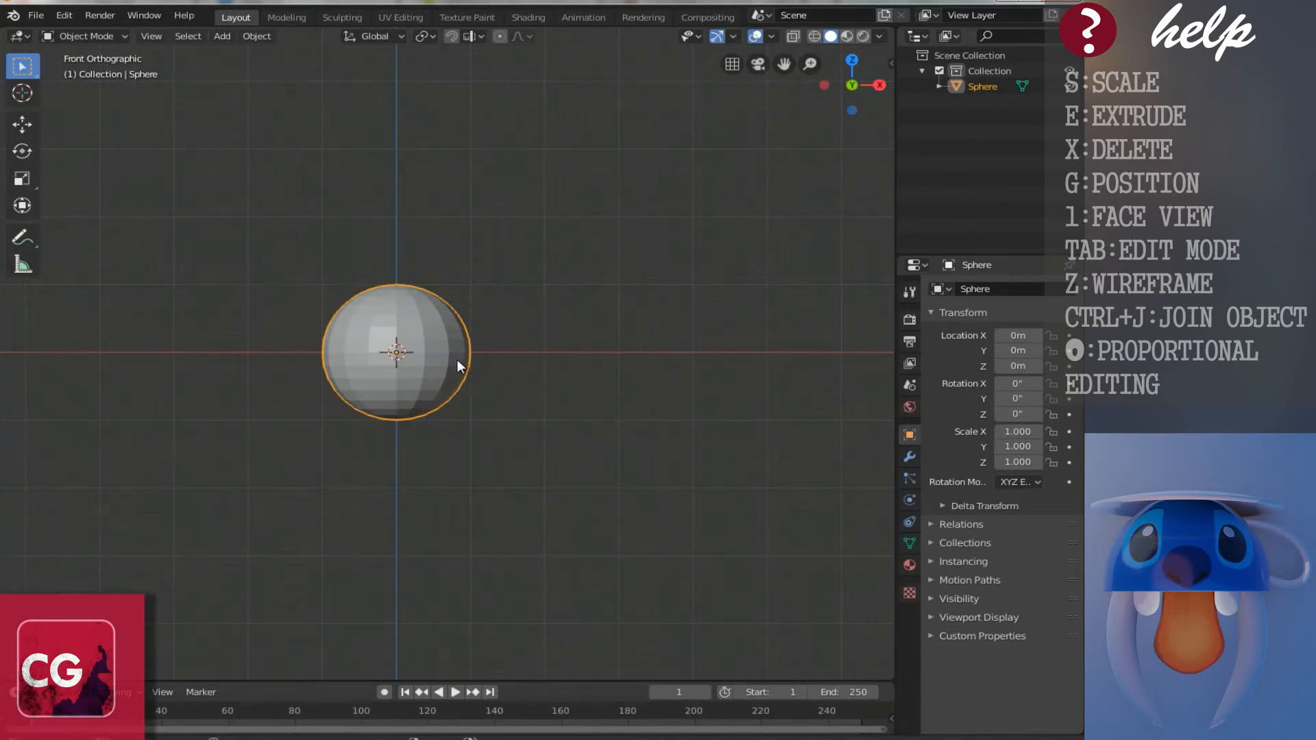
ctrl+scroll(457, 359, down, 2)
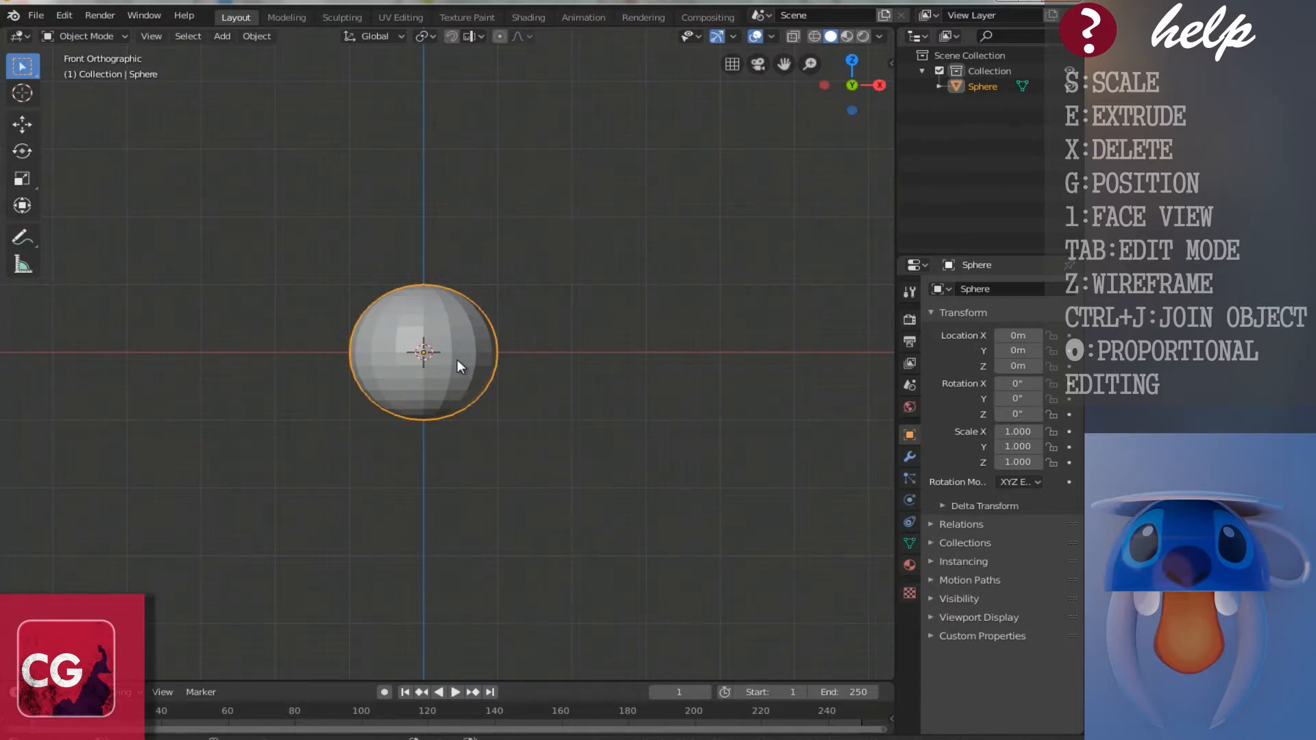
text(s5)
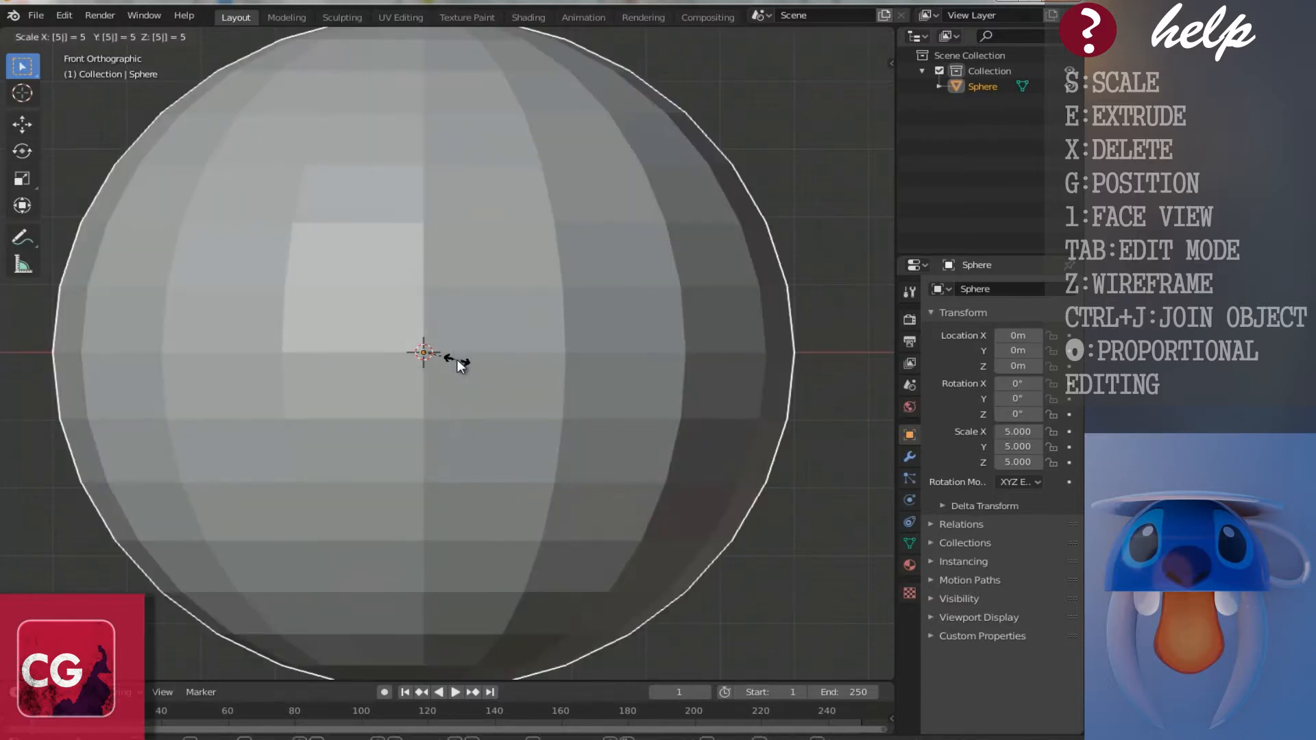
key(Return)
Step: Delete all vertices above the sphere's equator in Edit Mode, selecting through the mesh with wireframe display
scroll(457, 359, down, 4)
key(Tab)
click(404, 308)
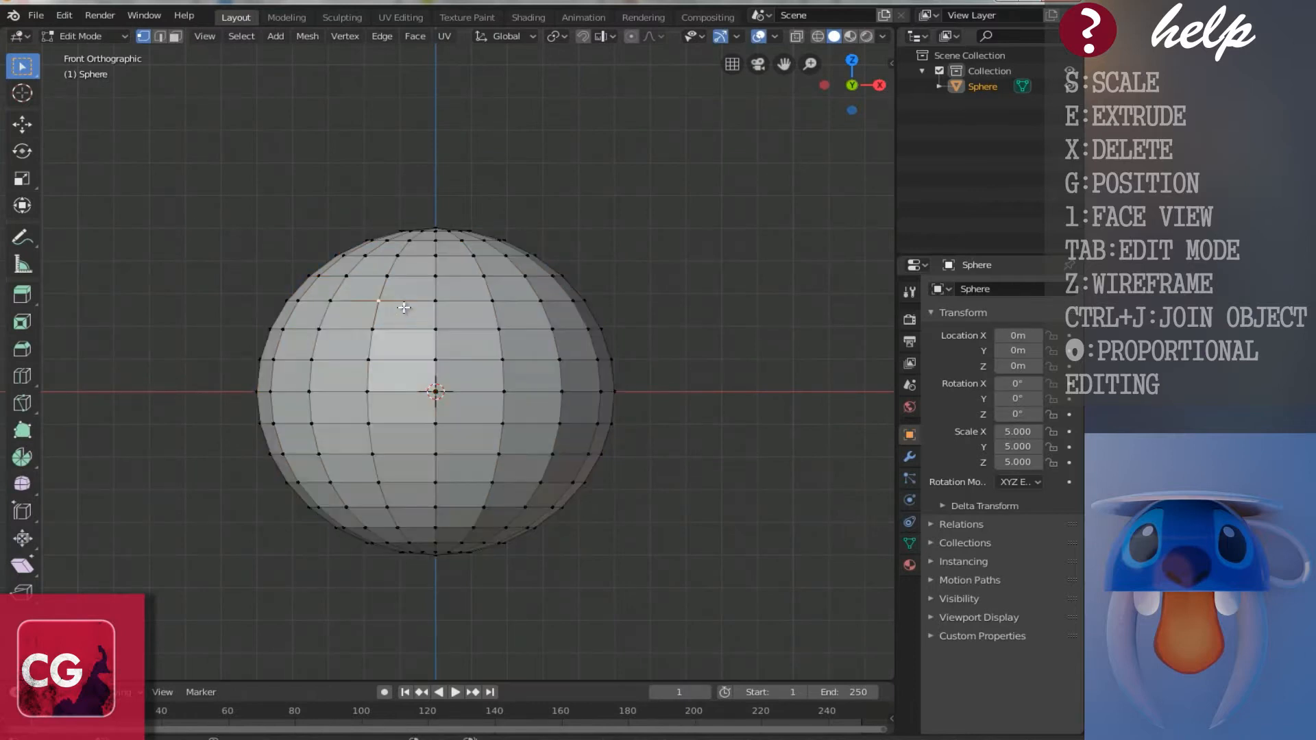
key(shift+z)
key(b)
drag(129, 136, 666, 375)
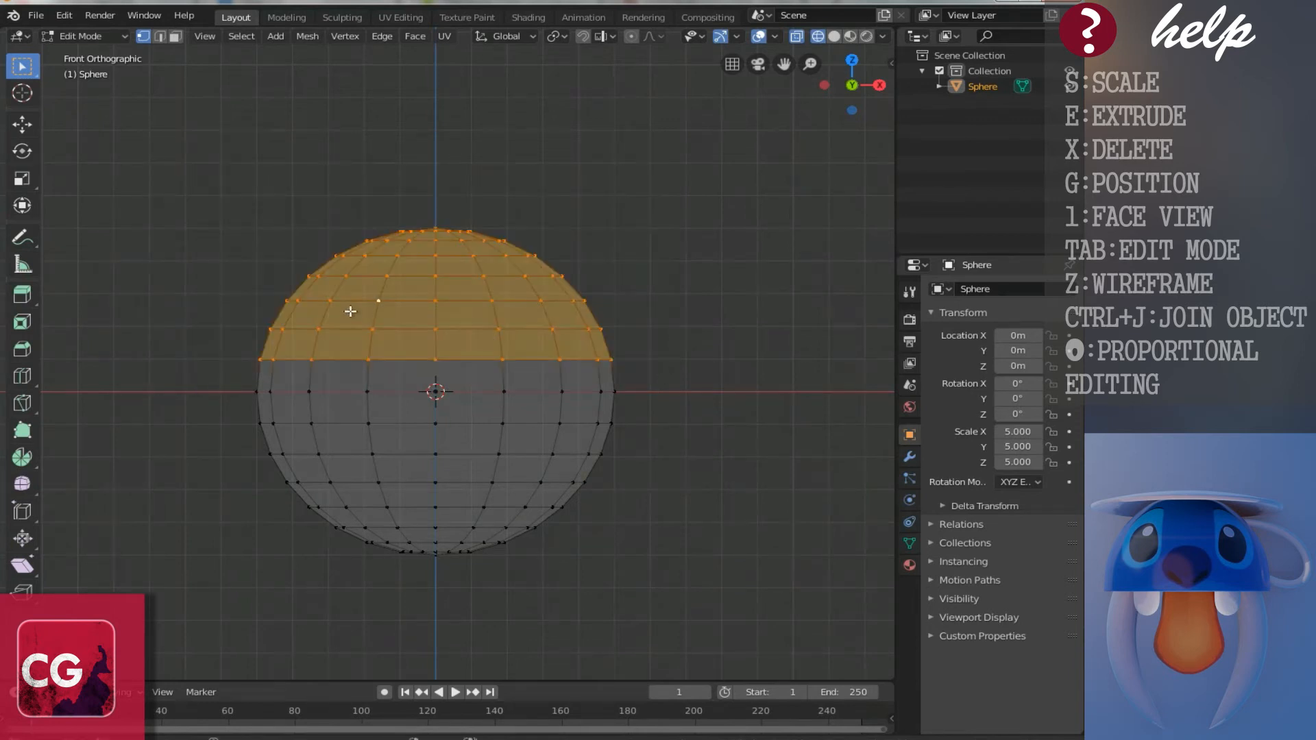
key(x)
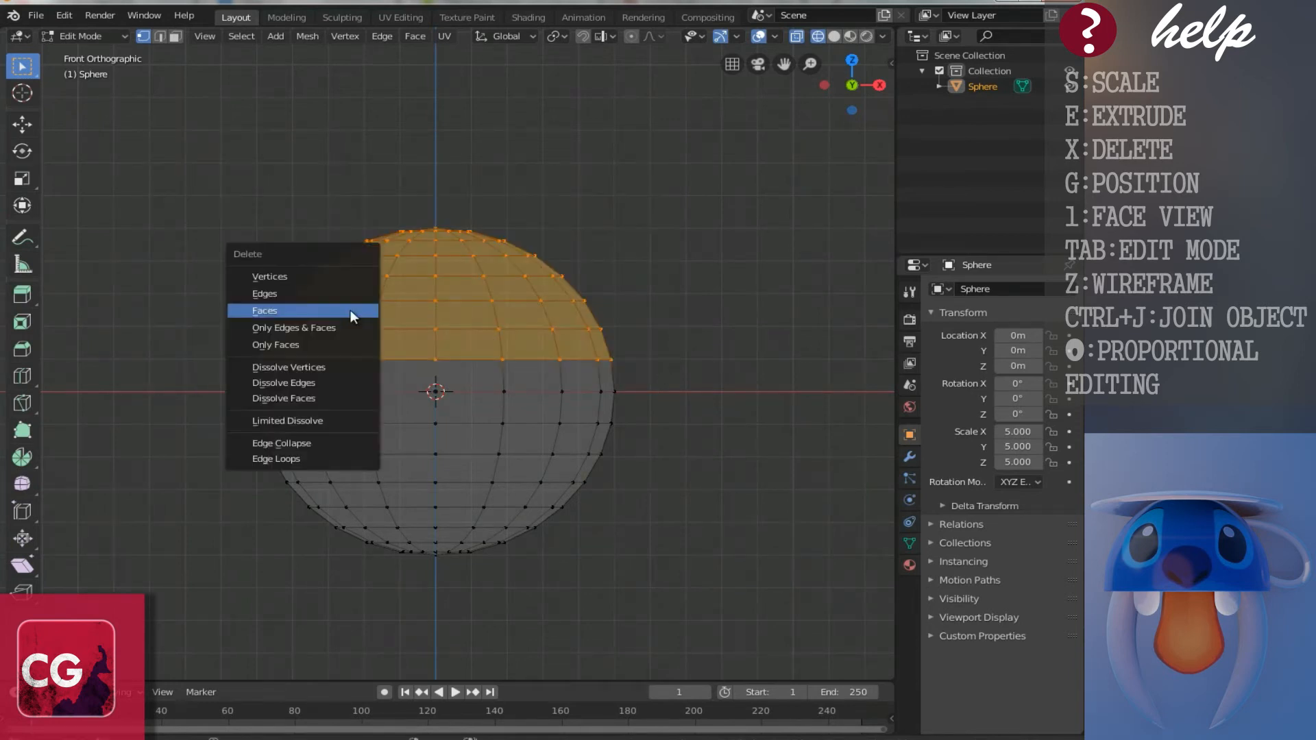
click(299, 274)
Step: Extrude the open top edge loop of the half sphere about 0.59 m upward along Z
scroll(380, 372, up, 1)
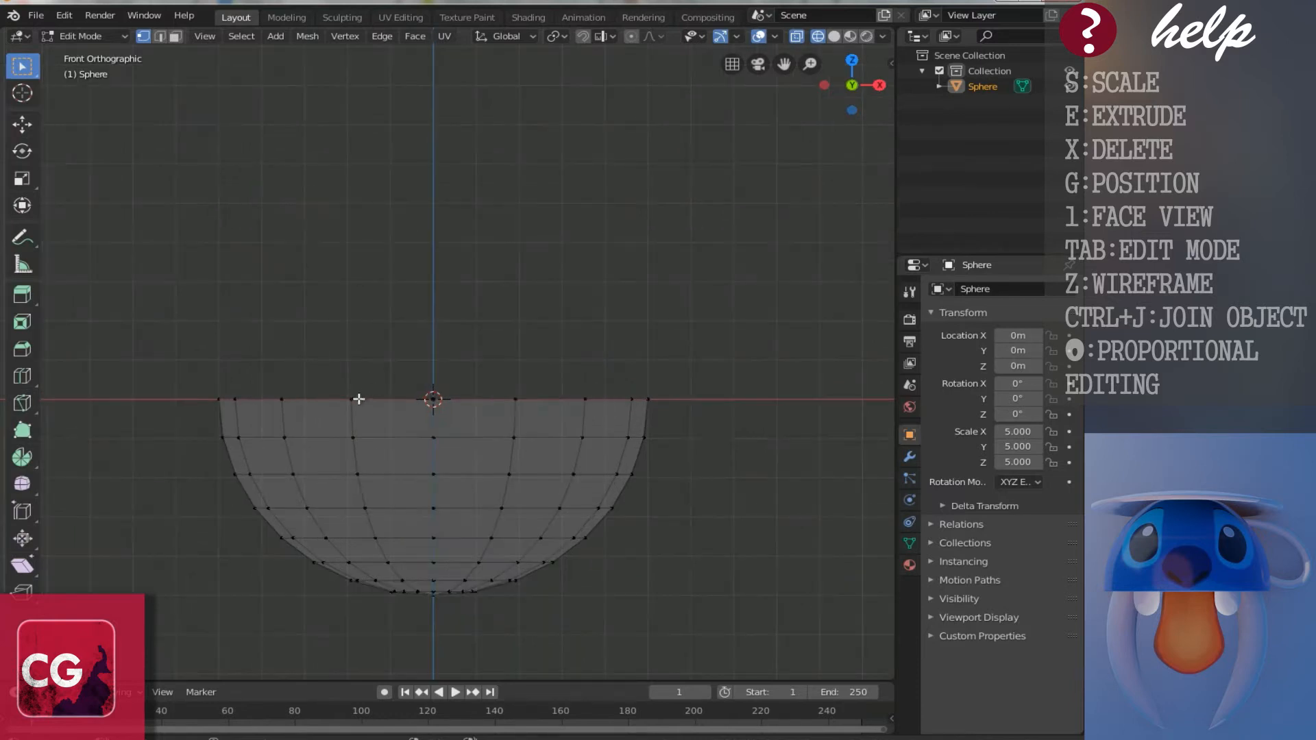
alt+click(356, 400)
key(e)
key(z)
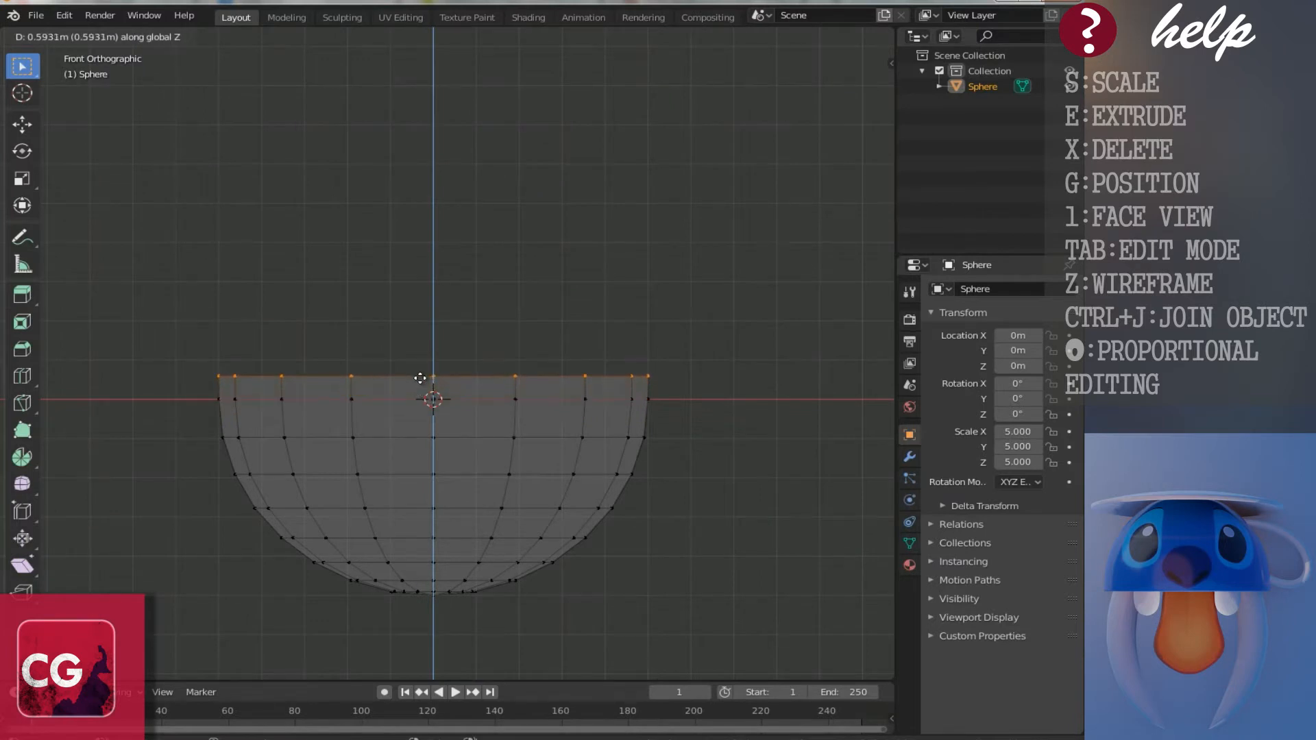
click(421, 378)
Step: Flatten the bowl's lowest vertices into a level base by scaling them to 0 along Z
shift+scroll(423, 392, down, 6)
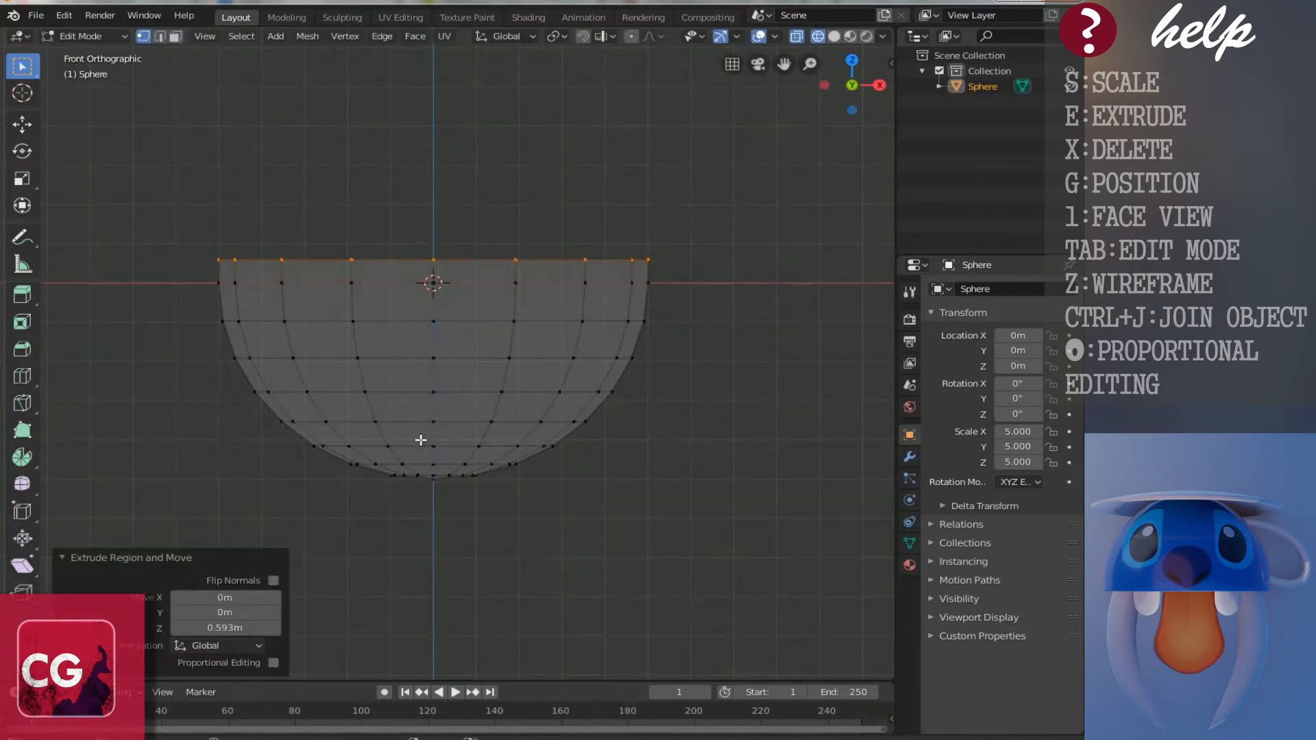
click(417, 475)
key(b)
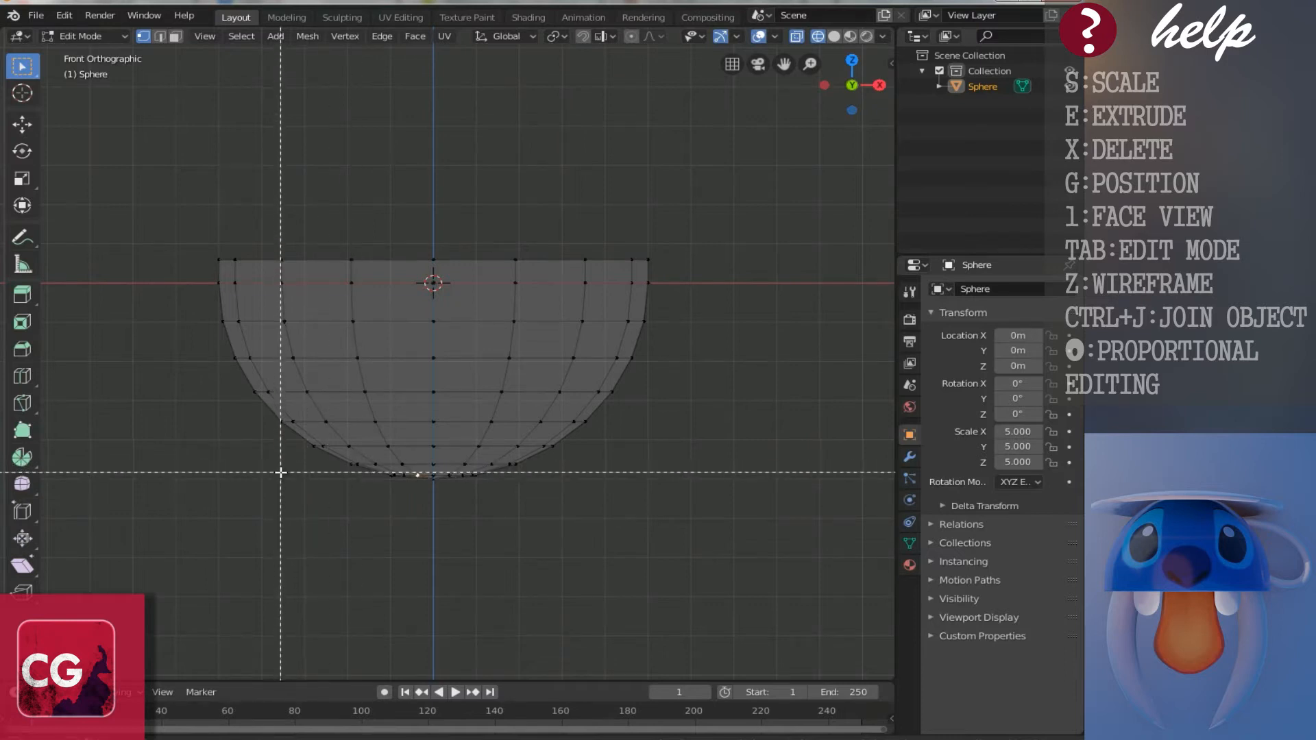
key(Escape)
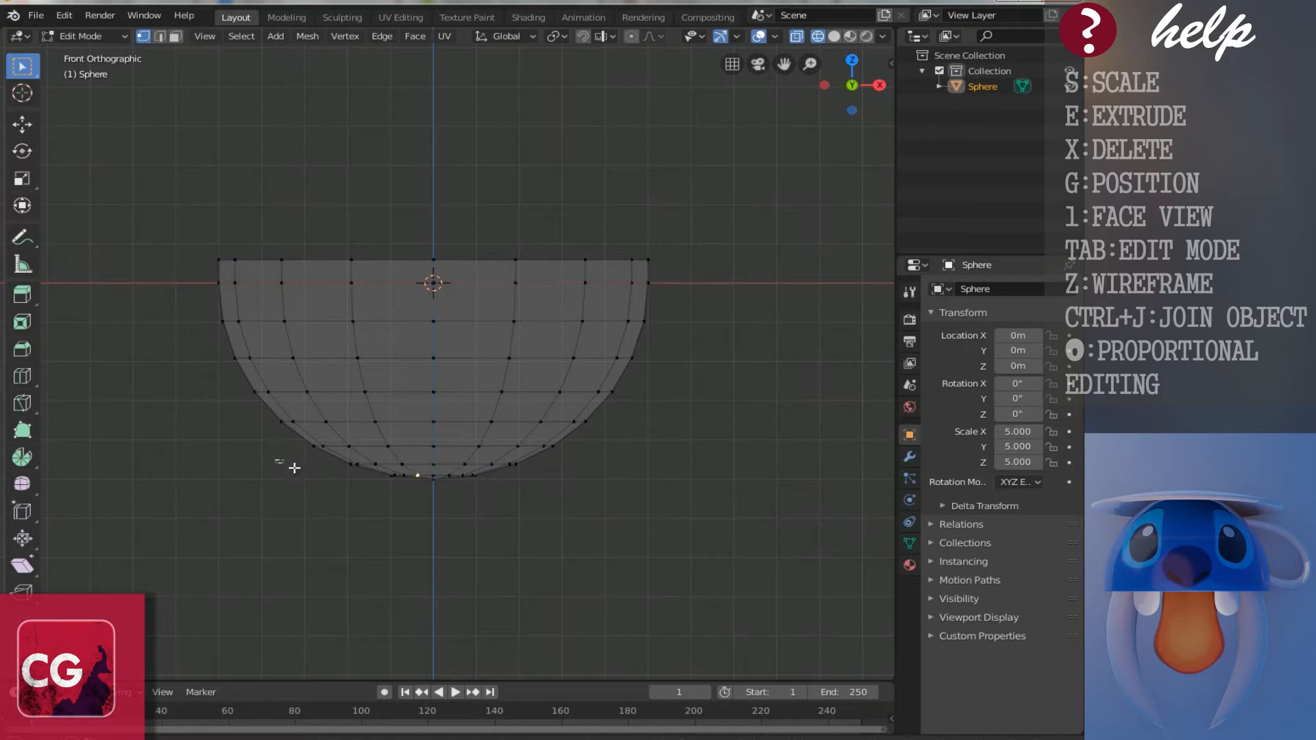
drag(294, 467, 597, 555)
key(s)
key(z)
key(0)
click(450, 534)
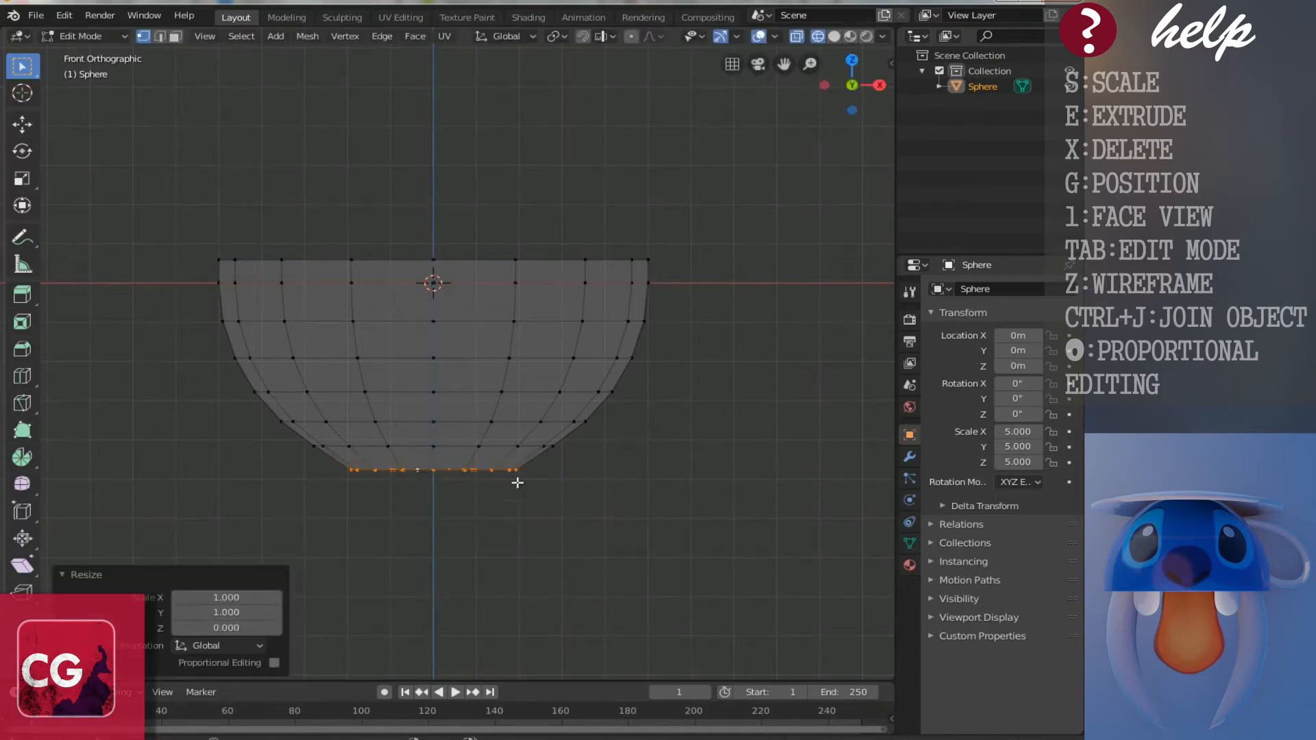
Step: Return to Object Mode with solid display and add a Subdivision Surface modifier to the bowl
key(shift+z)
mouse_move(416, 338)
middle_down()
mouse_move(424, 323)
mouse_move(436, 344)
middle_up()
key(Tab)
scroll(434, 322, up, 2)
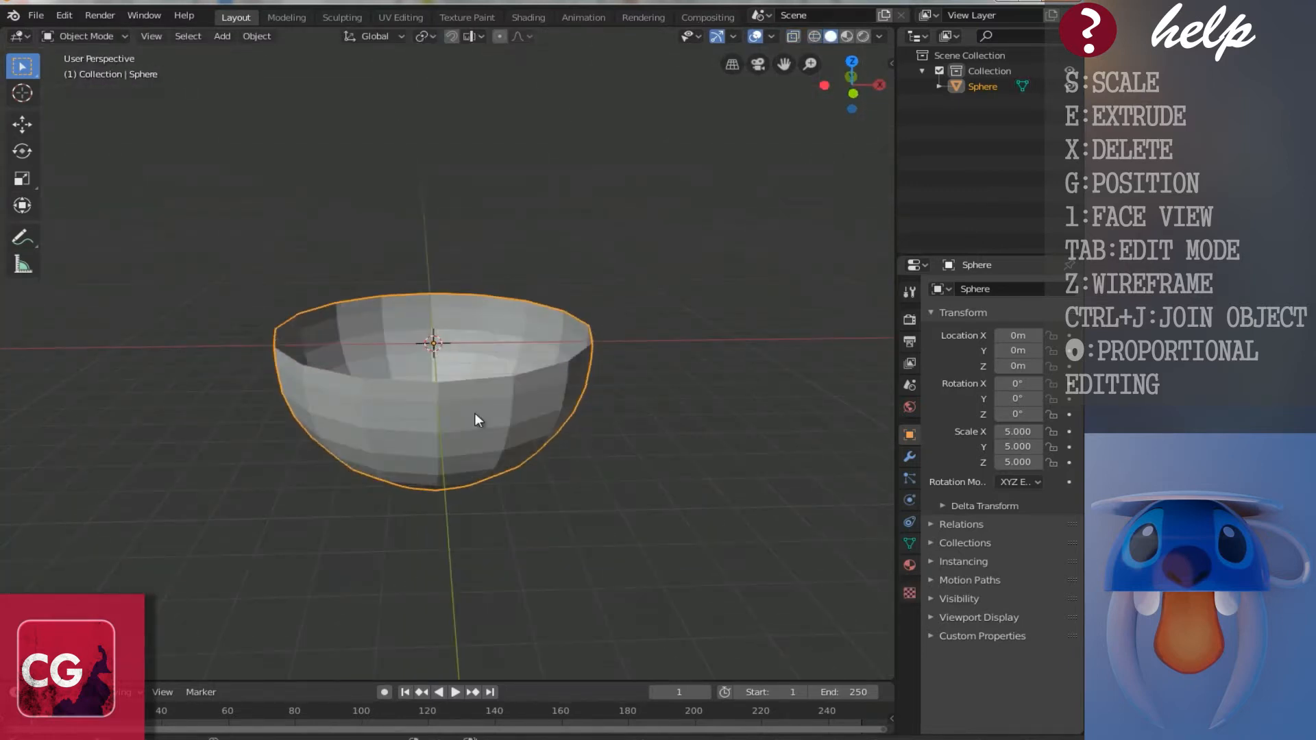
click(909, 456)
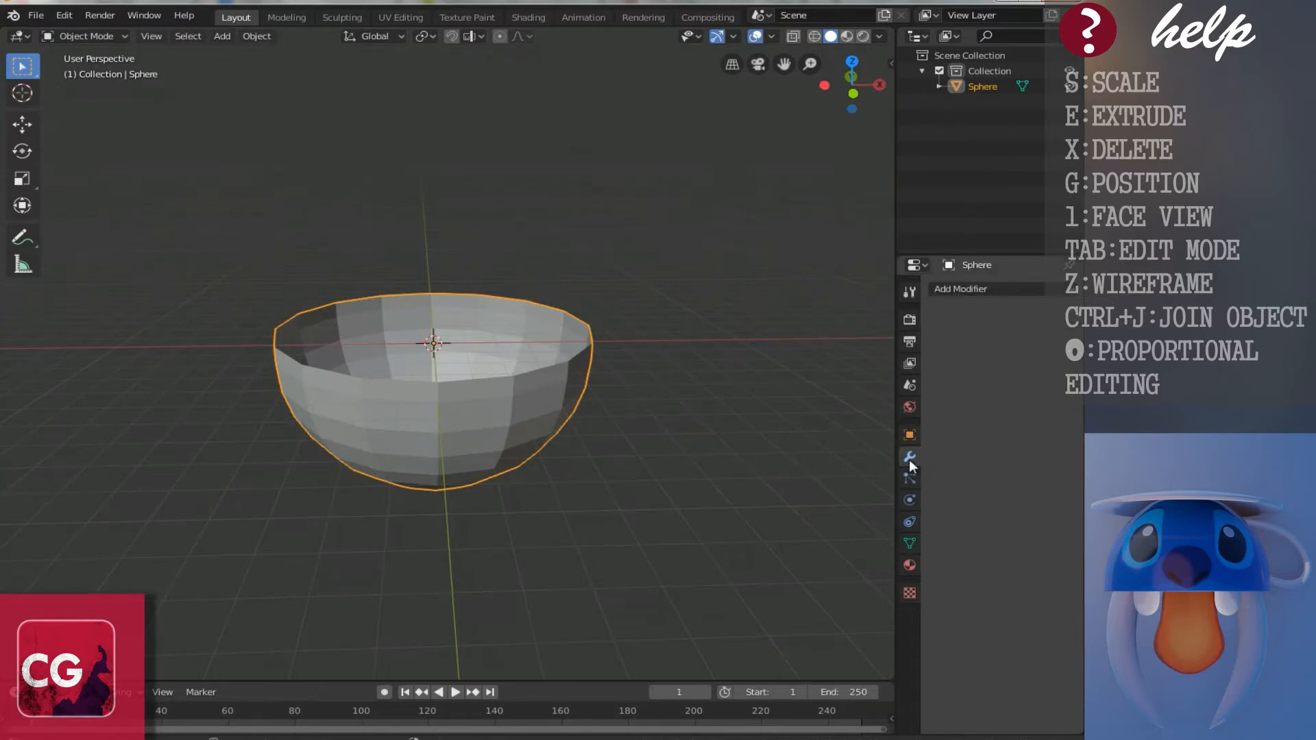
click(972, 288)
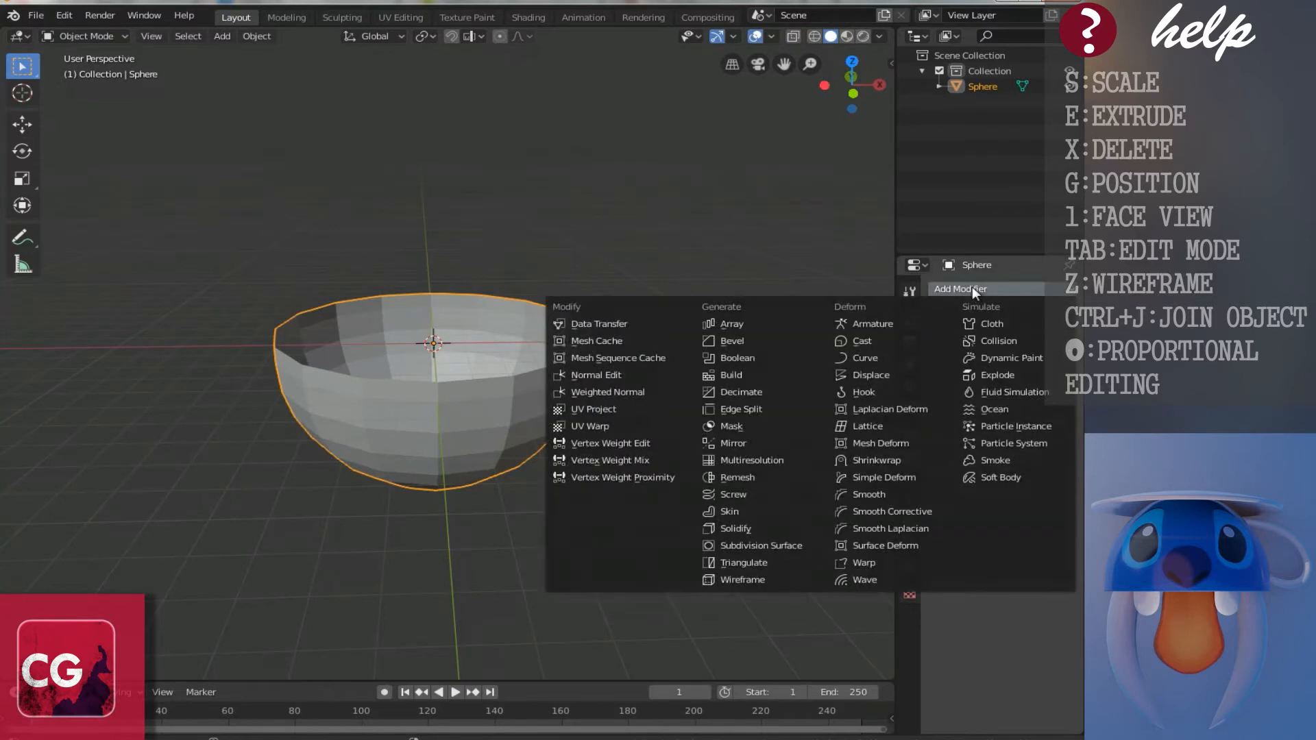
click(775, 549)
Step: Set the modifier's viewport subdivisions to 2 and shade the bowl smooth
middle_drag(730, 549, 597, 309)
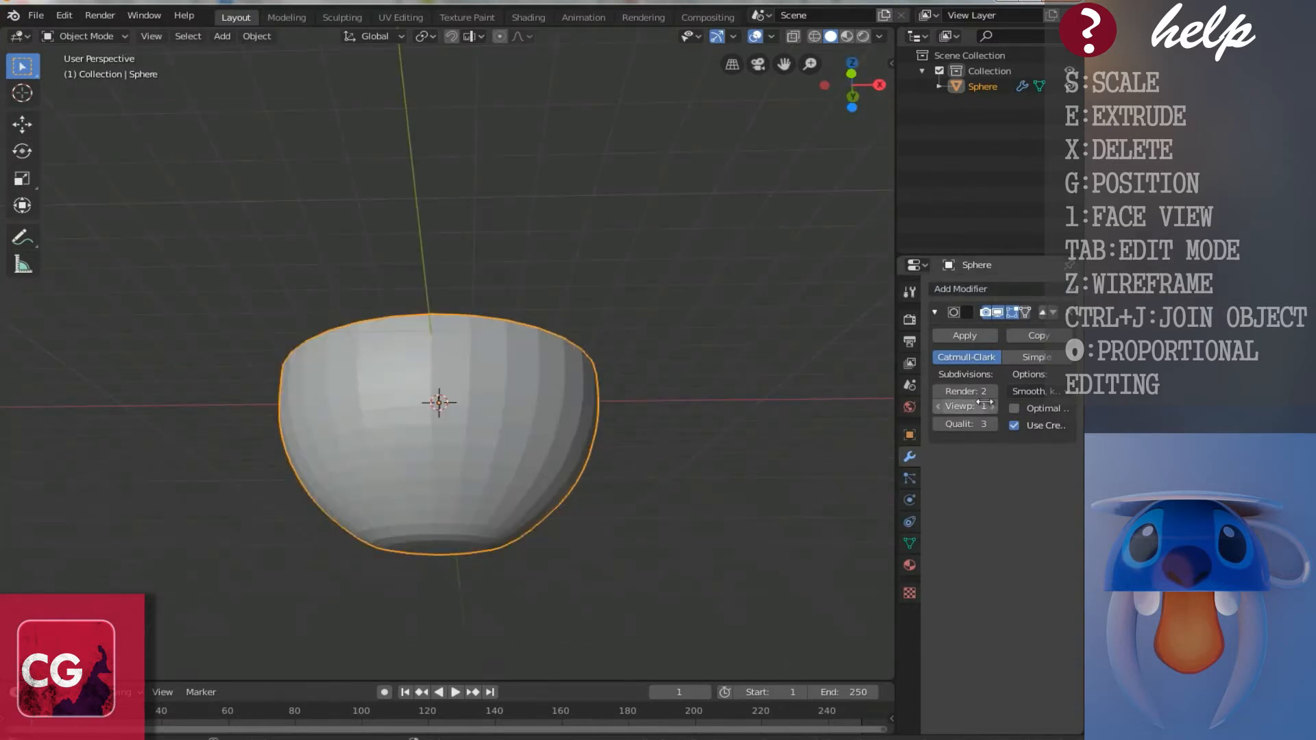
click(991, 406)
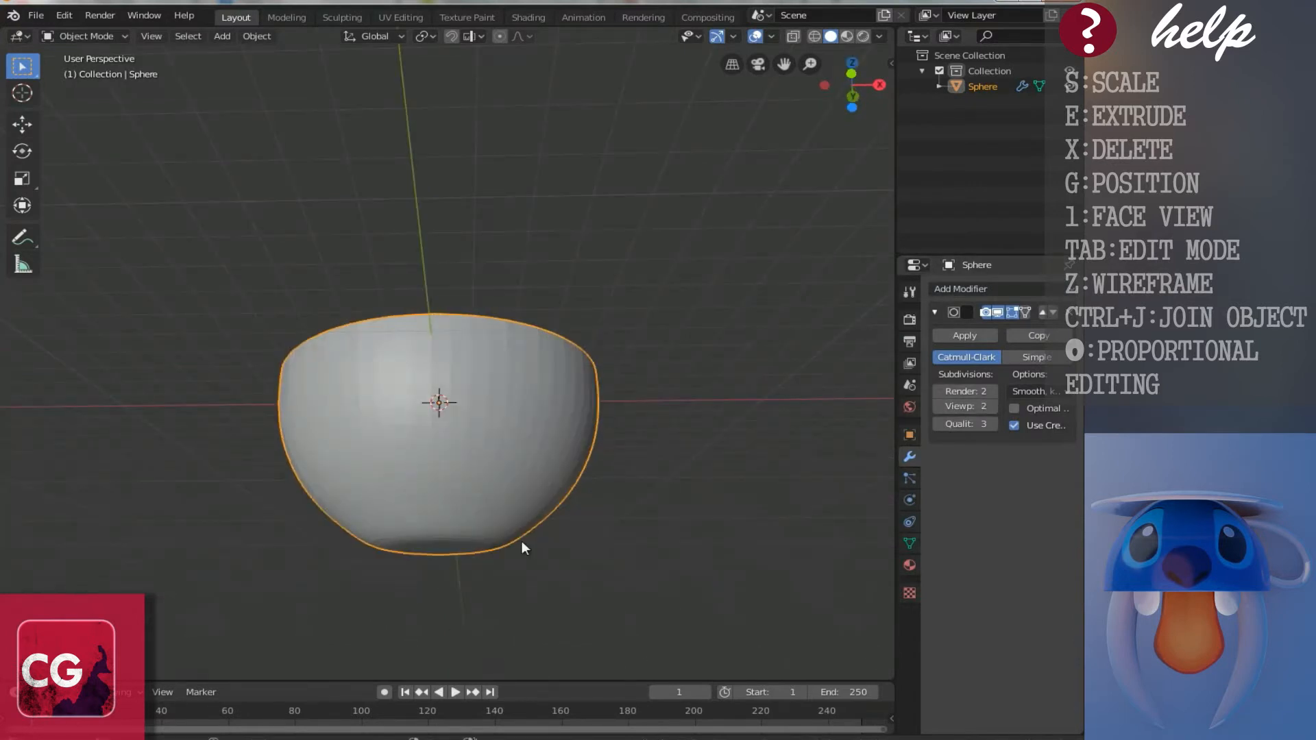
right_click(289, 457)
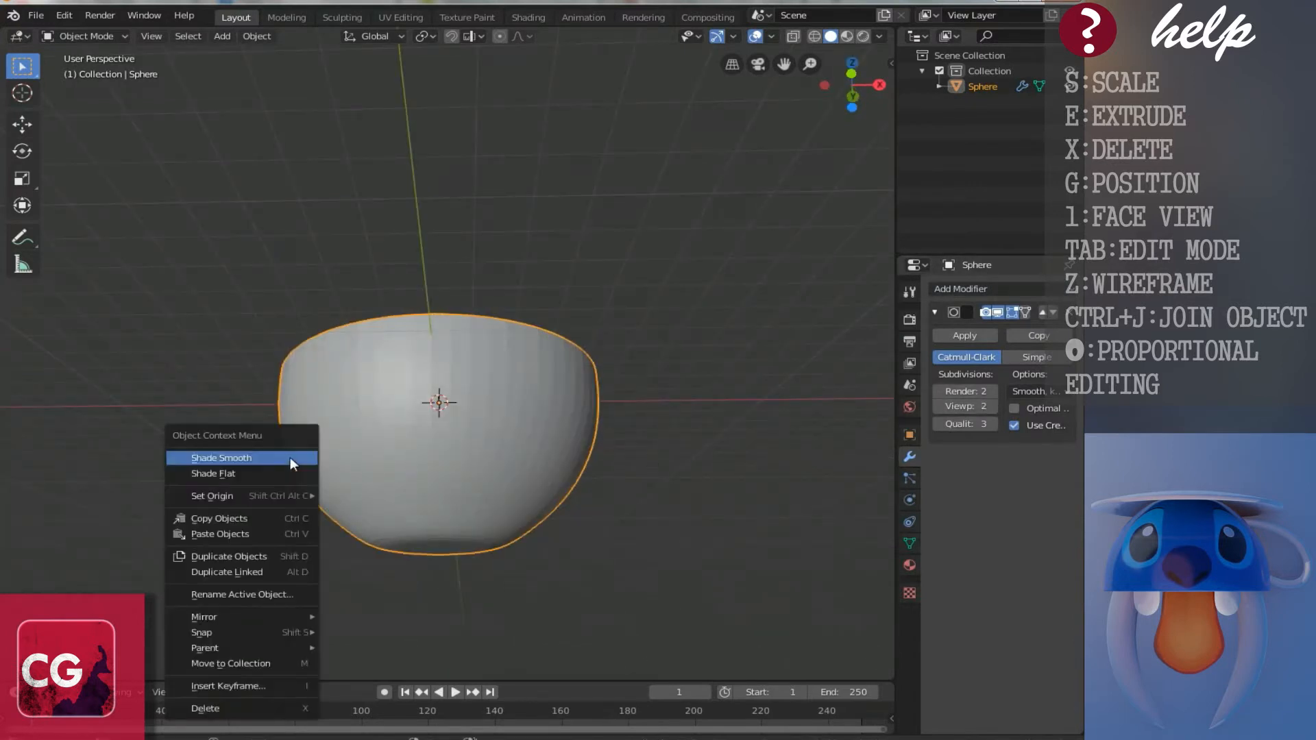
middle_drag(373, 446, 438, 400)
Step: Add a Solidify modifier above the Subdivision Surface modifier and set its thickness to 0.14 m
click(973, 289)
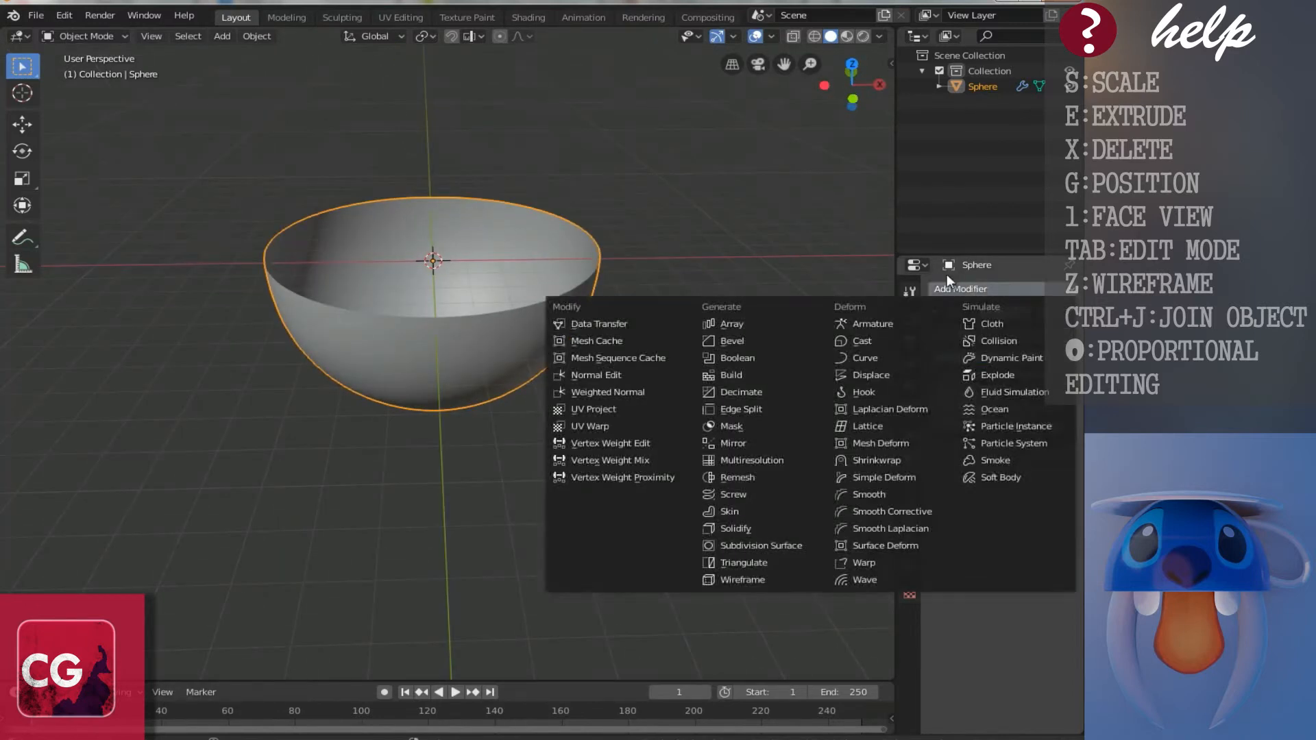
click(840, 463)
click(1021, 286)
click(751, 525)
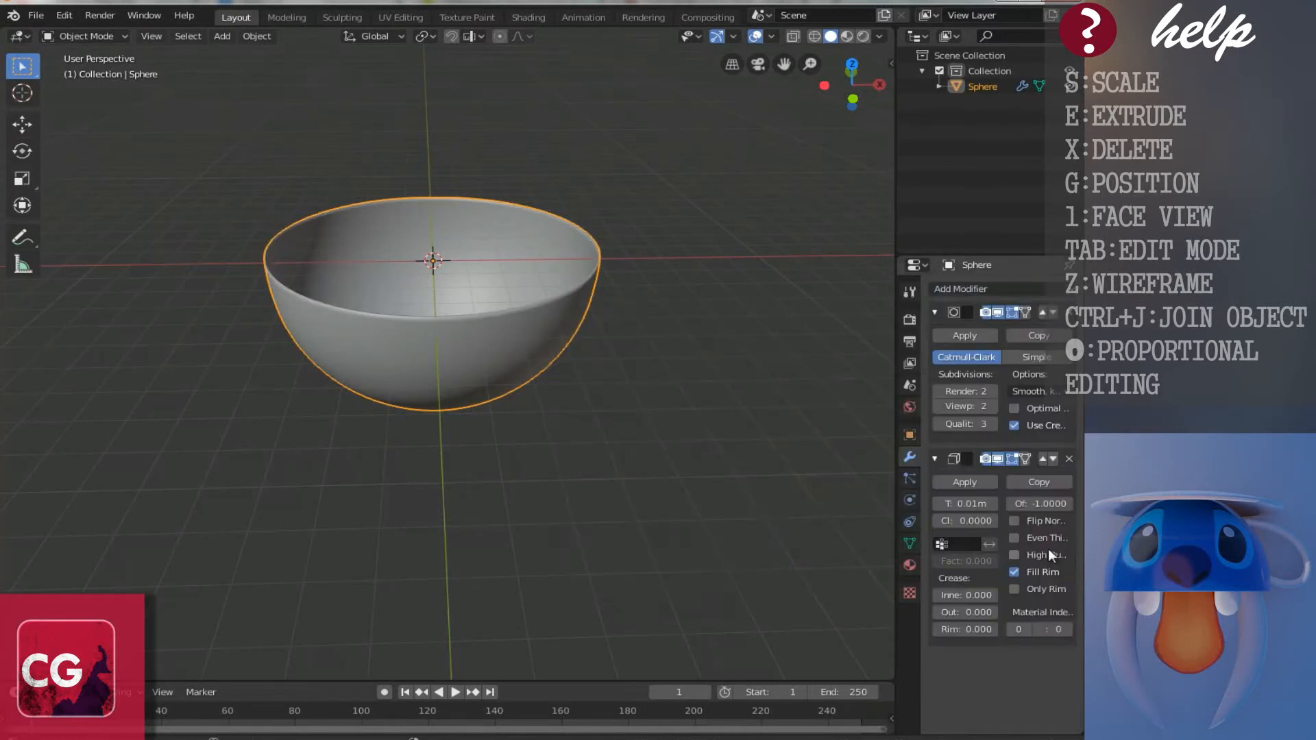
click(1042, 459)
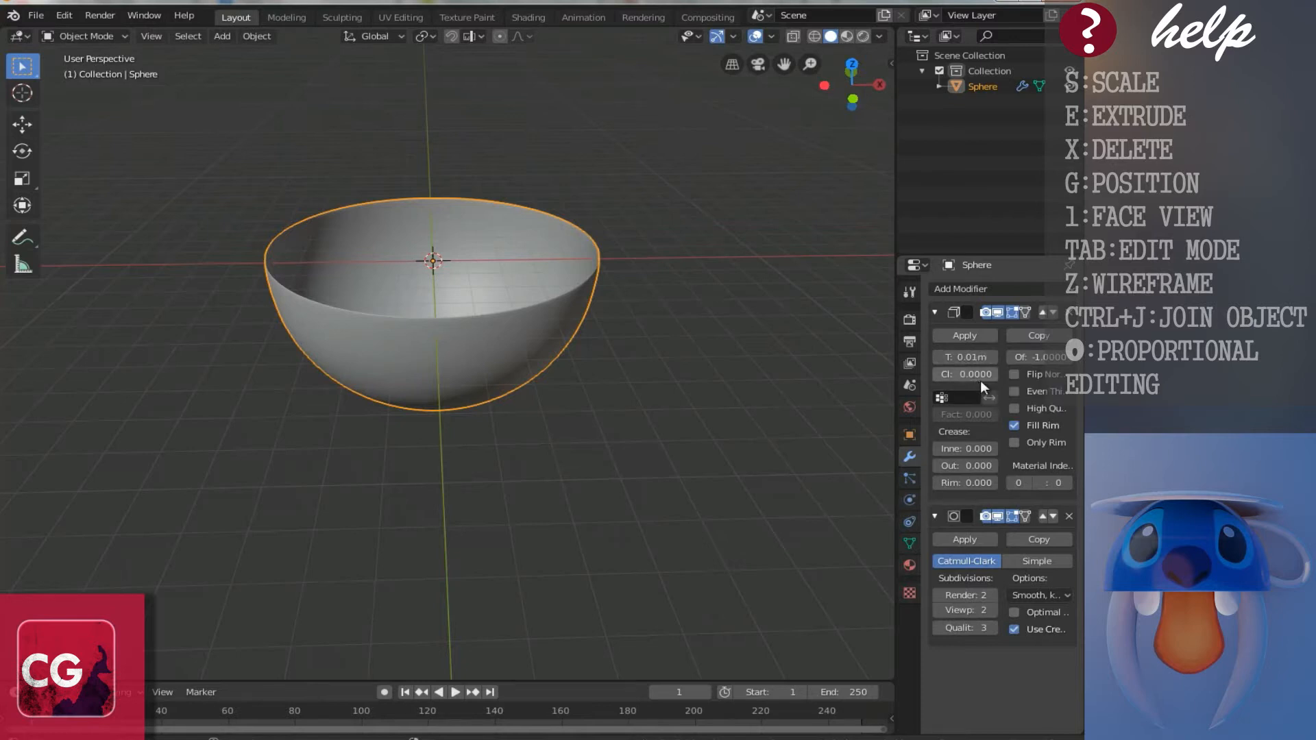
drag(965, 357, 1025, 357)
Step: Add a horizontal loop cut close to the bowl's rim to sharpen its edge, and return to Object Mode
scroll(541, 371, up, 1)
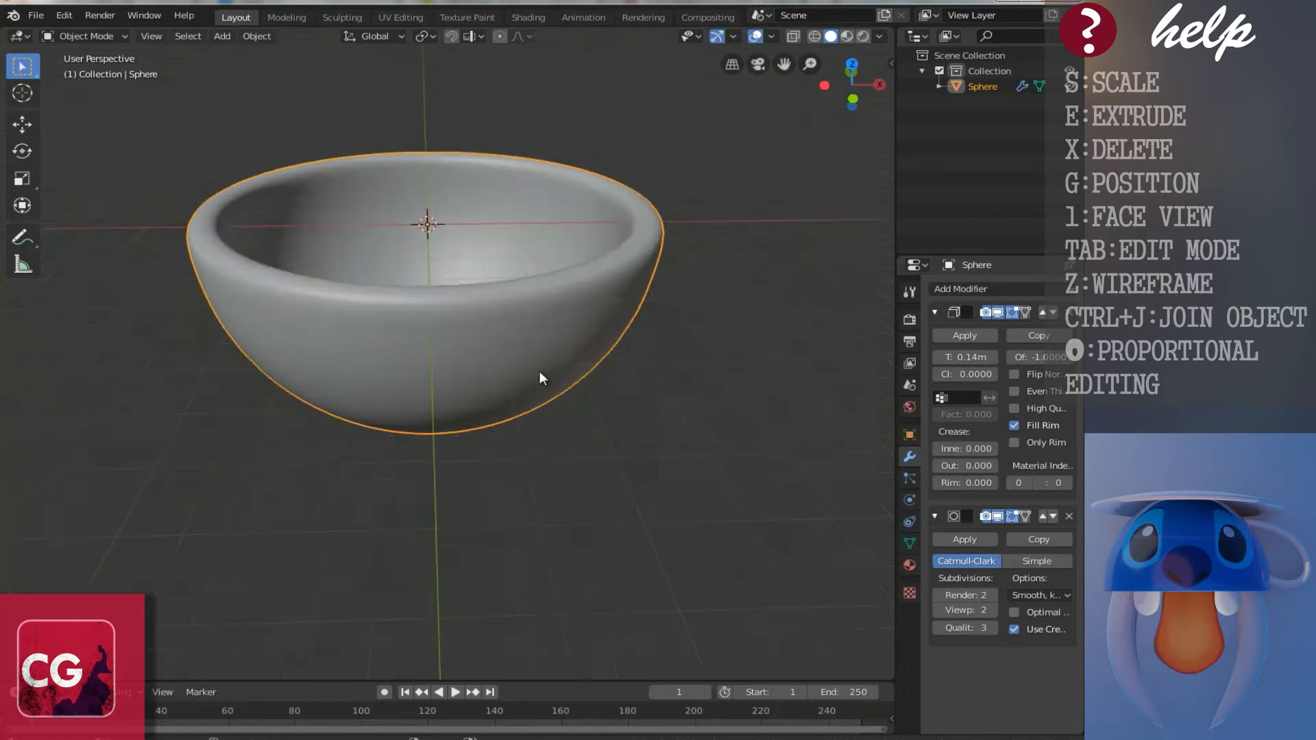
scroll(540, 372, up, 3)
key(Tab)
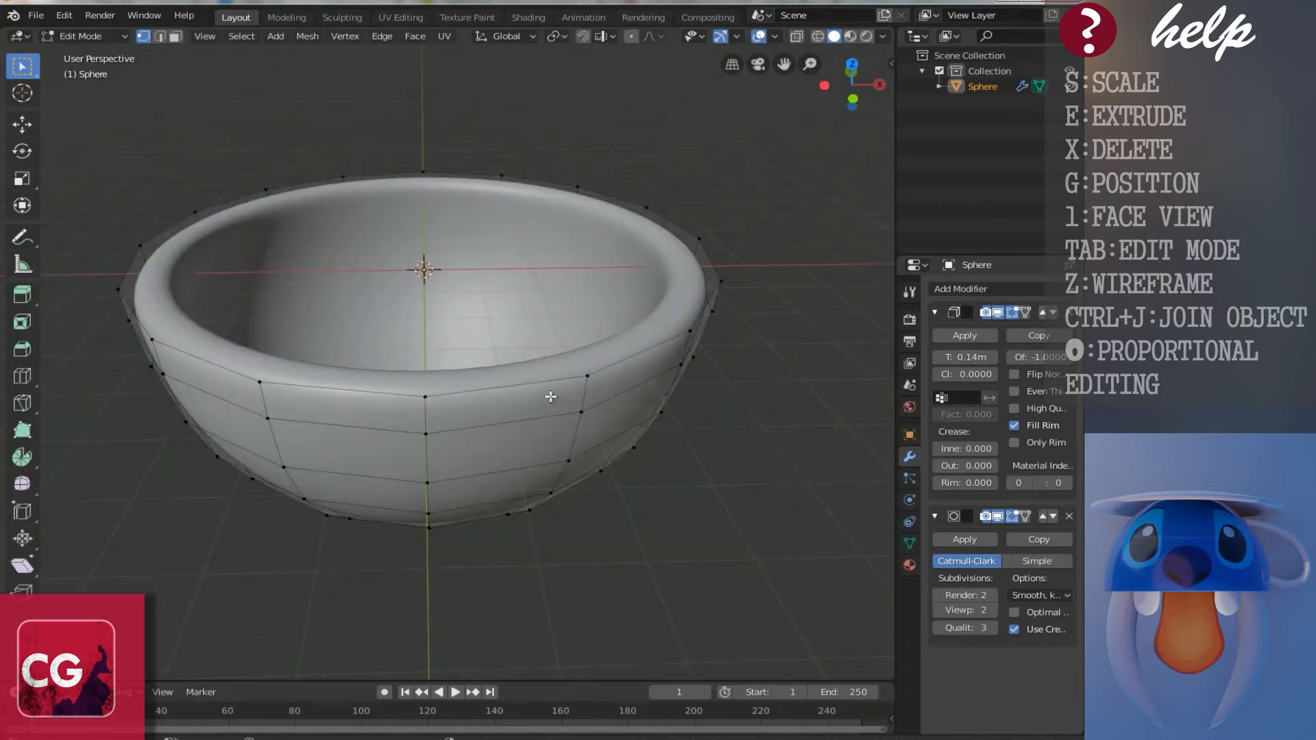
key(ctrl+r)
click(593, 382)
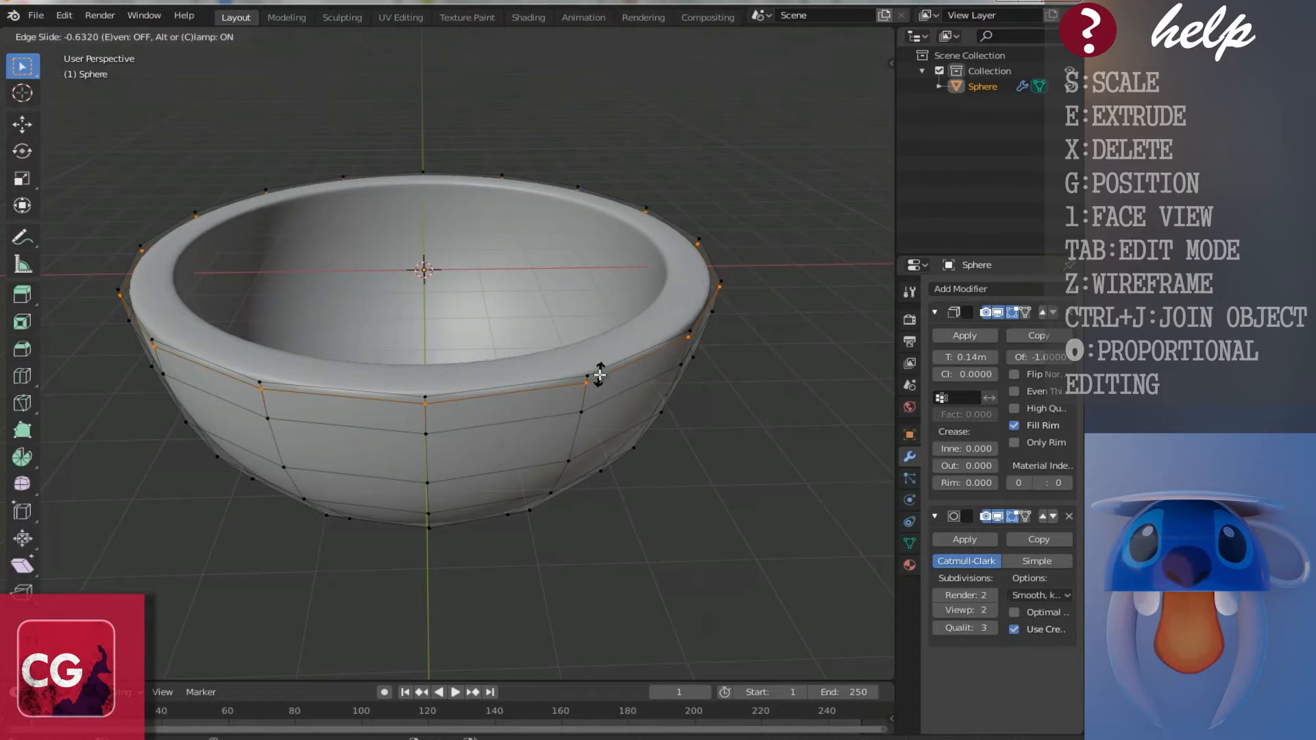
click(599, 373)
middle_drag(568, 425, 536, 343)
key(Tab)
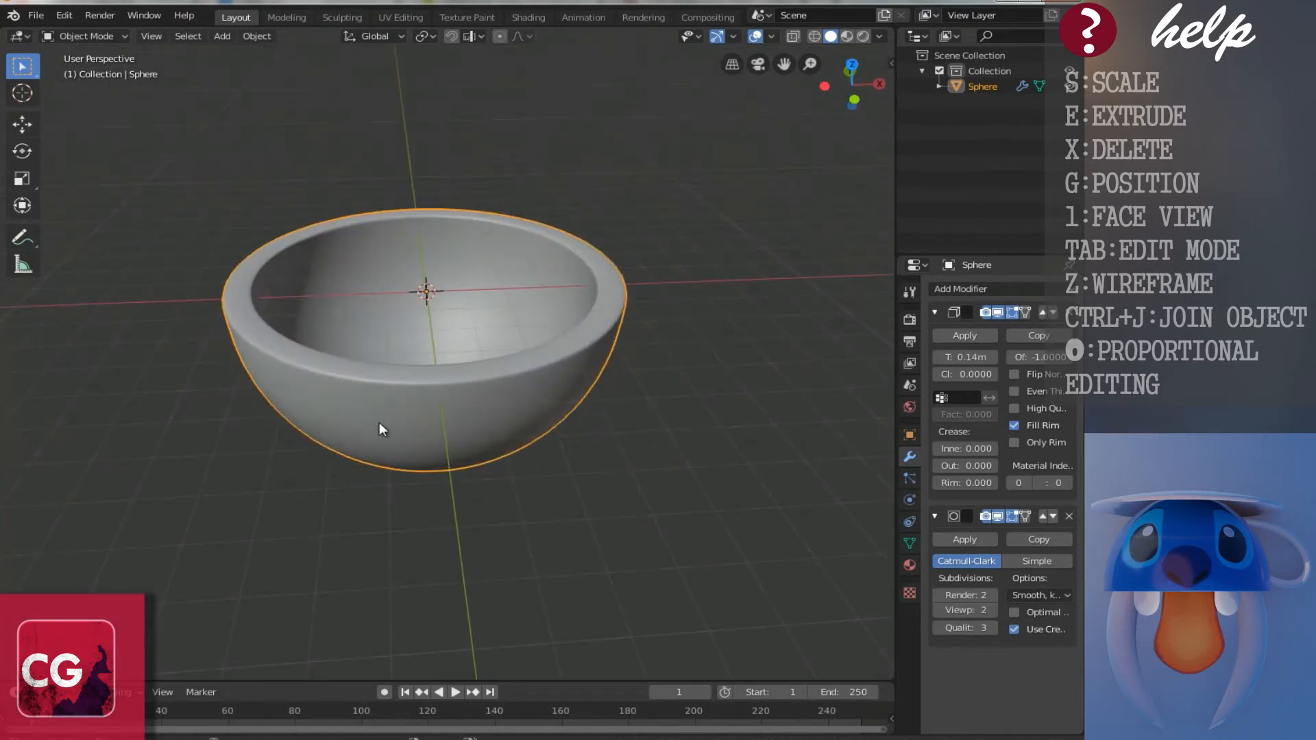
Step: Add a UV sphere with 32 segments at the centre of the bowl
key(shift+a)
mouse_move(391, 419)
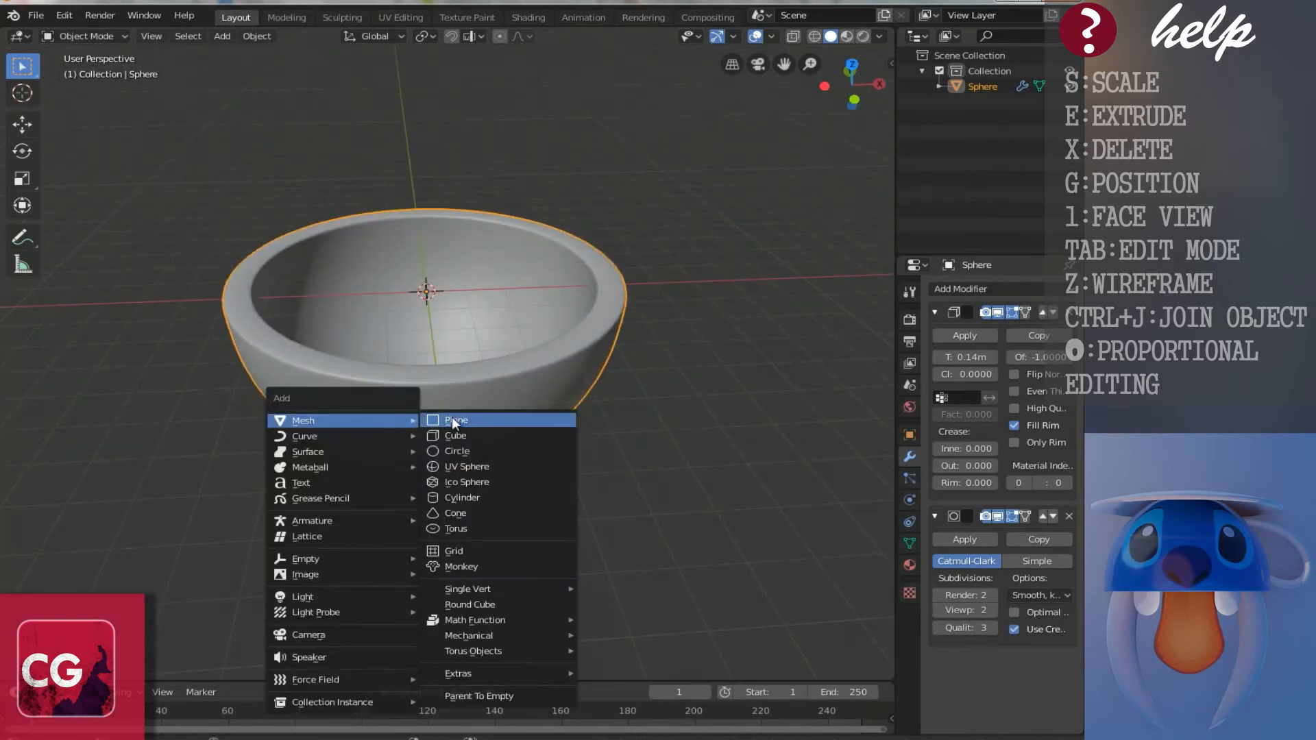
click(463, 470)
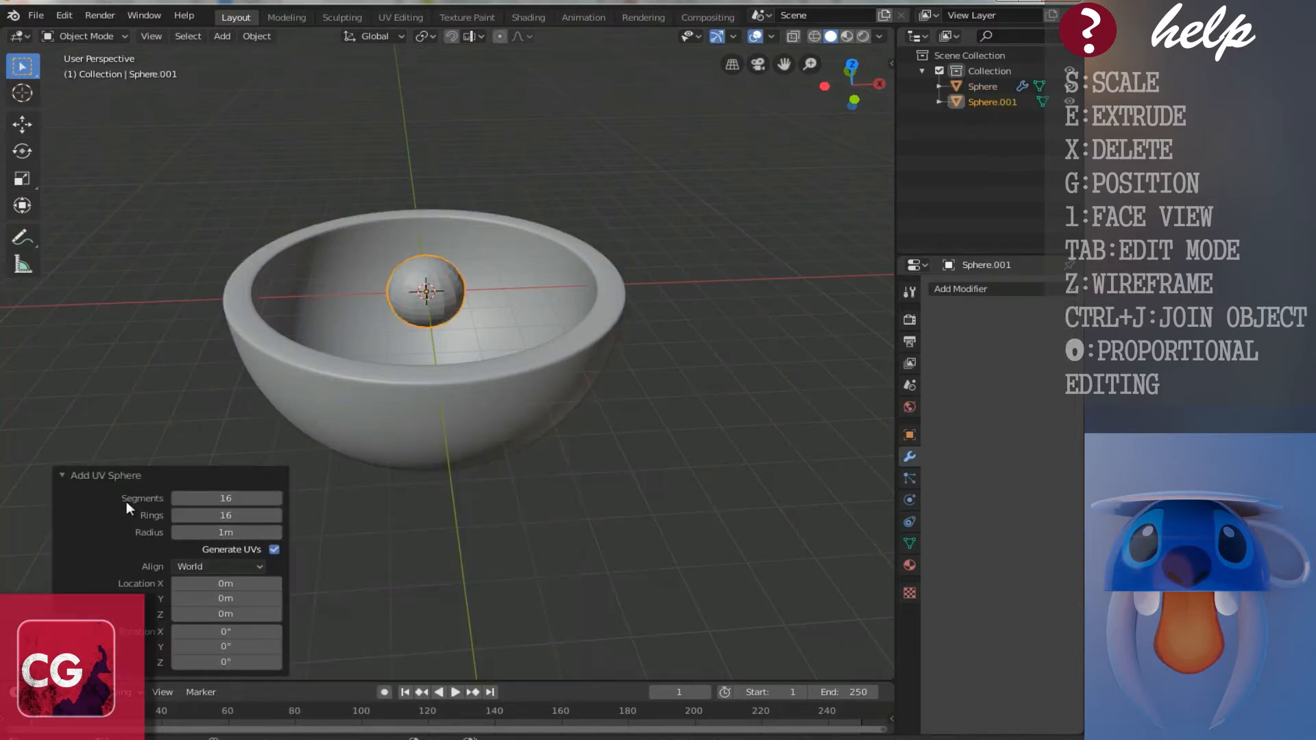
click(217, 498)
text(32)
key(Return)
click(432, 429)
middle_drag(458, 376, 454, 369)
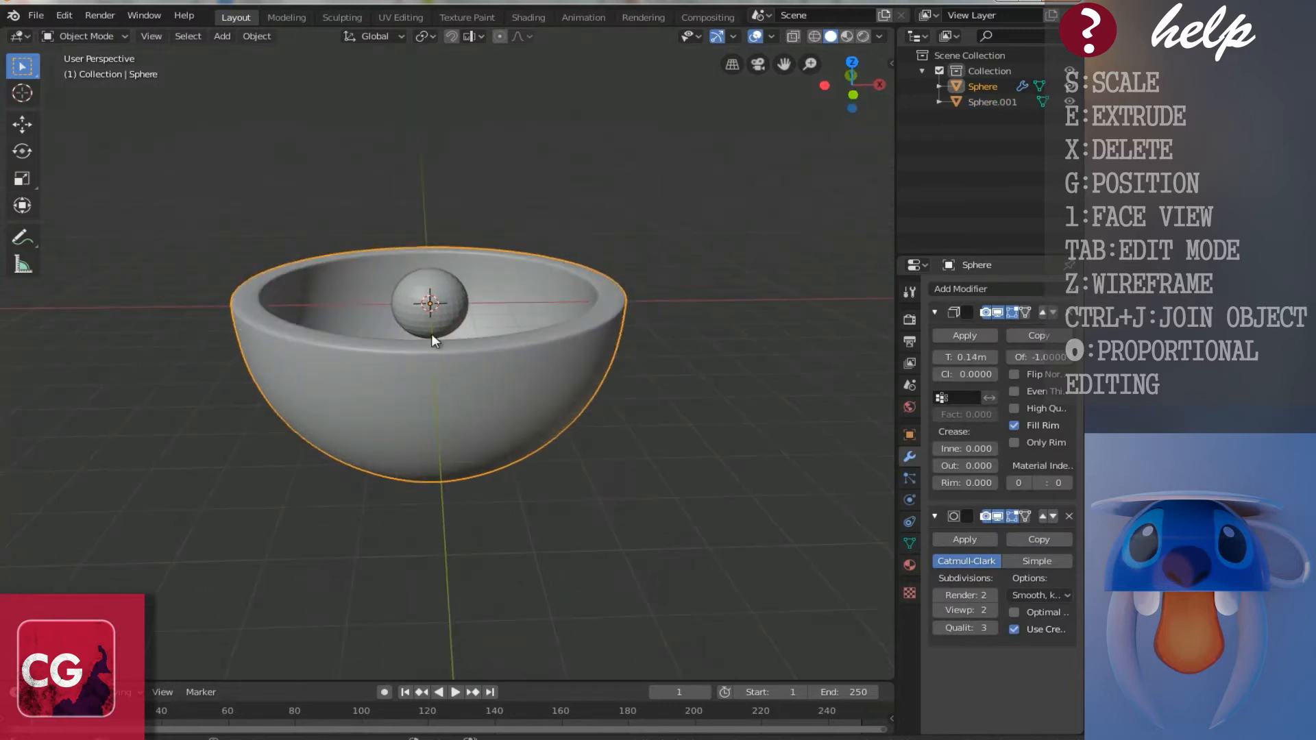
Step: Scale the new small sphere uniformly by a factor of 5
click(434, 307)
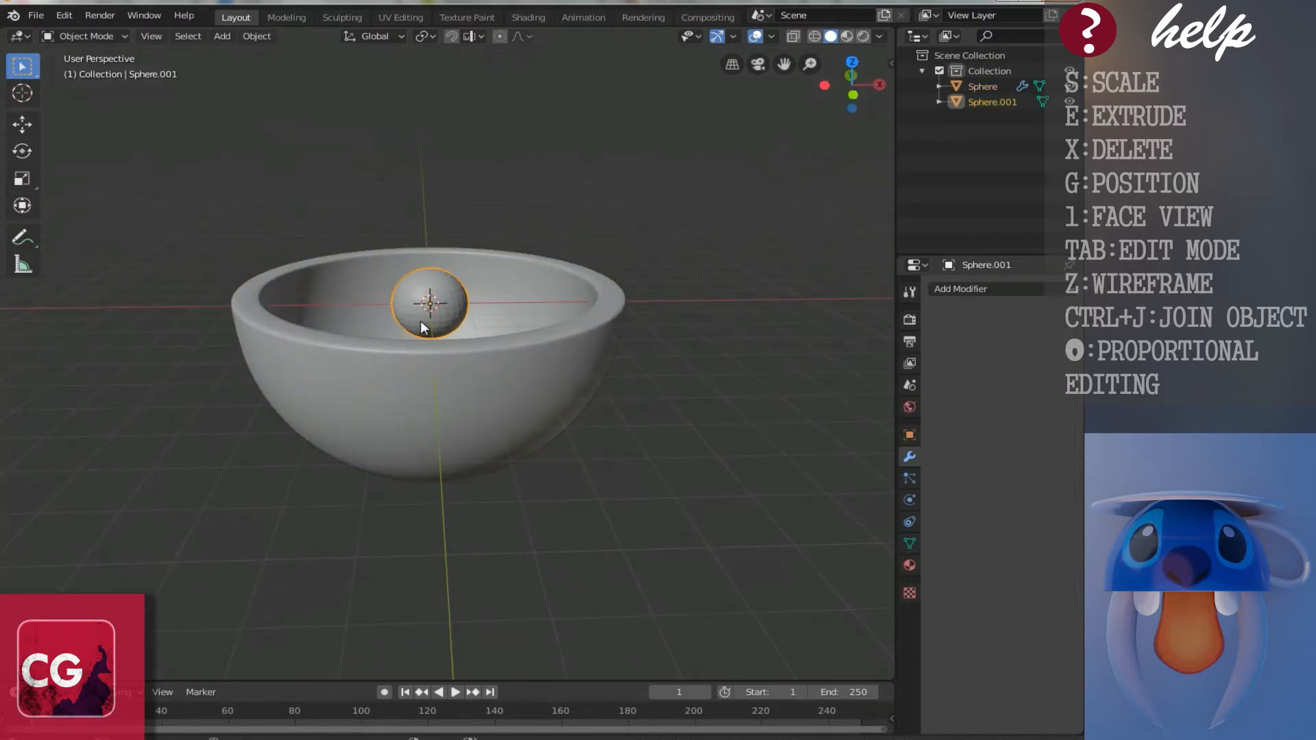
key(s)
key(5)
key(Return)
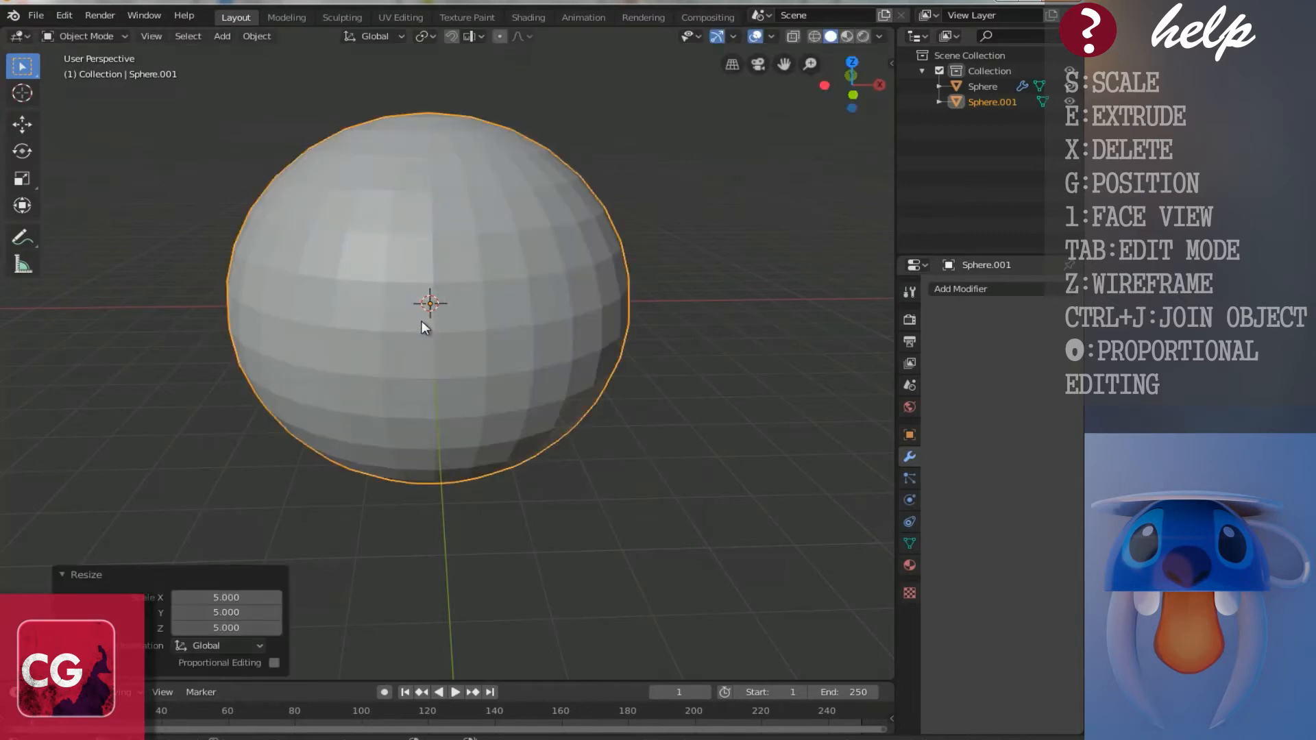
Step: Delete the new sphere's vertices in front wireframe view down to its lowest rings, keeping only the bottom cap, and restore solid display
key(Tab)
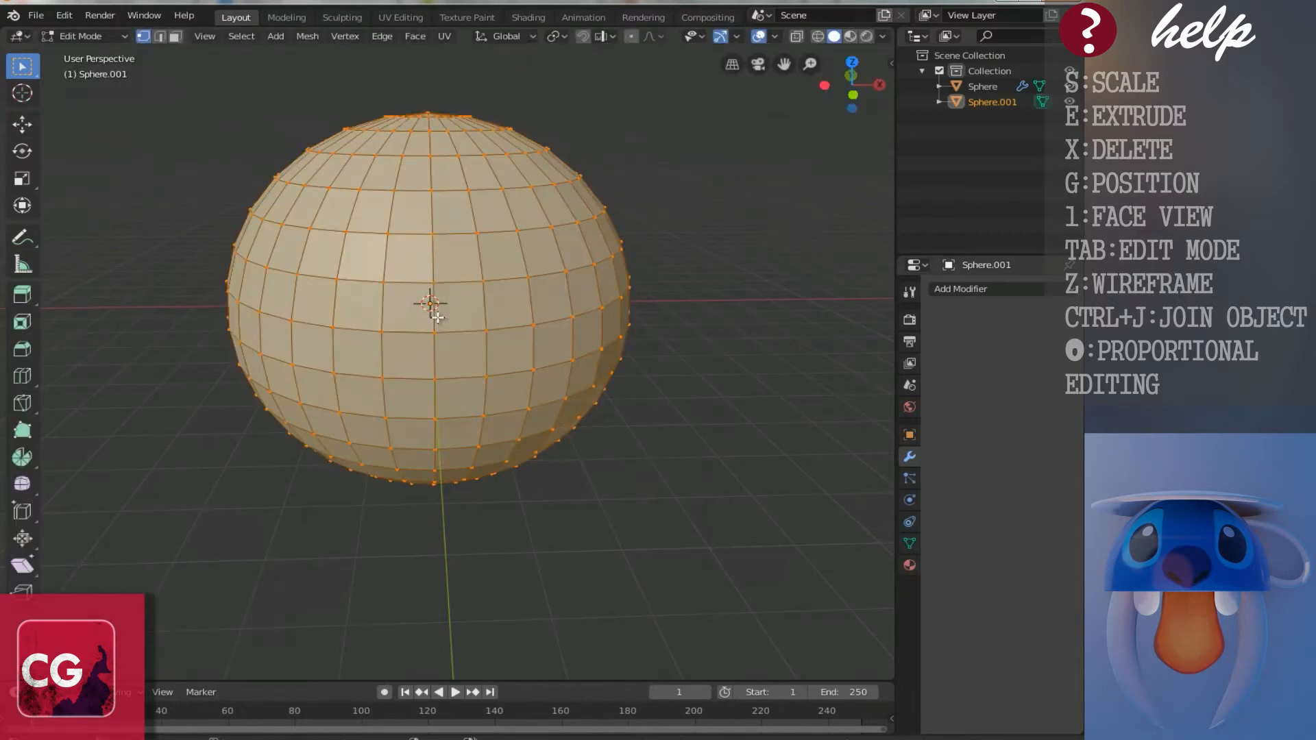
key(KP_1)
shift+middle_drag(438, 318, 439, 380)
key(z)
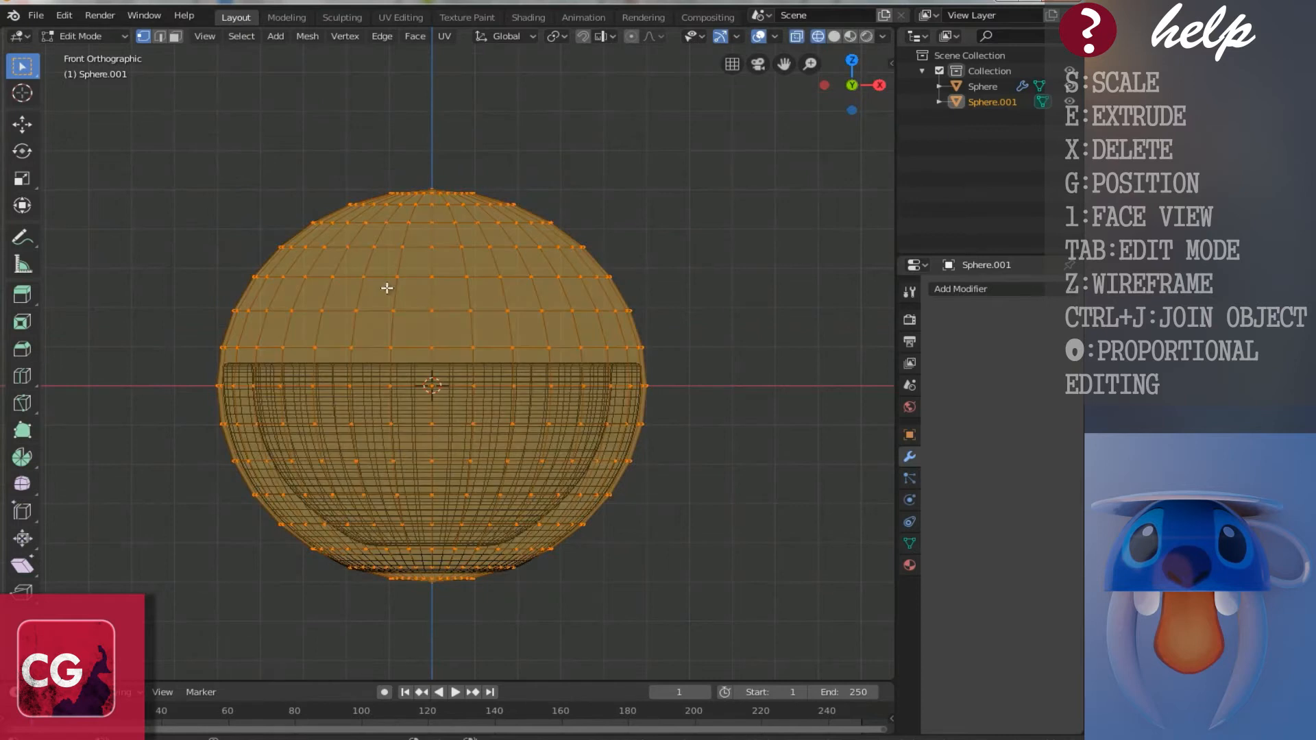
shift+scroll(395, 298, up, 2)
click(283, 388)
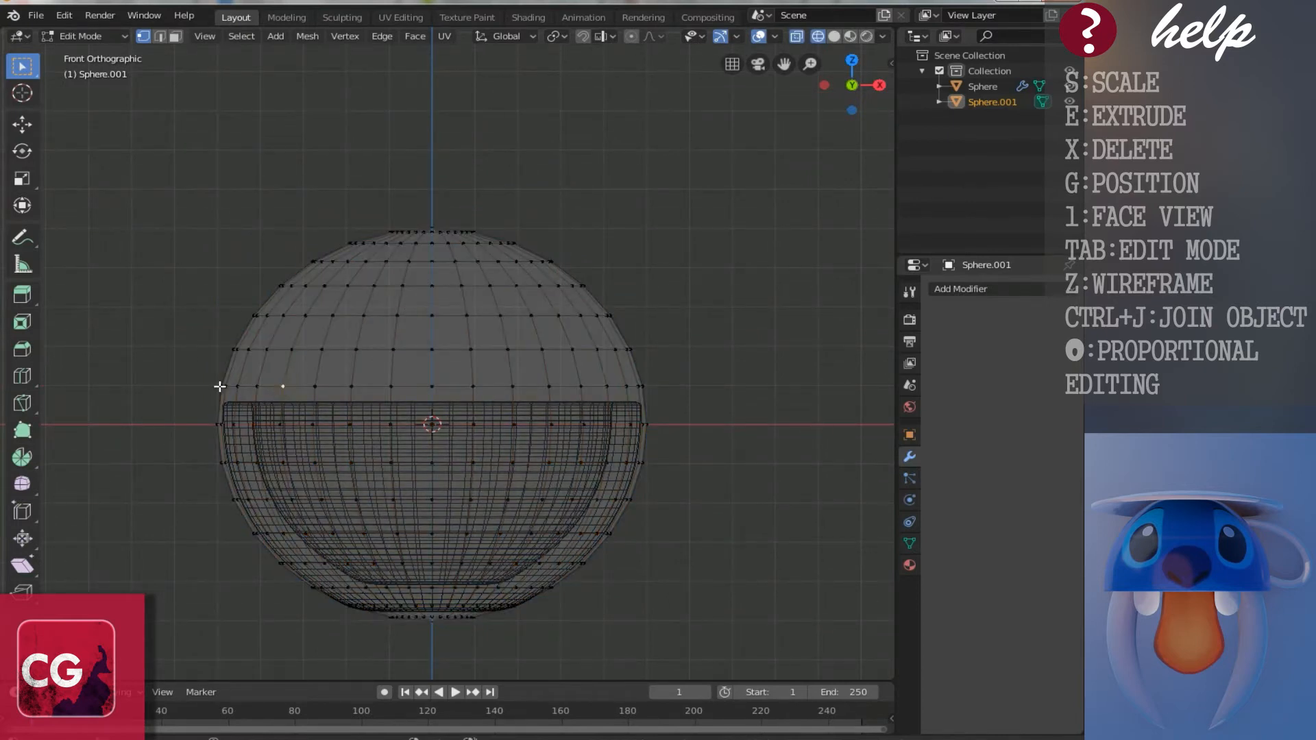
shift+scroll(244, 380, down, 2)
key(b)
drag(89, 118, 722, 539)
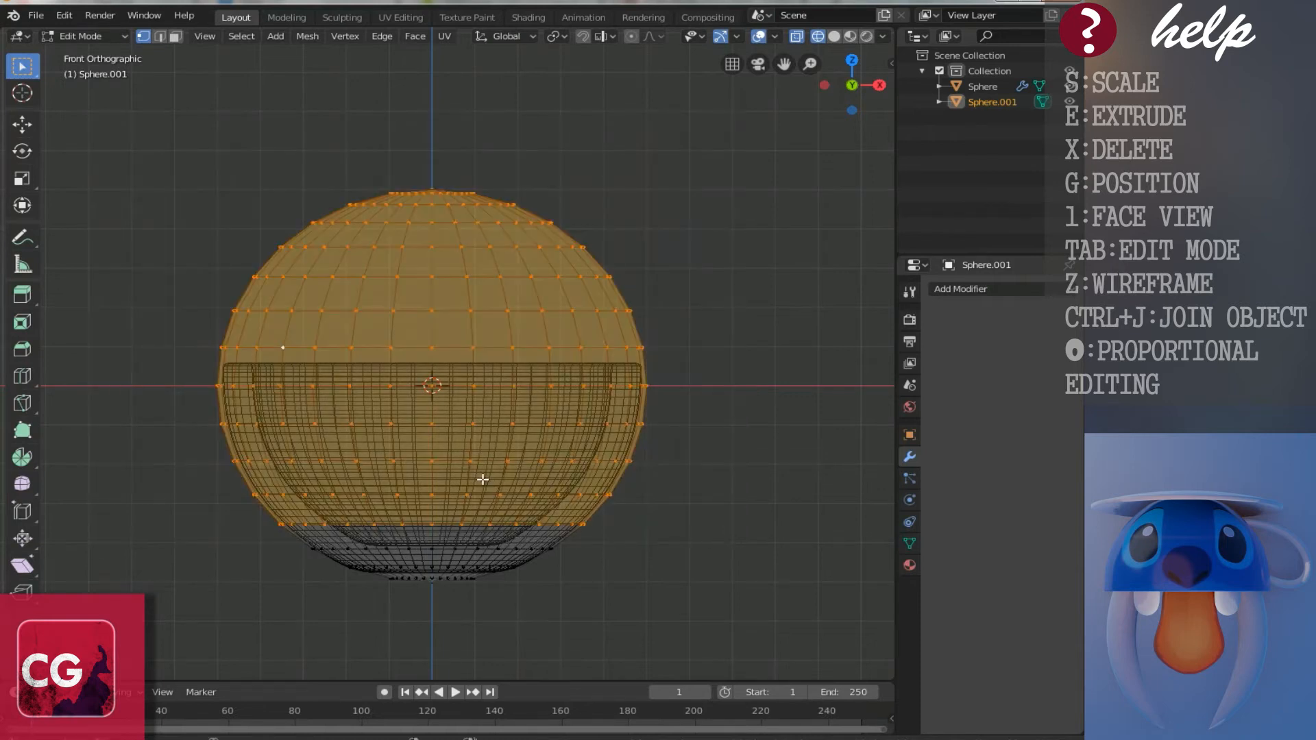
key(x)
click(455, 478)
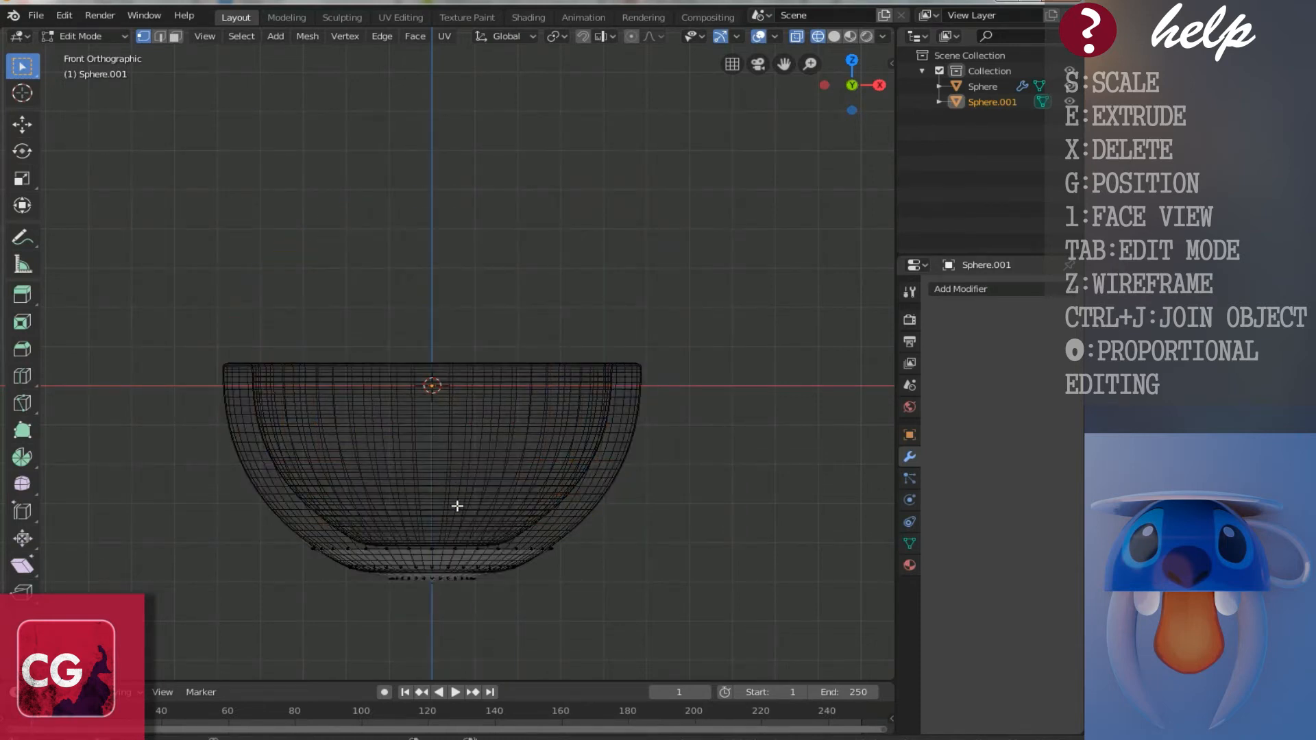
key(shift+z)
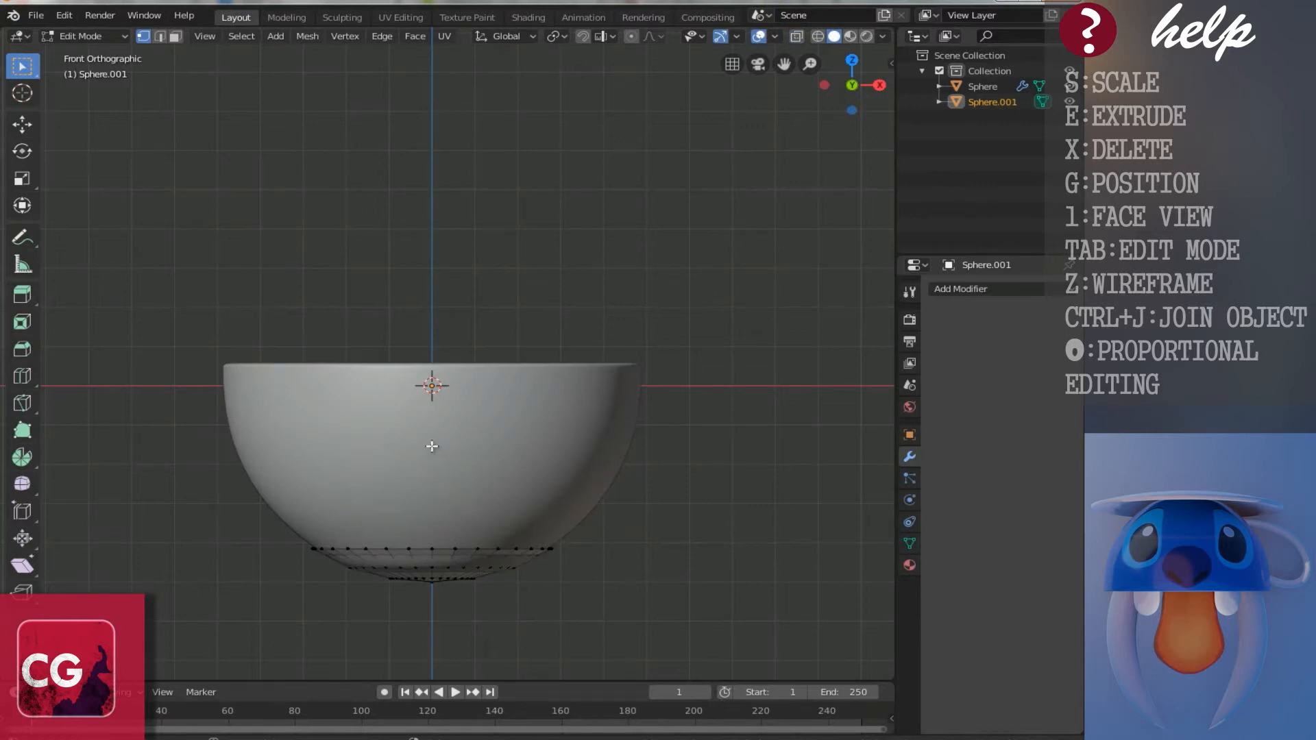
Step: Select the whole linked cap and move it about 0.59 m down along Z, below the bowl
scroll(430, 442, up, 2)
scroll(430, 446, up, 1)
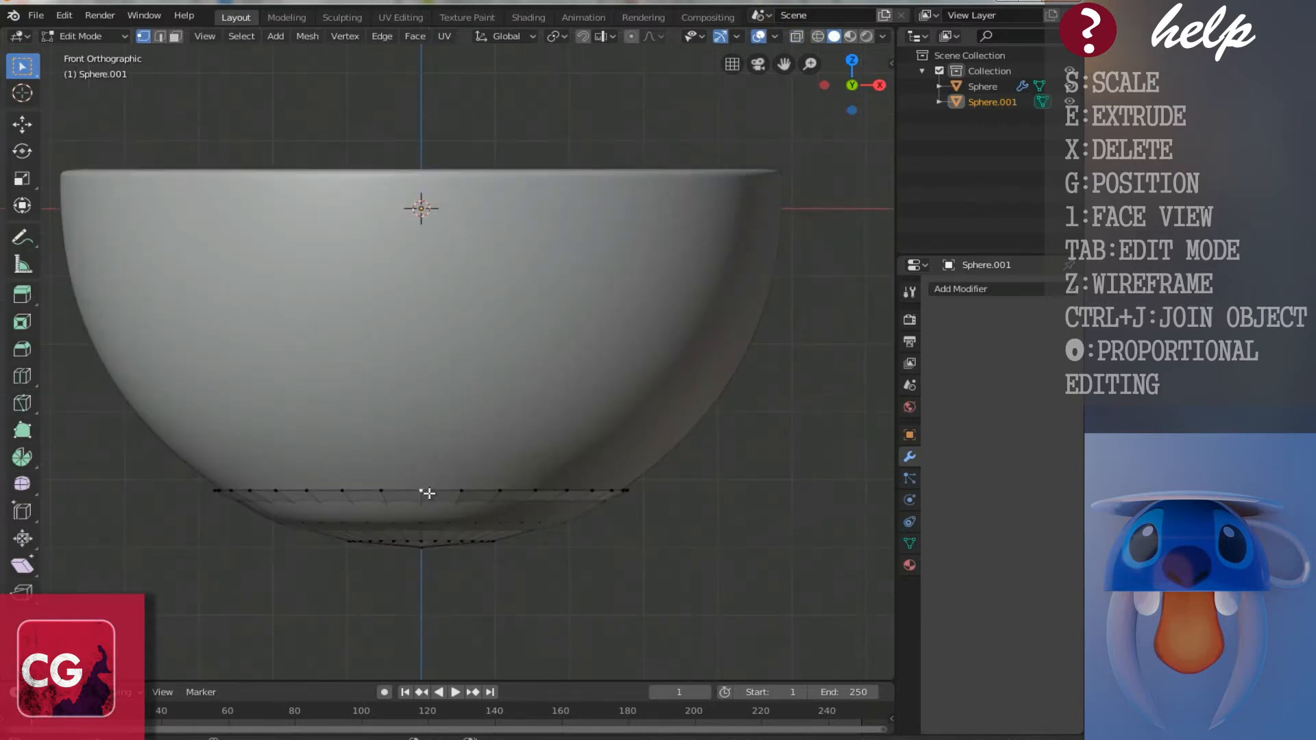
key(l)
scroll(428, 488, down, 2)
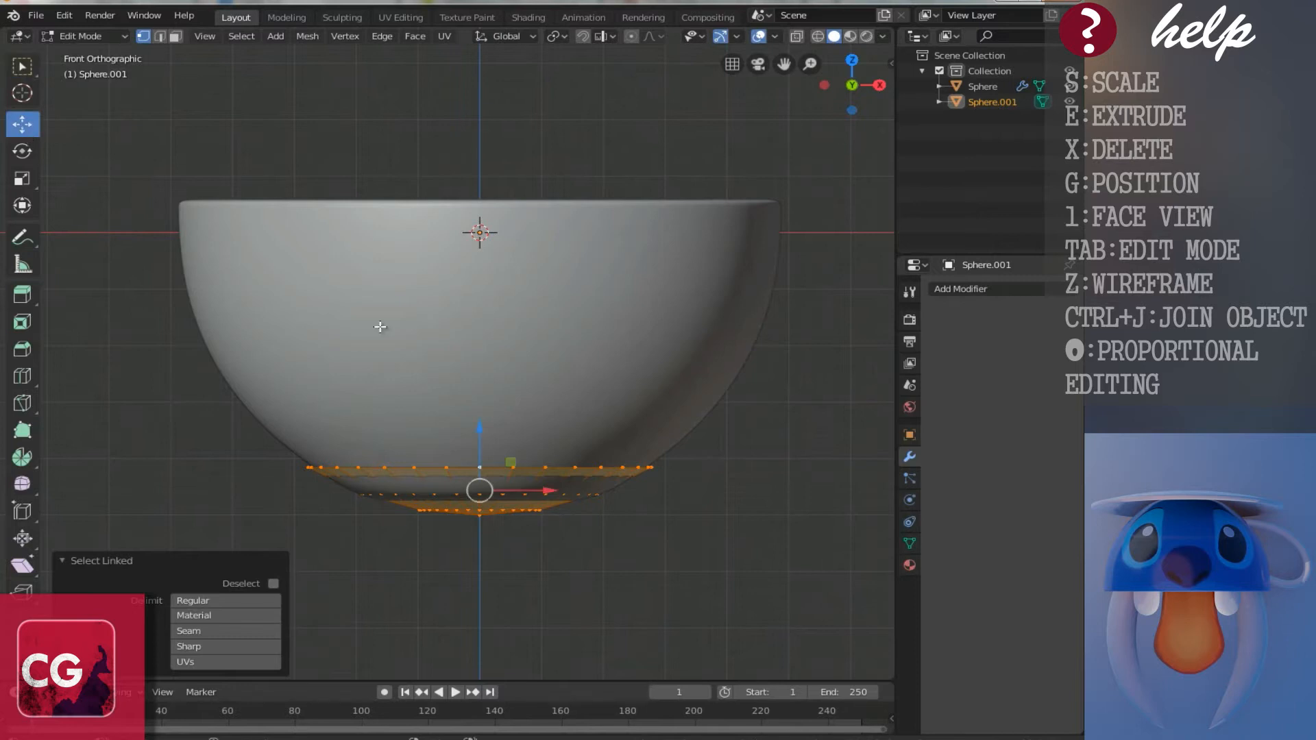
drag(483, 433, 483, 468)
Step: Enlarge the cap by about 2.12 into a saucer and flatten it along Z to about 0.445
middle_drag(491, 480, 573, 391)
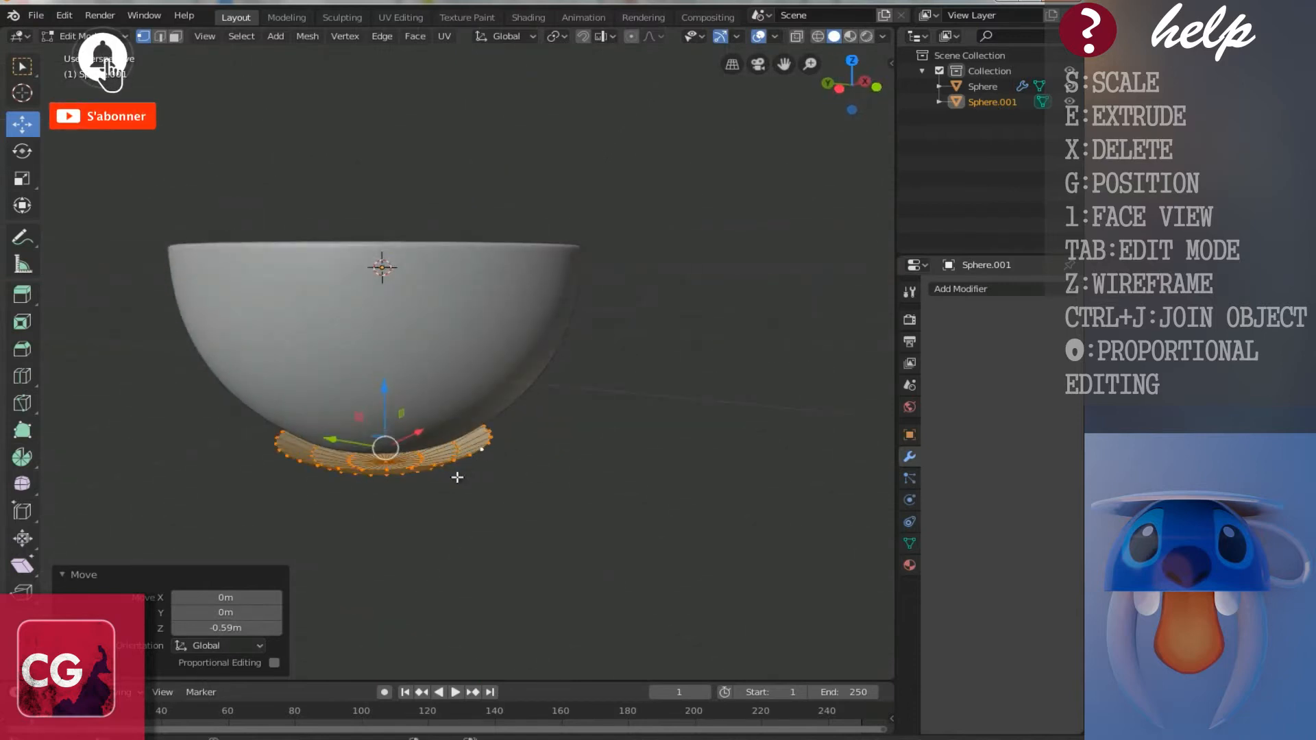
middle_drag(463, 471, 488, 425)
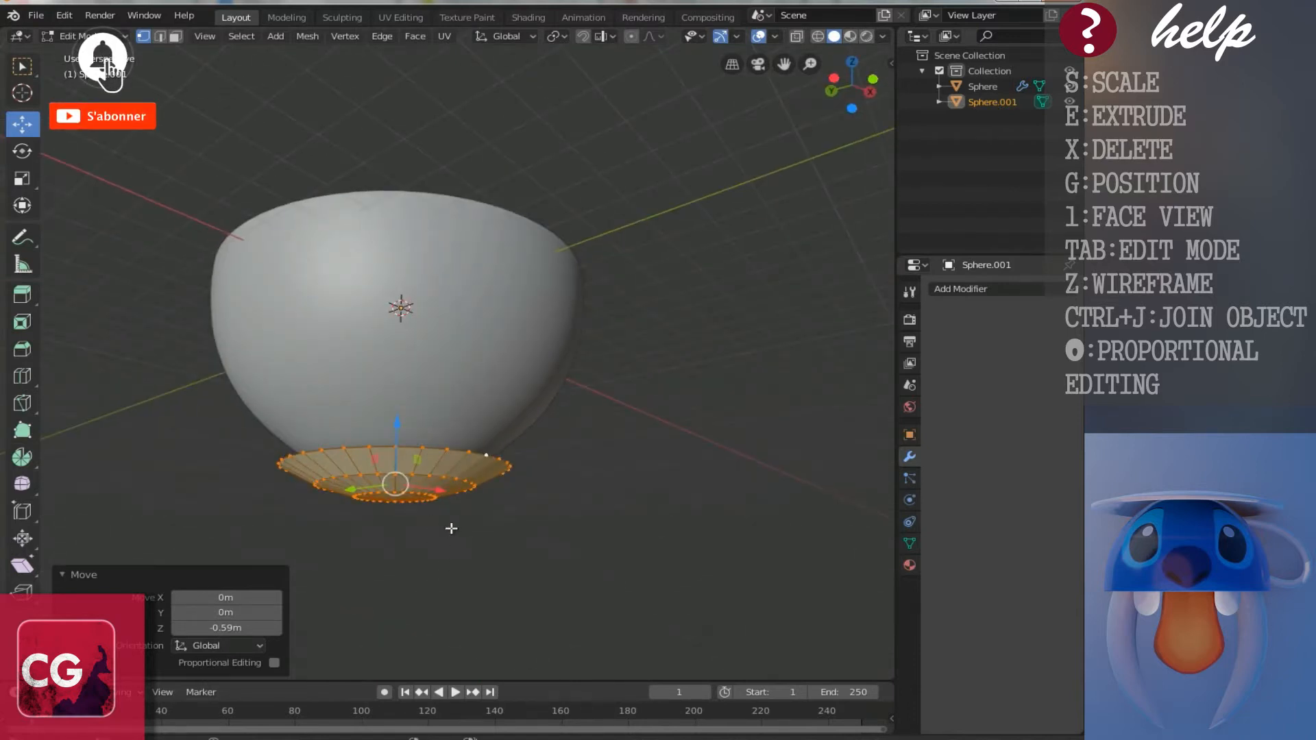
key(s)
click(527, 552)
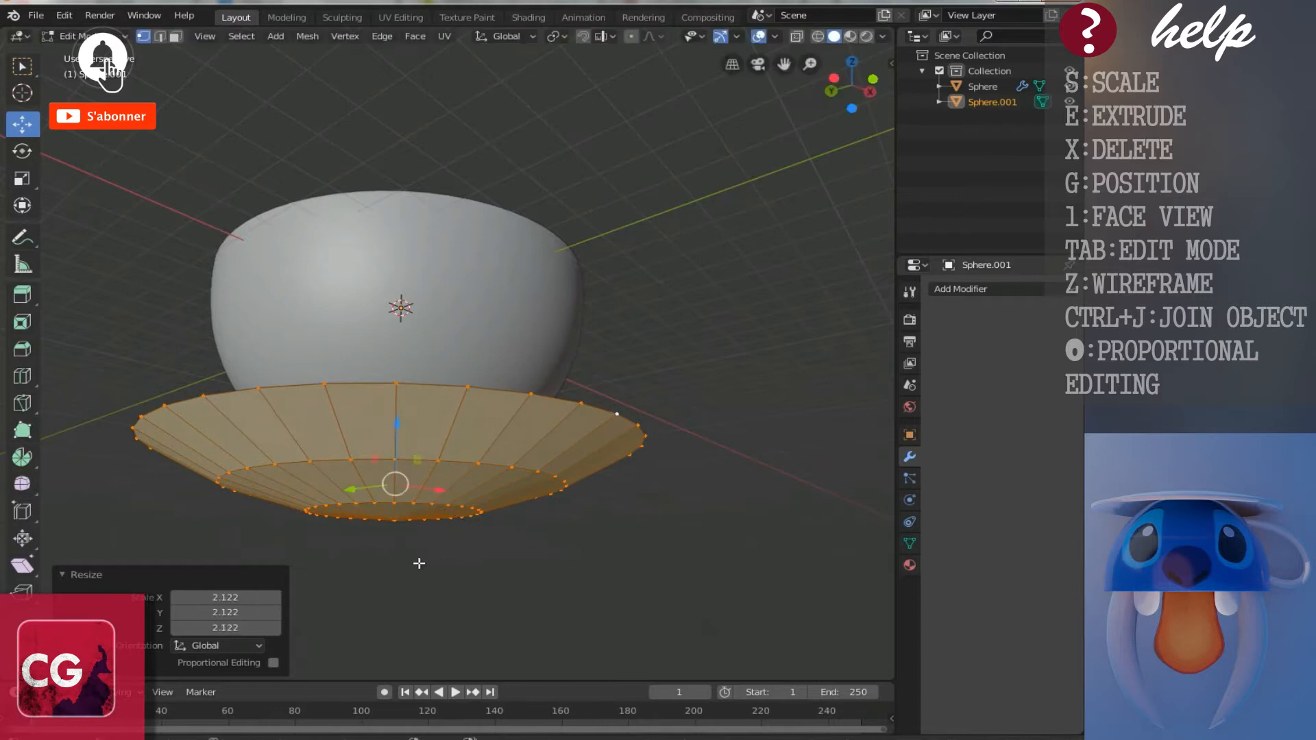
key(s)
key(z)
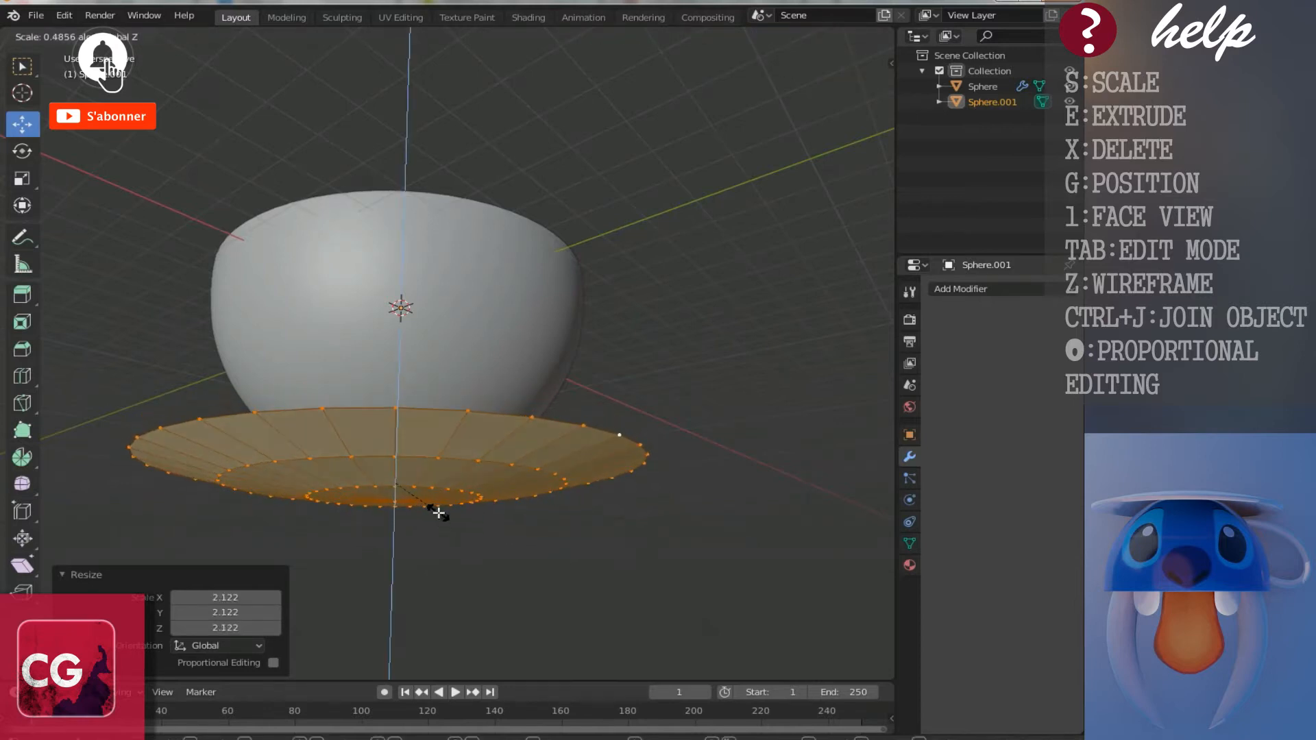
click(438, 507)
Step: Adjust the saucer's depth along Z, shift it vertically to meet the bowl's base, and return to Object Mode
middle_drag(438, 508, 465, 490)
key(s)
key(z)
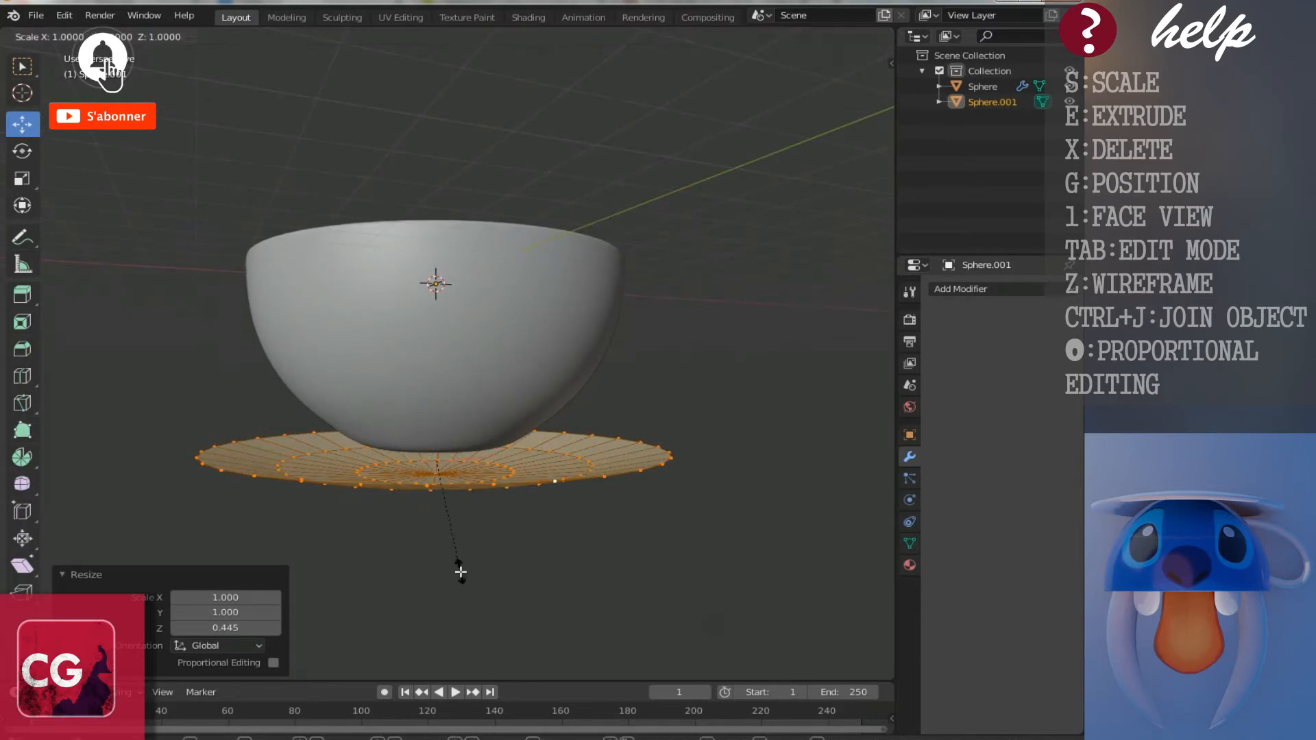
click(470, 597)
key(g)
key(z)
click(434, 381)
middle_drag(435, 382, 415, 473)
key(Tab)
Step: Add a Solidify modifier to the saucer with a thickness of 0.09 m
scroll(415, 471, down, 3)
middle_drag(447, 426, 500, 323)
click(984, 291)
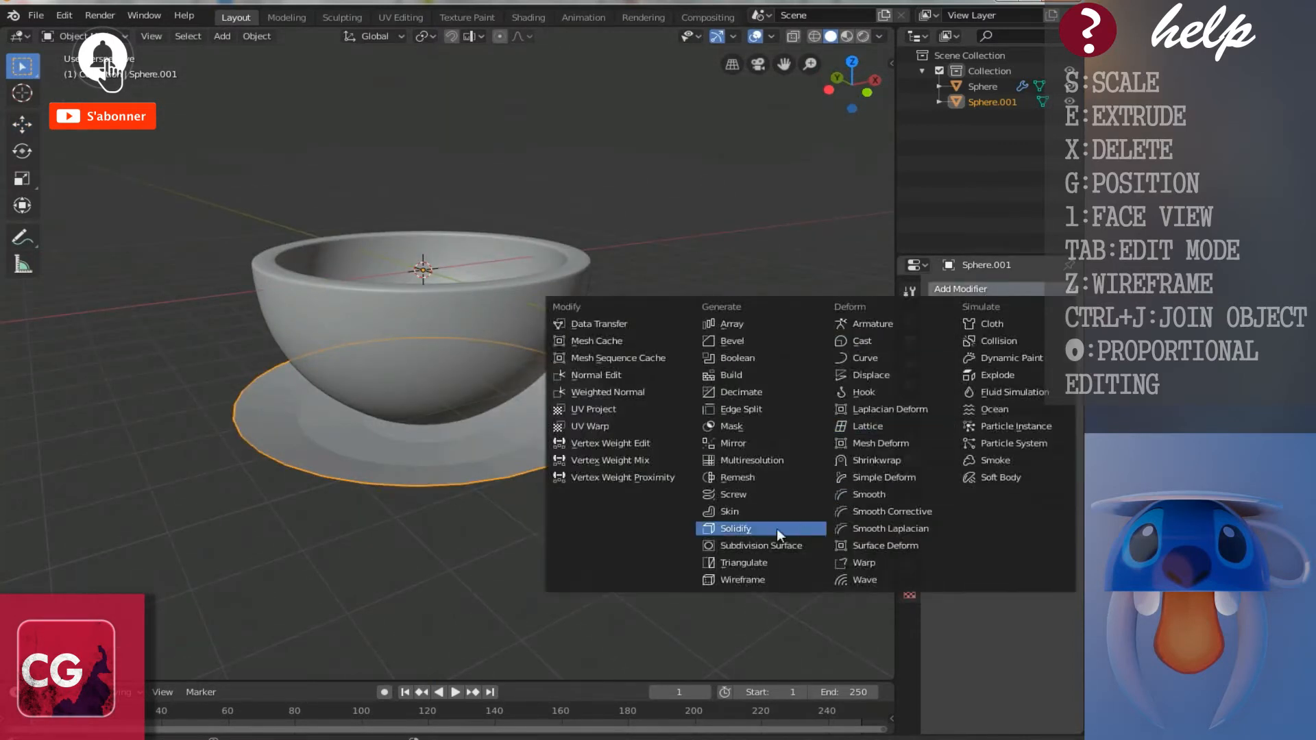
click(751, 527)
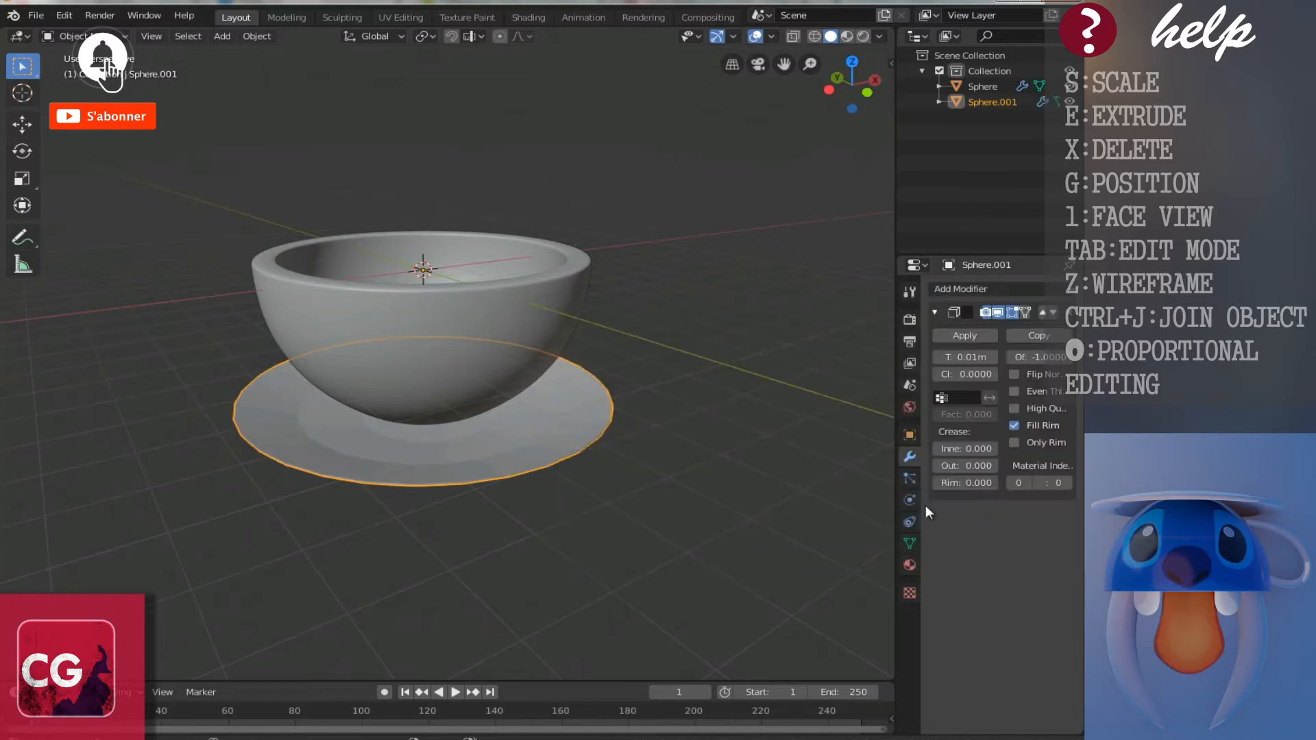
drag(963, 357, 1002, 357)
middle_drag(322, 286, 399, 319)
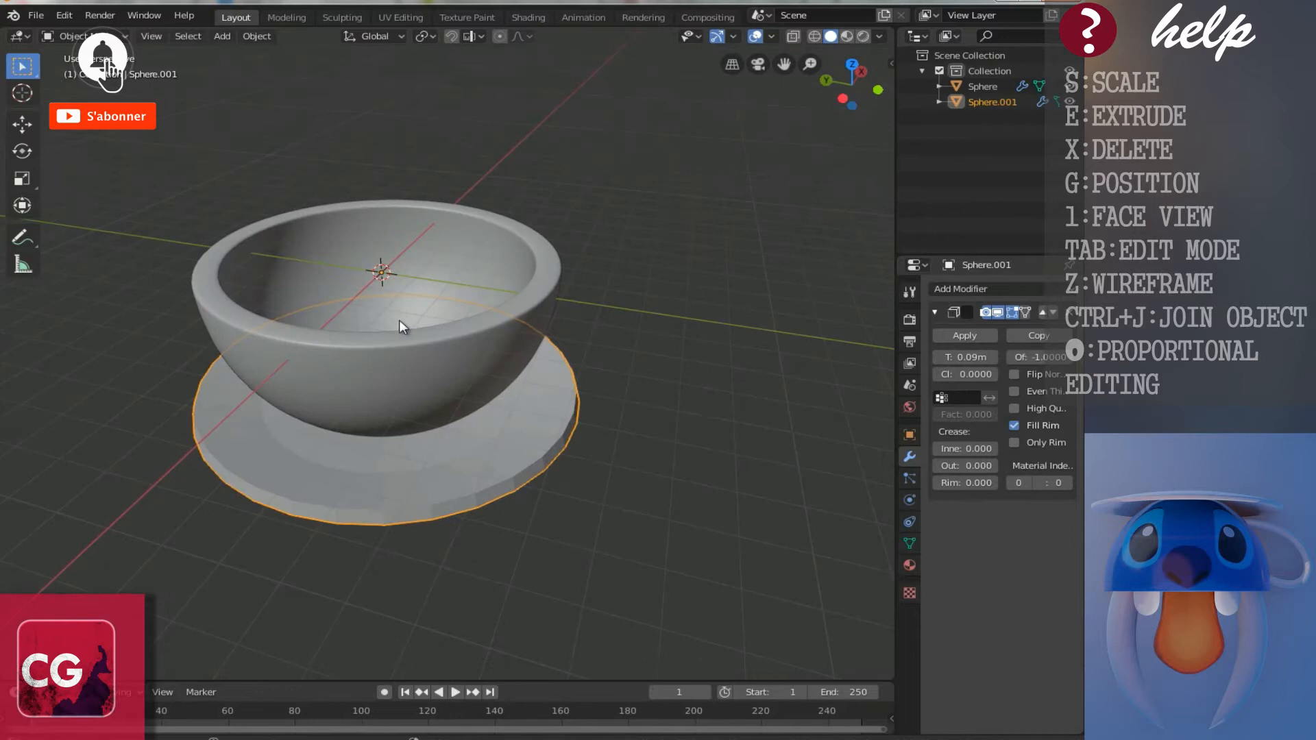
shift+scroll(399, 319, up, 1)
ctrl+scroll(412, 329, down, 2)
scroll(433, 346, up, 2)
shift+scroll(434, 347, down, 1)
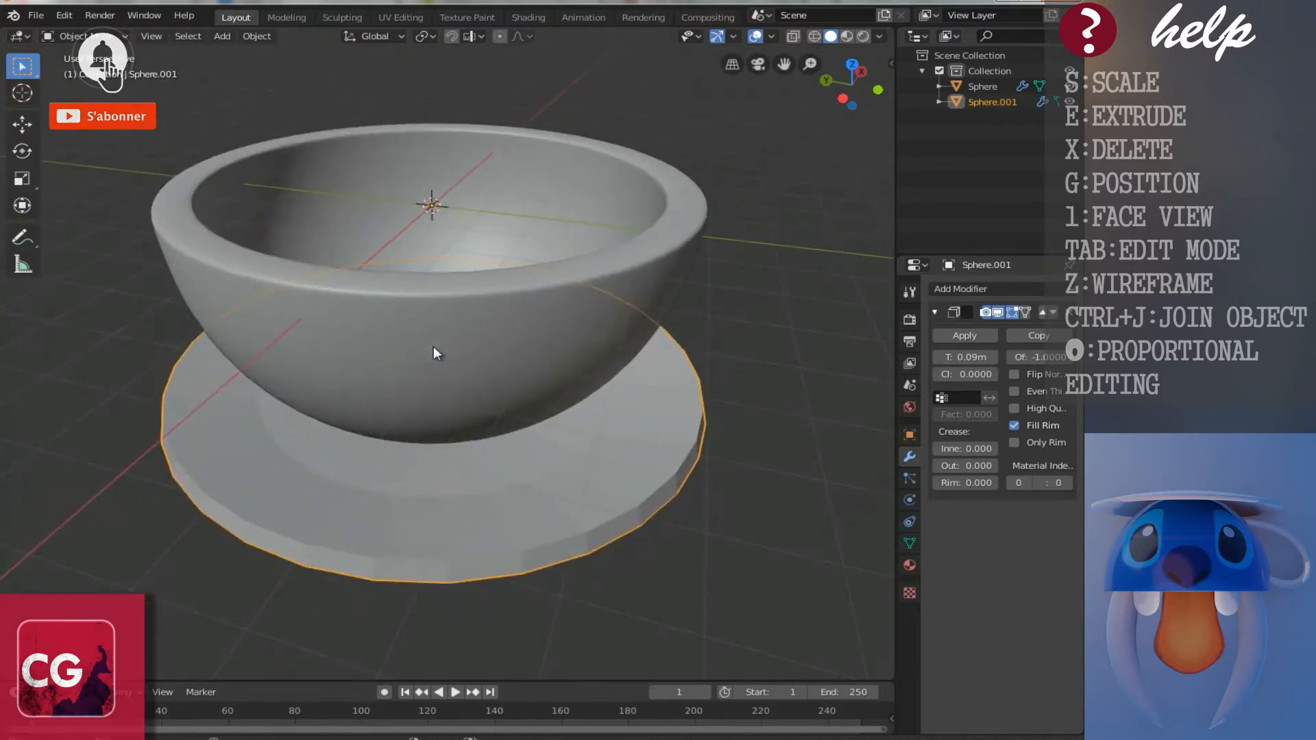
Step: Select the bowl and set its Solidify thickness to 0.07 m
click(433, 347)
middle_drag(433, 347, 548, 286)
middle_drag(479, 345, 440, 319)
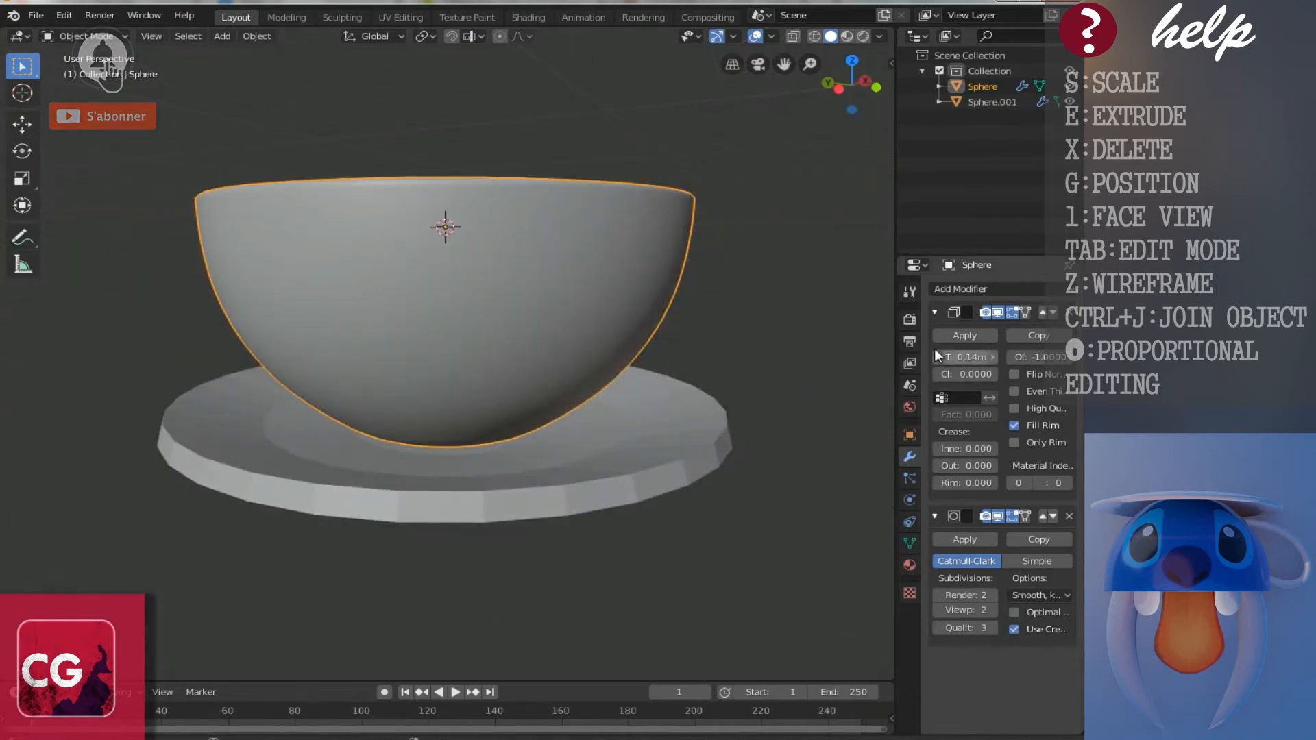
middle_drag(672, 364, 571, 318)
drag(963, 358, 948, 361)
middle_drag(484, 376, 495, 409)
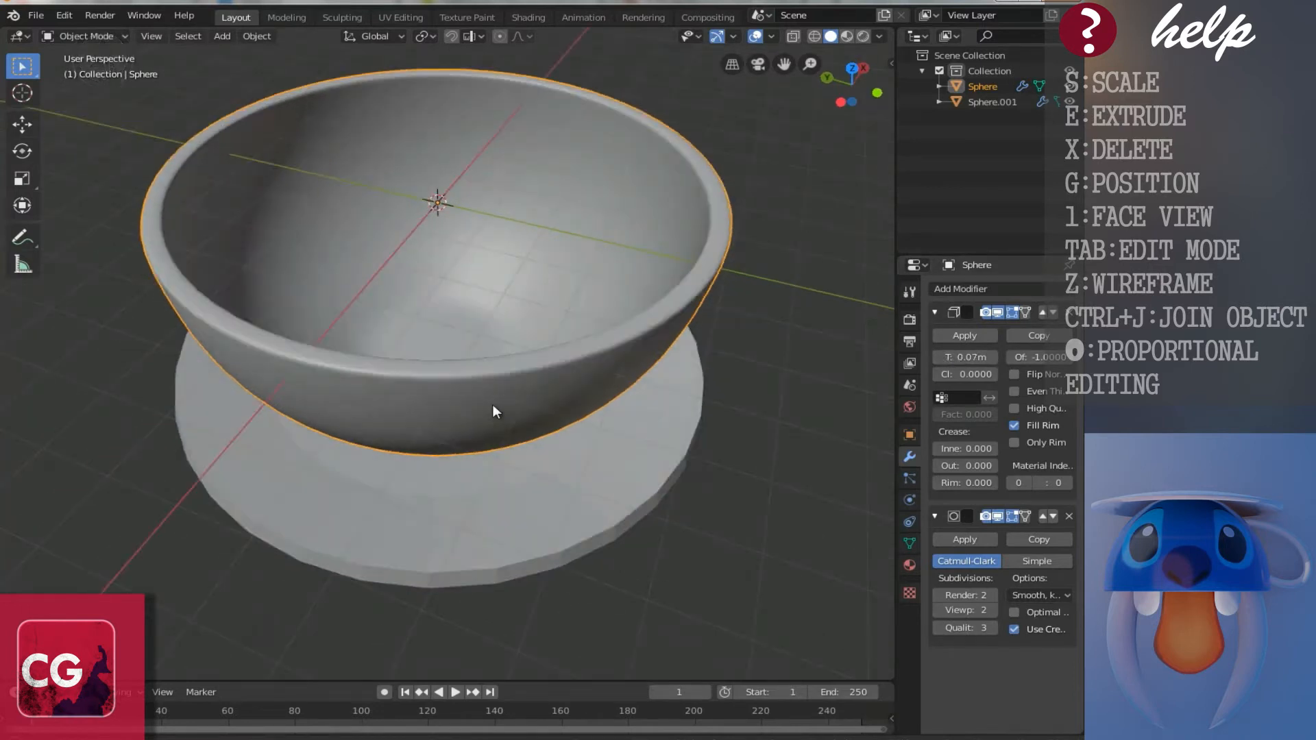
middle_drag(863, 455, 597, 372)
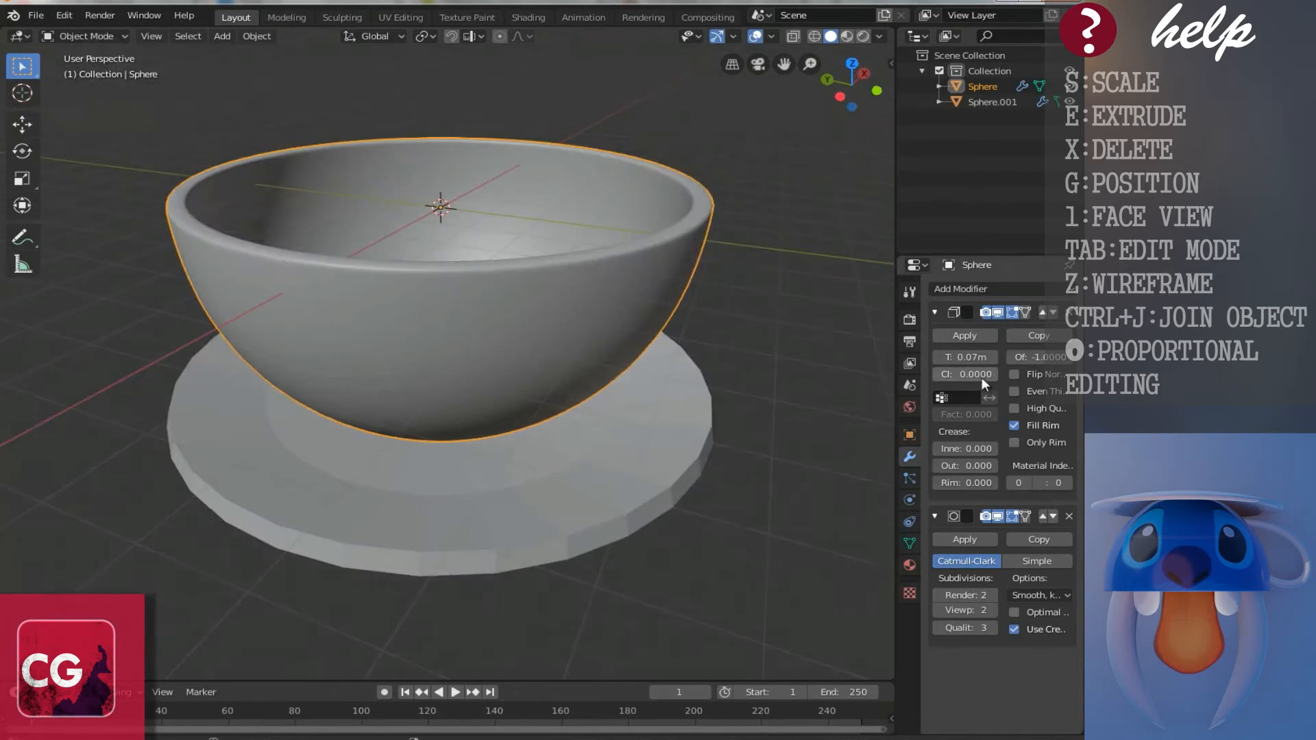
click(958, 358)
key(Return)
Step: Select the saucer and set its Solidify thickness to 0.07 m
click(669, 500)
middle_drag(664, 488, 631, 479)
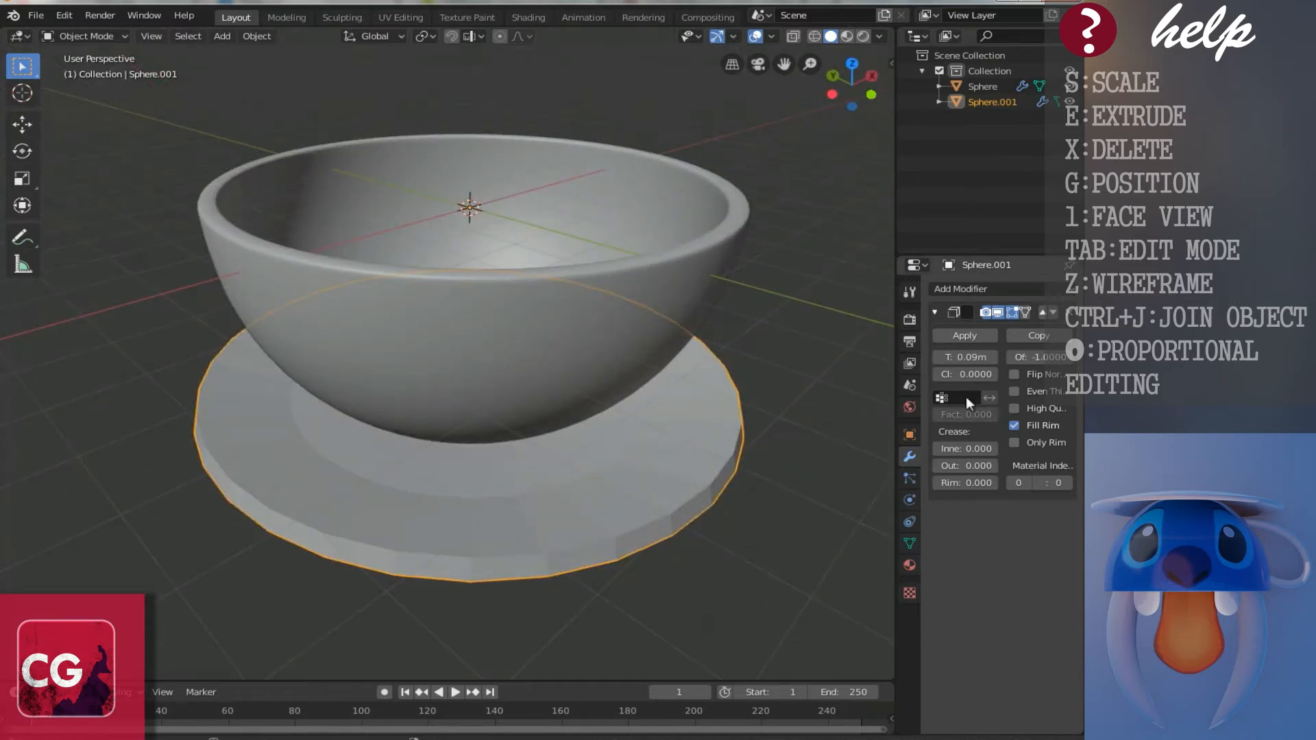
click(958, 356)
text(0.07)
key(Return)
middle_drag(591, 591, 579, 482)
middle_drag(545, 400, 569, 466)
Step: Add a Subdivision Surface modifier to the saucer with 2 viewport subdivisions
click(961, 288)
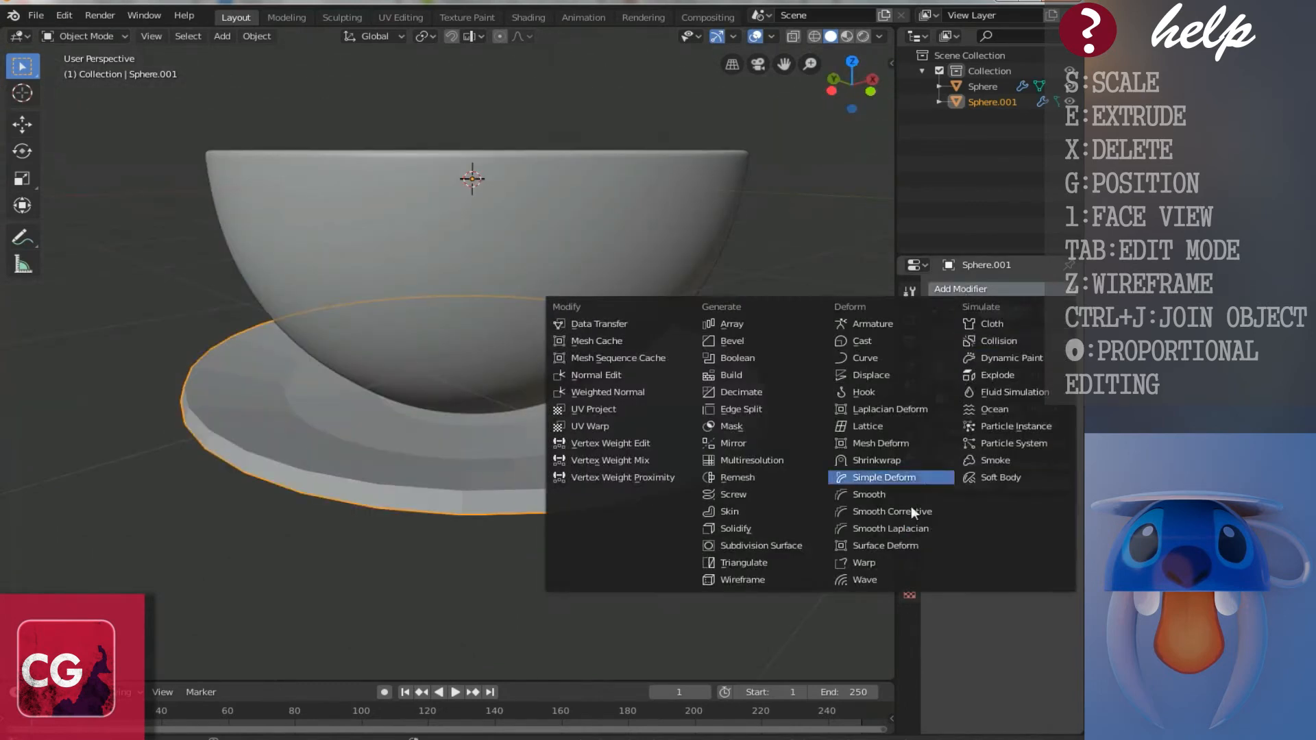
click(757, 547)
middle_drag(594, 528, 582, 480)
click(992, 611)
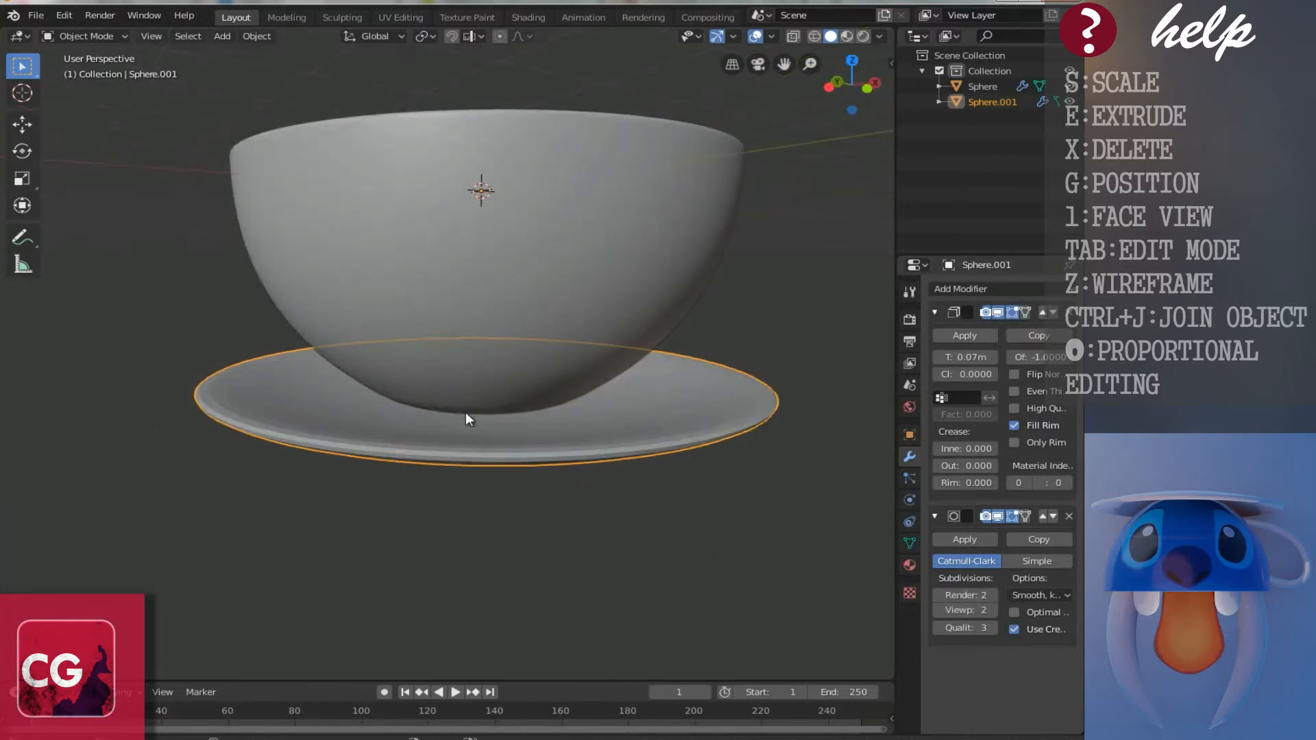
middle_drag(470, 420, 547, 454)
Step: Add an edge loop around the saucer close to its rim, slid by about -0.74
key(Tab)
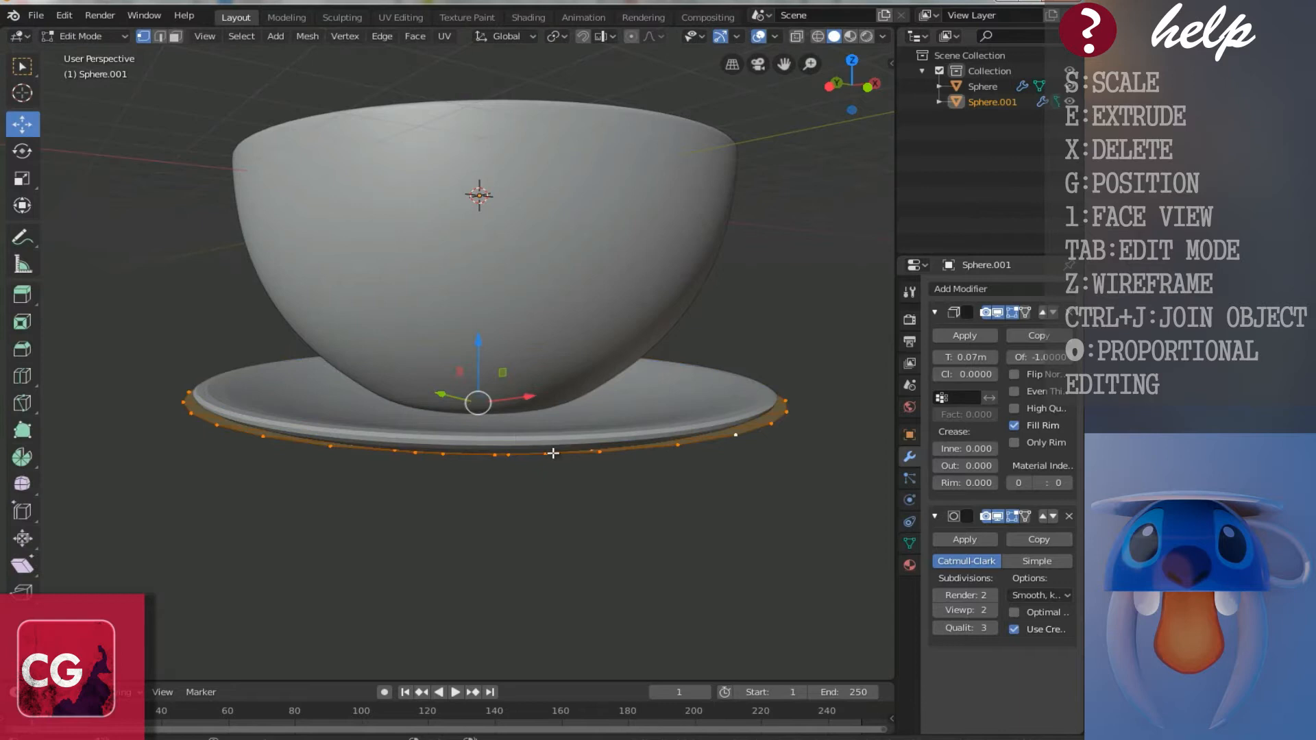
middle_drag(520, 422, 504, 358)
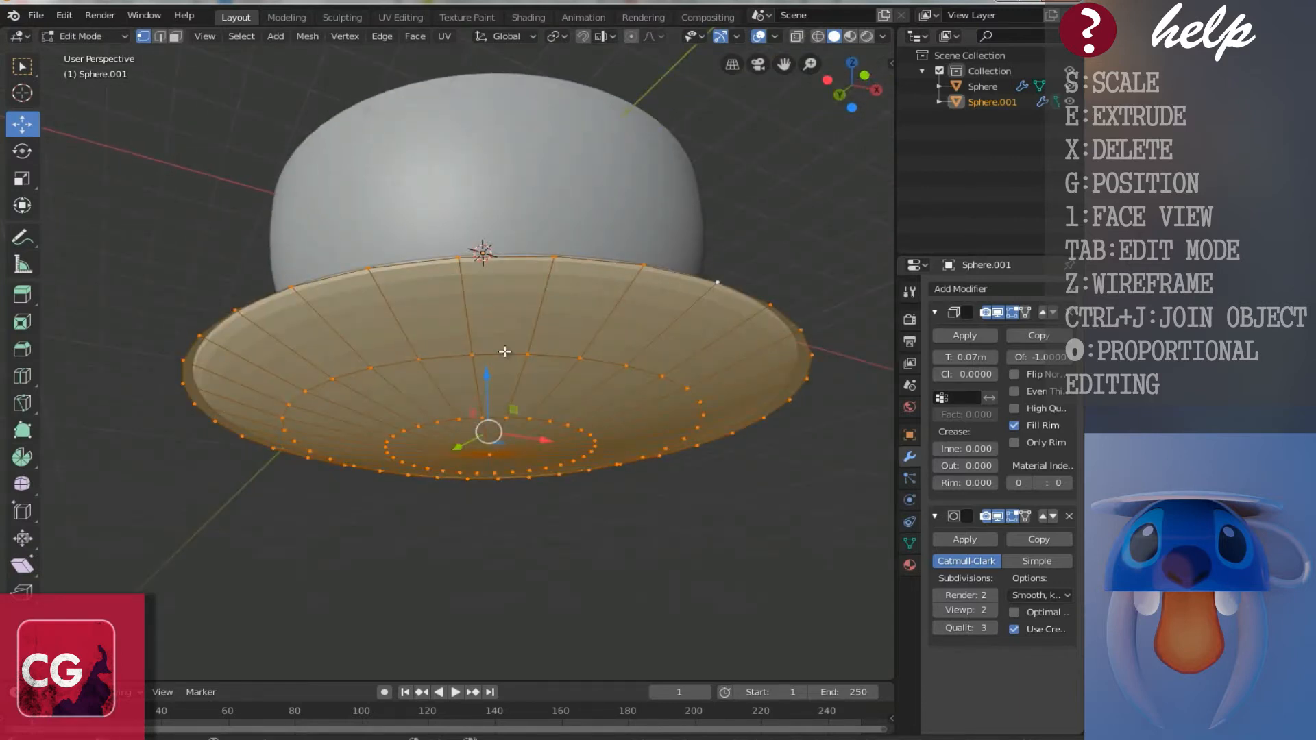
key(ctrl+r)
click(601, 311)
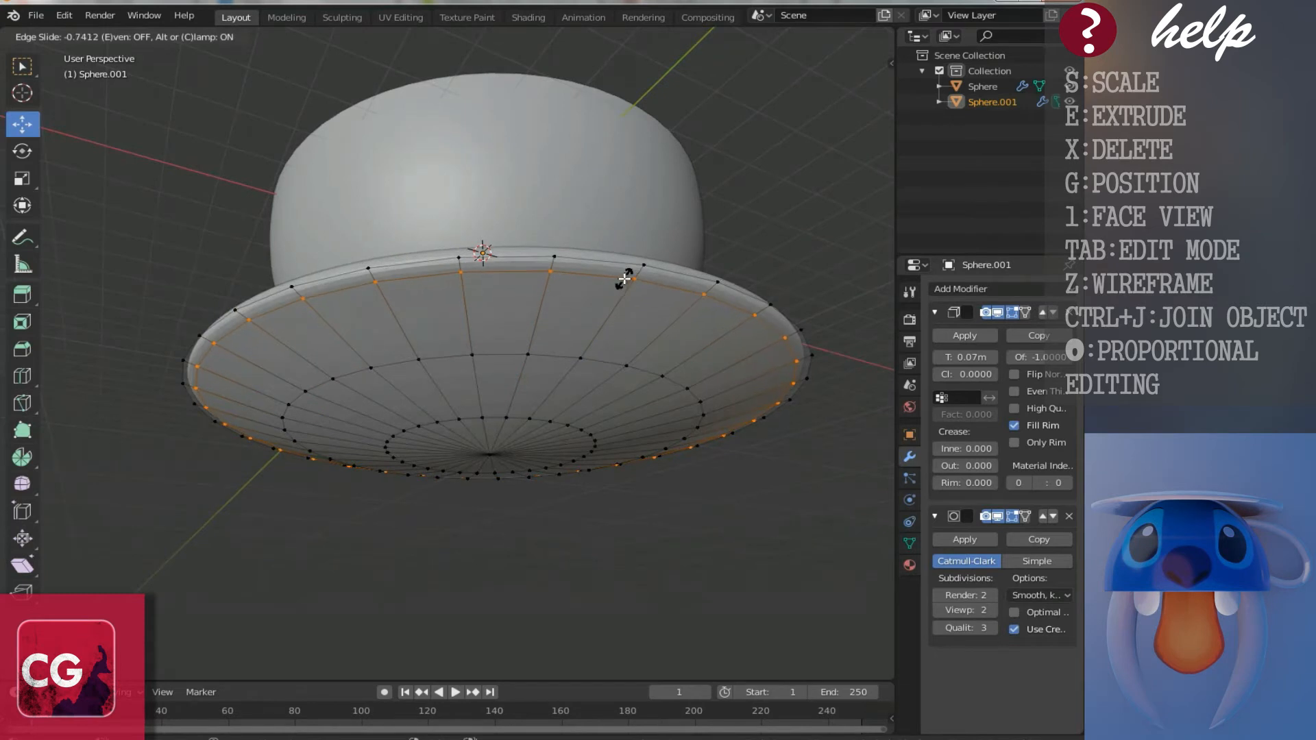
click(624, 277)
middle_drag(624, 279, 622, 322)
middle_drag(541, 295, 562, 374)
key(Tab)
middle_drag(611, 468, 571, 331)
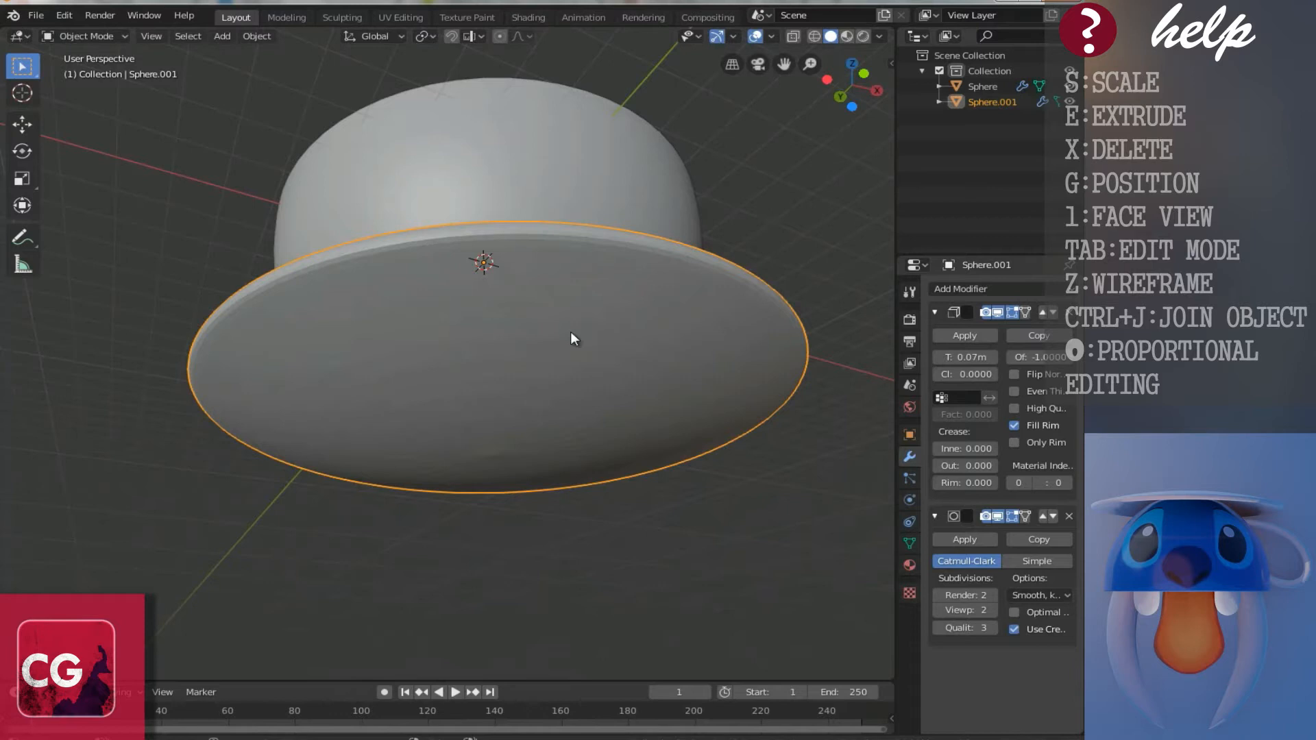
Step: Examine the saucer's rim and underside from several angles
right_click(570, 331)
click(570, 331)
middle_drag(570, 331, 597, 428)
click(537, 307)
middle_drag(538, 307, 481, 307)
mouse_move(519, 393)
middle_down()
mouse_move(509, 252)
mouse_move(534, 413)
mouse_move(521, 369)
middle_up()
click(515, 360)
scroll(515, 360, up, 2)
Step: Edge-slide the saucer's new loop away from the rim toward the centre by about 0.28
key(Tab)
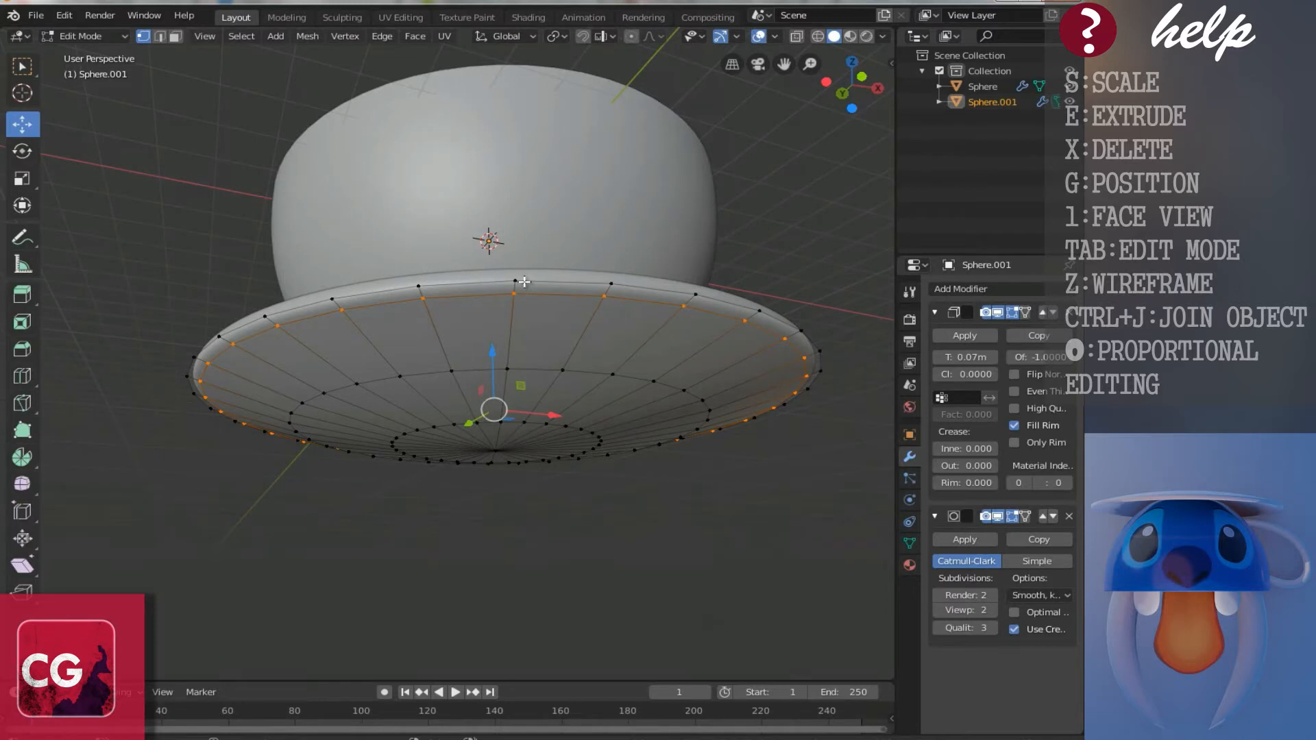
key(ctrl+e)
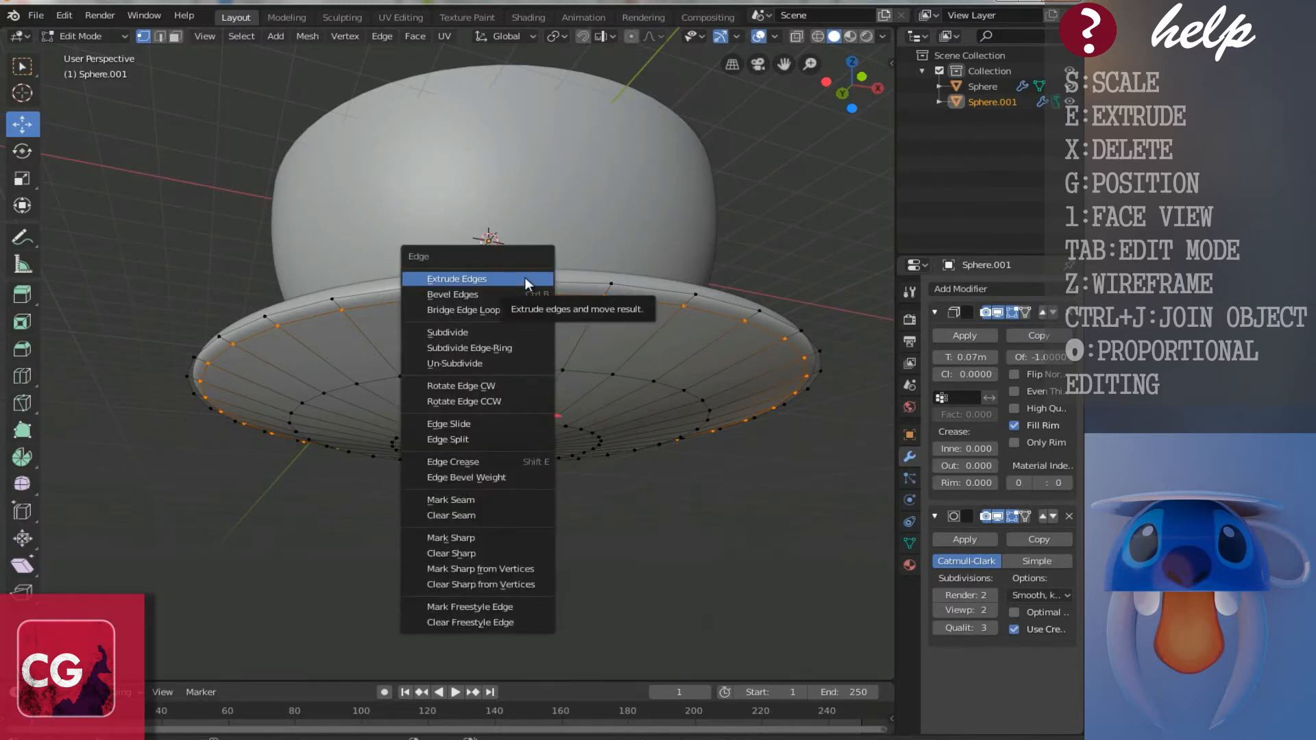
click(465, 425)
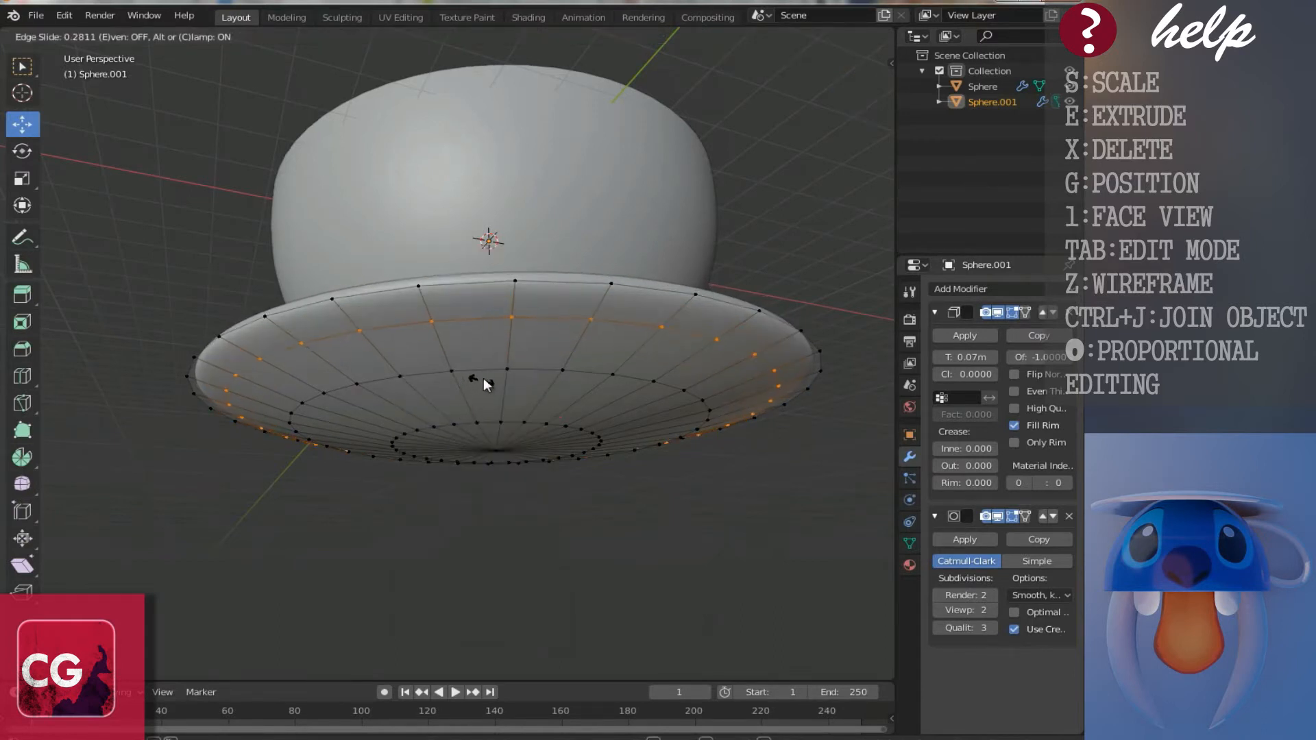
click(473, 384)
key(Tab)
mouse_move(473, 385)
middle_down()
mouse_move(453, 340)
mouse_move(491, 369)
middle_up()
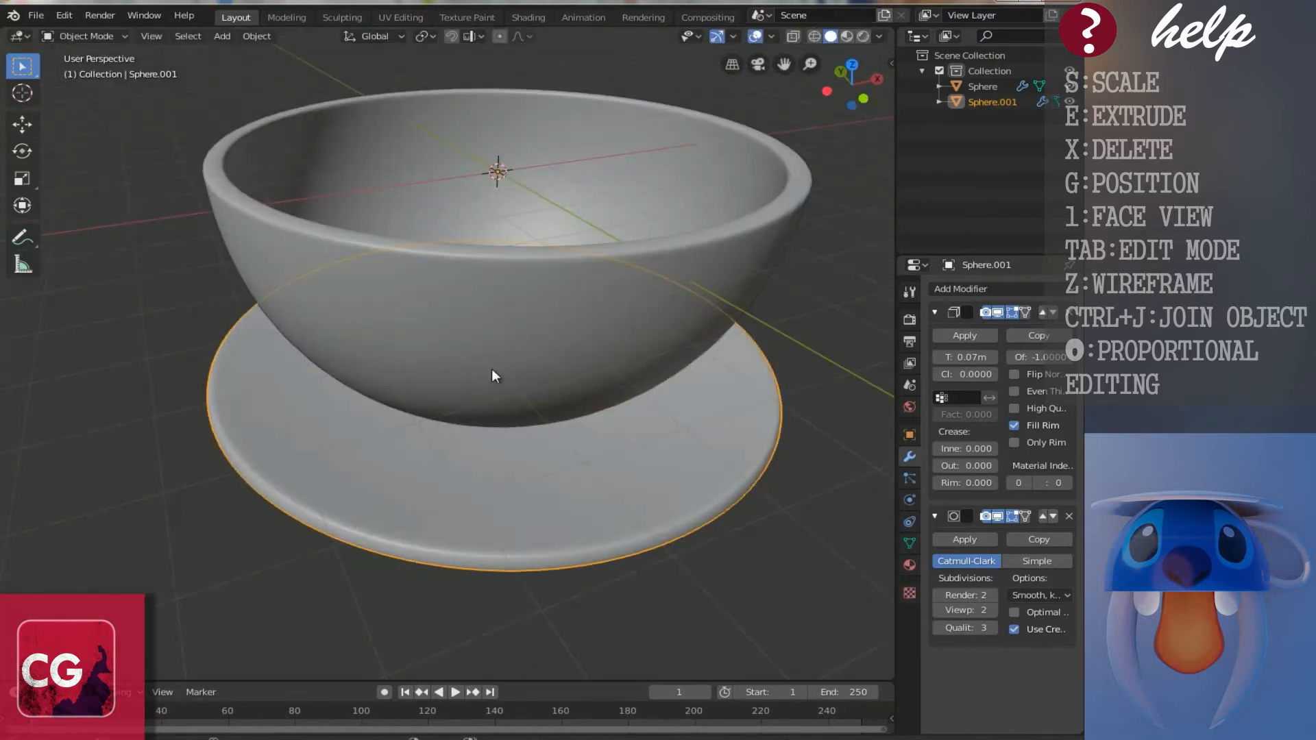
Step: Add a Path curve to the scene from the front view
scroll(503, 356, down, 2)
key(KP_1)
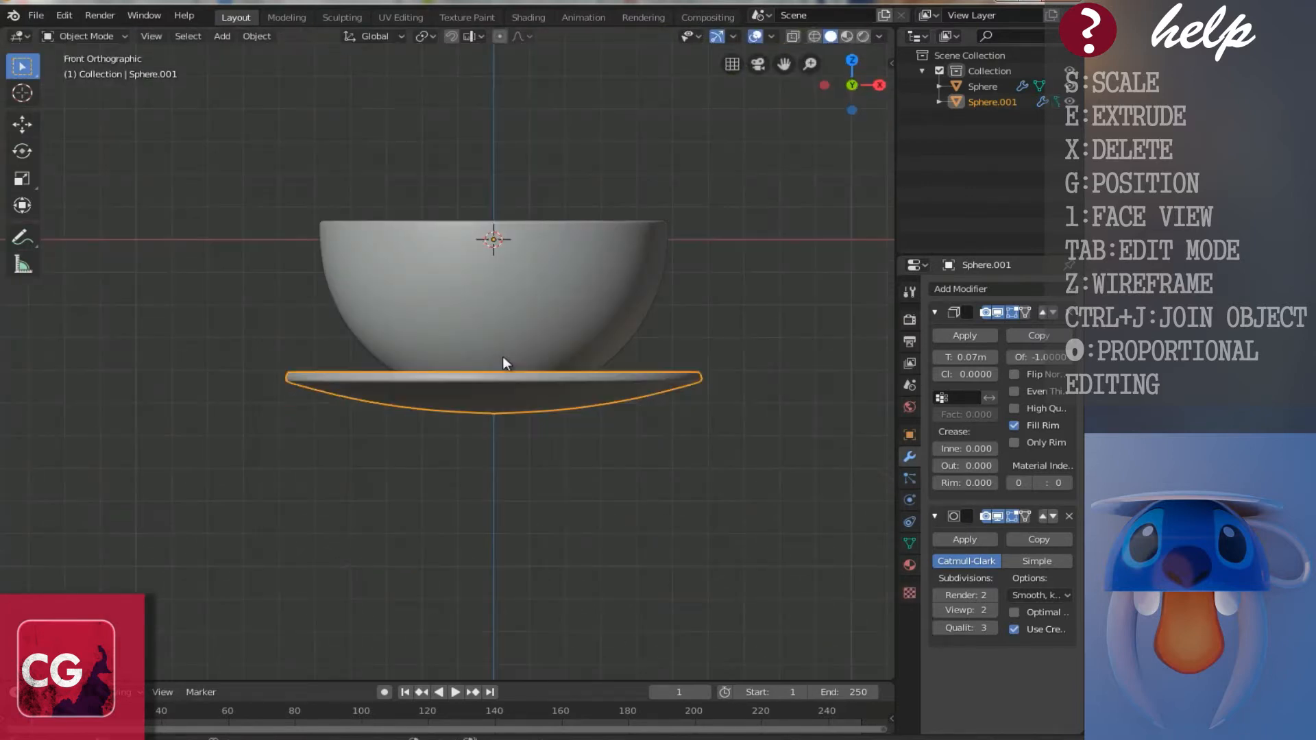
ctrl+scroll(502, 355, up, 3)
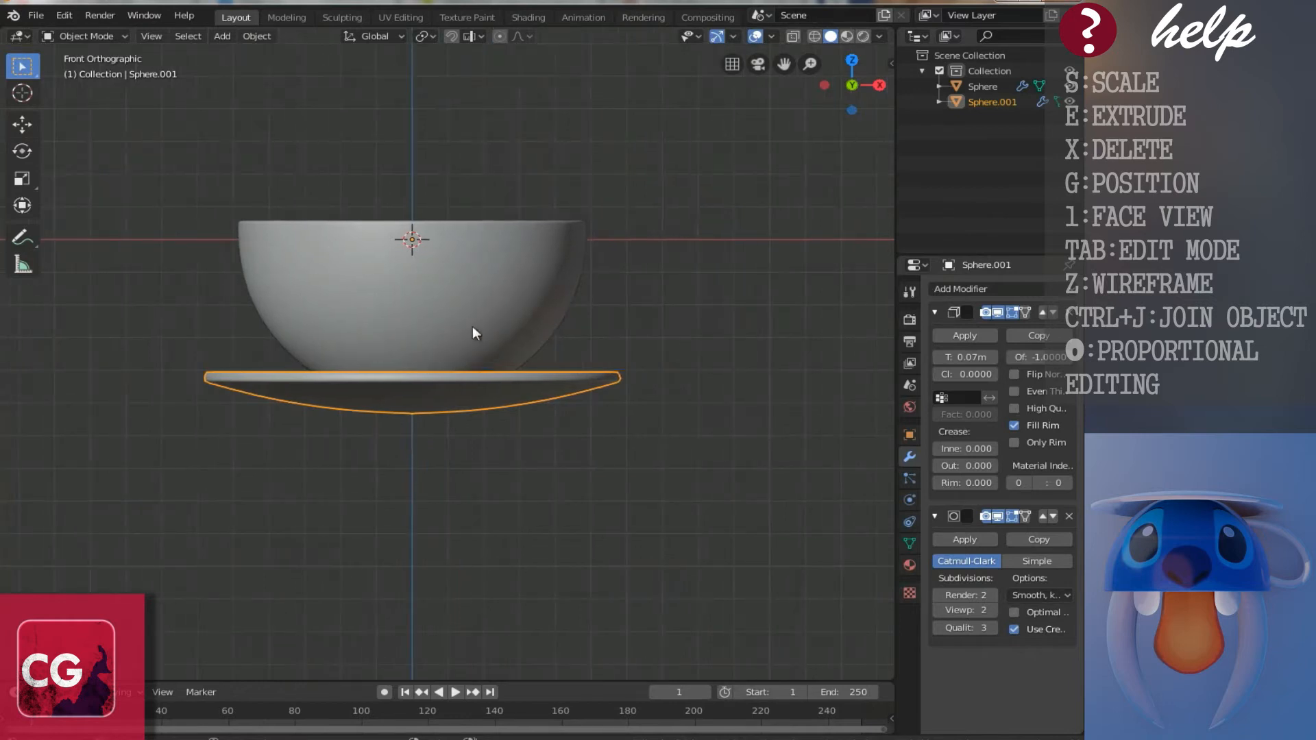
ctrl+scroll(493, 322, up, 3)
scroll(492, 316, up, 2)
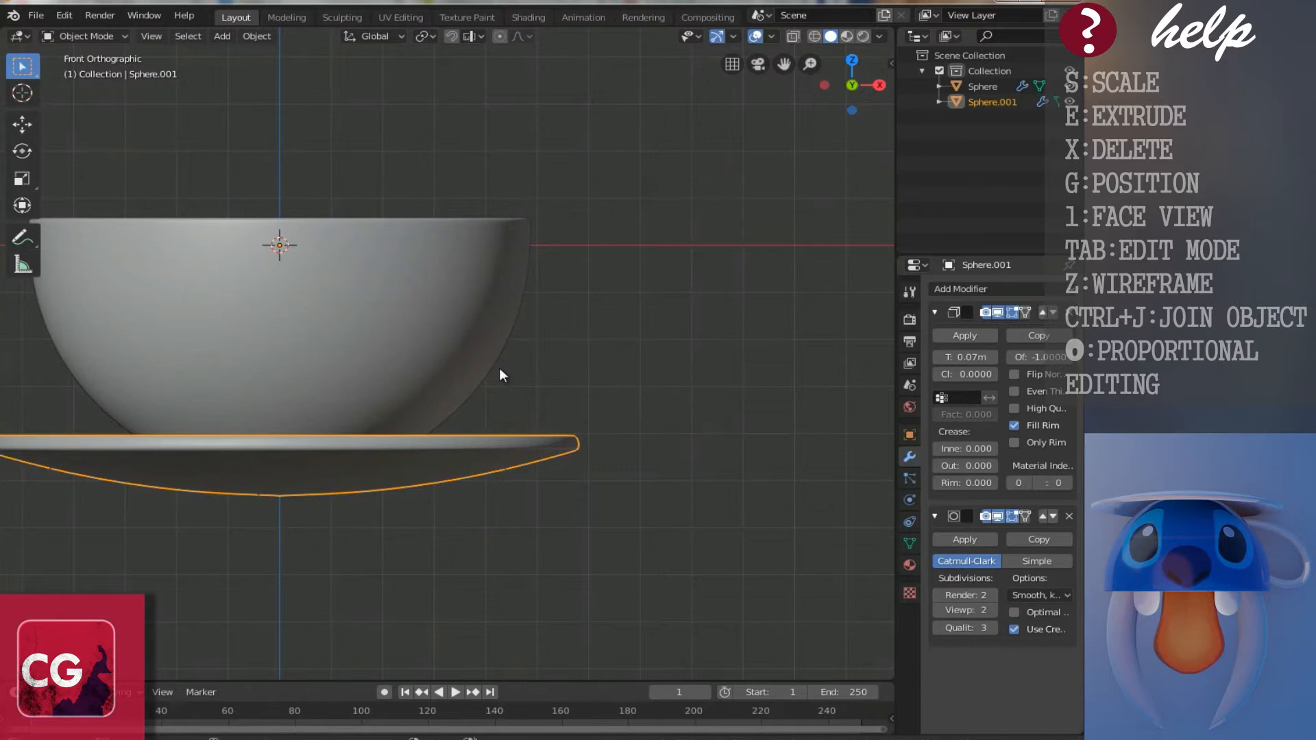
key(shift+a)
mouse_move(409, 384)
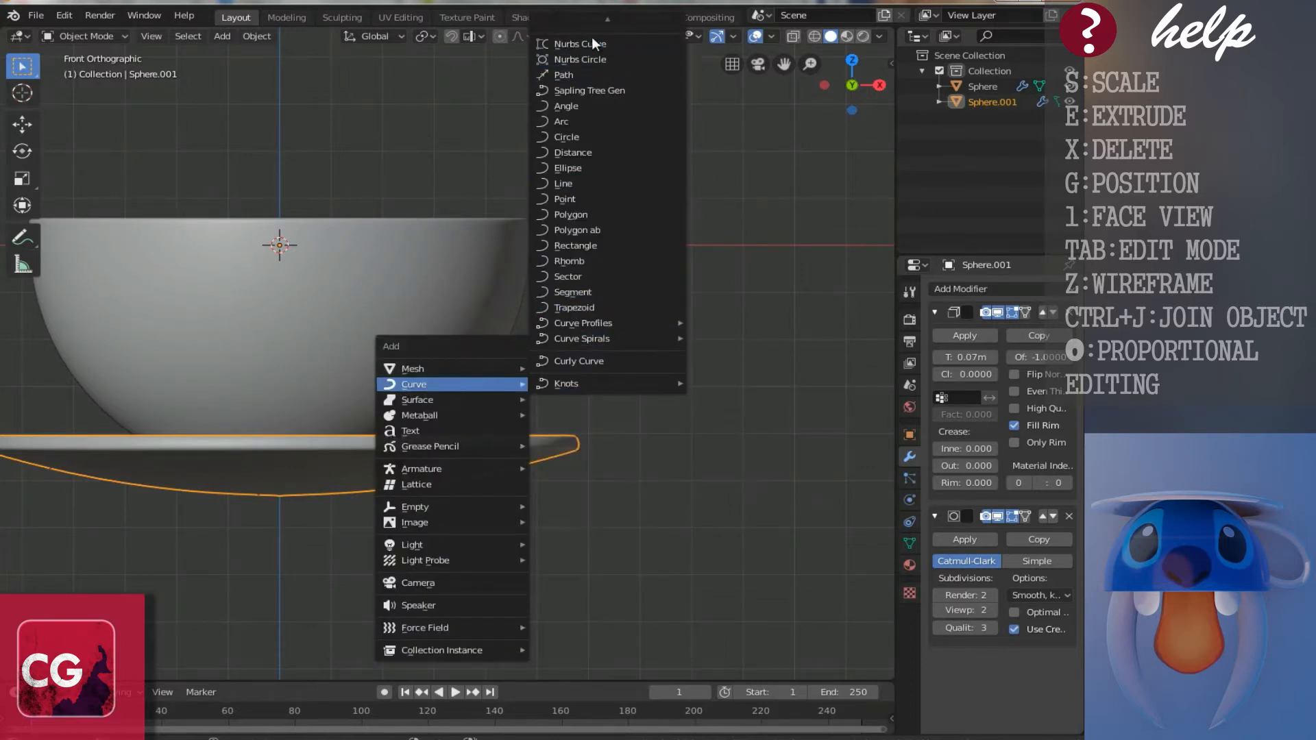
mouse_move(594, 385)
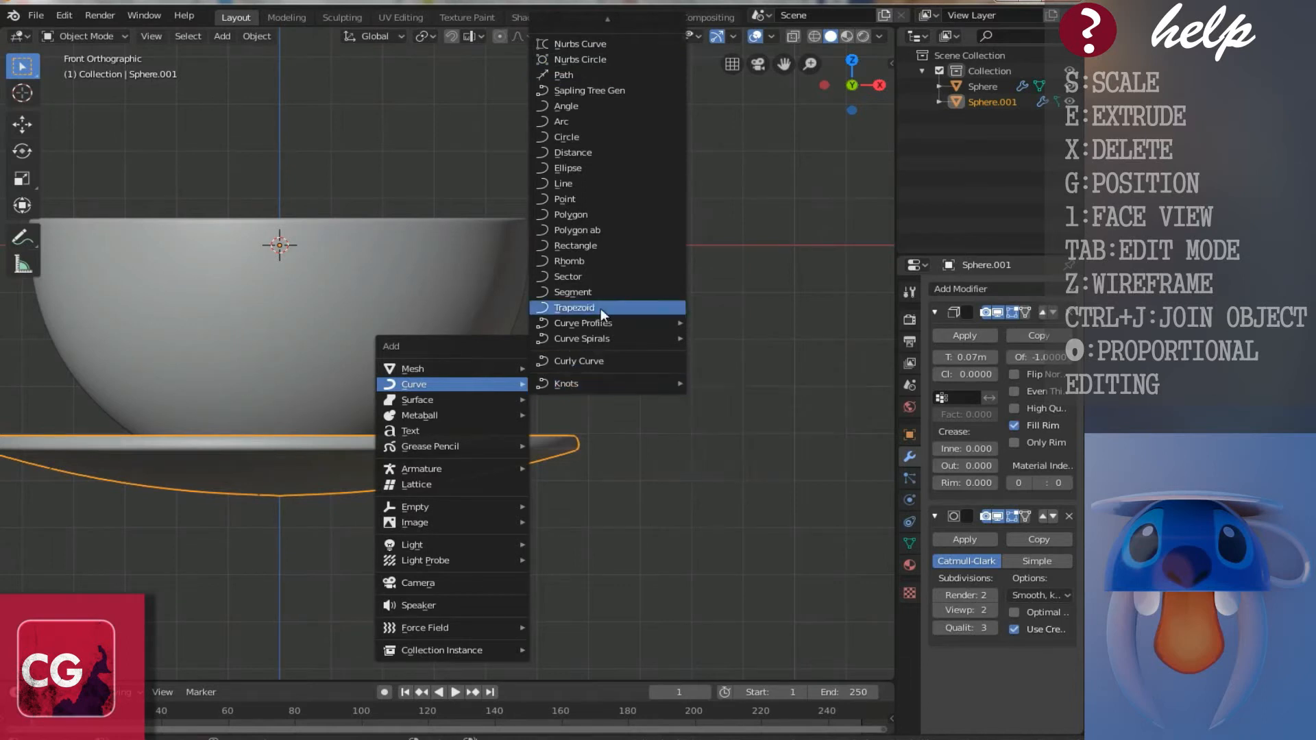
click(568, 77)
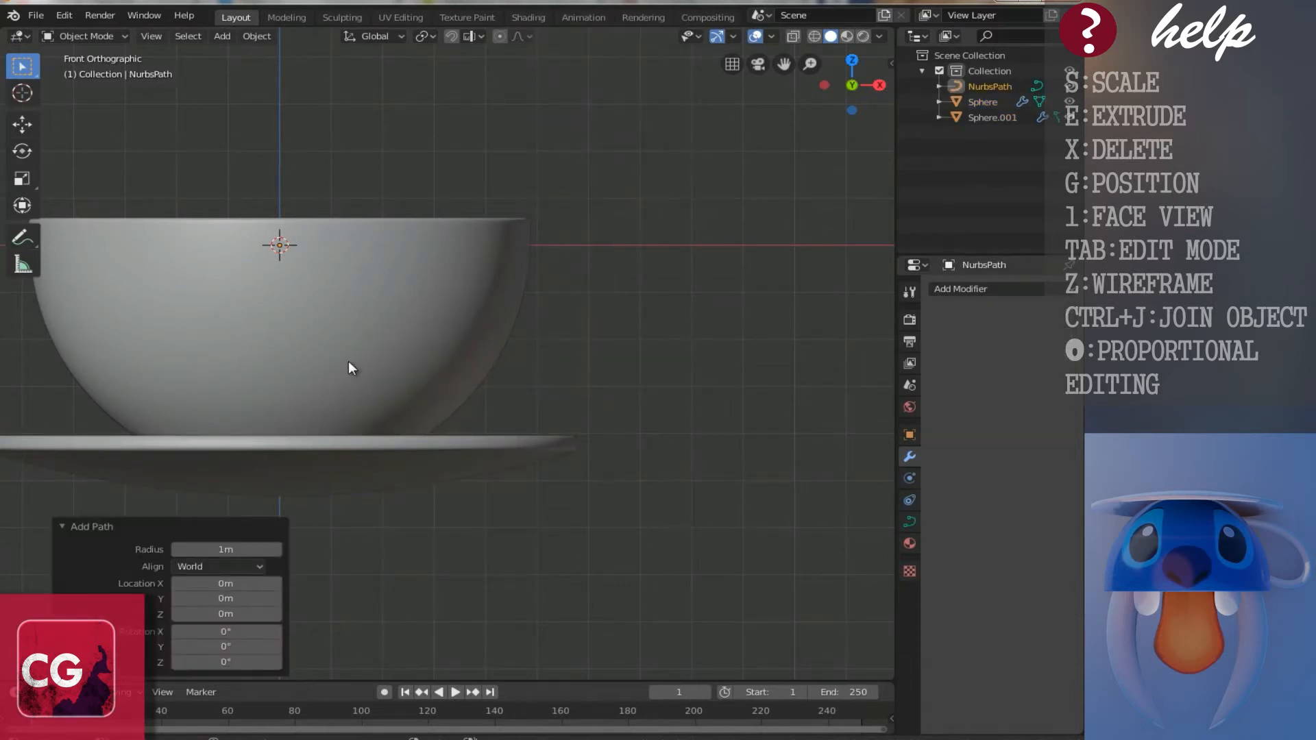
Step: Move the path beside the cup, about 6.51 m in X and -0.58 m in Z, and rotate it 90° upright
key(g)
click(693, 388)
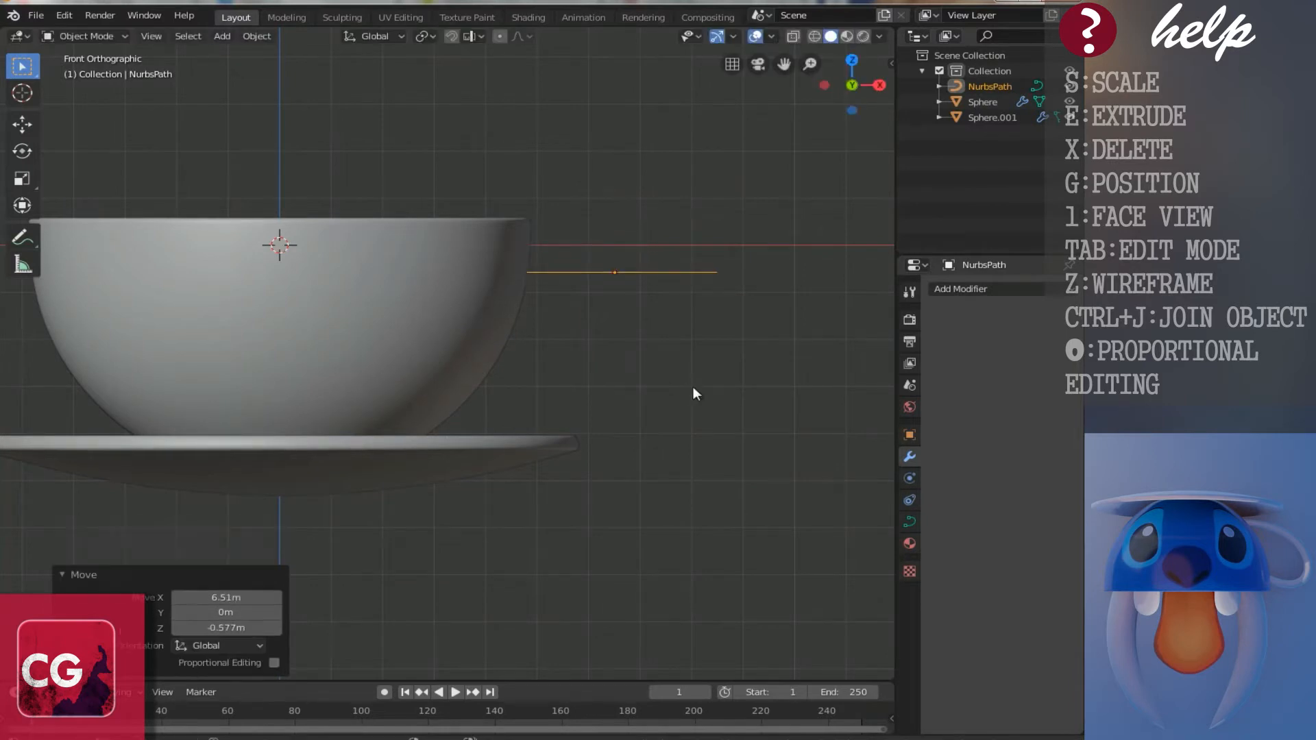
text(r90)
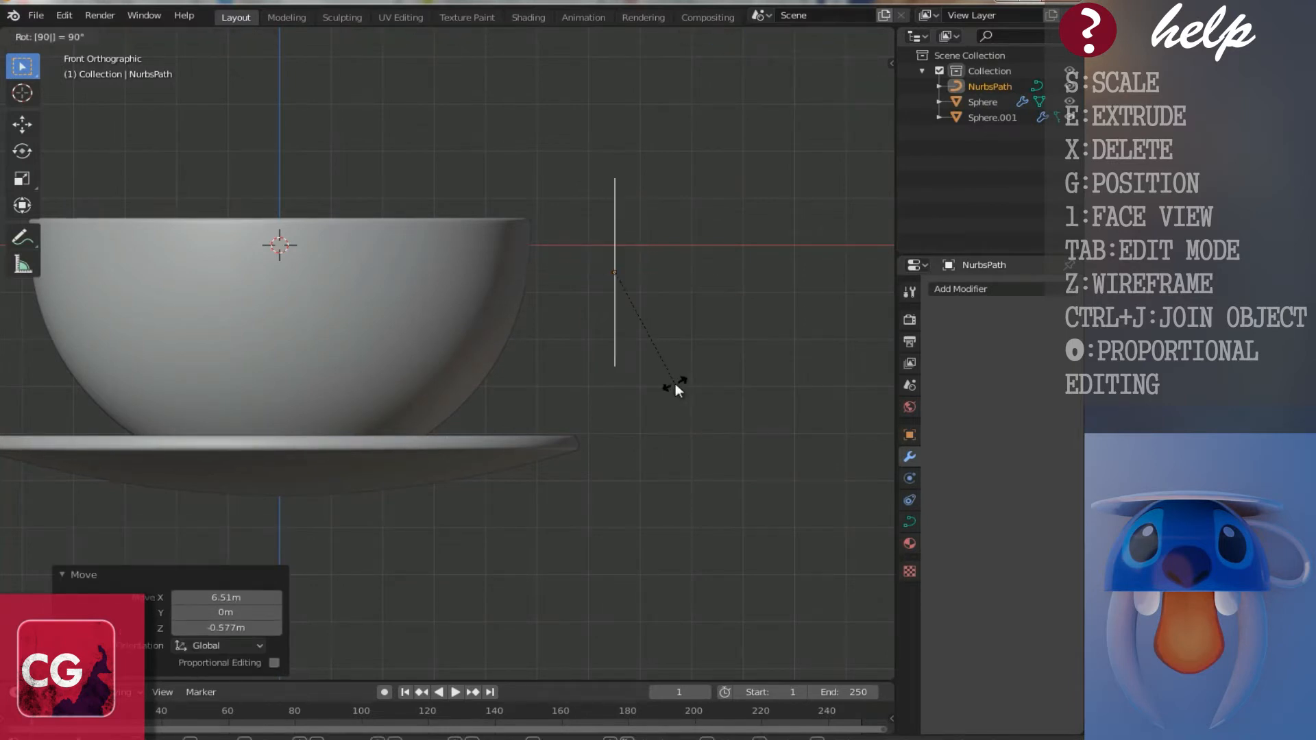
key(Return)
Step: Set the saucer's origin to its geometry
mouse_move(405, 415)
middle_down()
mouse_move(382, 432)
mouse_move(412, 411)
middle_up()
scroll(414, 439, up, 2)
click(420, 468)
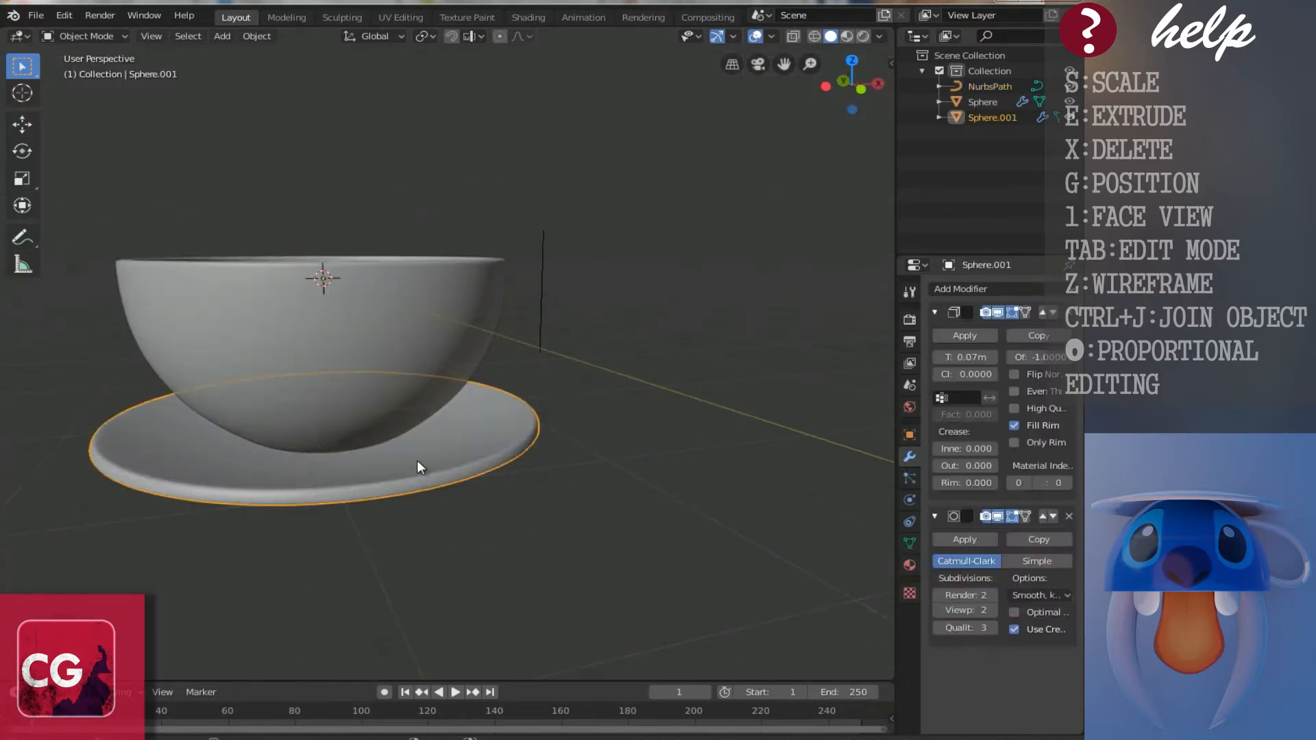
key(s)
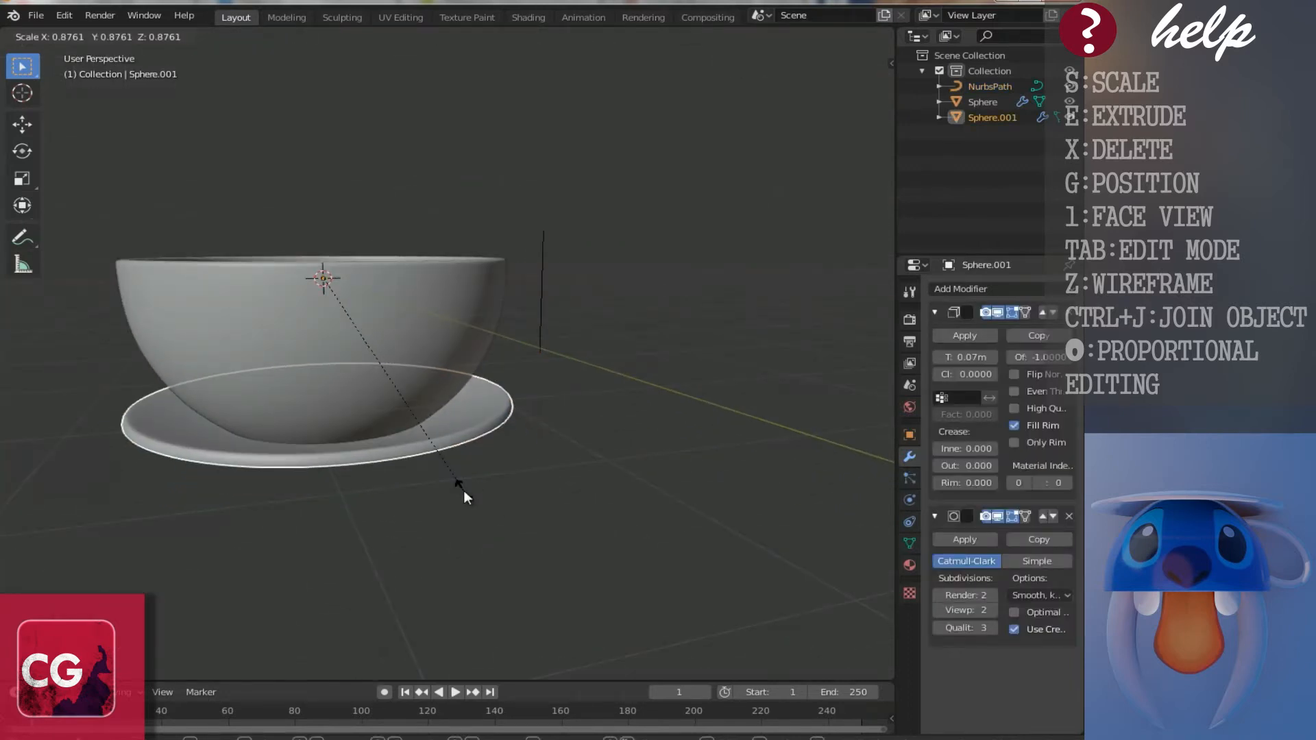
key(Escape)
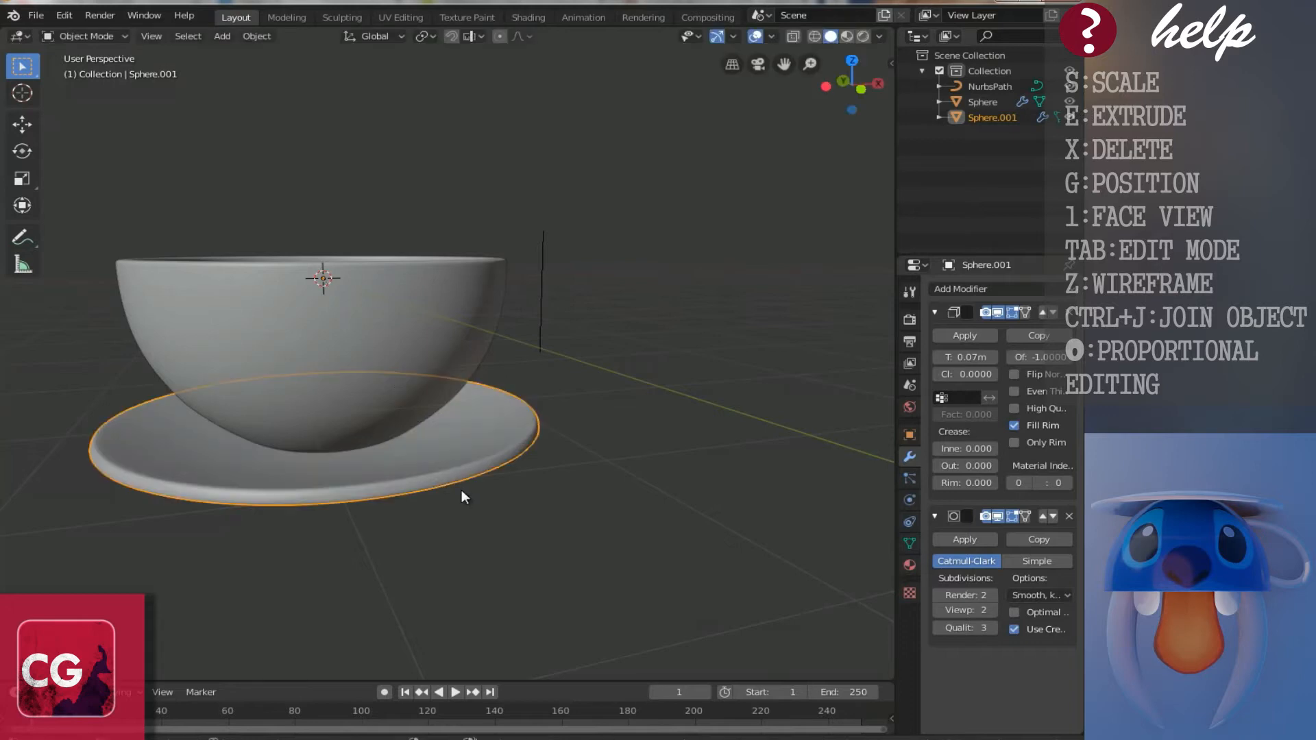
click(255, 39)
mouse_move(283, 71)
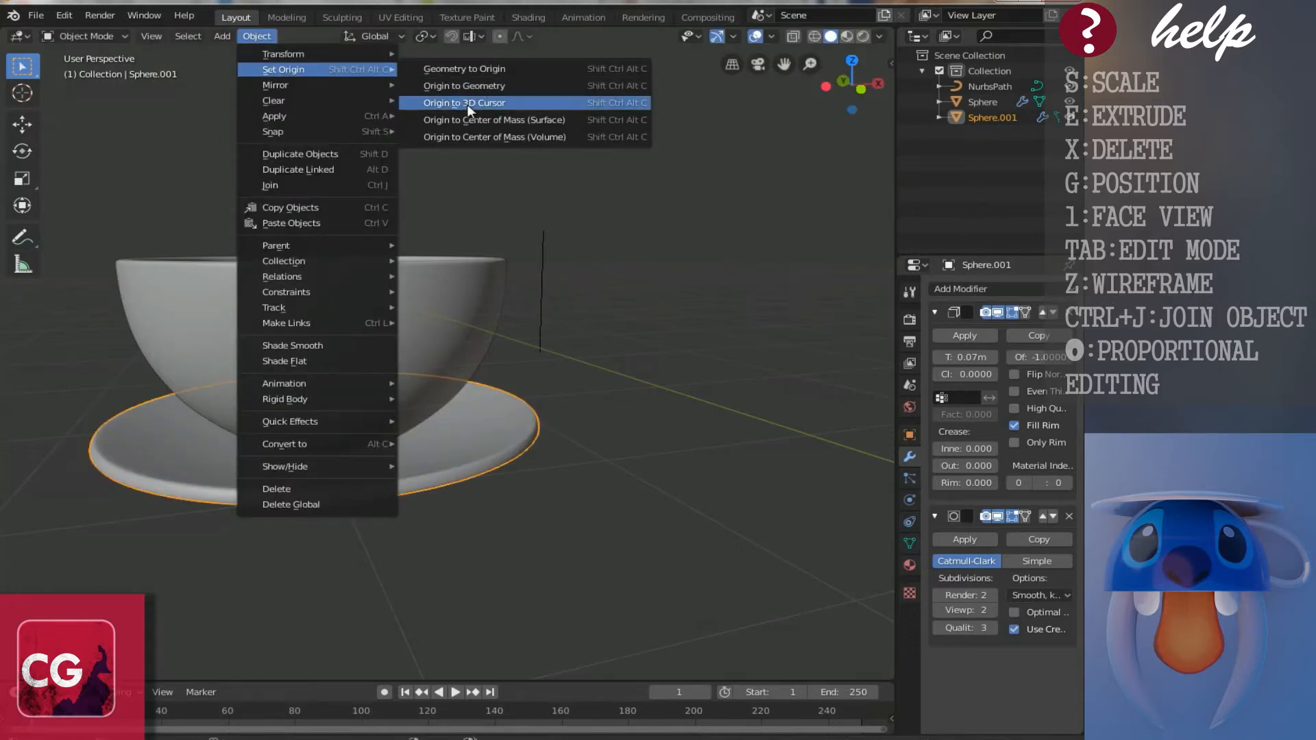
click(473, 86)
Step: Scale the saucer down uniformly to about 0.69
middle_drag(435, 488, 475, 531)
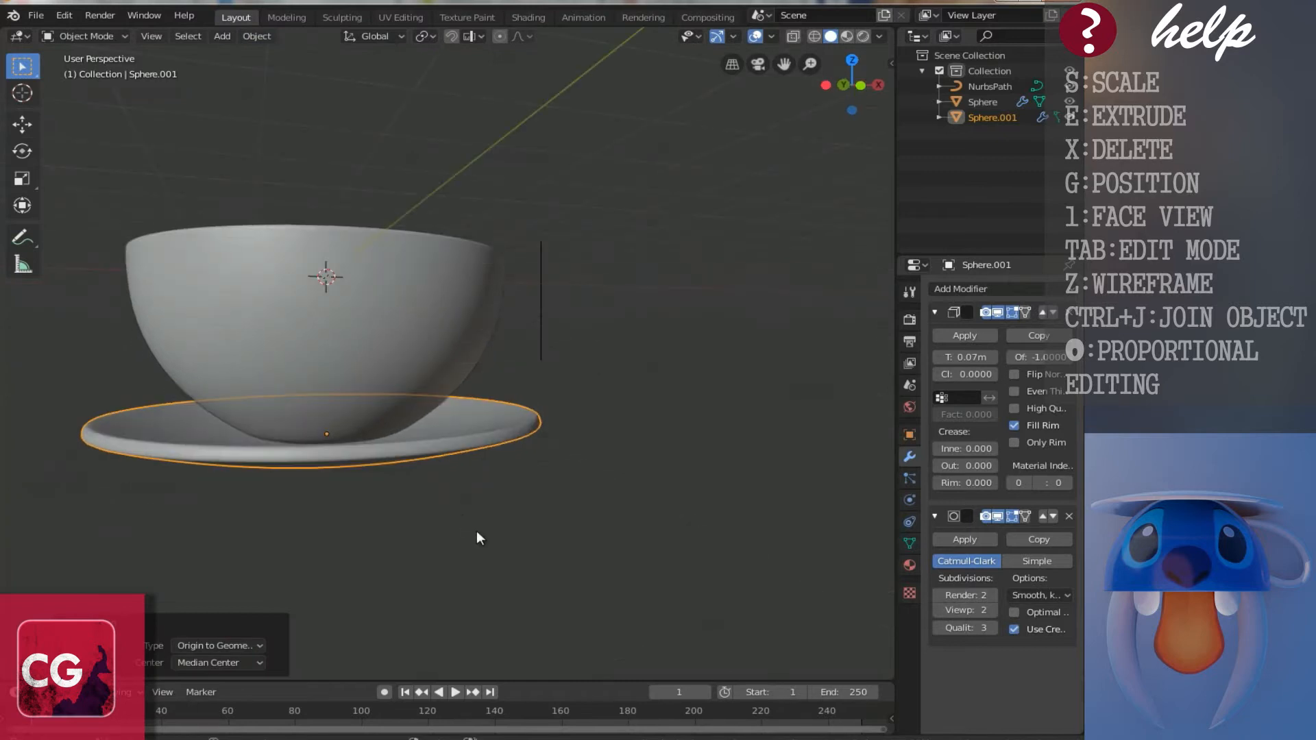
key(s)
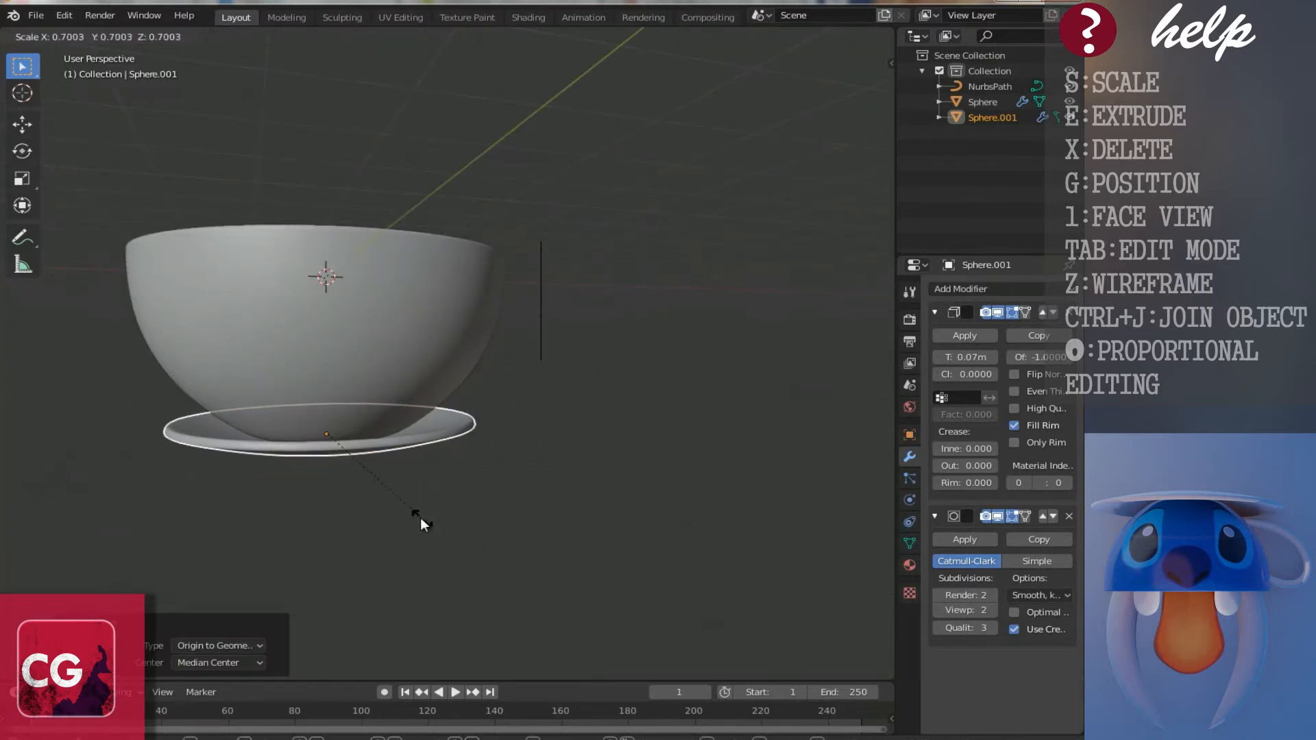
click(419, 517)
middle_drag(411, 507, 341, 470)
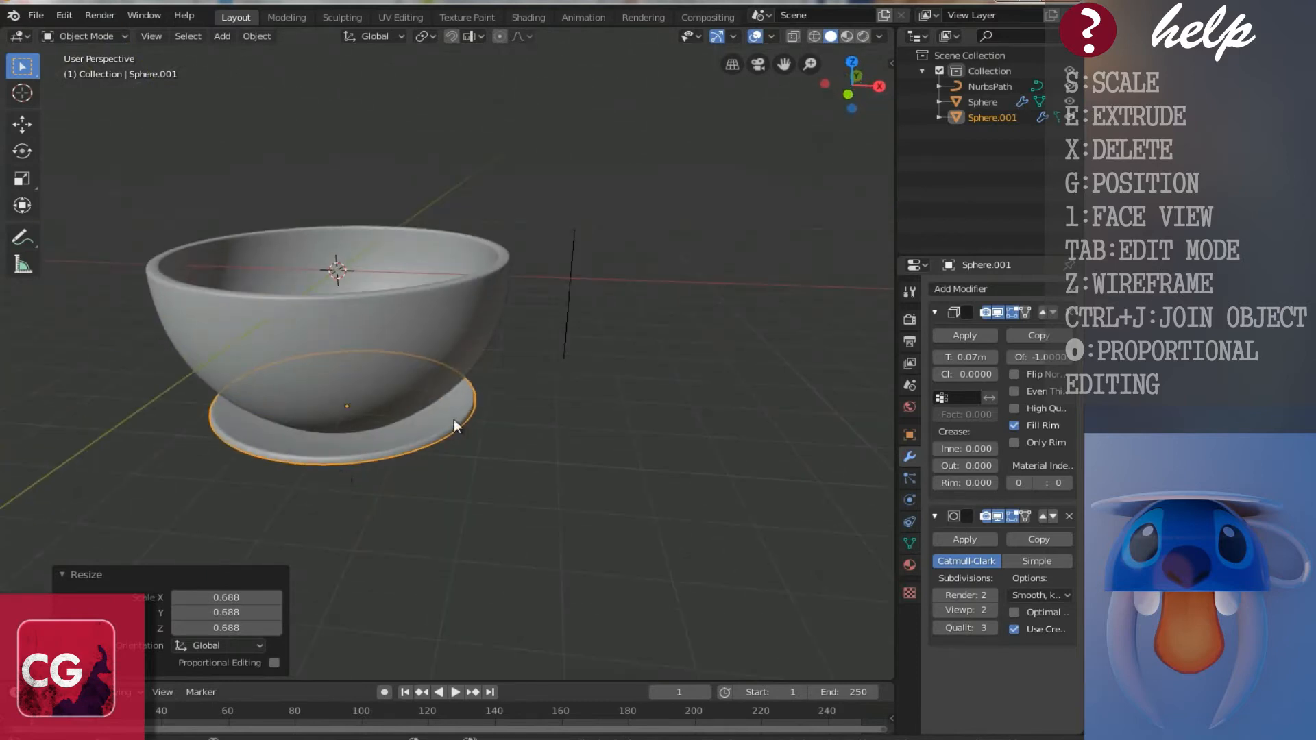
middle_drag(455, 424, 430, 414)
Step: Move all of the path's control points lower and closer to the cup's side in front view
click(565, 321)
key(1)
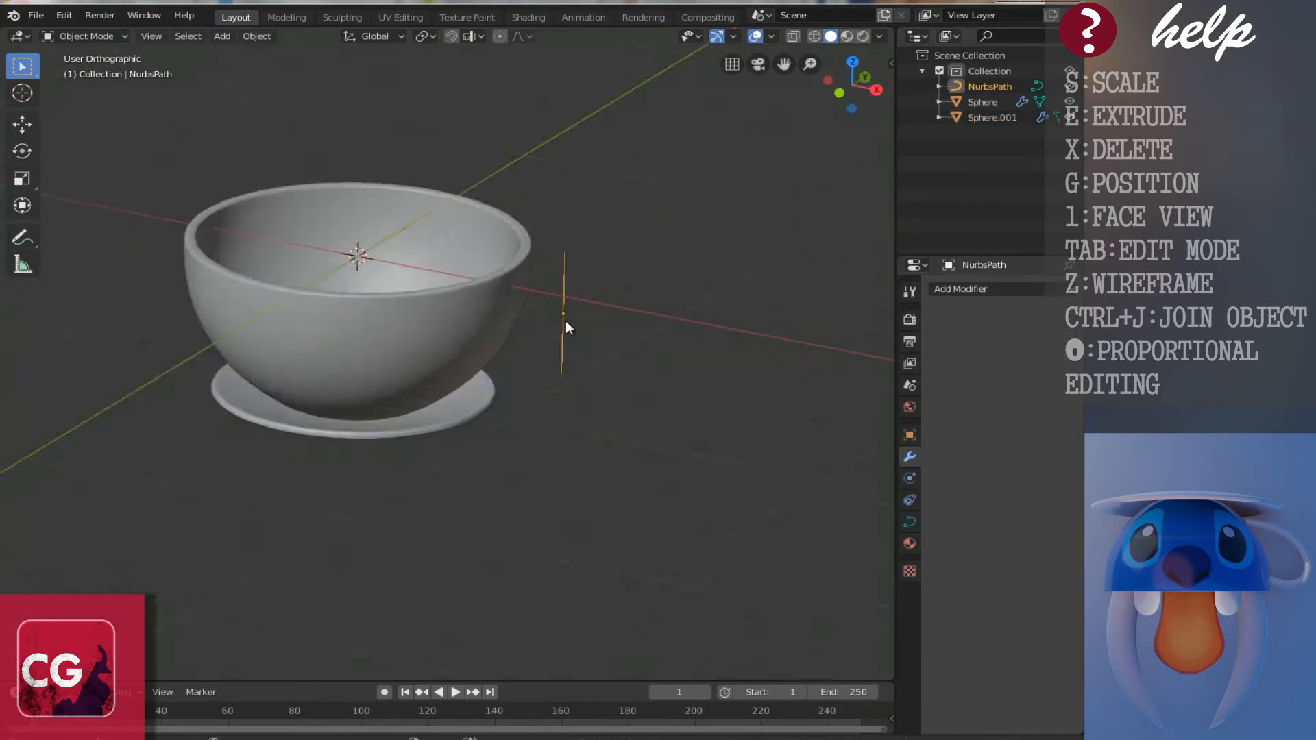
scroll(562, 319, up, 2)
shift+scroll(558, 312, up, 2)
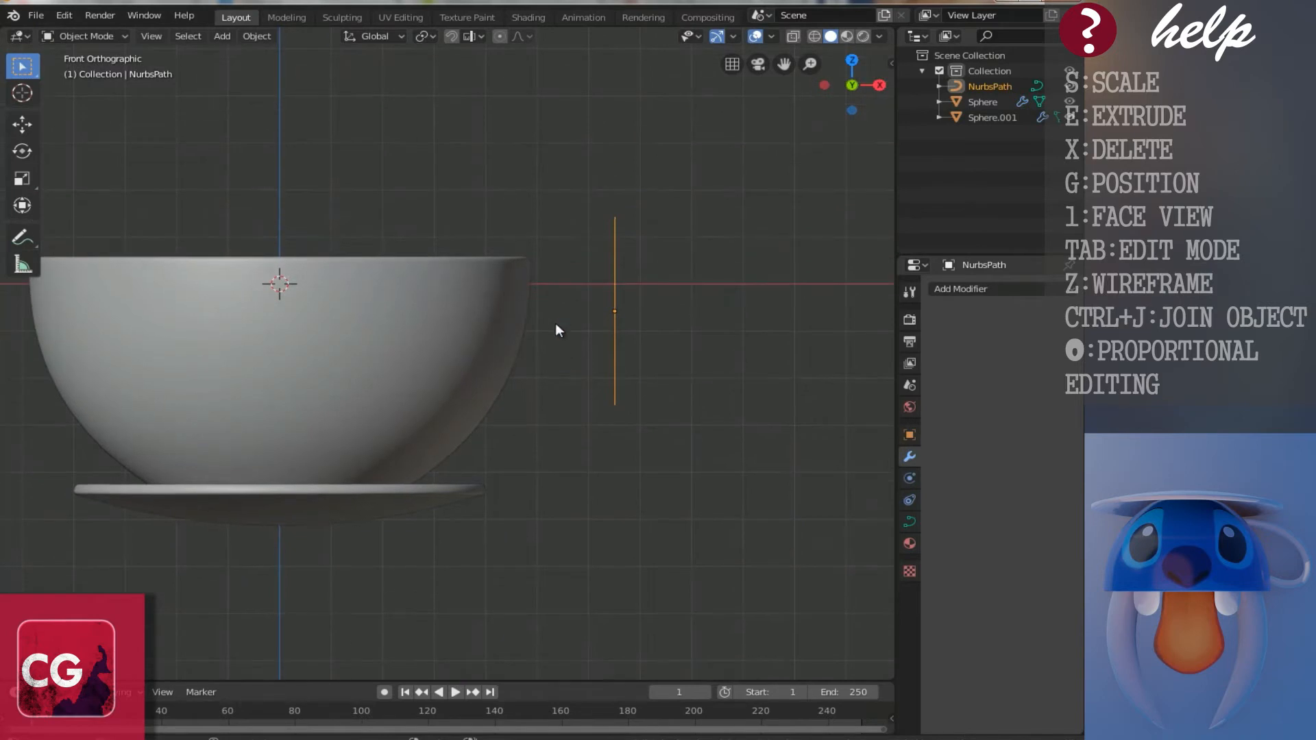
ctrl+scroll(554, 325, up, 2)
key(Tab)
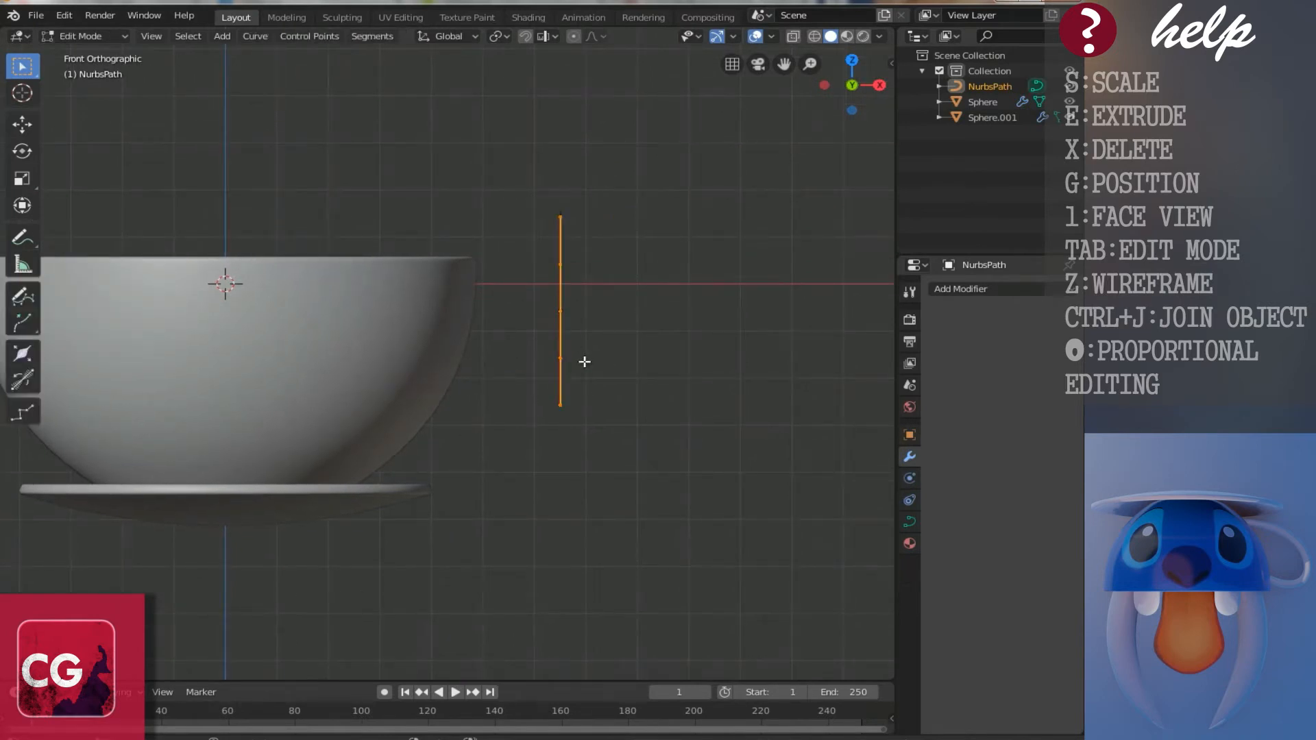
key(g)
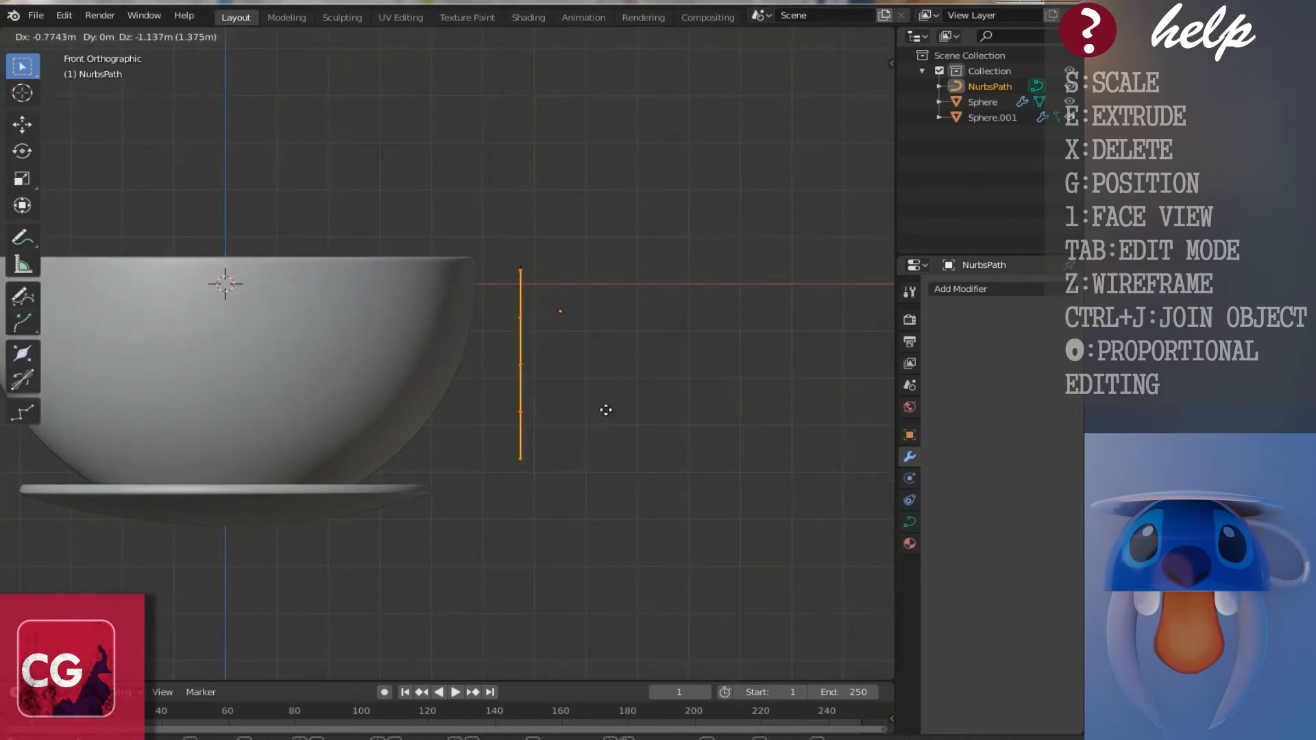
click(613, 420)
Step: Move the path's lowest control point inward toward the cup's base to bend the curve
scroll(613, 421, up, 2)
click(562, 499)
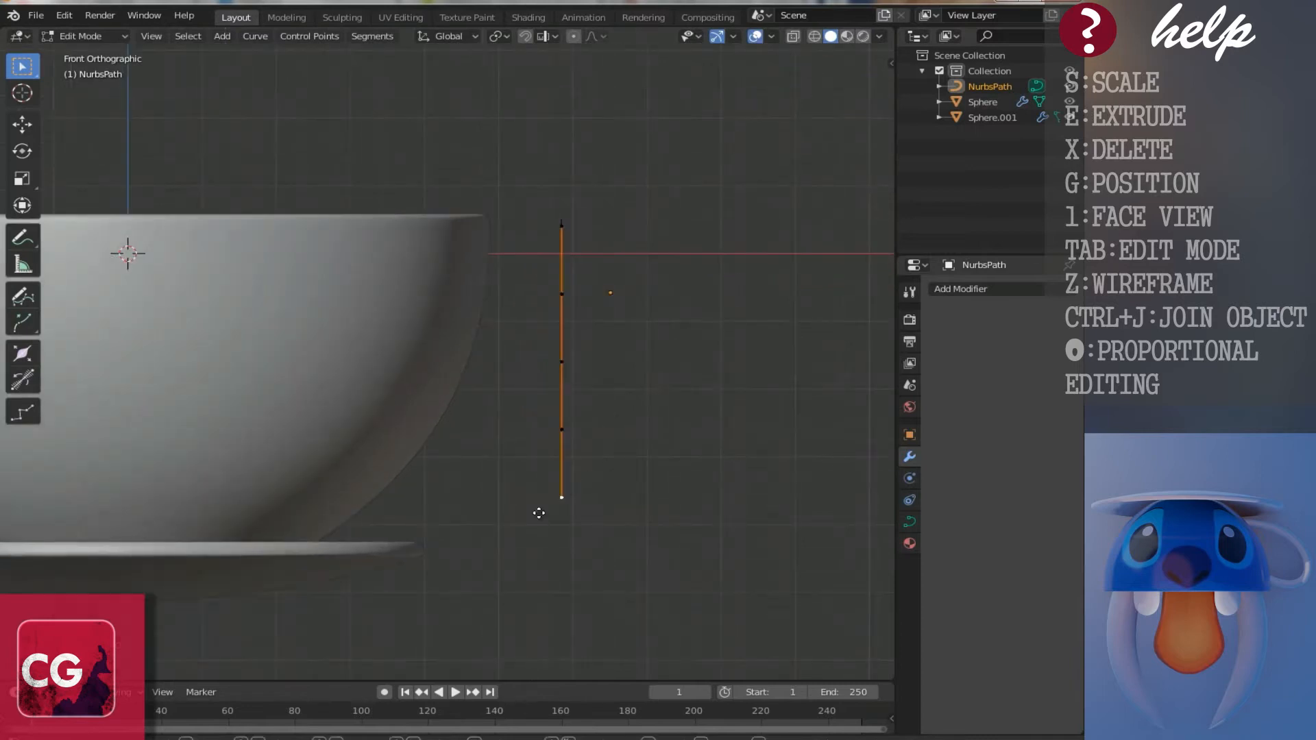
key(g)
click(393, 519)
key(Tab)
Step: Isolate the cup and the path in local view
click(312, 373)
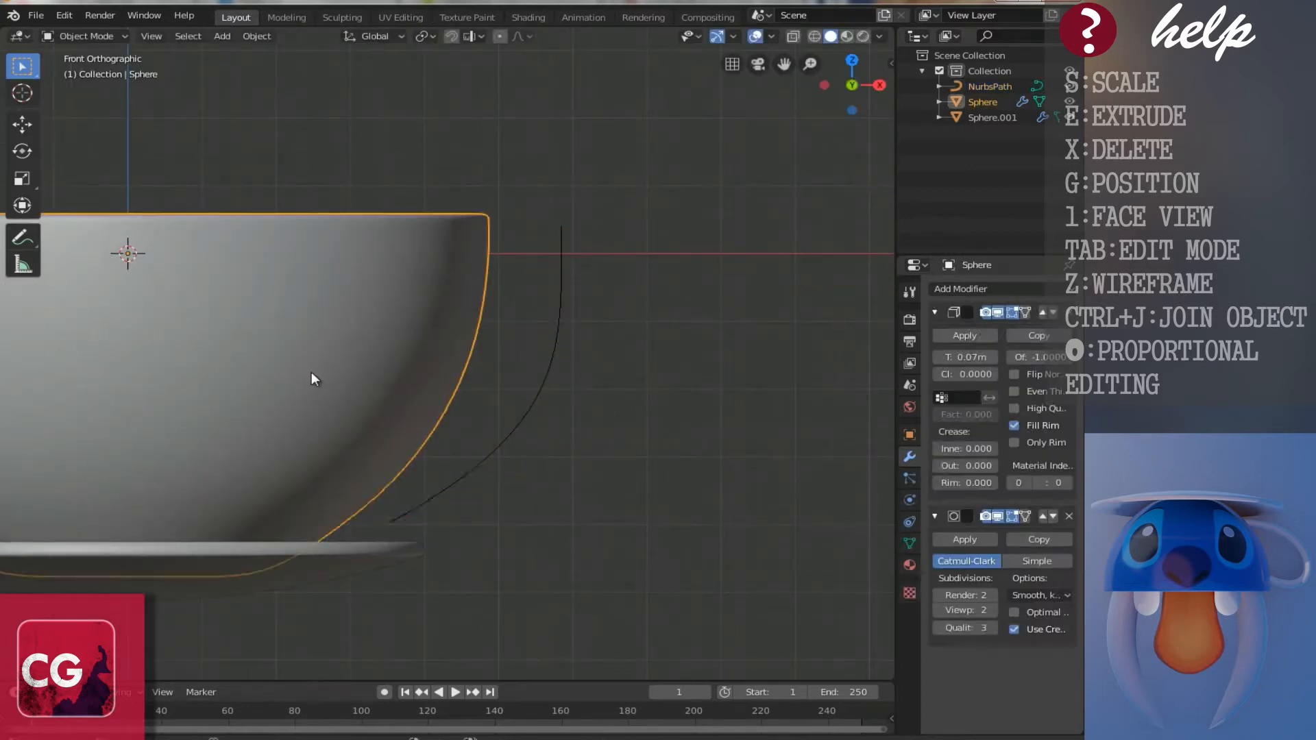
shift+click(533, 406)
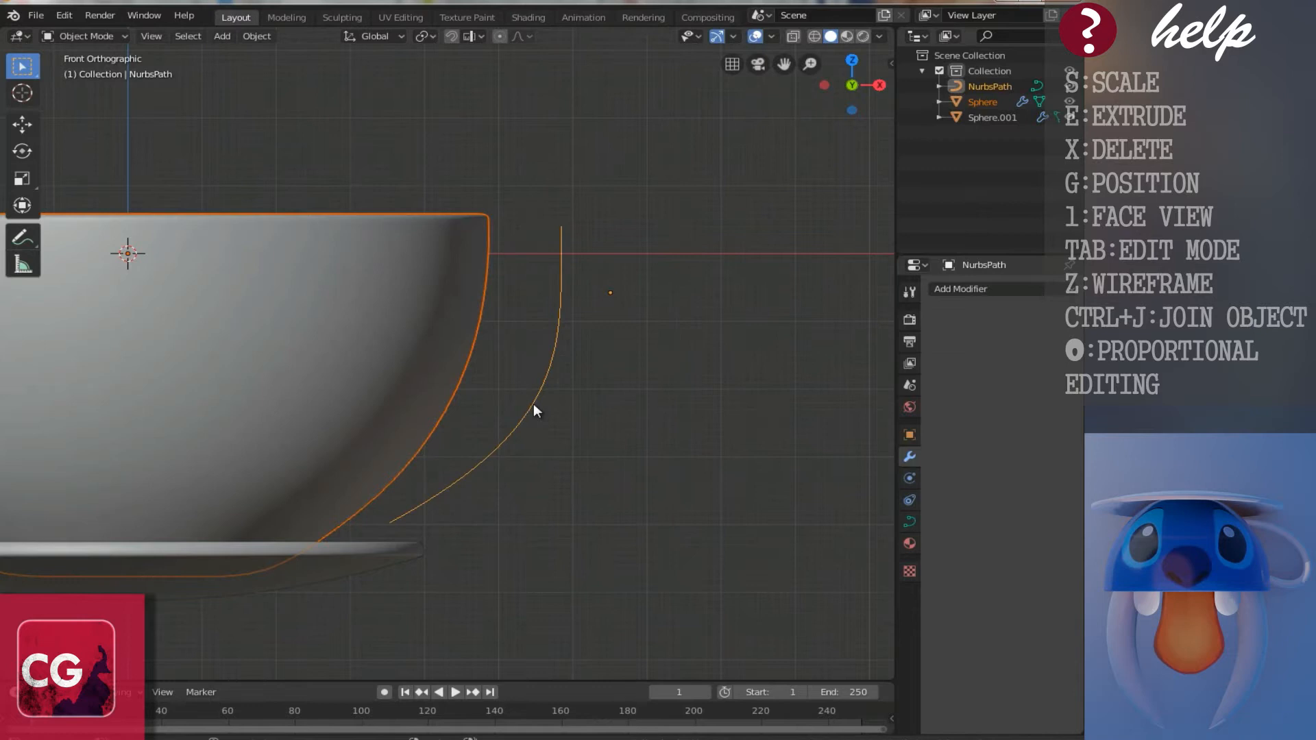
key(KP_Divide)
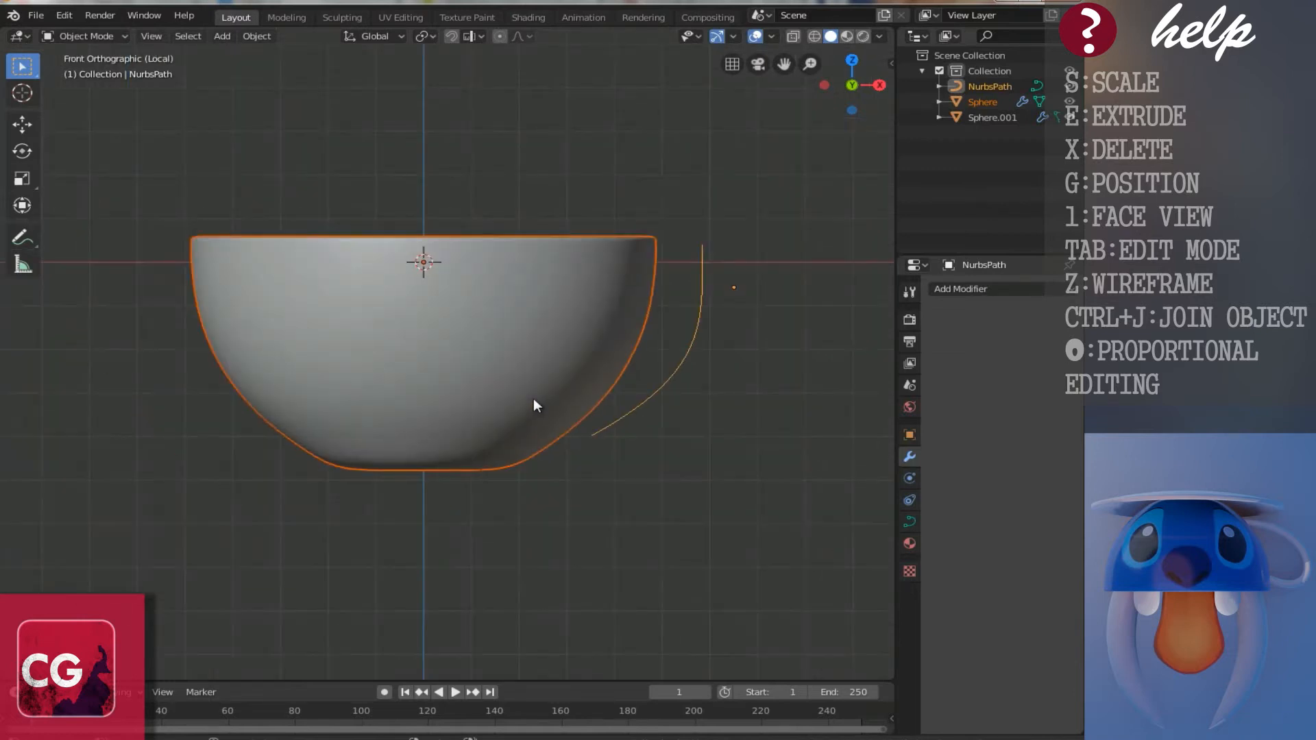
scroll(533, 404, up, 2)
ctrl+scroll(535, 401, up, 2)
Step: Reposition the path's control points so its ends meet the cup's lower wall and the wall just below the rim
click(493, 361)
key(Tab)
drag(365, 483, 301, 491)
drag(518, 384, 494, 471)
drag(521, 300, 549, 406)
drag(515, 246, 586, 282)
drag(510, 212, 427, 240)
Step: Pull the path's middle control points outward into a rounded handle loop and nudge its lower end into the cup wall
drag(594, 295, 652, 196)
drag(549, 430, 634, 370)
drag(514, 470, 608, 469)
drag(629, 364, 684, 350)
drag(652, 196, 679, 183)
drag(685, 348, 696, 329)
drag(670, 194, 665, 142)
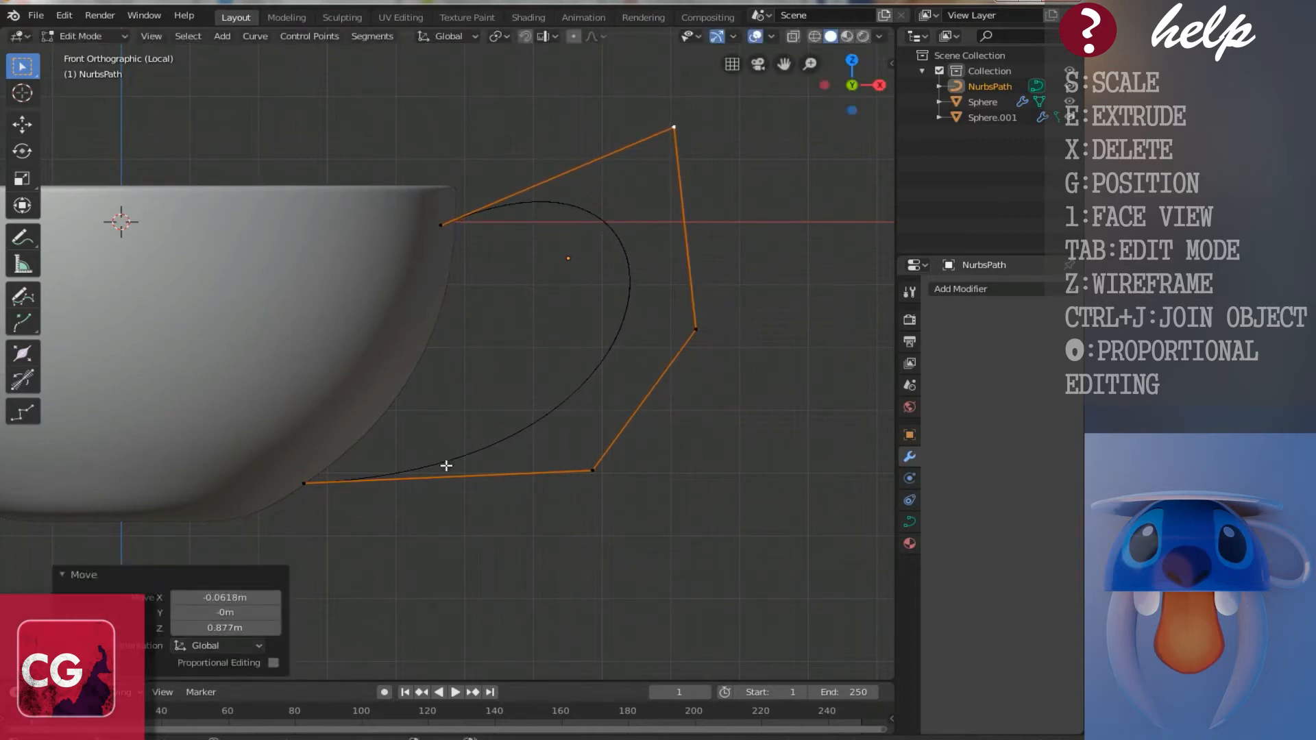
drag(308, 487, 302, 477)
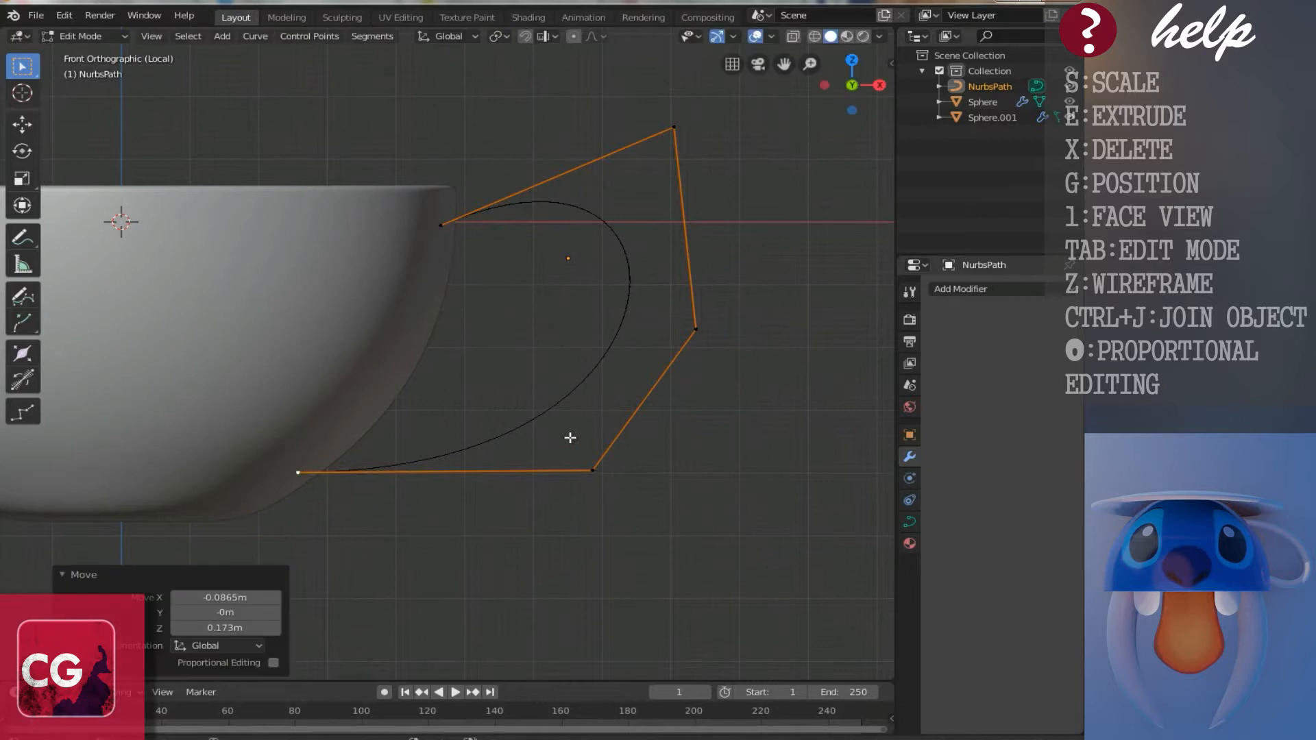
Step: Give the handle path a round thickness with a bevel depth of 0.29 m
scroll(508, 364, down, 3)
middle_drag(508, 364, 268, 343)
middle_drag(519, 359, 648, 415)
middle_drag(504, 419, 581, 287)
middle_drag(506, 469, 808, 425)
key(Tab)
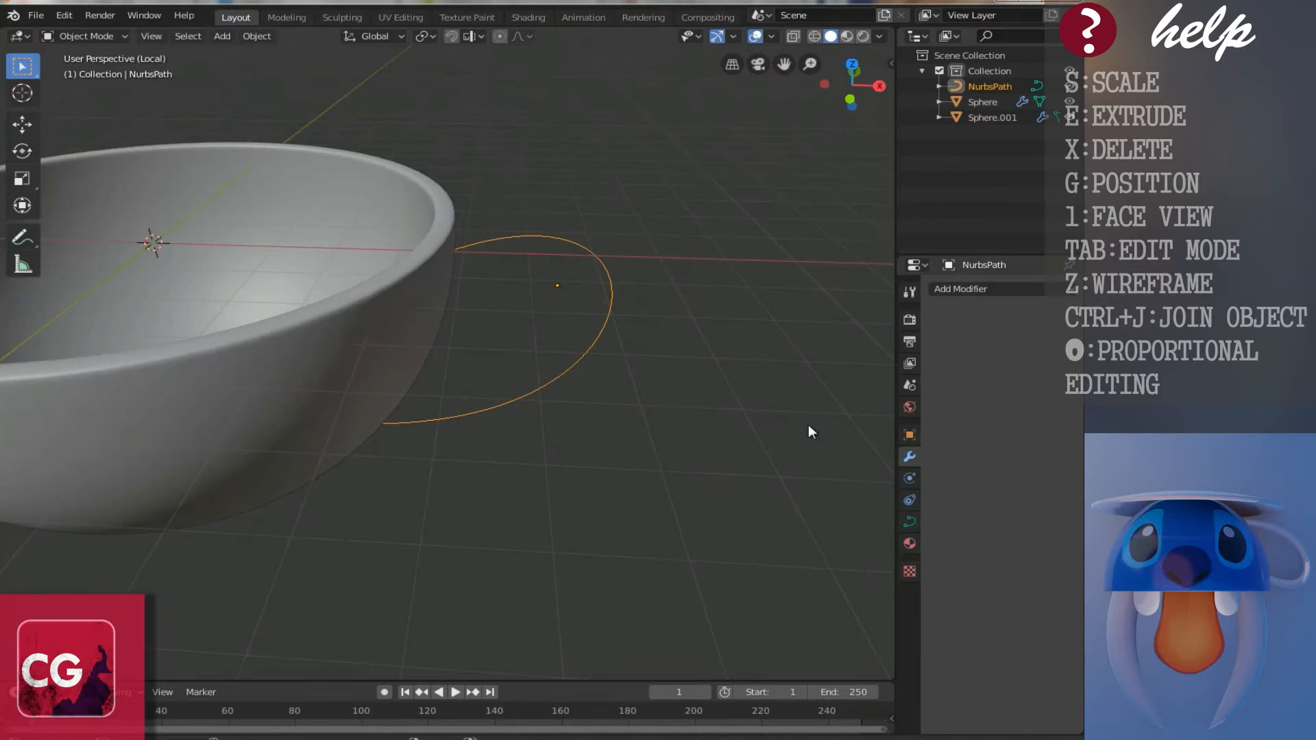
click(909, 521)
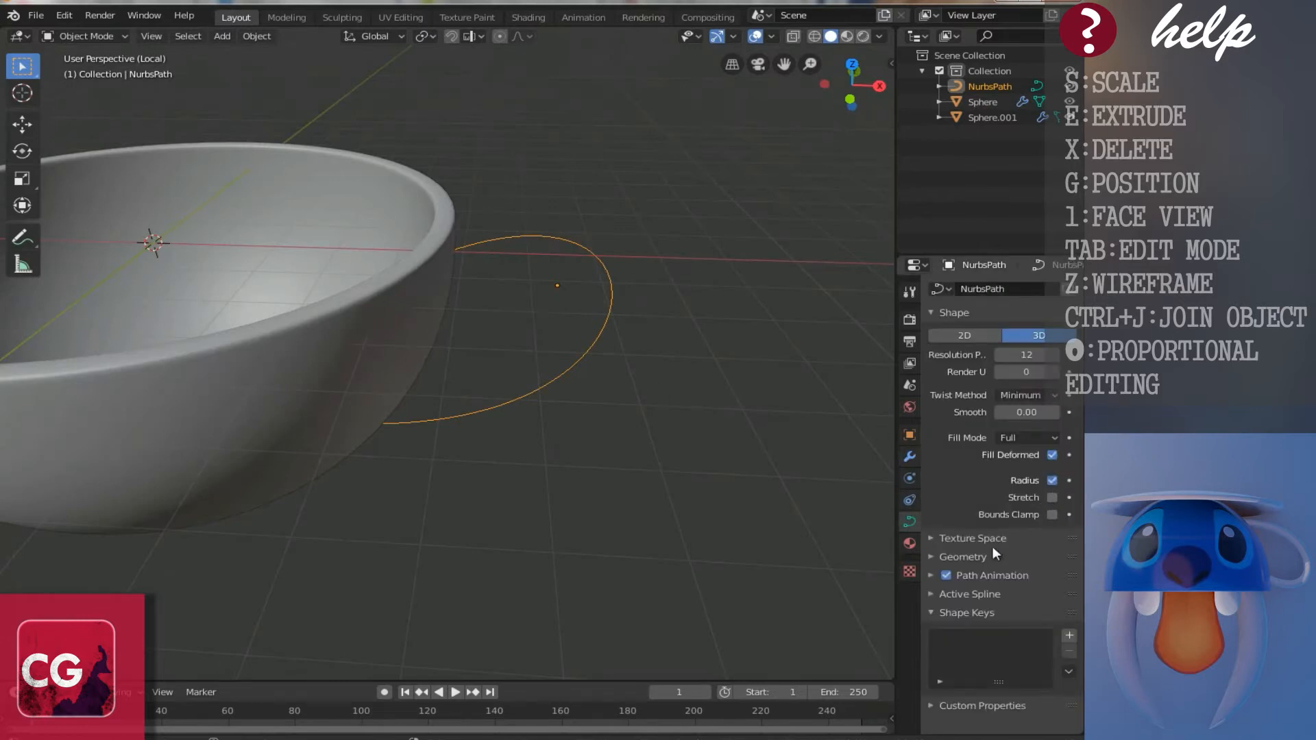
click(935, 557)
scroll(934, 555, down, 3)
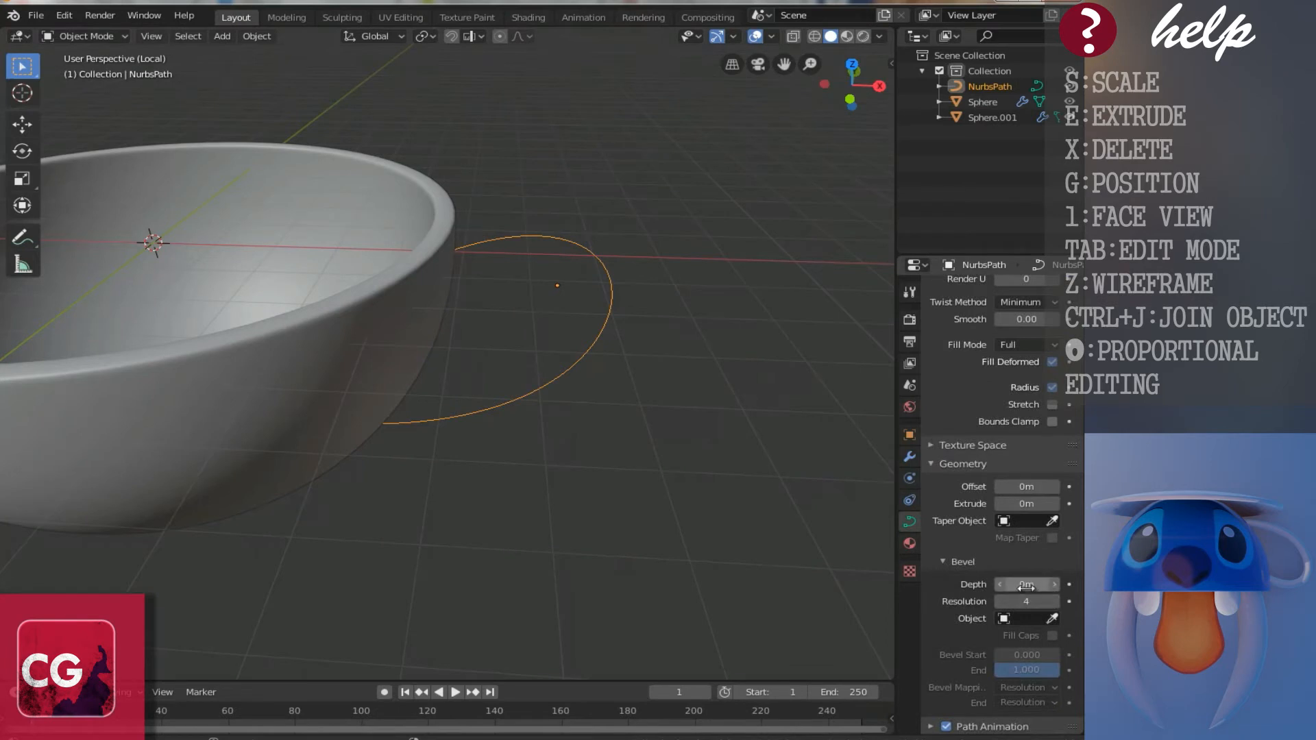
drag(1035, 585, 1056, 588)
middle_drag(504, 379, 376, 353)
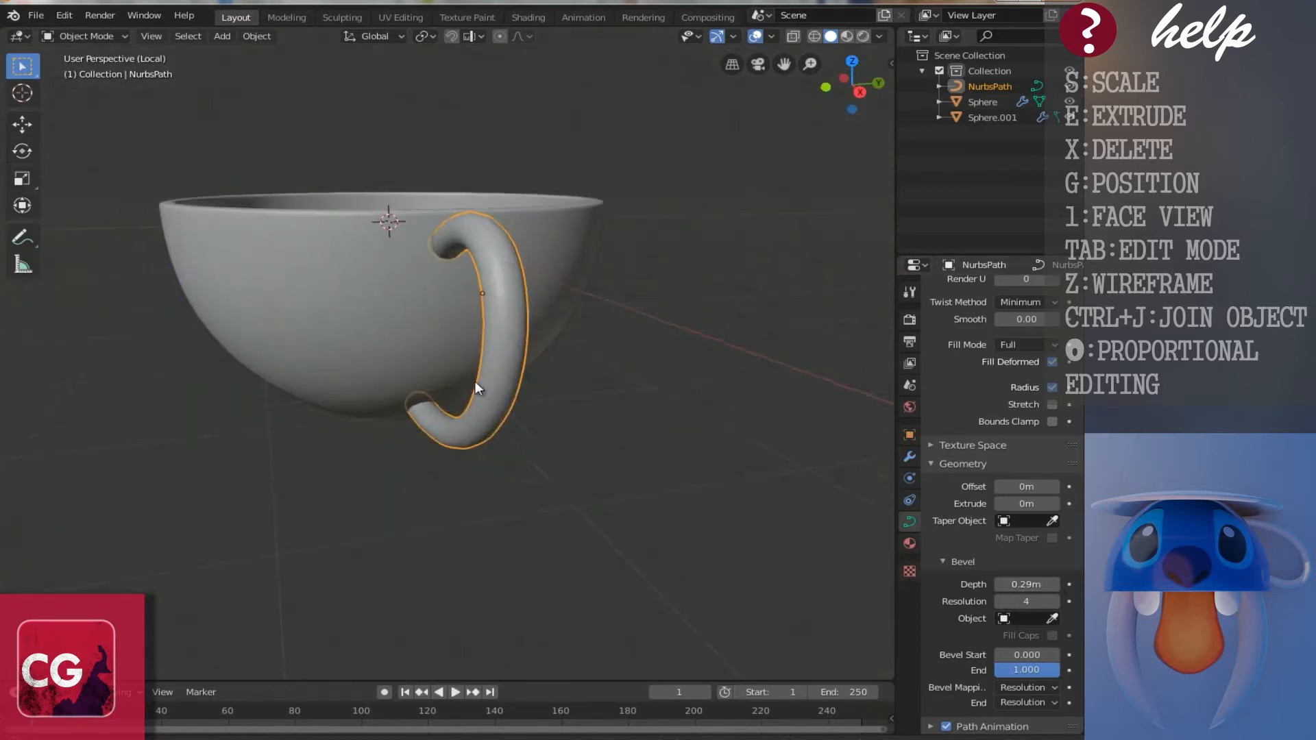
Step: Widen the handle by scaling it along the global Y axis by a factor of about 1.88
middle_drag(475, 382, 437, 388)
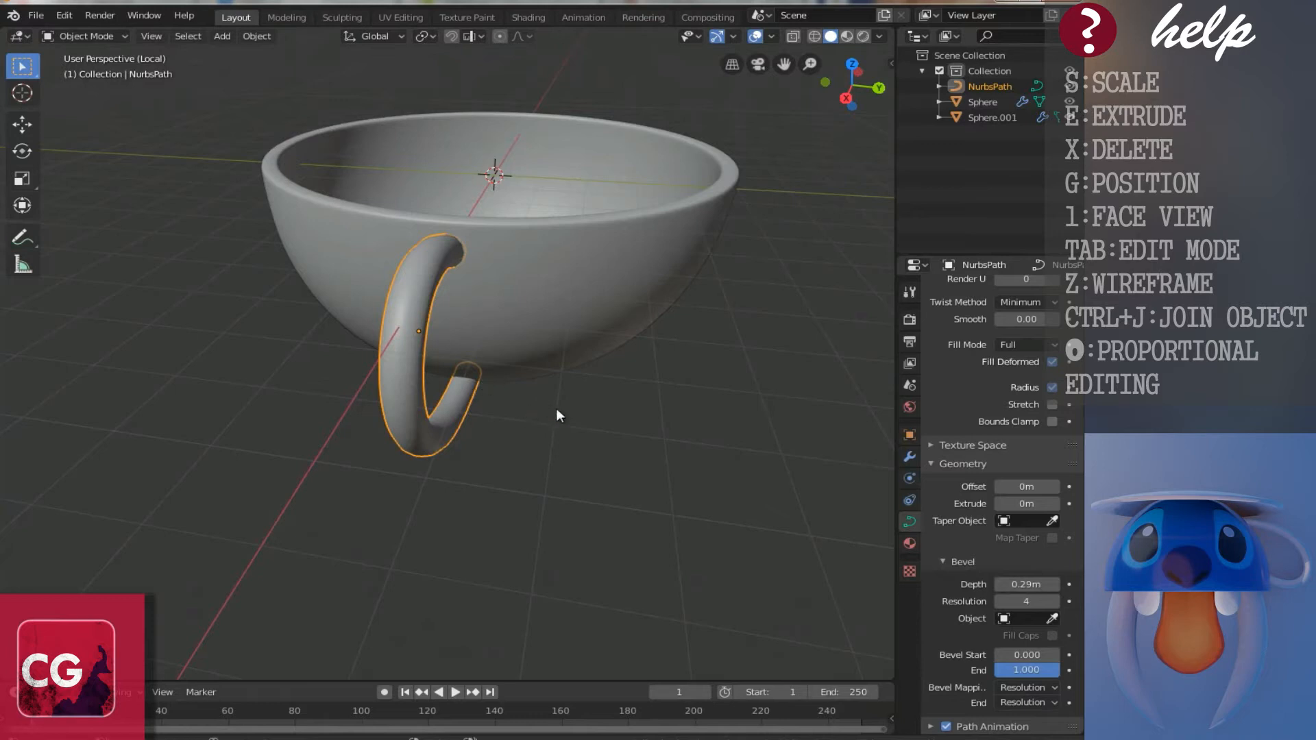
key(s)
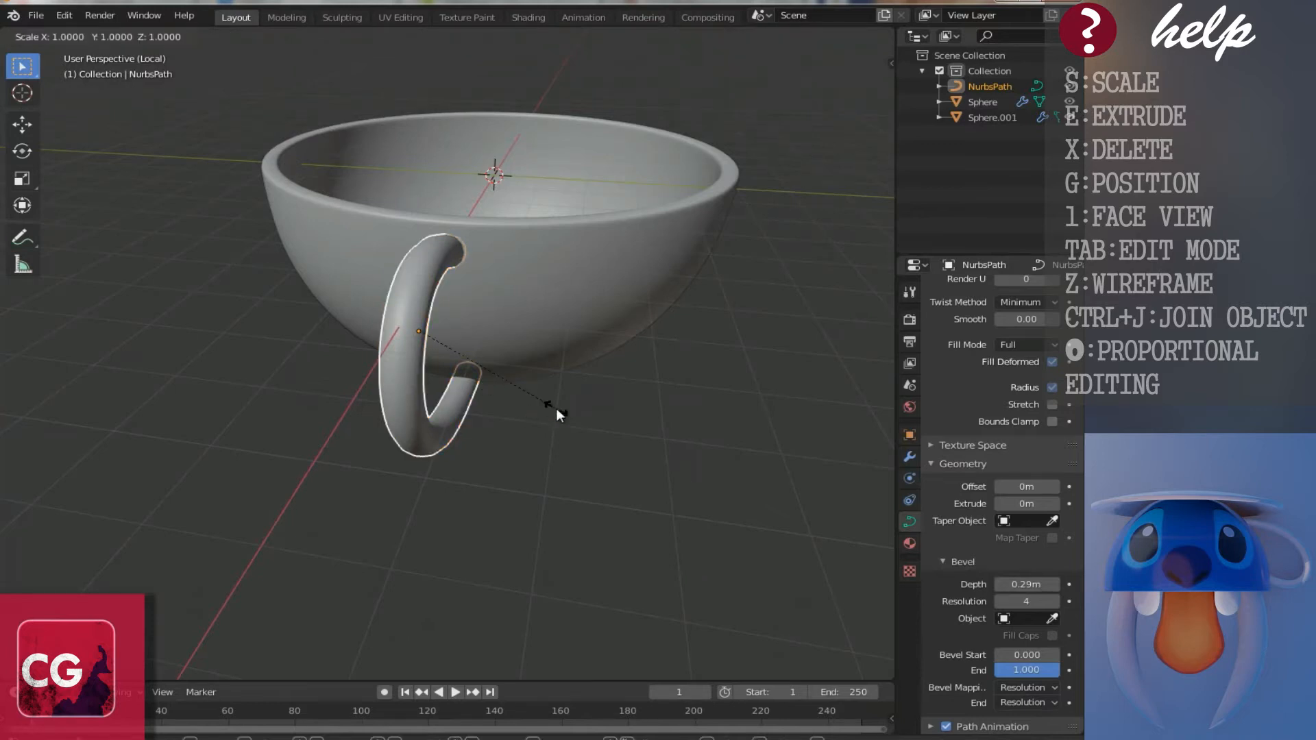
key(y)
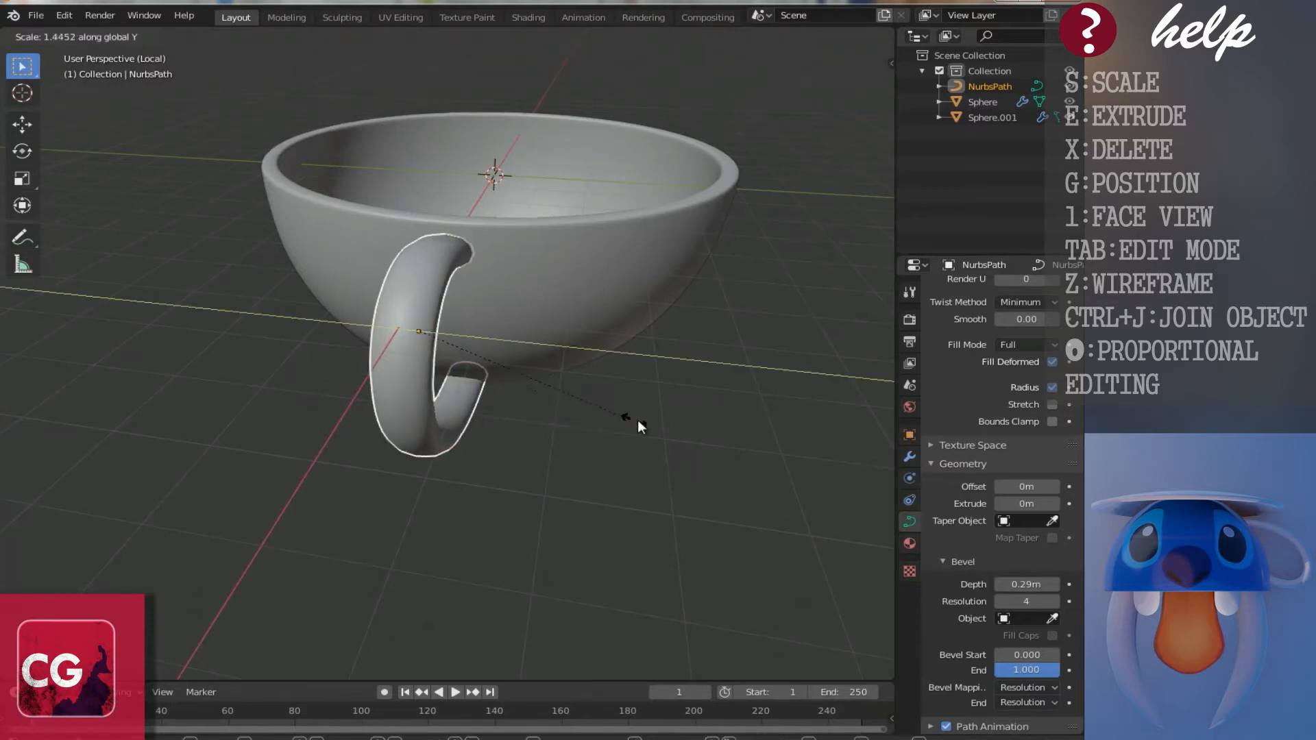
click(702, 430)
middle_drag(401, 362, 438, 498)
scroll(225, 431, down, 2)
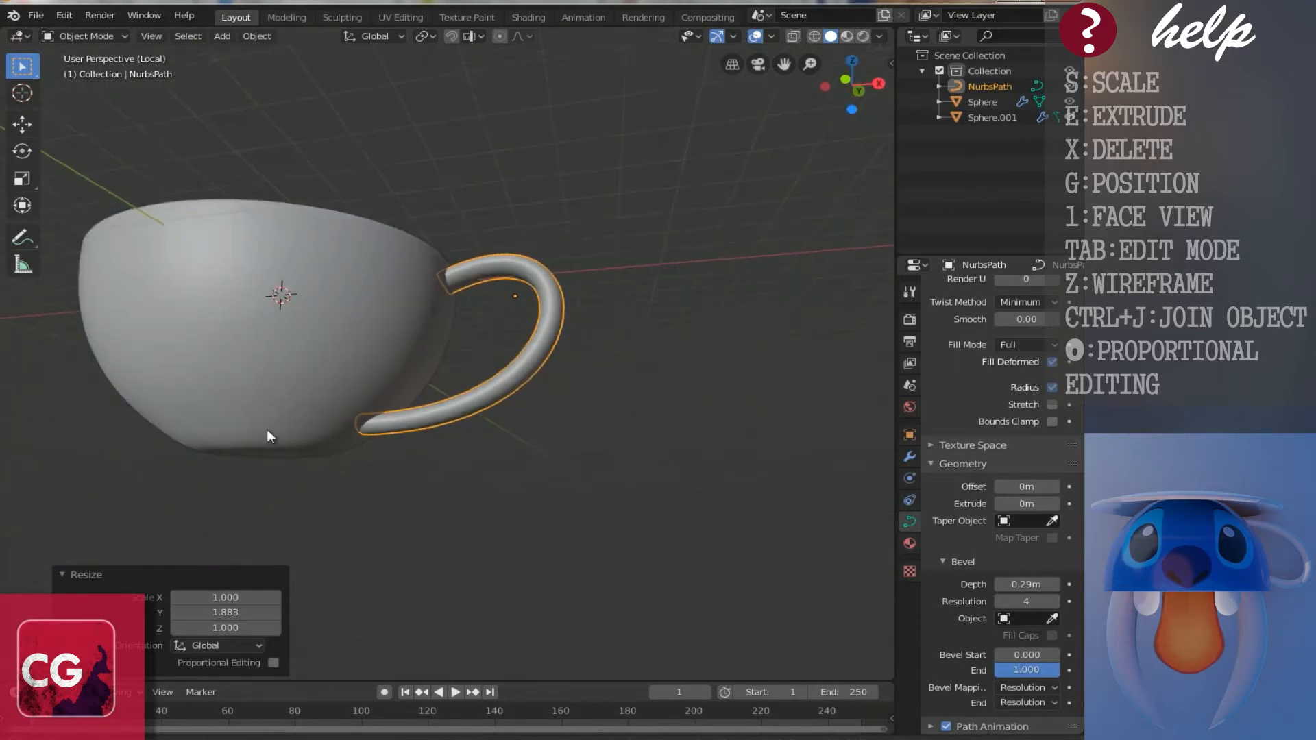
Step: Convert the beveled handle path from a curve to a mesh
middle_drag(266, 429, 269, 492)
middle_drag(512, 359, 469, 401)
scroll(593, 351, up, 4)
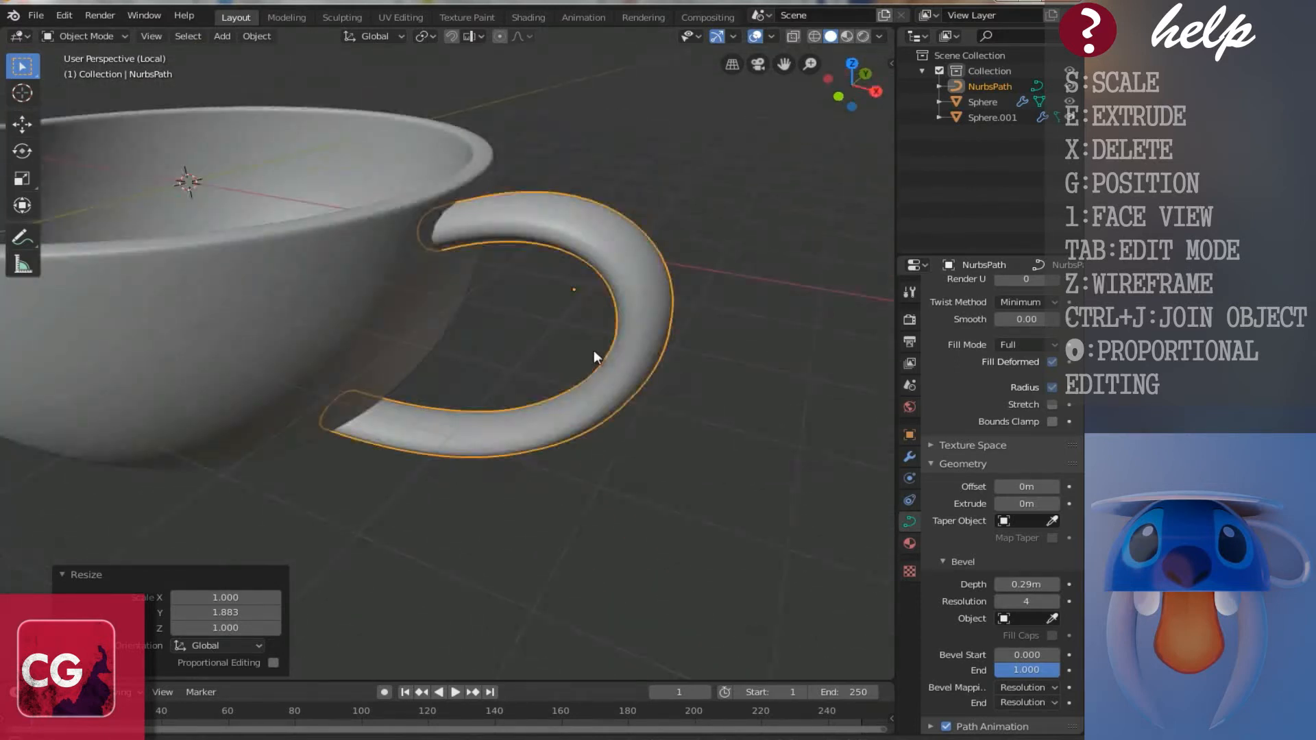
click(265, 36)
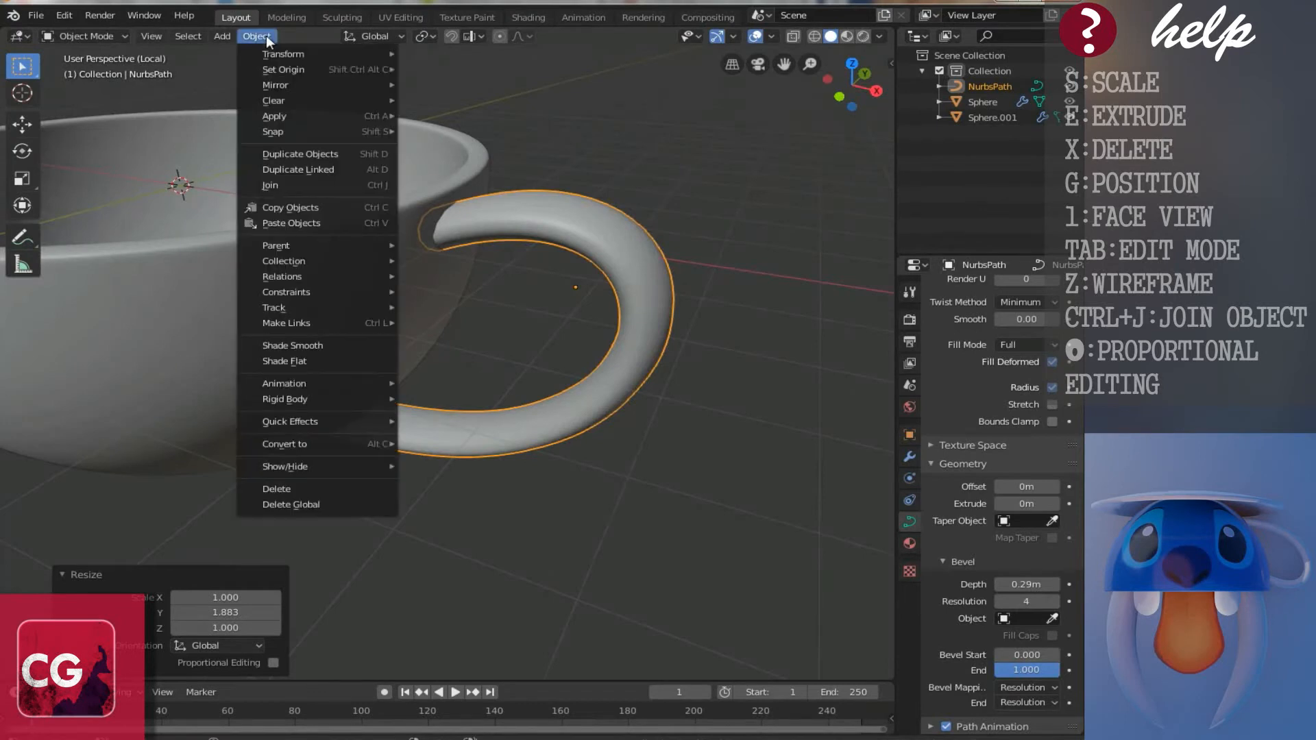
mouse_move(274, 441)
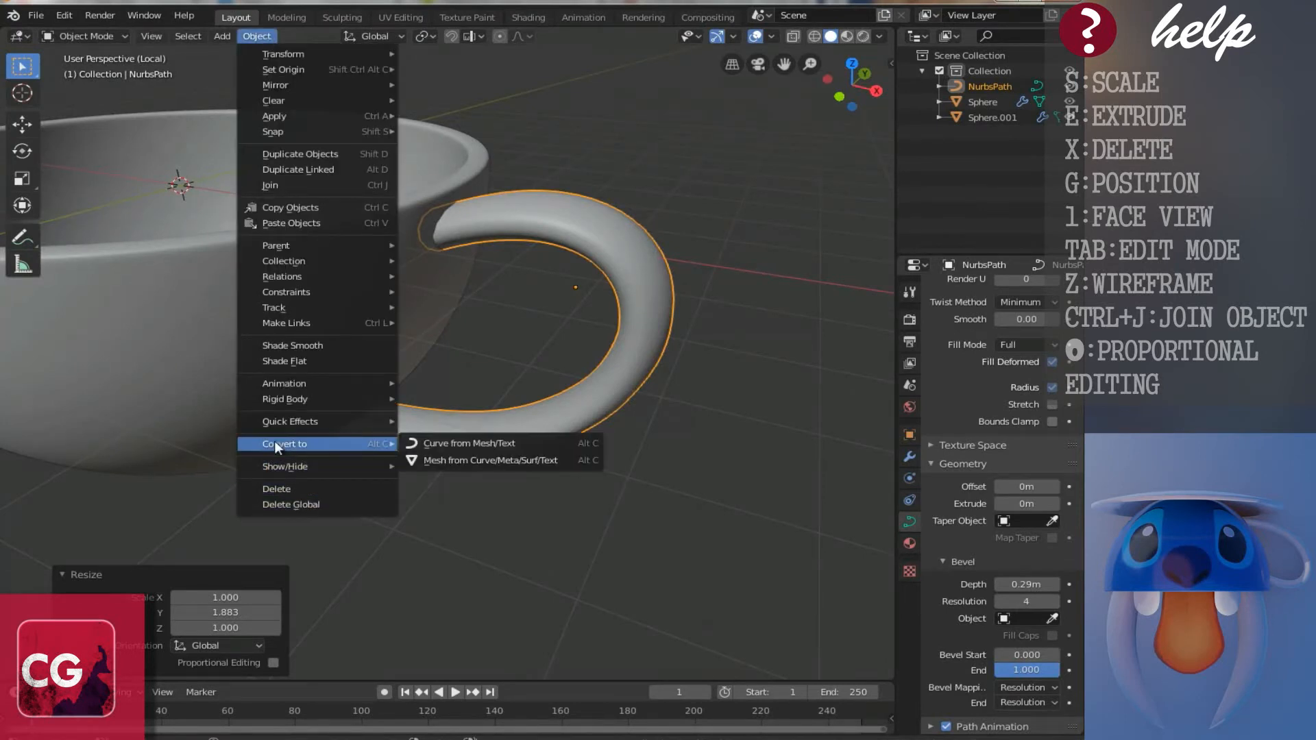
click(448, 457)
Step: Rotate the handle's lower end loop about 33° in front wireframe view and scale it by about 1.23 to follow the cup wall
middle_drag(497, 445, 489, 398)
key(Tab)
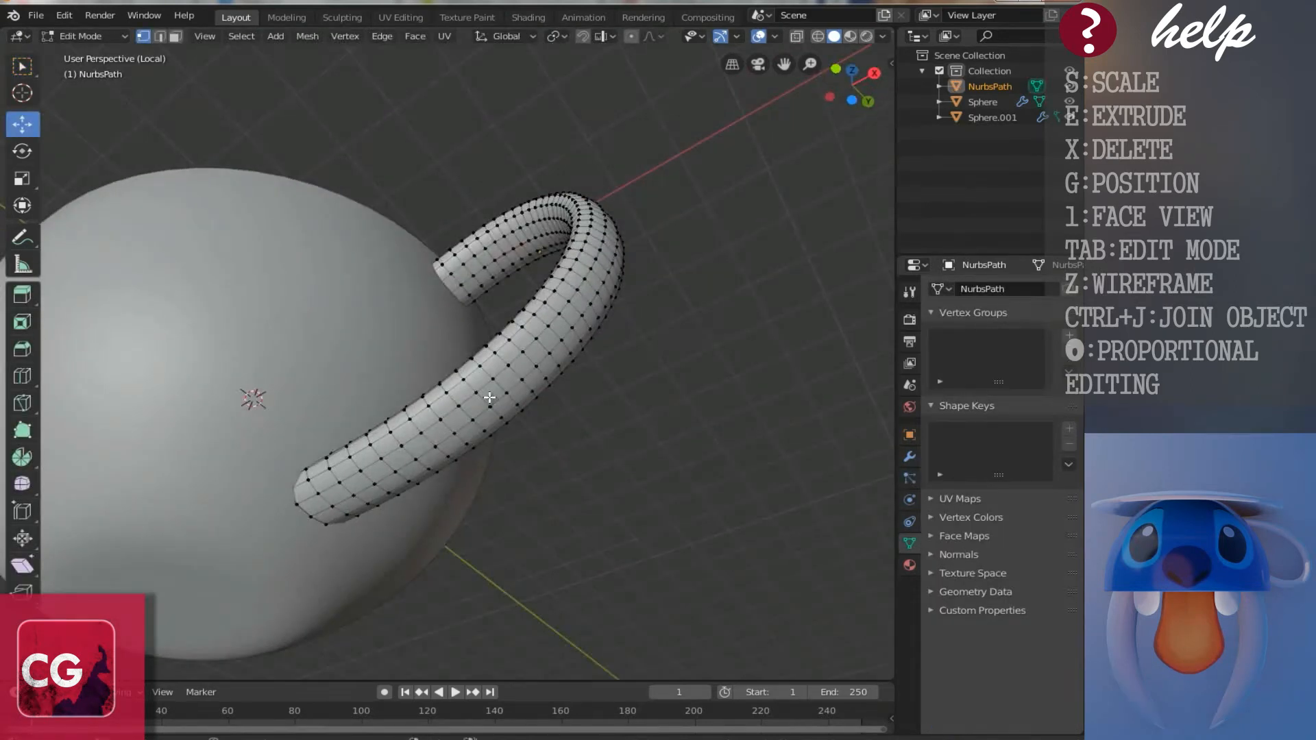
key(KP_1)
scroll(299, 435, up, 6)
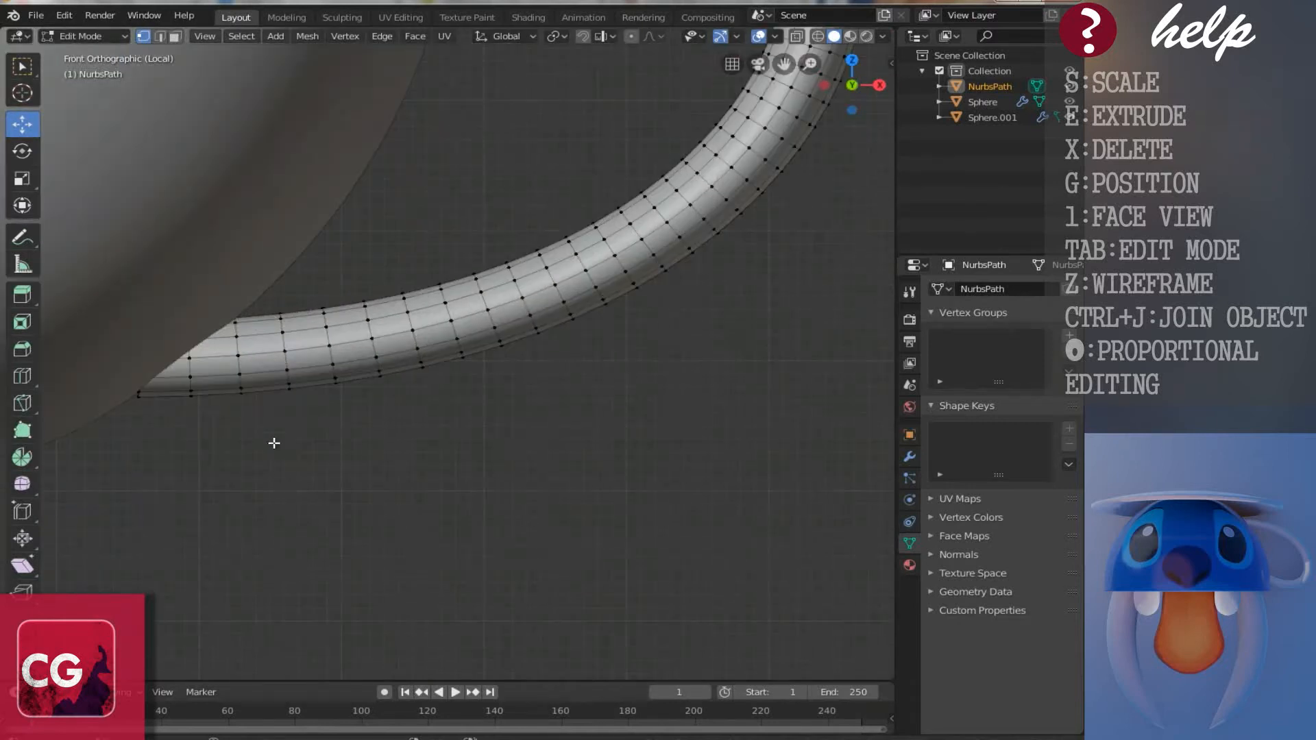
key(shift+z)
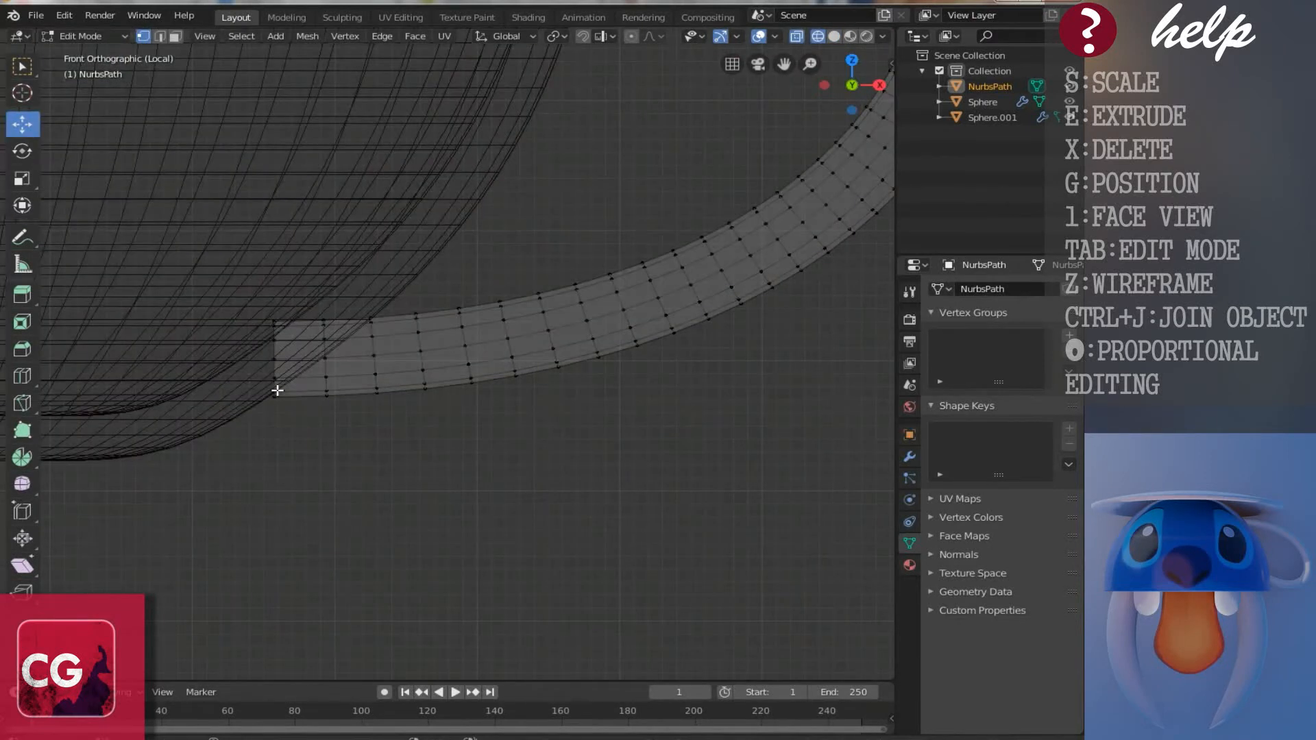
alt+click(276, 390)
alt+click(269, 364)
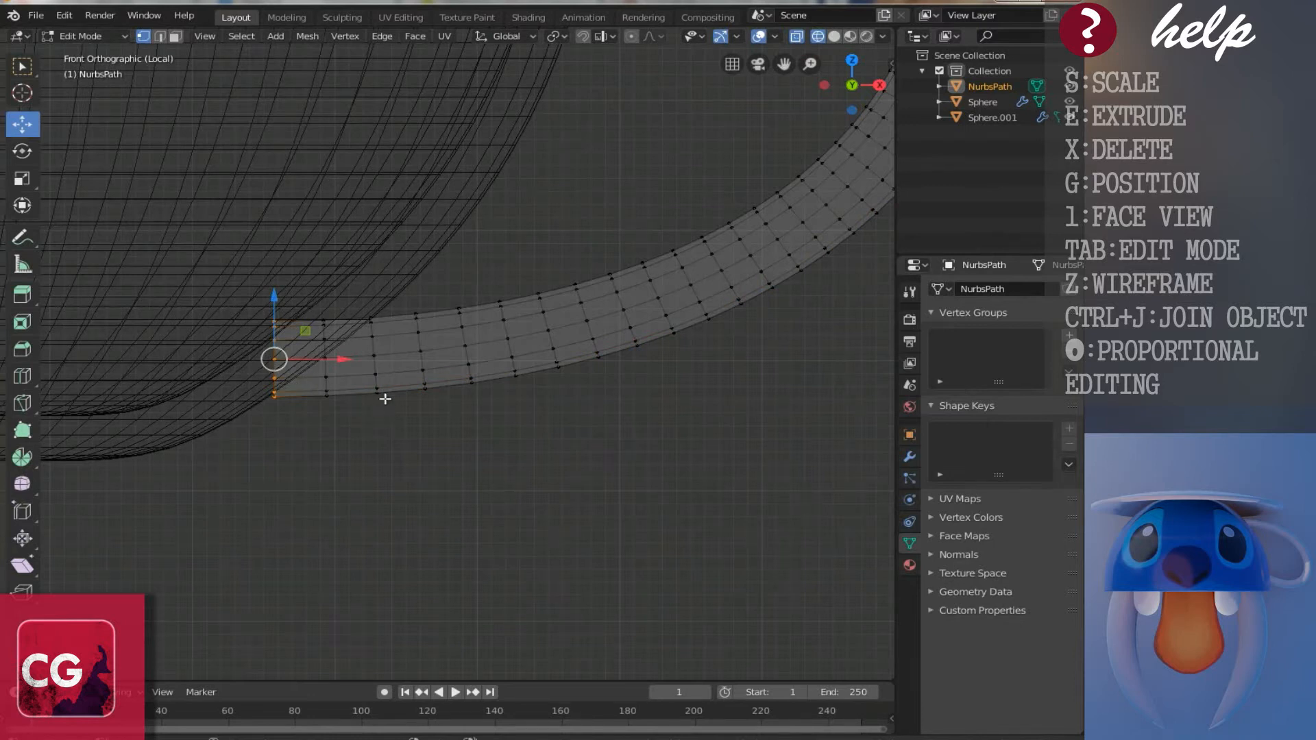
key(r)
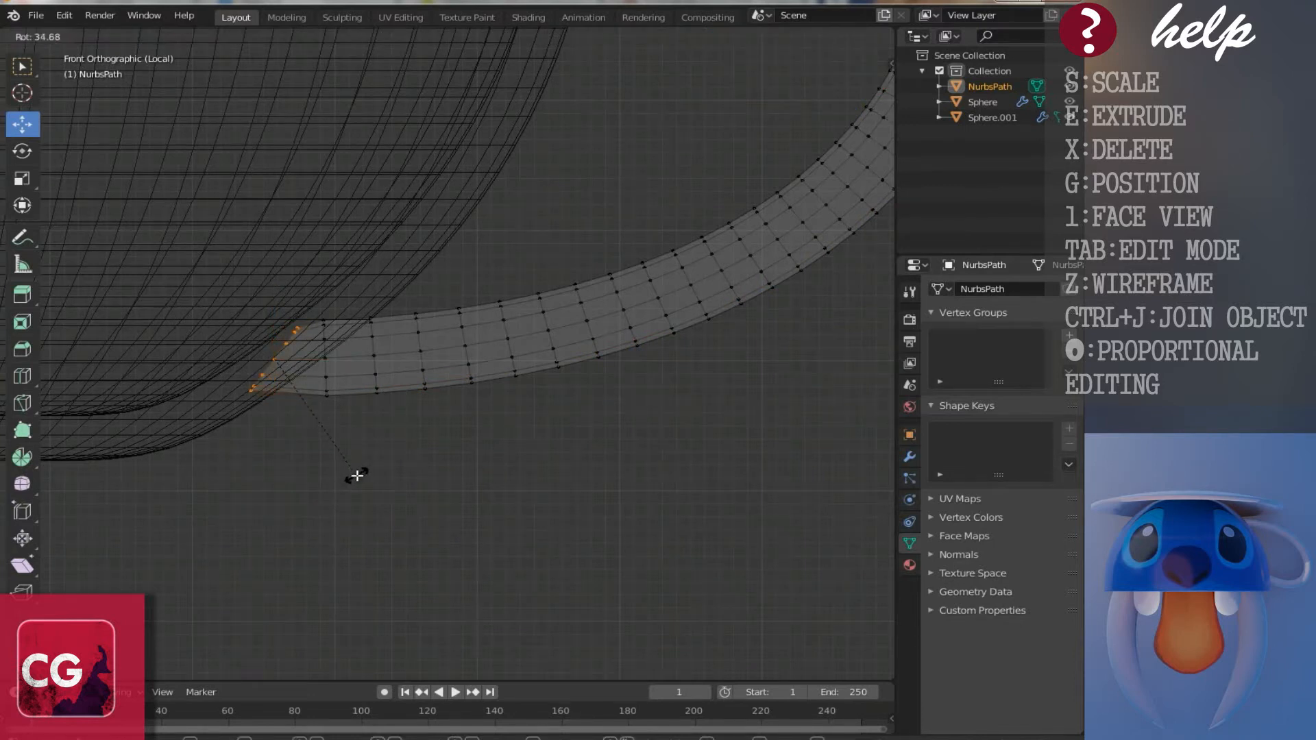
click(362, 475)
key(s)
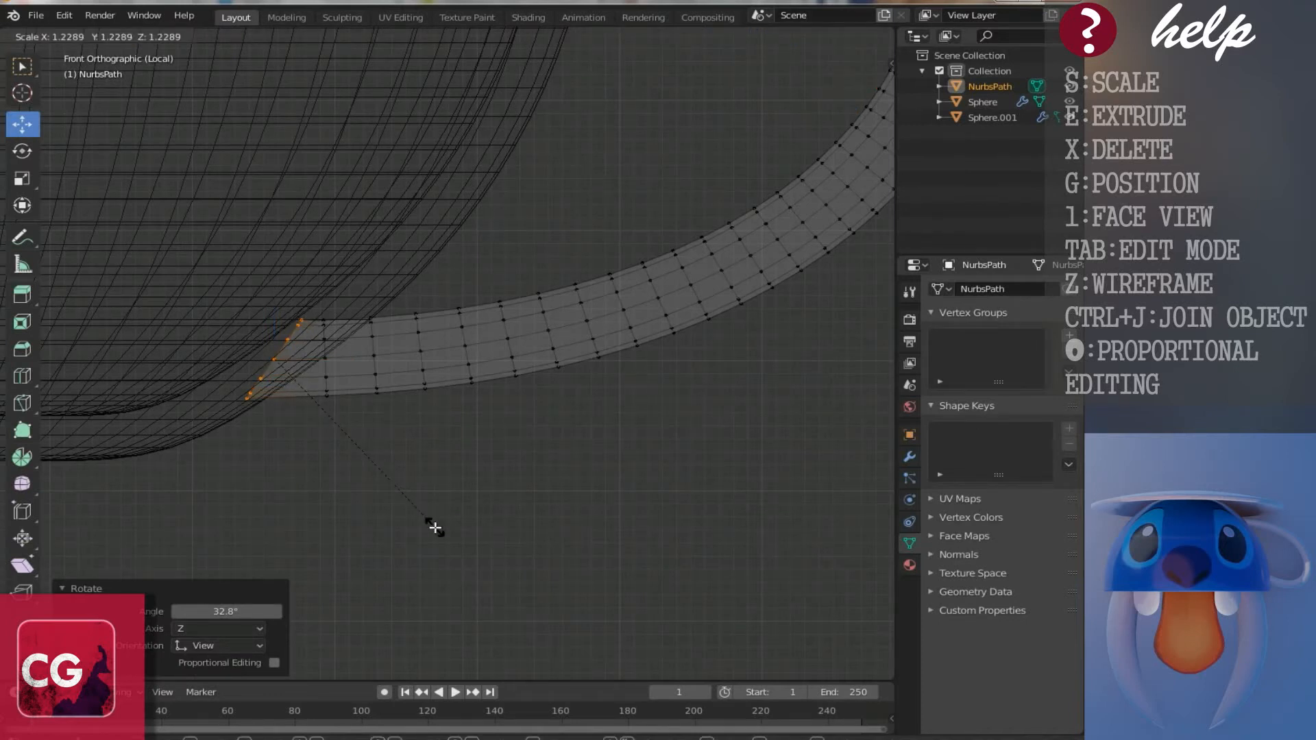
click(435, 527)
Step: Rotate the handle's upper end loop about 23° and scale it by 1.06 to sit inside the cup wall, then return to solid Object Mode
scroll(420, 397, down, 3)
scroll(391, 345, up, 4)
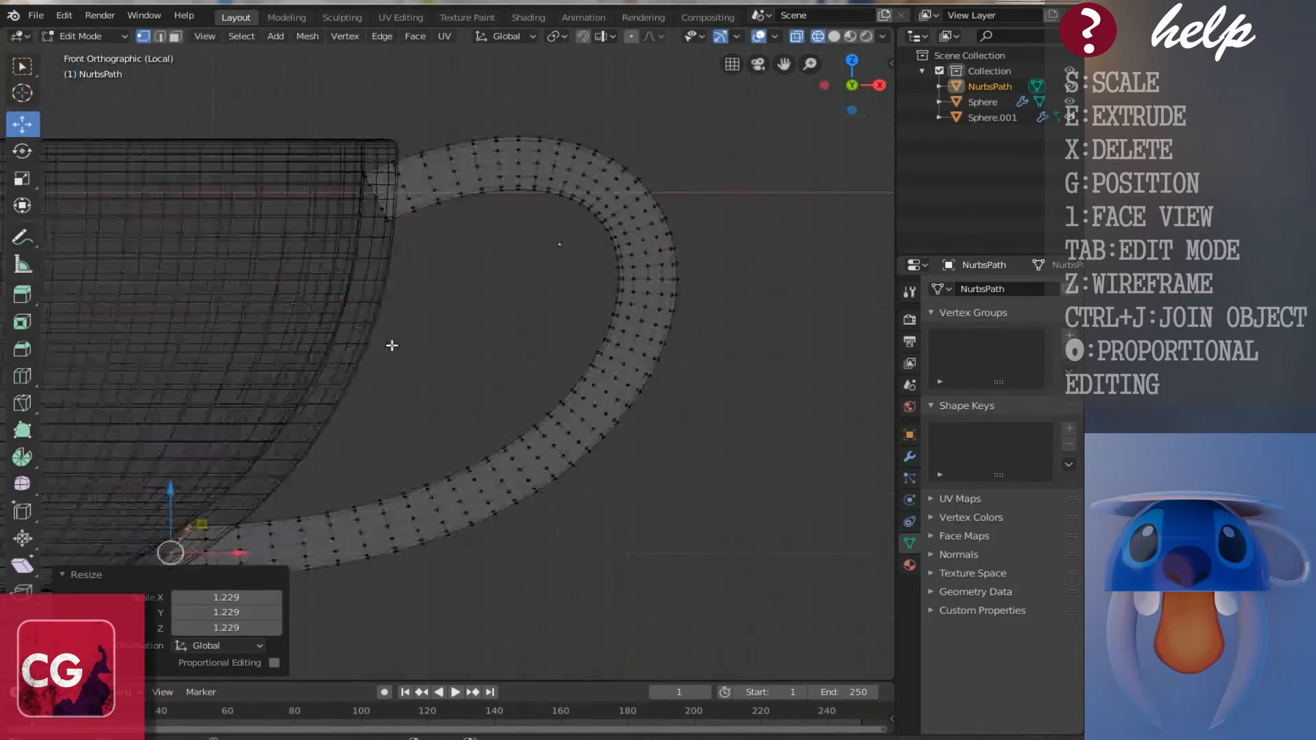
scroll(391, 344, up, 4)
scroll(379, 335, down, 3)
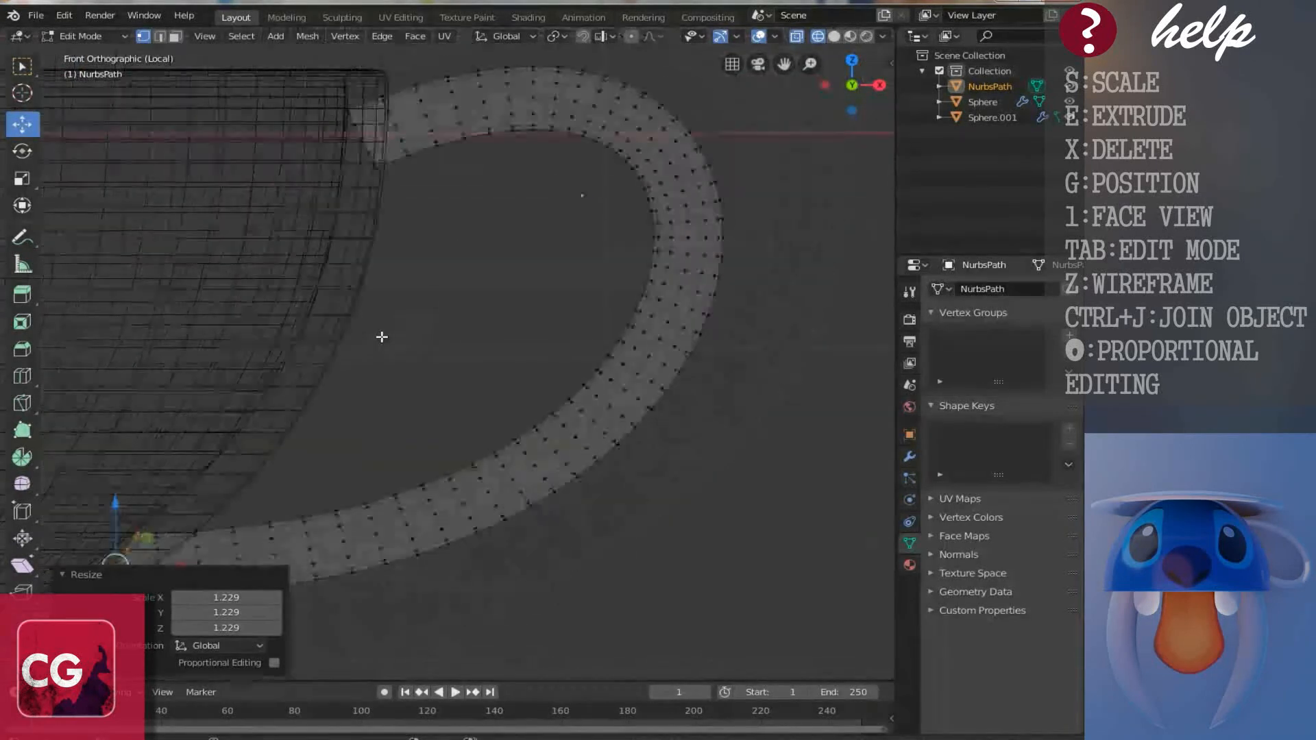
scroll(381, 335, down, 3)
scroll(382, 335, up, 1)
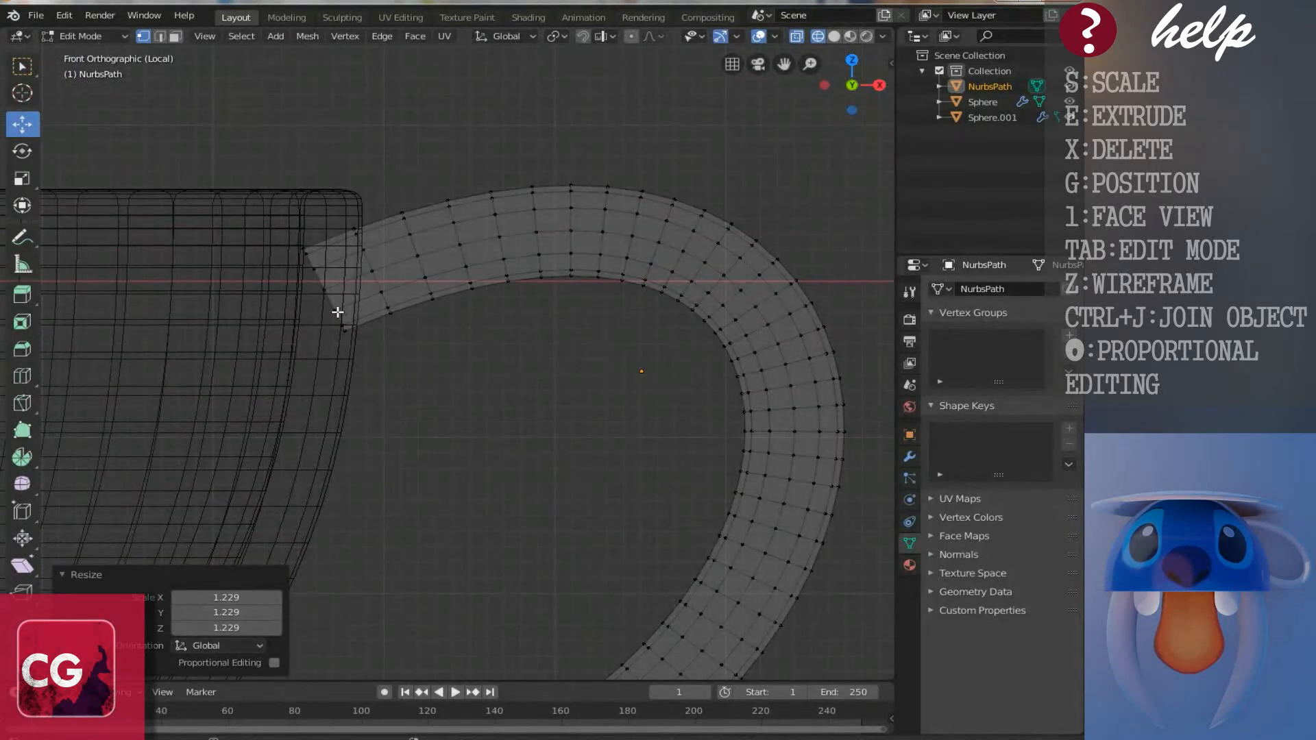
alt+click(338, 312)
key(r)
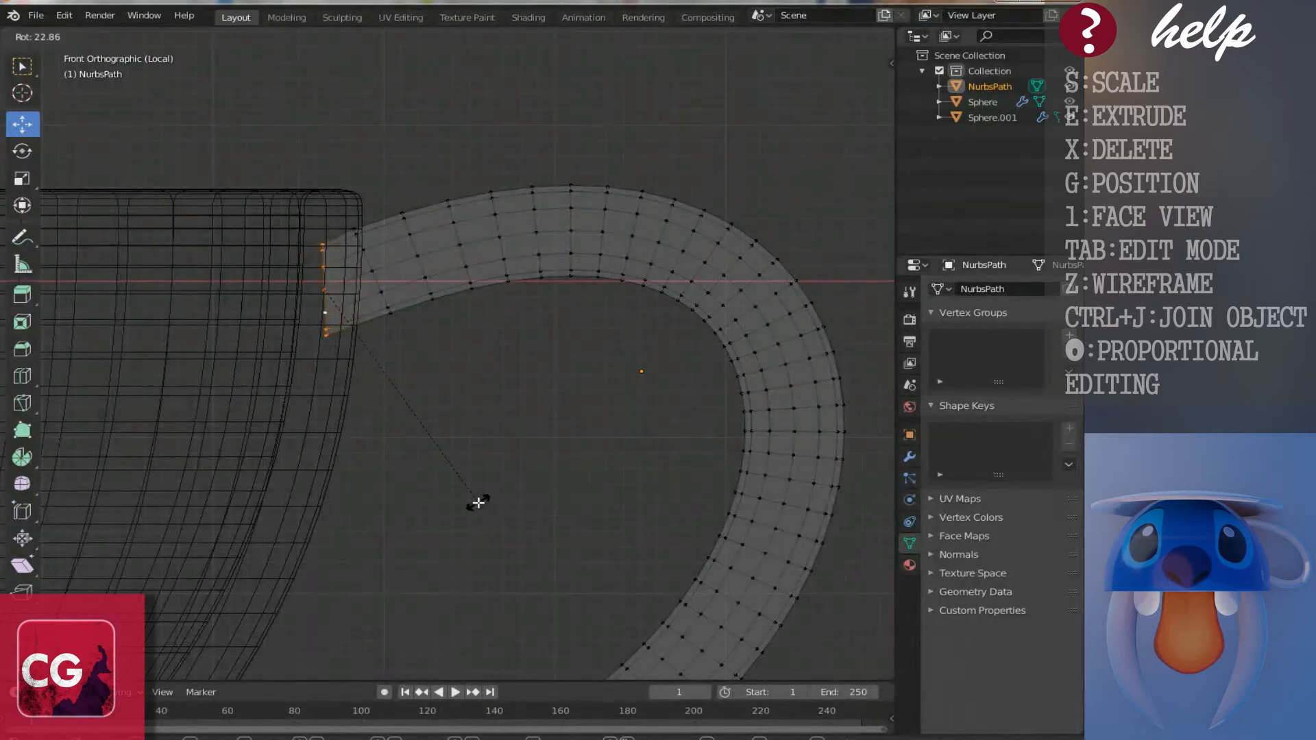
click(478, 503)
key(s)
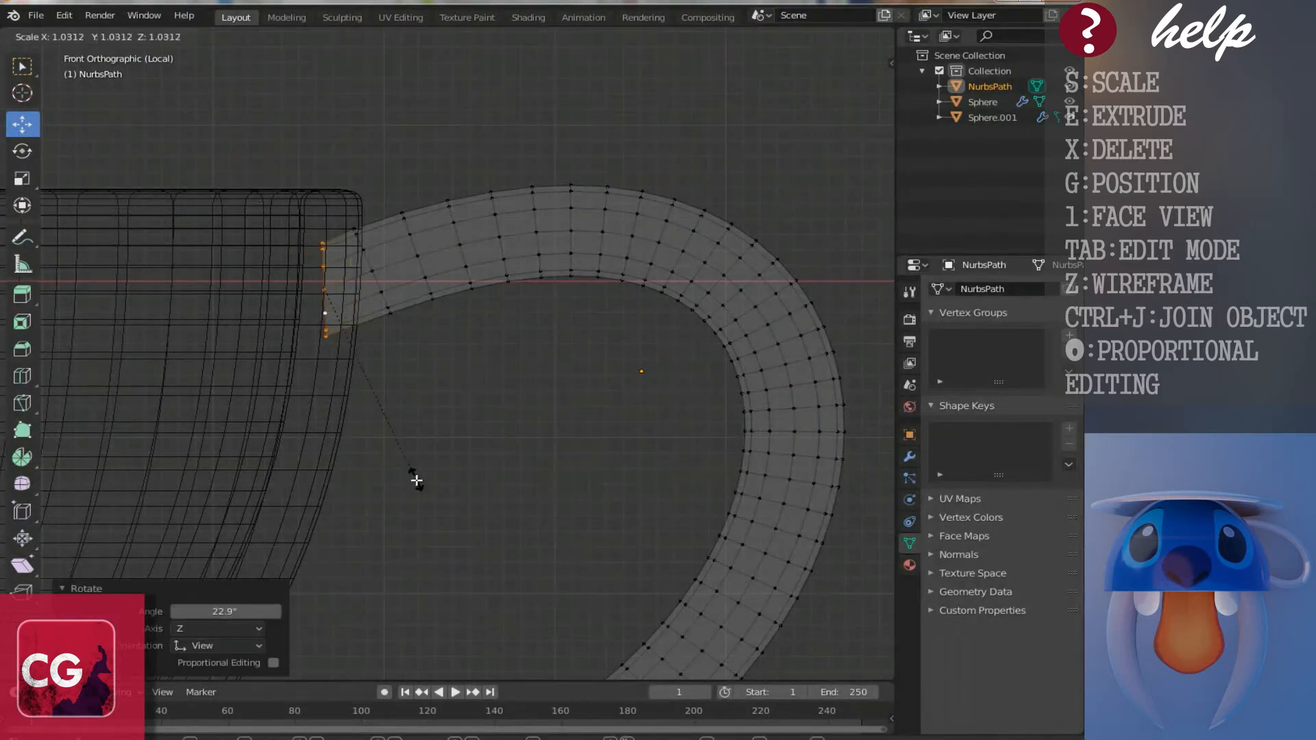
click(419, 483)
key(shift+z)
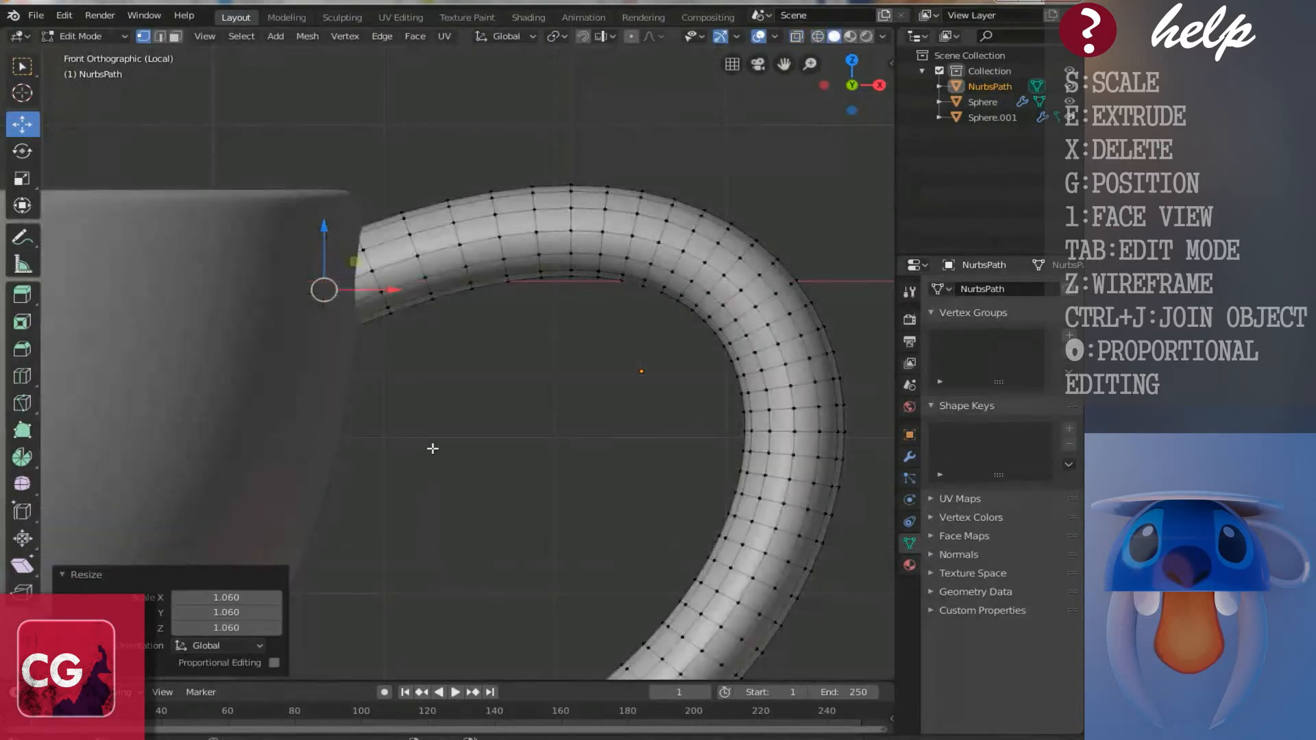
key(Tab)
Step: Add a Subdivision Surface modifier to the handle with viewport subdivisions set to 2
scroll(424, 433, down, 5)
click(302, 422)
middle_drag(310, 418, 516, 368)
scroll(515, 368, up, 3)
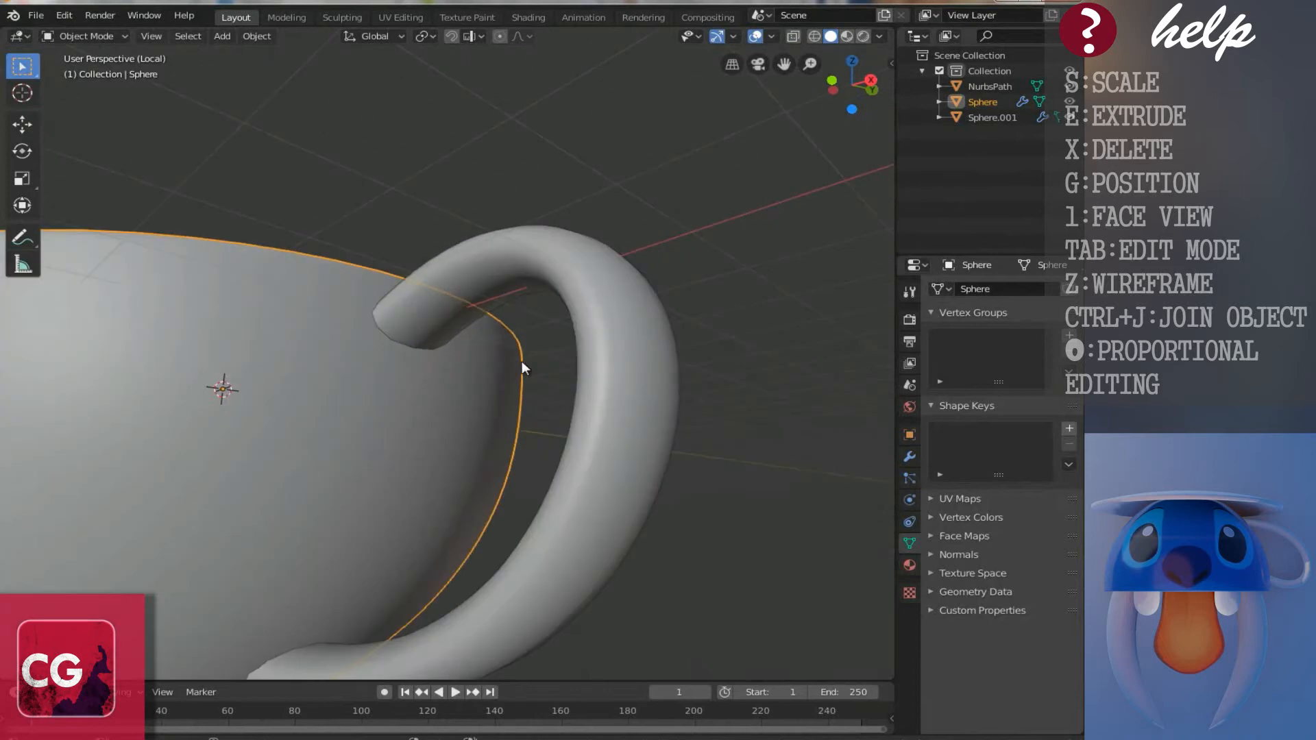
scroll(414, 261, up, 5)
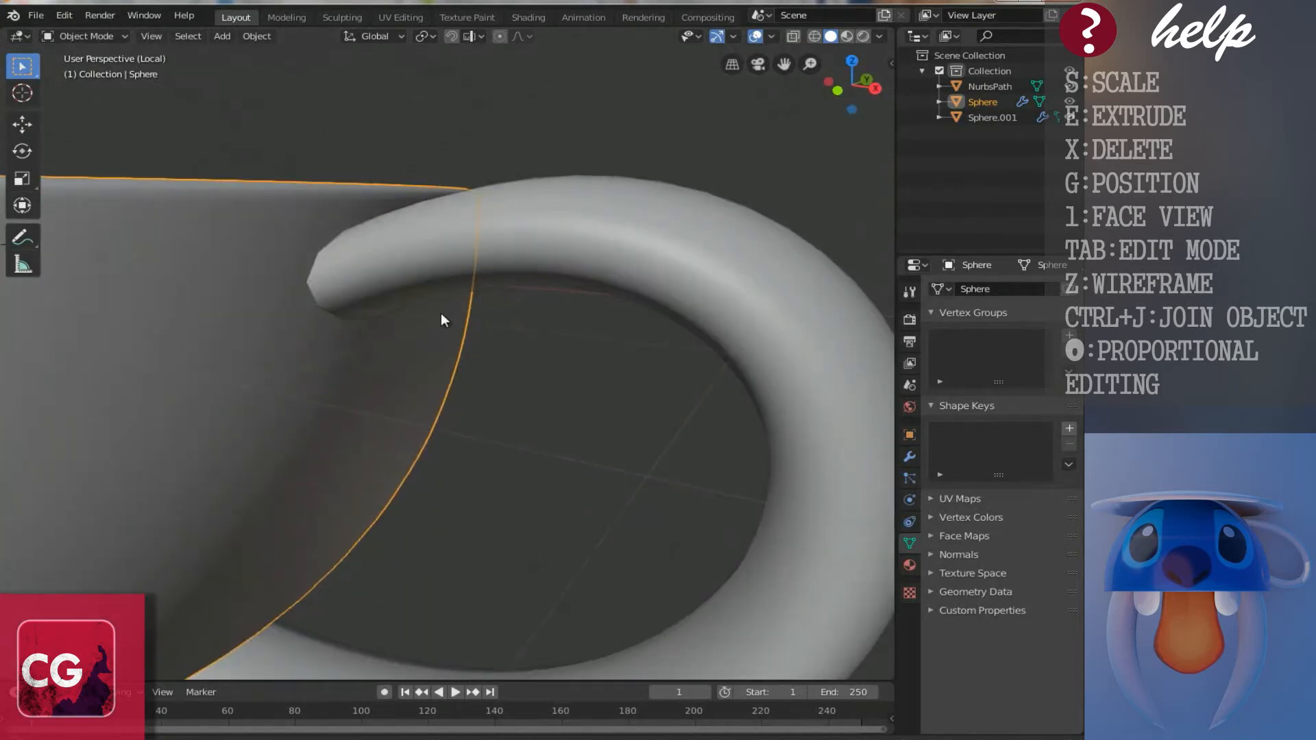
click(406, 283)
mouse_move(317, 353)
middle_down()
mouse_move(343, 361)
mouse_move(340, 350)
middle_up()
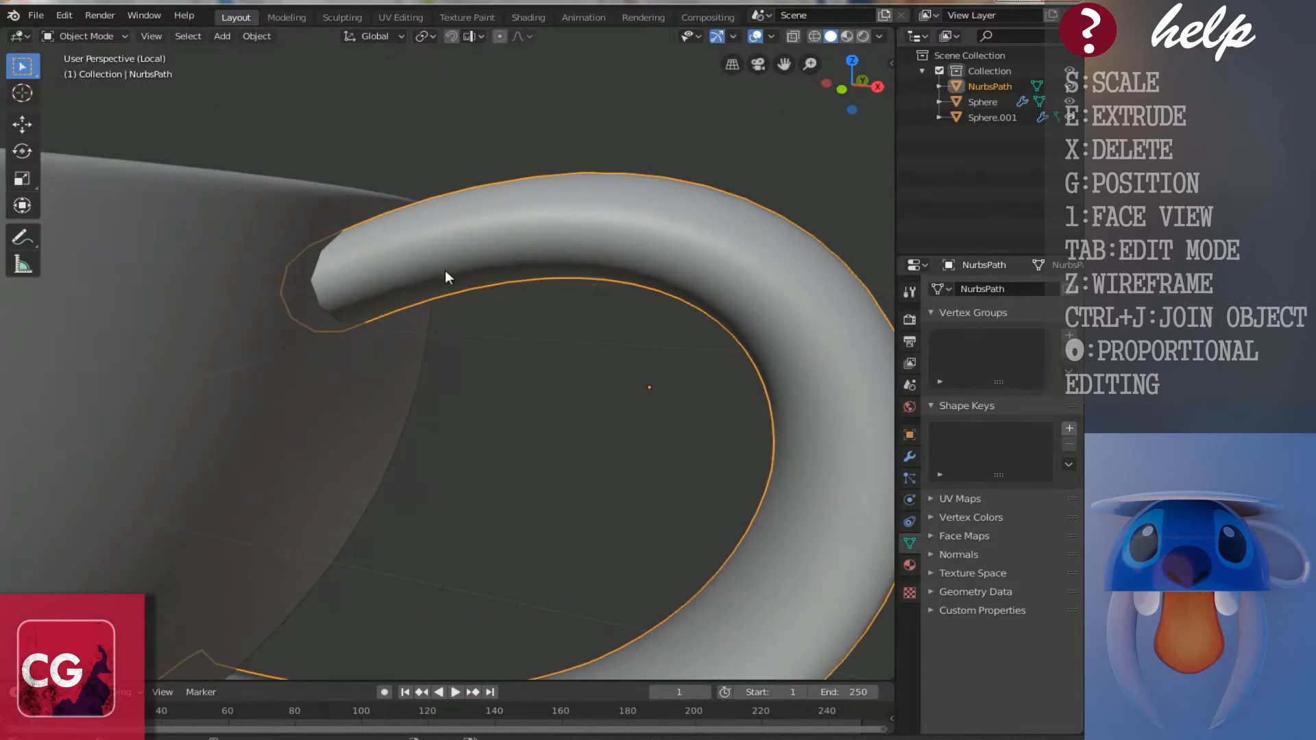
middle_drag(438, 269, 496, 336)
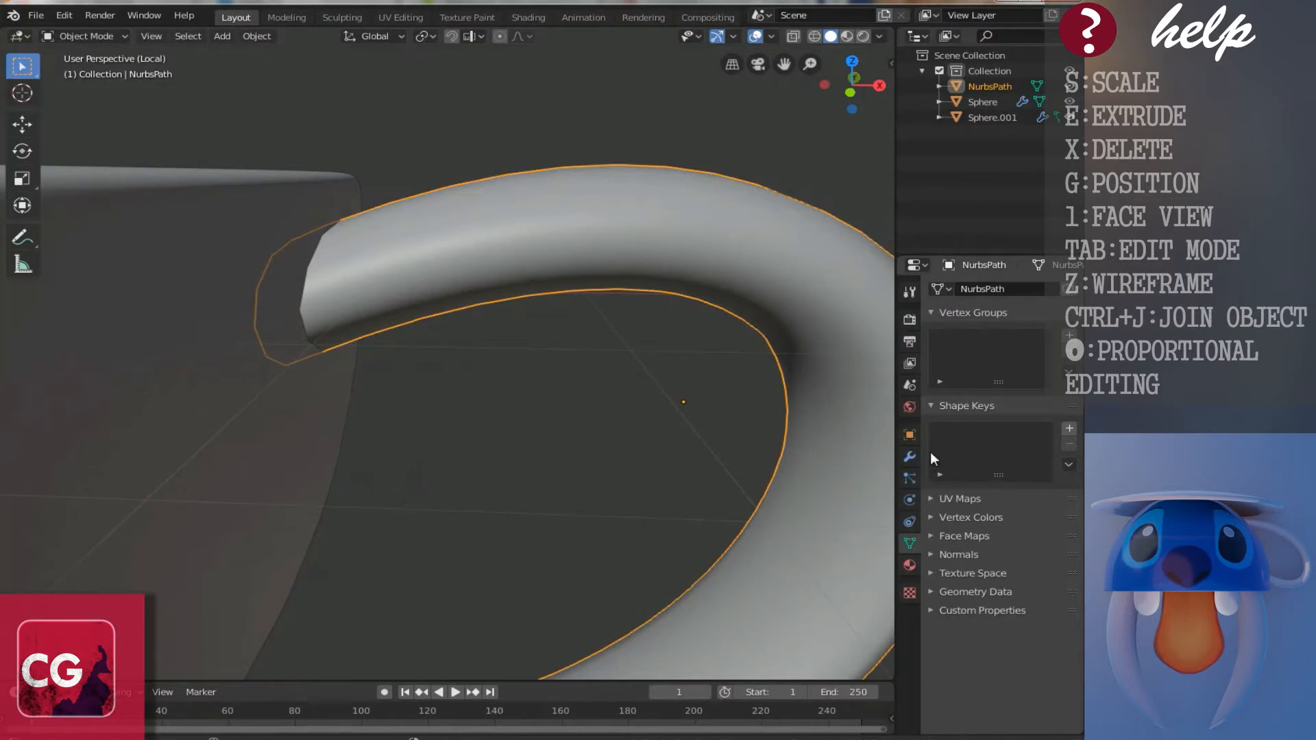
click(909, 455)
click(976, 286)
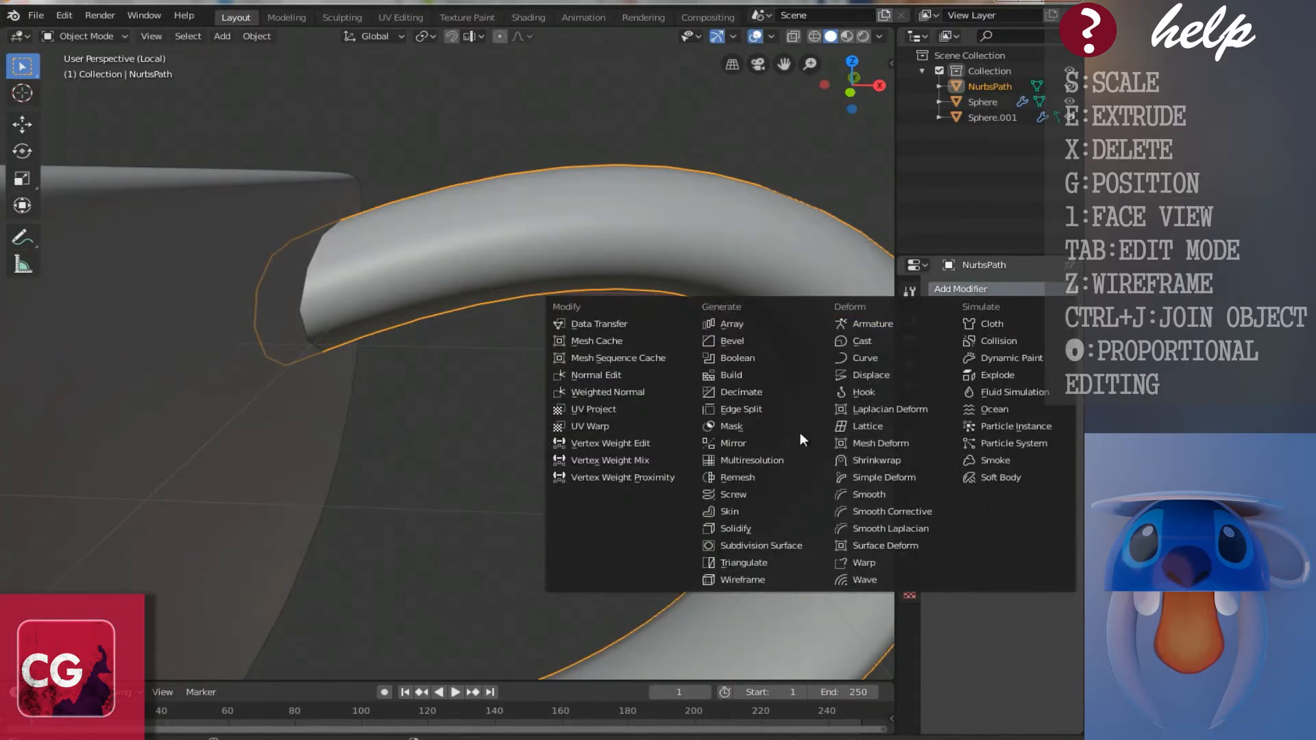
click(760, 547)
middle_drag(761, 548, 431, 458)
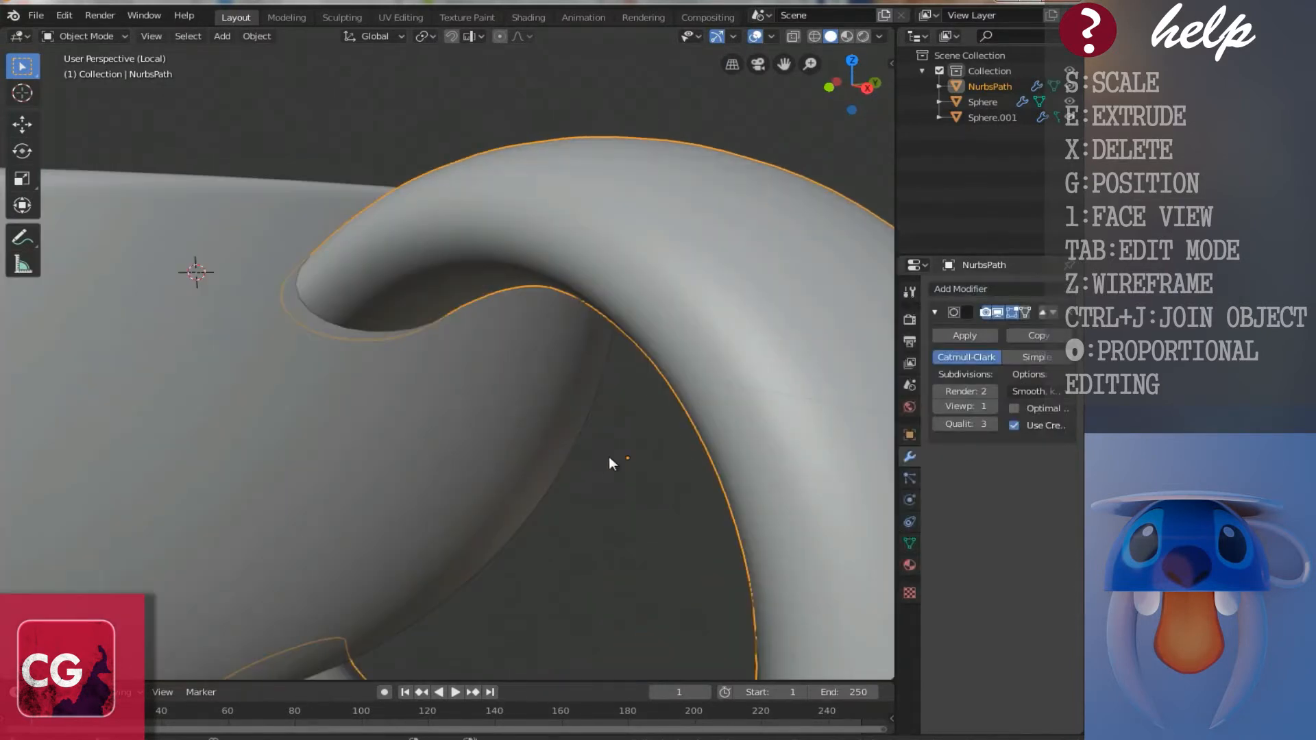
click(994, 407)
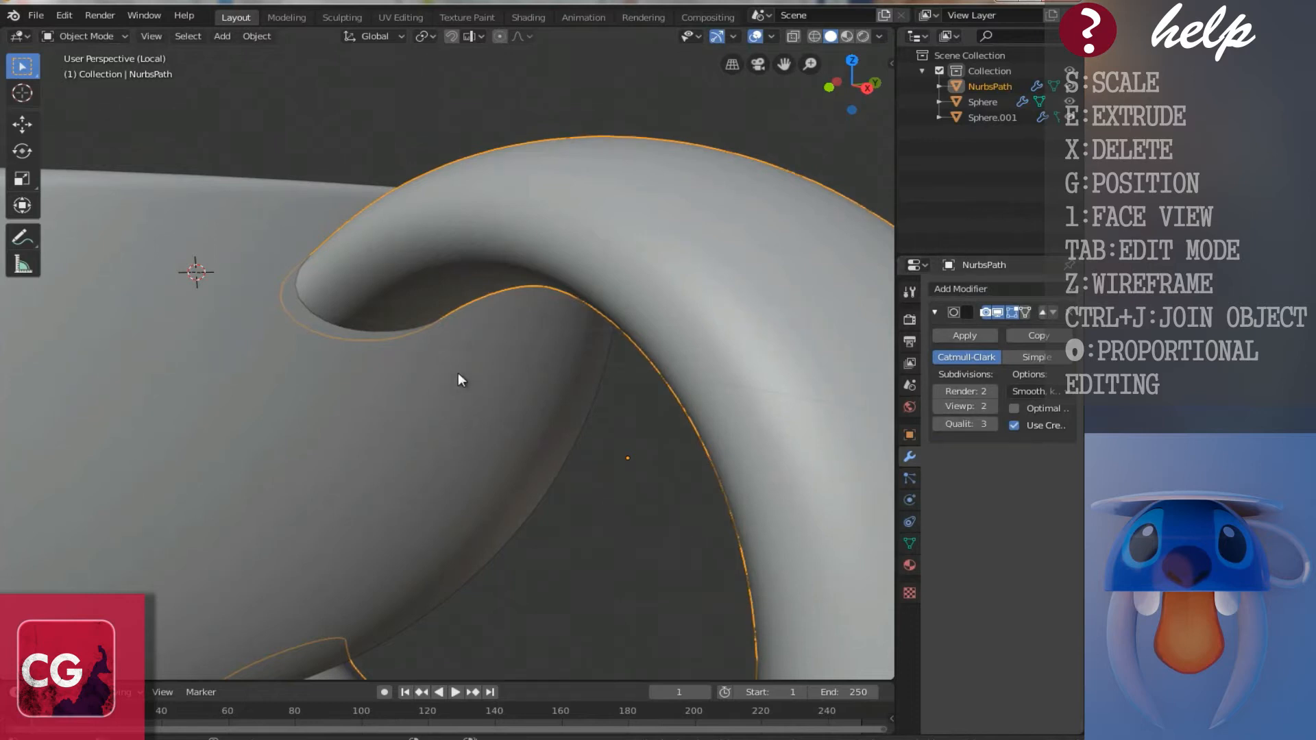
Step: Apply Shade Smooth to the handle
middle_drag(458, 372, 527, 399)
right_click(522, 399)
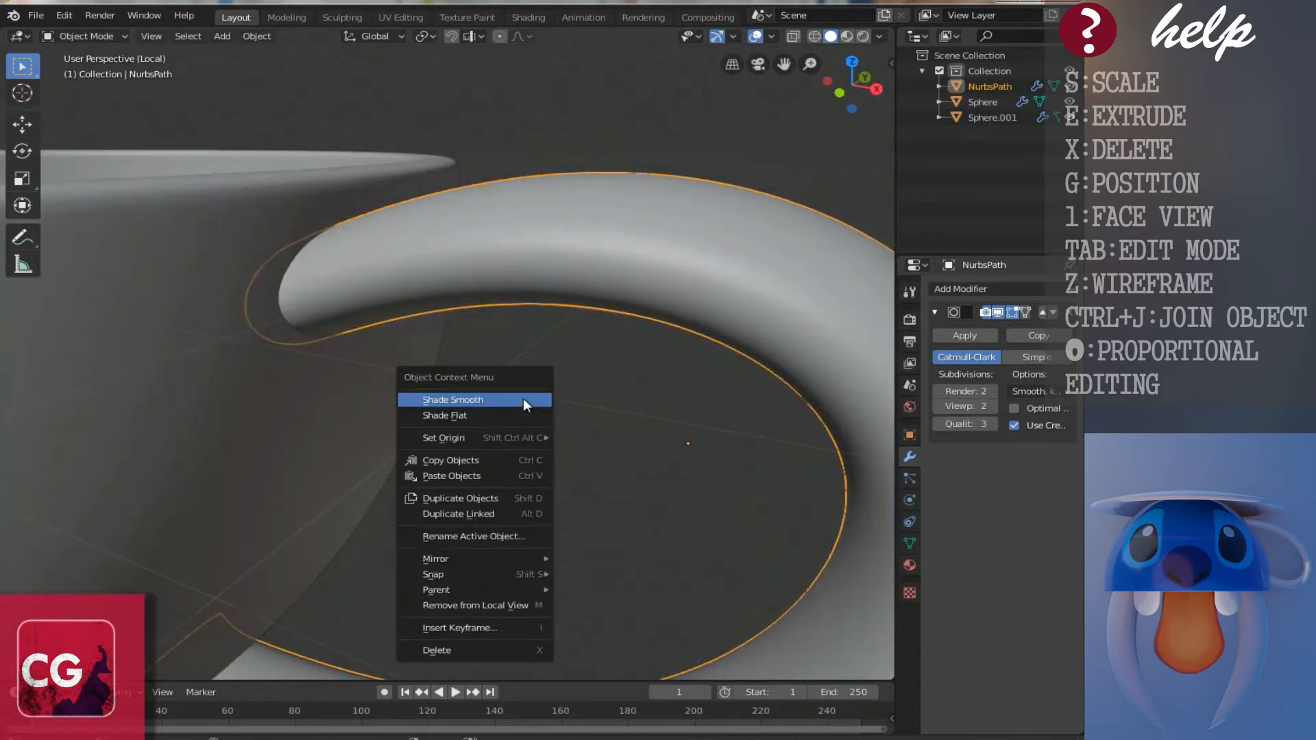
click(524, 398)
Step: Leave local view and examine how the handle, cup and saucer fit together from several angles
scroll(502, 414, down, 6)
middle_drag(343, 434, 470, 461)
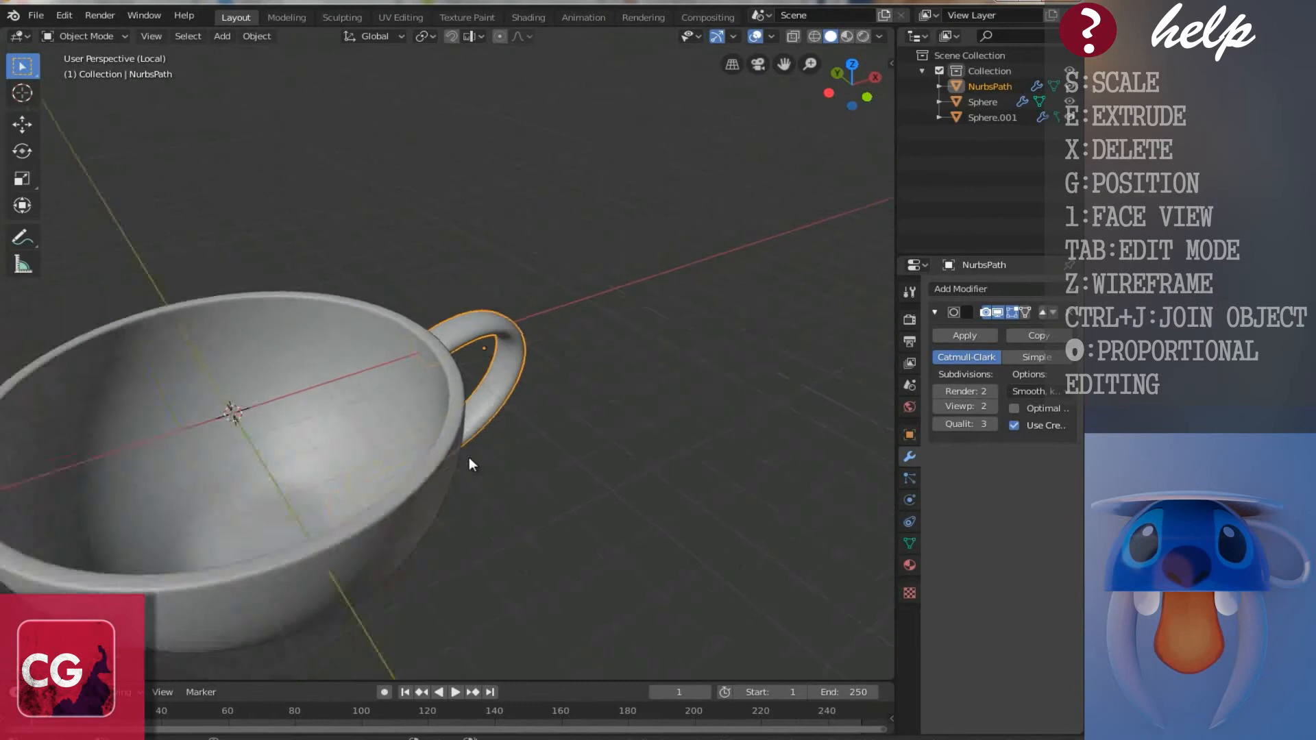
scroll(438, 425, down, 3)
middle_drag(402, 402, 378, 374)
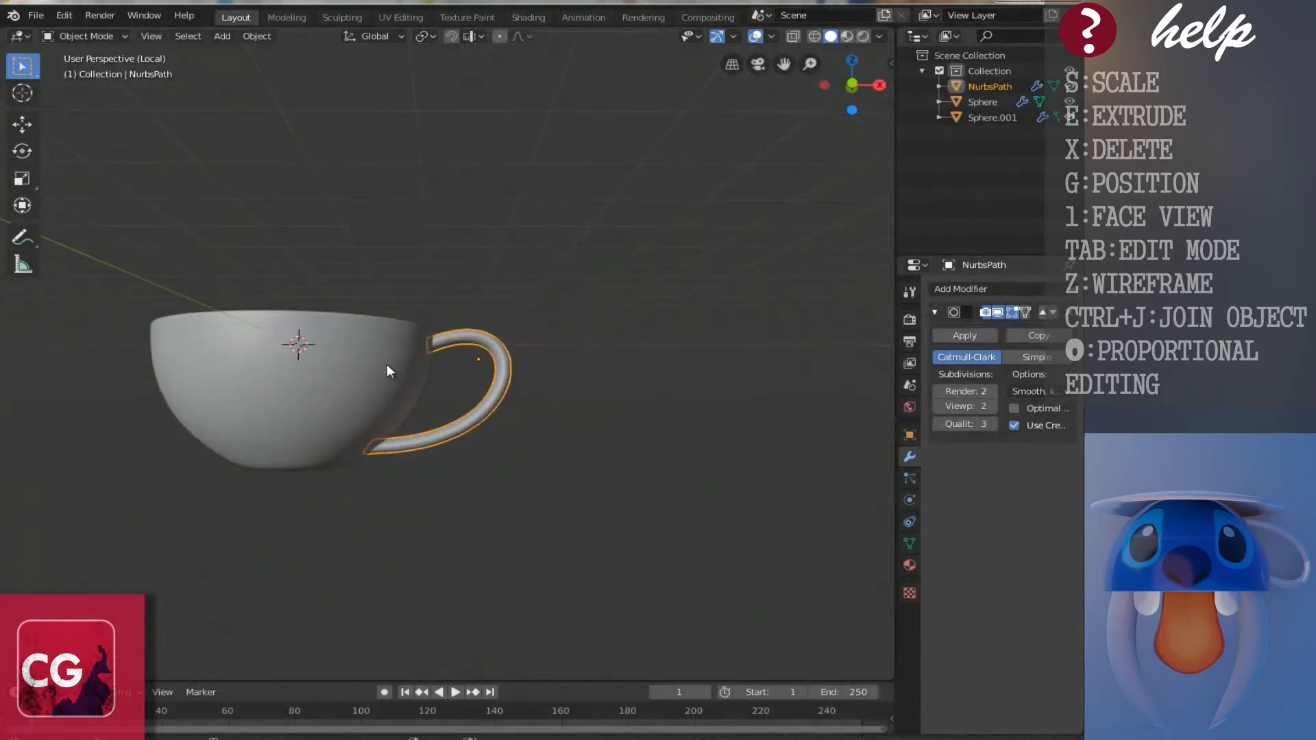
key(KP_1)
scroll(433, 327, down, 3)
middle_drag(434, 370, 372, 499)
click(405, 446)
middle_drag(405, 445, 441, 553)
middle_drag(367, 454, 468, 411)
scroll(459, 411, down, 4)
middle_drag(355, 396, 310, 467)
scroll(402, 470, up, 5)
Step: Select the cup, handle and saucer together and rotate them 180° about the global X axis
click(406, 463)
shift+click(502, 404)
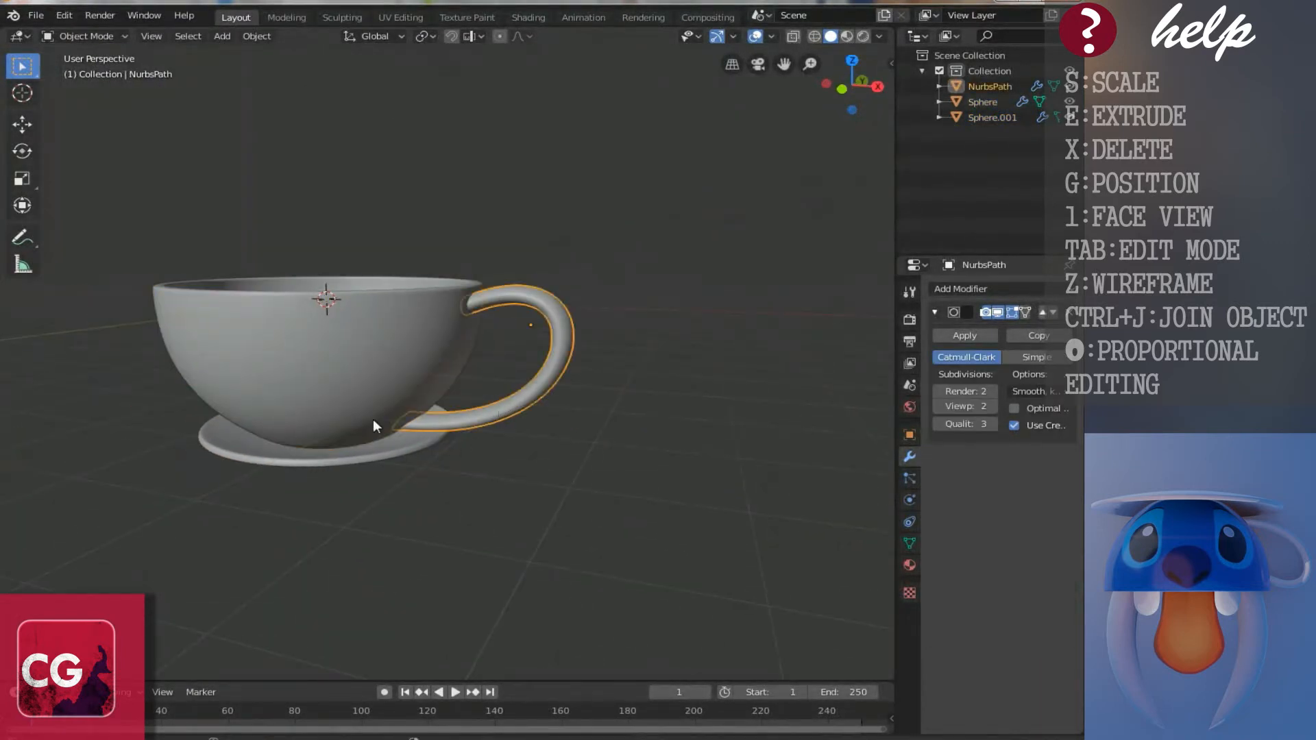
shift+click(384, 442)
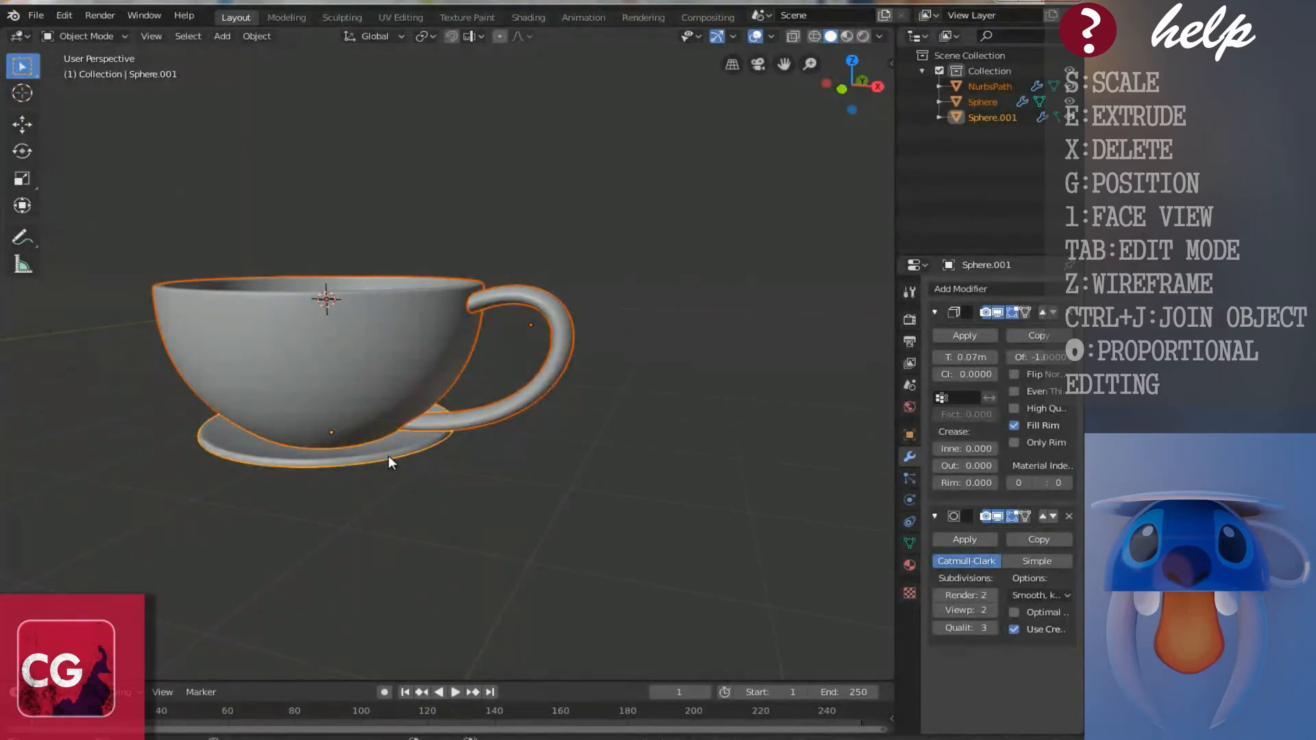
key(KP_1)
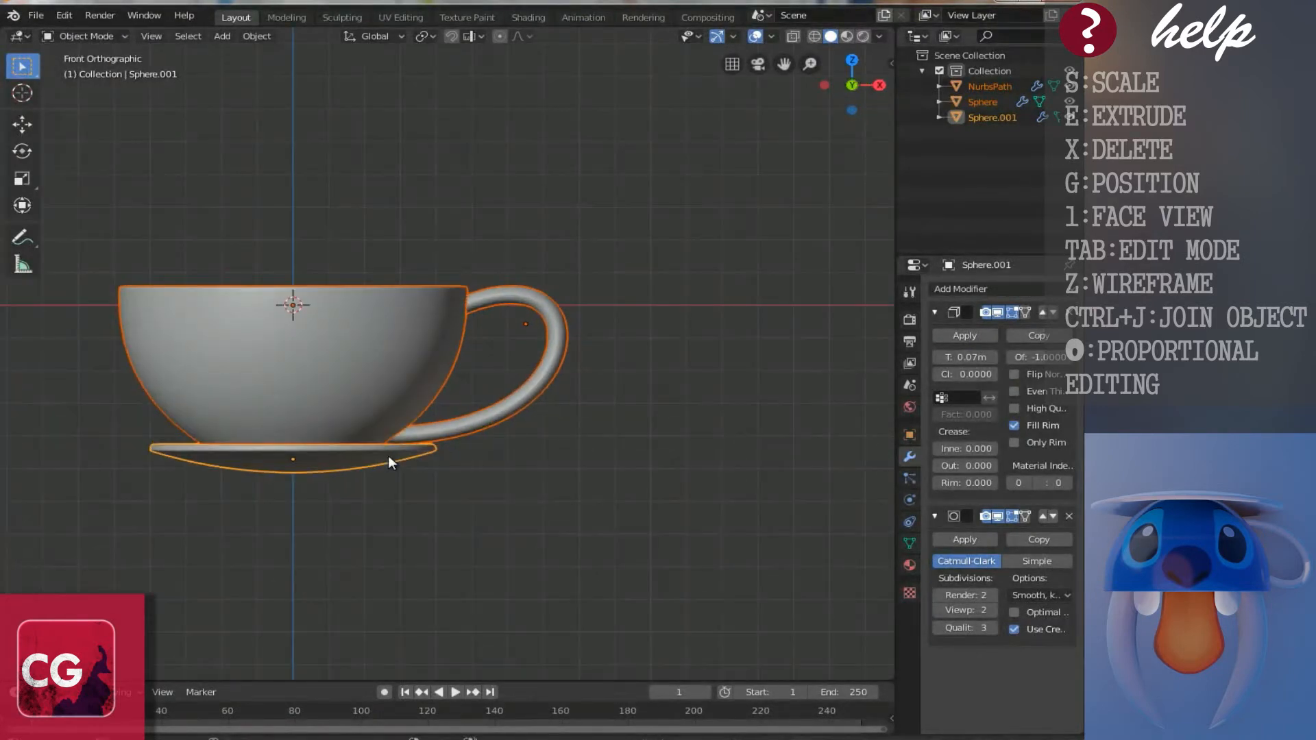
key(ctrl+KP_4)
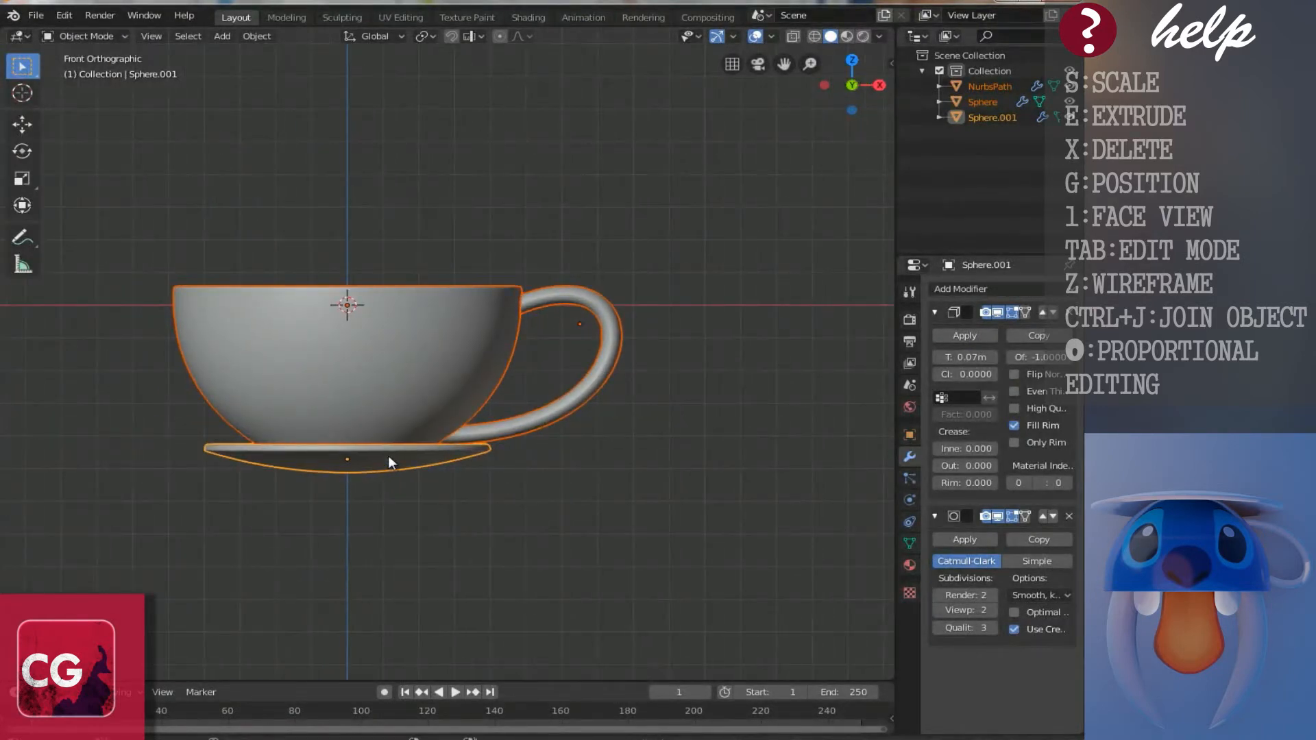
key(r)
text(x)
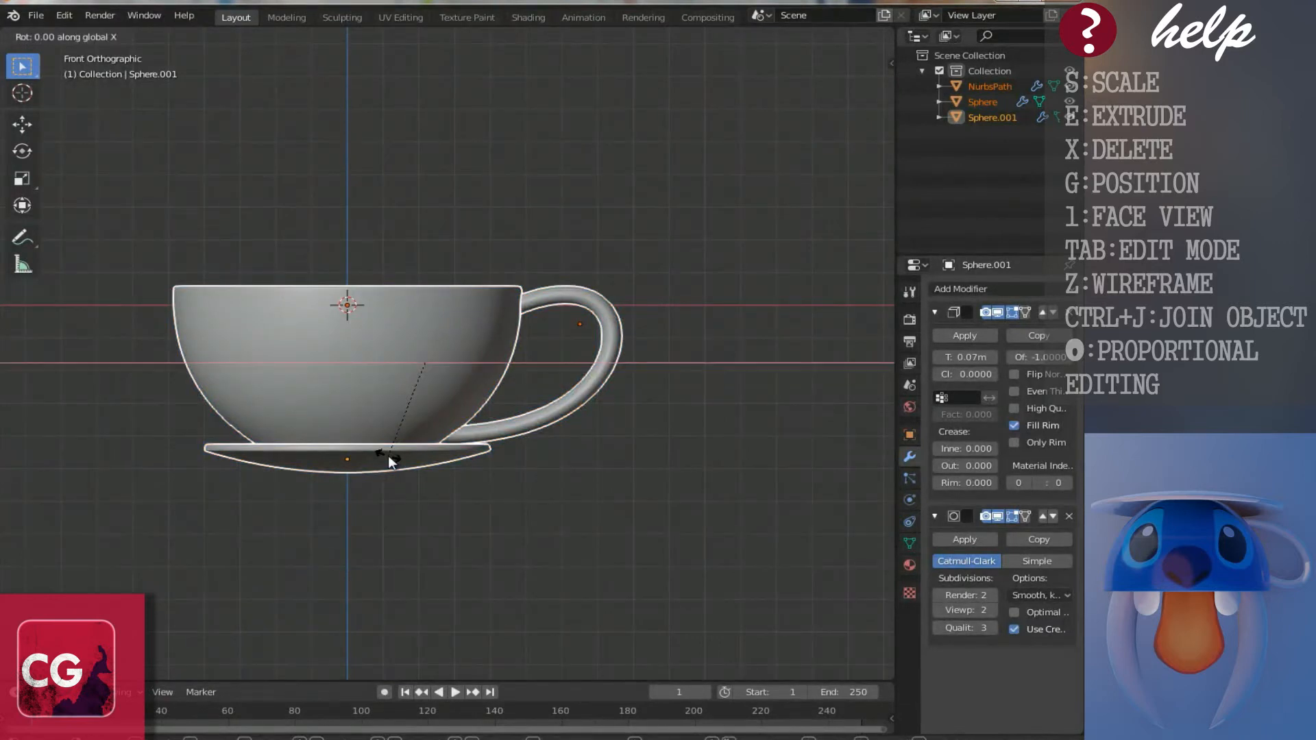
text(180)
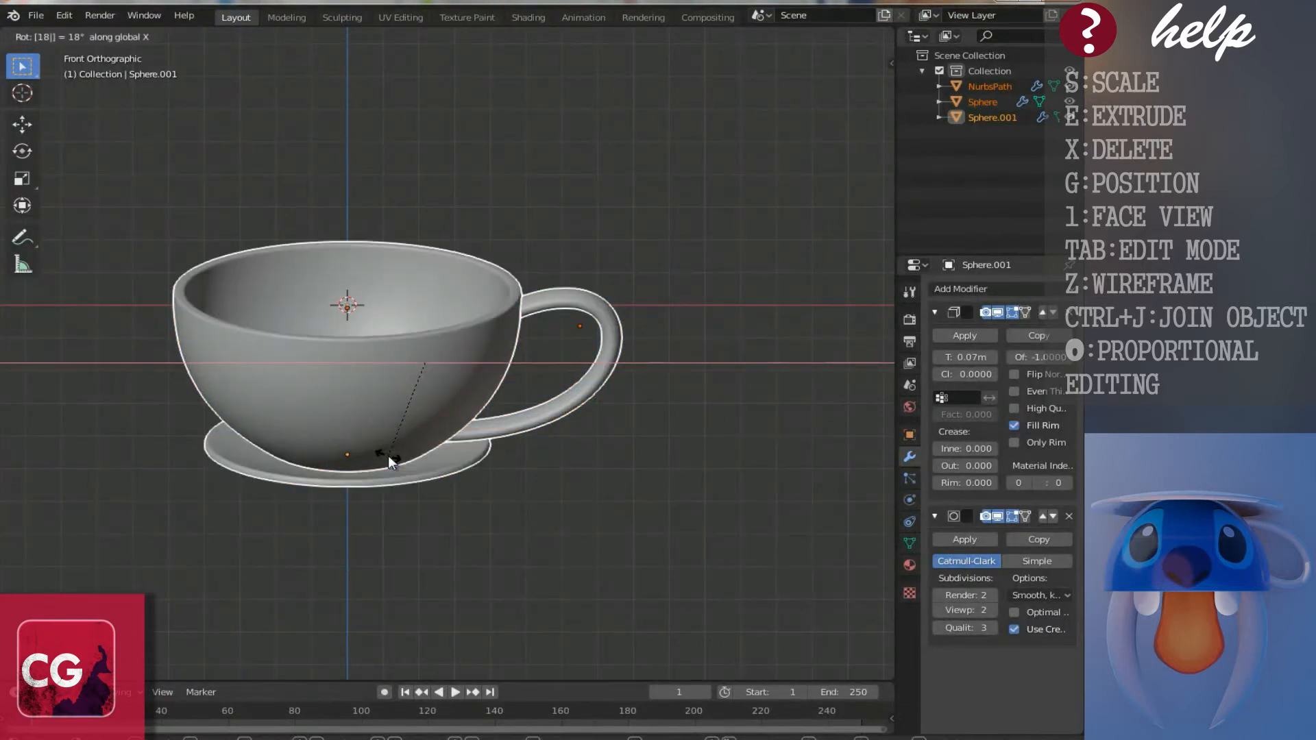
key(Return)
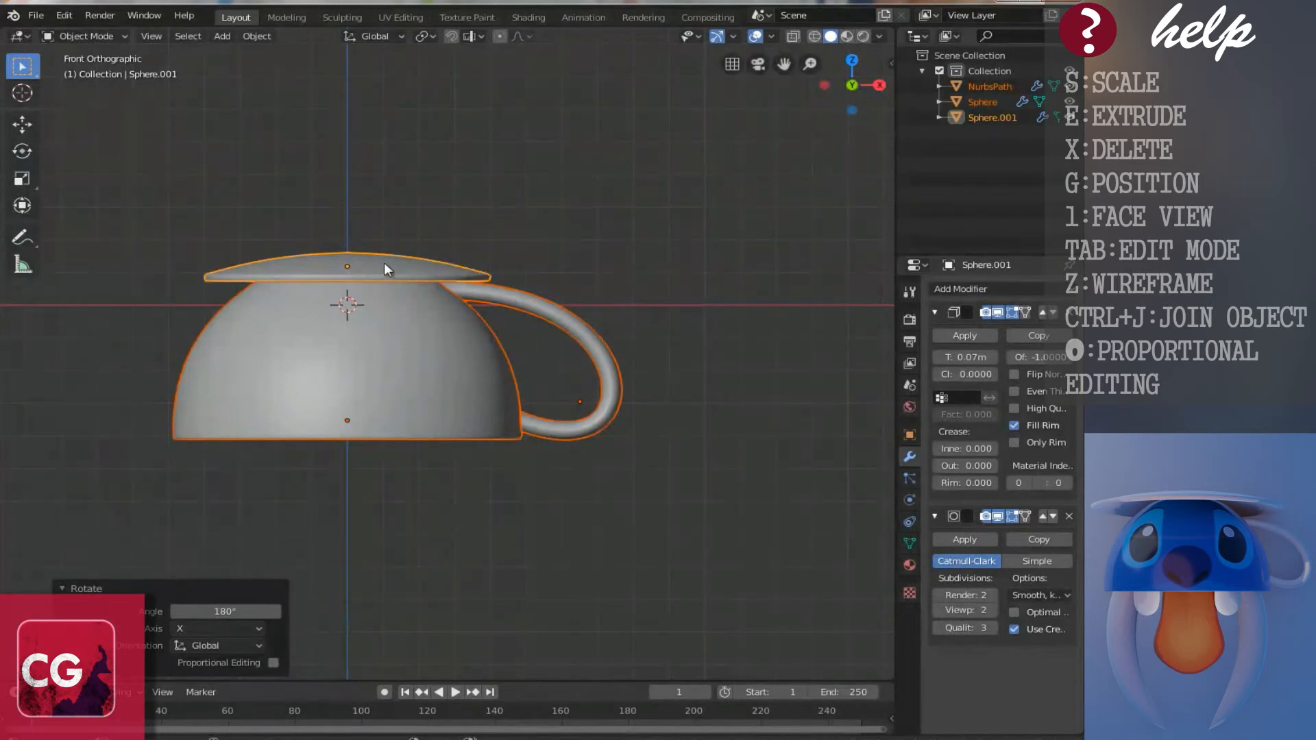
Step: Scale the handle alone uniformly by about 0.843
click(466, 271)
click(519, 299)
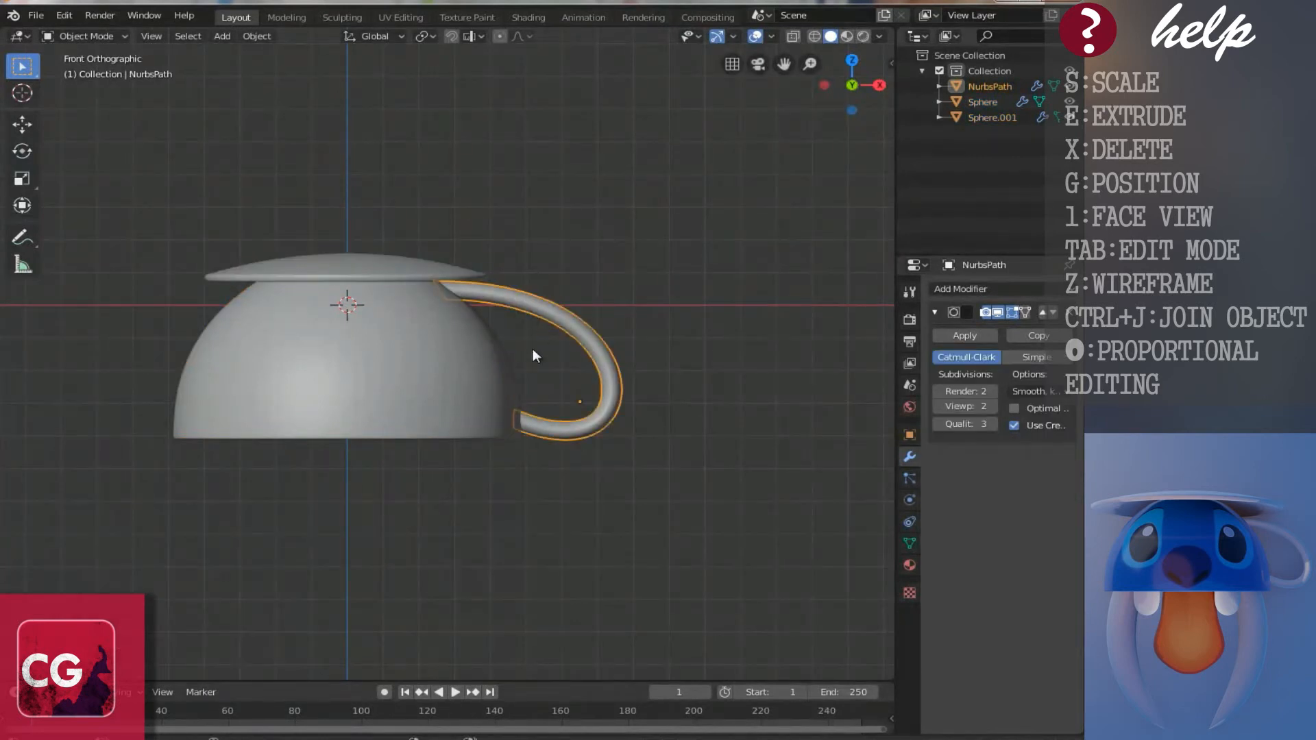
key(s)
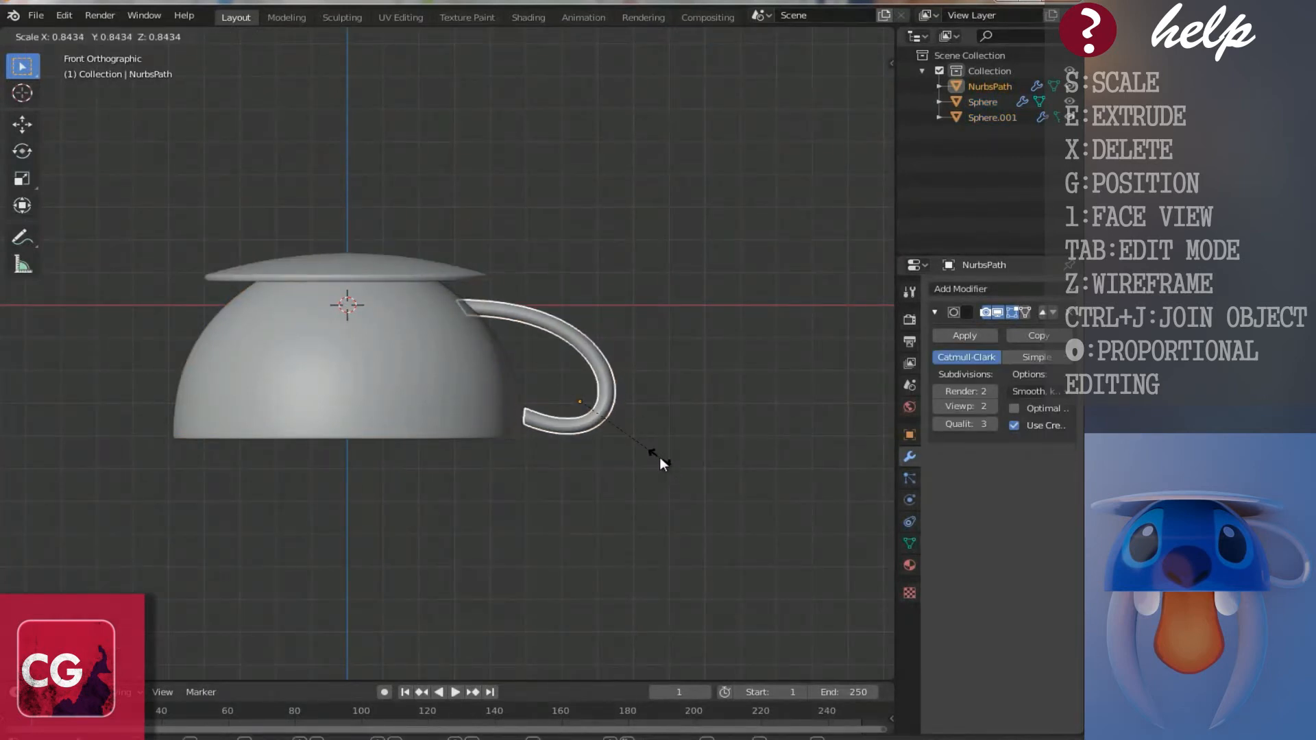
click(660, 459)
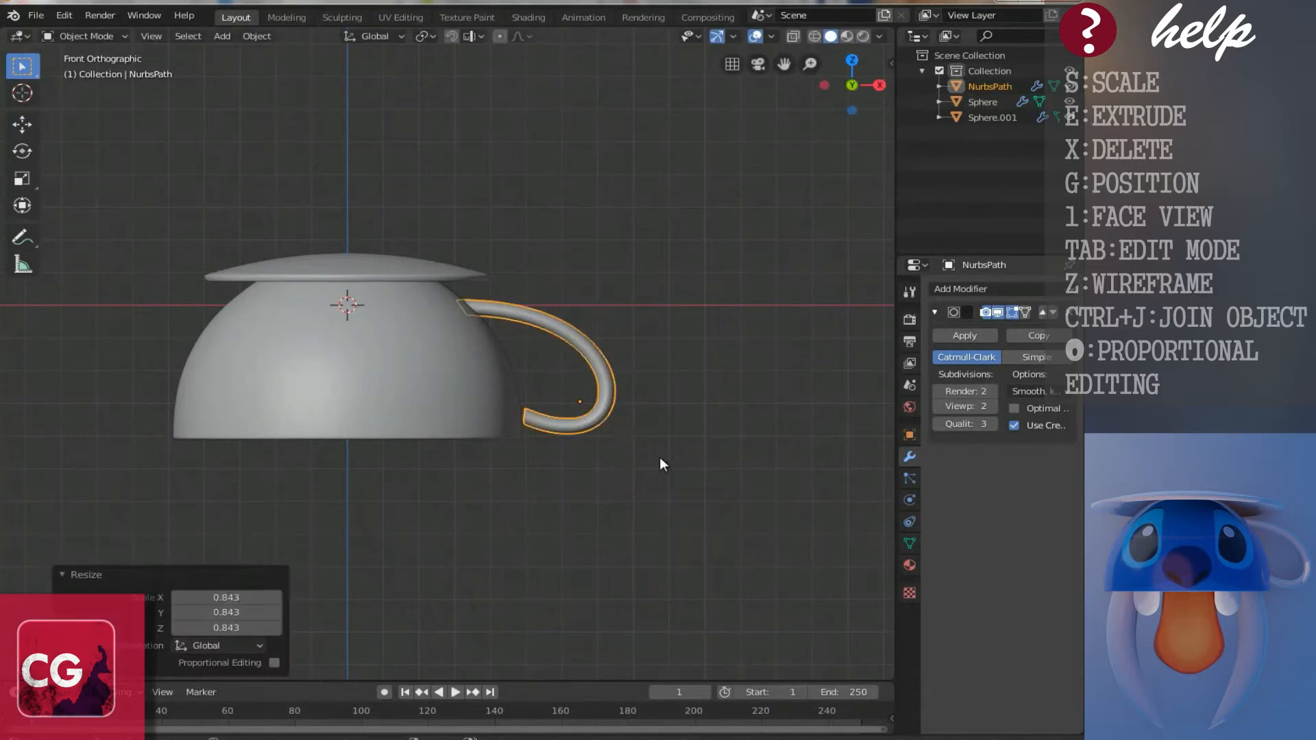
Step: Move the handle about 0.168 m along negative X, then nudge it a little further toward the cup wall
click(22, 124)
drag(652, 404, 627, 419)
middle_drag(626, 420, 532, 450)
scroll(488, 382, up, 5)
scroll(528, 439, down, 4)
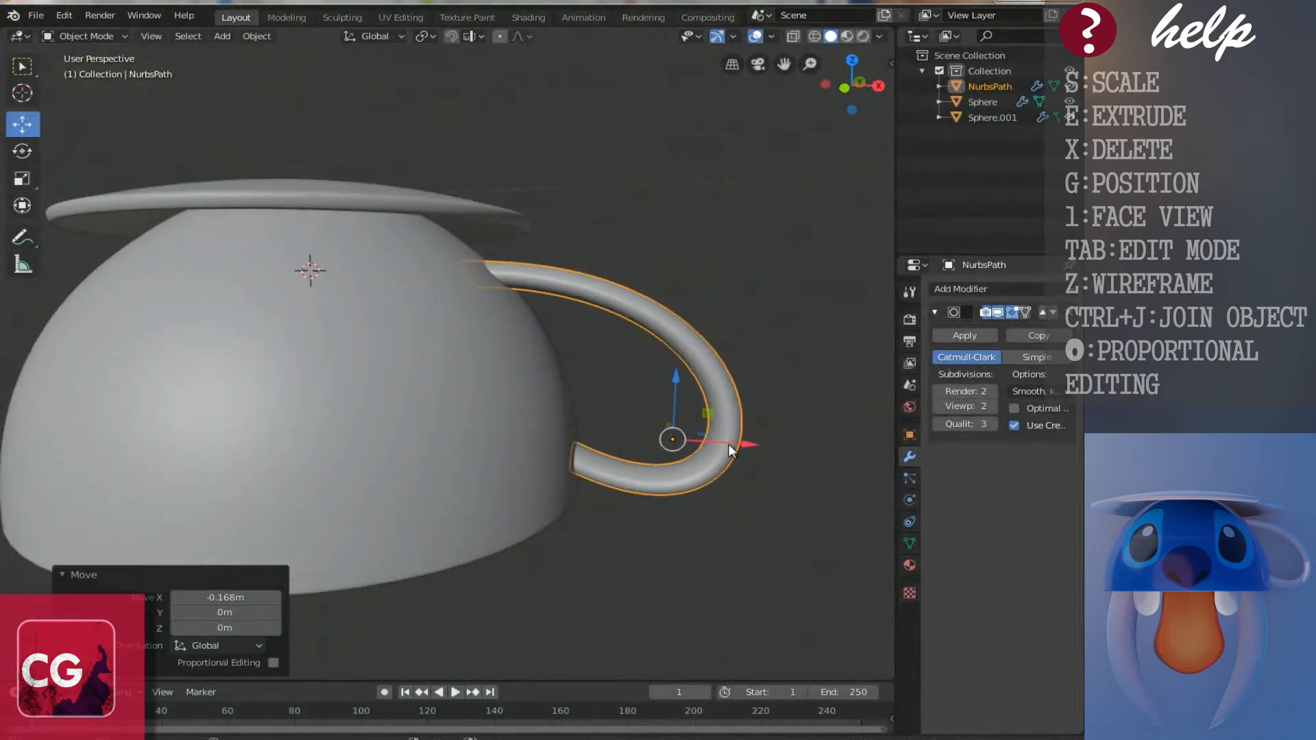
drag(747, 442, 727, 437)
Step: In the handle's mesh, shift its upper end loop about 0.075 m along X, then return to solid Object Mode
middle_drag(529, 537, 532, 311)
key(Tab)
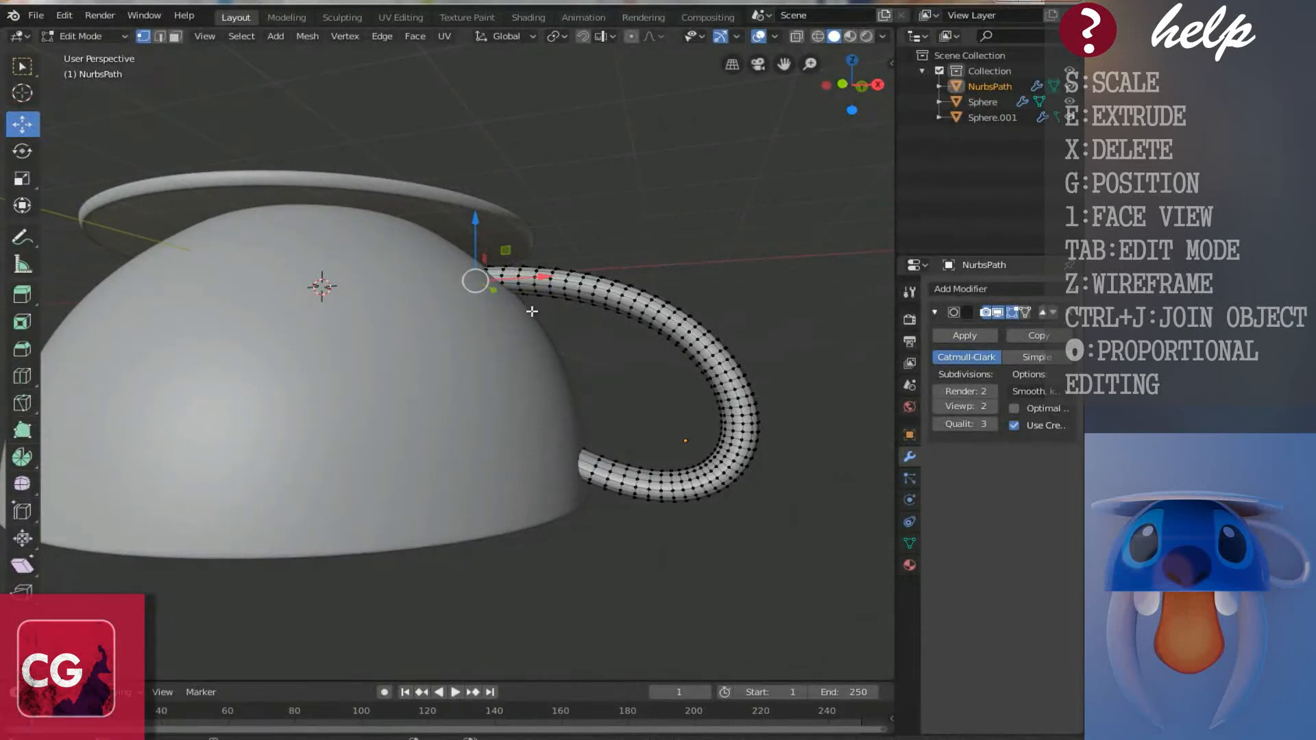
key(shift+z)
drag(536, 276, 539, 275)
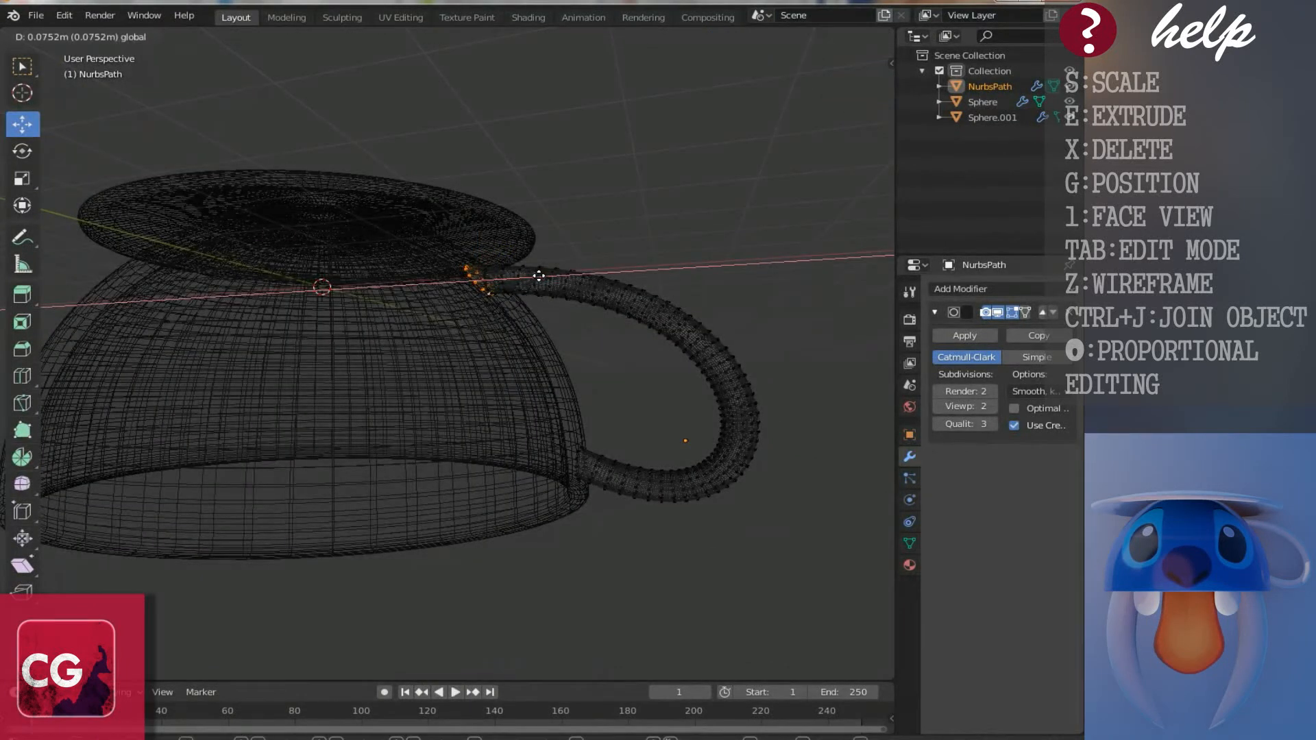
click(539, 275)
key(shift+z)
key(Tab)
Step: Flatten the saucer by scaling it about 0.811 along Z, then enlarge it uniformly by about 1.407
mouse_move(539, 276)
middle_down()
mouse_move(524, 422)
mouse_move(499, 294)
mouse_move(431, 381)
mouse_move(426, 417)
mouse_move(480, 506)
mouse_move(531, 401)
middle_up()
click(527, 422)
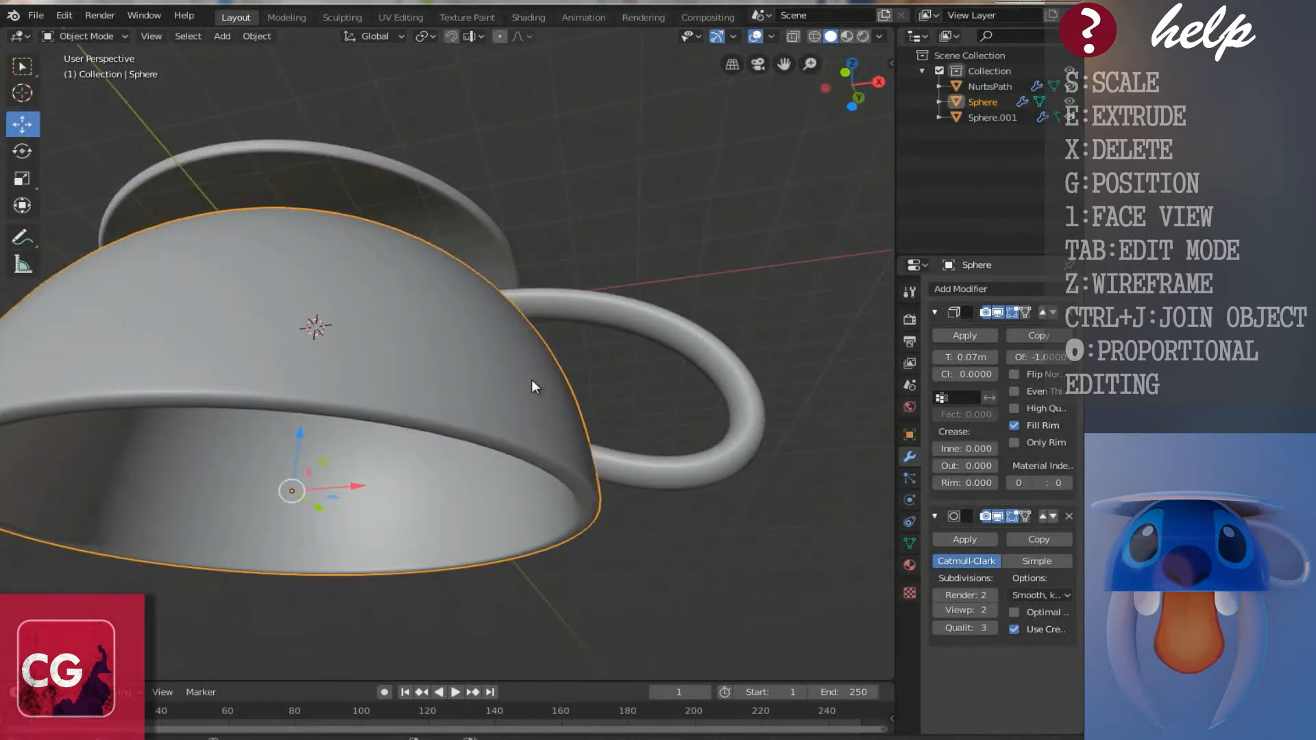
key(1)
ctrl+scroll(445, 227, down, 4)
click(424, 207)
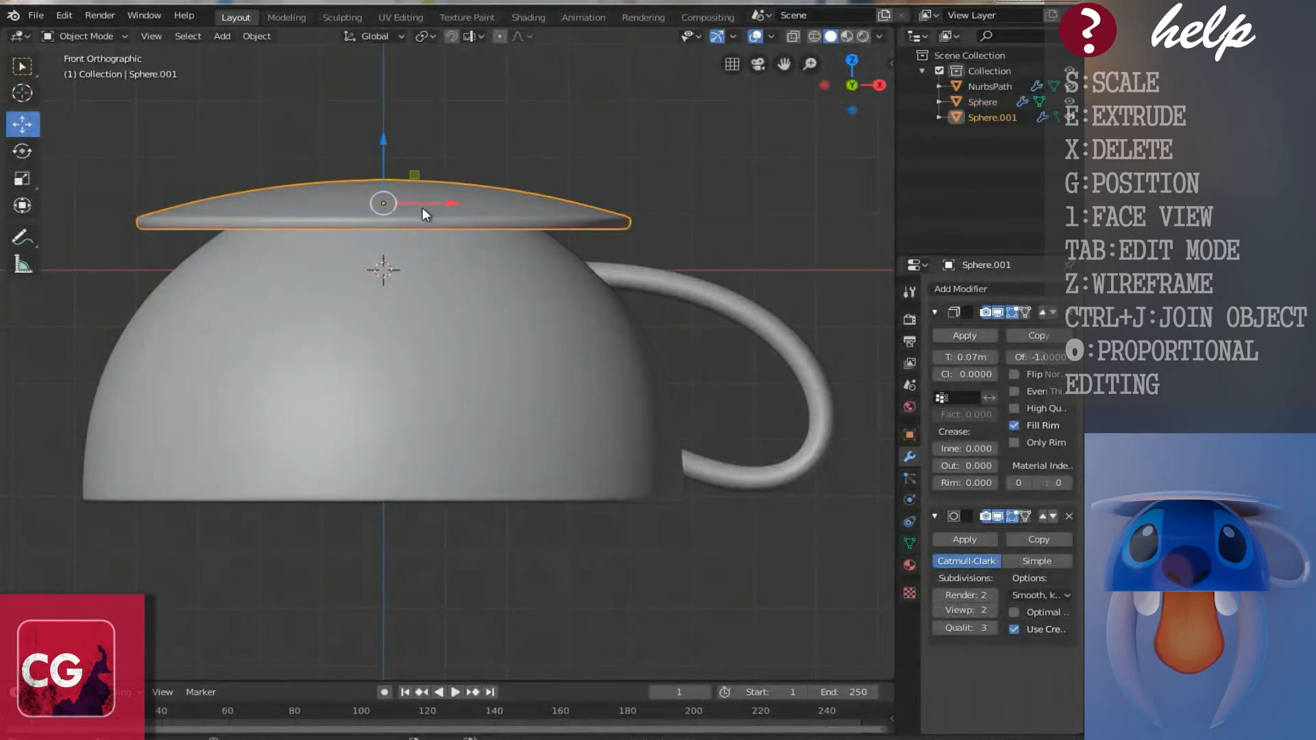
key(s)
key(z)
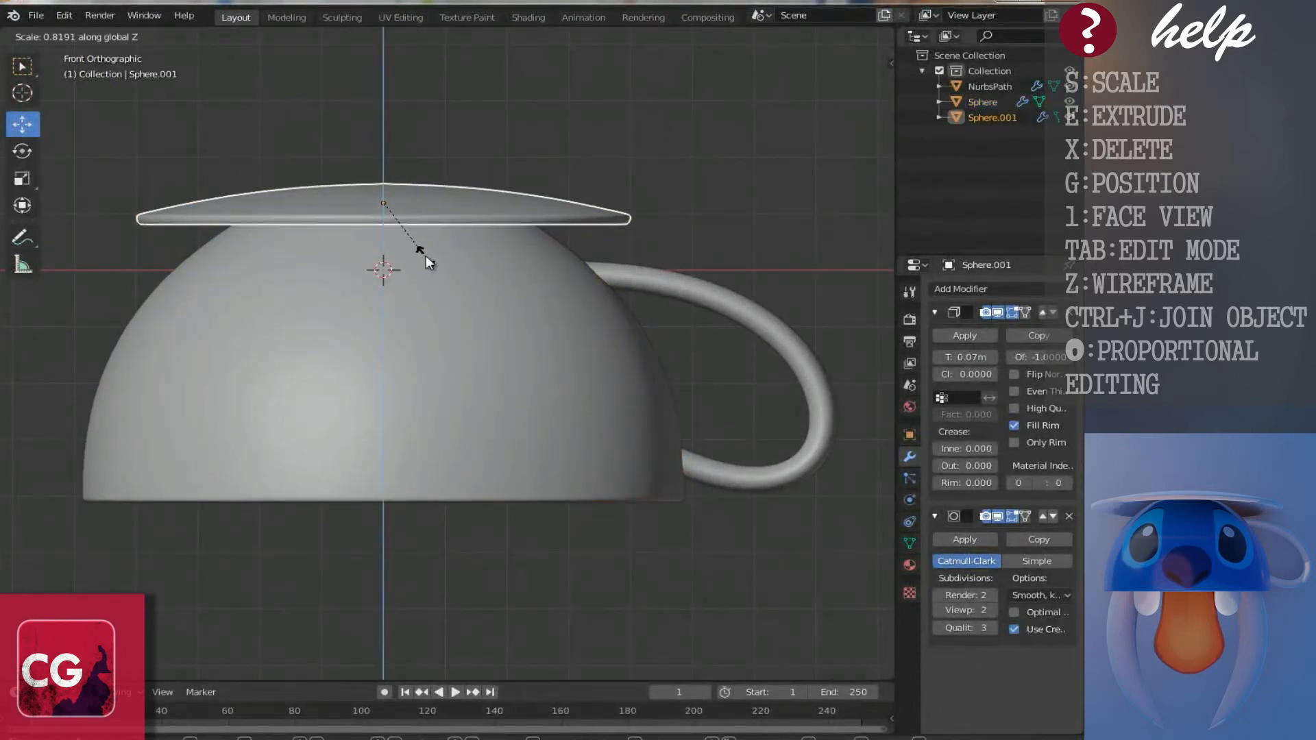
click(426, 256)
key(s)
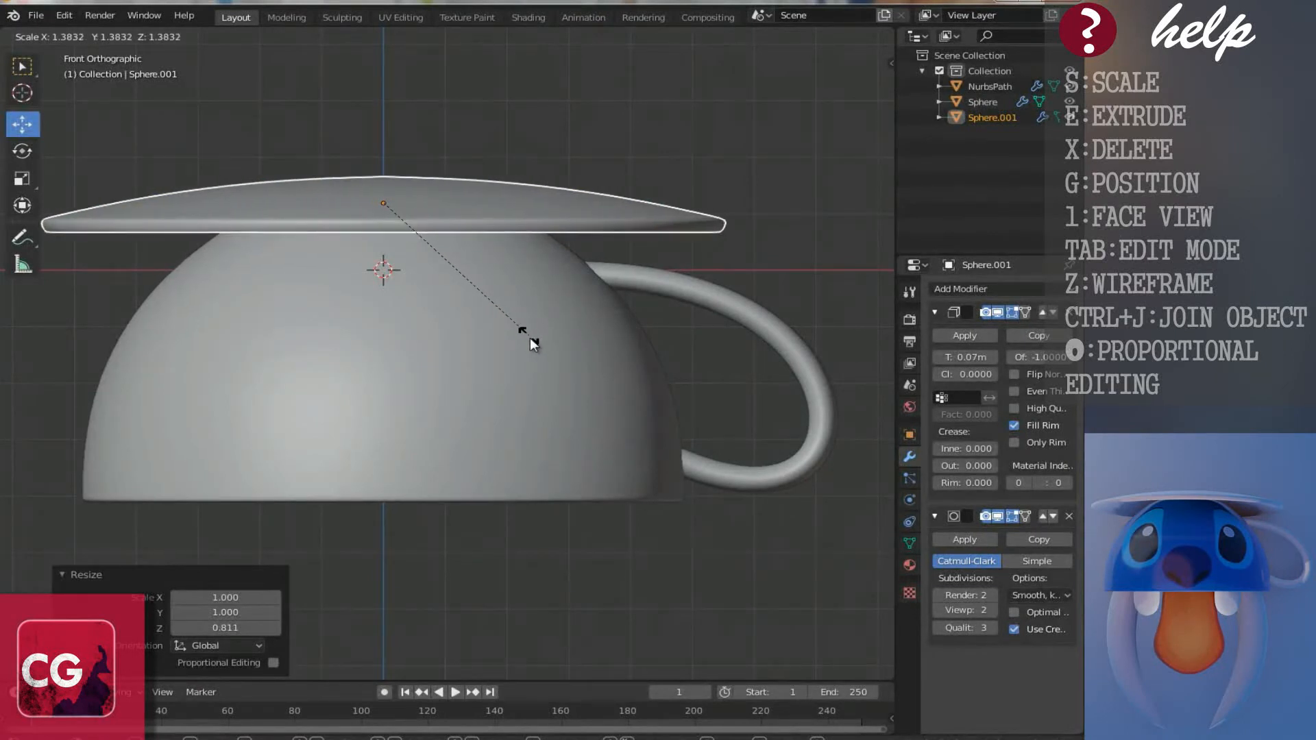
click(530, 338)
scroll(493, 346, down, 3)
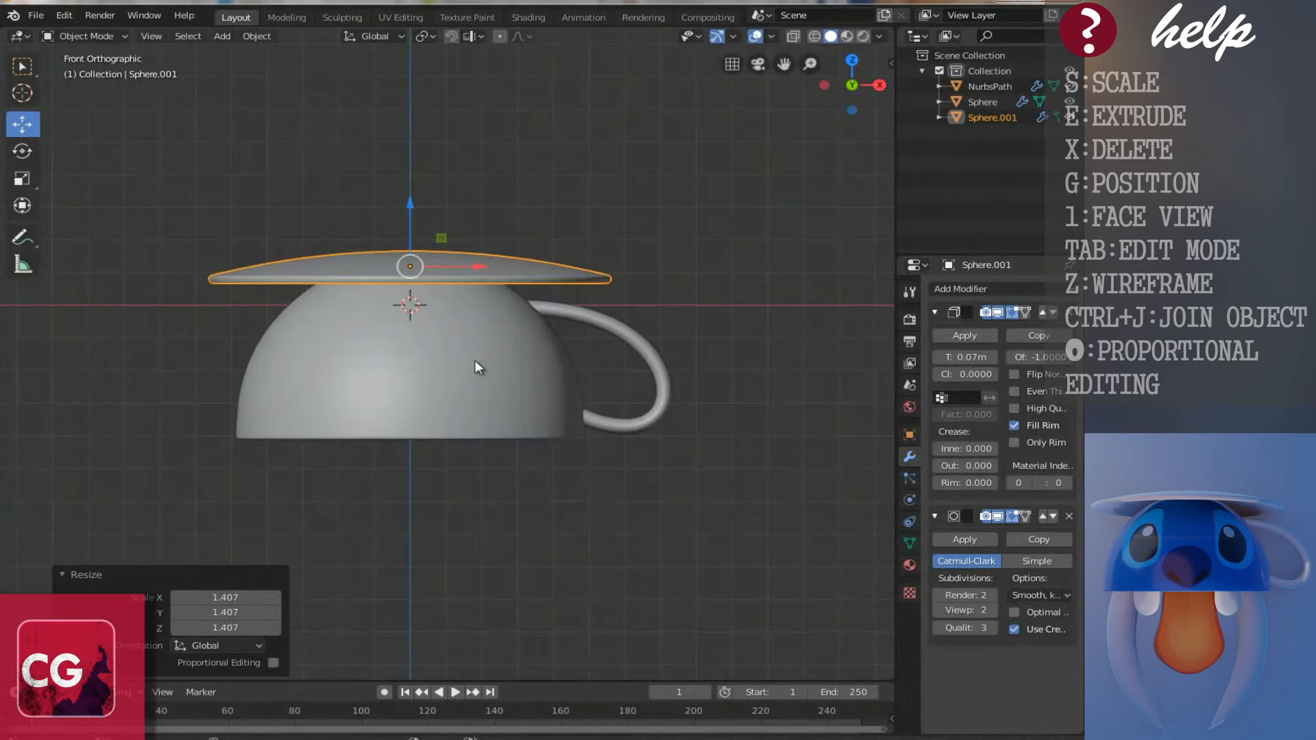
click(540, 368)
click(360, 266)
click(639, 409)
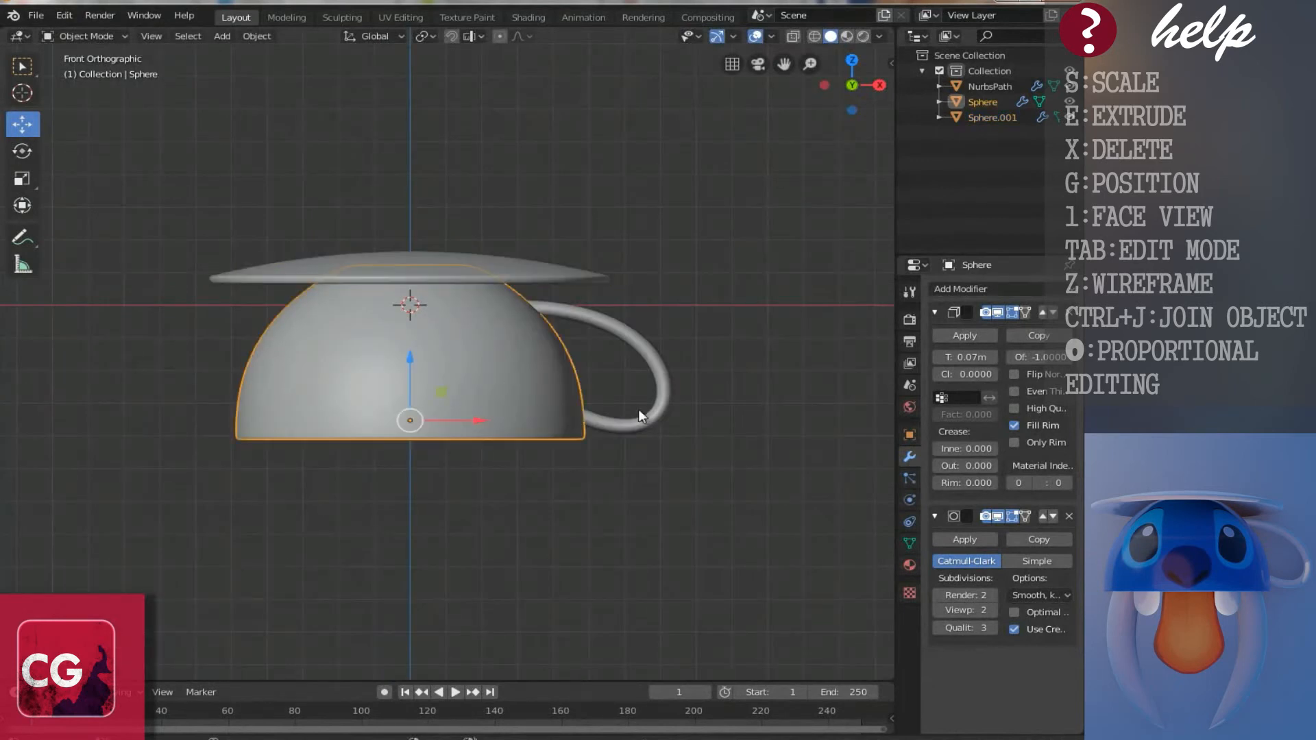
click(651, 417)
Step: Add a 2 m mesh cube and move it straight down along Z to just below the cup's rim
shift+scroll(424, 374, down, 2)
shift+scroll(424, 375, down, 2)
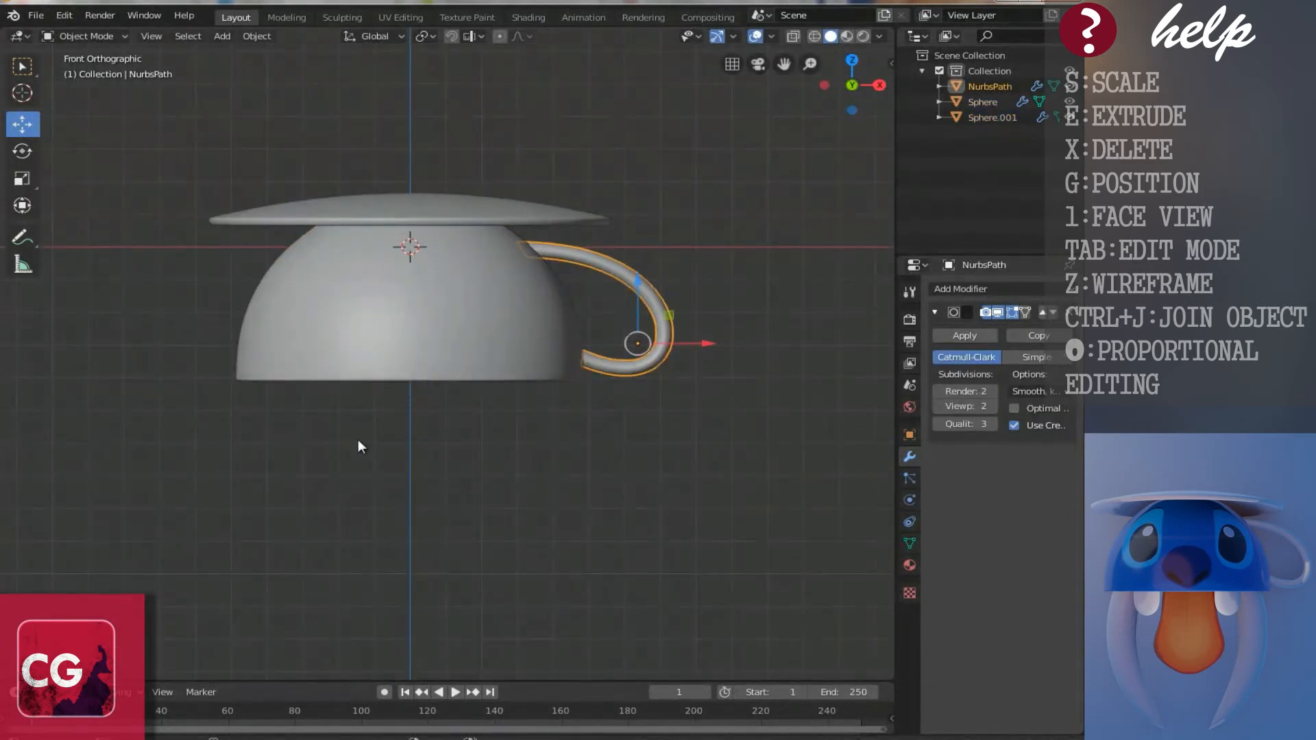
key(shift+a)
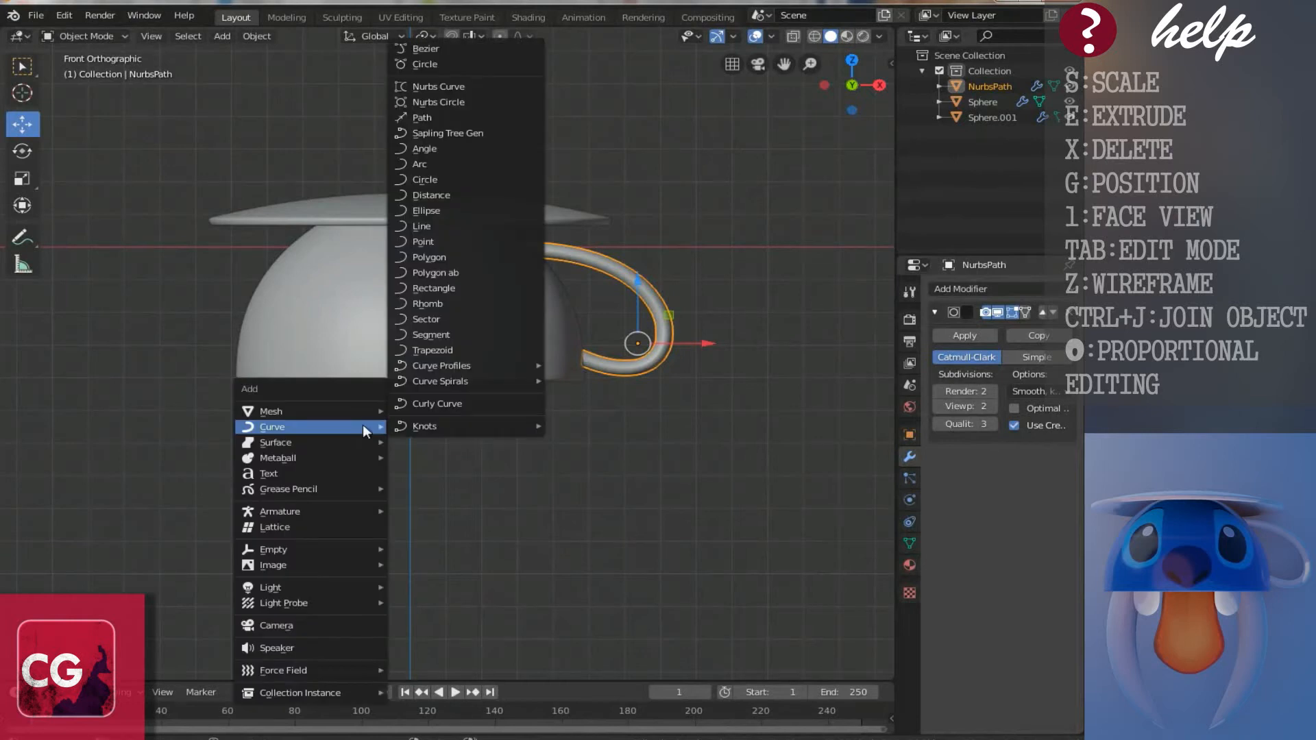
mouse_move(337, 413)
click(426, 425)
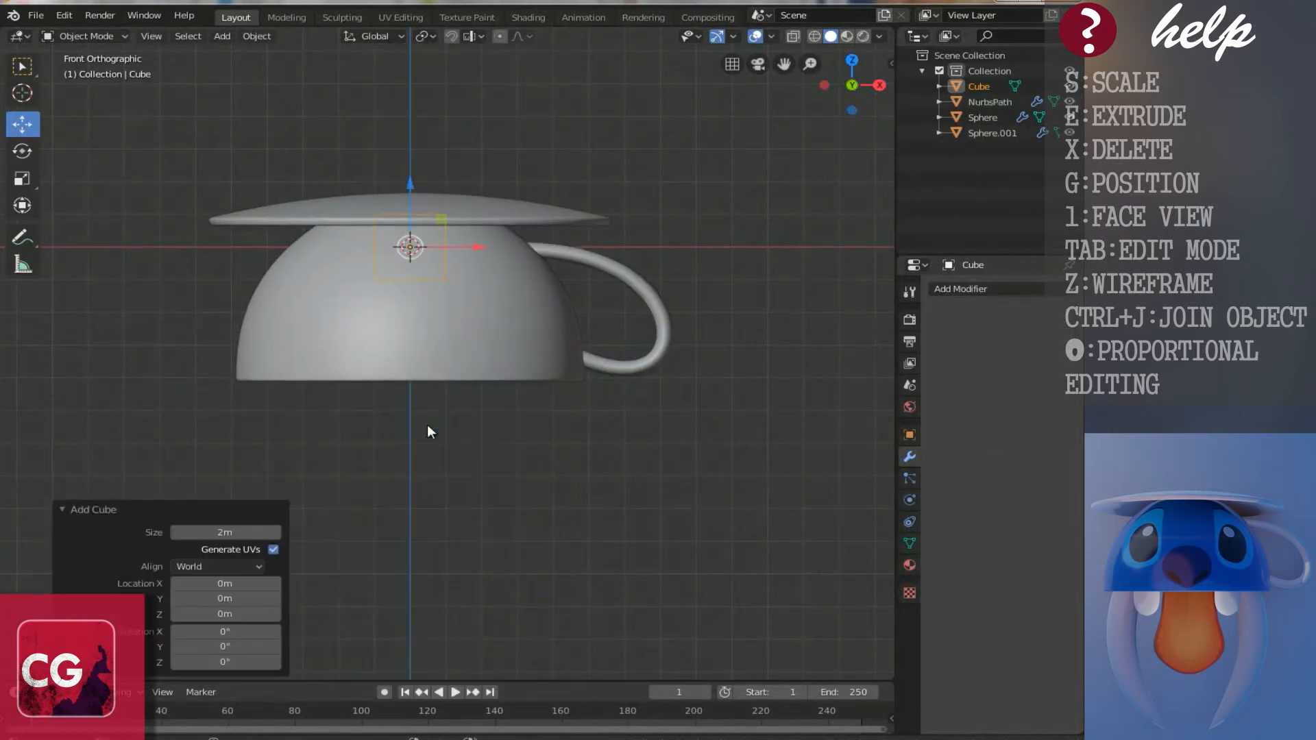
drag(409, 192, 411, 376)
Step: Cut the cube with one centred vertical and one centred horizontal edge loop, then return to Object Mode
key(Tab)
shift+scroll(406, 336, down, 3)
scroll(406, 336, up, 3)
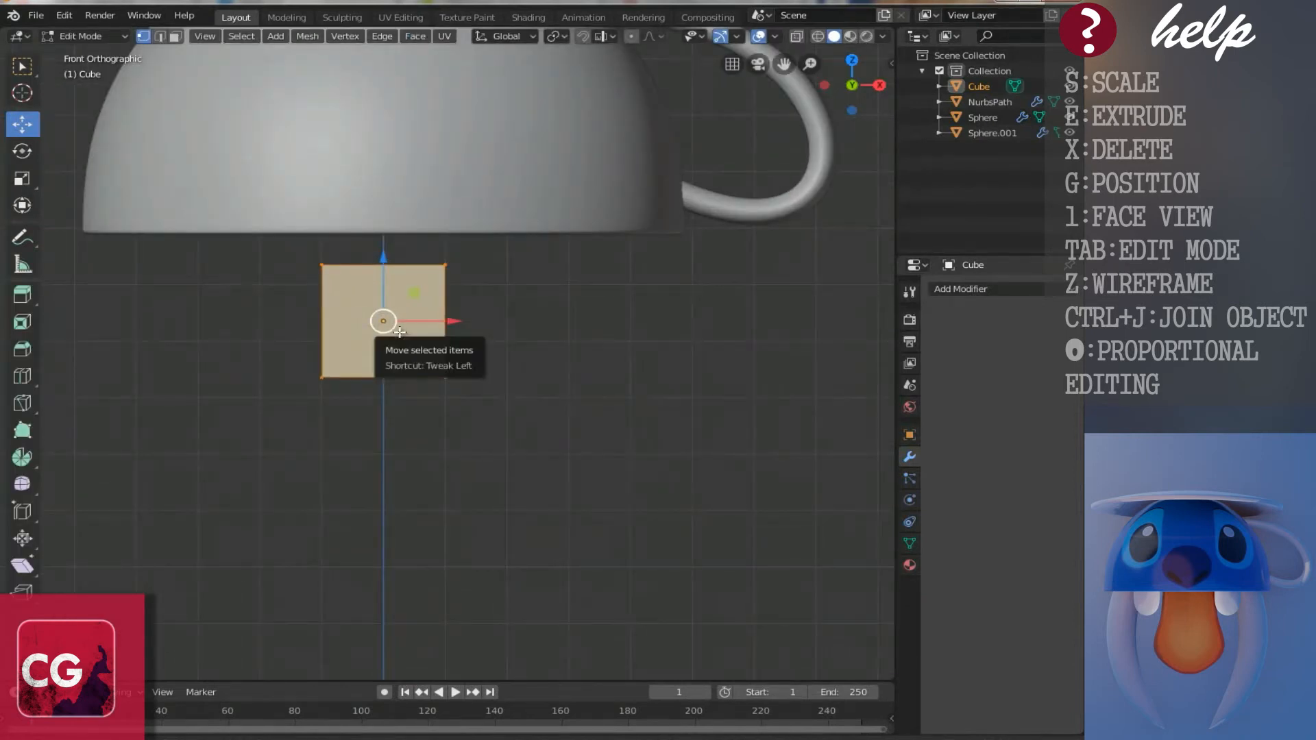
key(ctrl+r)
click(403, 294)
right_click(403, 294)
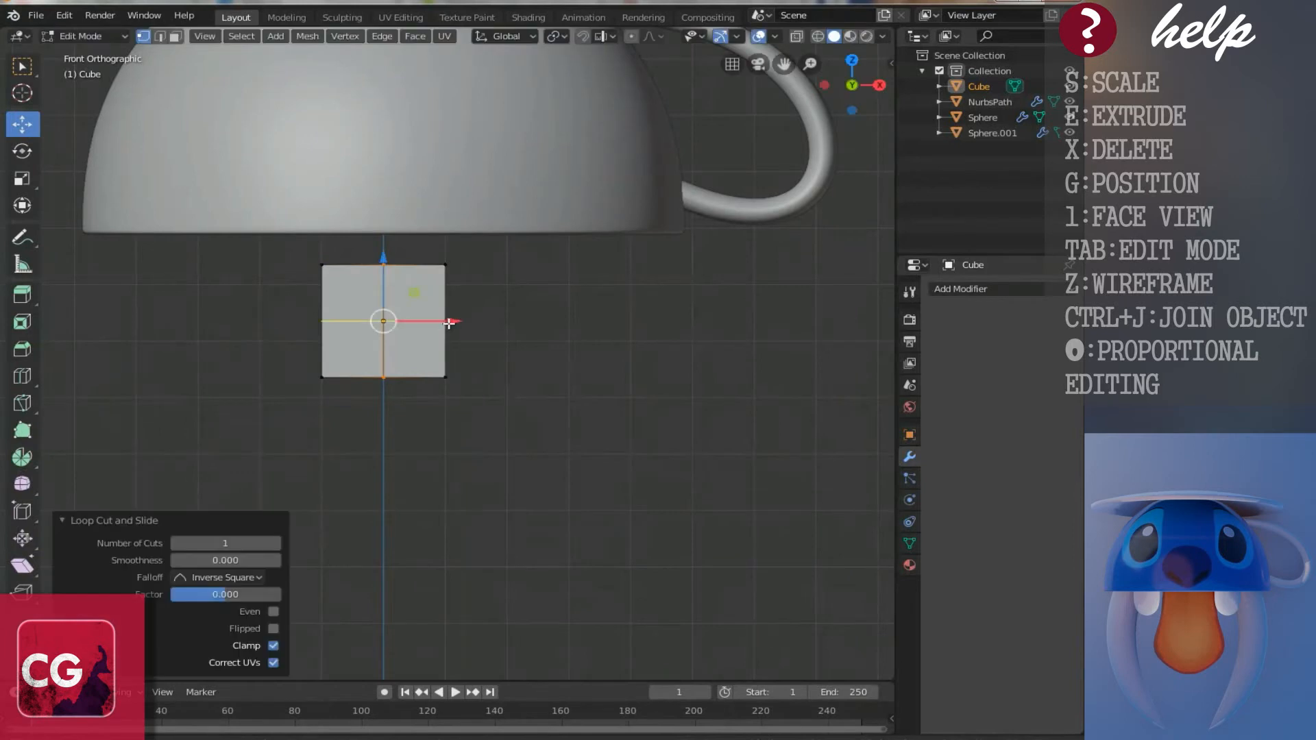
middle_drag(449, 323, 444, 346)
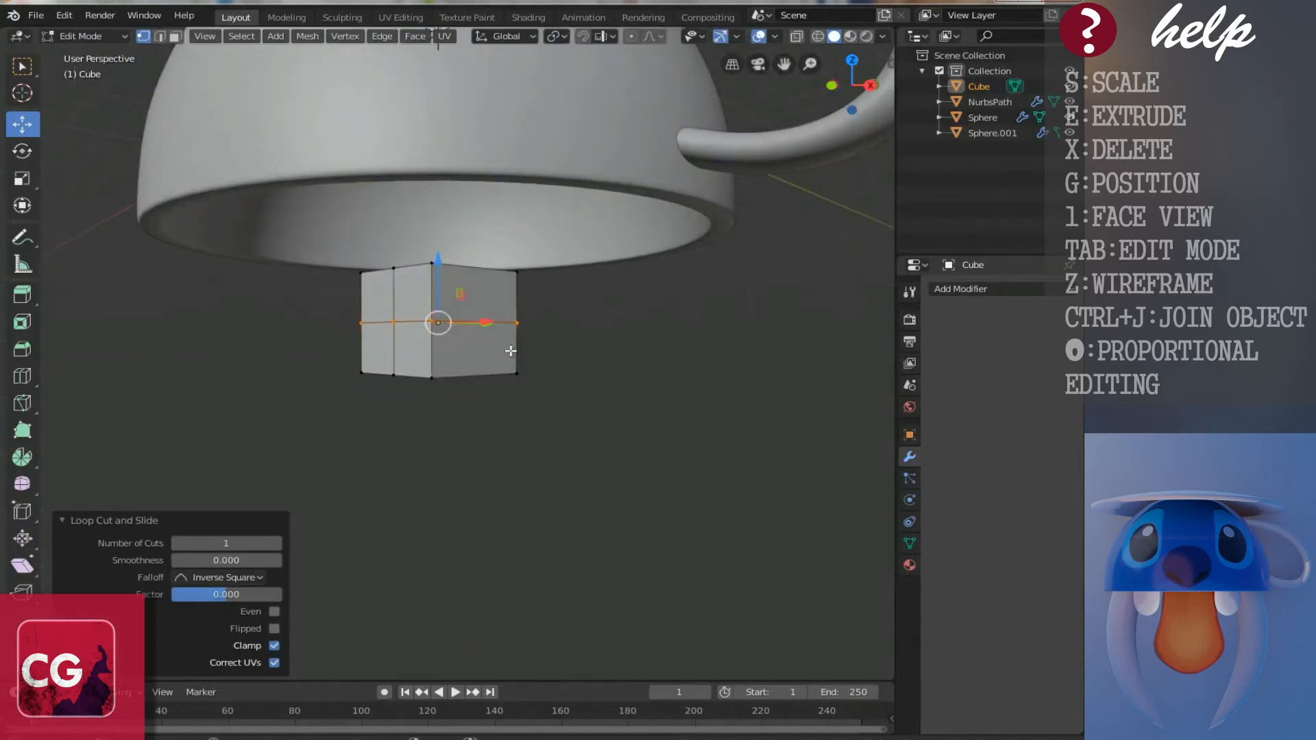
key(Tab)
Step: Scale the cube by about 0.535 along the Y axis to make it thinner
middle_drag(536, 339, 462, 357)
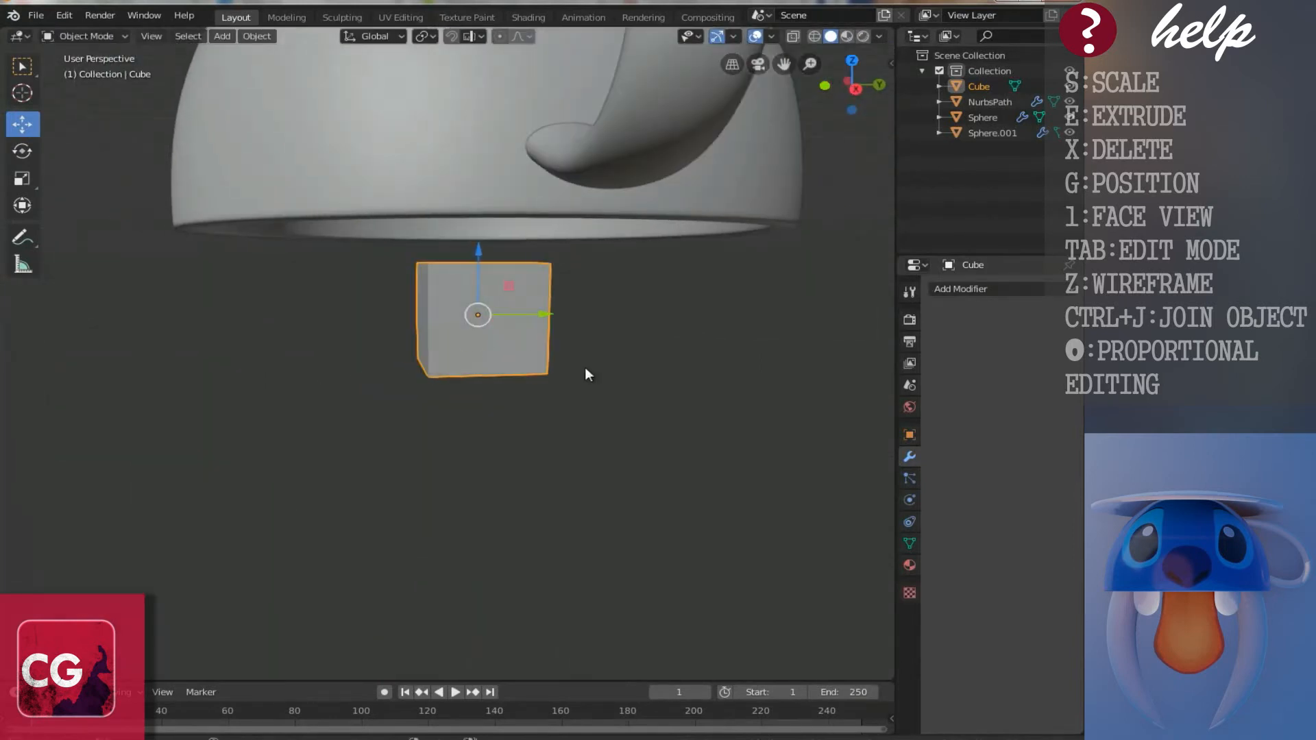
key(s)
key(y)
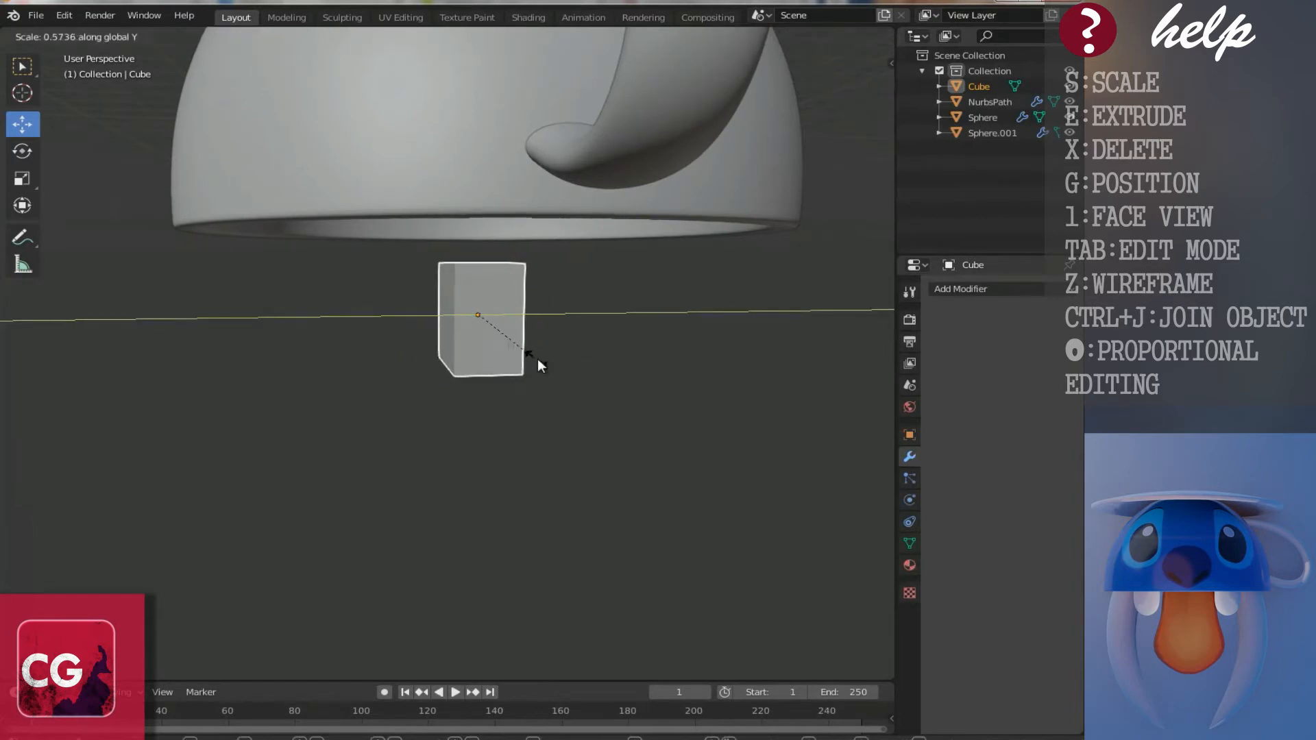
click(526, 360)
middle_drag(526, 359, 500, 335)
Step: Add a Subdivision Surface modifier to the cube with viewport subdivisions set to 2
click(1006, 289)
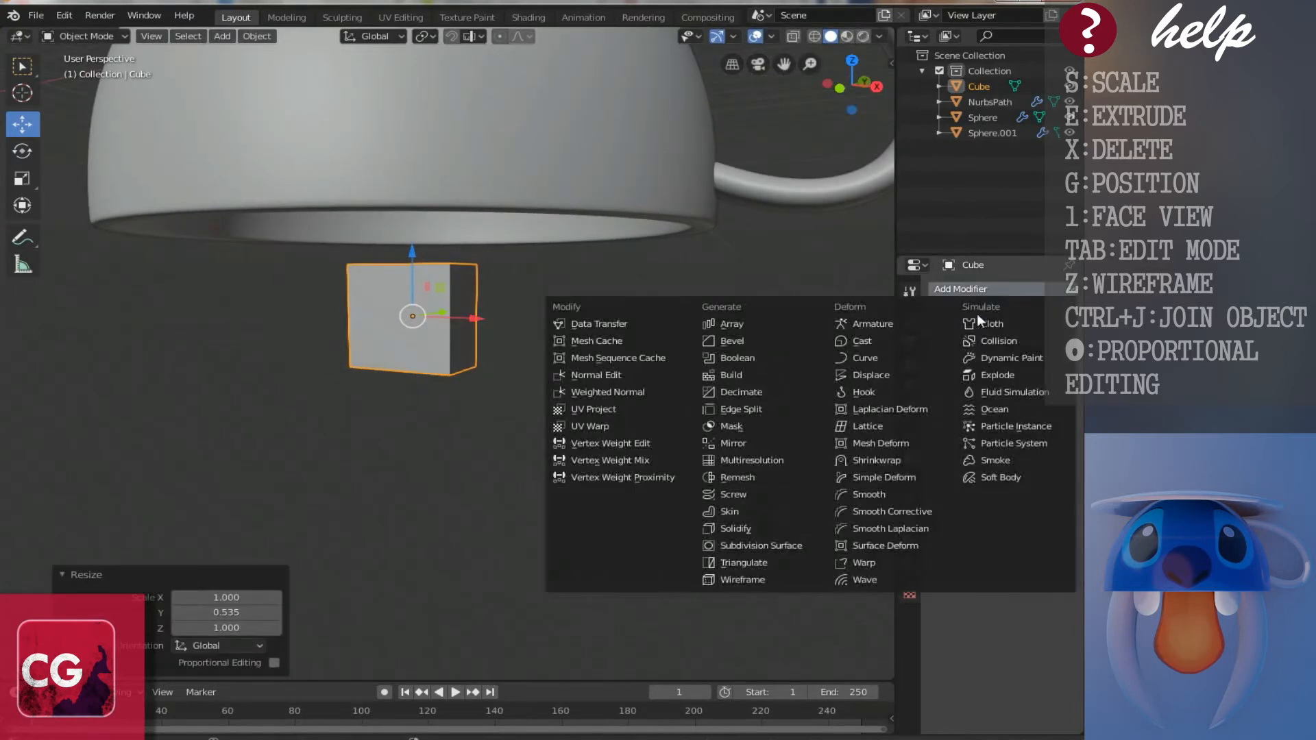
click(801, 546)
click(994, 406)
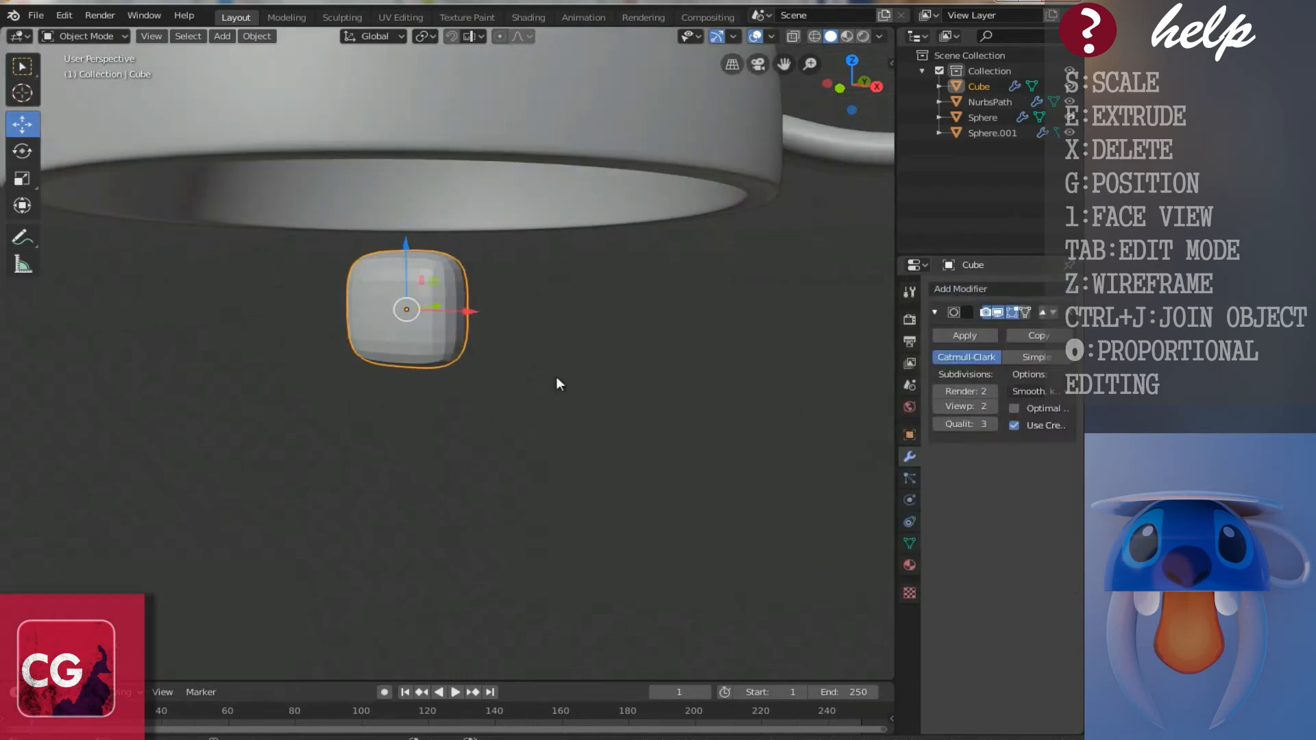
Step: Select the four corner vertices of the cube's middle horizontal loop and move them up about 0.545 m along Z
key(Tab)
scroll(411, 299, up, 3)
middle_drag(417, 299, 447, 296)
scroll(444, 293, up, 1)
scroll(444, 295, up, 1)
click(545, 303)
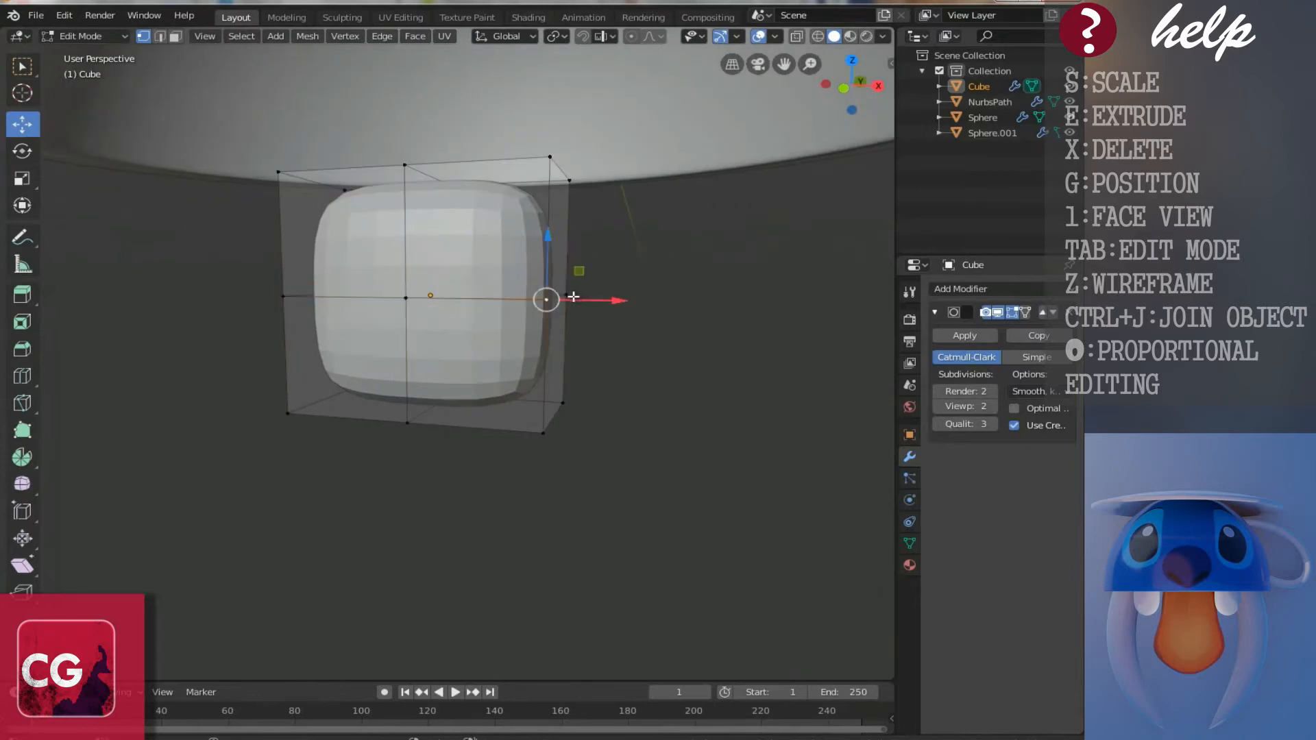
middle_drag(329, 309, 504, 310)
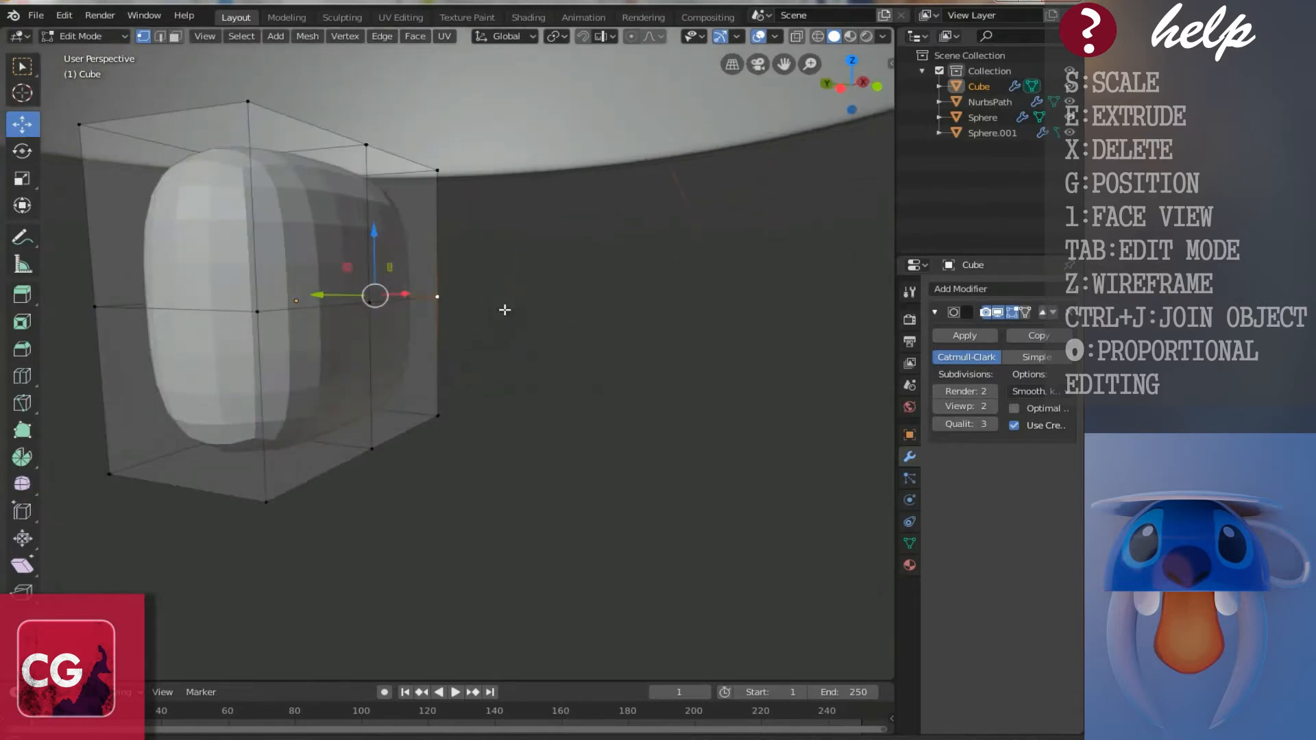
shift+click(258, 314)
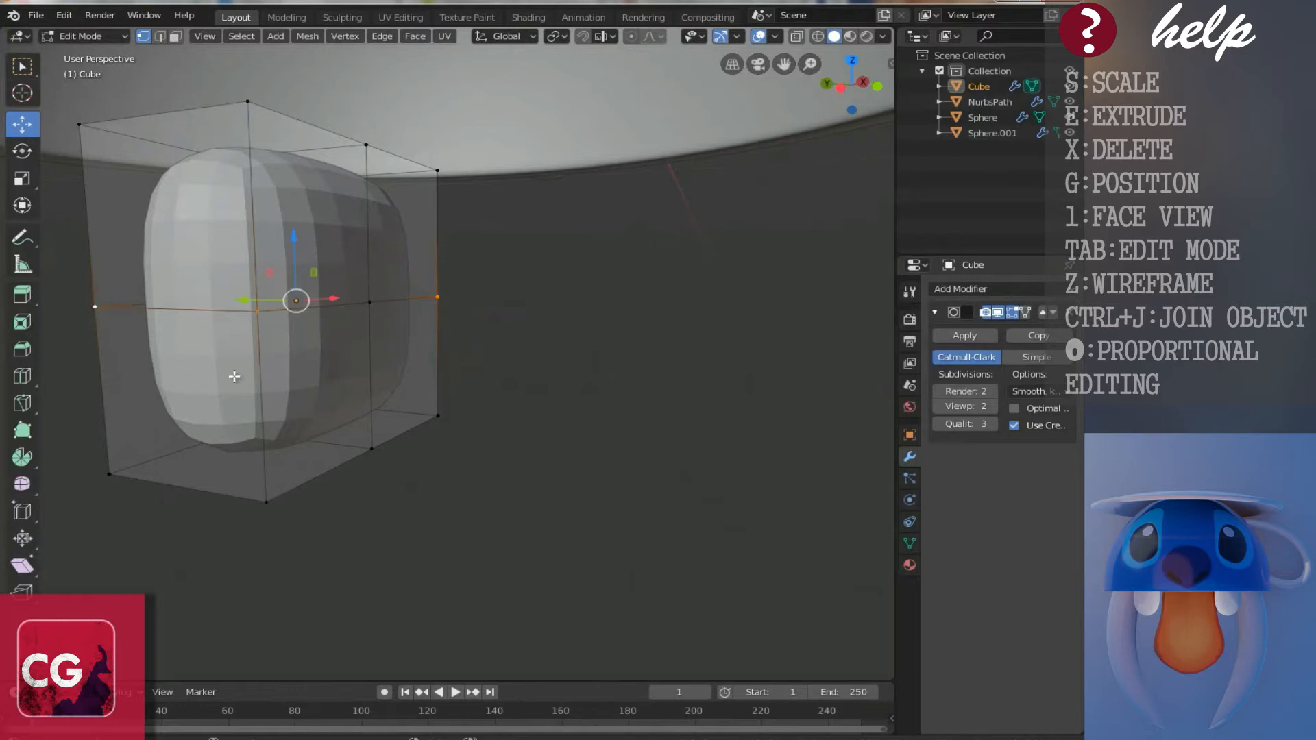
middle_drag(234, 378, 342, 399)
key(g)
key(z)
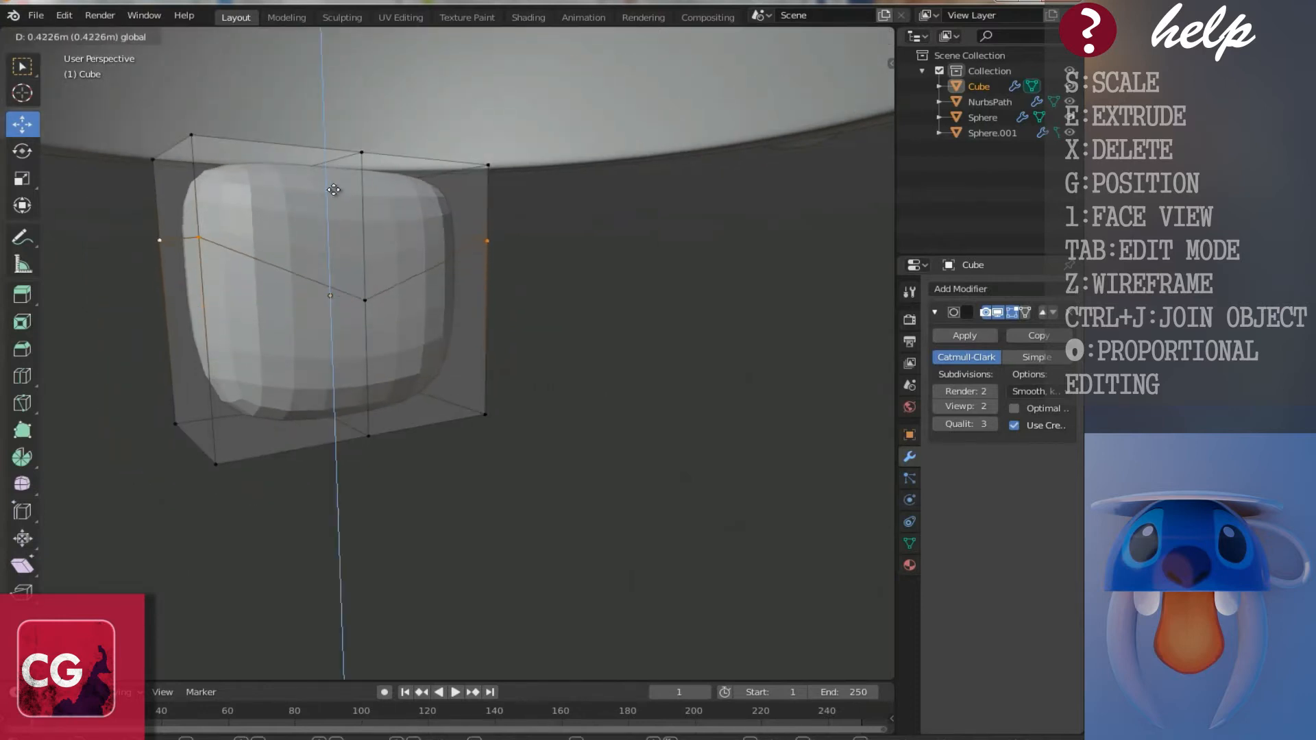
click(336, 179)
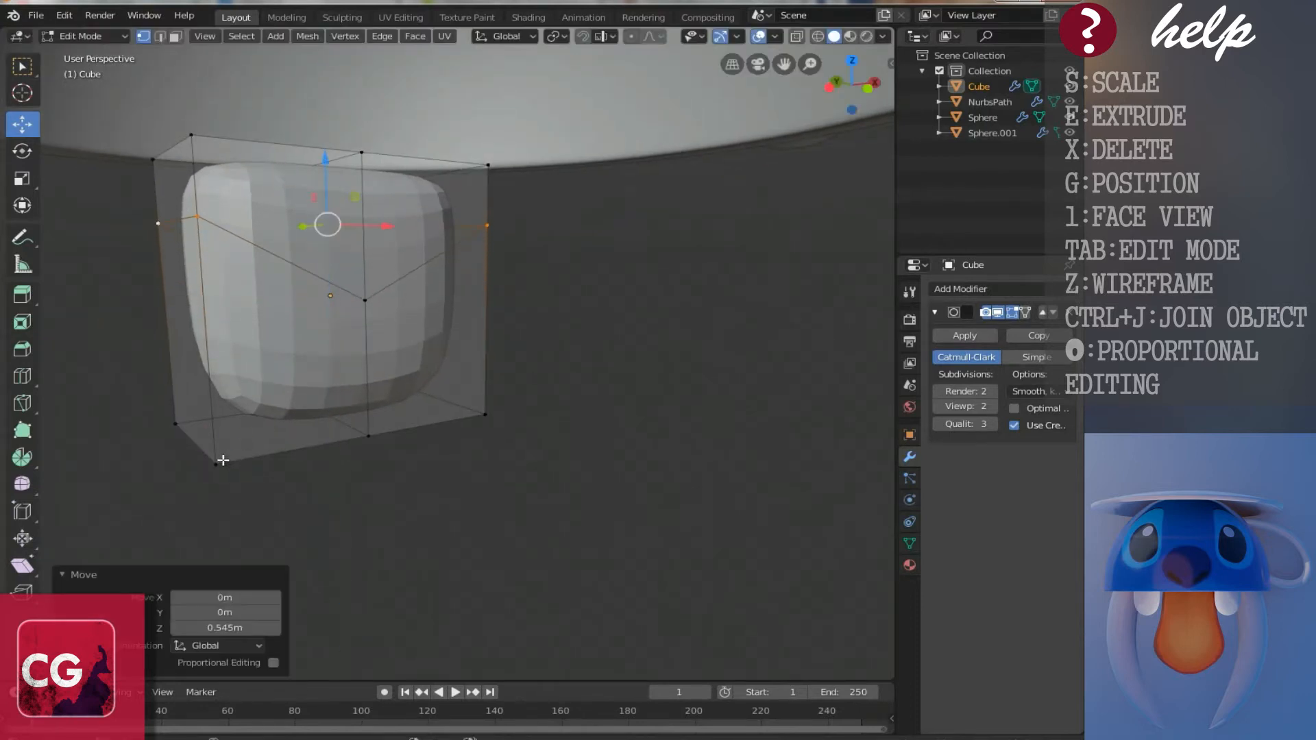
Step: Select the four bottom corner vertices of the cube
click(217, 462)
shift+click(543, 451)
shift+click(665, 435)
middle_drag(336, 370, 434, 377)
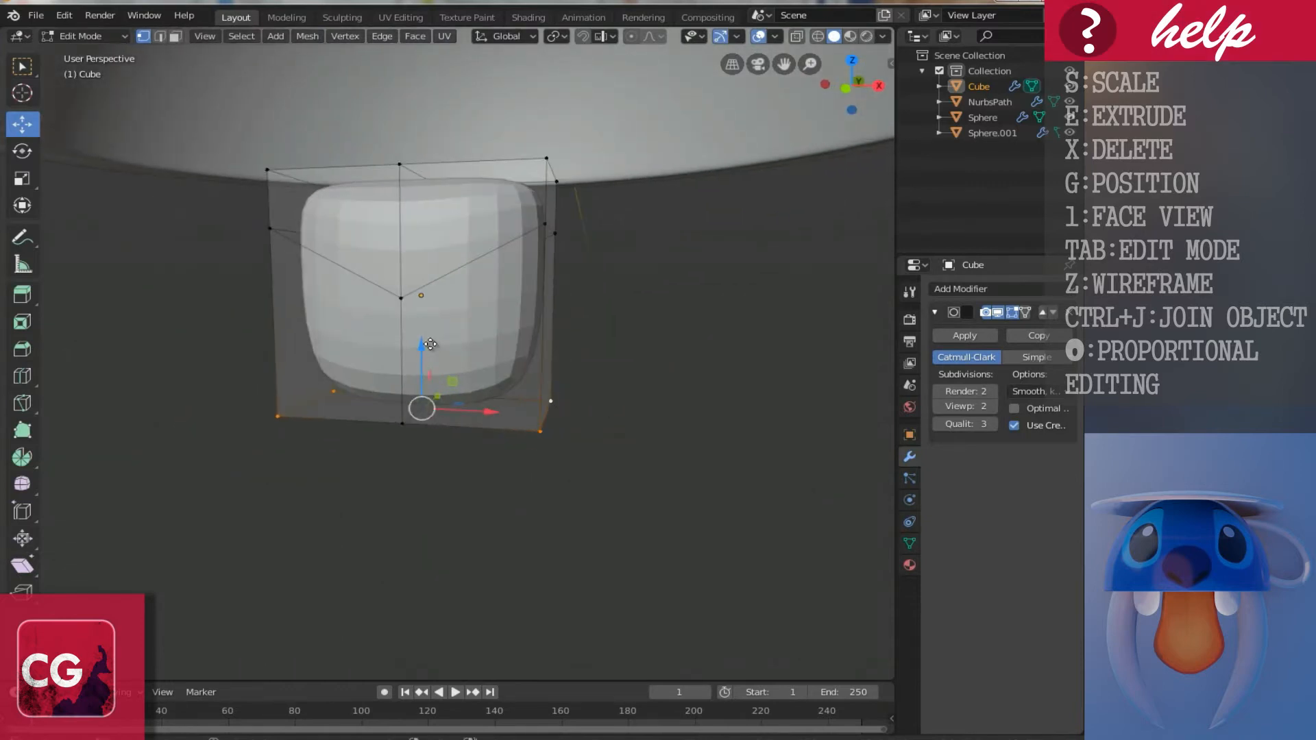
key(g)
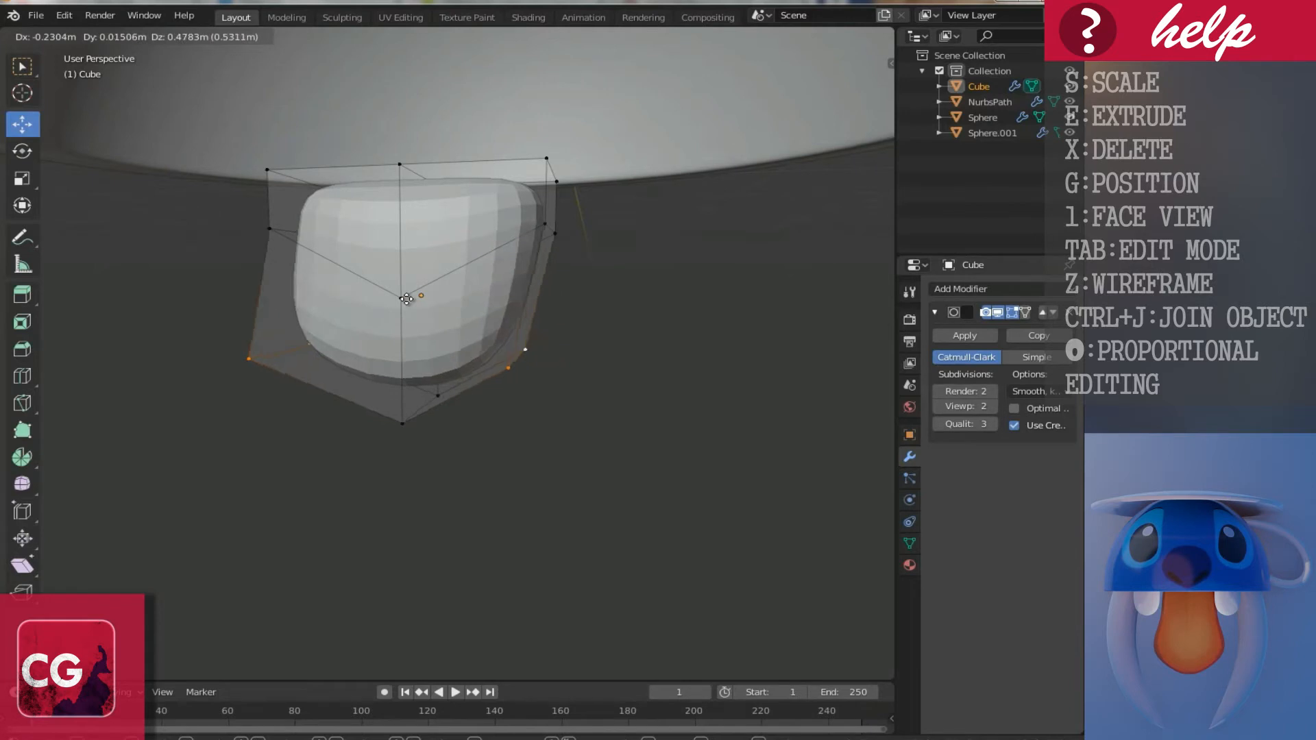
click(414, 301)
key(ctrl+z)
Step: Move the selected bottom corners up about 0.488 m along Z, return to Object Mode and shade the cube smooth
drag(418, 342, 421, 292)
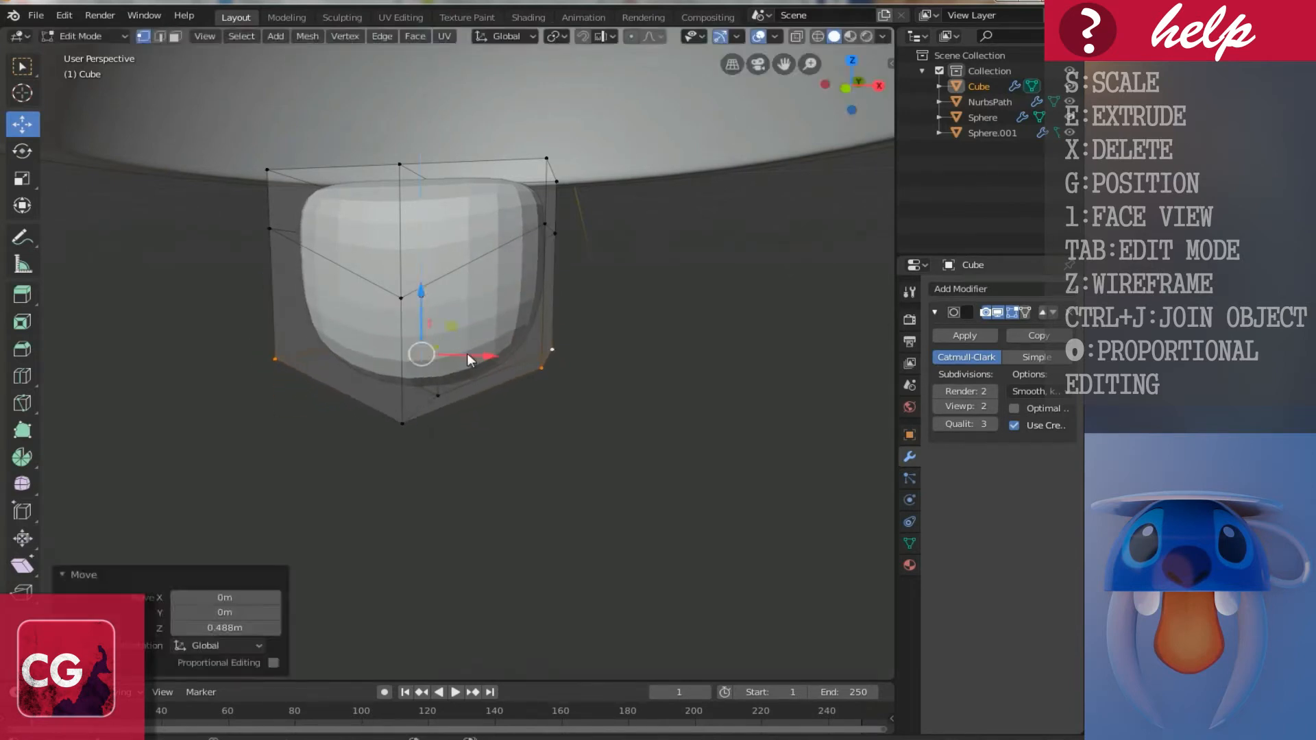
key(Tab)
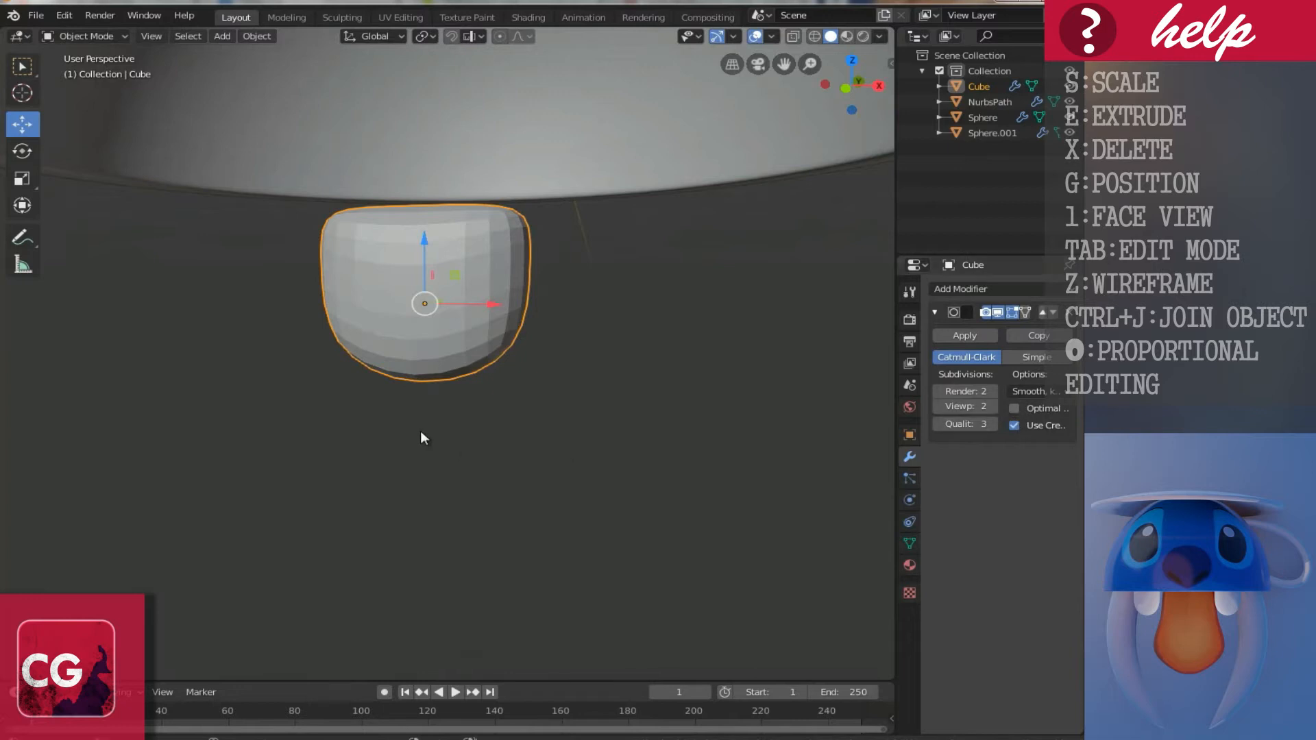
right_click(421, 431)
click(419, 427)
scroll(459, 376, down, 2)
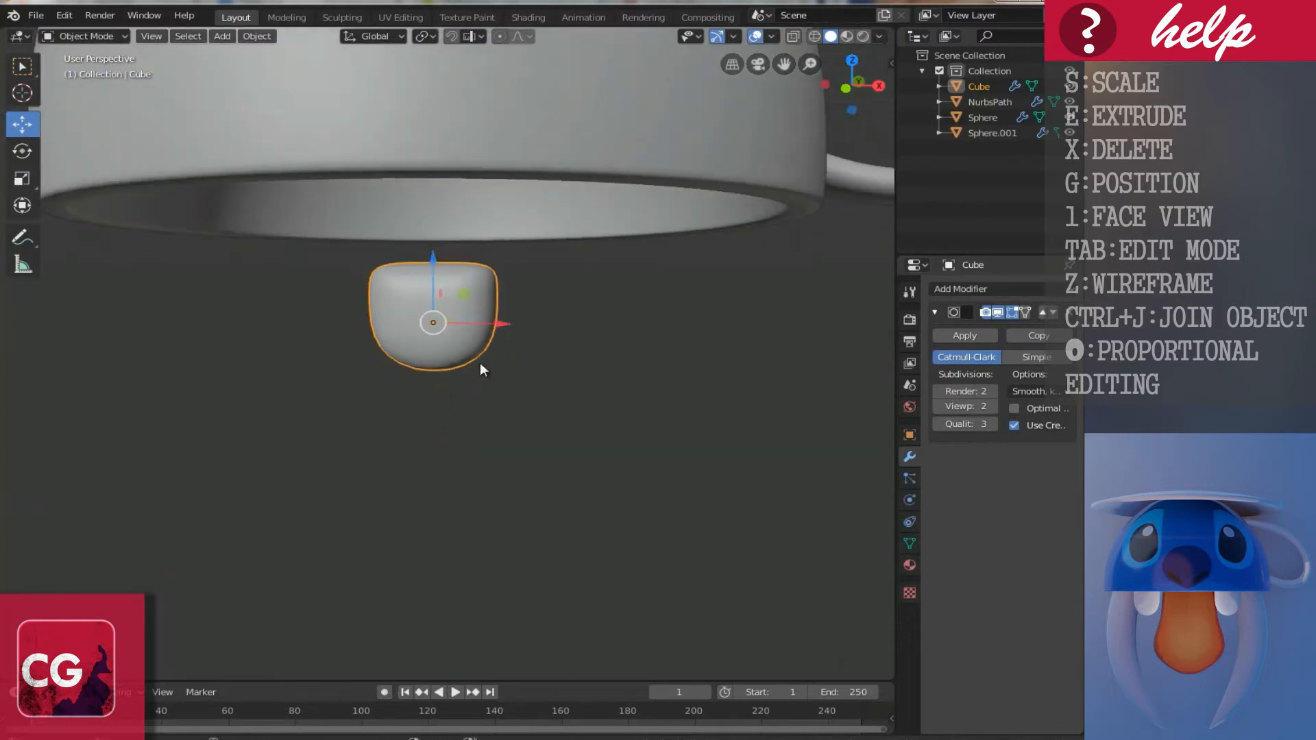
Step: Scale the rounded cube by about 0.813 along the Y axis and 0.893 along the X axis
middle_drag(481, 364, 322, 376)
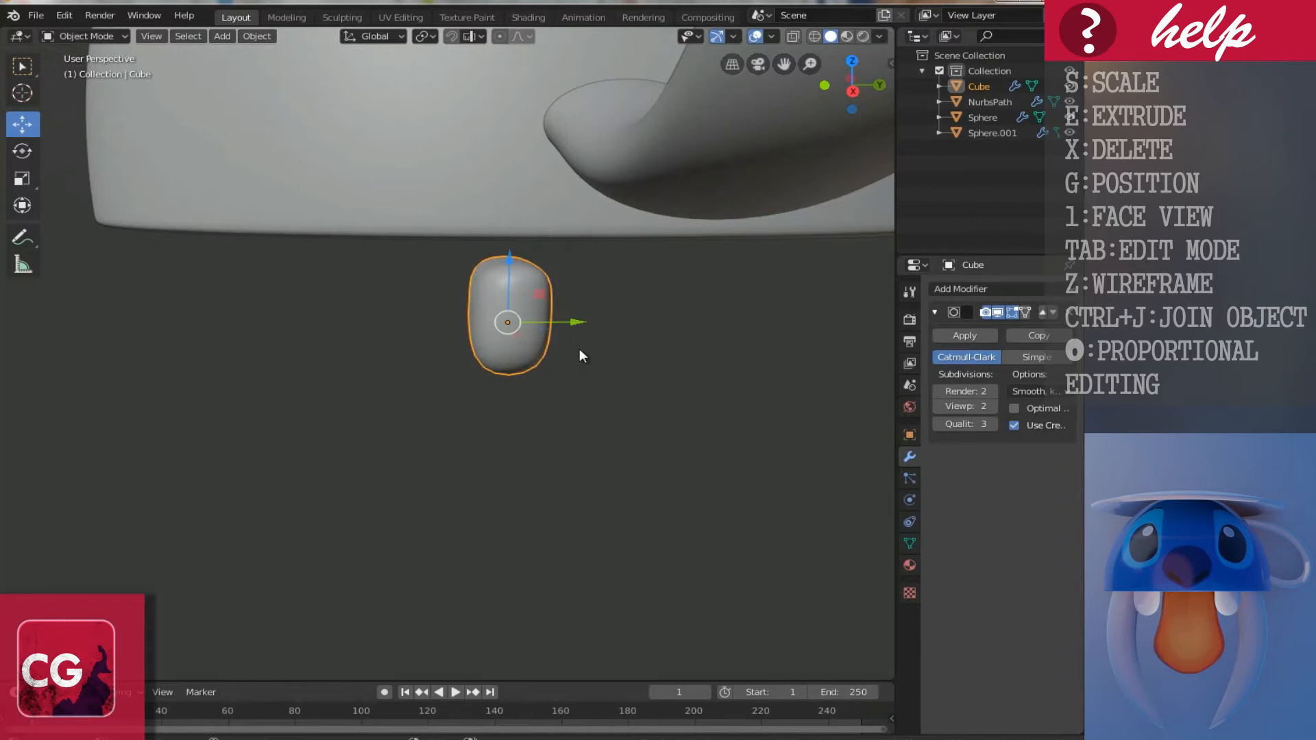
key(s)
key(y)
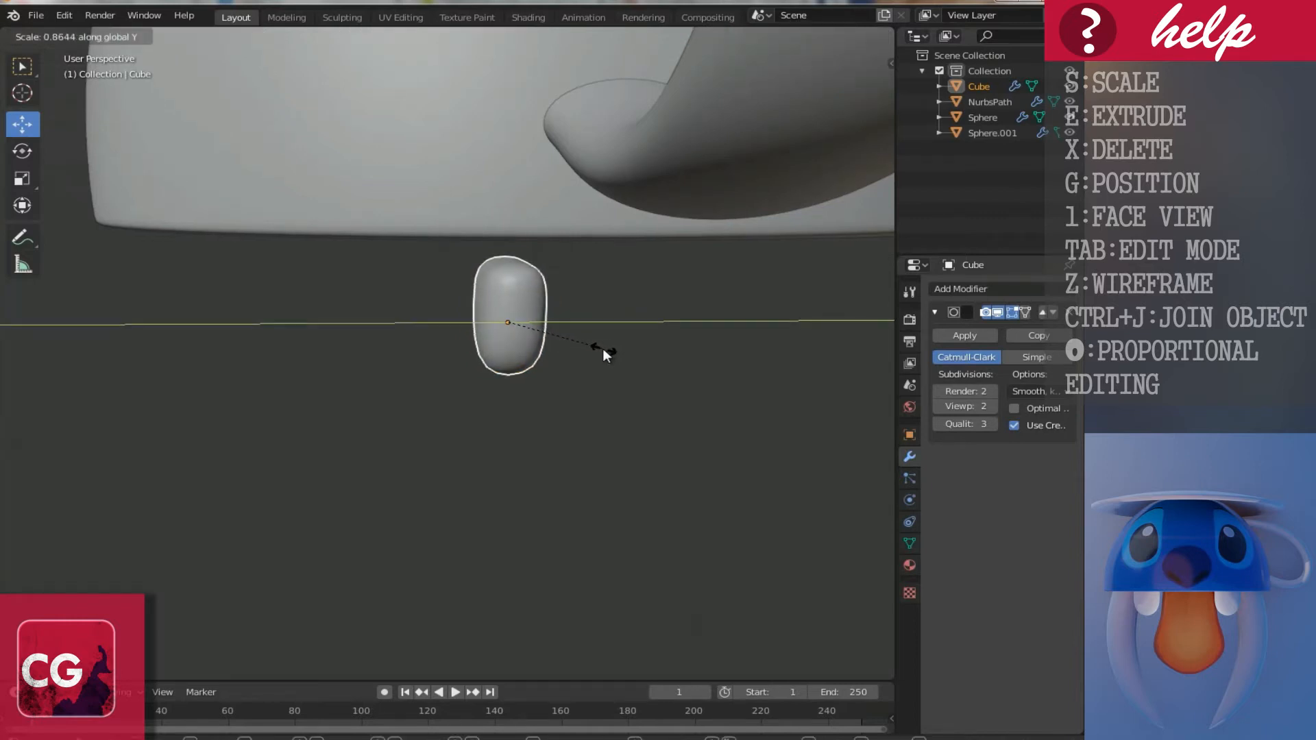
click(603, 348)
middle_drag(590, 358, 555, 358)
key(s)
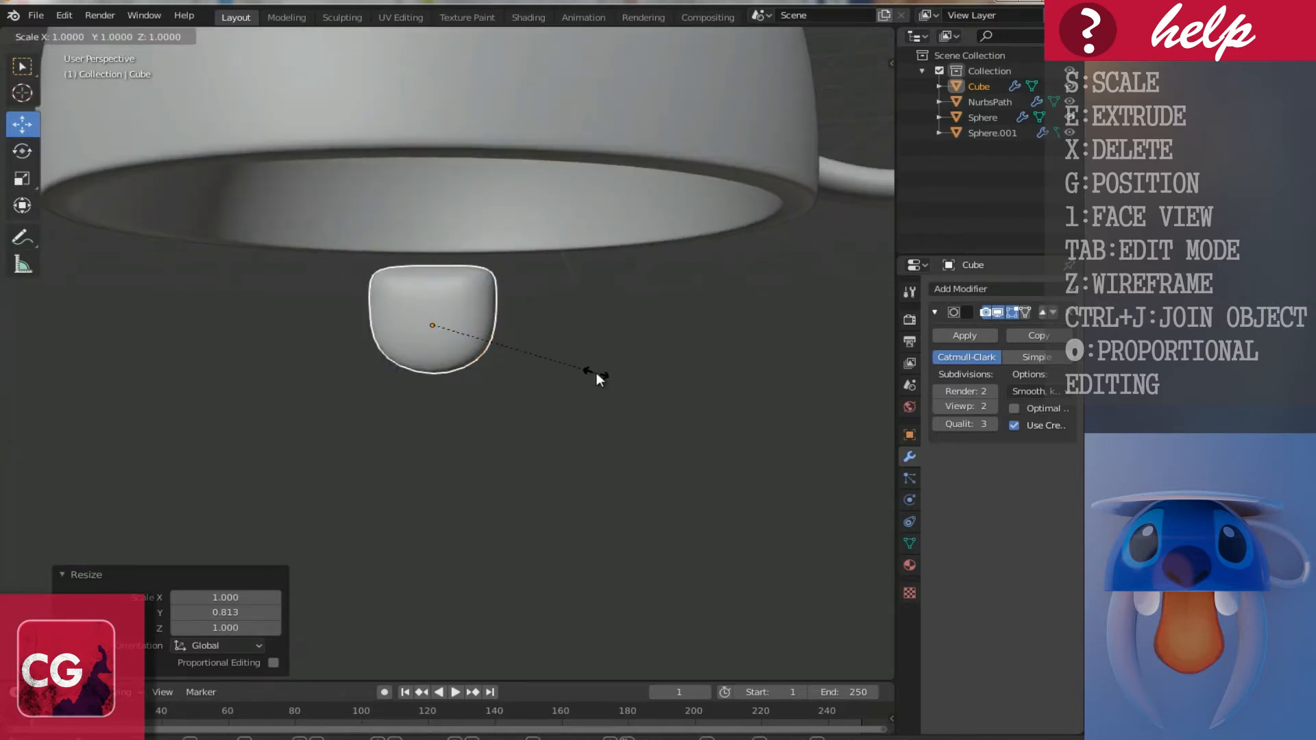
key(x)
click(576, 376)
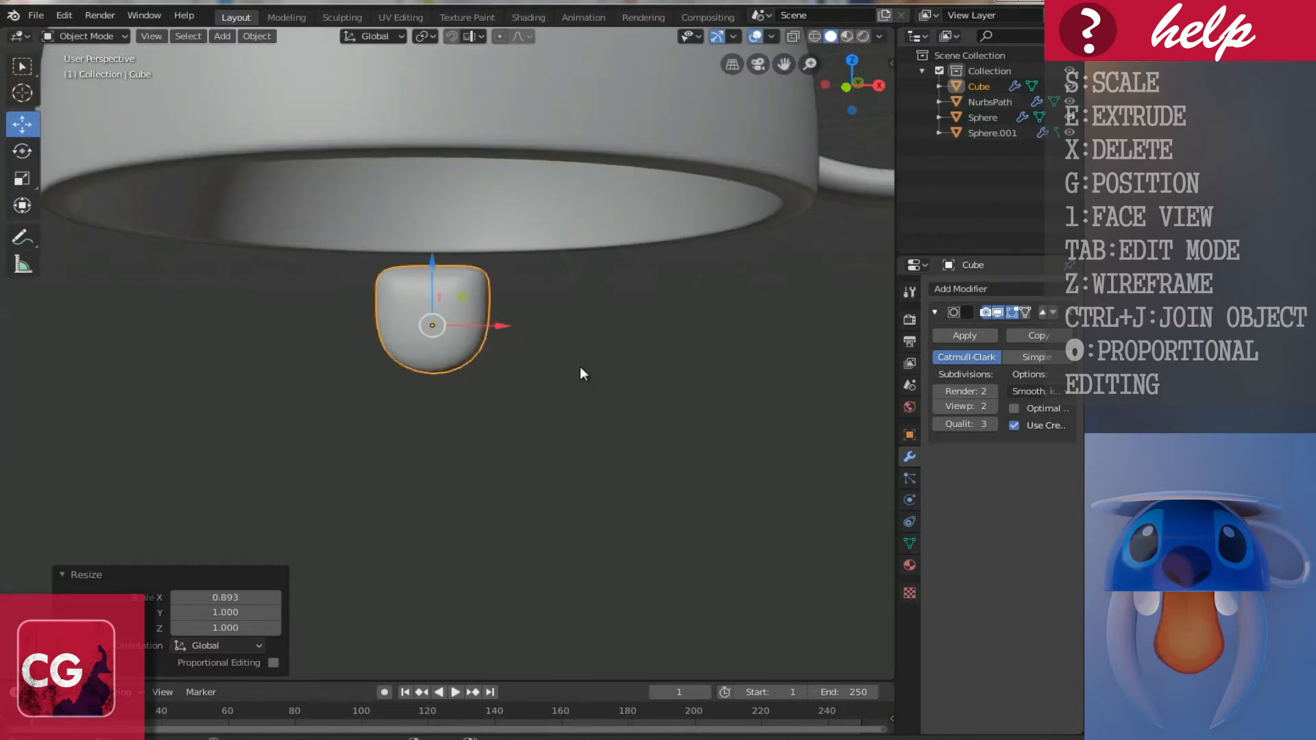
Step: Move the tooth about -3.84 m along Y towards the cup's front rim, and raise it about 1.02 m with a -0.0686 m Y shift
key(KP_3)
shift+middle_drag(569, 347, 614, 329)
key(g)
key(y)
click(334, 327)
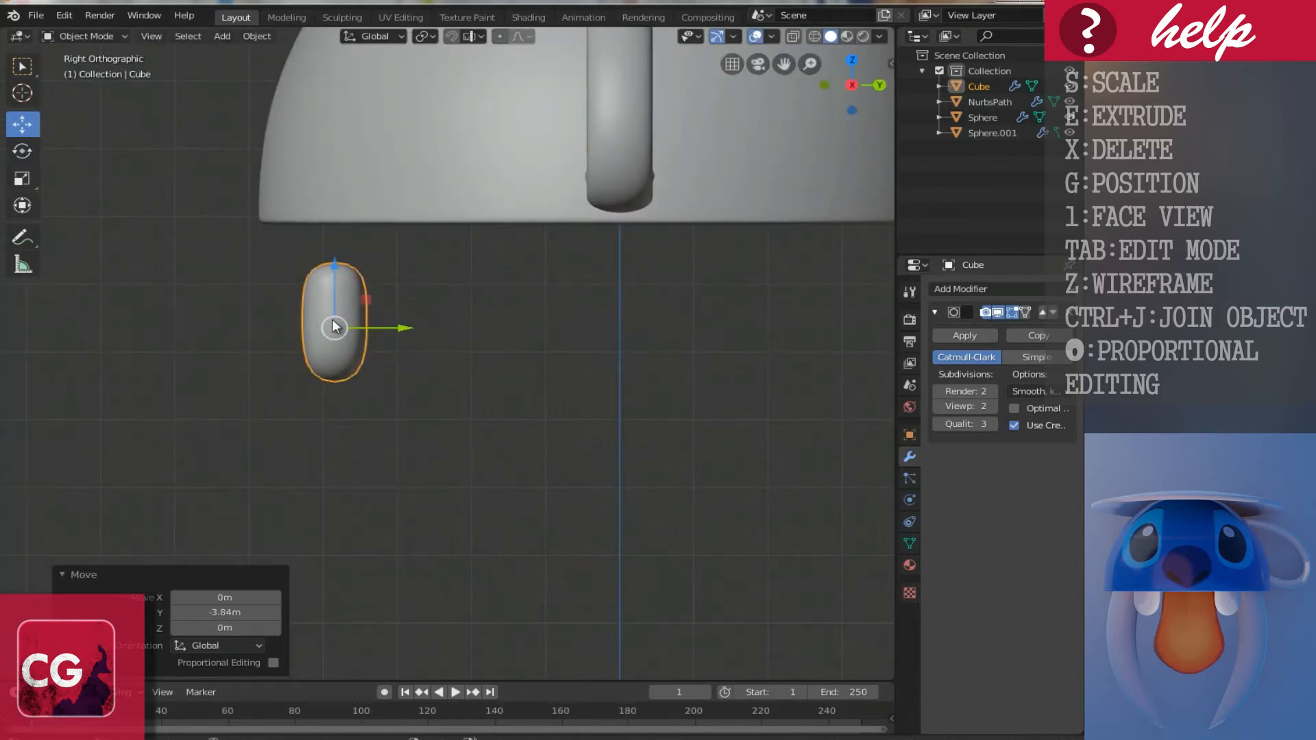
key(g)
click(300, 256)
middle_drag(300, 257, 487, 357)
Step: Move the tooth about 2.2 m along X and rotate it about -151° around the Z axis to follow the rim
key(KP_1)
key(g)
key(x)
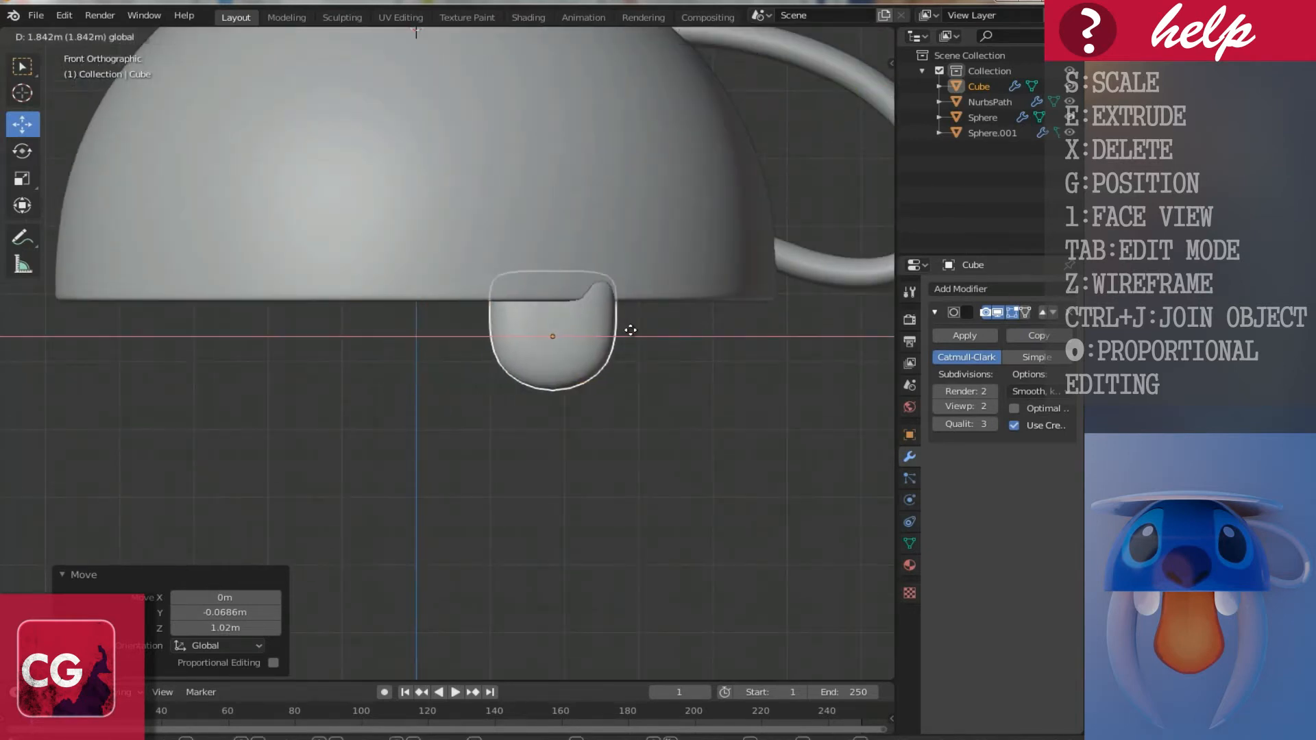
click(655, 368)
key(r)
key(z)
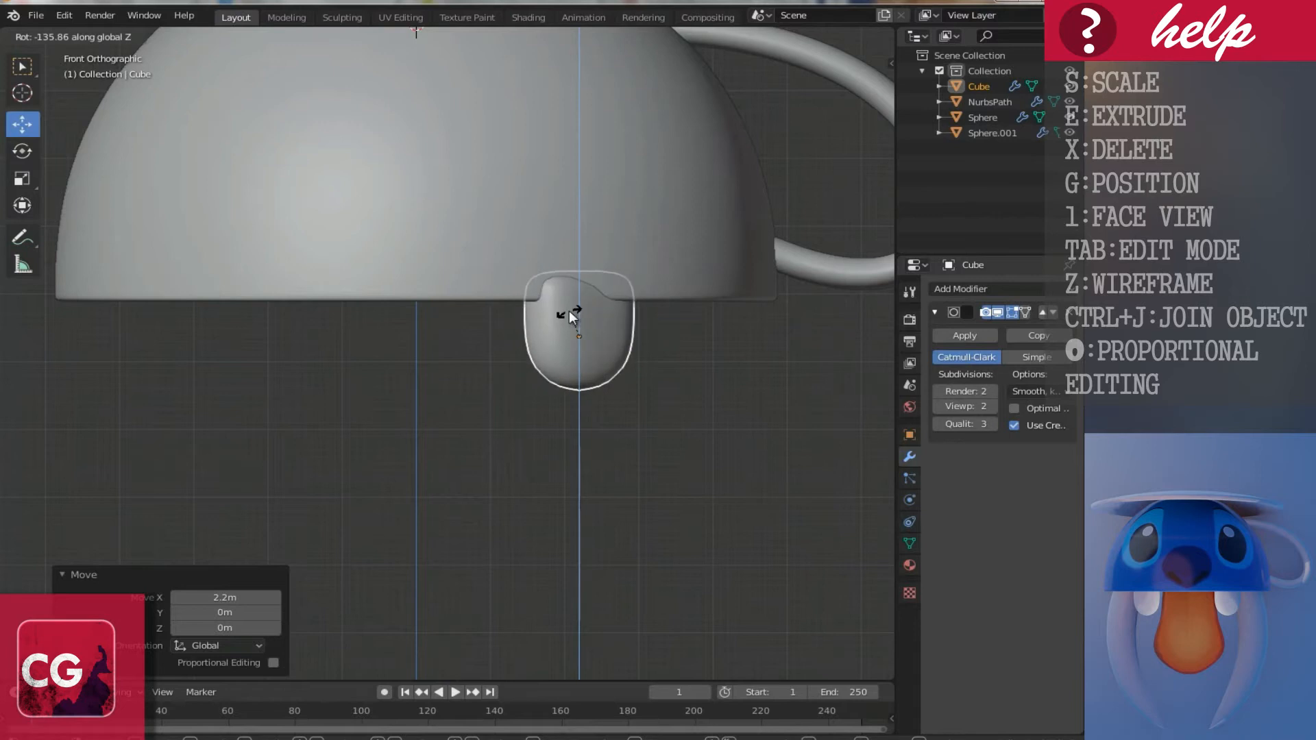
click(561, 315)
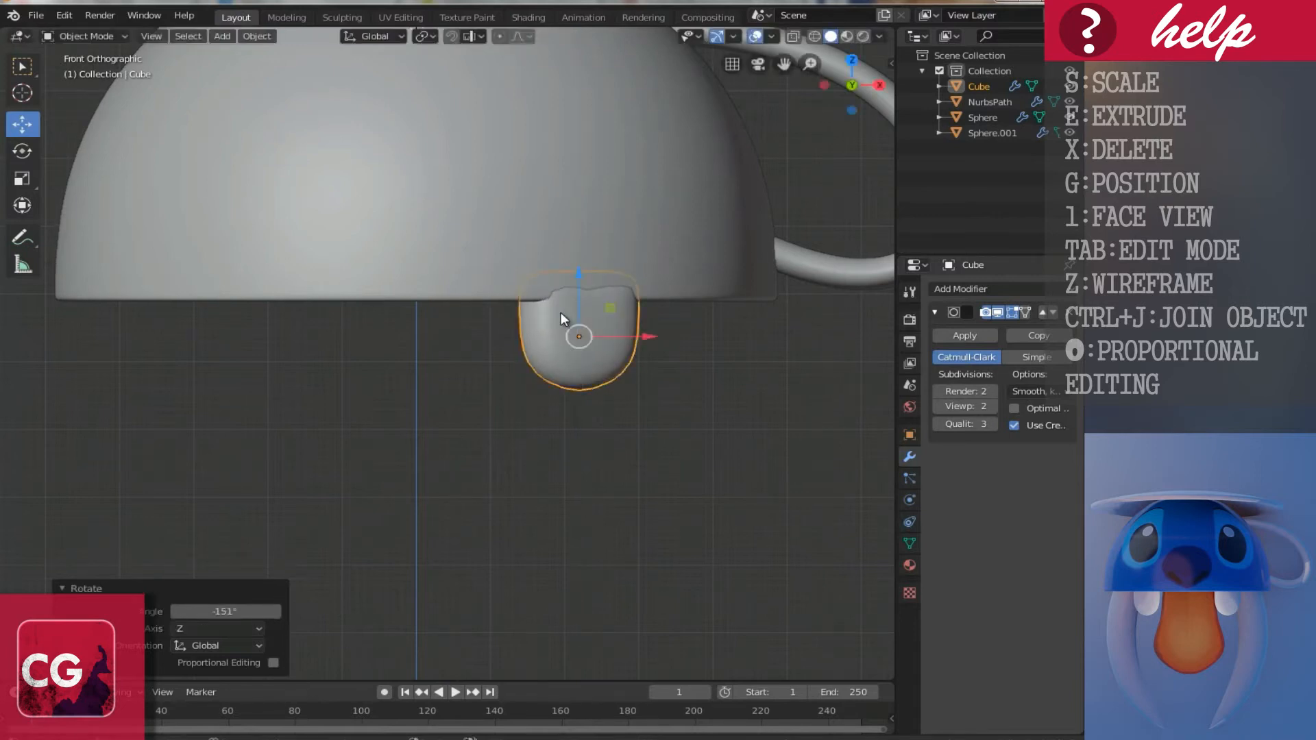
Step: Move the tooth about 0.217 m along Y, inward from the cup's front rim
key(KP_3)
key(g)
key(y)
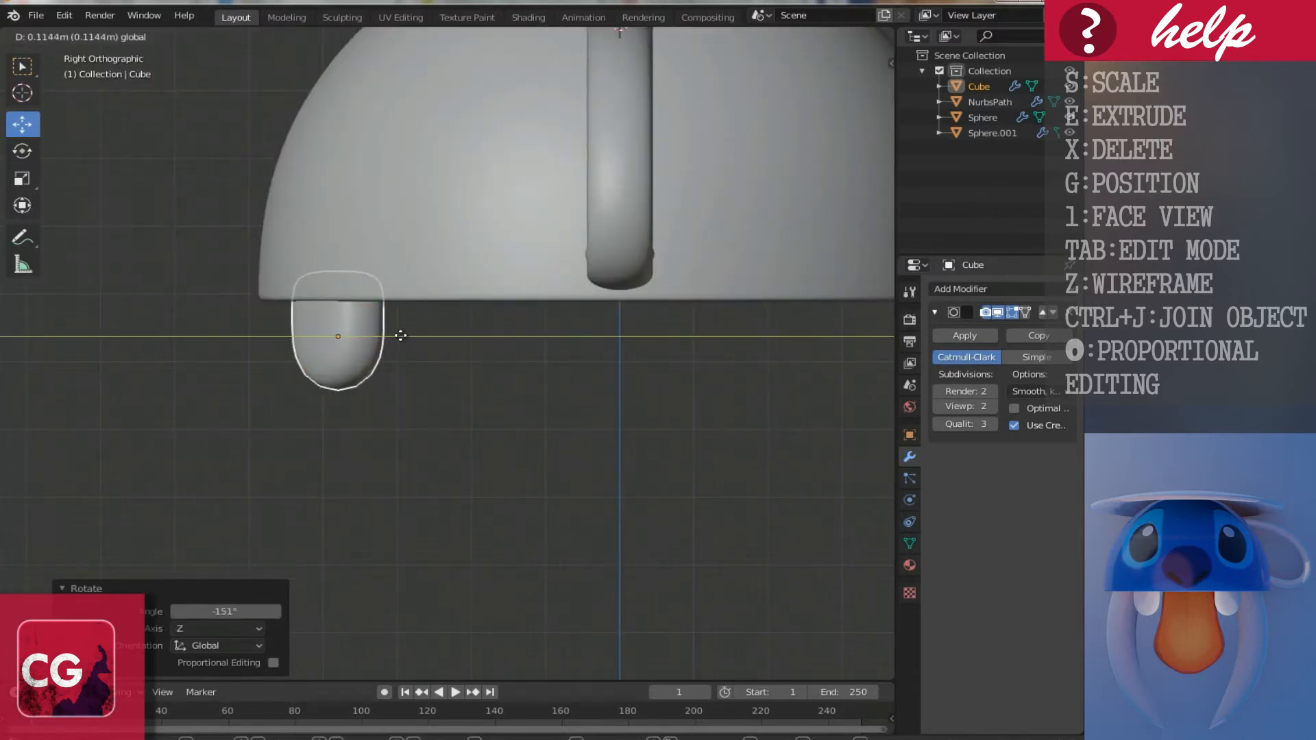
click(401, 326)
Step: Scale the tooth by about 0.597 along Y and move it about 0.127 m along Y inside the cup wall
middle_drag(401, 326, 378, 237)
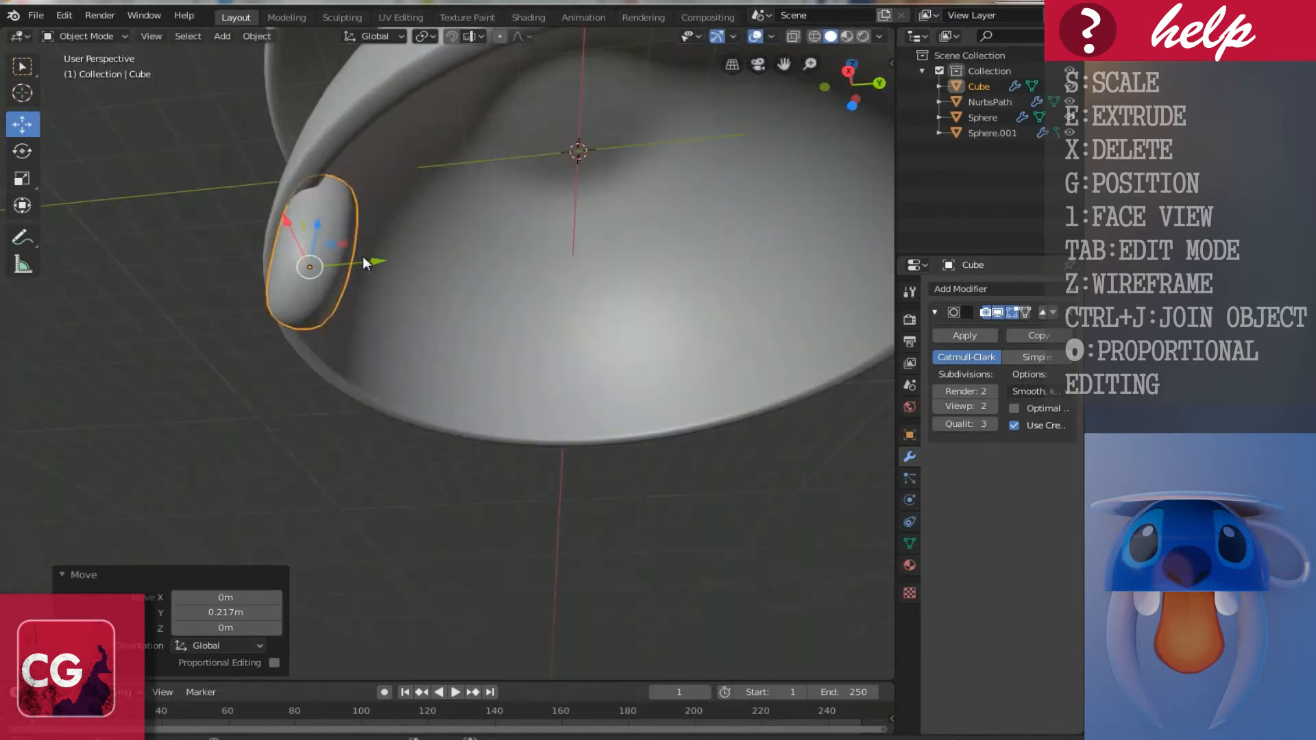
key(s)
key(y)
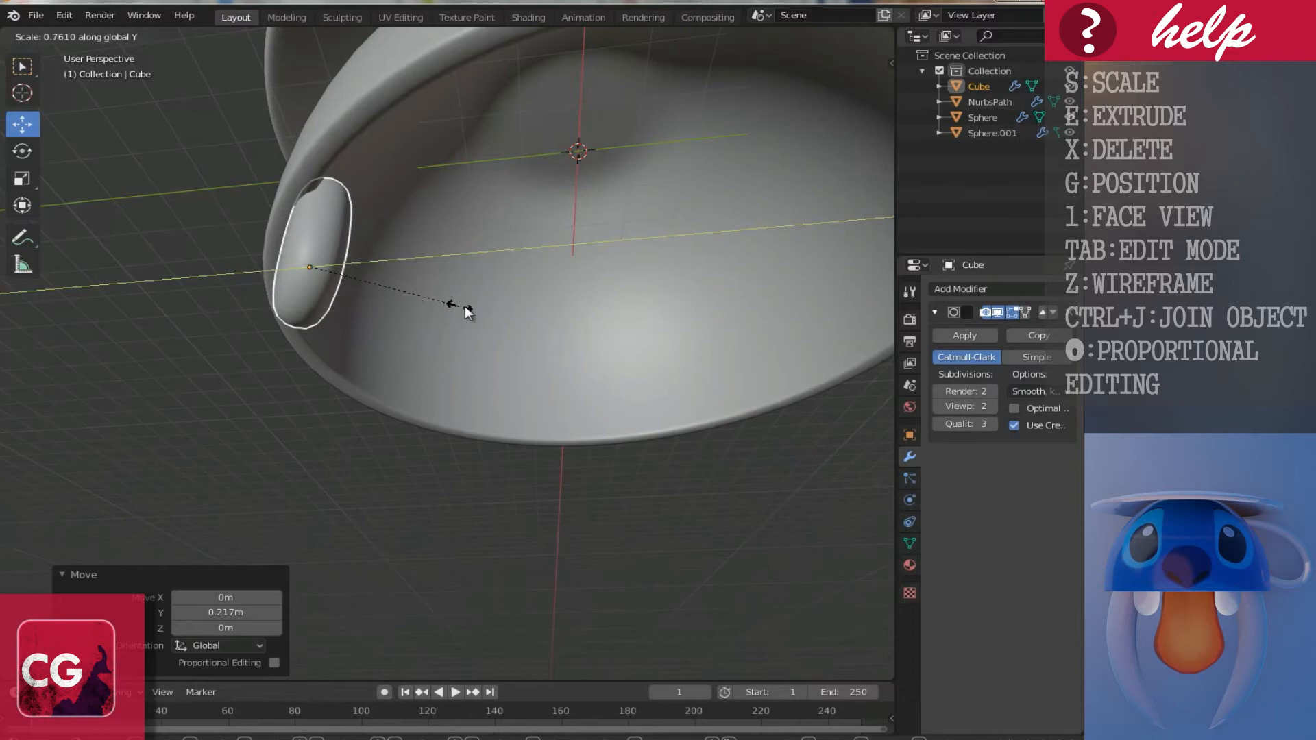
click(420, 291)
key(g)
key(y)
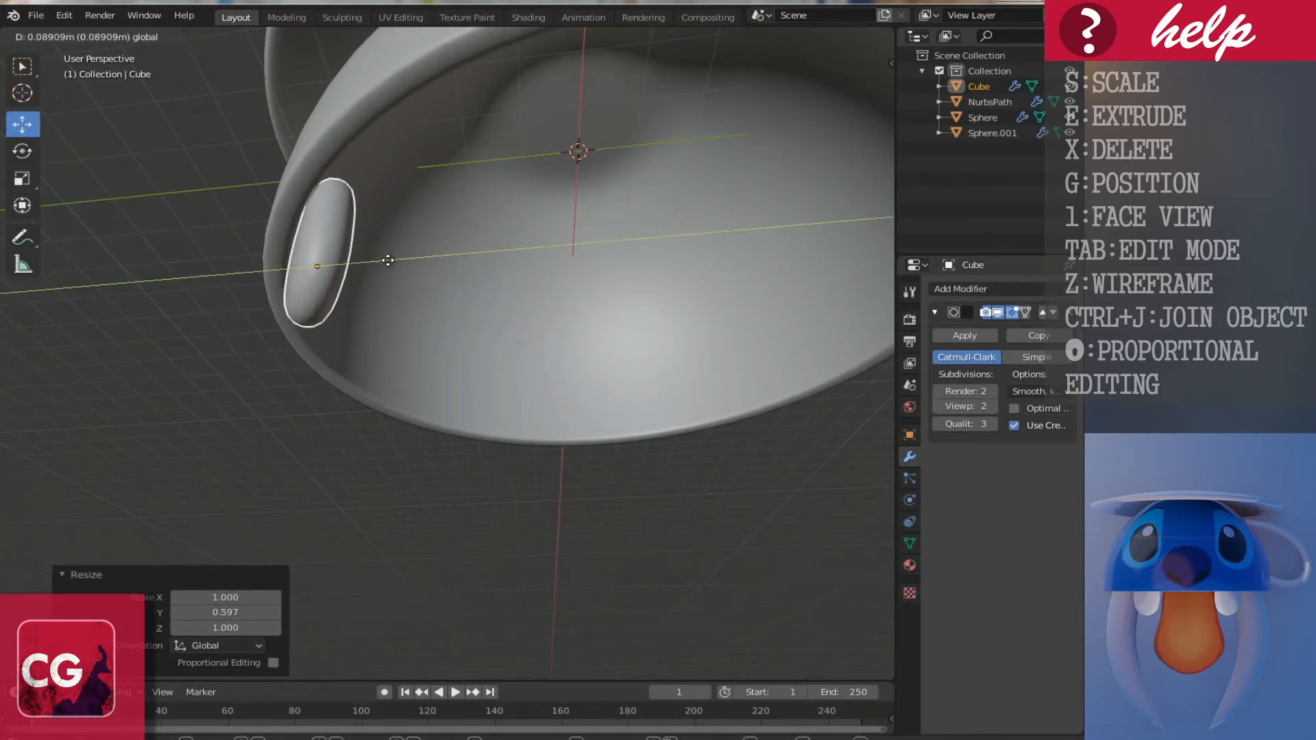
click(391, 262)
Step: Set the tooth's origin to the 3D cursor and apply its rotation
middle_drag(322, 243, 497, 318)
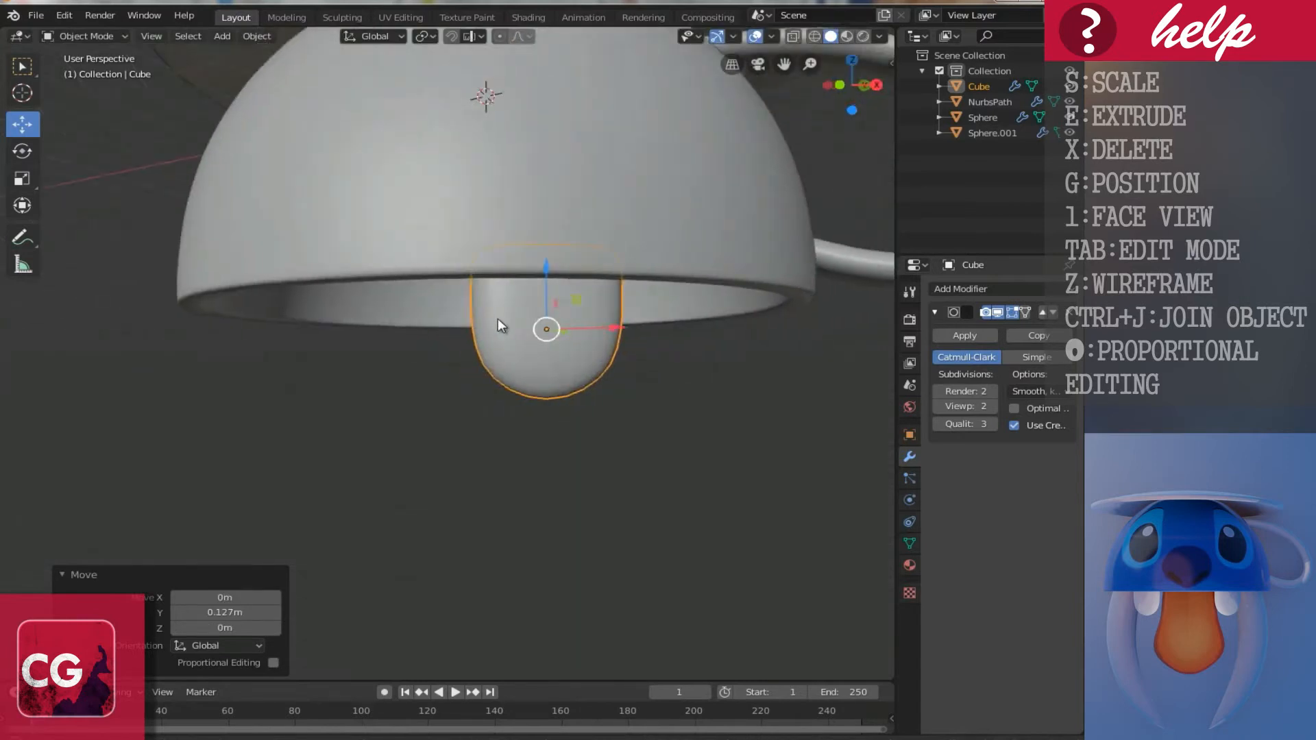
scroll(500, 318, down, 3)
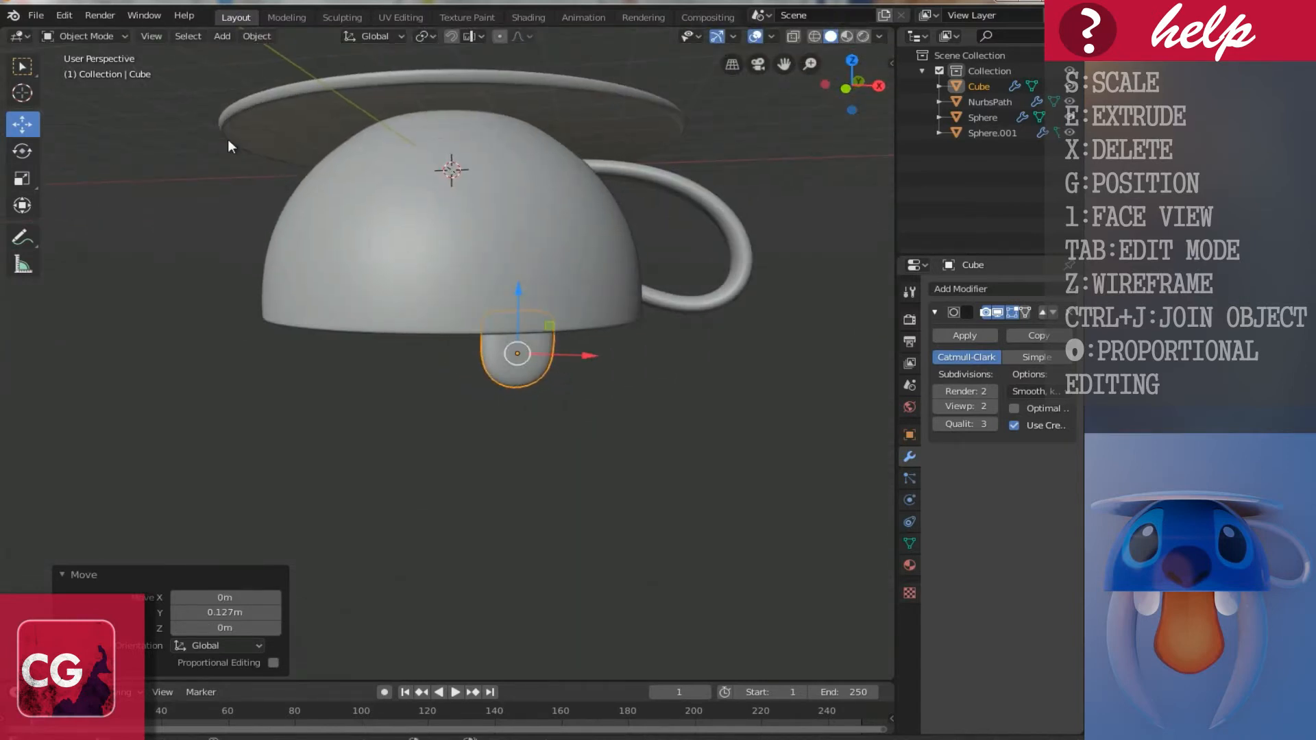
click(250, 34)
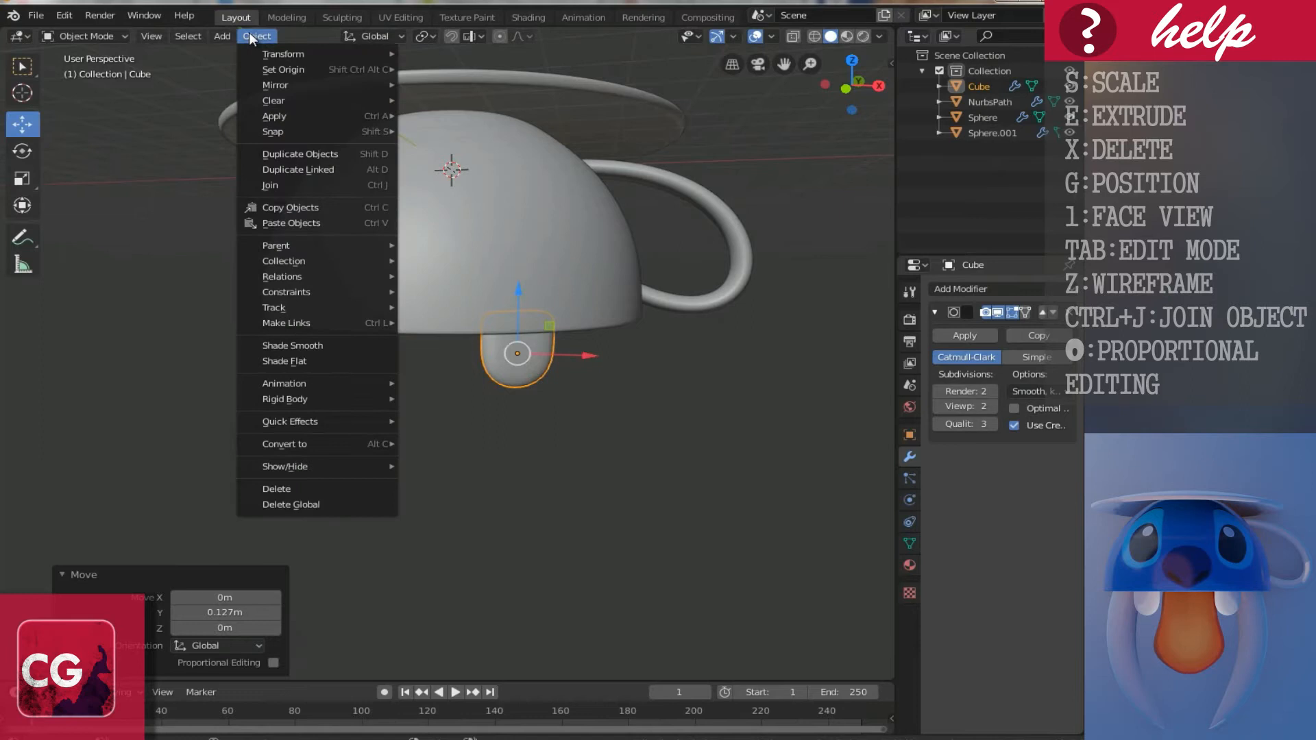
mouse_move(286, 70)
click(483, 103)
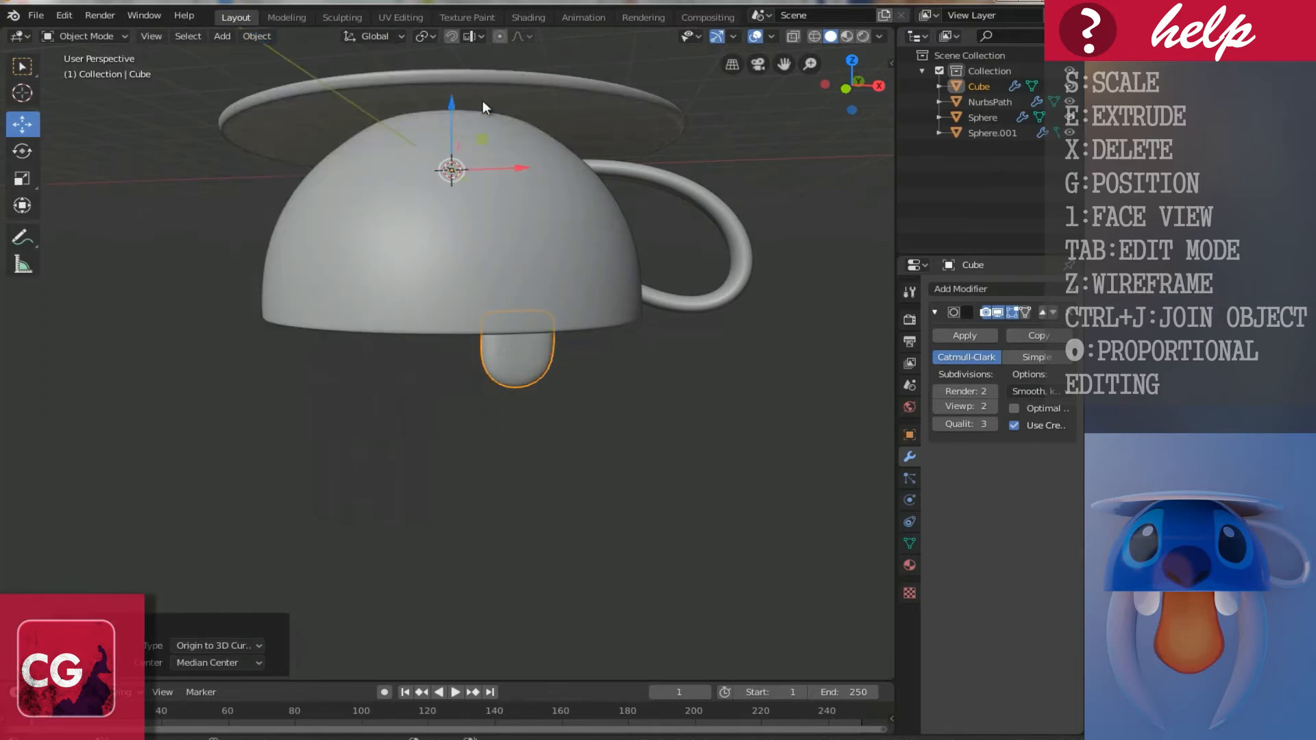
key(ctrl+a)
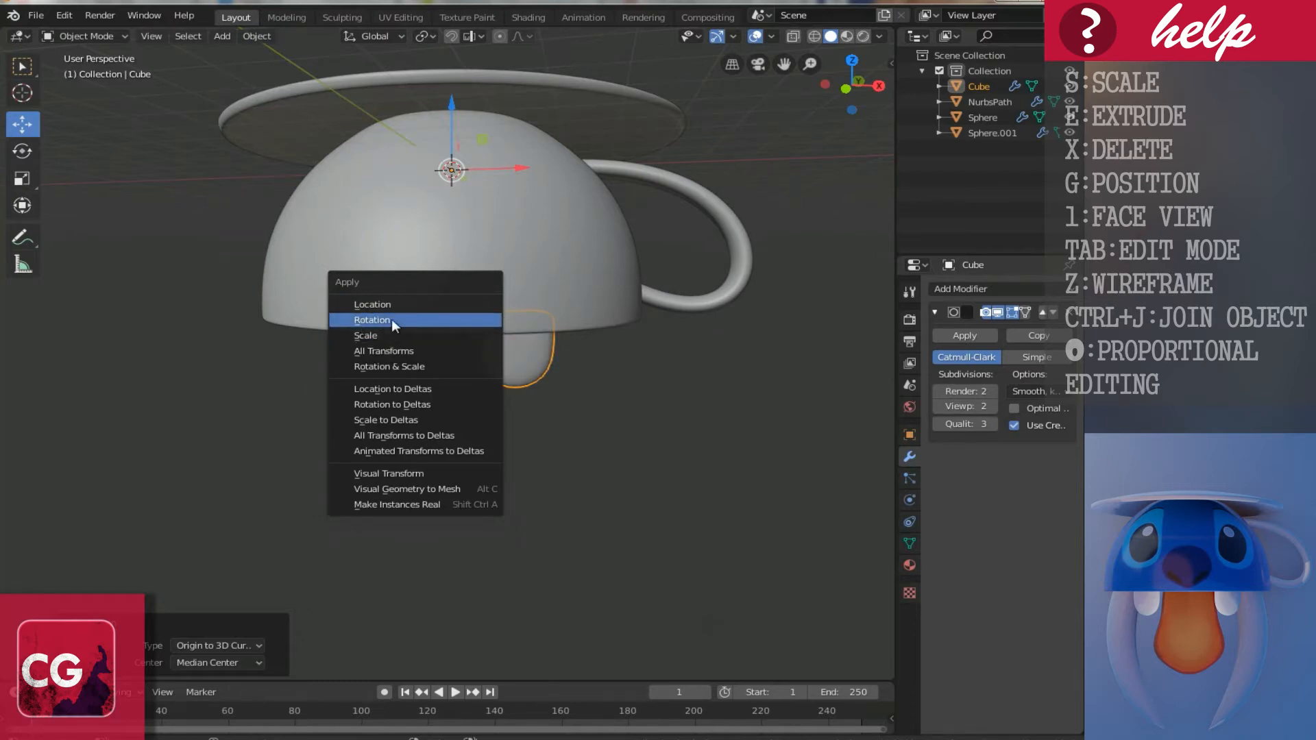
click(366, 319)
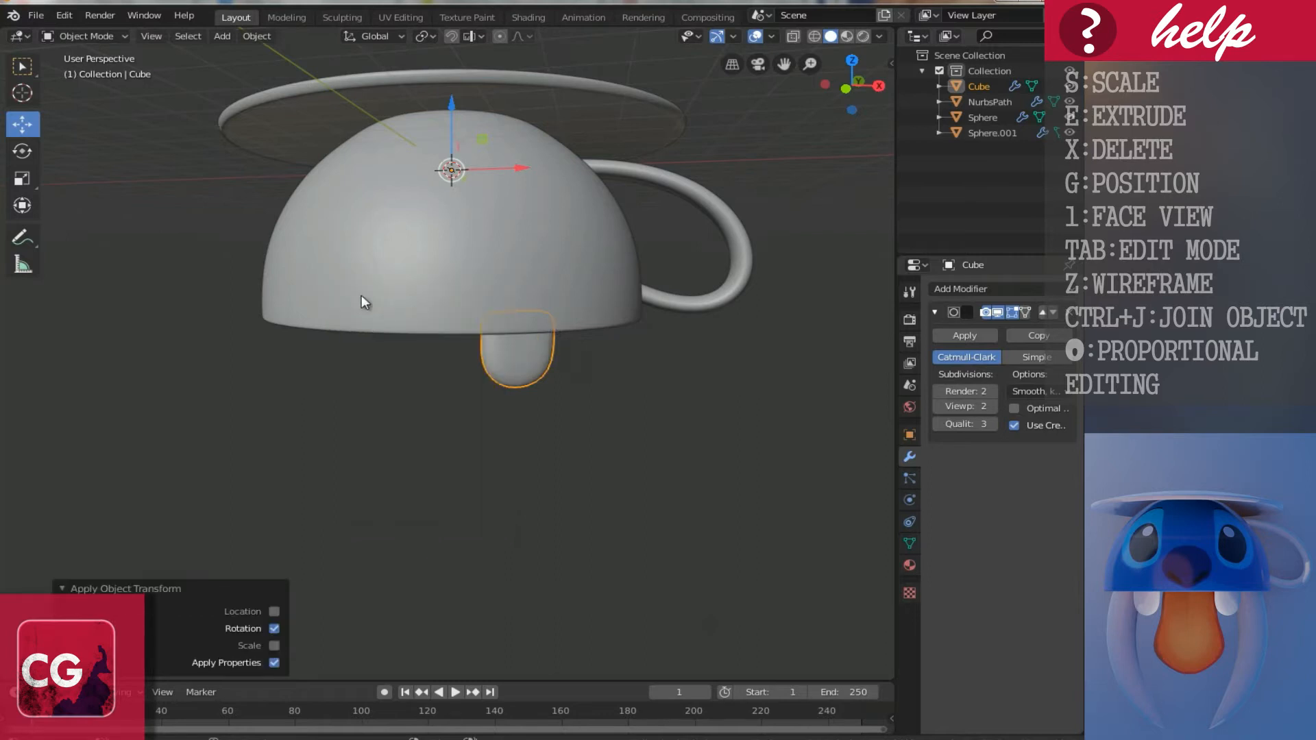
Step: Add a Mirror modifier on the X axis to the tooth to create a matching one on the opposite side
middle_drag(360, 295, 845, 281)
click(960, 288)
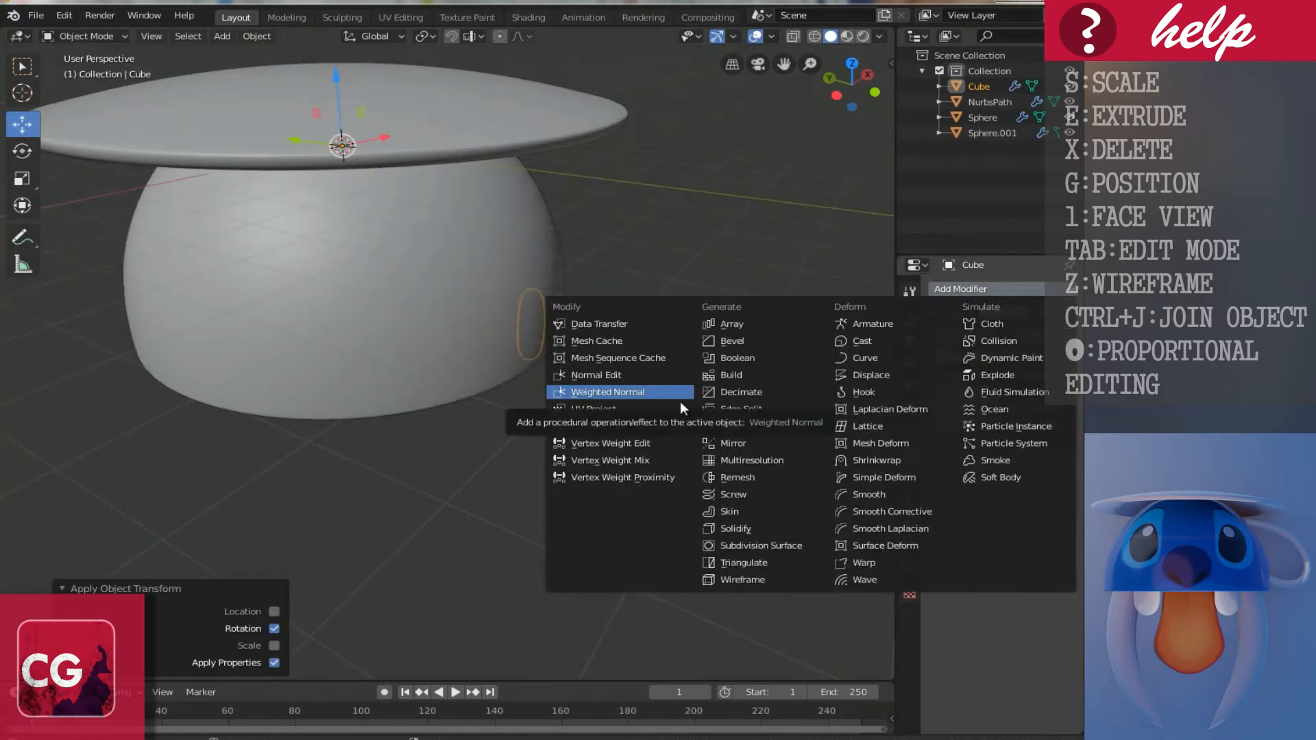
click(765, 446)
key(KP_1)
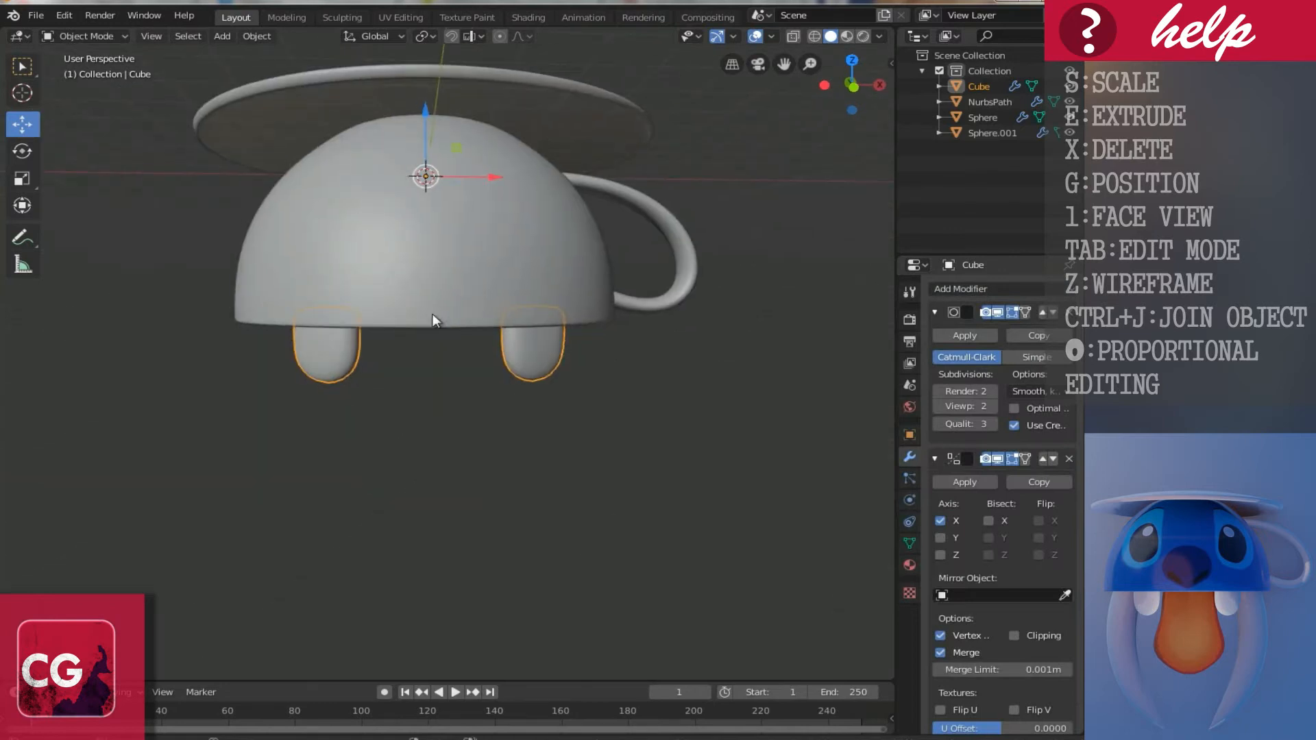
click(444, 262)
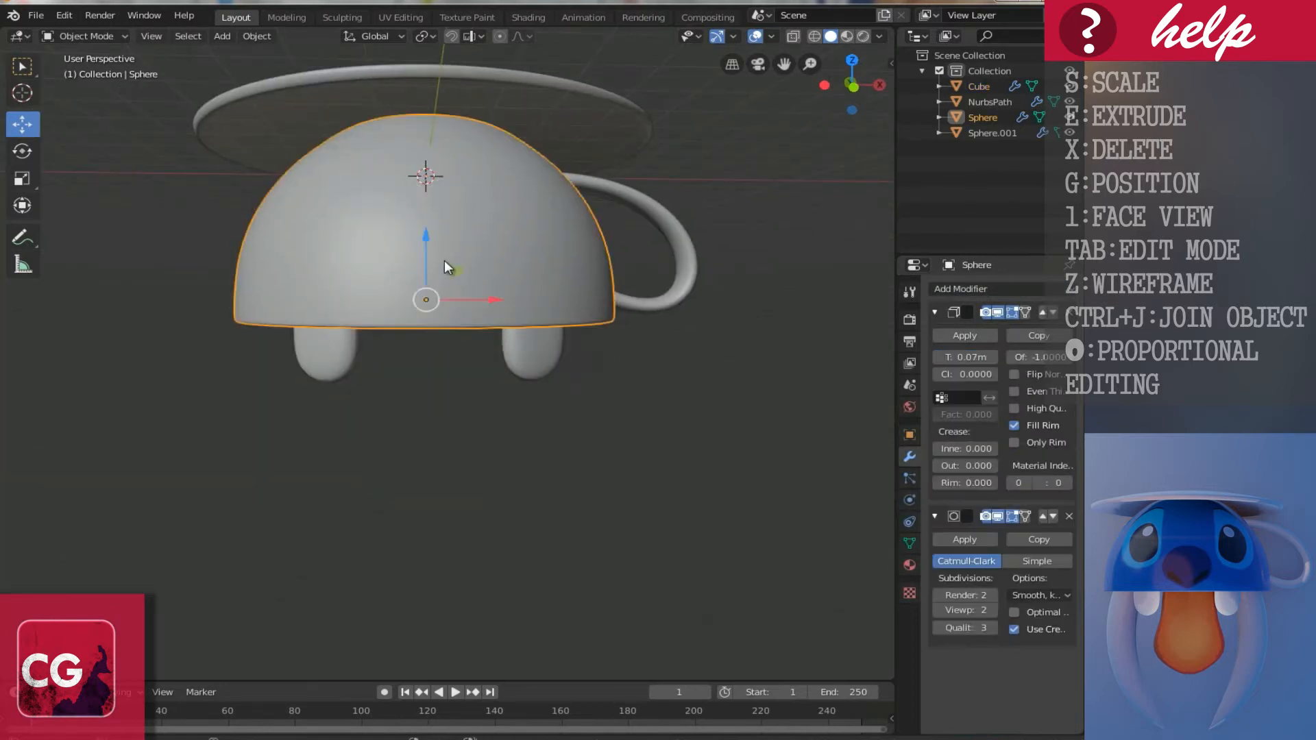
middle_drag(439, 307, 429, 347)
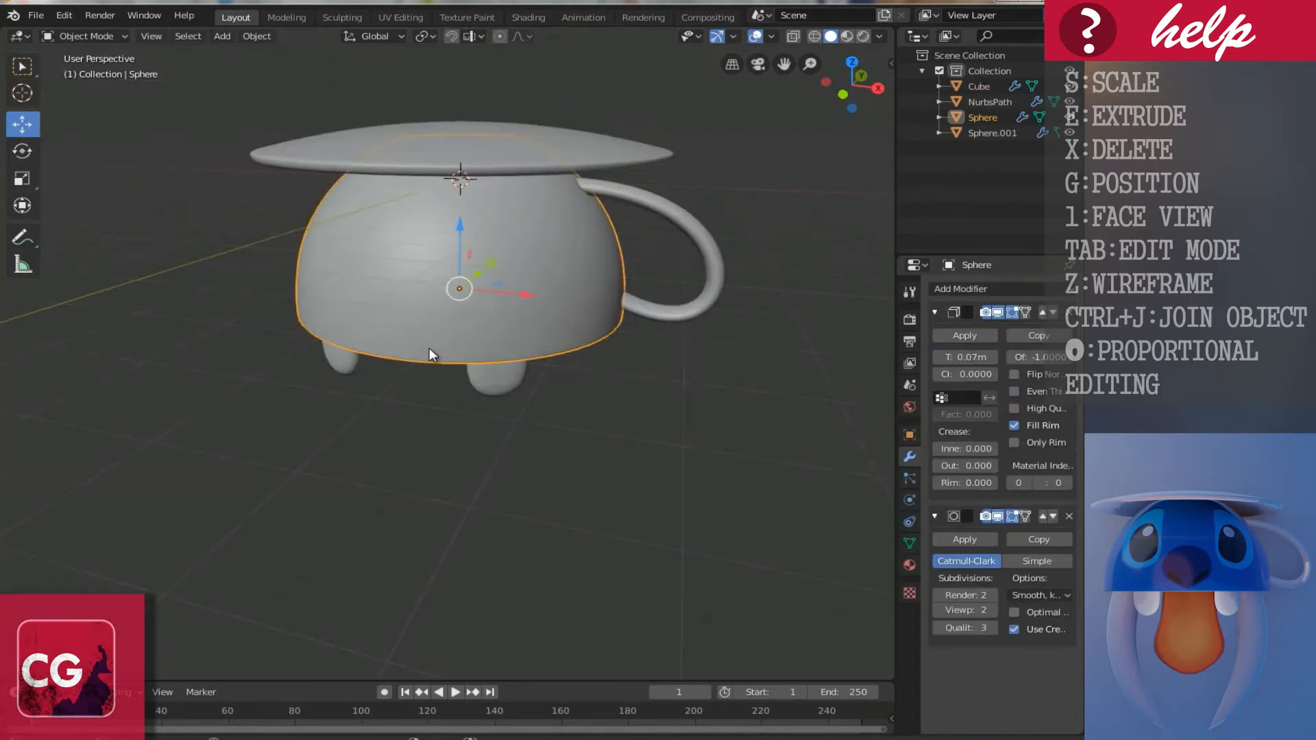
middle_drag(409, 295, 478, 259)
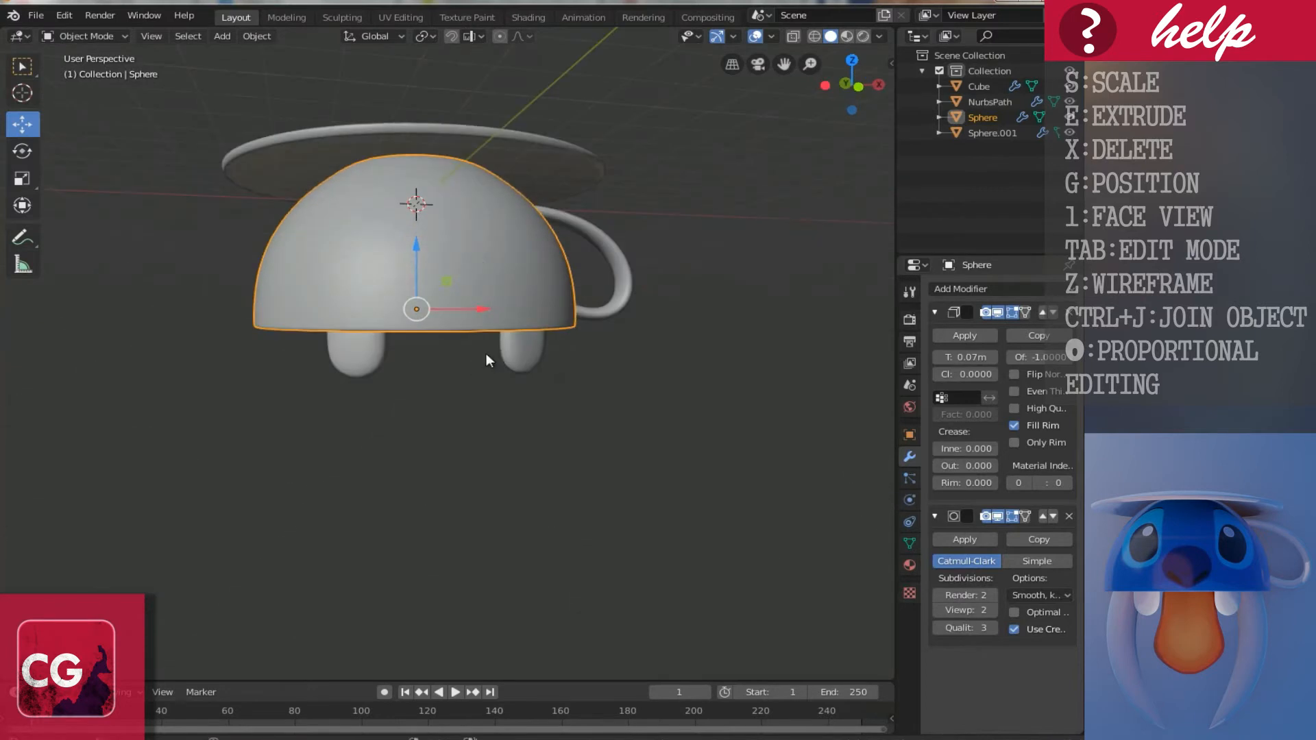
Step: Duplicate the mirrored teeth in place and remove the Mirror modifier from the copy
click(540, 351)
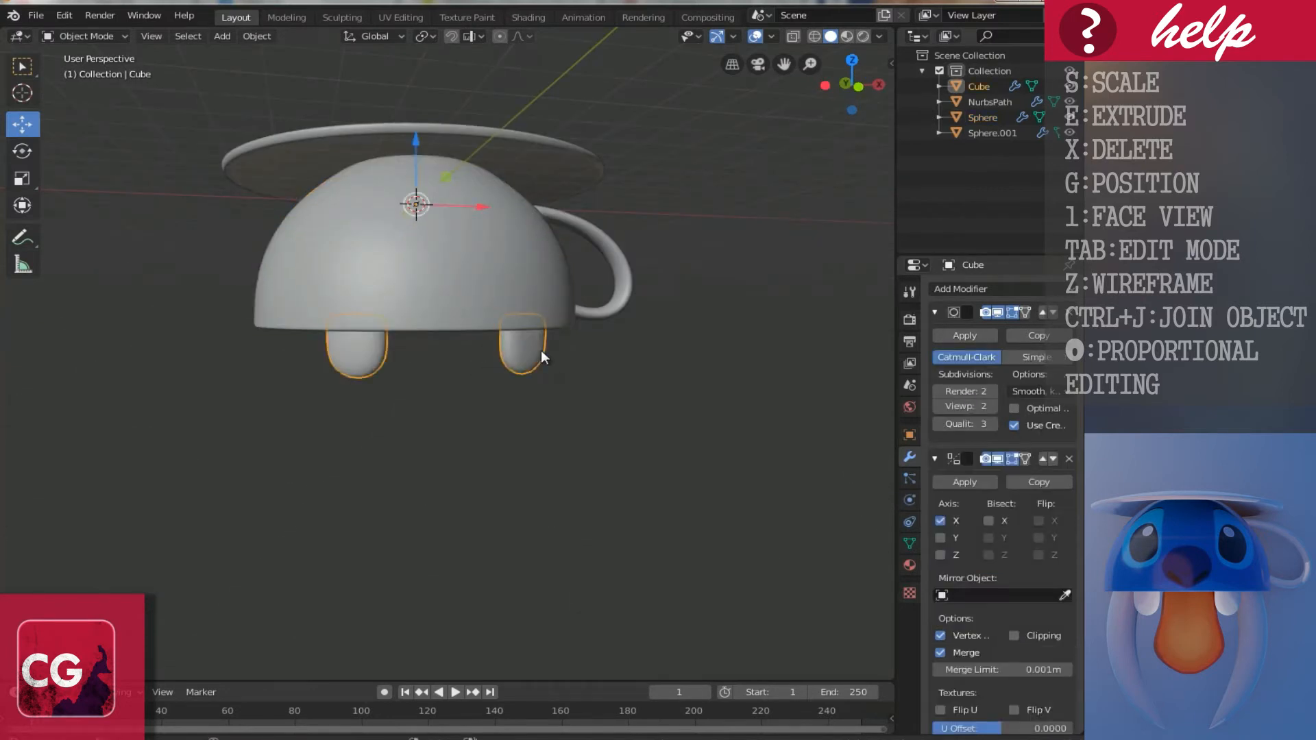
key(KP_1)
key(shift+d)
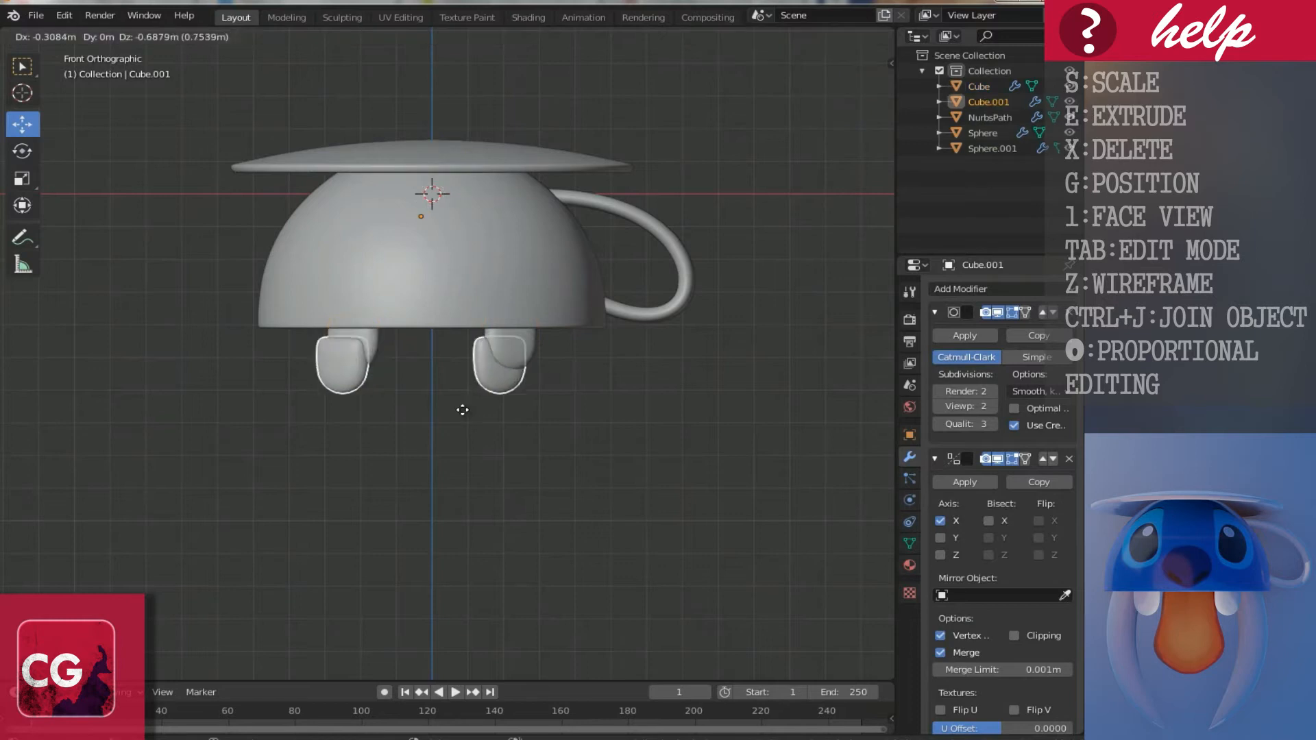
right_click(459, 397)
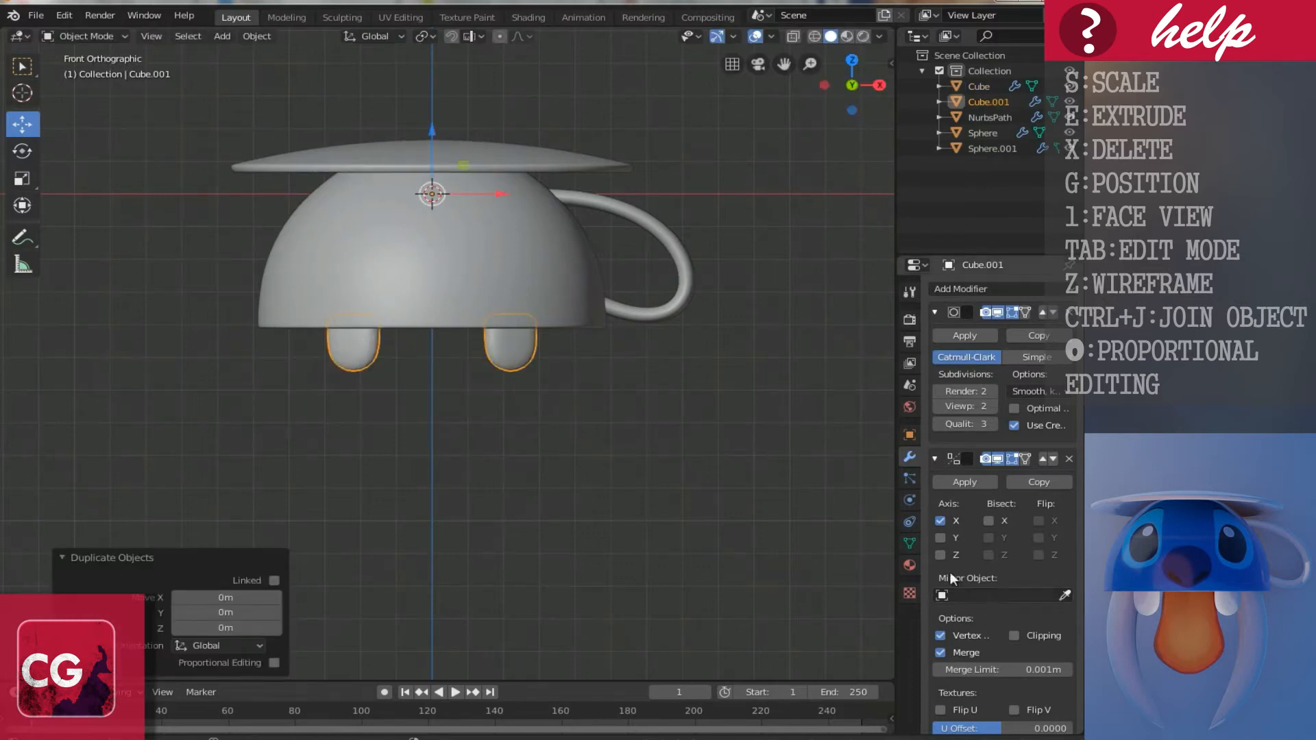
scroll(1031, 546, down, 2)
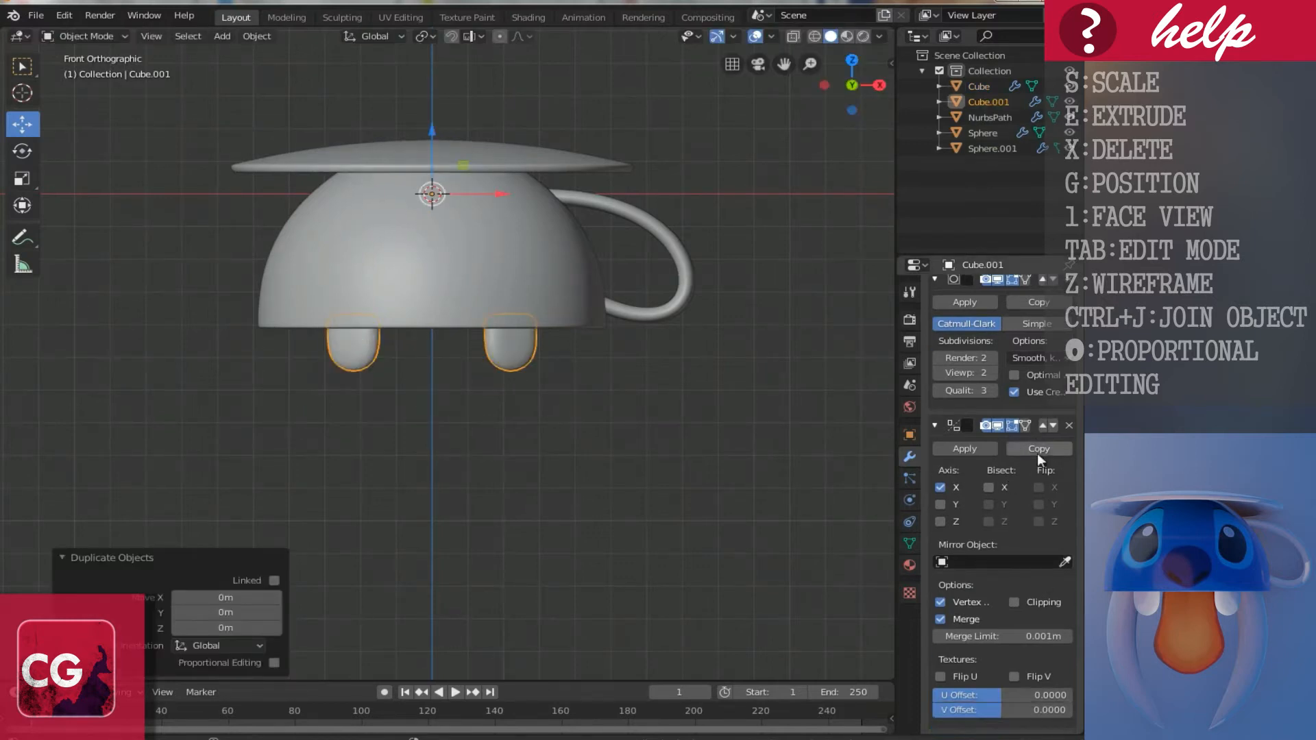
click(1068, 425)
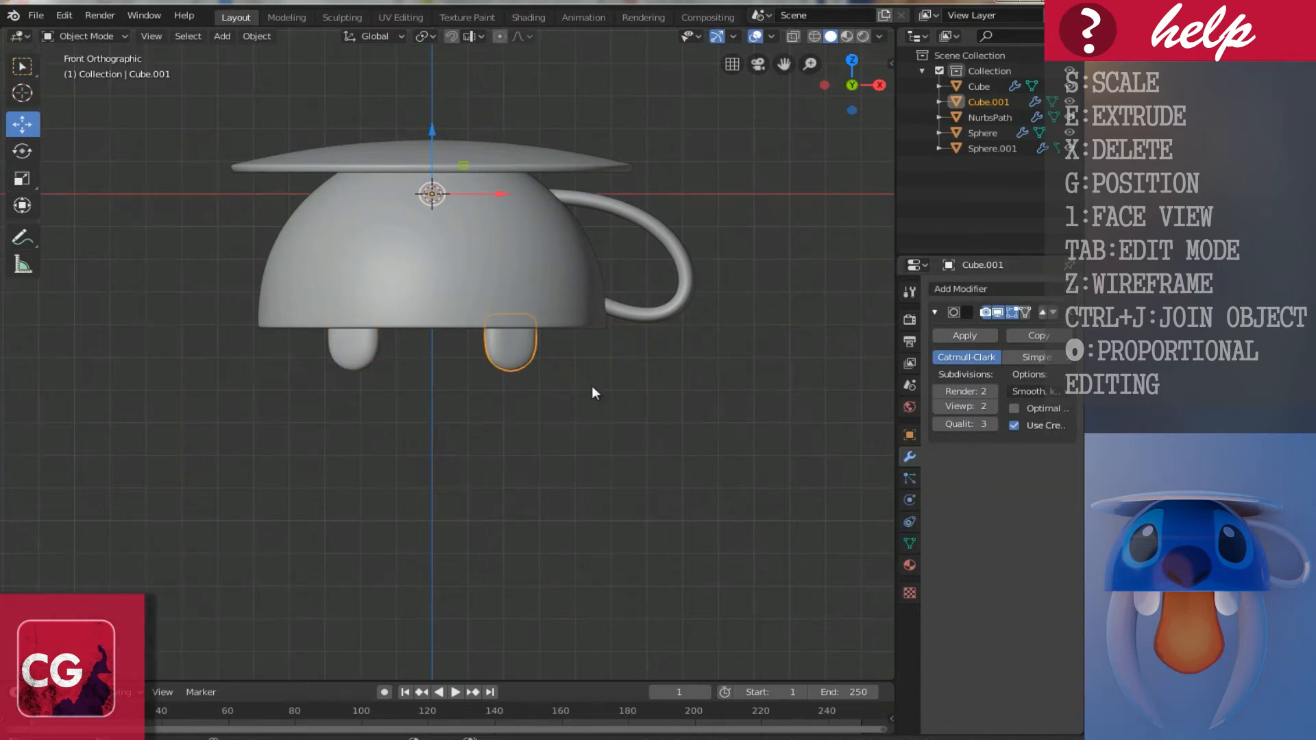
Step: Move the single tooth copy about -2.11 m along X and -0.569 m along Z, placing it below the cup's centre
key(shift+d)
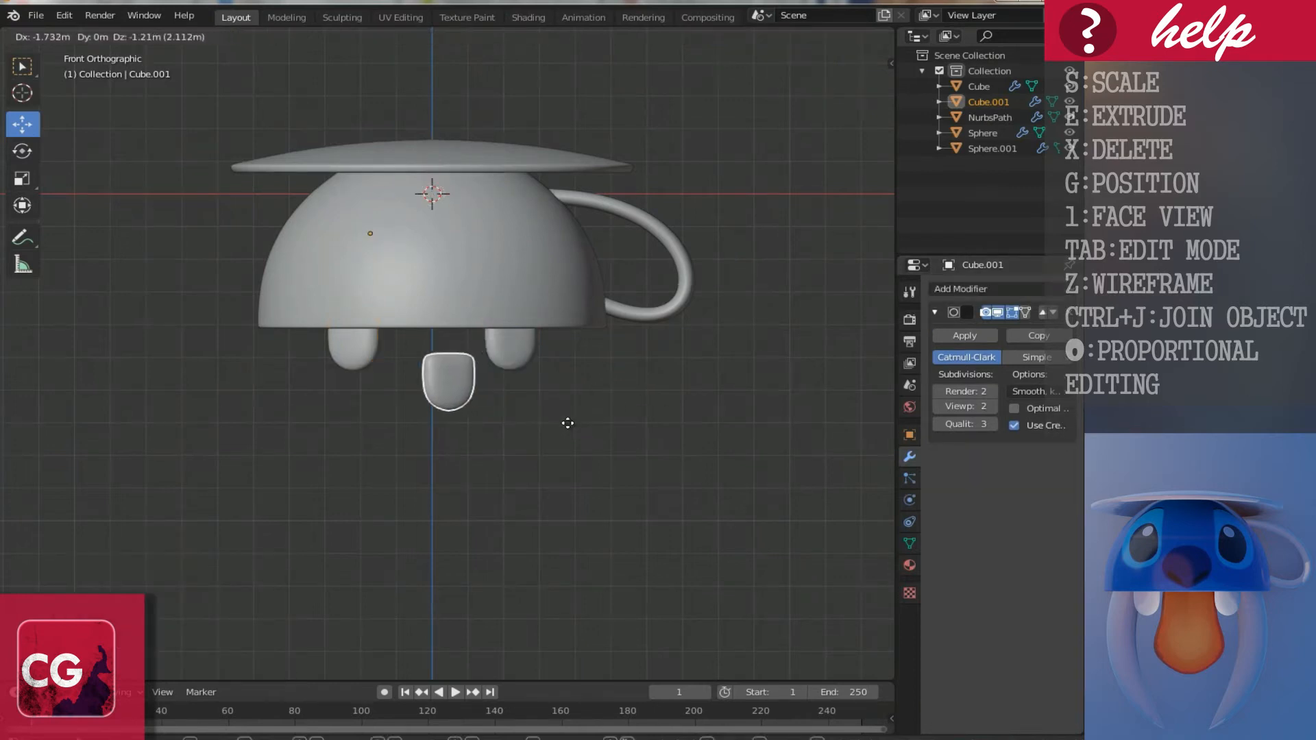
click(476, 390)
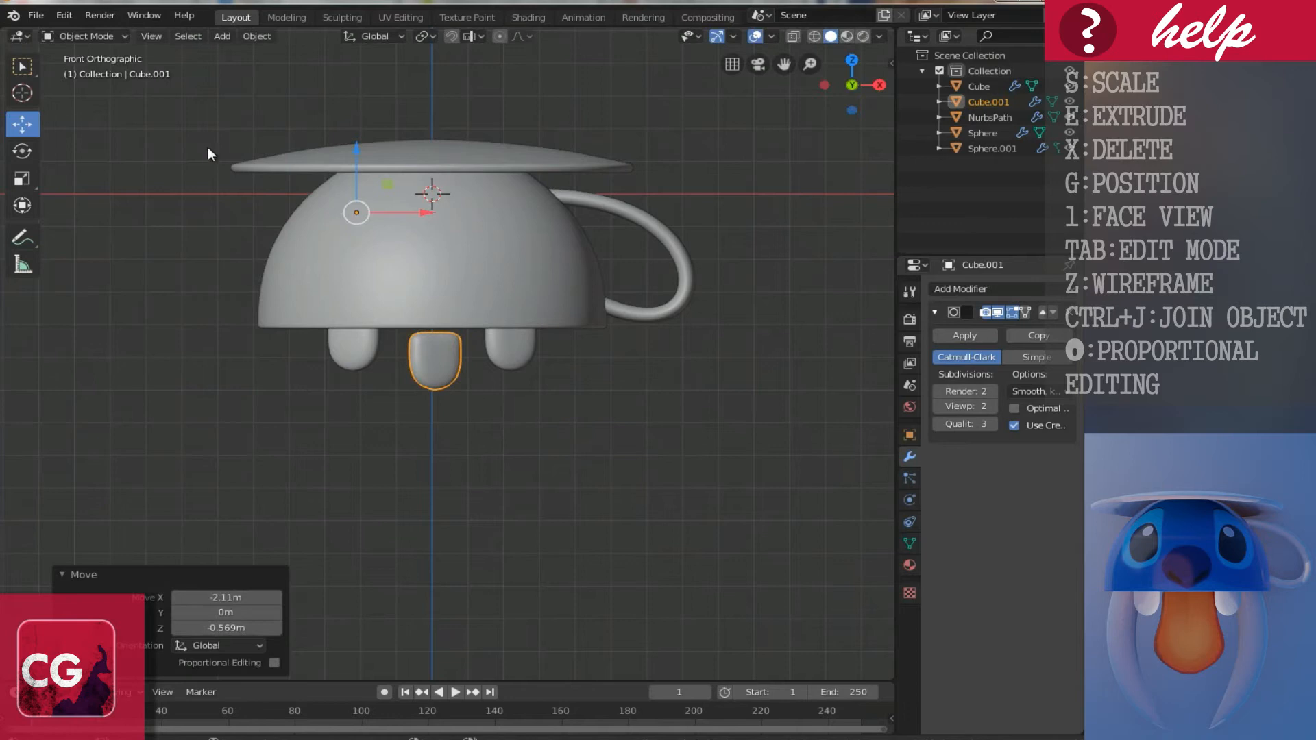
Step: Set the central tooth copy's origin to its own geometry and check its transform values
click(257, 35)
mouse_move(278, 70)
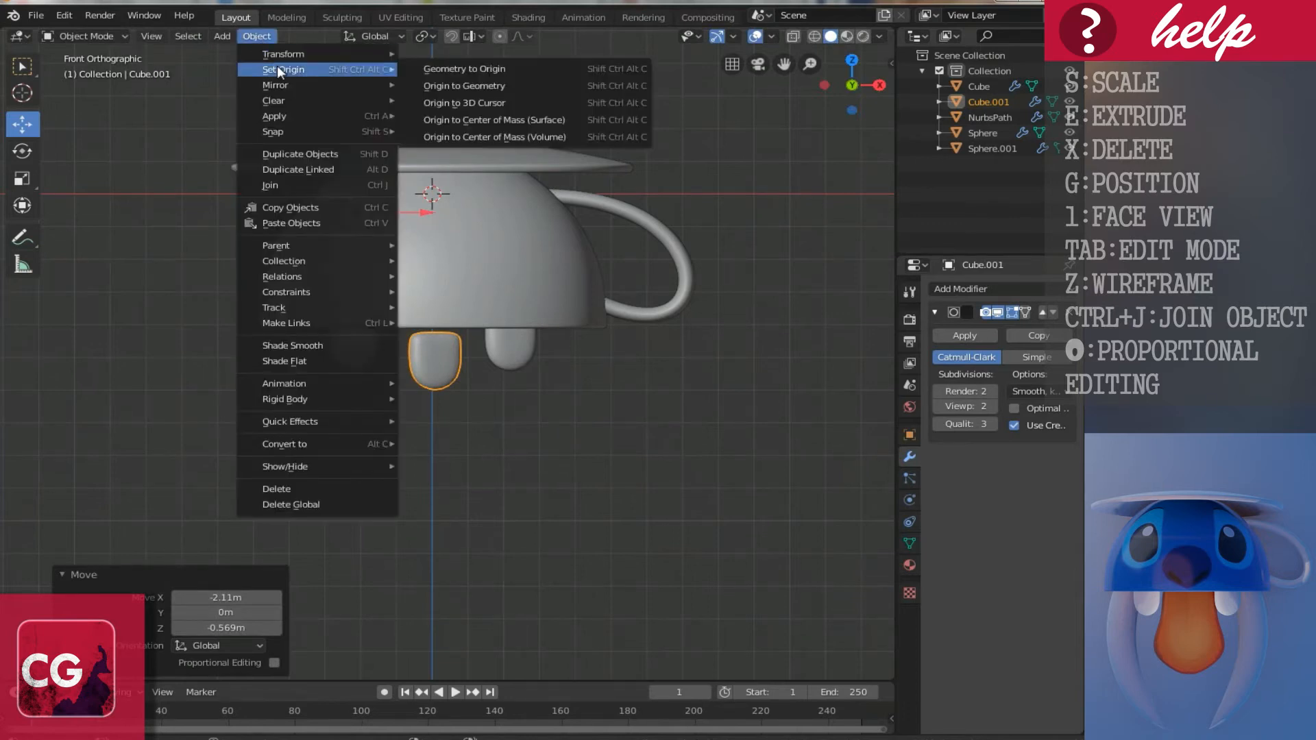
click(480, 87)
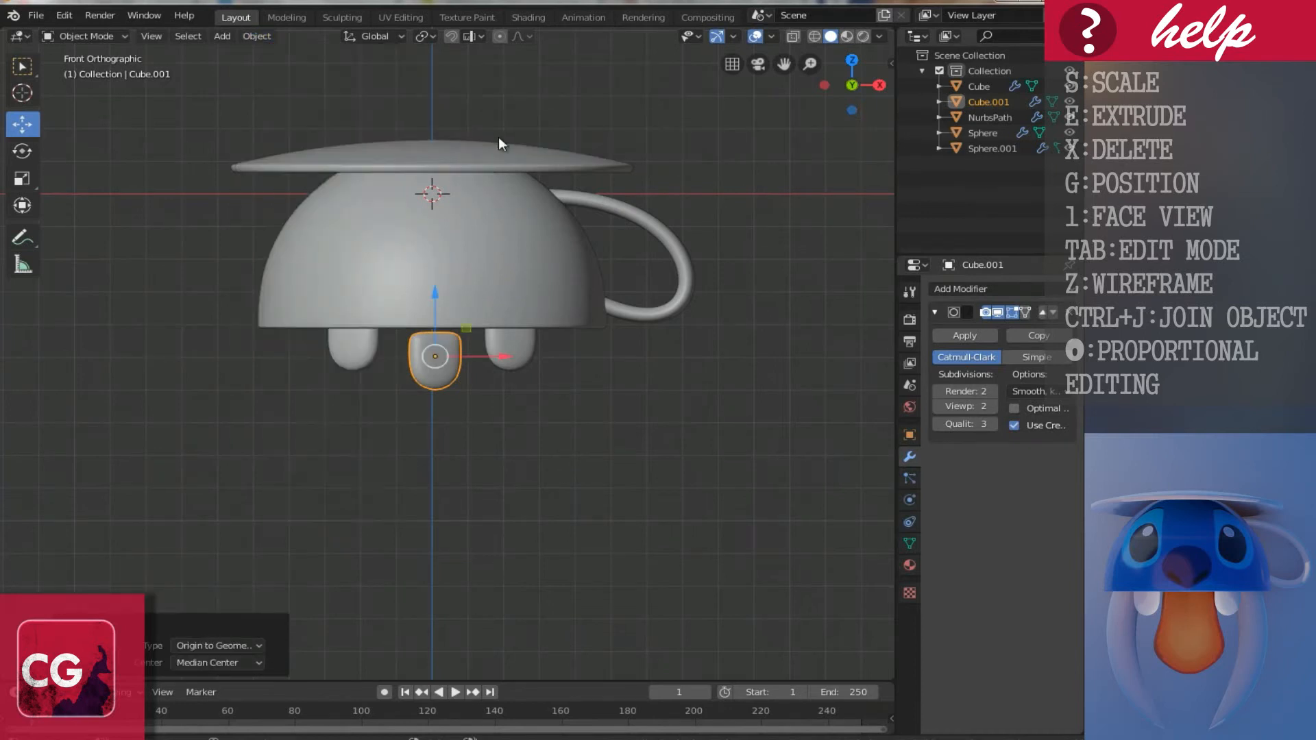
scroll(436, 430, up, 3)
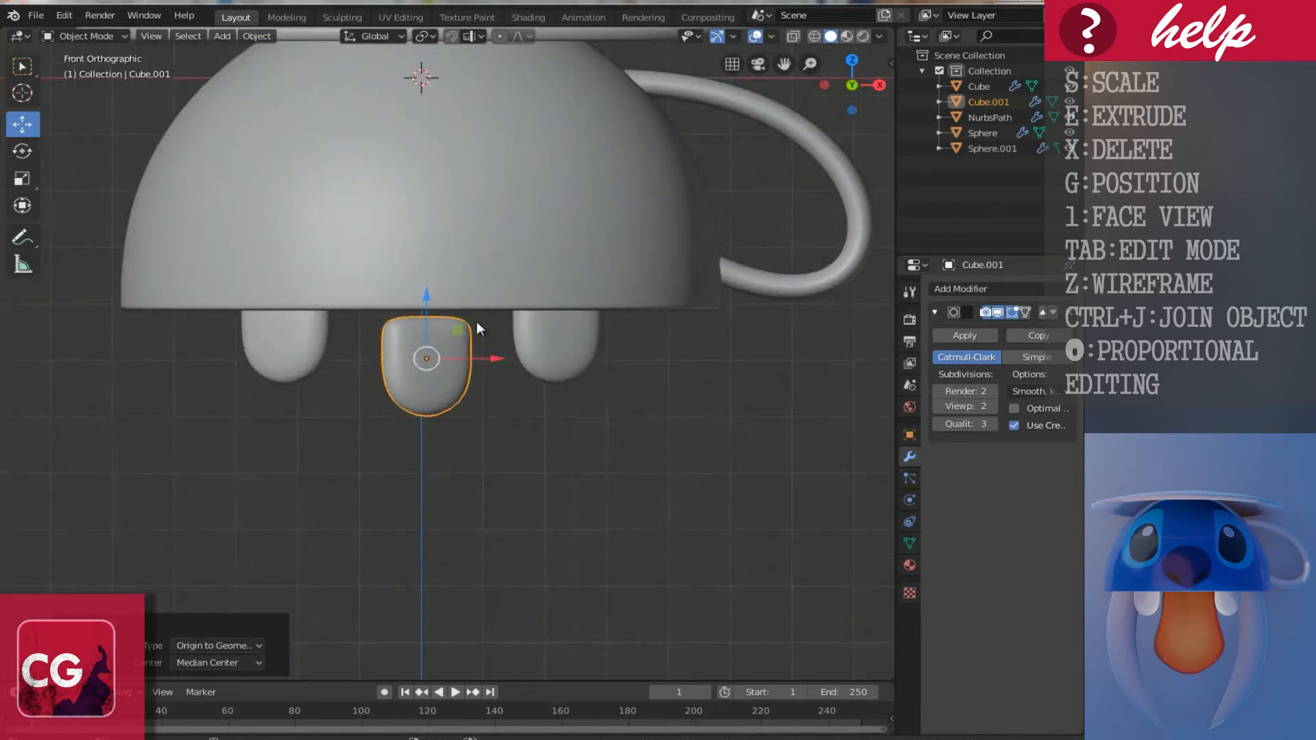
key(n)
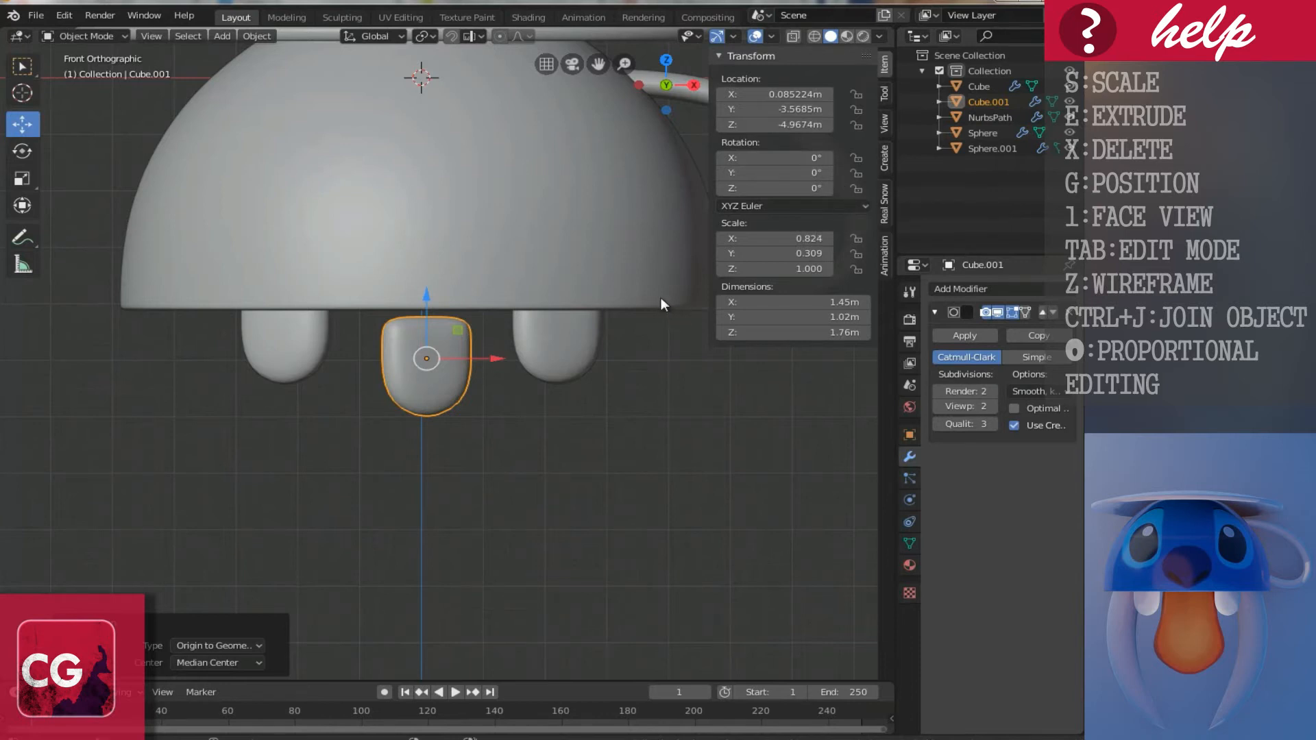
key(n)
Step: Rotate the central tooth copy about the global Z axis by about -4.28° and a further -27.6° to face it forward
key(r)
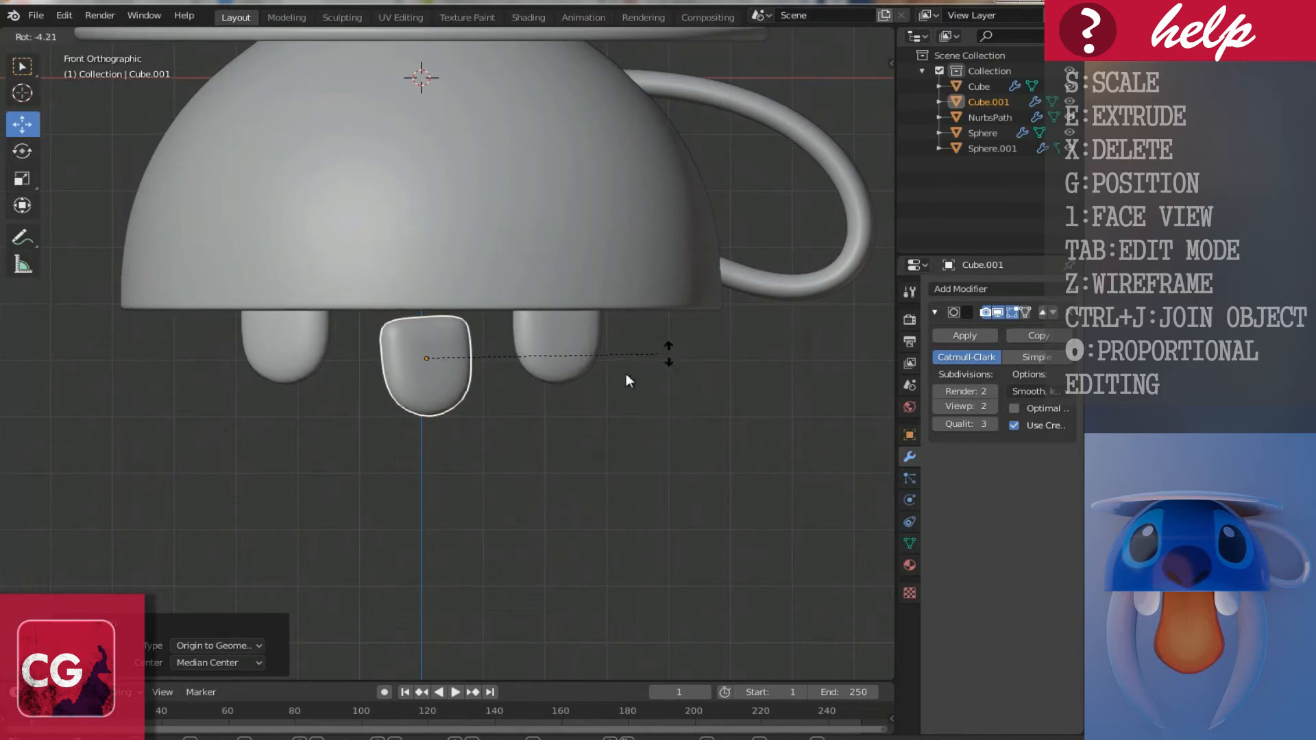
key(z)
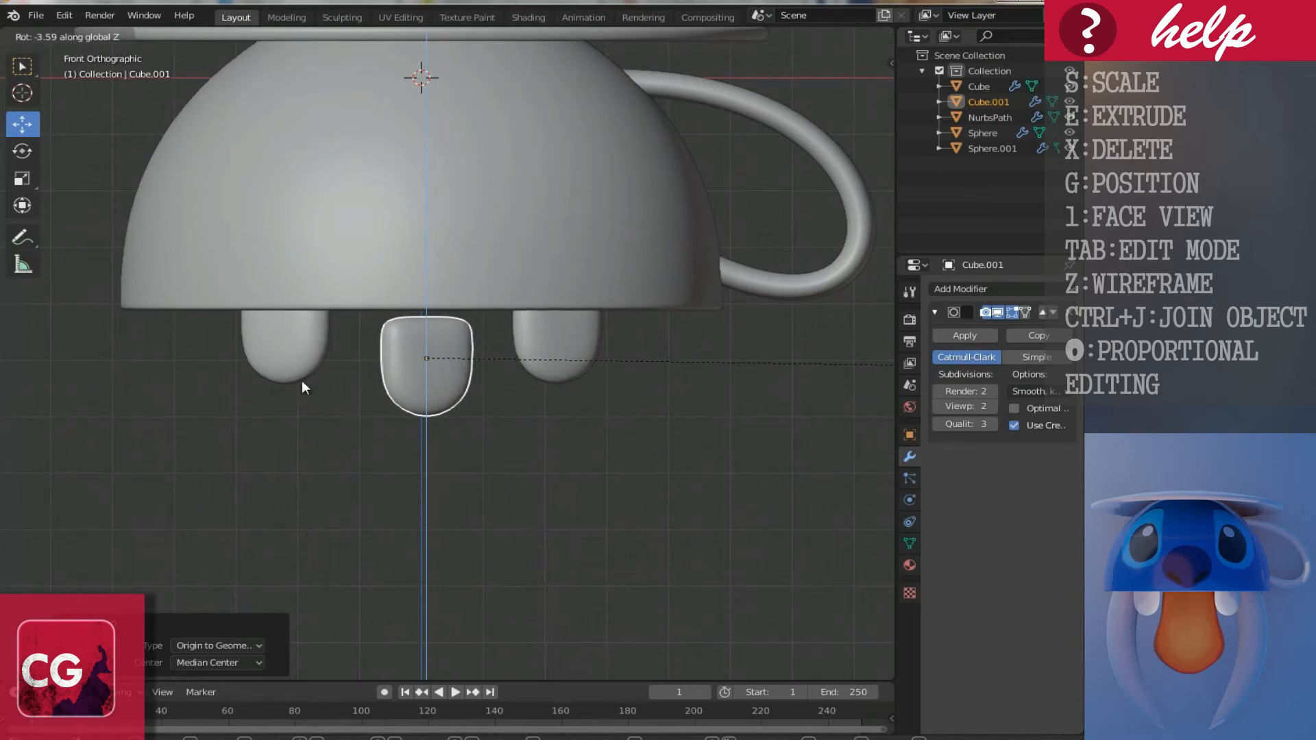
click(468, 371)
middle_drag(469, 371, 363, 397)
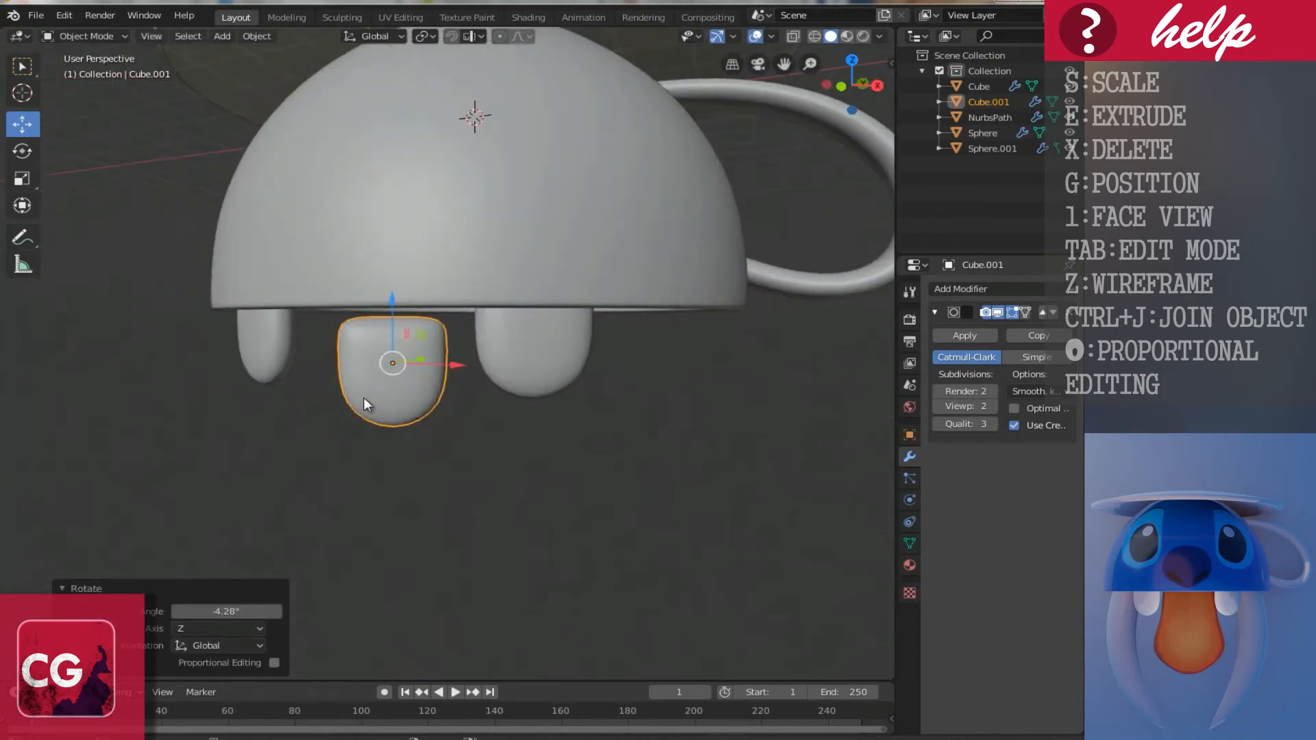
key(3)
scroll(419, 374, up, 4)
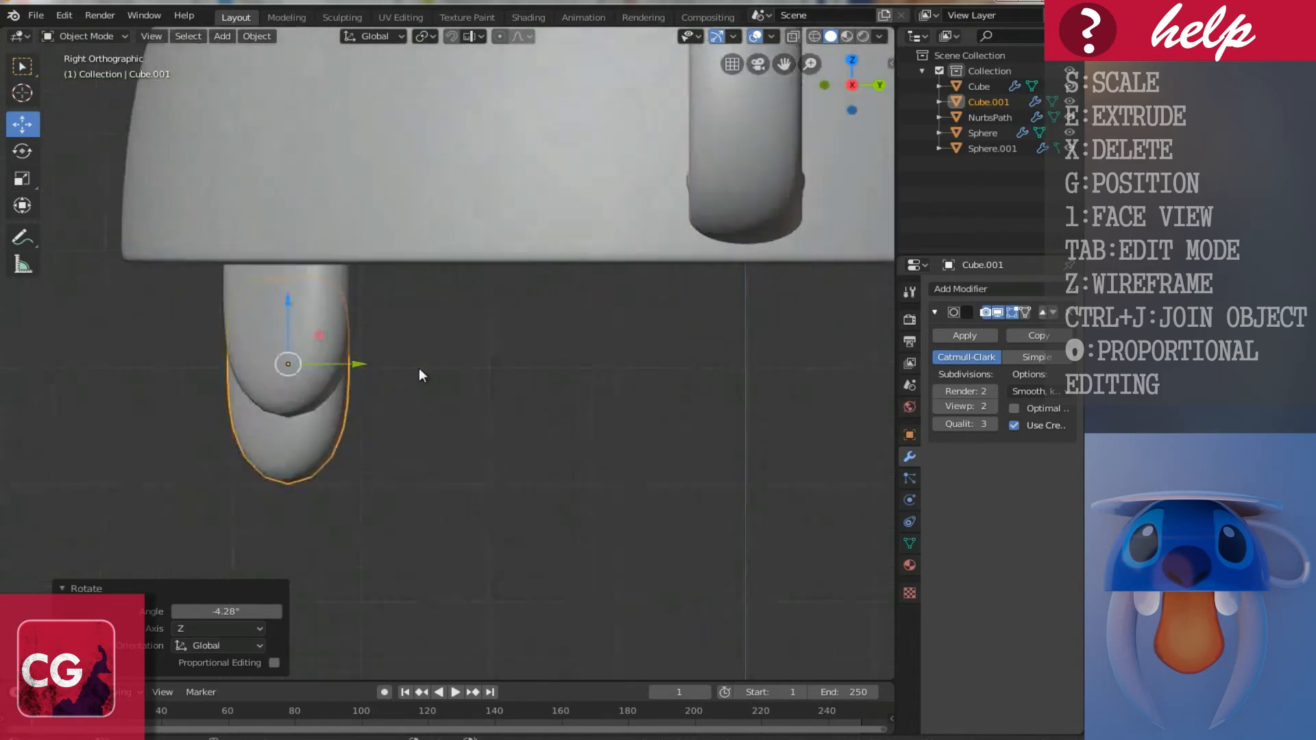
key(r)
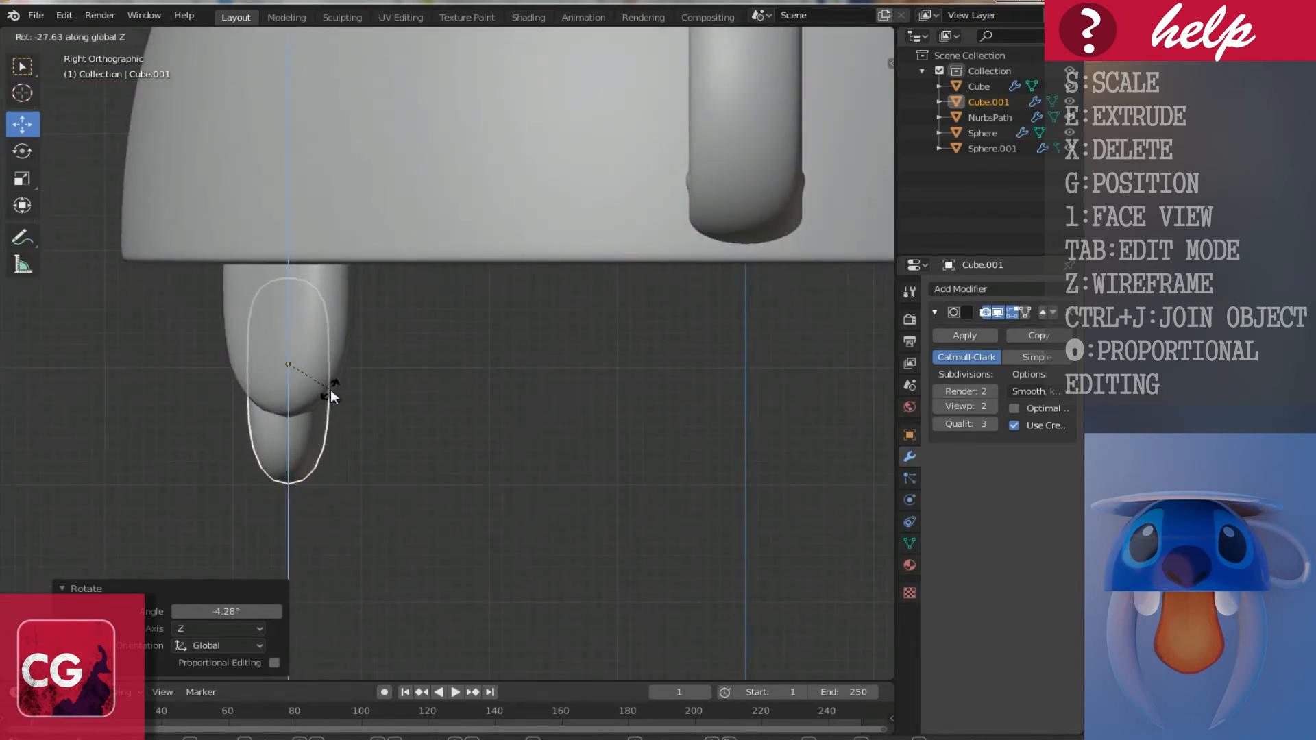
click(330, 389)
Step: Select the tooth copy's entire mesh in Edit Mode and scale it up by about 1.796
key(Tab)
key(KP_1)
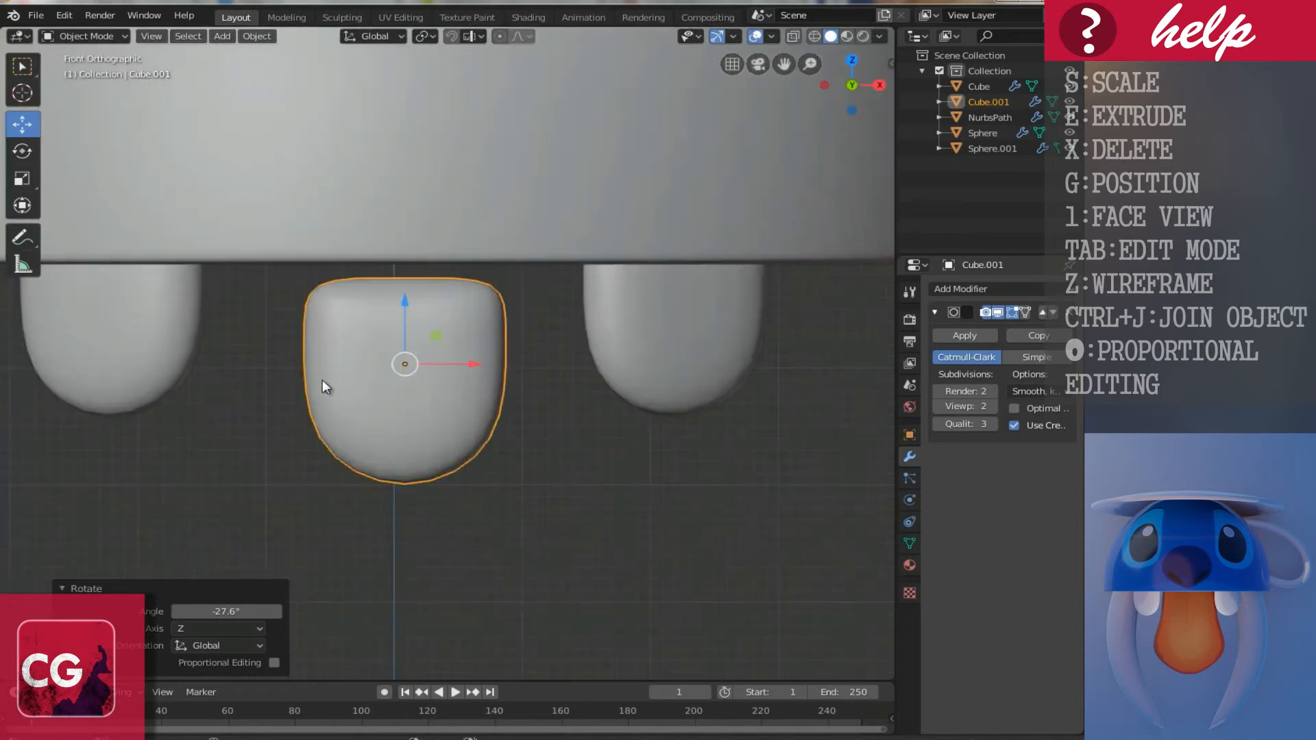
scroll(422, 387, down, 2)
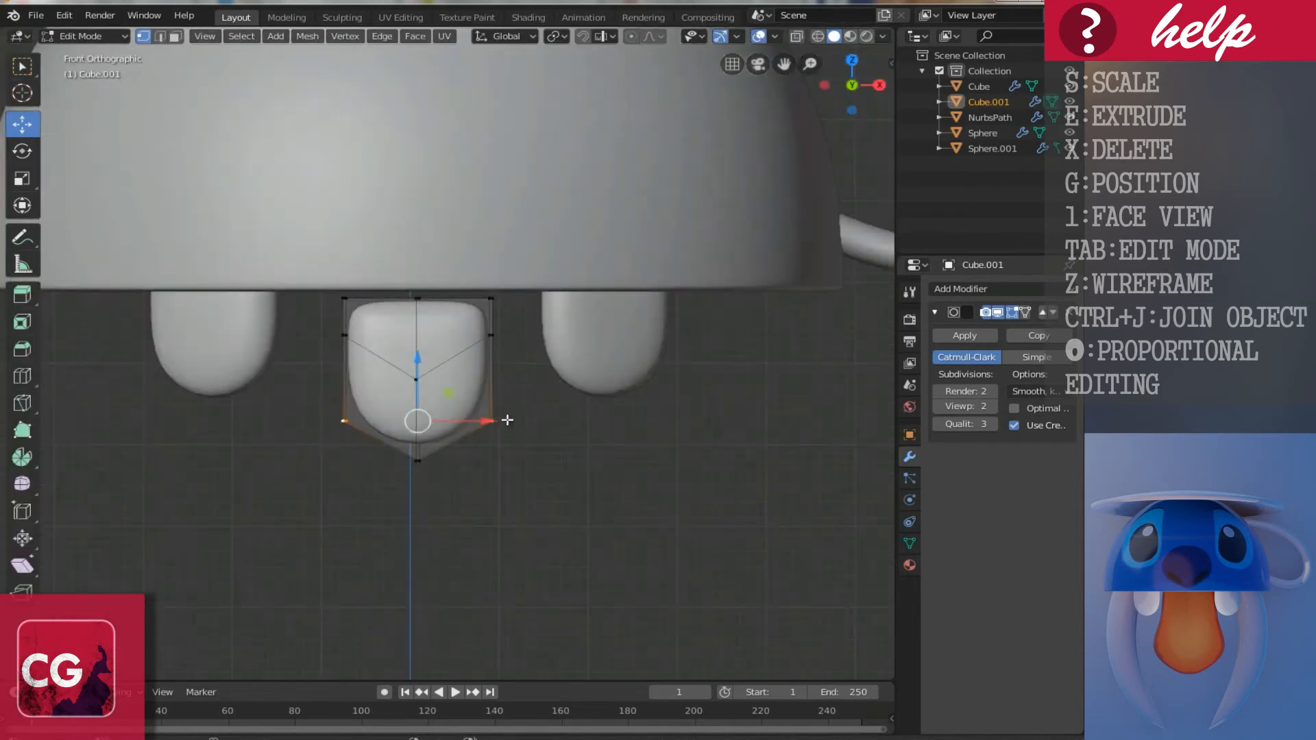
alt+click(452, 359)
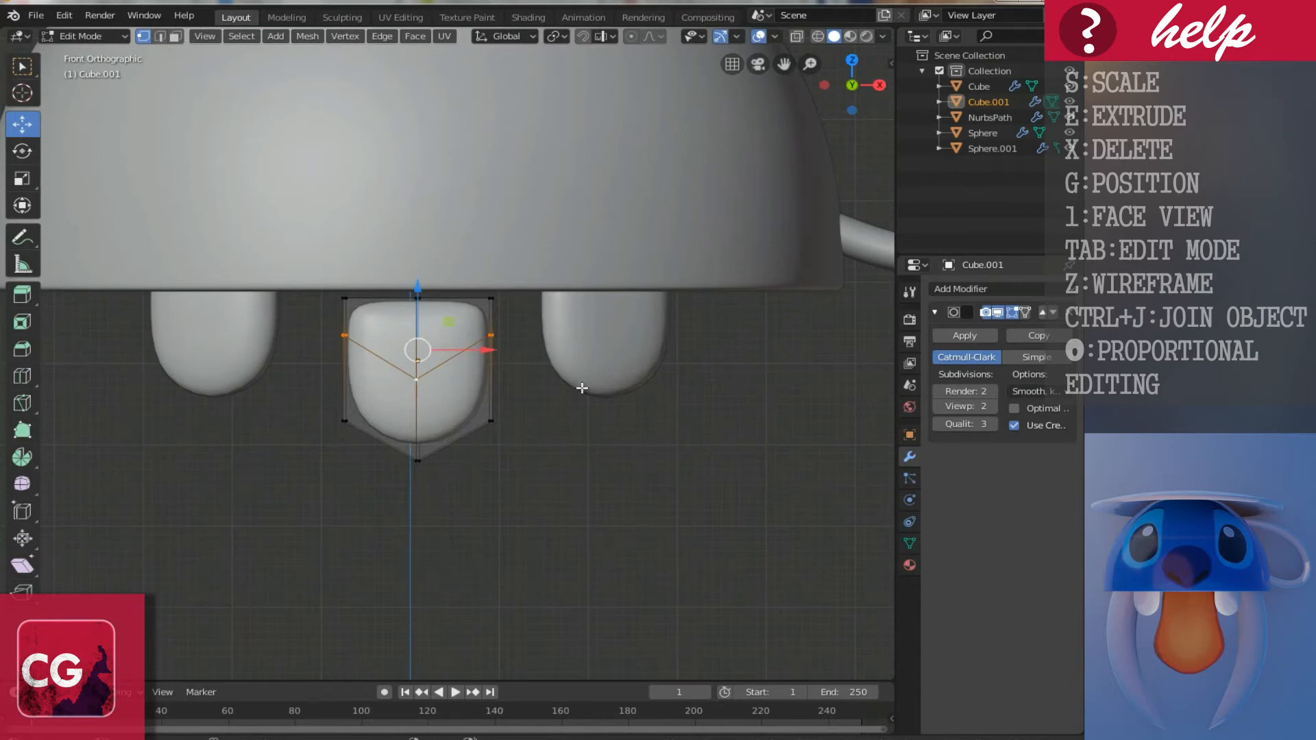
key(l)
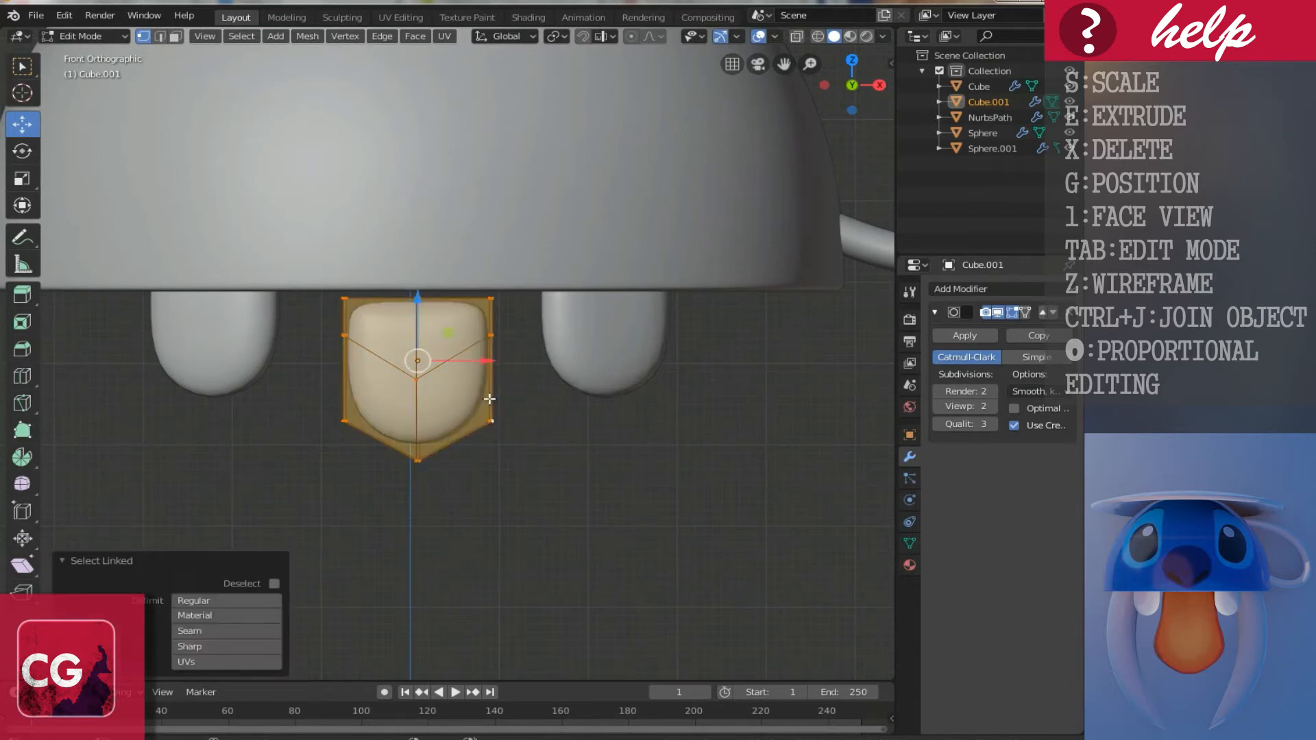
key(KP_3)
key(KP_1)
scroll(464, 393, down, 5)
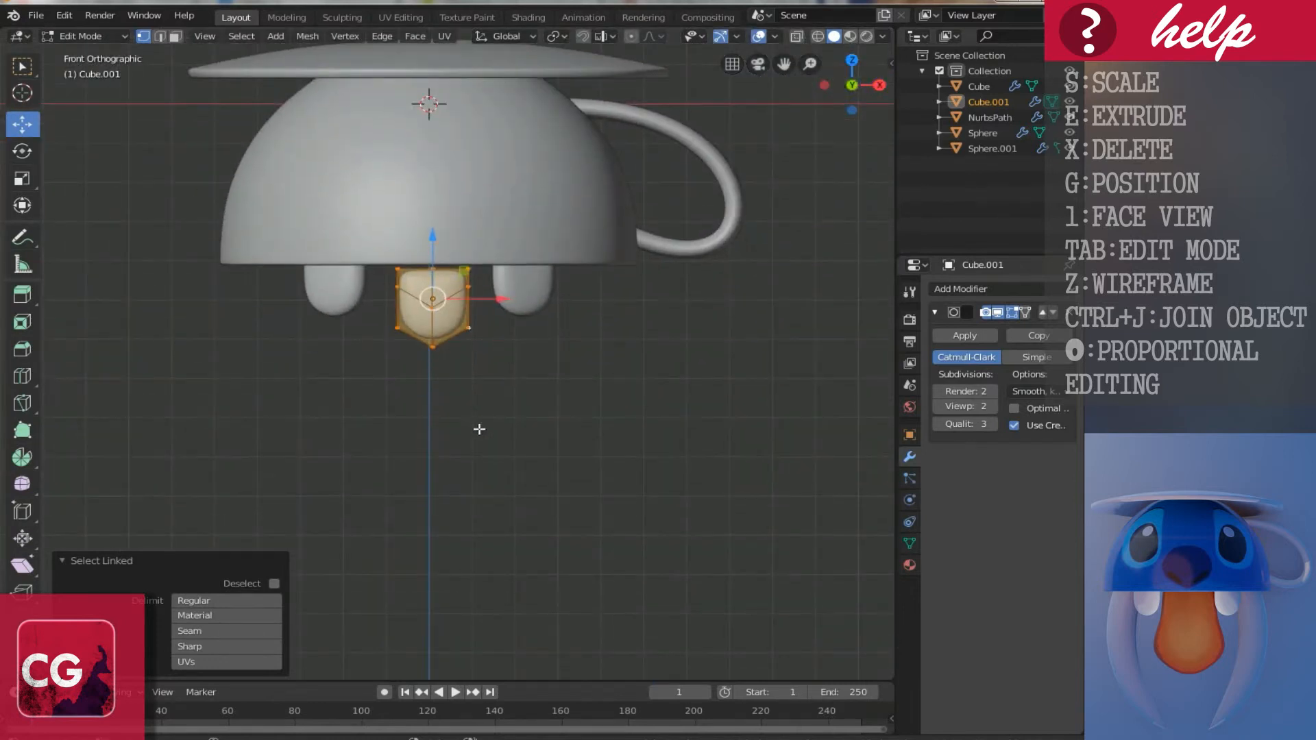
key(s)
click(501, 473)
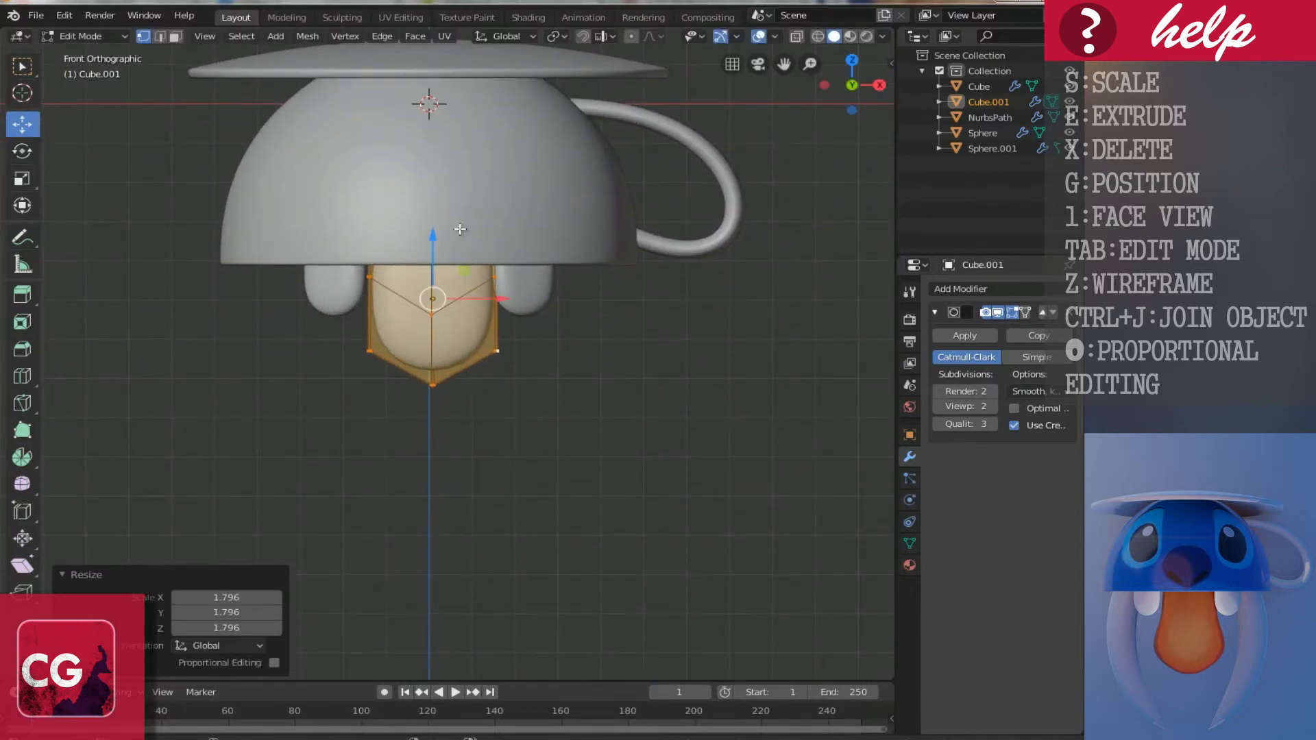
Step: Move the enlarged mesh about -1.44 m along Z, below the cup's rim
key(g)
key(z)
click(451, 329)
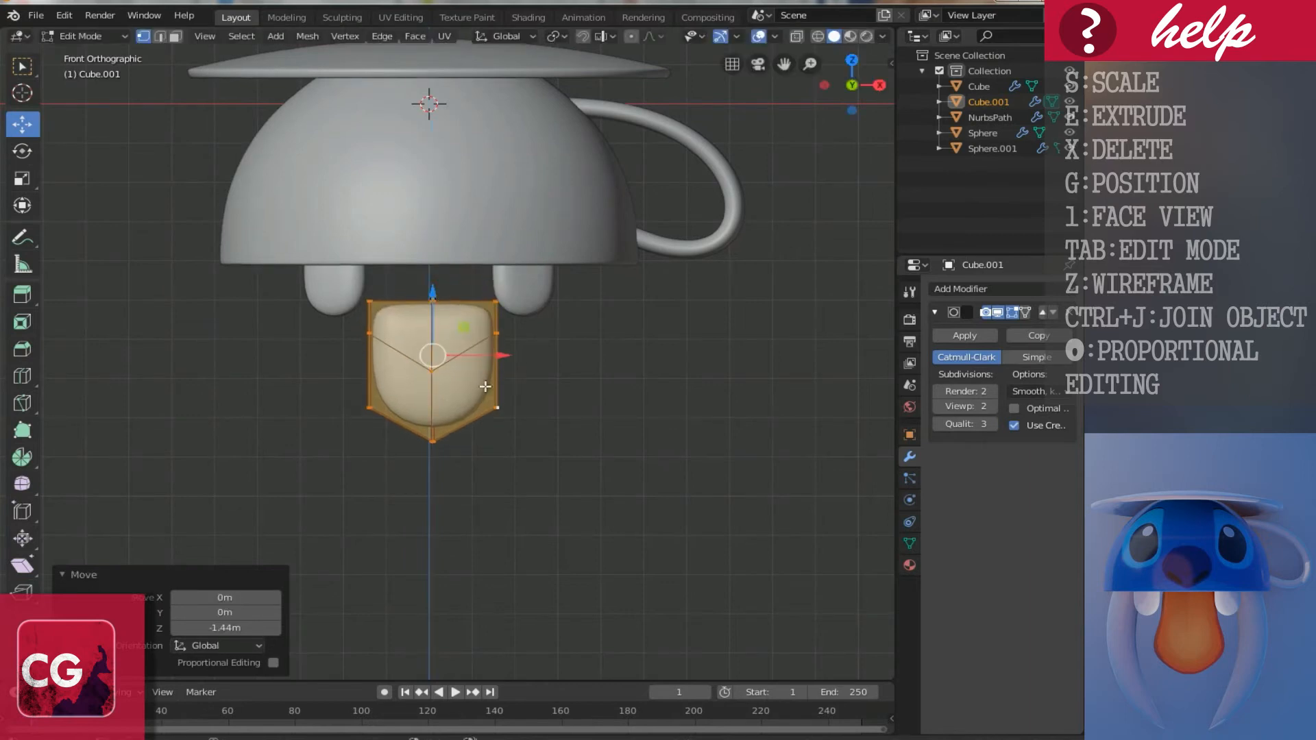
Step: Add one centred horizontal loop cut across the lower half of the tongue mesh
scroll(486, 387, up, 3)
key(ctrl+r)
click(452, 370)
right_click(430, 381)
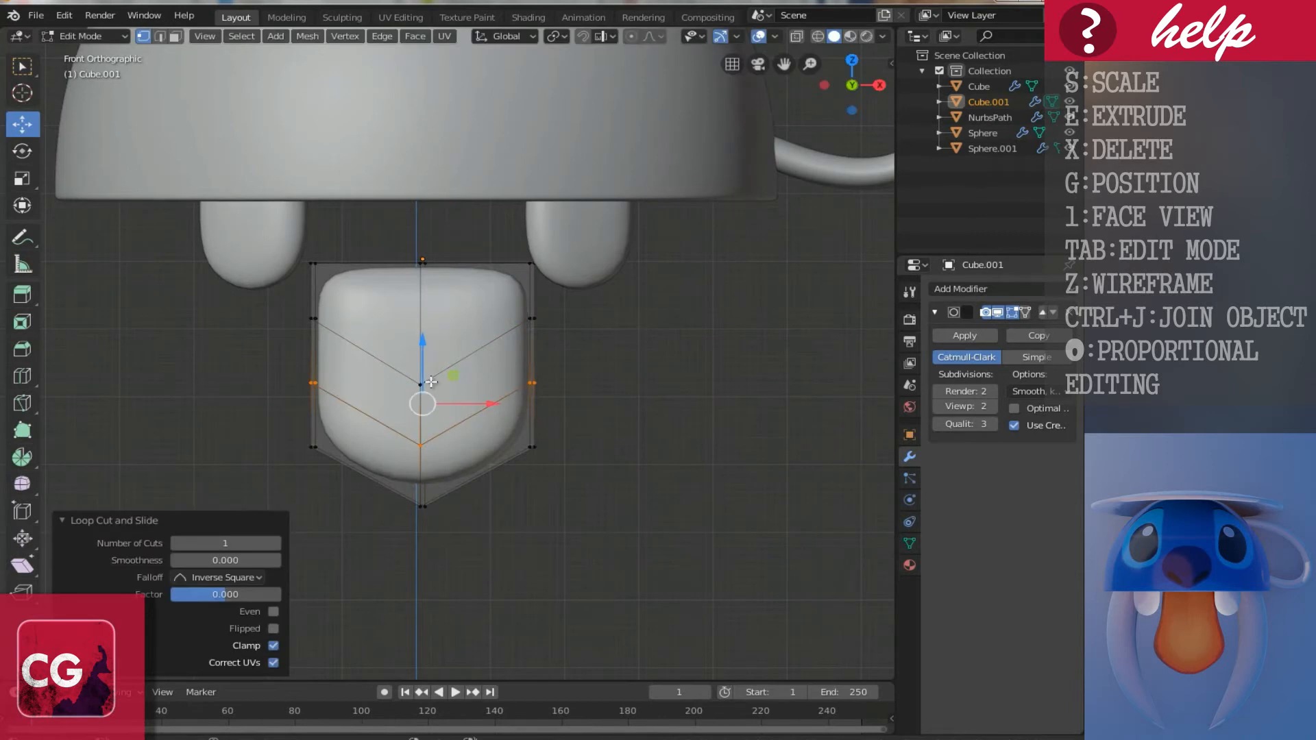
Step: Try to widen the tongue's tip by scaling its lower edges by about 1.43
alt+click(430, 506)
key(s)
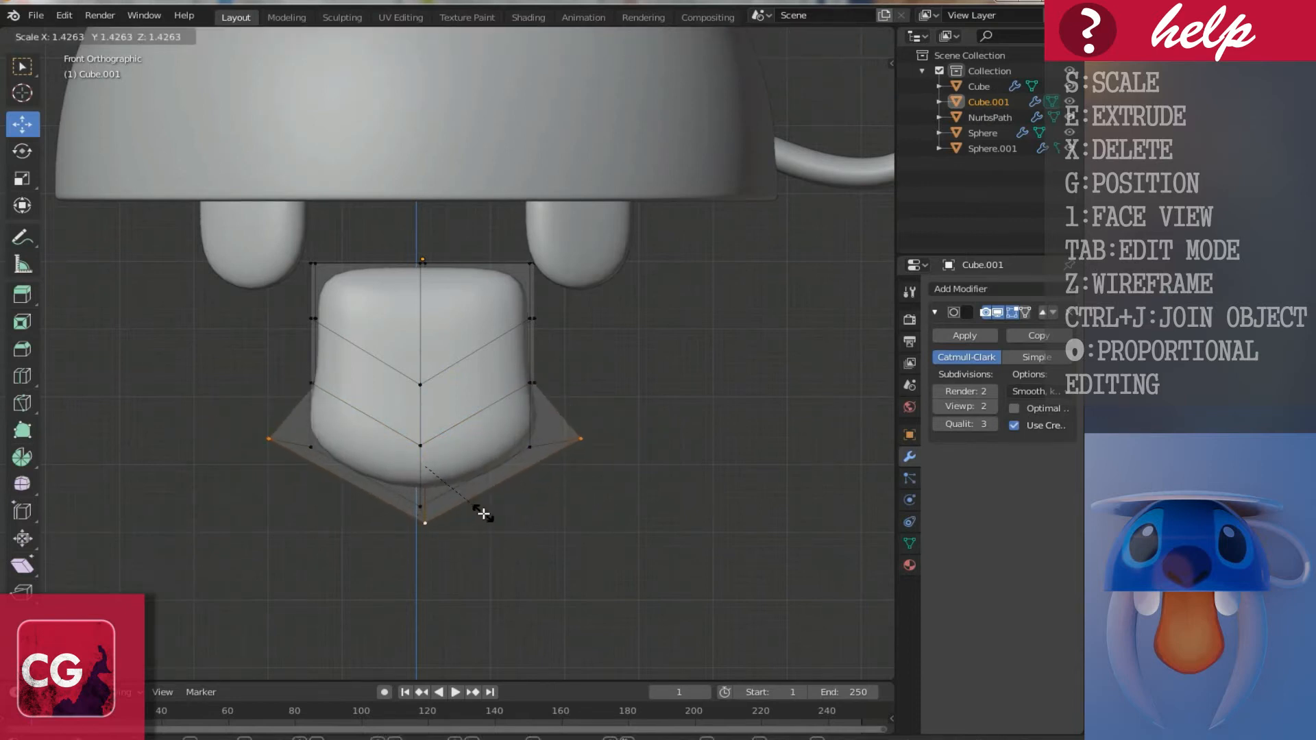
click(484, 514)
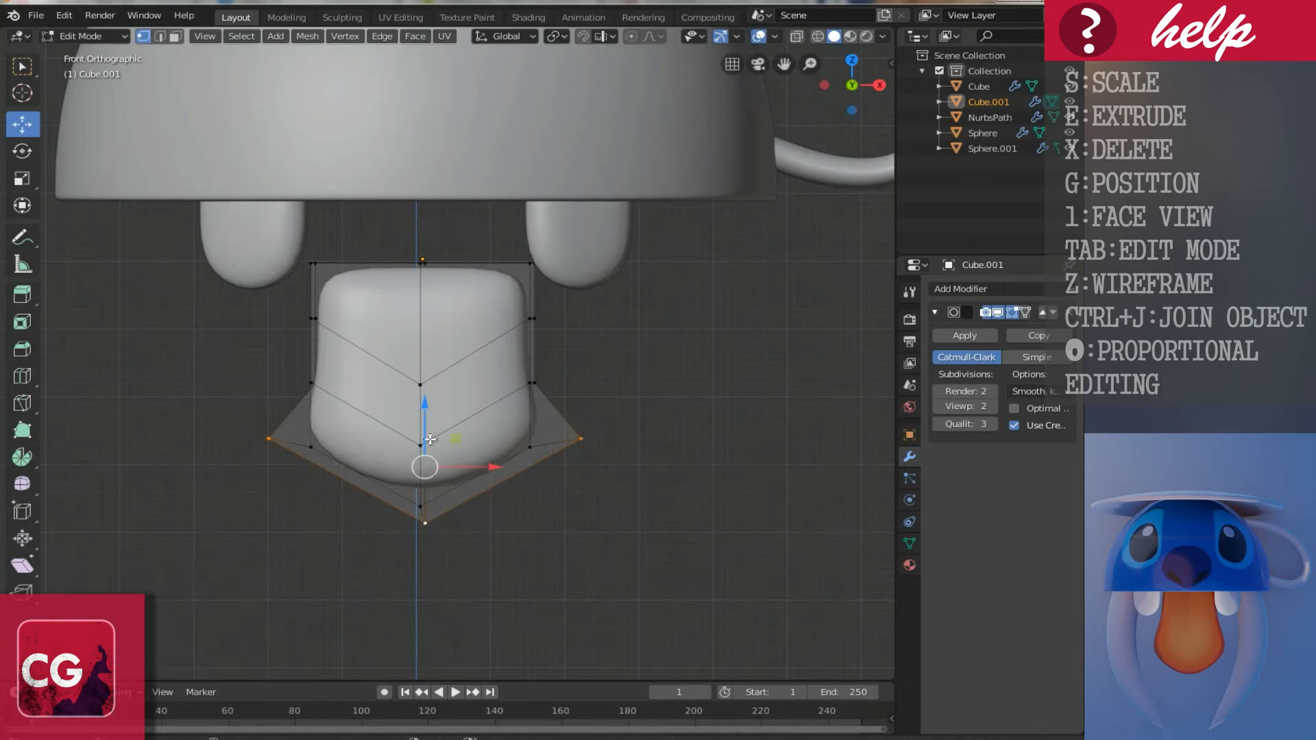
key(ctrl+z)
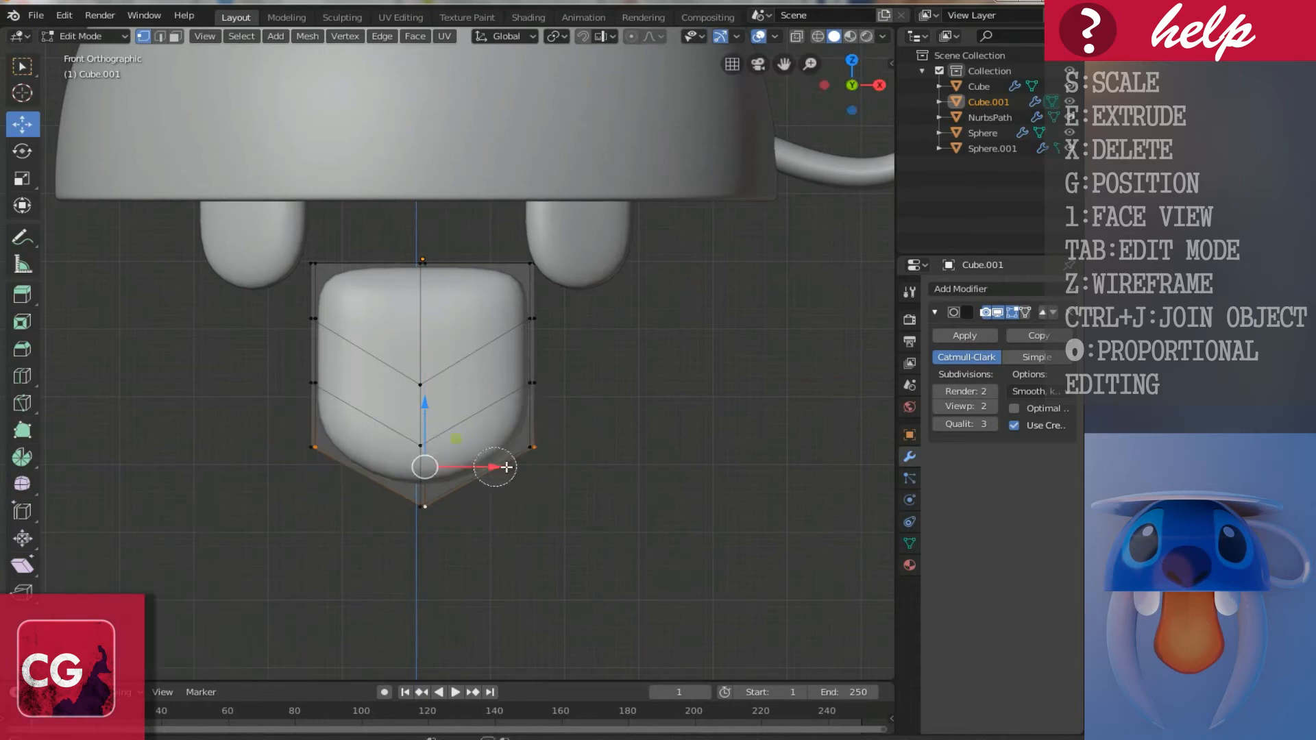
Step: Select the vertices around the tongue's lower end and scale them up slightly
click(543, 448)
click(416, 503)
click(323, 449)
right_click(304, 440)
key(s)
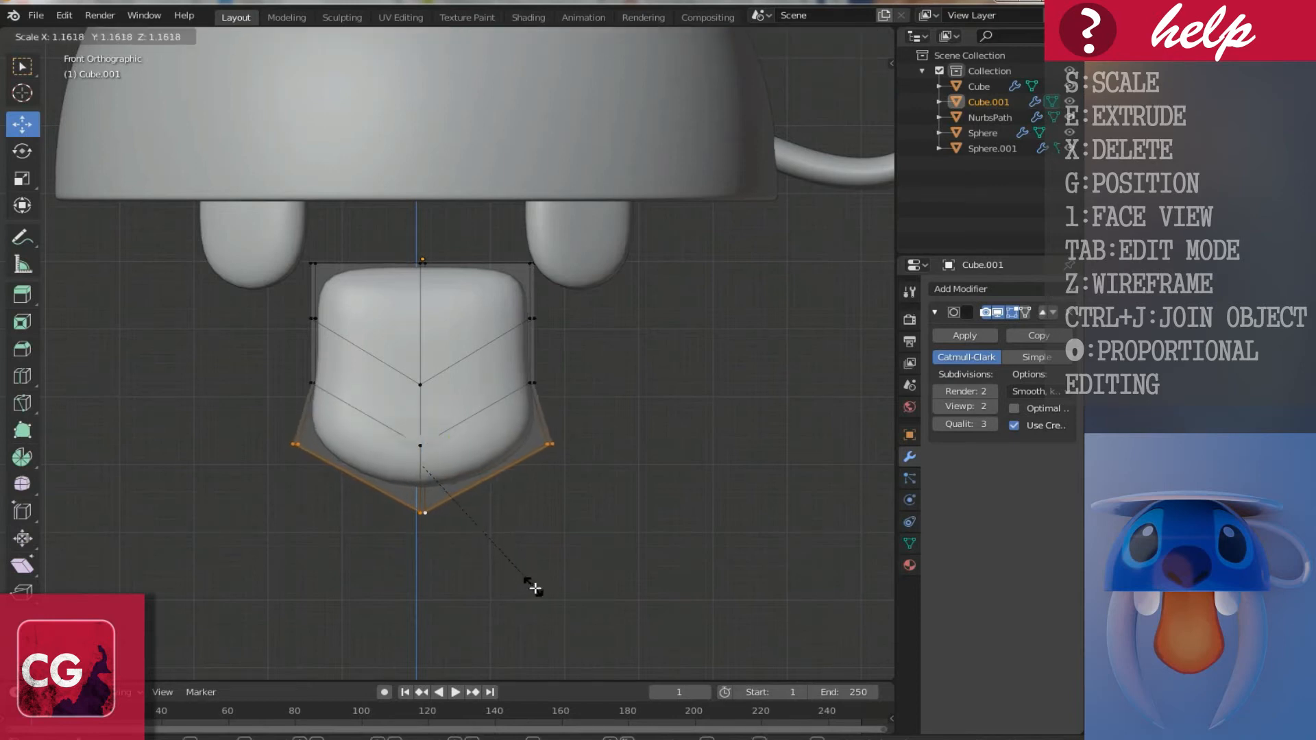
click(541, 599)
Step: Move the tongue's lower end about -0.778 m along Z and scale it up by about 1.10
drag(428, 430, 487, 524)
key(s)
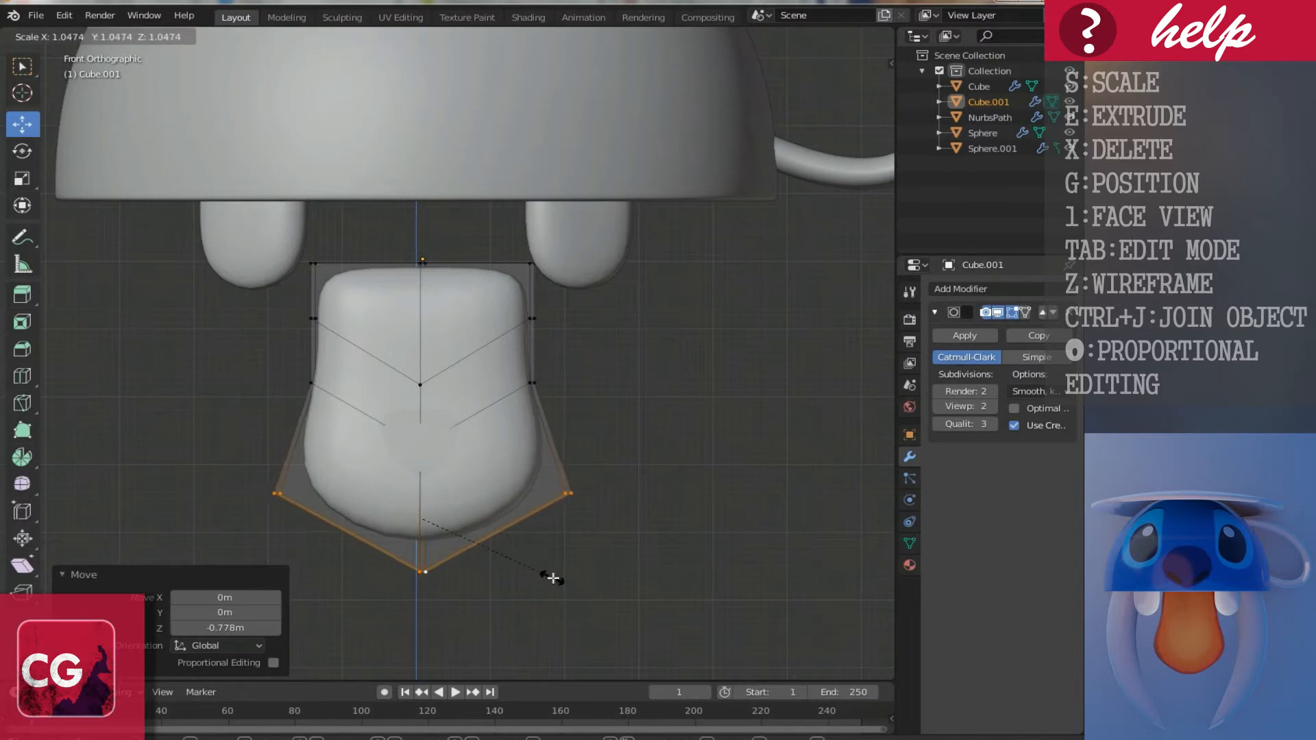
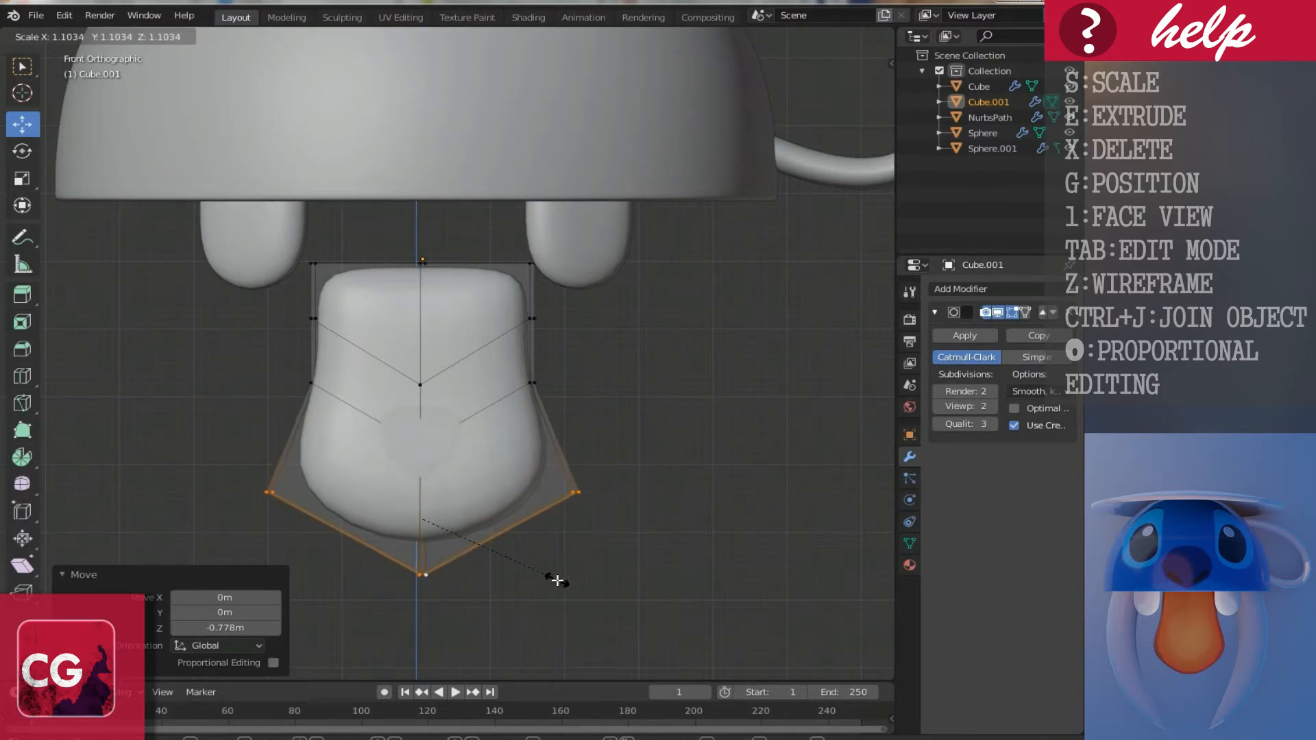
click(557, 580)
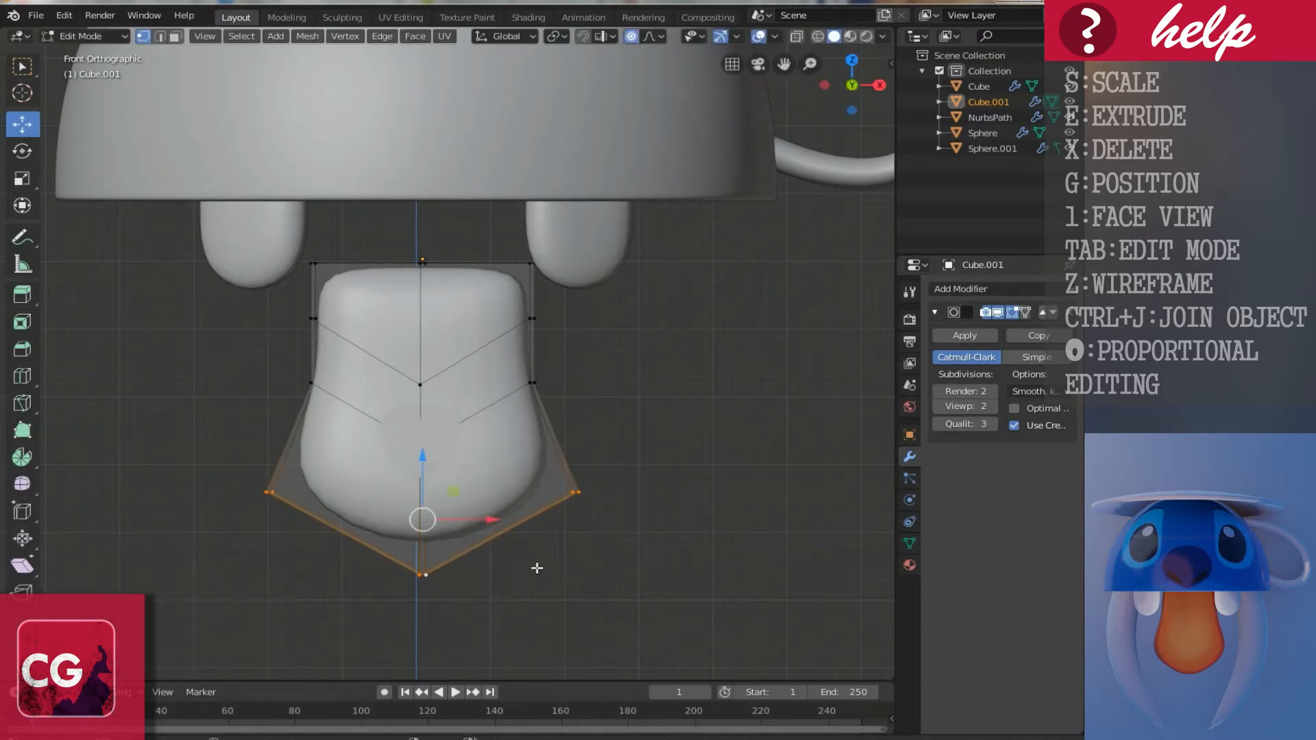
Step: Scale the tongue's lower end by about 1.168 using smooth proportional editing with a size of about 3.8
key(s)
scroll(537, 576, down, 10)
scroll(545, 577, down, 3)
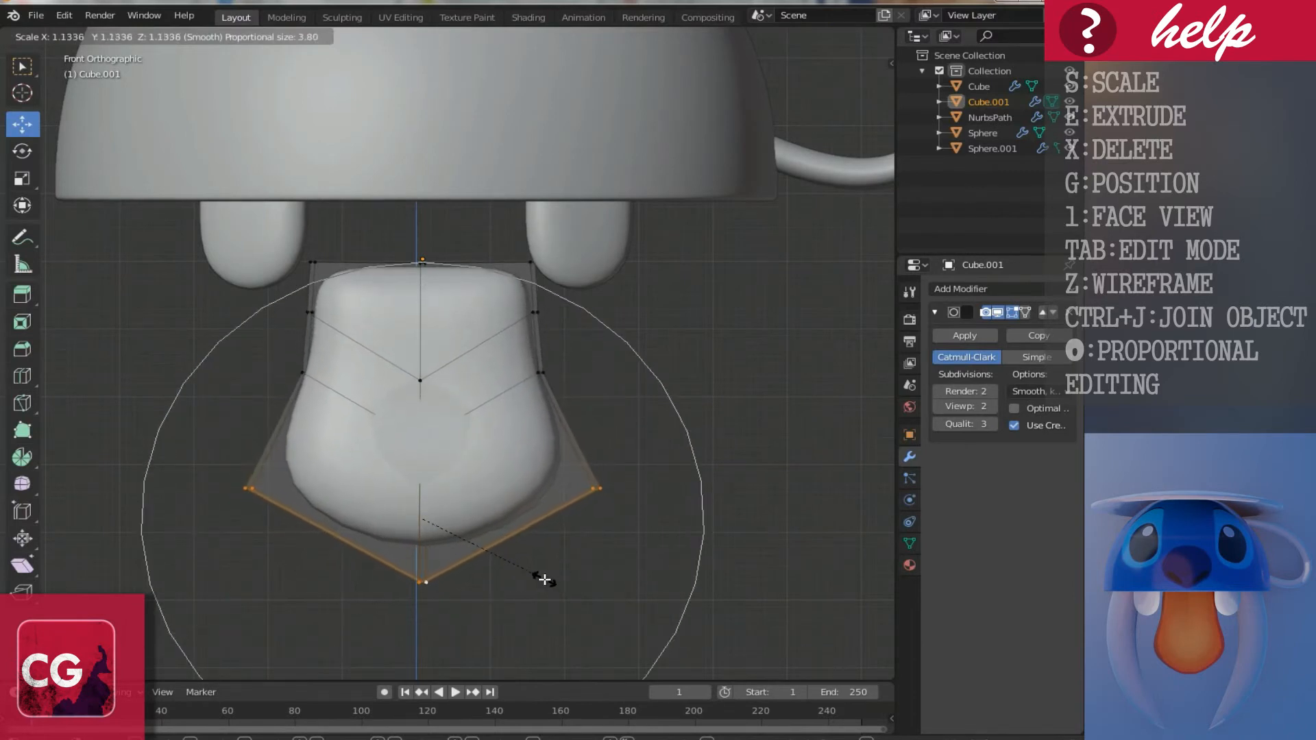
click(548, 582)
Step: Shift the tongue's middle edge loop forward along Y with proportional size about 2.594, finishing with a move of about -0.0494 m
middle_drag(547, 582, 526, 474)
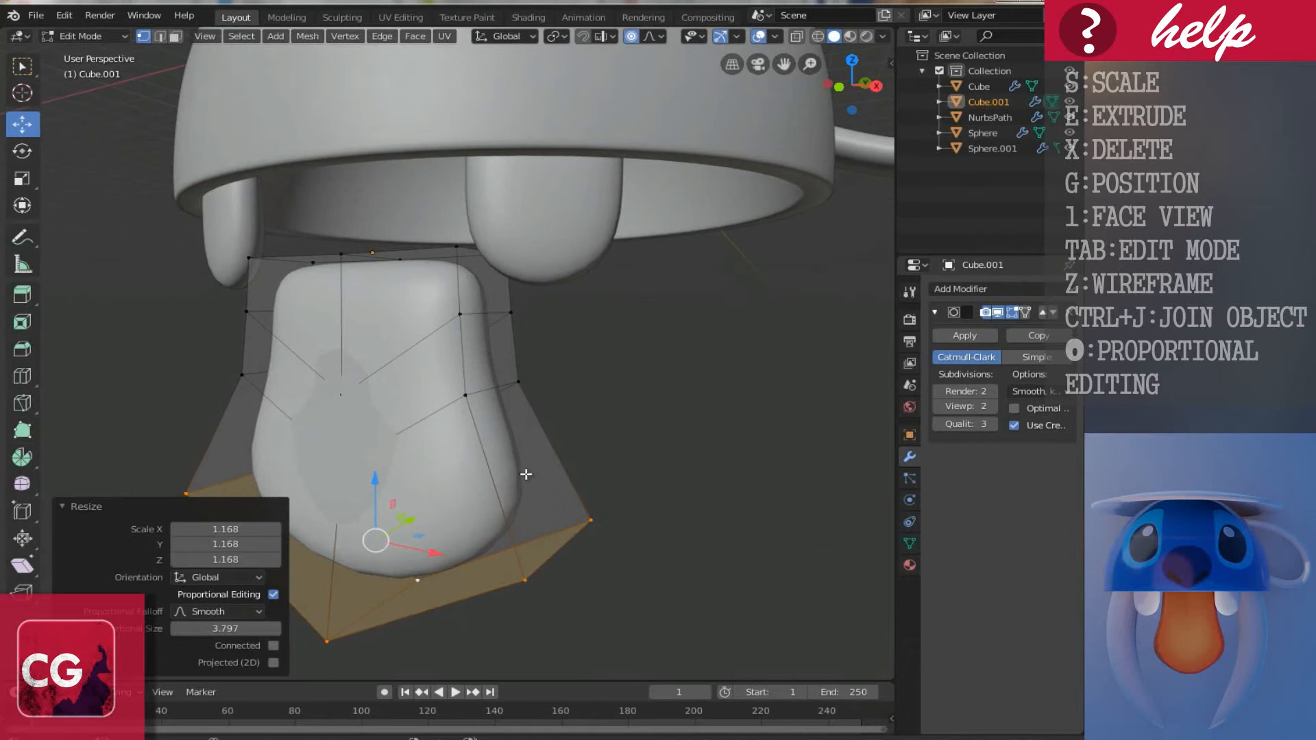
alt+click(460, 396)
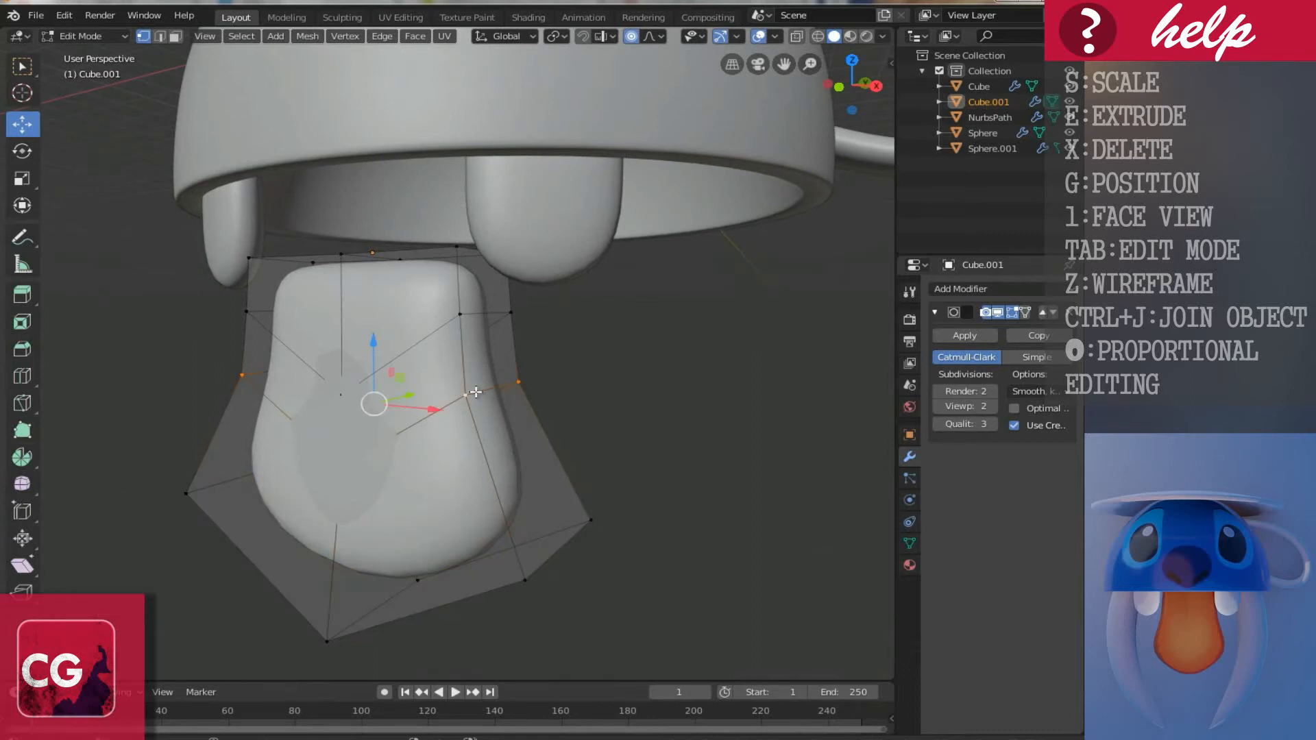
key(KP_3)
drag(410, 394, 355, 398)
right_click(388, 398)
scroll(389, 397, up, 2)
scroll(389, 398, down, 2)
scroll(381, 395, up, 3)
click(350, 398)
mouse_move(350, 397)
middle_down()
mouse_move(641, 377)
mouse_move(603, 374)
mouse_move(678, 393)
mouse_move(682, 377)
mouse_move(648, 411)
mouse_move(556, 390)
mouse_move(352, 401)
middle_up()
drag(372, 389, 366, 390)
Step: Nudge the centre vertex of the tongue's upper front edge forward and review the smoothed shape in Object Mode
middle_drag(366, 391, 560, 373)
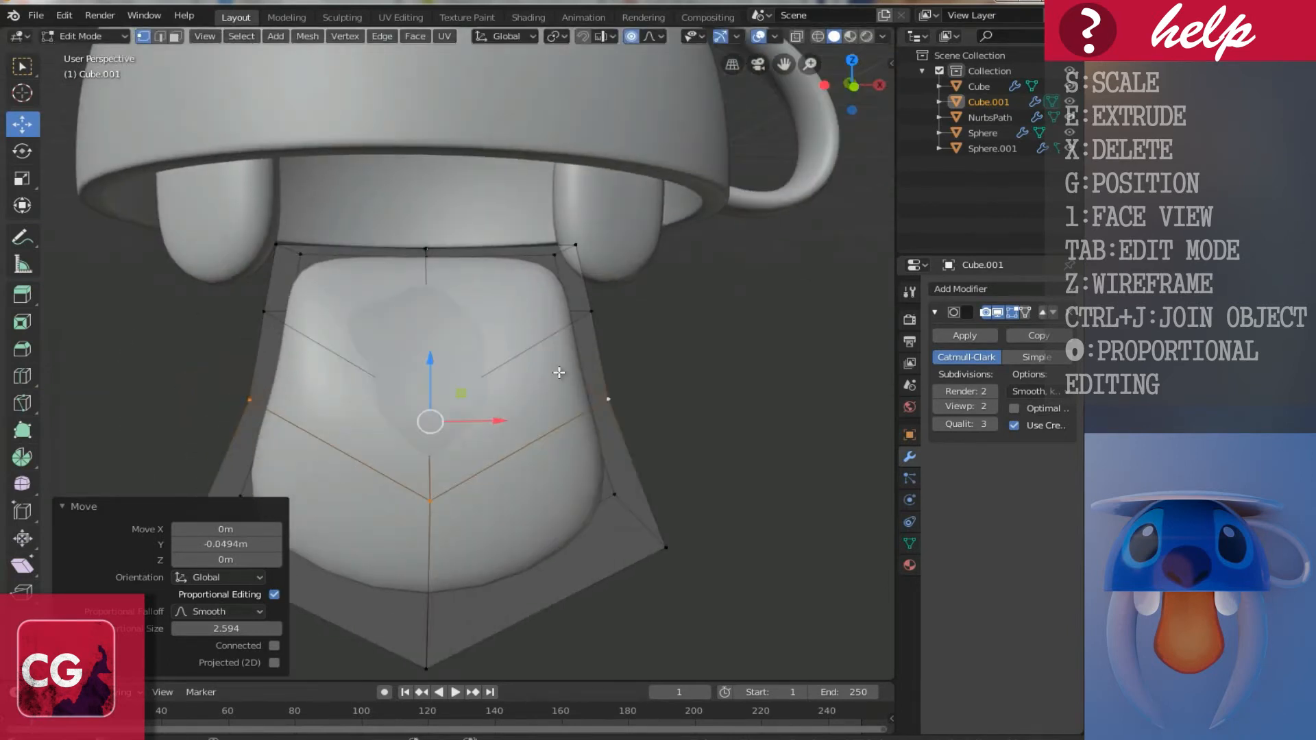
middle_drag(460, 278, 382, 324)
click(321, 295)
middle_drag(321, 295, 298, 307)
drag(358, 283, 338, 293)
scroll(348, 286, up, 2)
scroll(344, 286, up, 7)
scroll(338, 292, up, 1)
key(1)
key(Tab)
scroll(484, 457, down, 3)
middle_drag(484, 458, 490, 428)
scroll(569, 449, up, 4)
key(Tab)
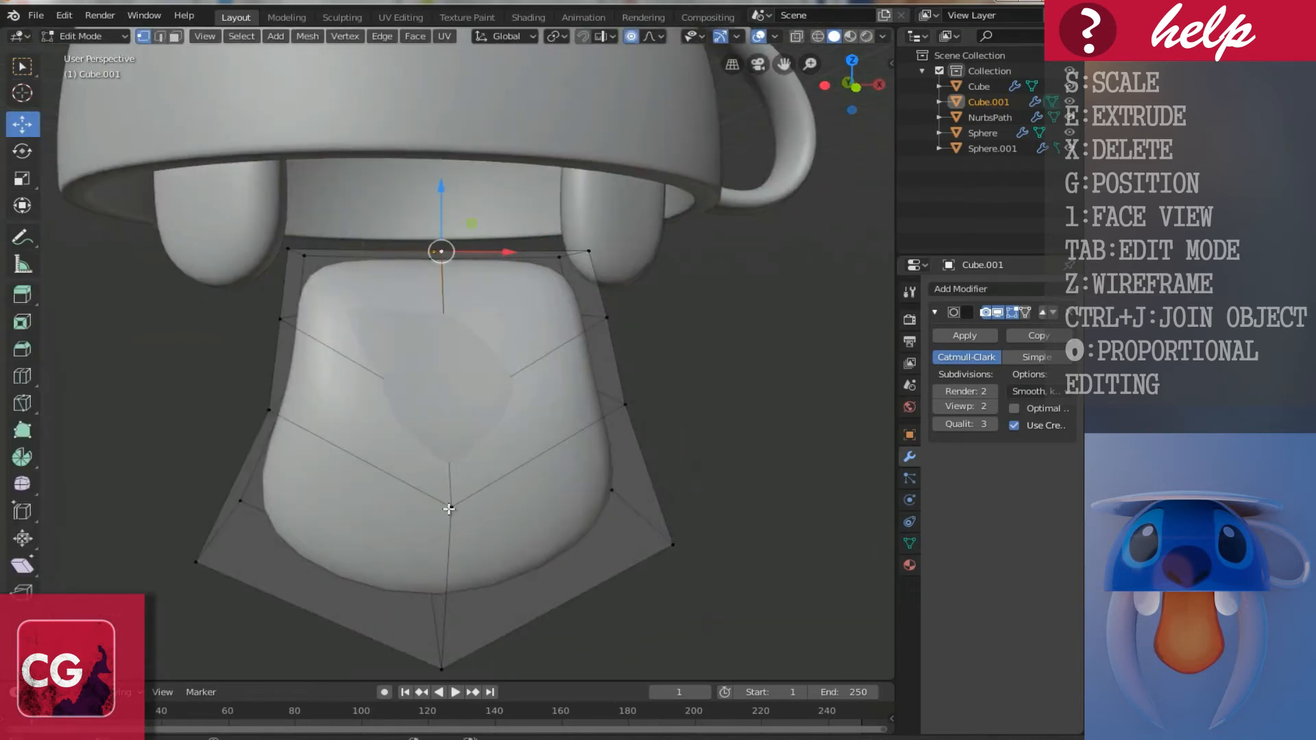
Step: Add a vertical loop cut on each side of the tongue's centre line, slid toward it by factors of about -0.649 and 0.727
key(ctrl+r)
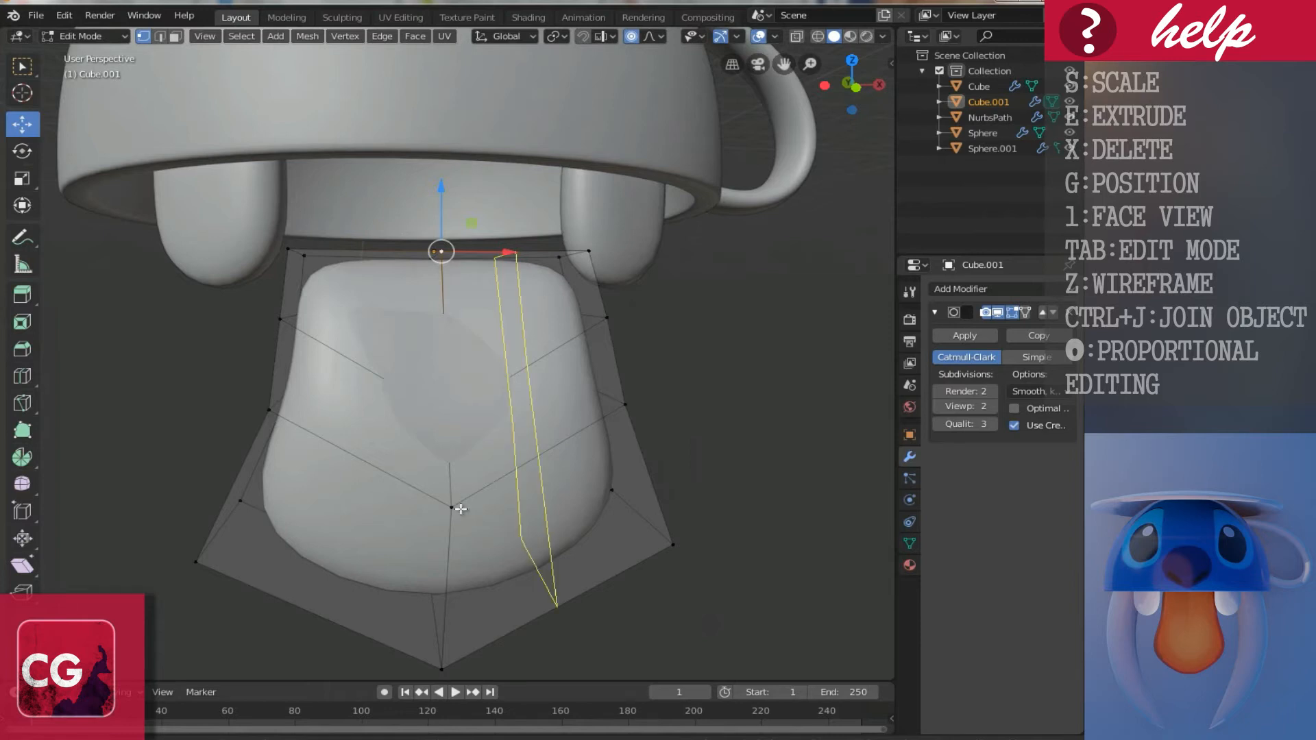
click(458, 505)
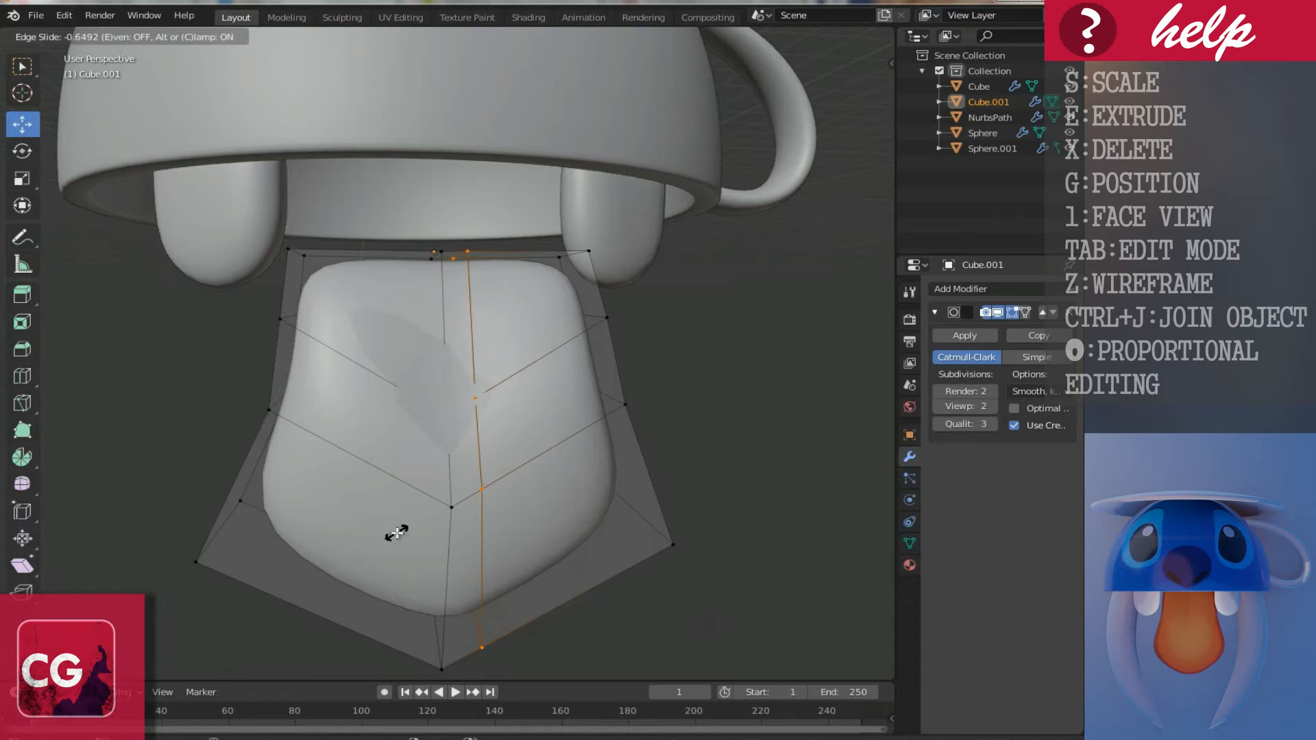
click(396, 533)
key(ctrl+r)
click(439, 505)
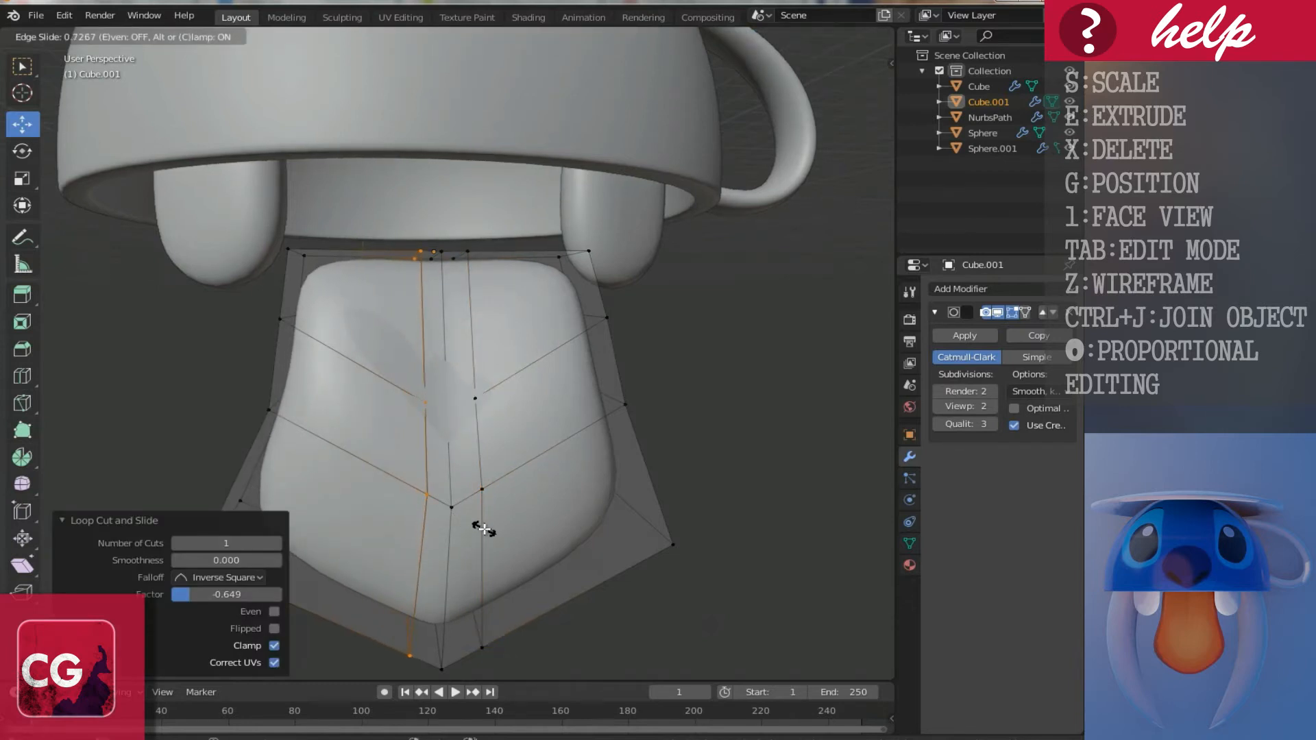
click(480, 527)
Step: Select the outer lower vertex of the tongue in the front view and turn off proportional editing
middle_drag(480, 528, 482, 560)
click(482, 578)
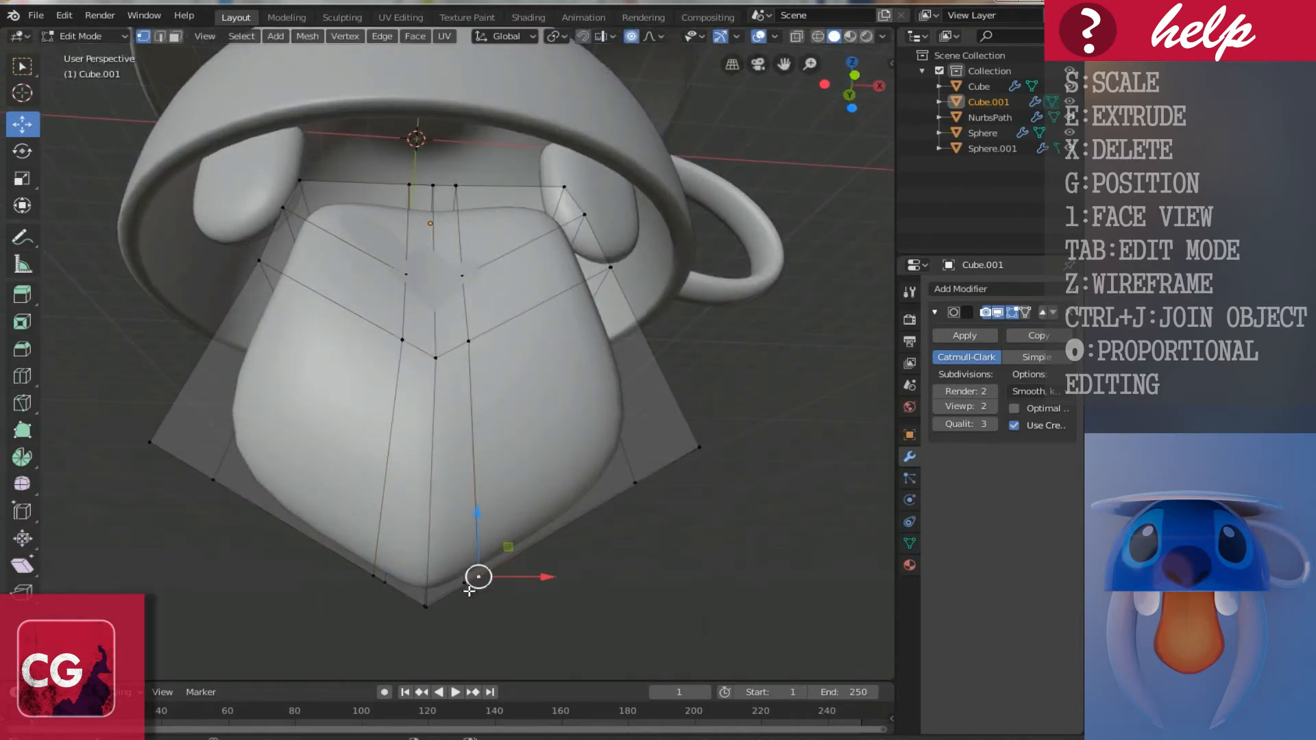
key(KP_1)
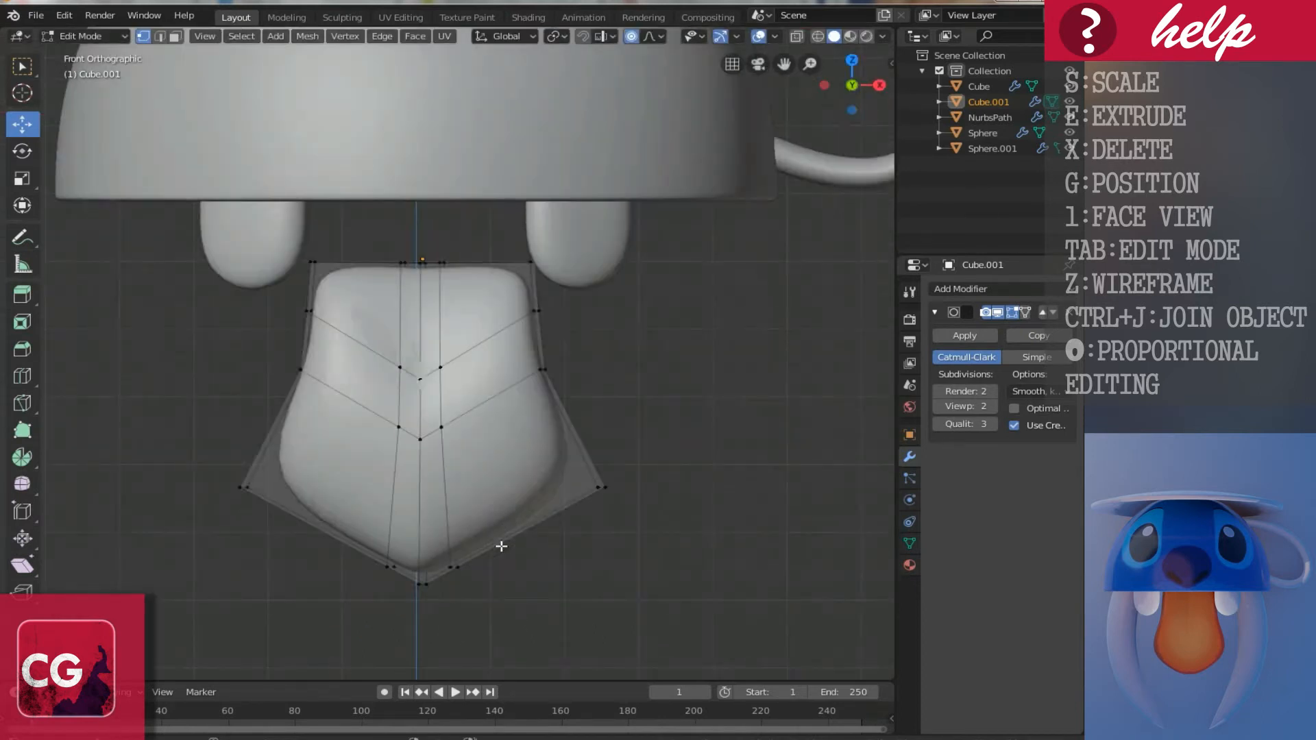
key(ctrl+KP_4)
click(323, 488)
key(o)
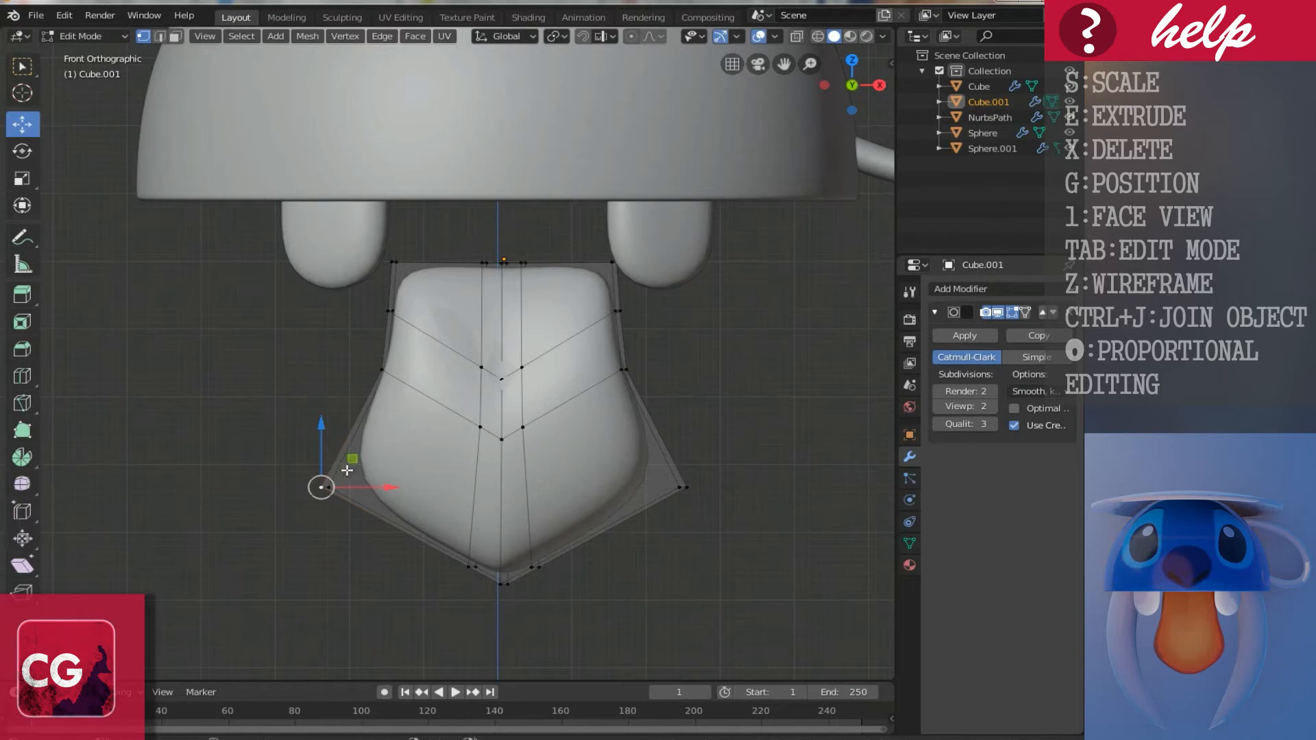
Step: Delete all vertices on the tongue's left half using see-through wireframe display, and return to solid shading in Object Mode
key(shift+z)
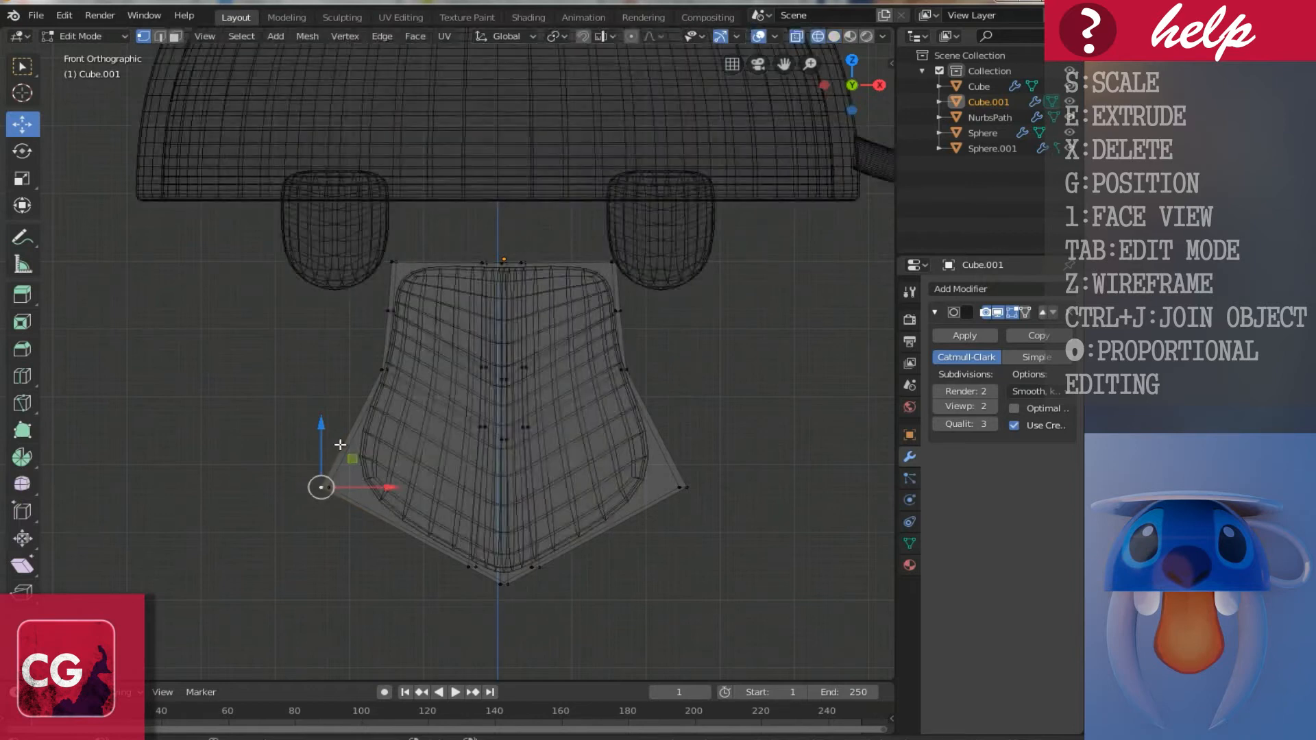
key(b)
drag(176, 183, 488, 682)
key(x)
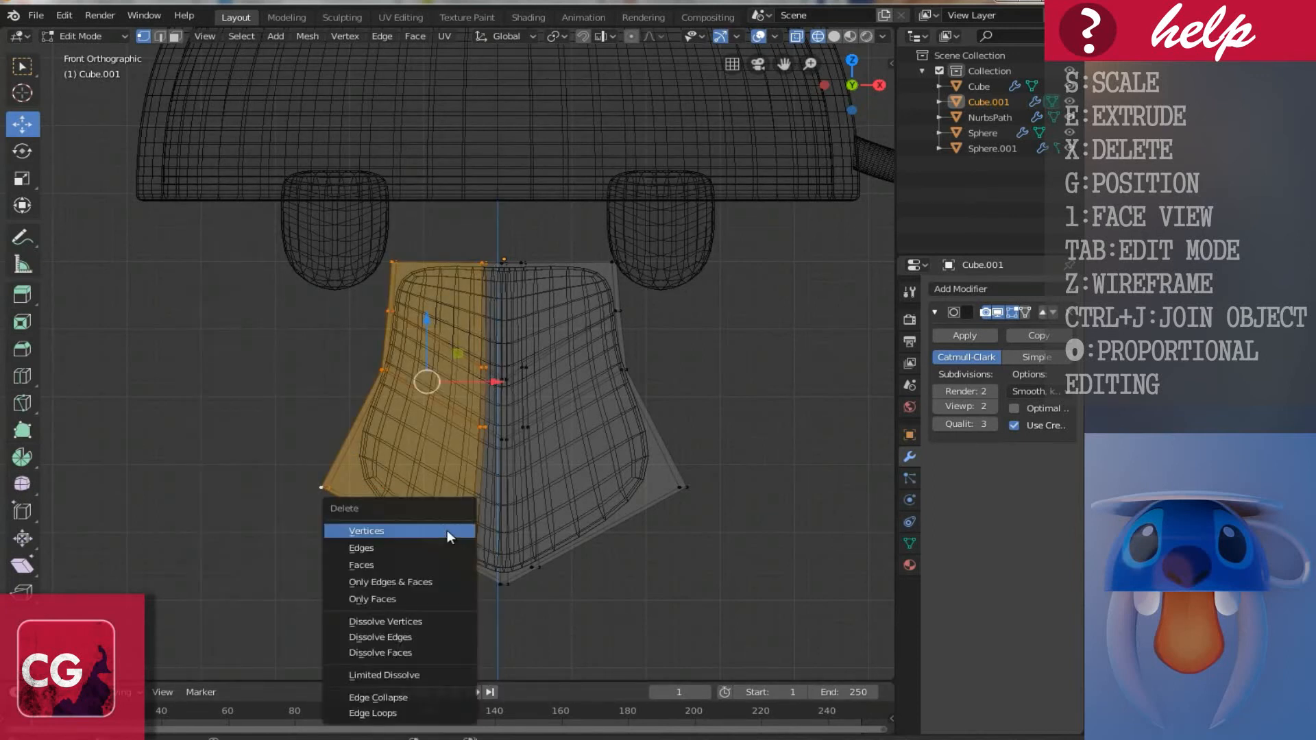
click(437, 525)
key(Tab)
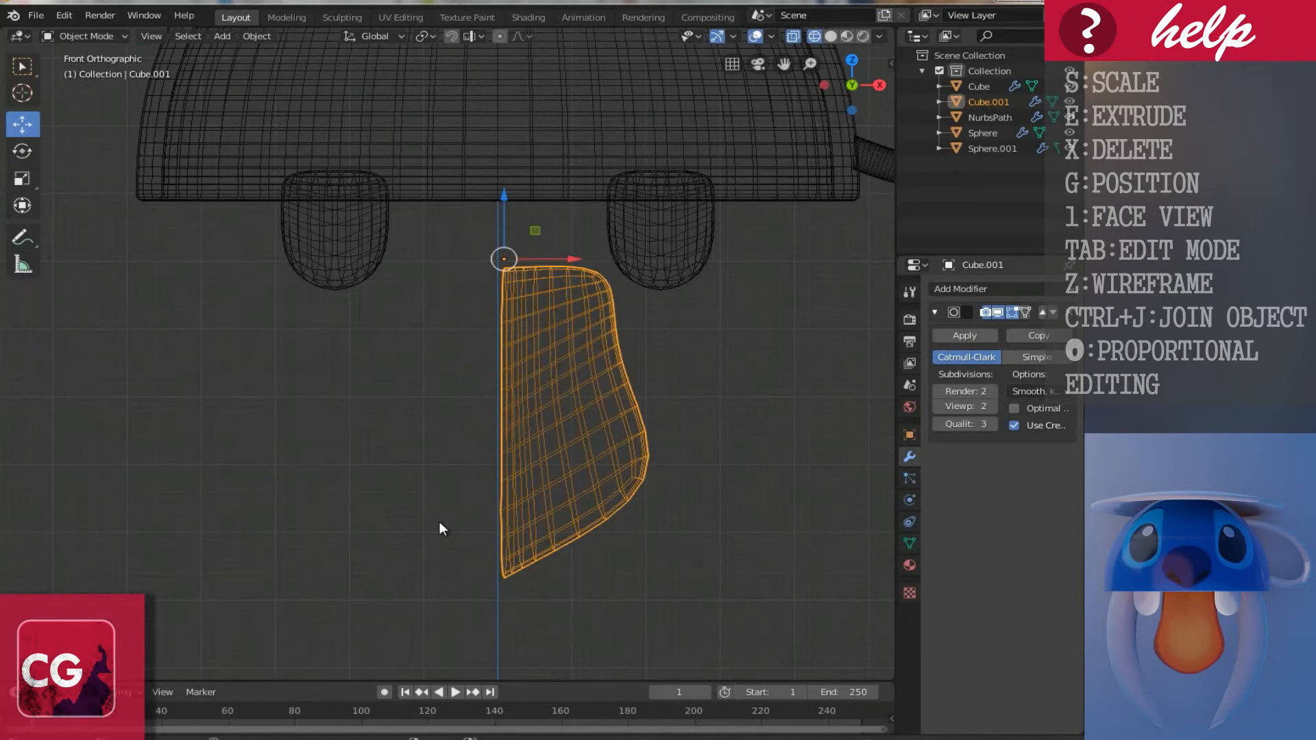
key(z)
Step: Add a Mirror modifier on the X axis to the half tongue and apply the object's rotation
click(986, 288)
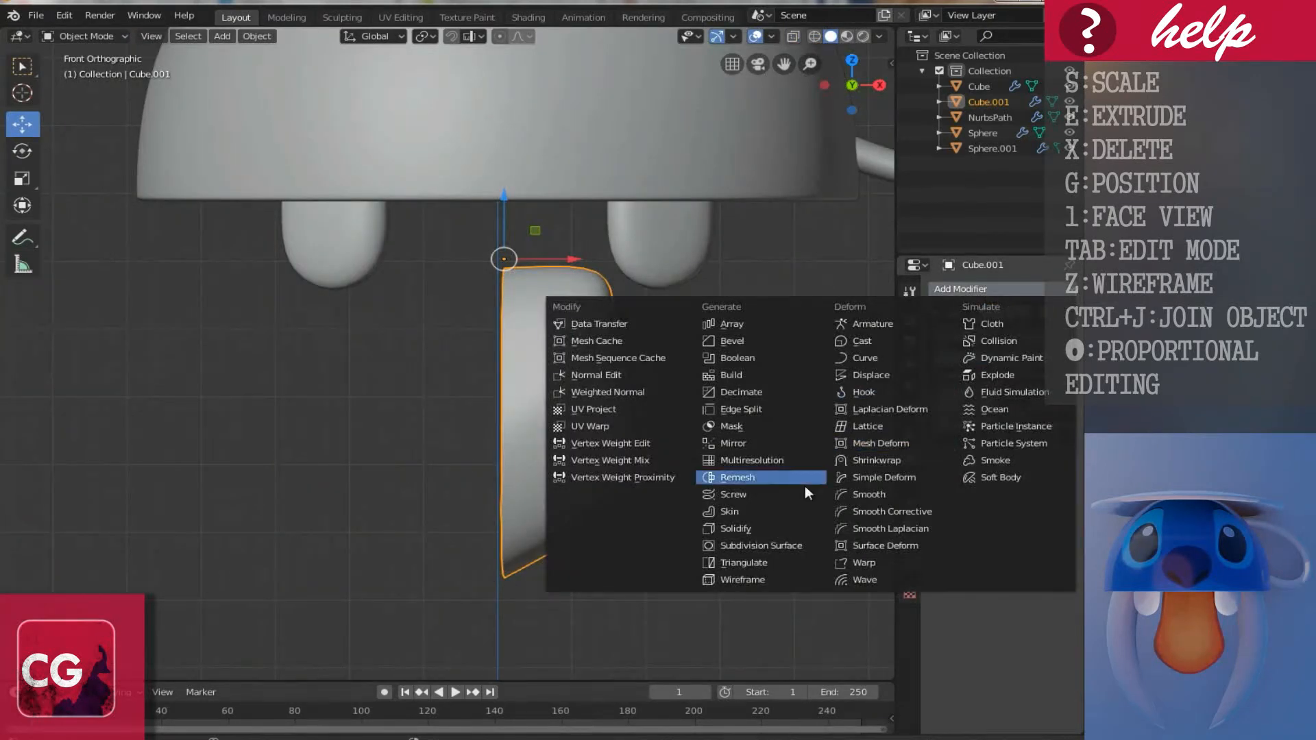
click(731, 444)
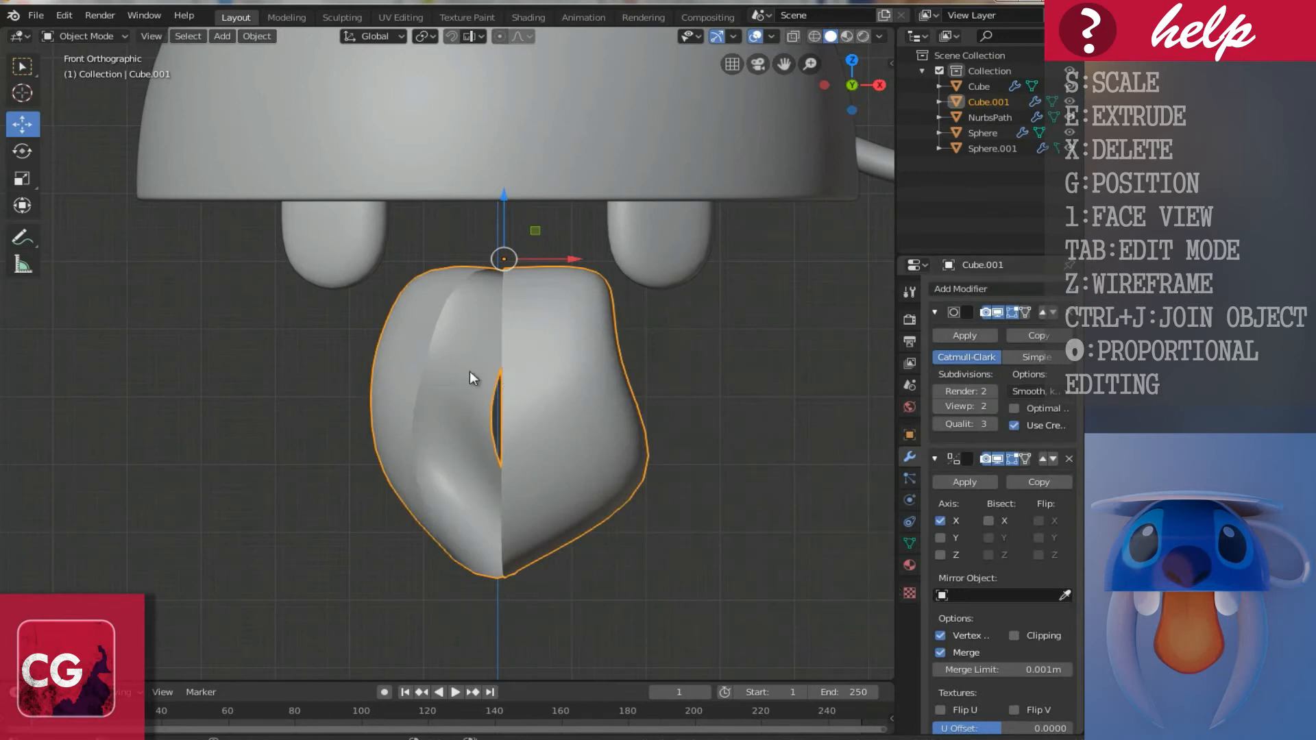
key(ctrl+a)
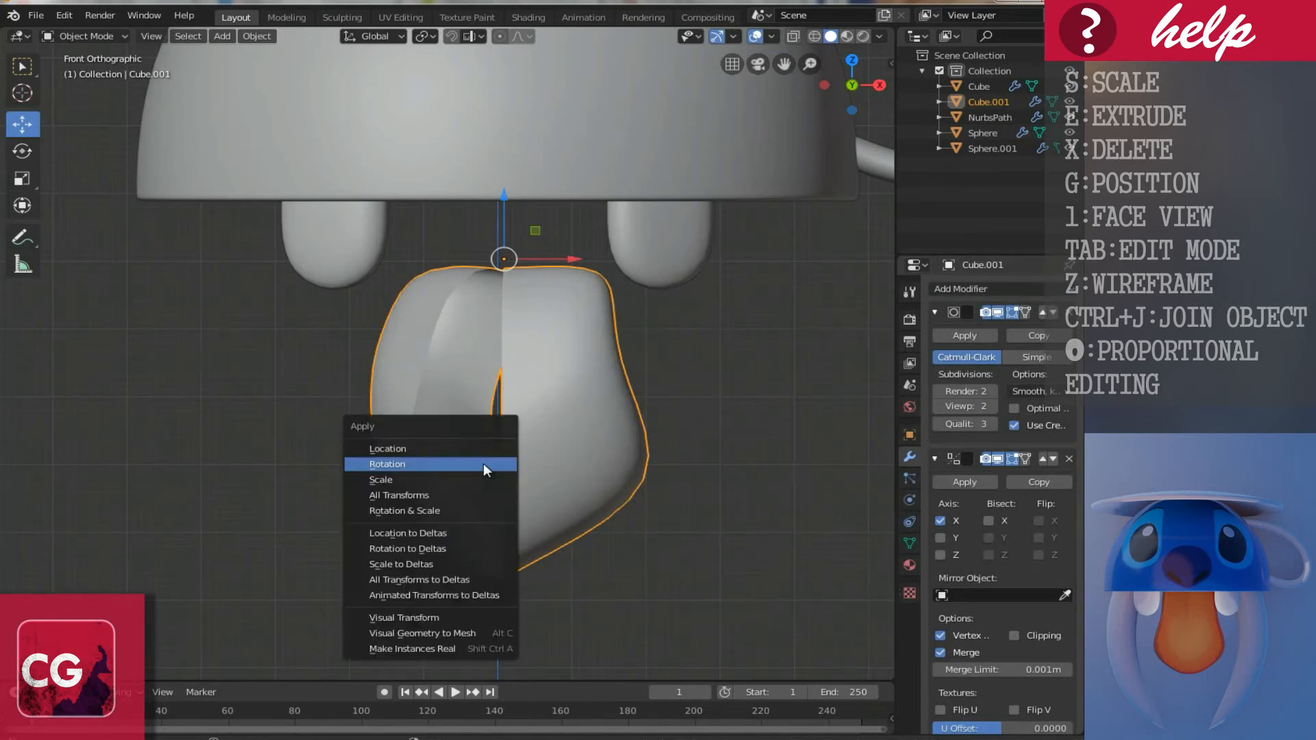
click(406, 467)
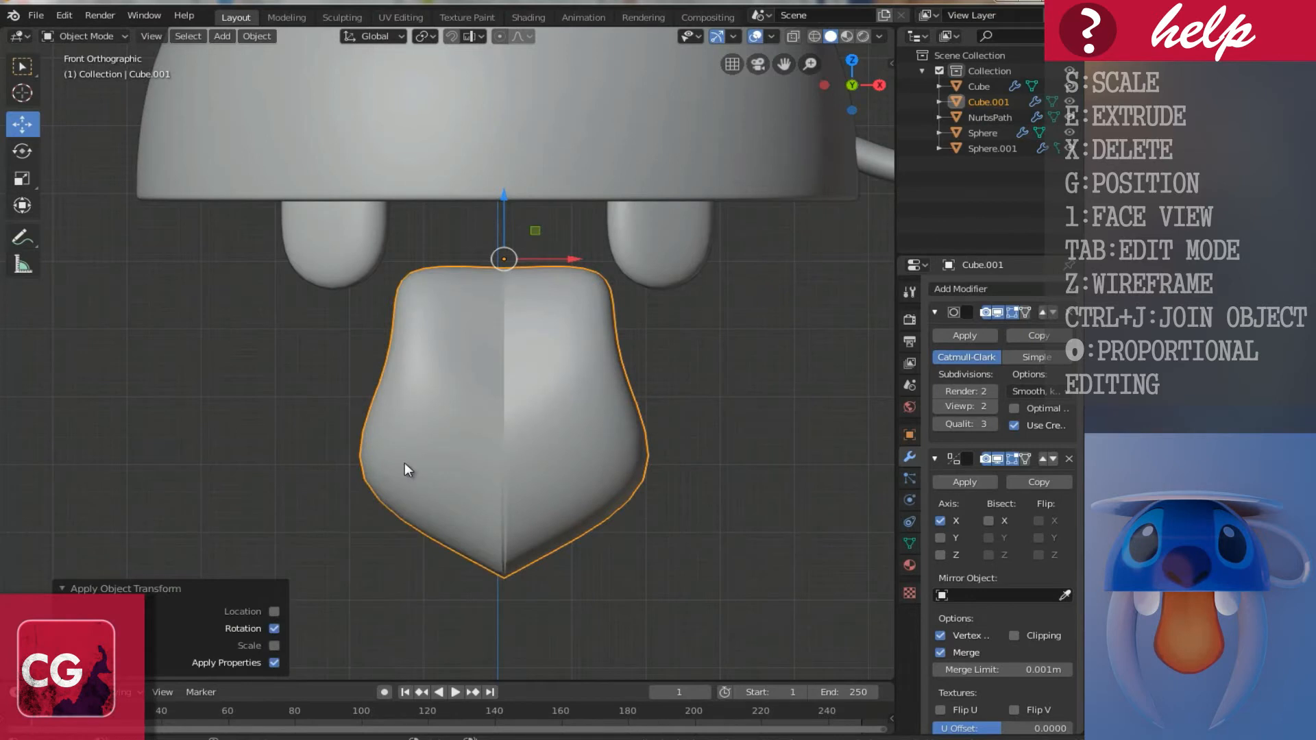
Step: Enable Clipping in the tongue's Mirror modifier
scroll(1062, 578, down, 1)
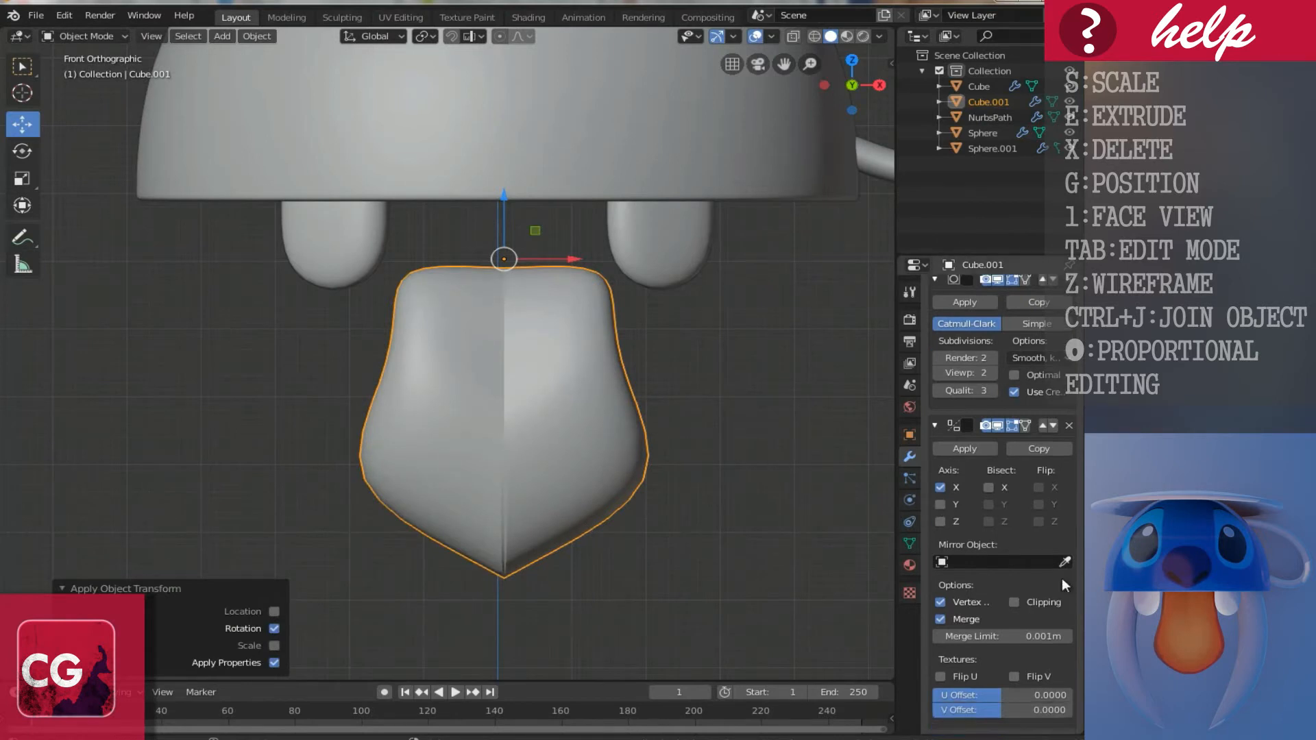
scroll(1046, 562, up, 1)
scroll(642, 500, up, 4)
scroll(641, 500, down, 2)
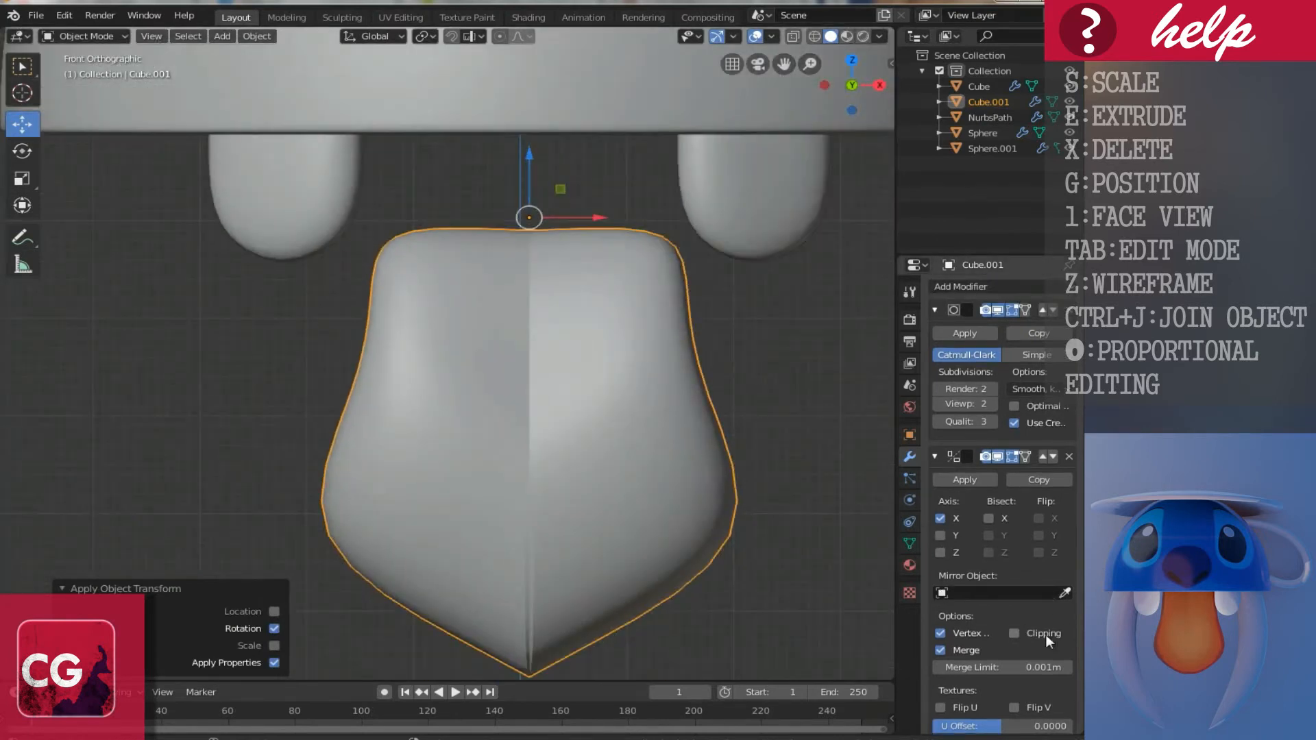
click(1016, 633)
shift+scroll(676, 509, down, 4)
Step: Select the tongue's centre edge loop in Edit Mode and shift it along X onto the mirror plane
key(Tab)
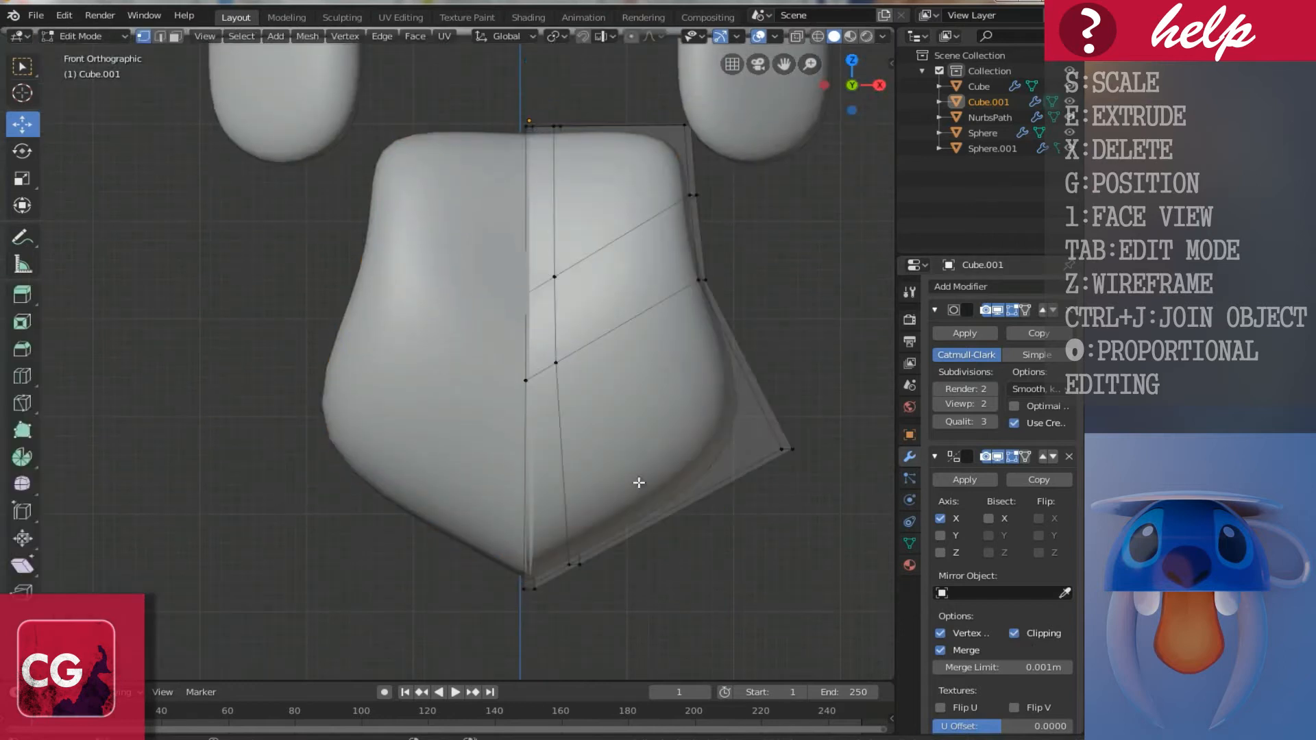
scroll(571, 502, up, 2)
shift+scroll(564, 469, down, 5)
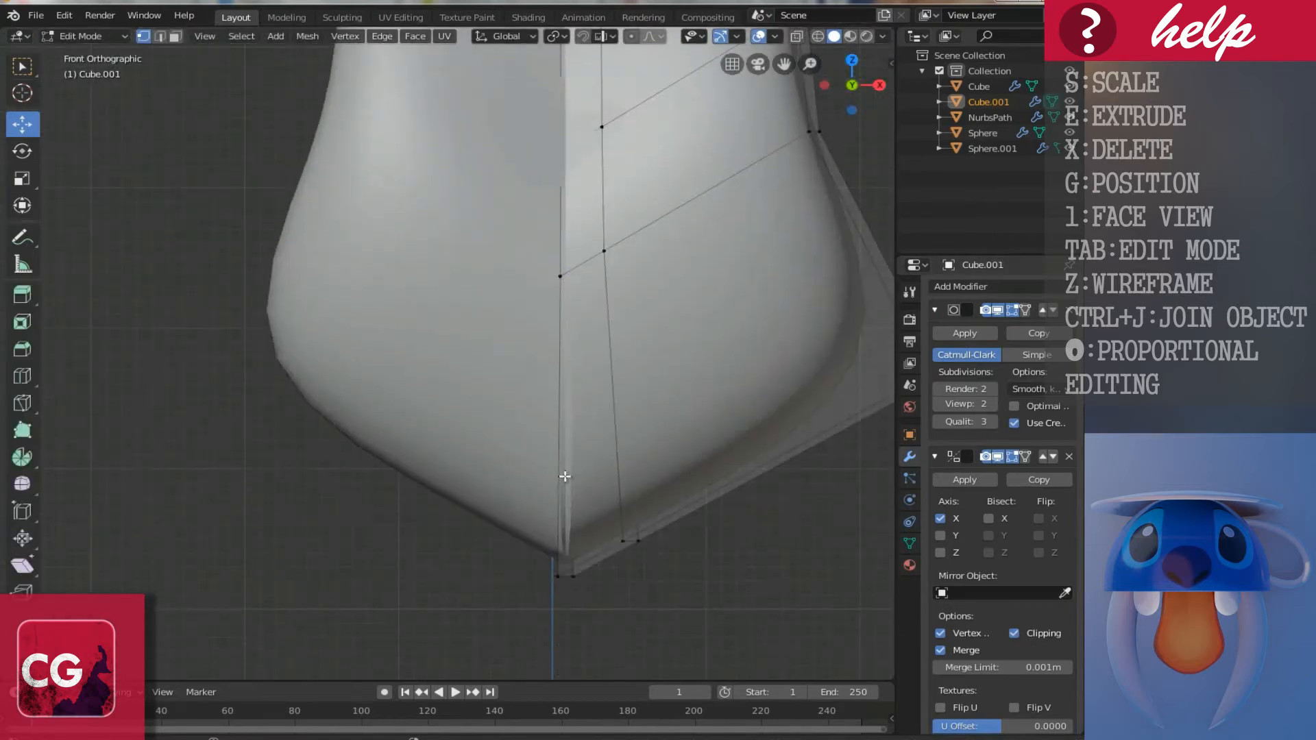
click(563, 573)
alt+click(571, 276)
alt+click(559, 269)
drag(631, 240, 656, 265)
scroll(1032, 634, down, 1)
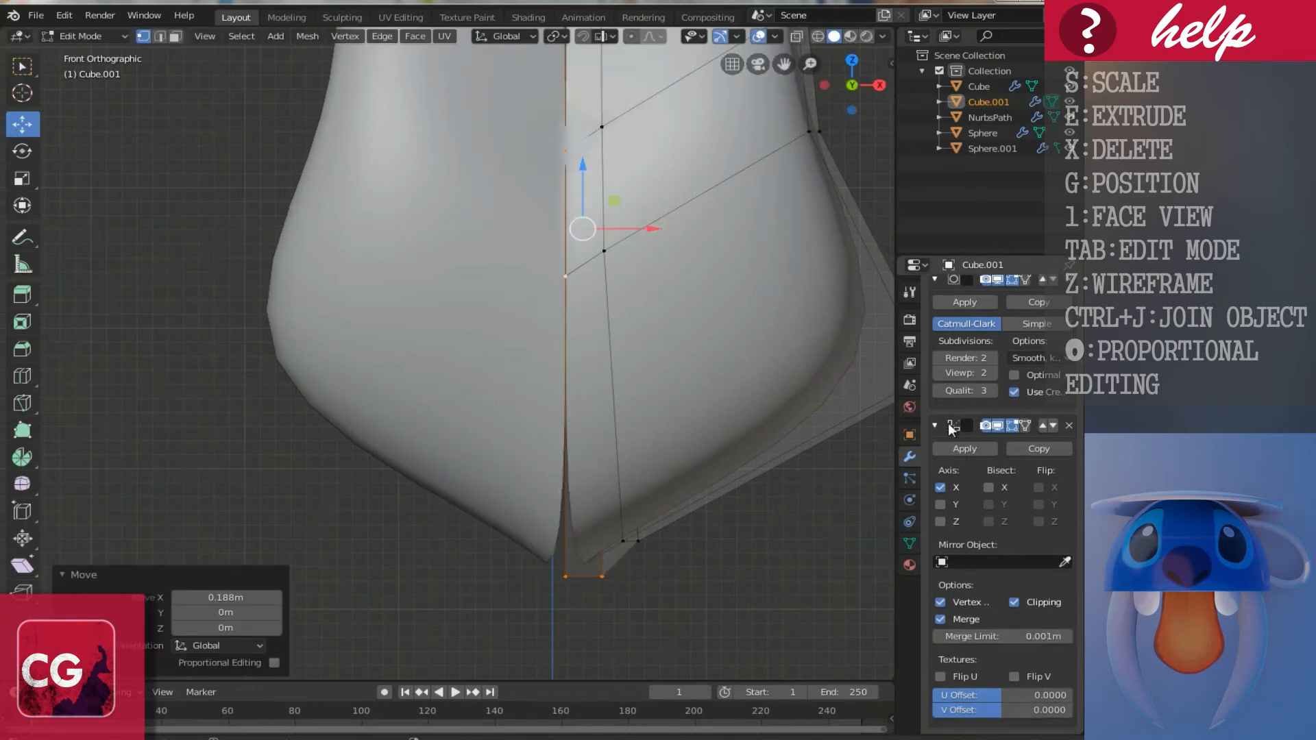
drag(644, 229, 563, 258)
Step: Move the lower front centre vertex by 0.0487, -0.13 and 0.262 m, and turn on the Mirror modifier's on-cage editing display
middle_drag(598, 488, 573, 421)
drag(555, 413, 555, 373)
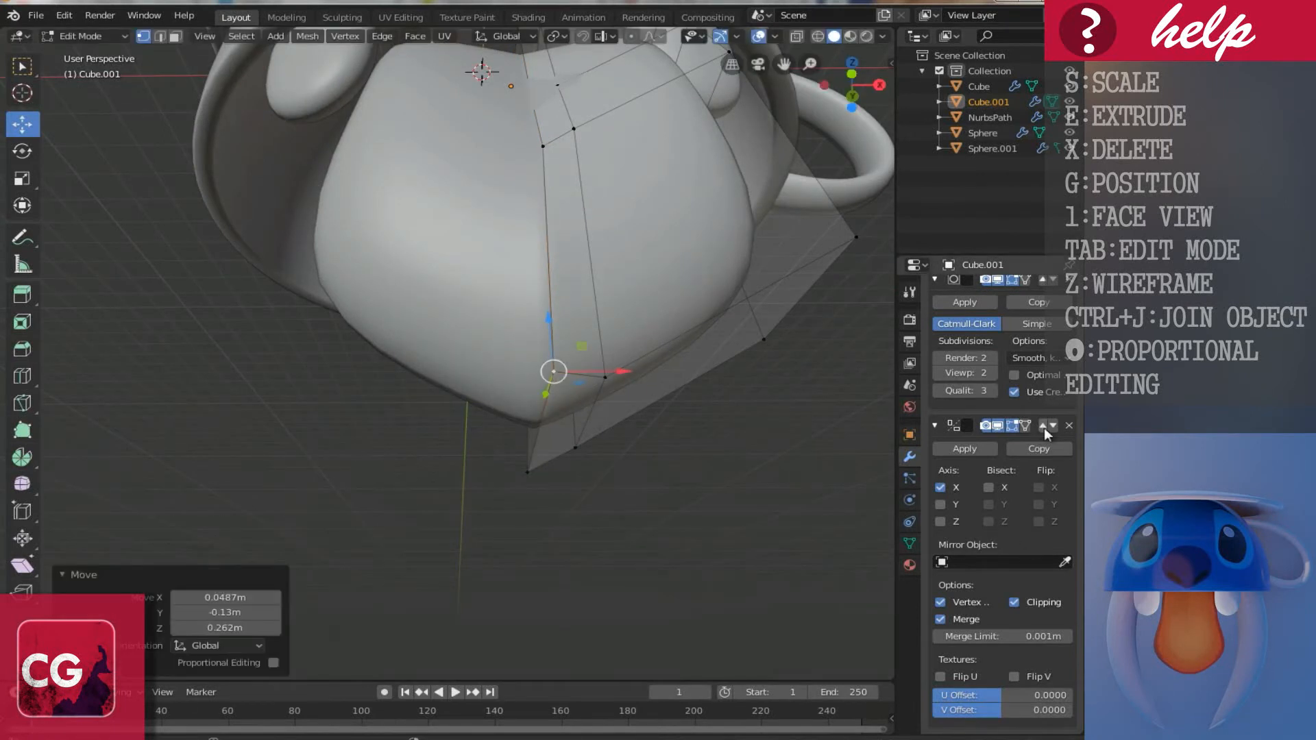
click(1026, 425)
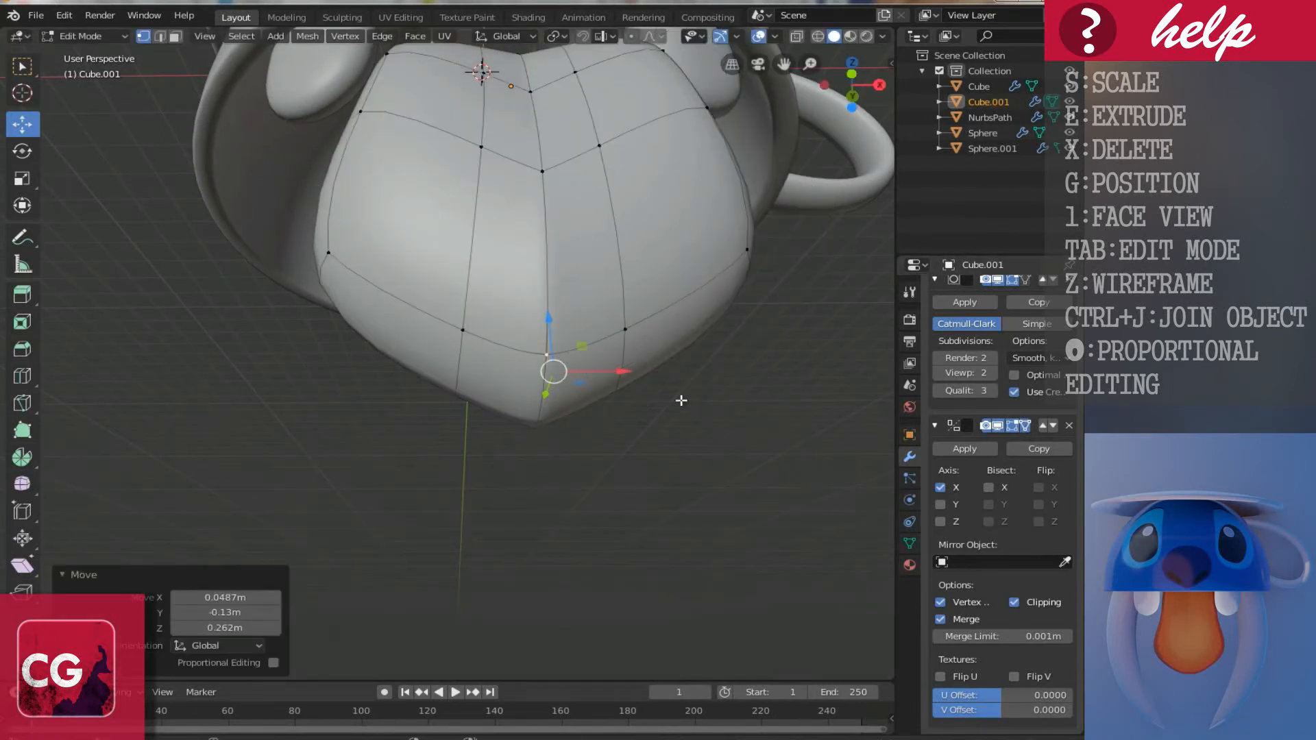
middle_drag(681, 400, 658, 420)
middle_drag(565, 371, 598, 390)
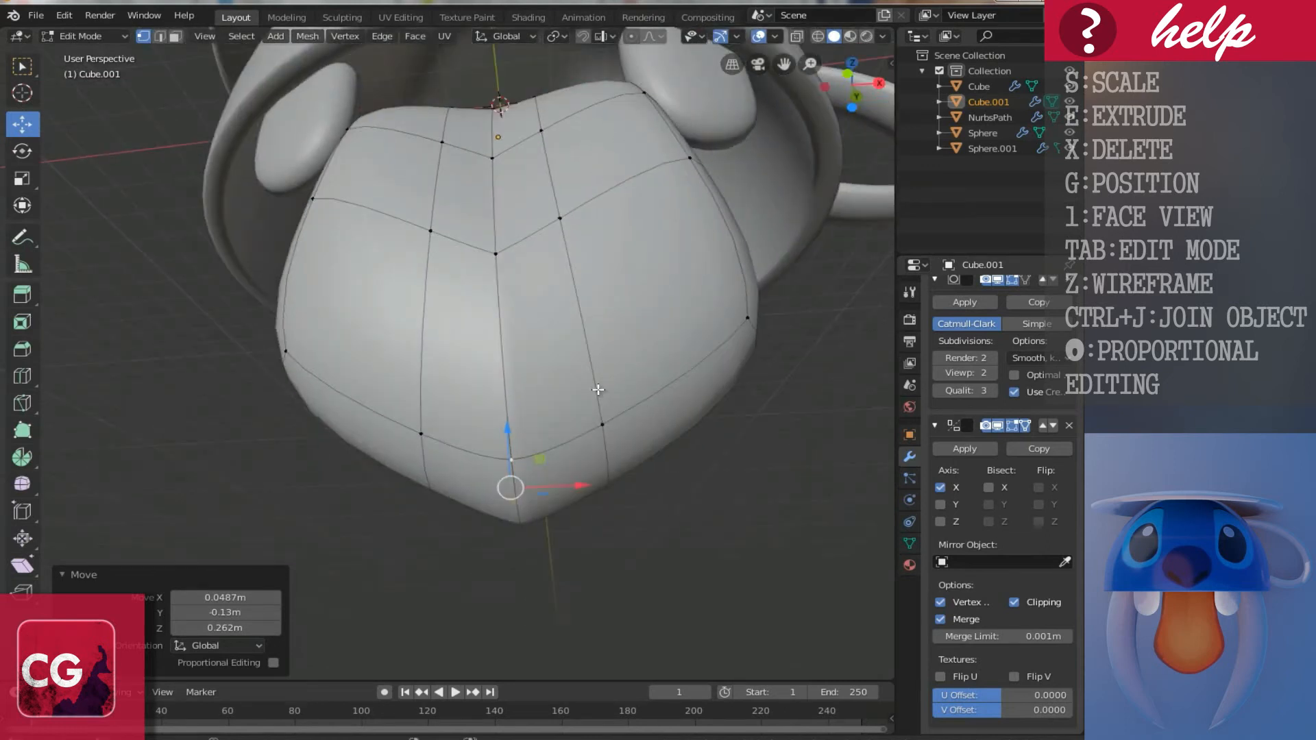
middle_drag(579, 483, 544, 429)
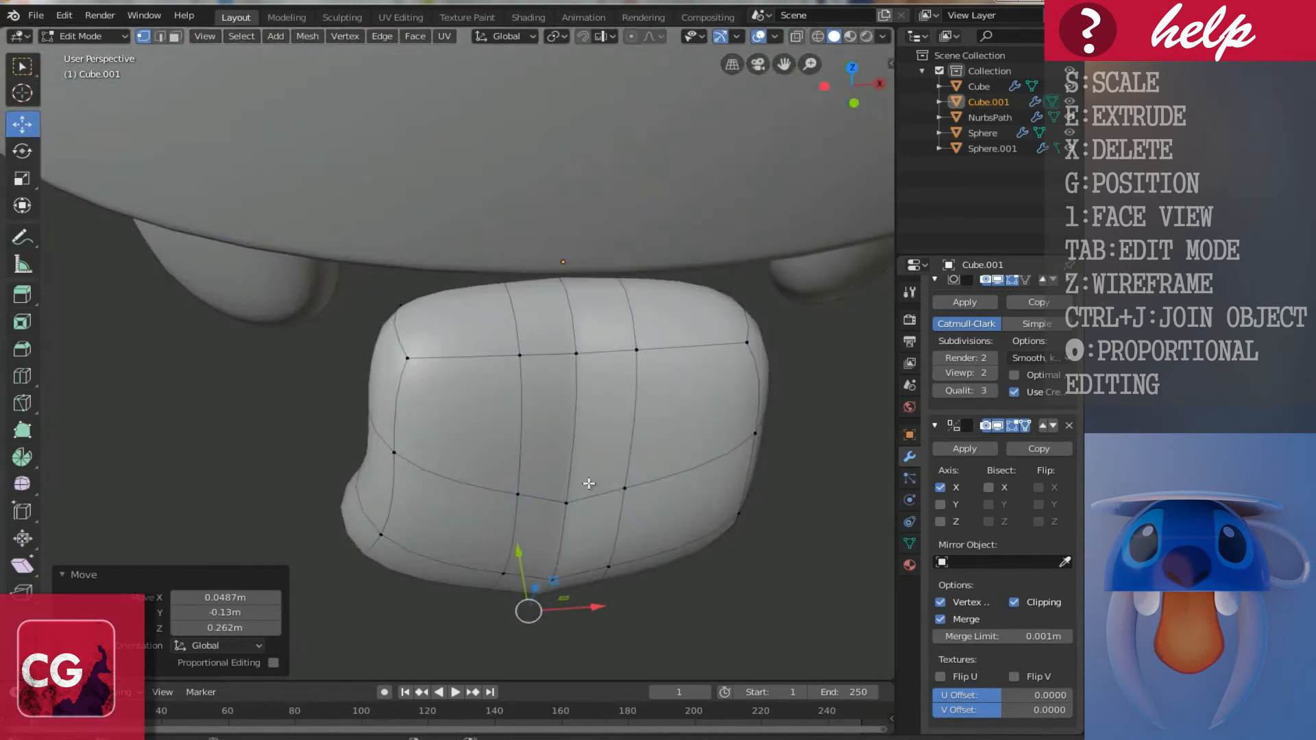
Step: Push the tongue's front centre vertices back along Y to deepen the groove, by 0.0933 m near the upper edge and 0.317 m further down
drag(568, 482, 553, 440)
click(572, 351)
drag(575, 309, 575, 298)
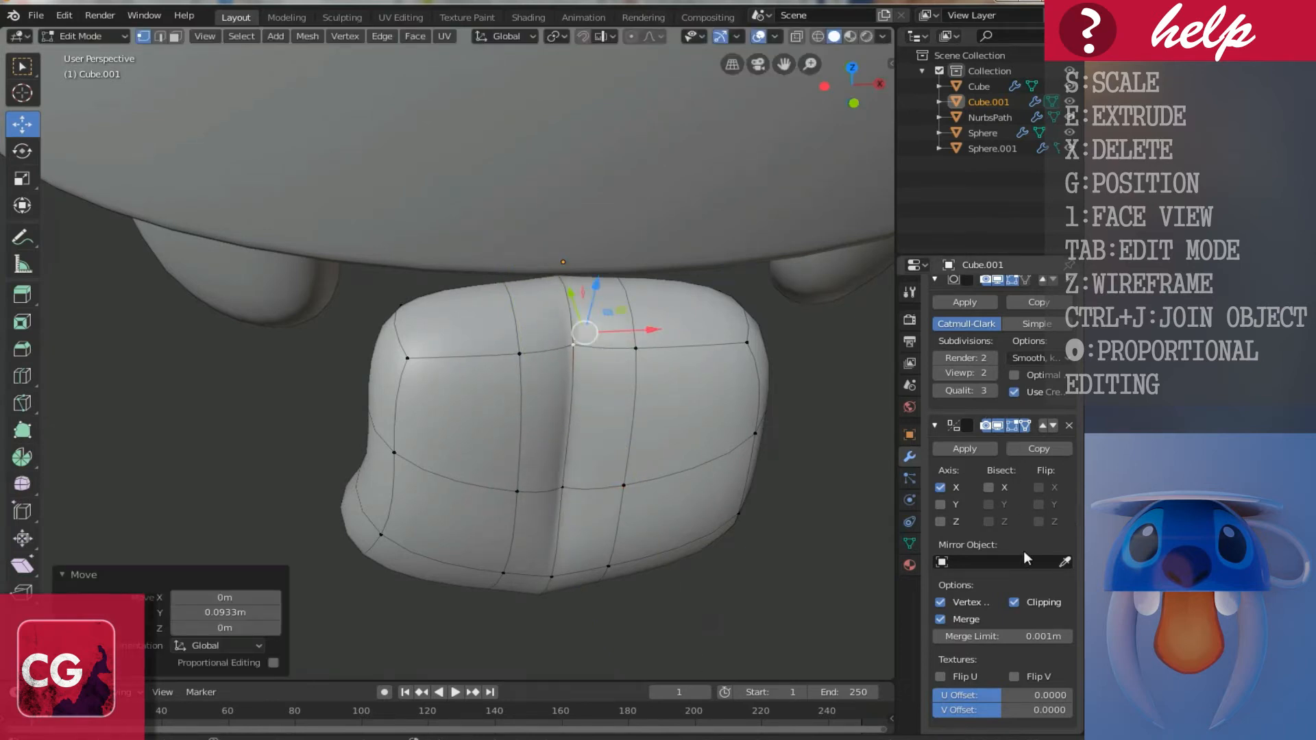
middle_drag(547, 565, 538, 521)
click(544, 526)
drag(543, 498, 536, 466)
middle_drag(536, 466, 607, 476)
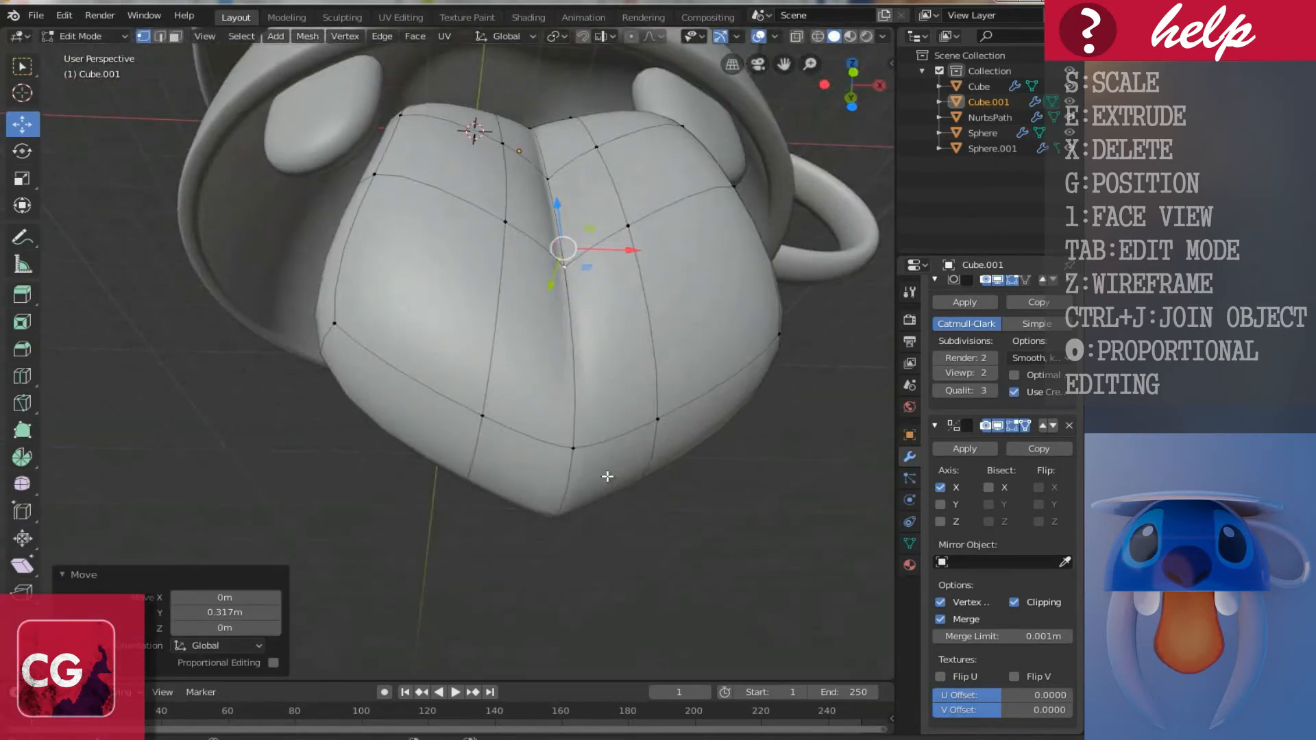
Step: Adjust the front vertex beside the tongue's tip and raise a lower back vertex 0.169 m along Z
click(646, 428)
drag(632, 420, 645, 452)
middle_drag(644, 452, 483, 449)
click(383, 484)
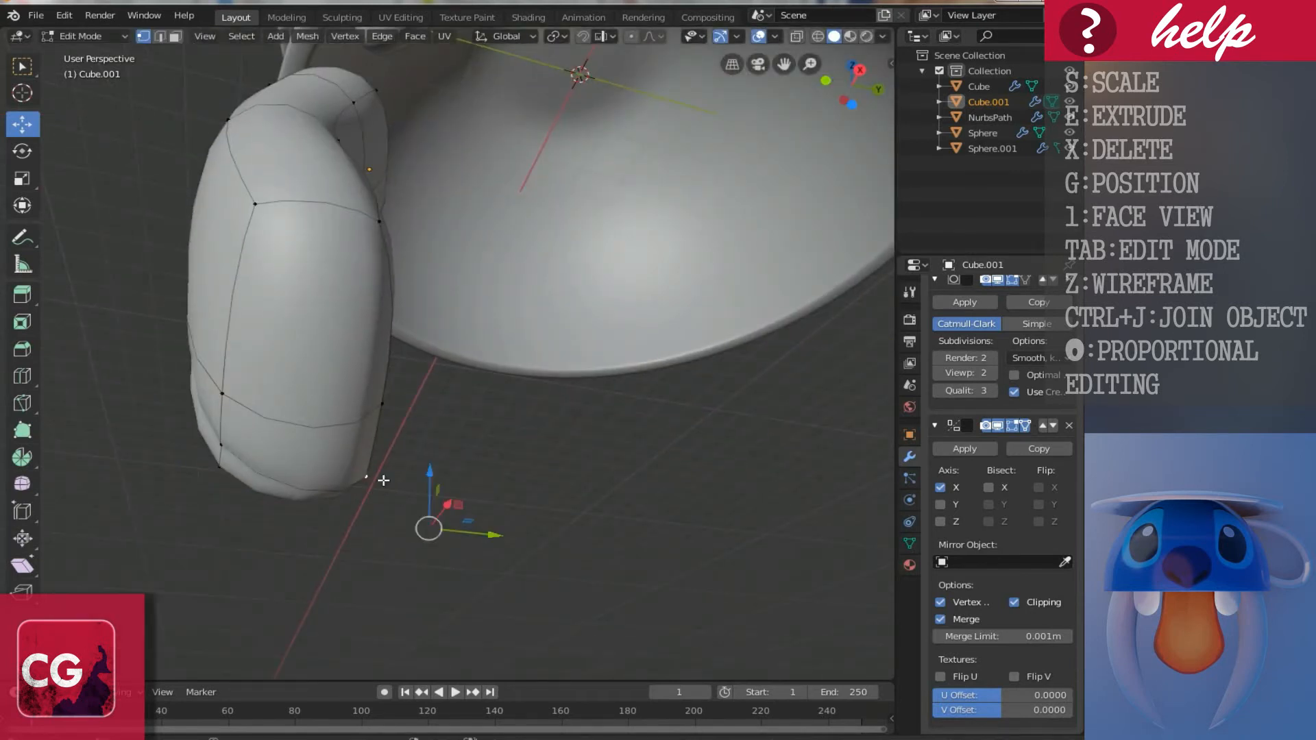
drag(432, 474, 425, 447)
Step: Shift the same lower back vertex of the tongue and fine-tune its height along Z
middle_drag(424, 447, 442, 509)
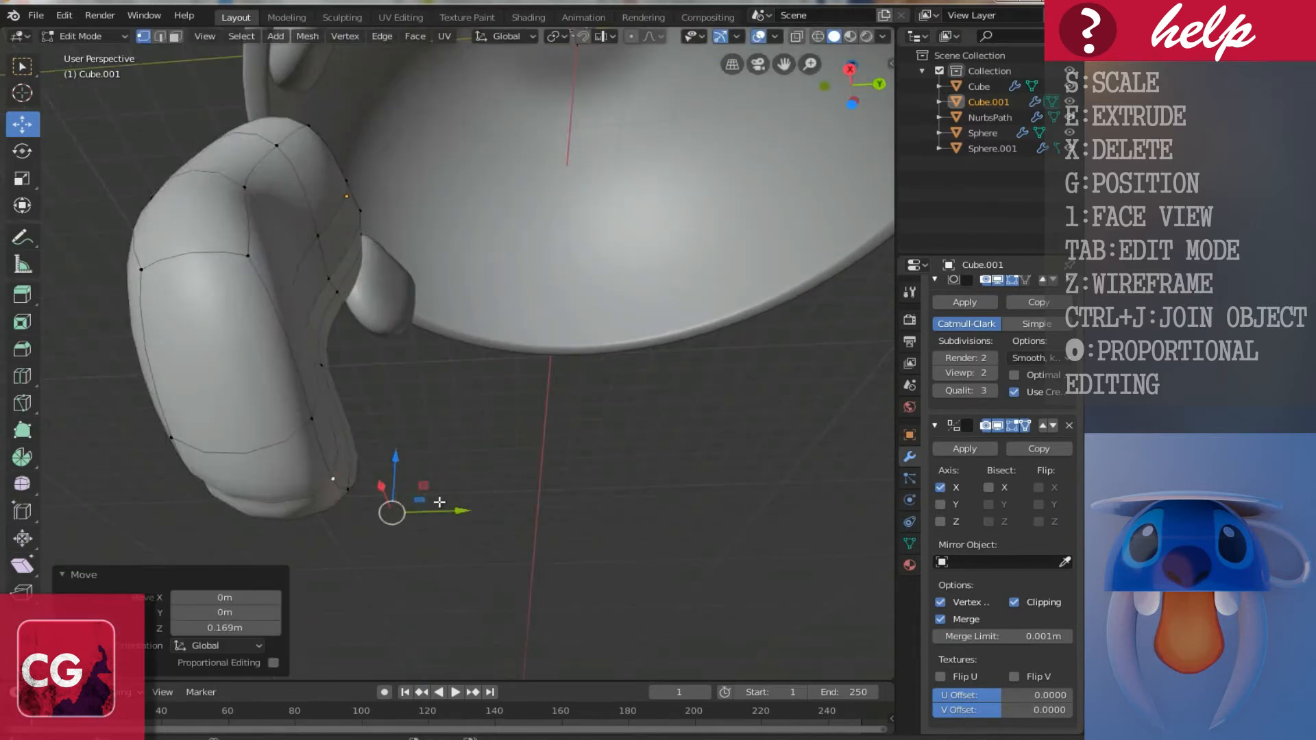
drag(442, 509, 416, 504)
middle_drag(417, 504, 352, 555)
key(g)
key(z)
drag(363, 492, 363, 494)
Step: Move a centre vertex on the tongue's back by -0.138 m along Y and adjust the vertex above it
mouse_move(380, 406)
middle_down()
mouse_move(347, 460)
mouse_move(396, 411)
middle_up()
click(334, 382)
scroll(333, 383, up, 5)
scroll(397, 411, down, 5)
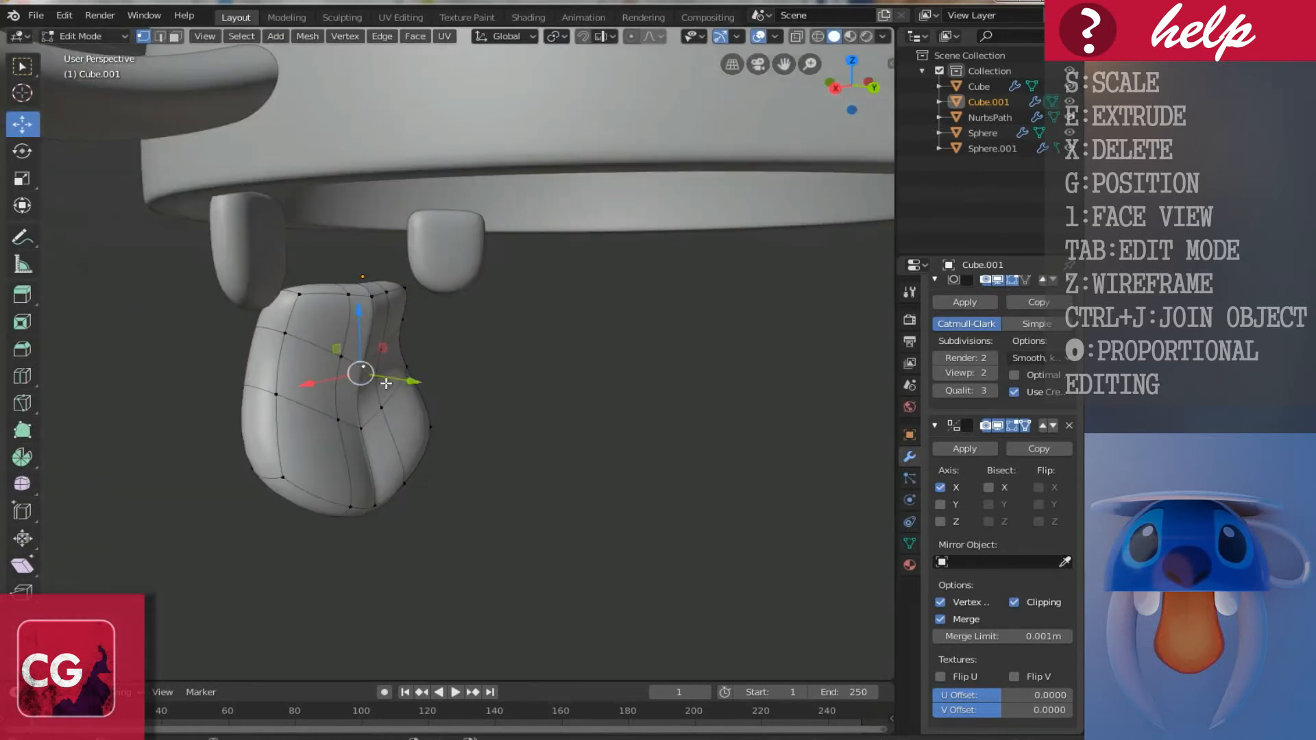
drag(405, 381, 399, 380)
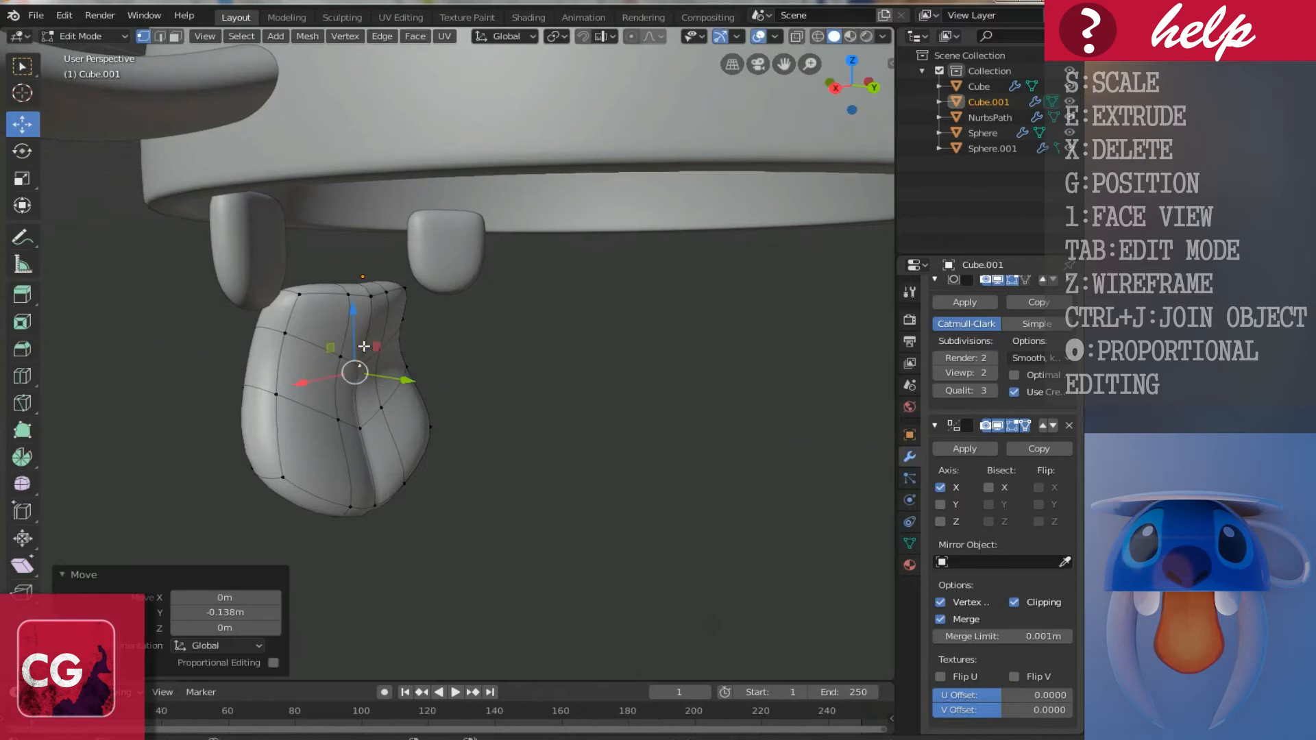
click(371, 304)
drag(437, 283, 368, 360)
Step: Shift the next lower centre vertex on the tongue's back along Y and reposition the one near the tip
click(369, 430)
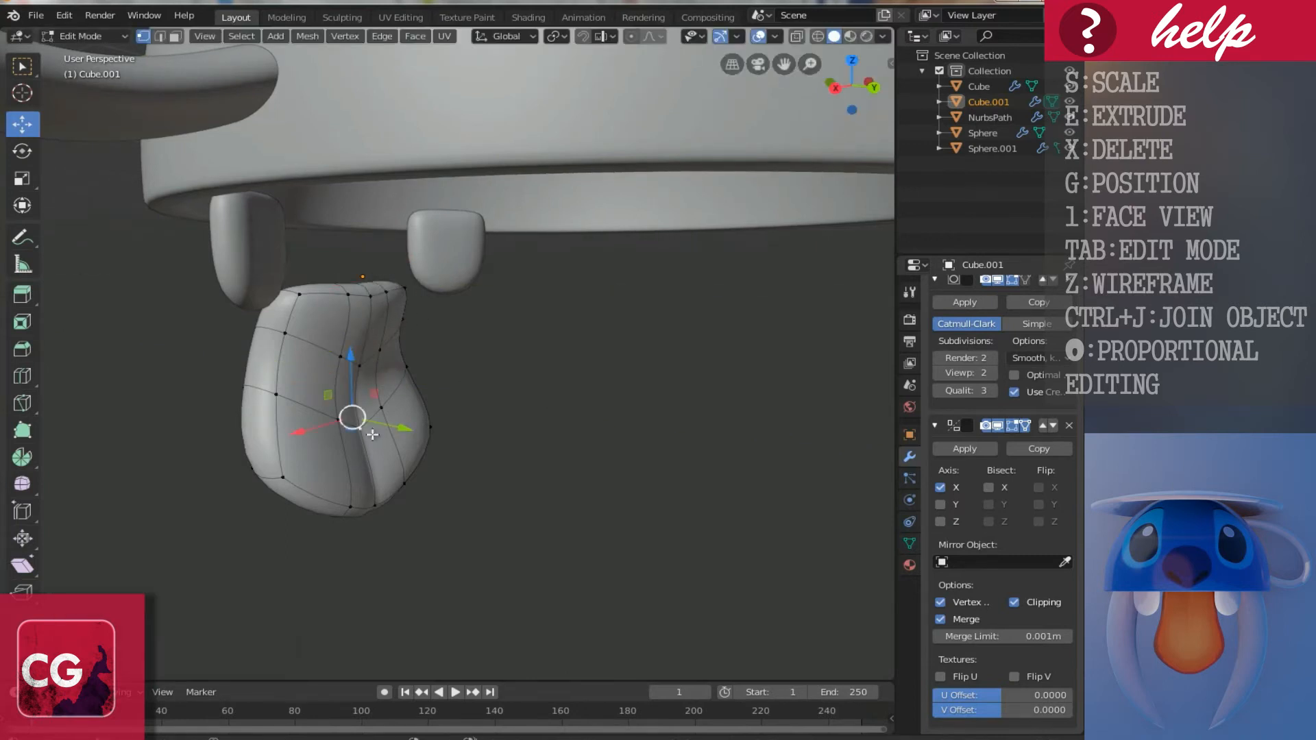
key(g)
key(y)
drag(399, 430, 398, 430)
click(379, 504)
middle_drag(412, 485, 433, 437)
drag(440, 557, 441, 552)
Step: Review the tongue in Object Mode, reposition one more vertex in Edit Mode, and return to Object Mode
middle_drag(442, 552, 661, 544)
key(Tab)
middle_drag(510, 454, 523, 358)
key(Tab)
middle_drag(563, 463, 558, 451)
click(574, 437)
drag(625, 485, 668, 492)
middle_drag(668, 494, 430, 397)
key(Tab)
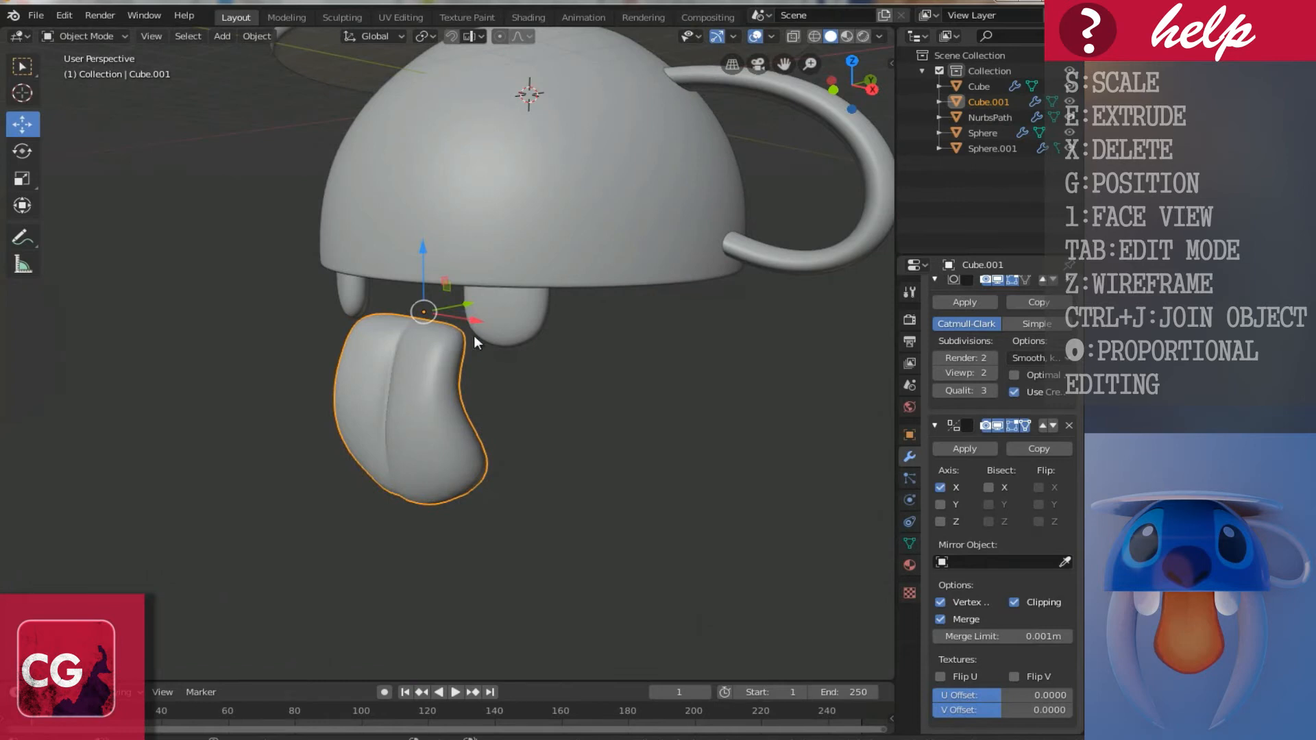
Step: Move the whole tongue back along Y and closer to the cup's rim in the right side view
middle_drag(541, 437, 489, 425)
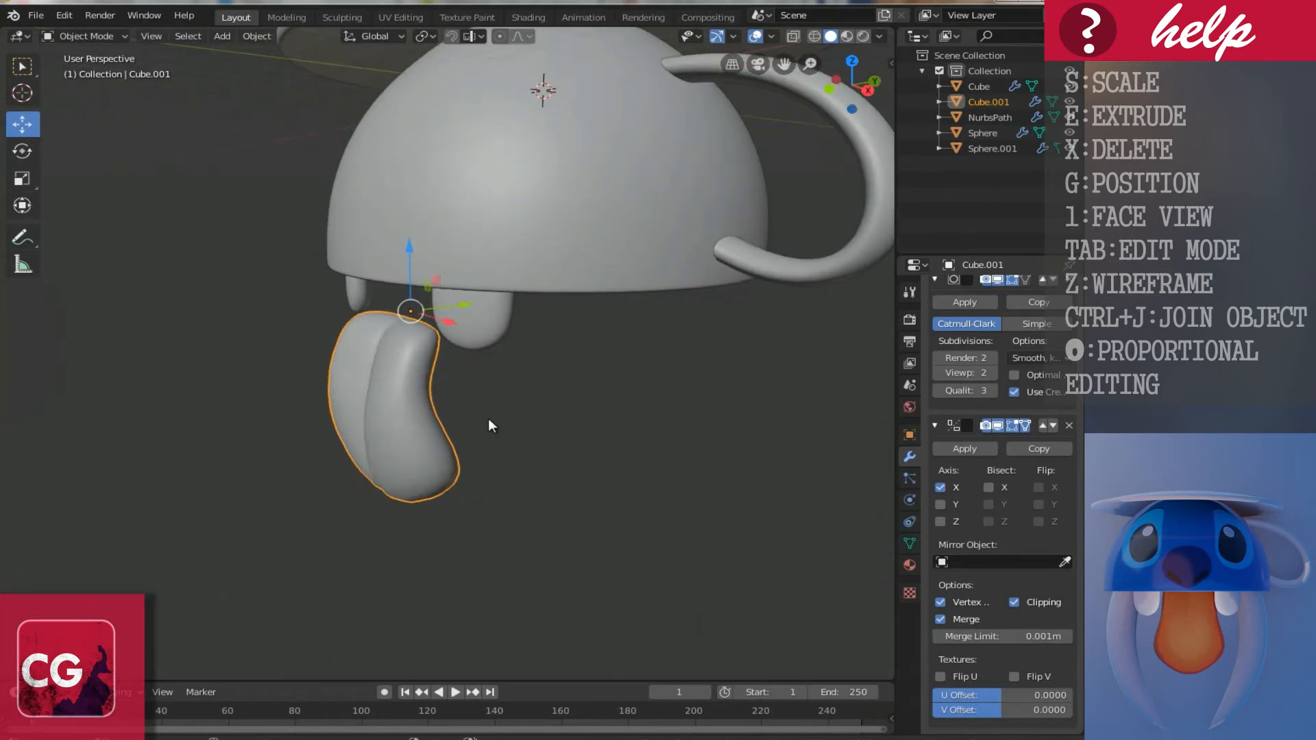
key(KP_3)
scroll(511, 380, up, 2)
drag(434, 359, 480, 360)
key(g)
click(422, 266)
scroll(437, 352, up, 3)
scroll(436, 359, up, 1)
Step: Select the tongue's upper end faces in face select mode and raise them 0.853 m along Z
key(Tab)
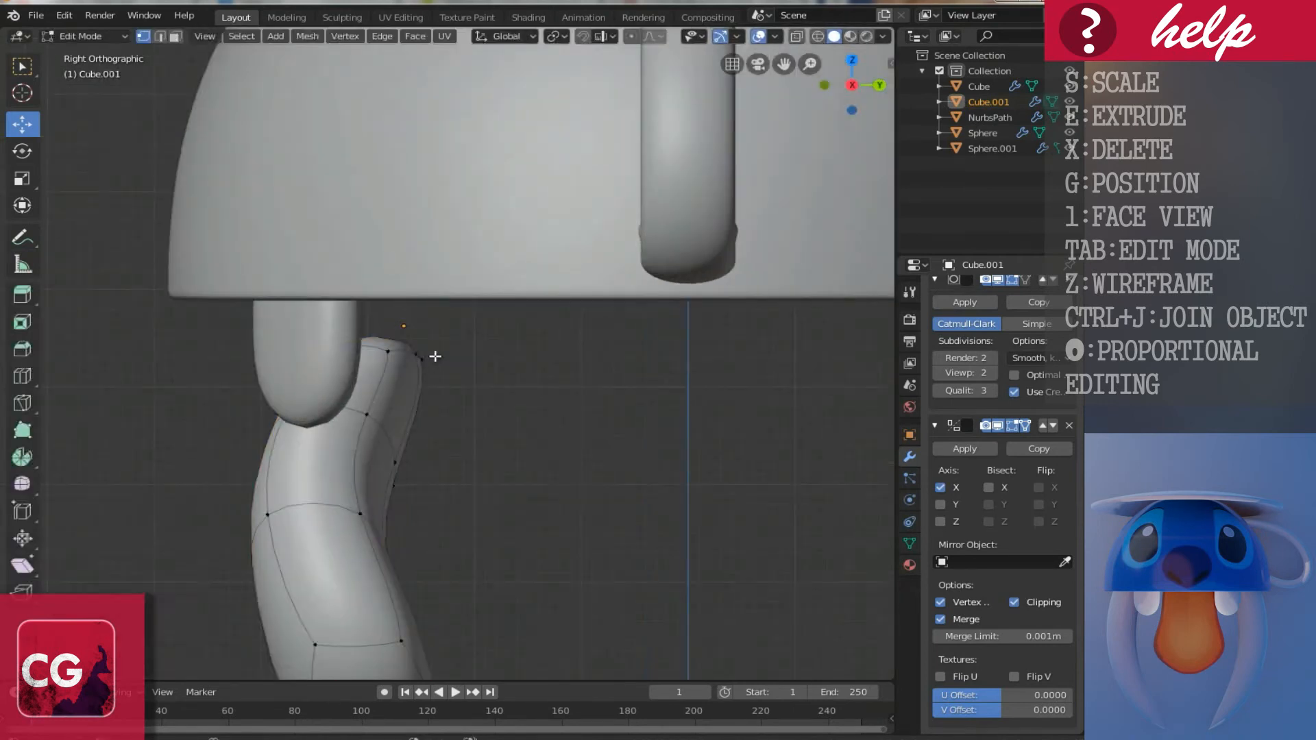
middle_drag(388, 353, 499, 341)
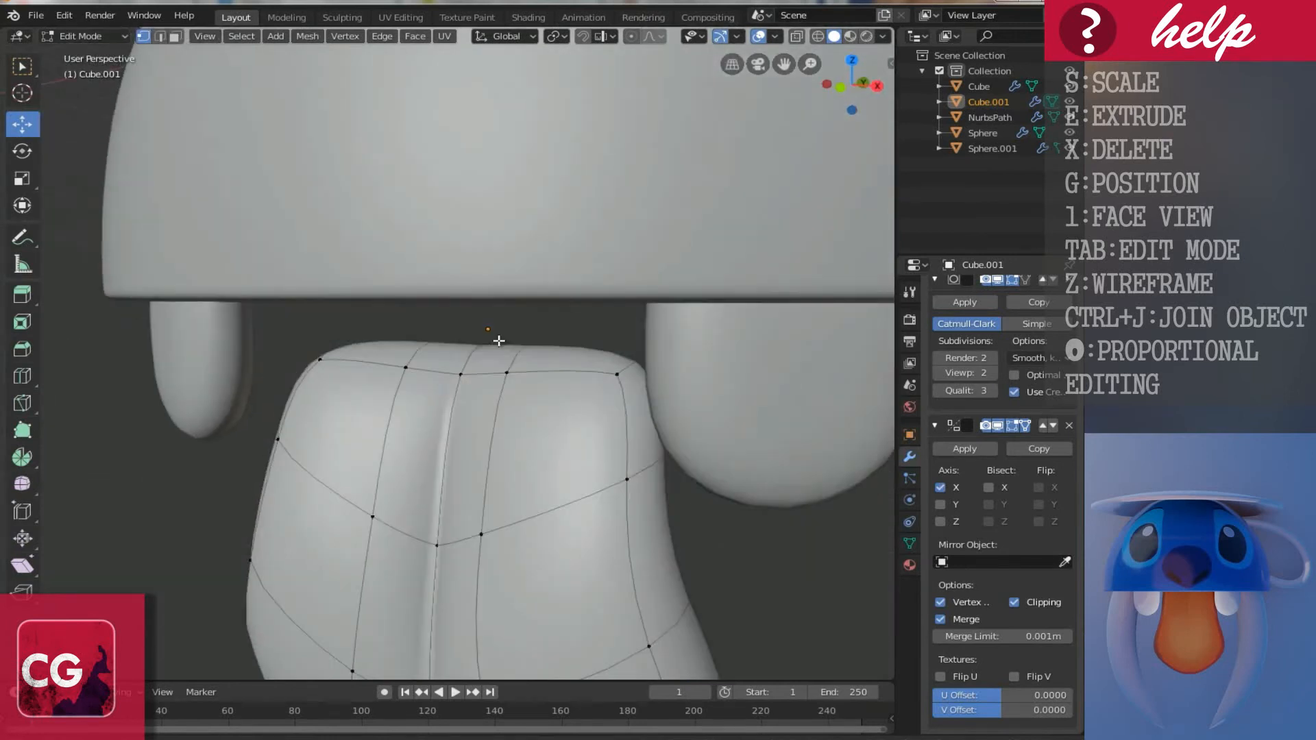
key(ctrl+Tab)
click(499, 405)
click(575, 351)
shift+click(494, 363)
middle_drag(494, 363, 368, 357)
drag(316, 281, 301, 169)
Step: Place the Mirror modifier above the Subdivision Surface modifier and check the smoothed tongue in Object Mode
scroll(323, 273, down, 3)
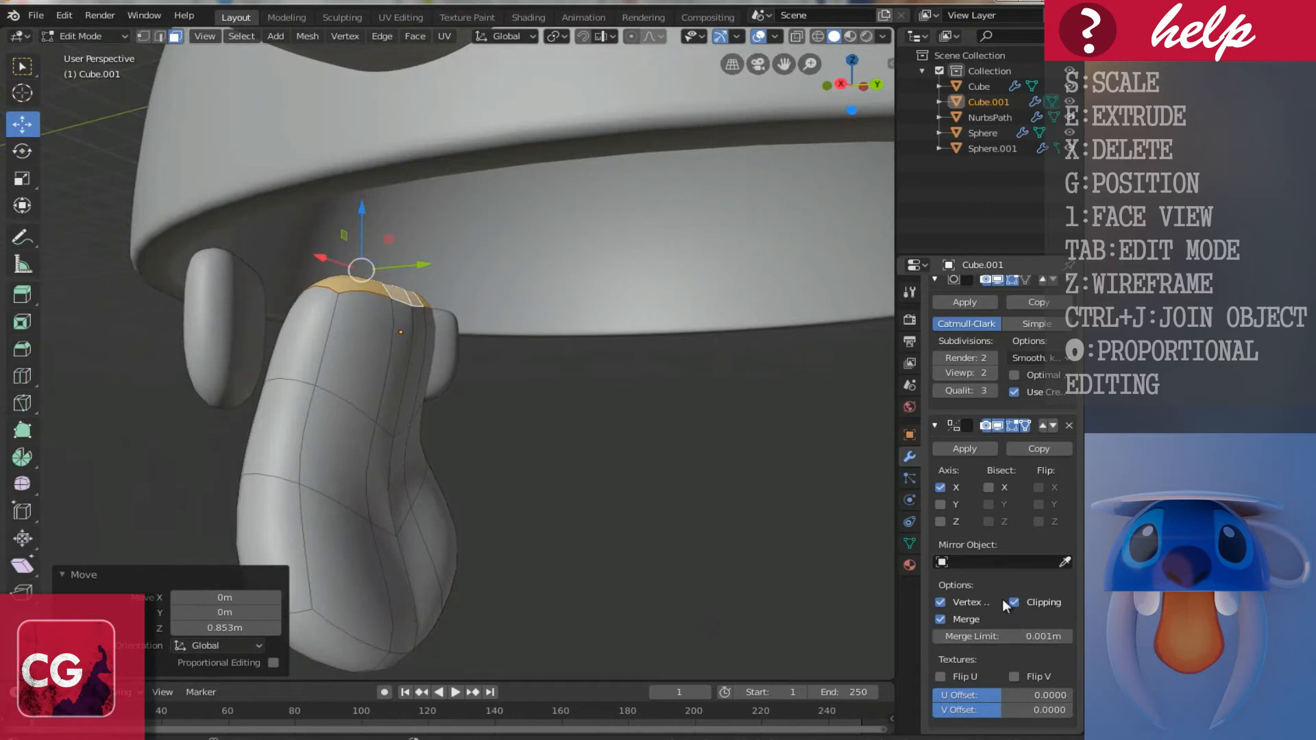
scroll(987, 477, up, 2)
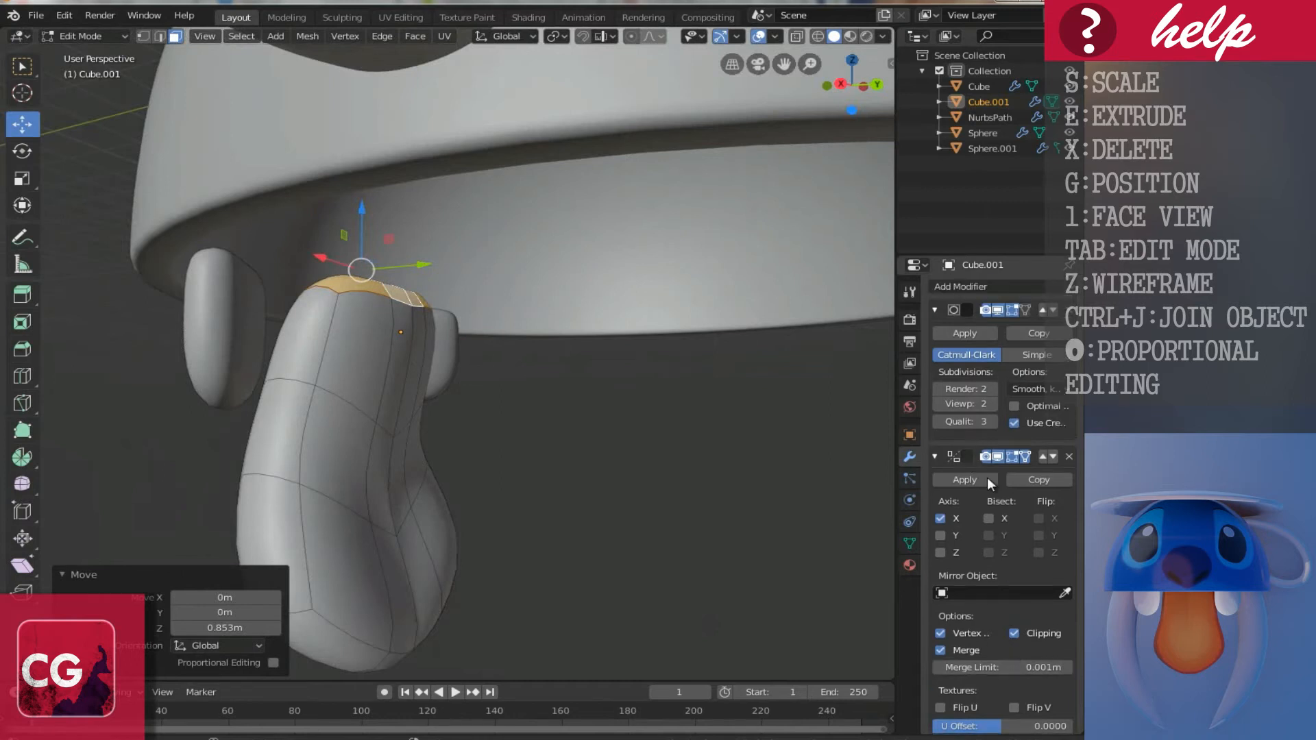
click(1042, 457)
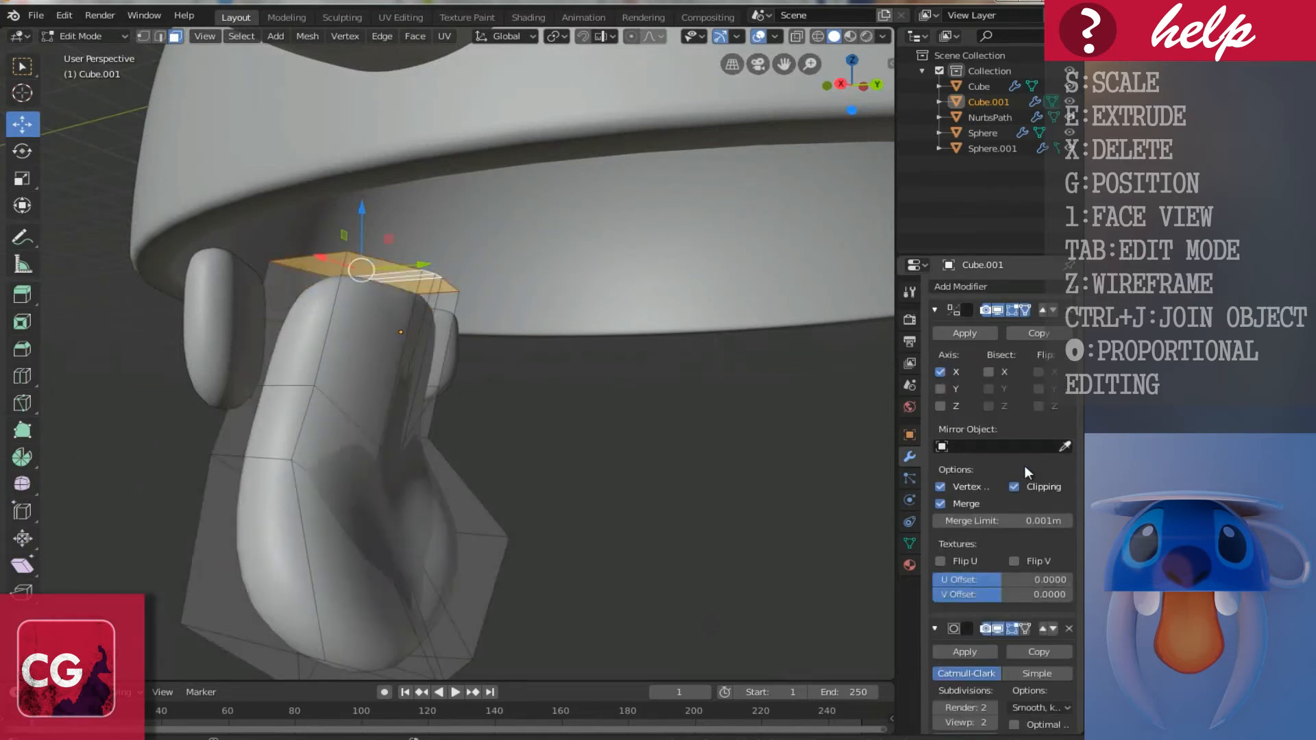
scroll(507, 542, down, 5)
key(Tab)
middle_drag(507, 542, 528, 471)
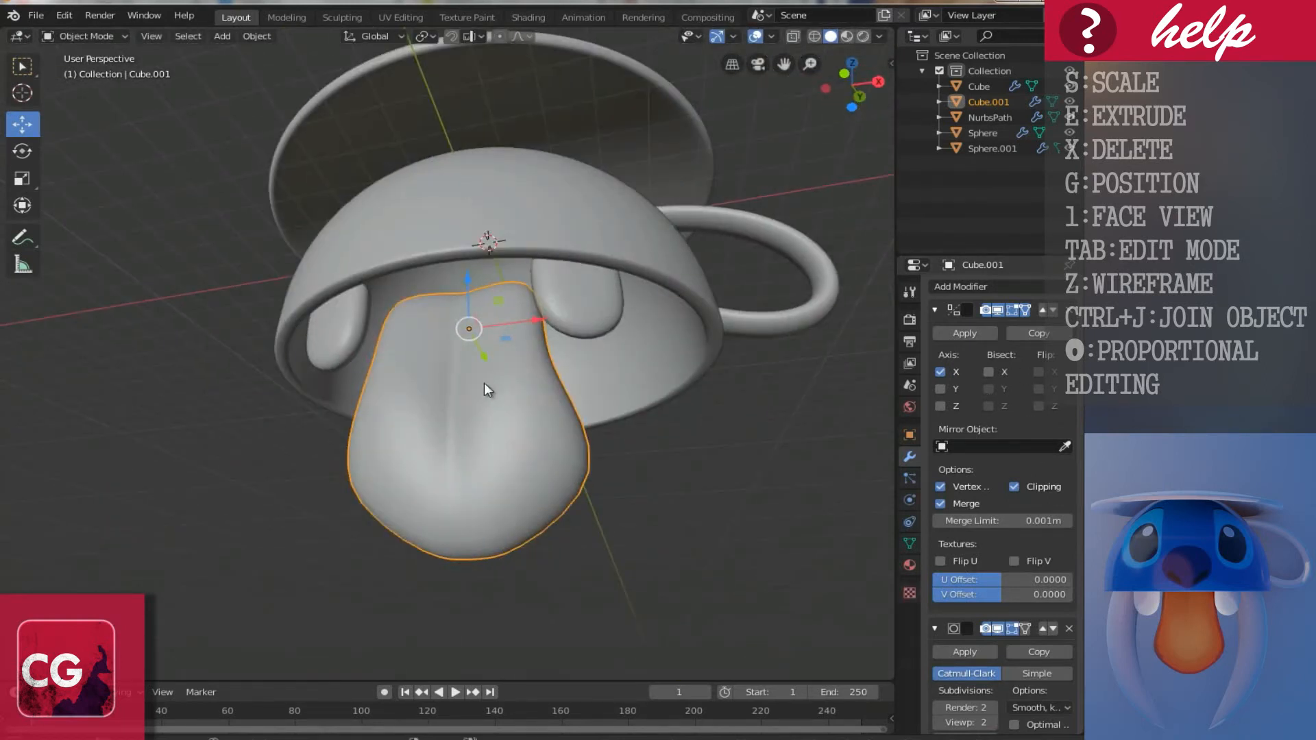
Step: Raise the tongue 0.143 m into the cup and nudge it further along X and Z beneath the rim
scroll(520, 417, up, 2)
middle_drag(519, 416, 604, 483)
drag(491, 268, 489, 258)
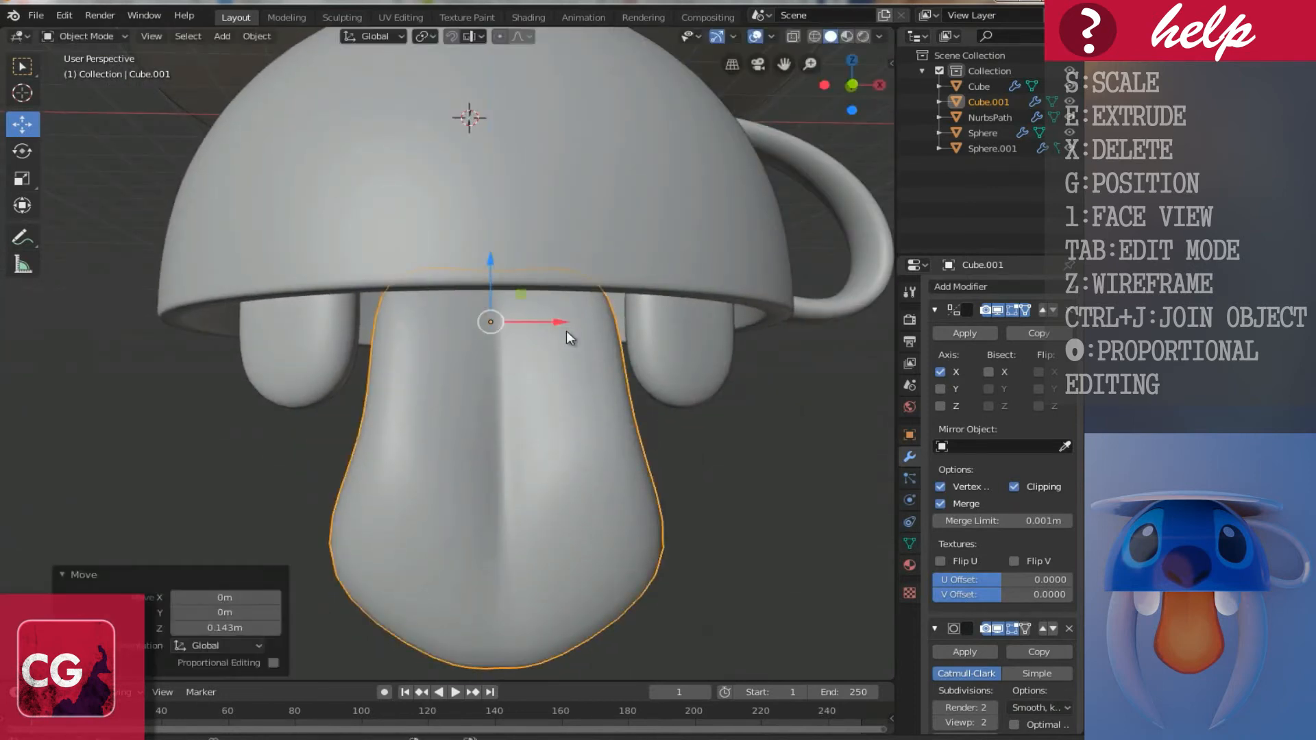
drag(552, 322, 558, 318)
drag(496, 288, 491, 280)
Step: Add a path curve at the world origin in the front view
scroll(494, 288, down, 5)
click(501, 273)
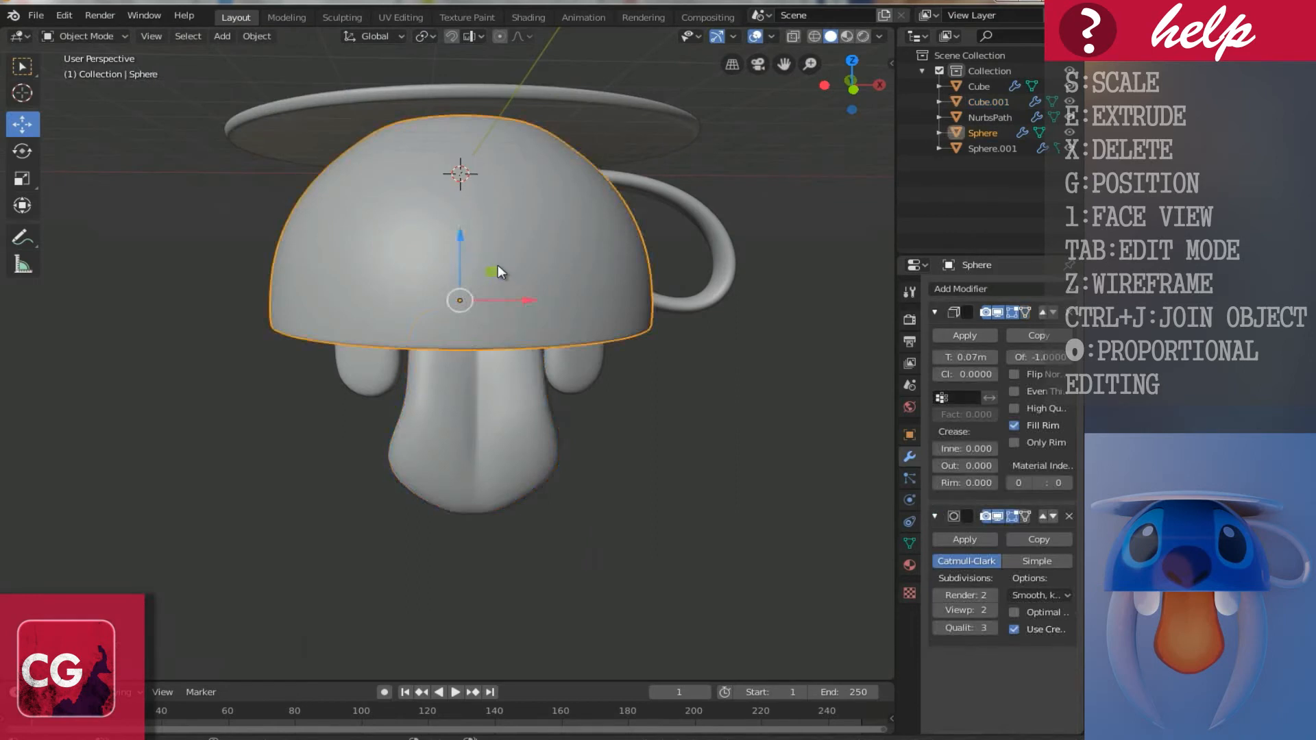
middle_drag(516, 311, 443, 281)
click(488, 233)
key(KP_1)
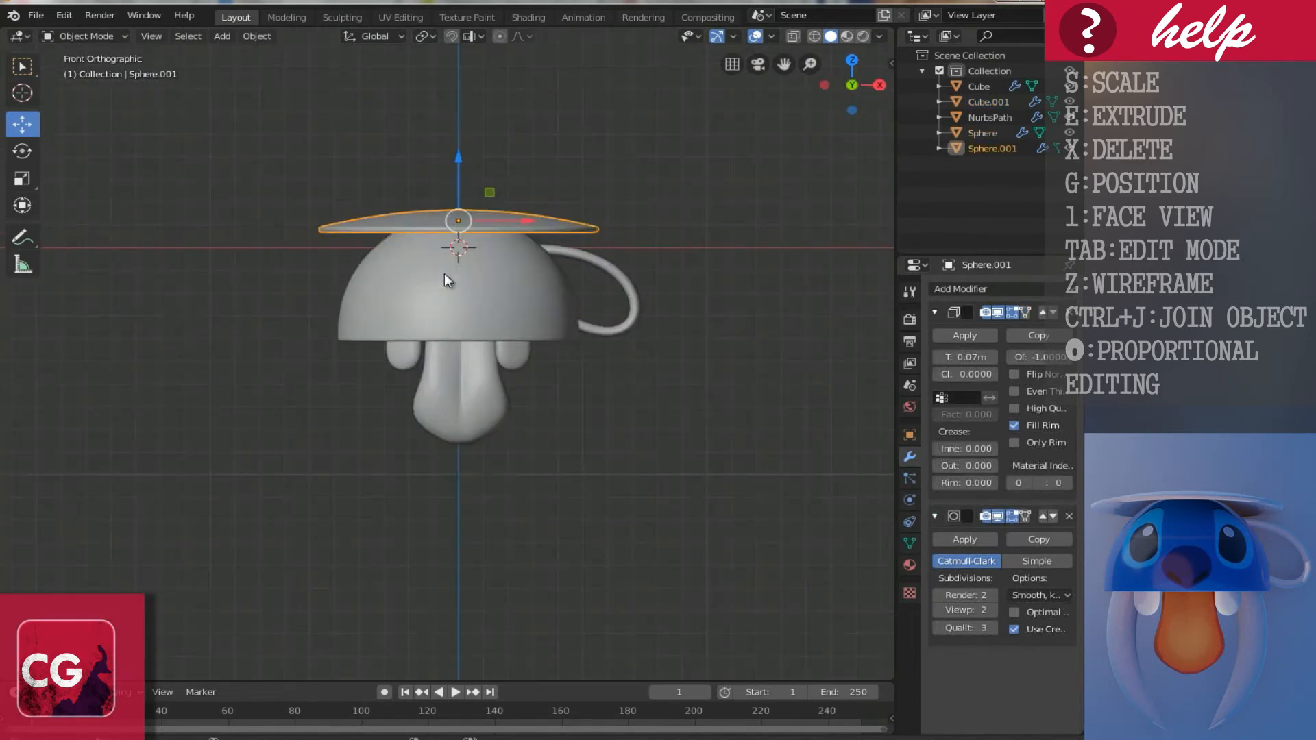
key(shift+a)
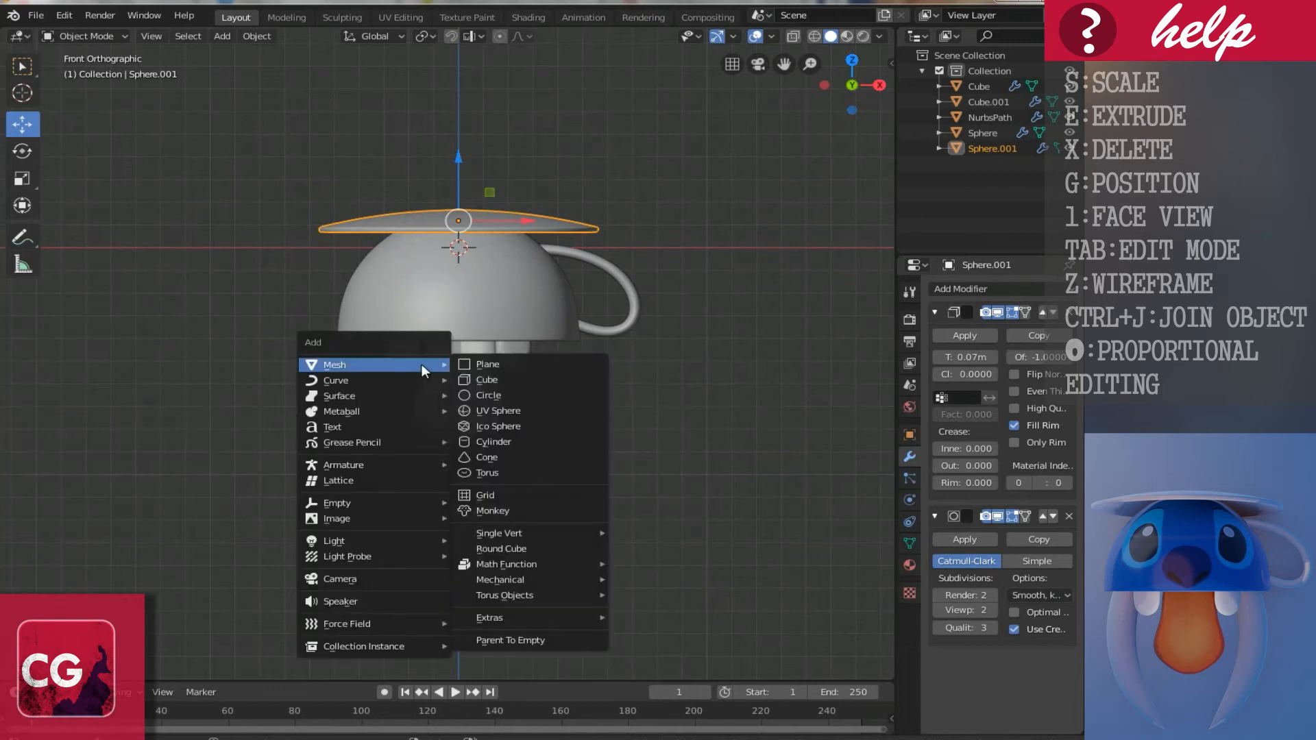
mouse_move(336, 388)
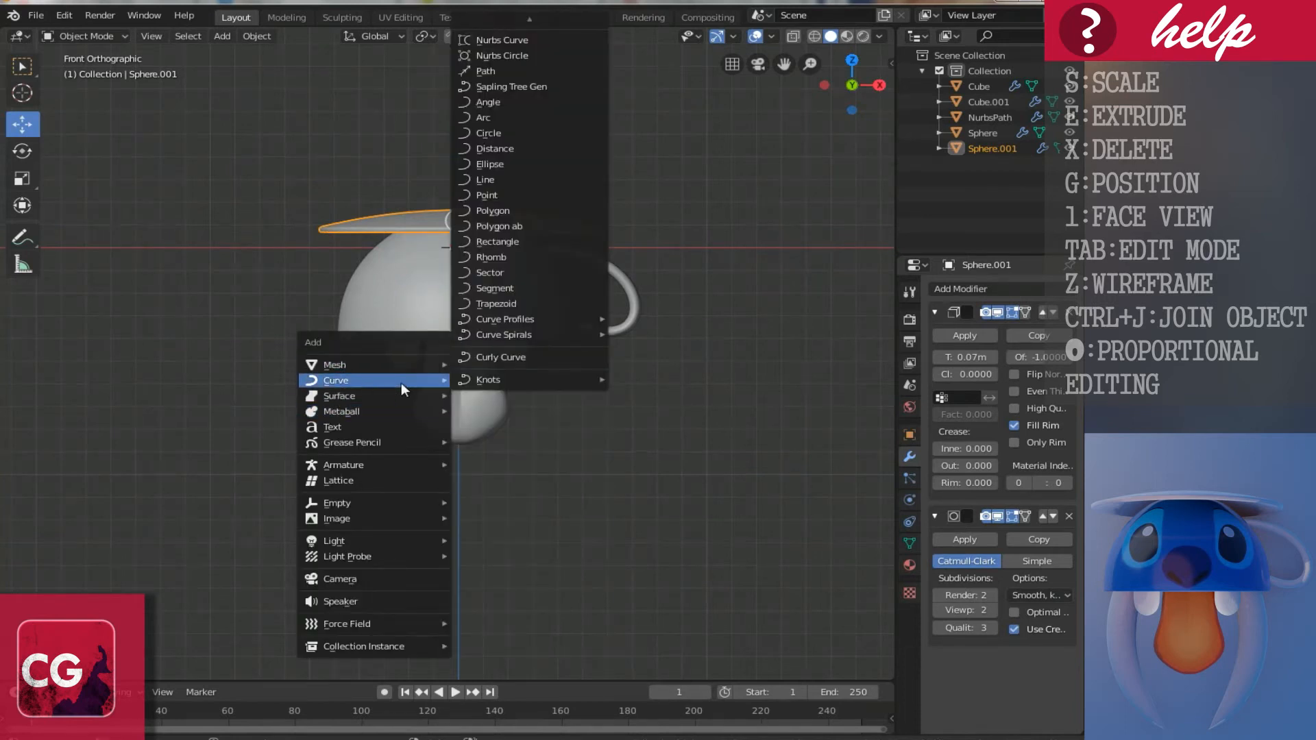
click(484, 71)
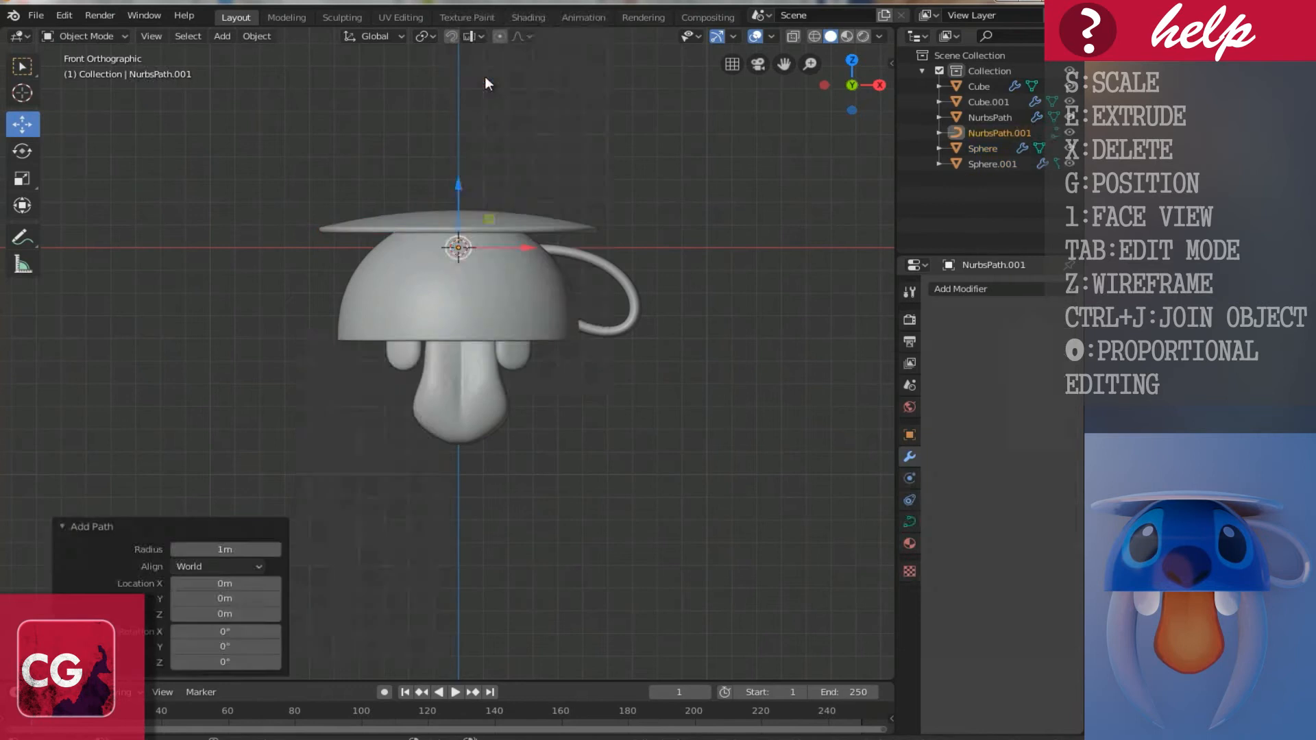
Step: Move the new path about 3.52 m in X and -5.4 m in Z, rotate it 90° and lower it about 0.76 m
key(g)
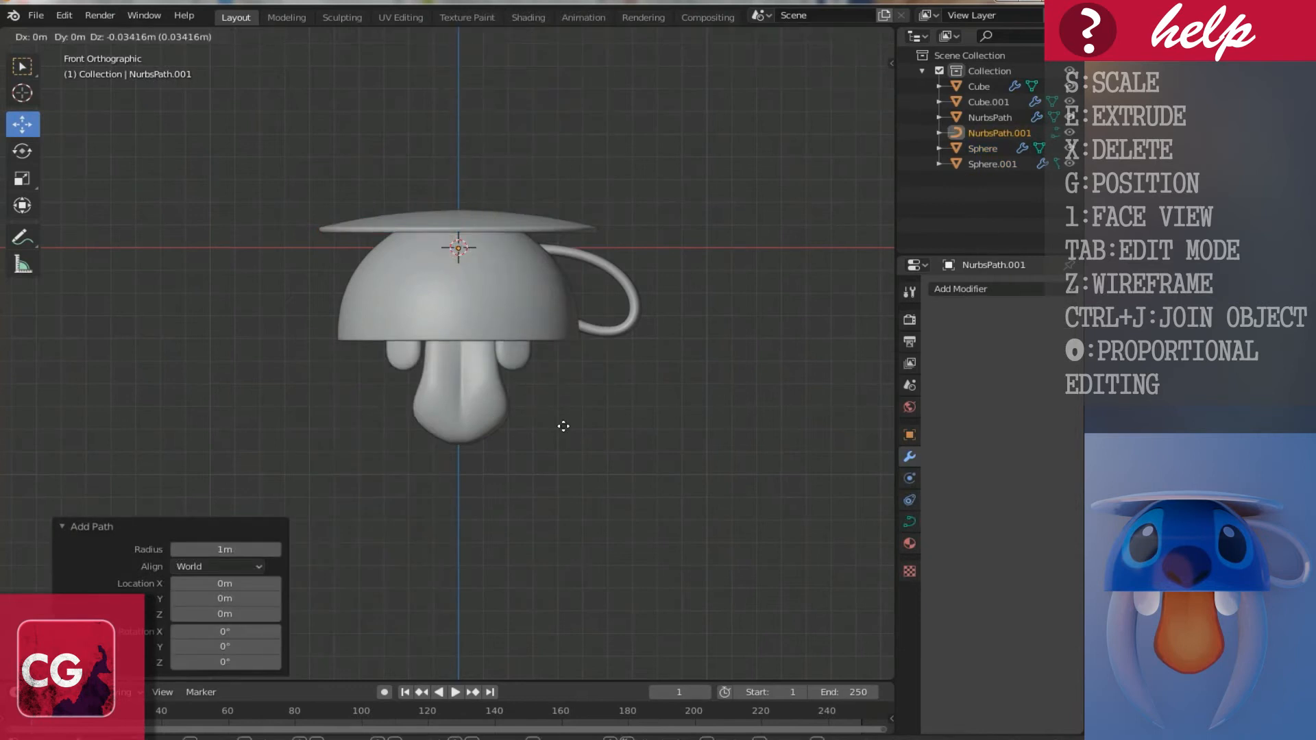
click(617, 502)
scroll(617, 502, up, 3)
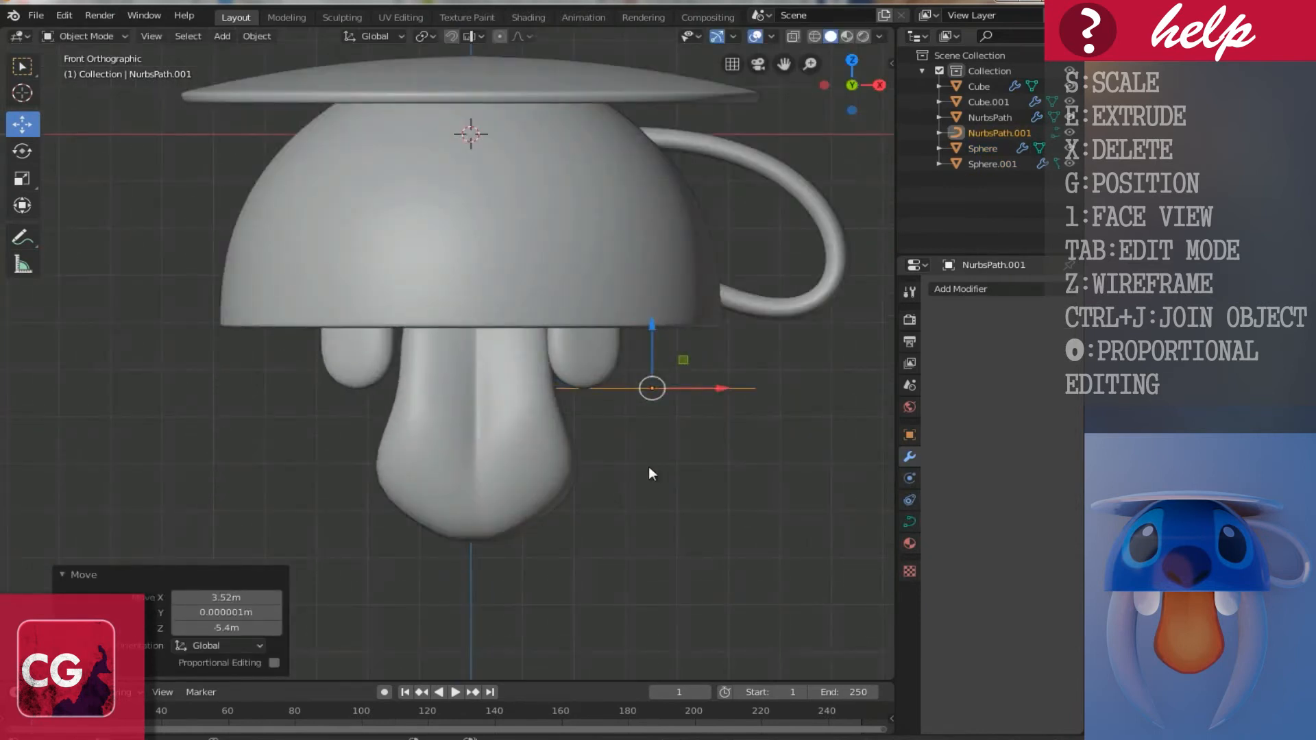
ctrl+scroll(645, 463, up, 5)
text(r90)
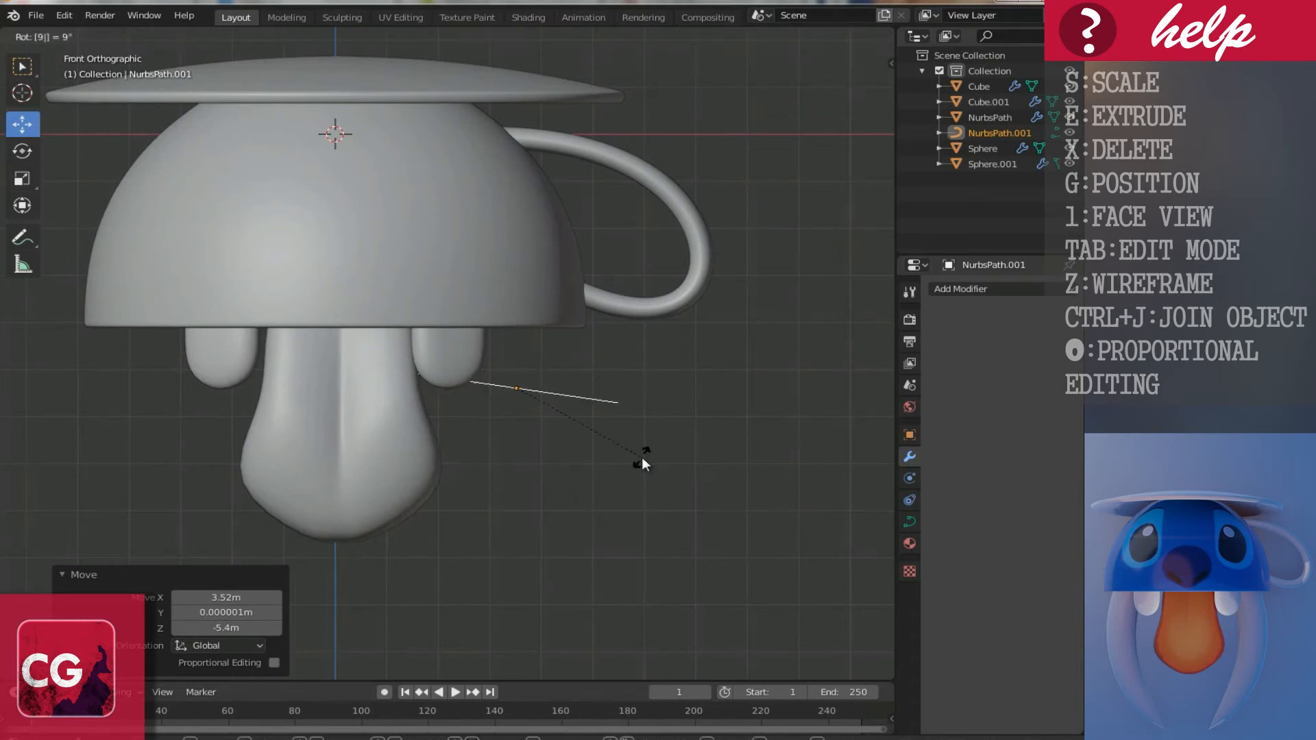
key(Return)
drag(516, 337, 580, 415)
Step: Give the path a bevel depth of 0.88 m to turn it into a thick tube
click(909, 523)
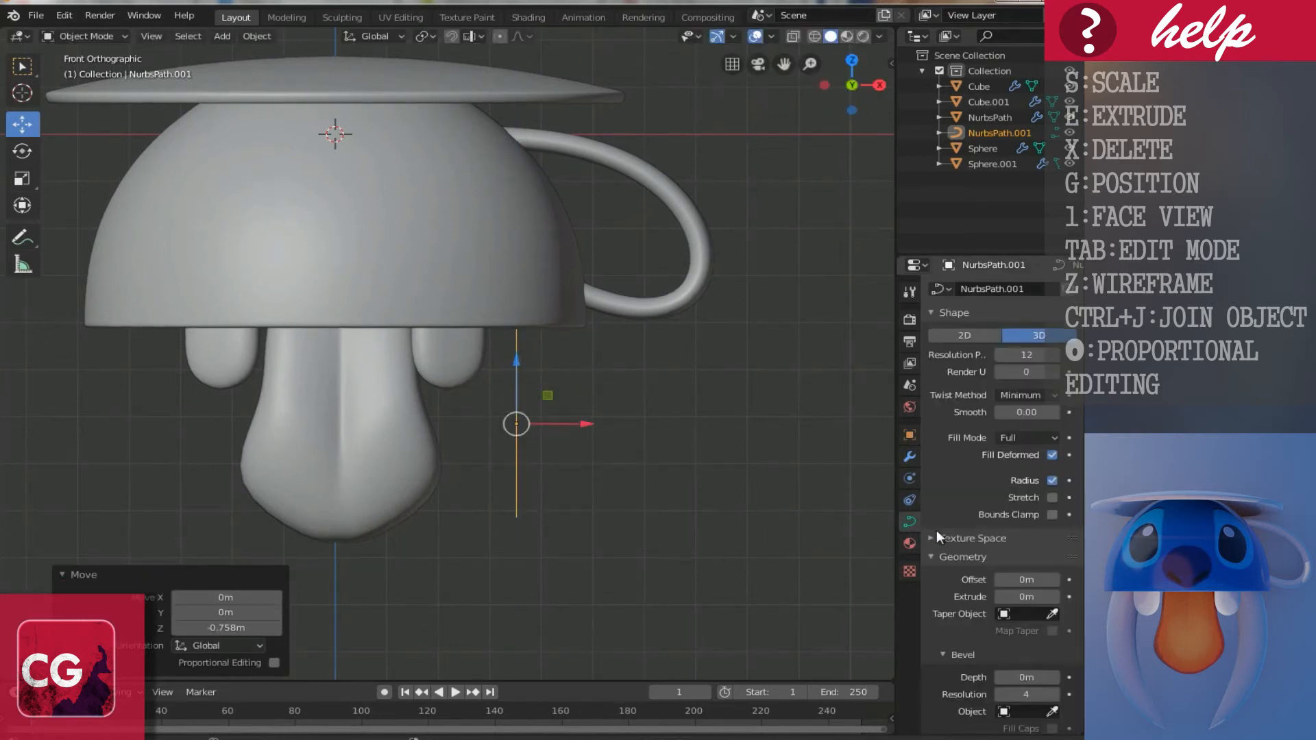
scroll(974, 628, down, 5)
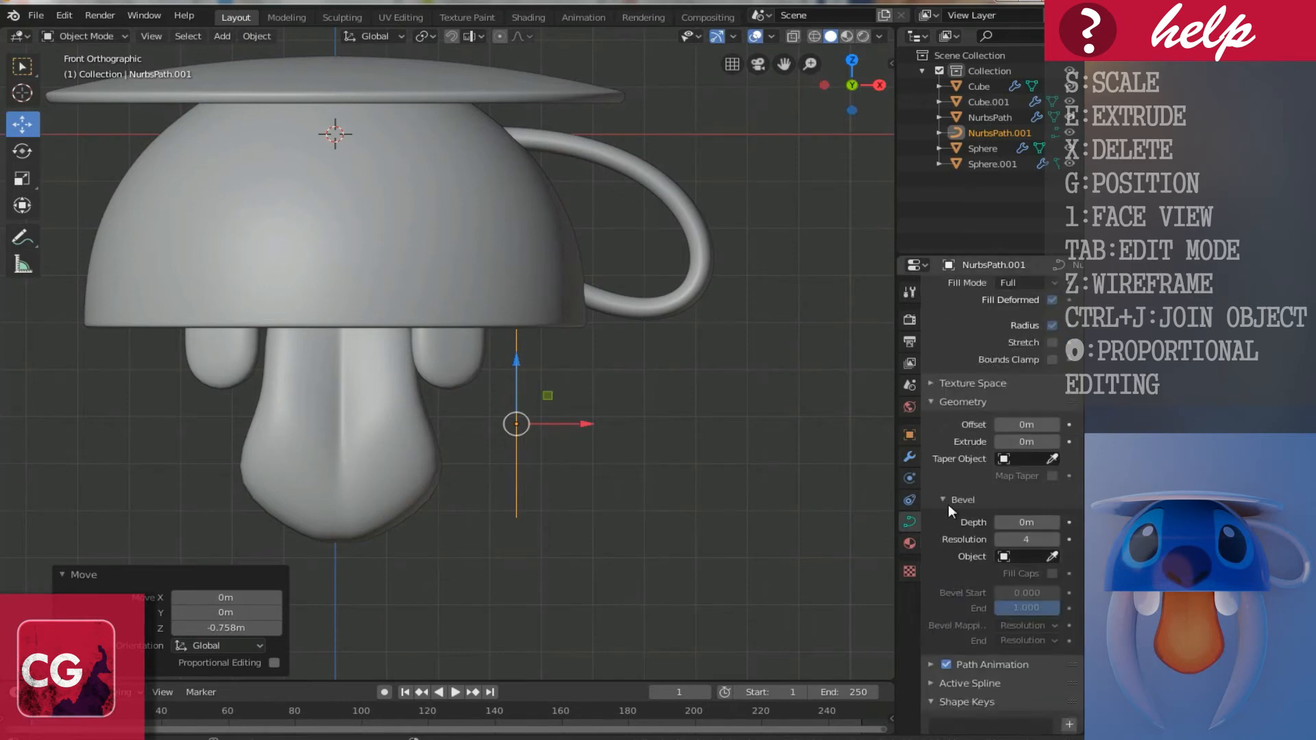
drag(1026, 524, 31, 549)
Step: Shrink the radius of the path's bottom control point to 0 so the tube tapers to a point
key(Tab)
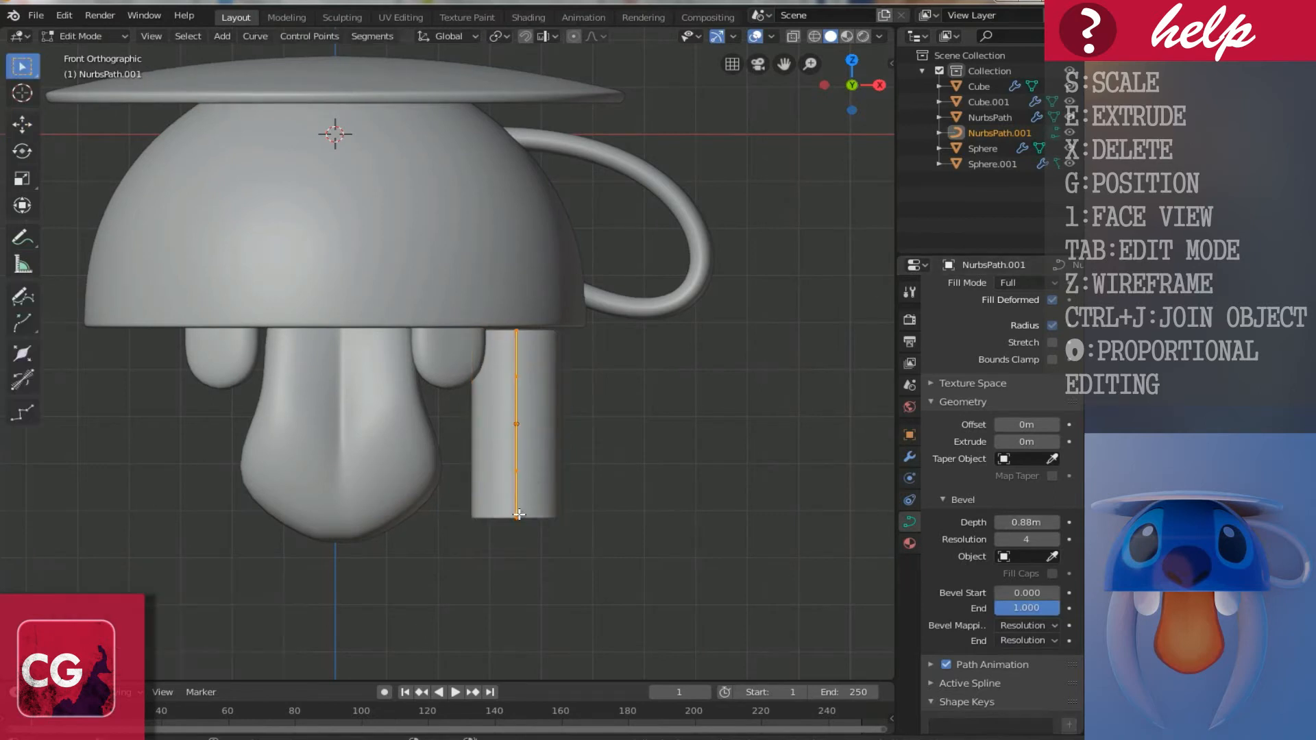
shift+middle_drag(519, 514, 514, 470)
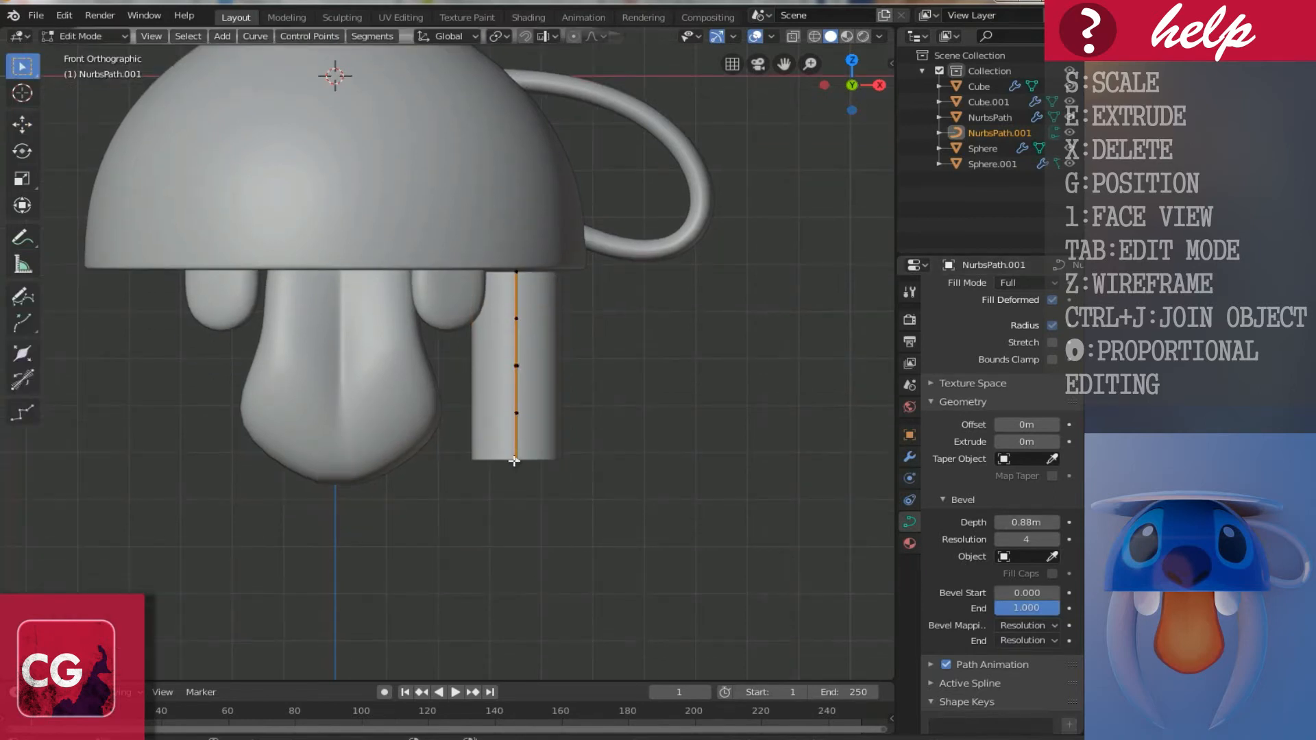
key(alt+s)
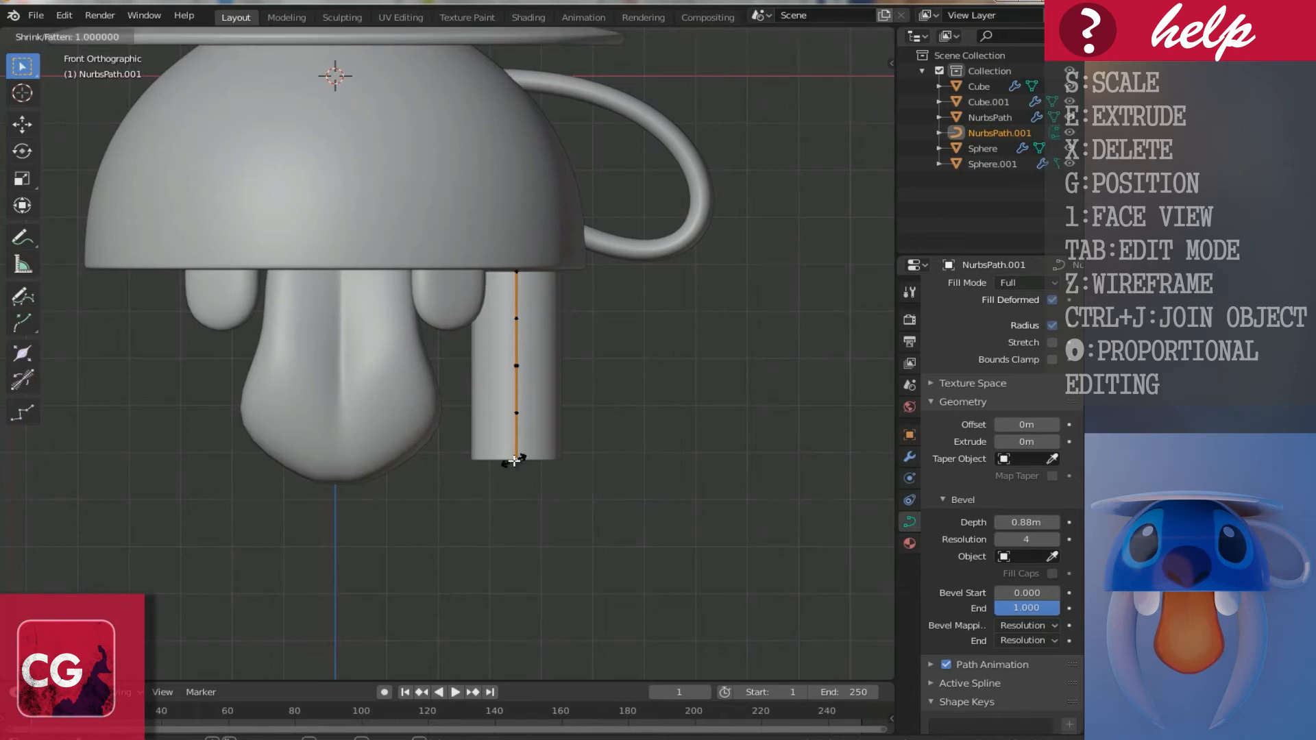
text(0)
key(Return)
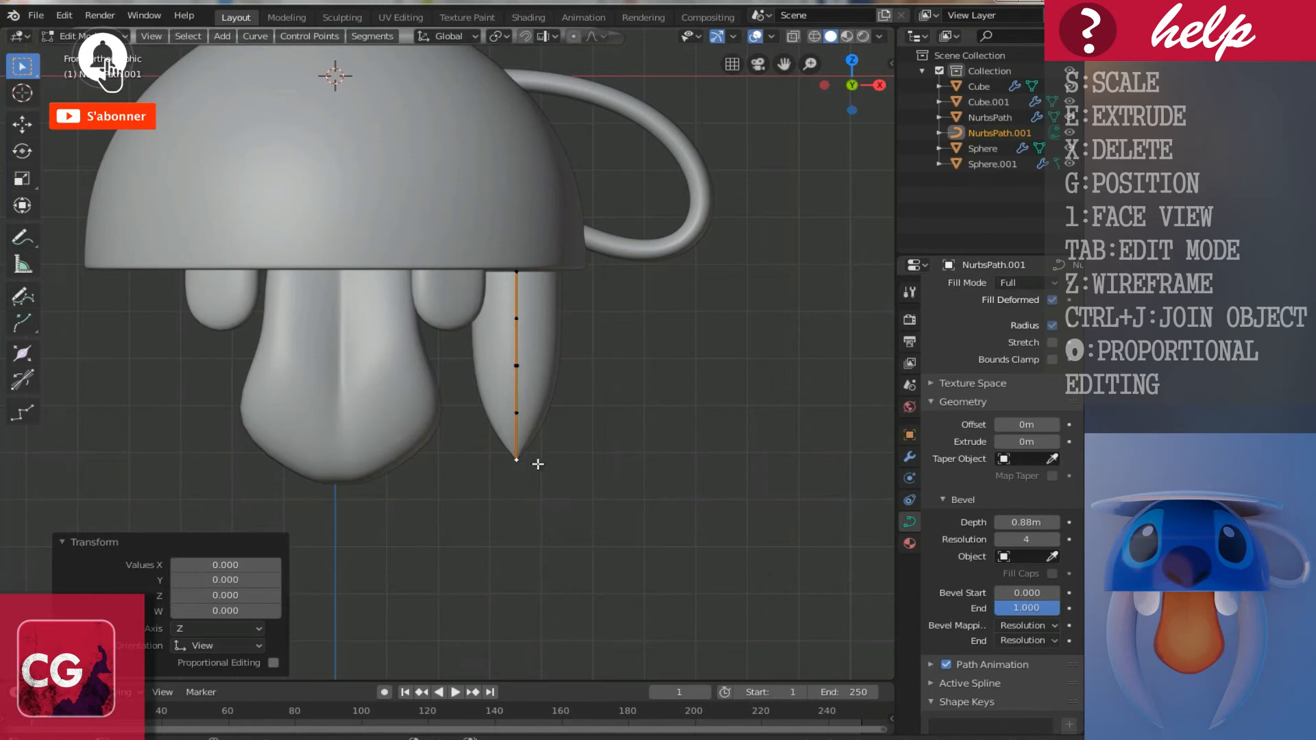
Step: Pull the tube's tip down and inward below the tongue, and bend the control point above it outward
key(g)
click(513, 623)
key(g)
click(468, 566)
click(522, 410)
key(g)
click(584, 479)
click(460, 599)
key(g)
click(407, 636)
Step: Move the middle control point outward and down, and shift the point above the tip inward to curve the tusk
click(528, 391)
key(g)
click(596, 466)
click(551, 526)
key(g)
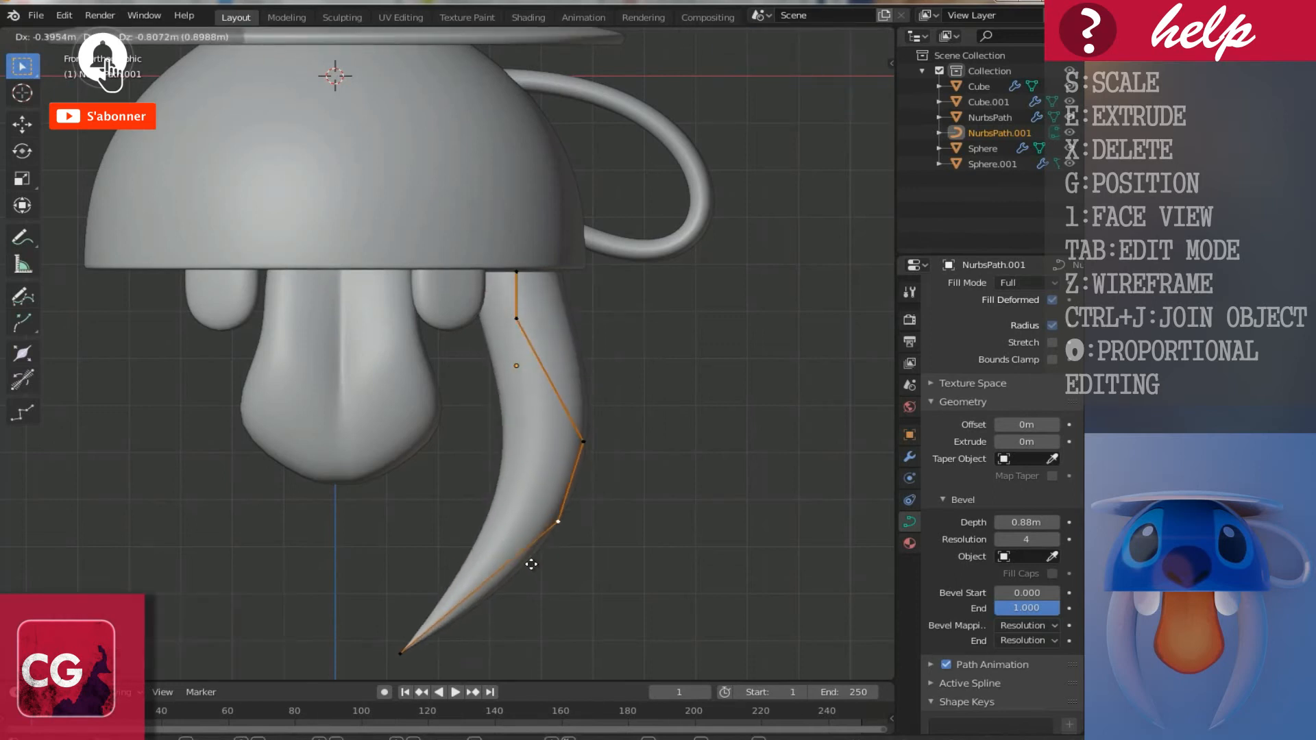
click(503, 567)
Step: Move the second control point outward and down, and push the top control point up inside the cup
click(516, 318)
key(g)
click(529, 290)
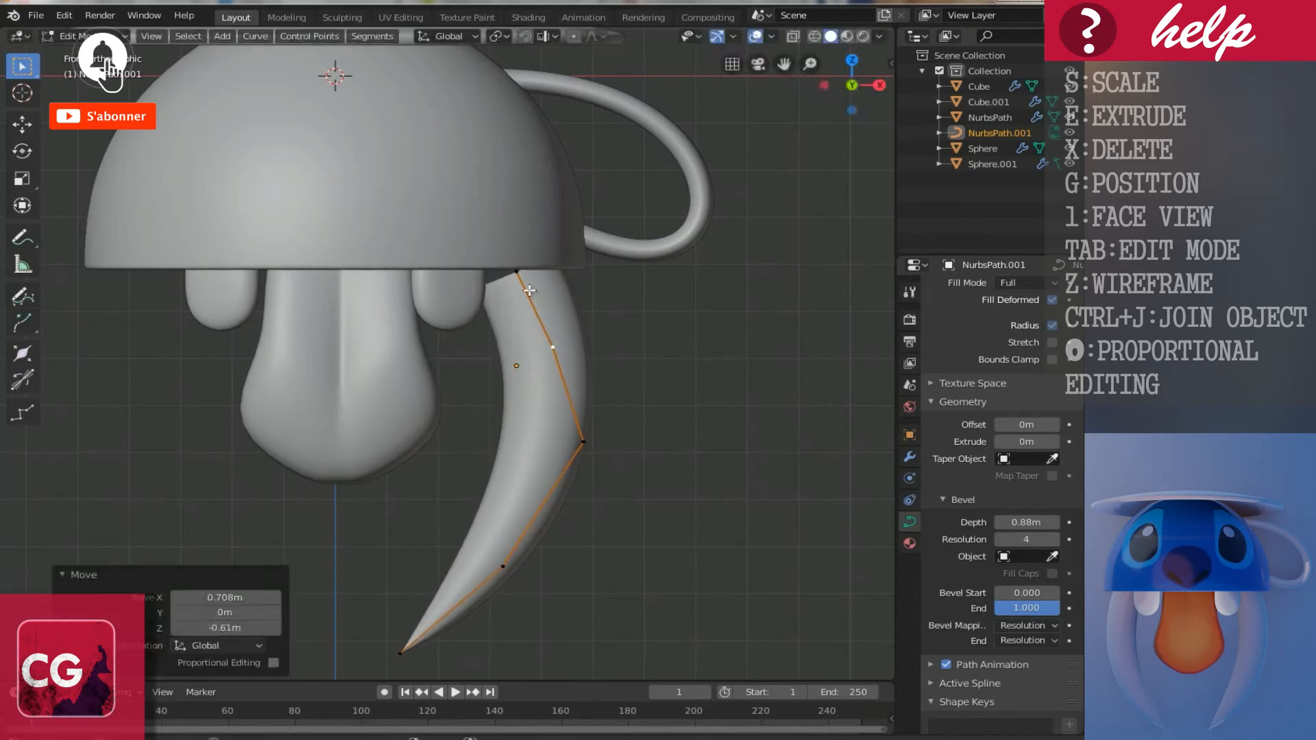
click(516, 273)
key(g)
click(486, 219)
Step: Lower the tusk's middle control point and shift it inward, nudging the second control point slightly
click(583, 442)
key(g)
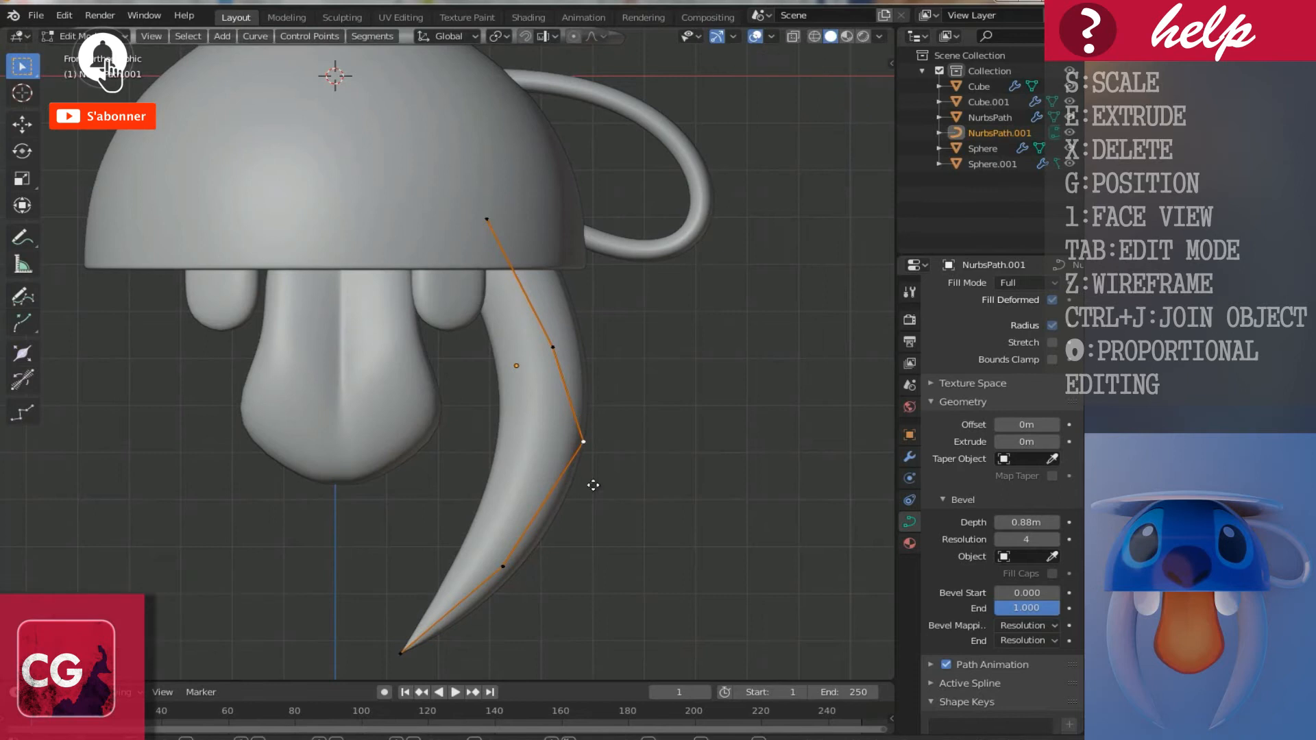
click(585, 499)
click(546, 350)
key(g)
click(553, 348)
click(569, 492)
key(g)
click(554, 505)
Step: Shift the control point above the tip down and inward, and raise the middle point slightly to smooth the curve
click(503, 566)
key(g)
click(473, 594)
click(554, 505)
key(g)
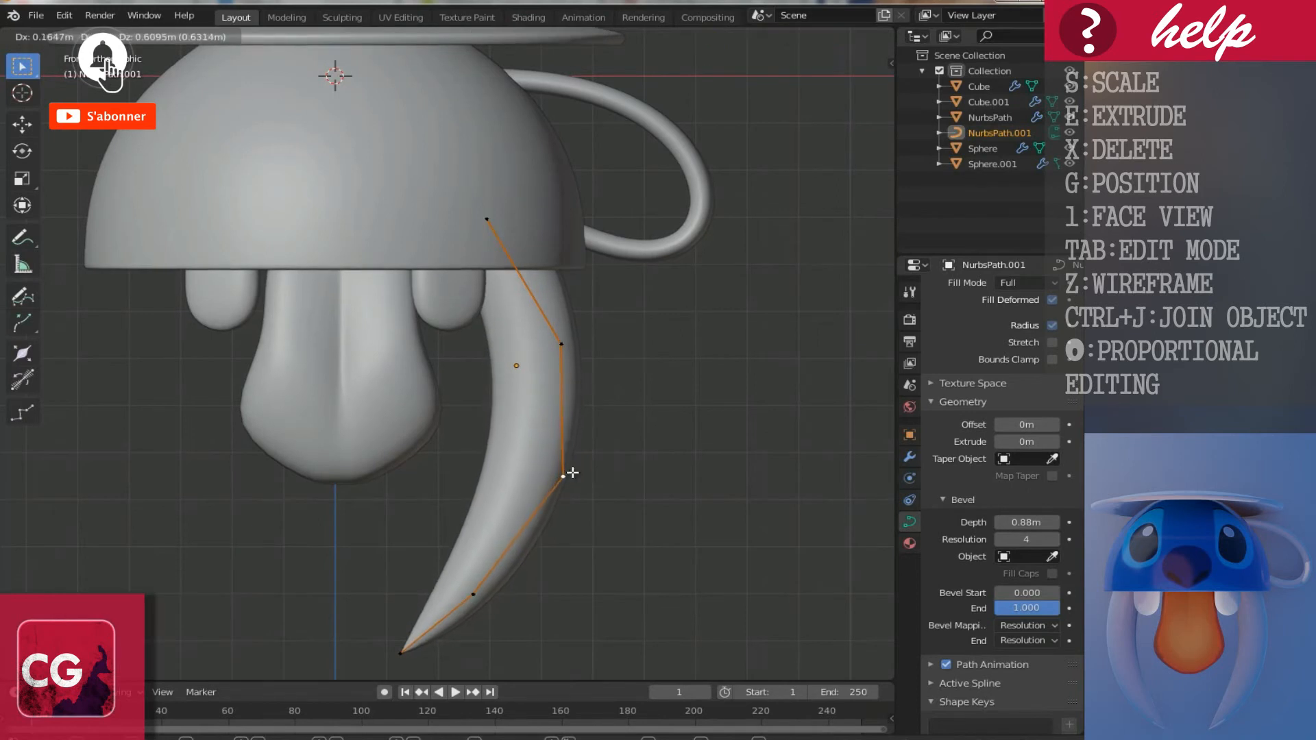
click(574, 473)
Step: Fine-tune the tusk's two upper control points, check its side profile and finish editing the path
click(559, 348)
key(g)
click(557, 341)
click(490, 230)
key(g)
click(487, 225)
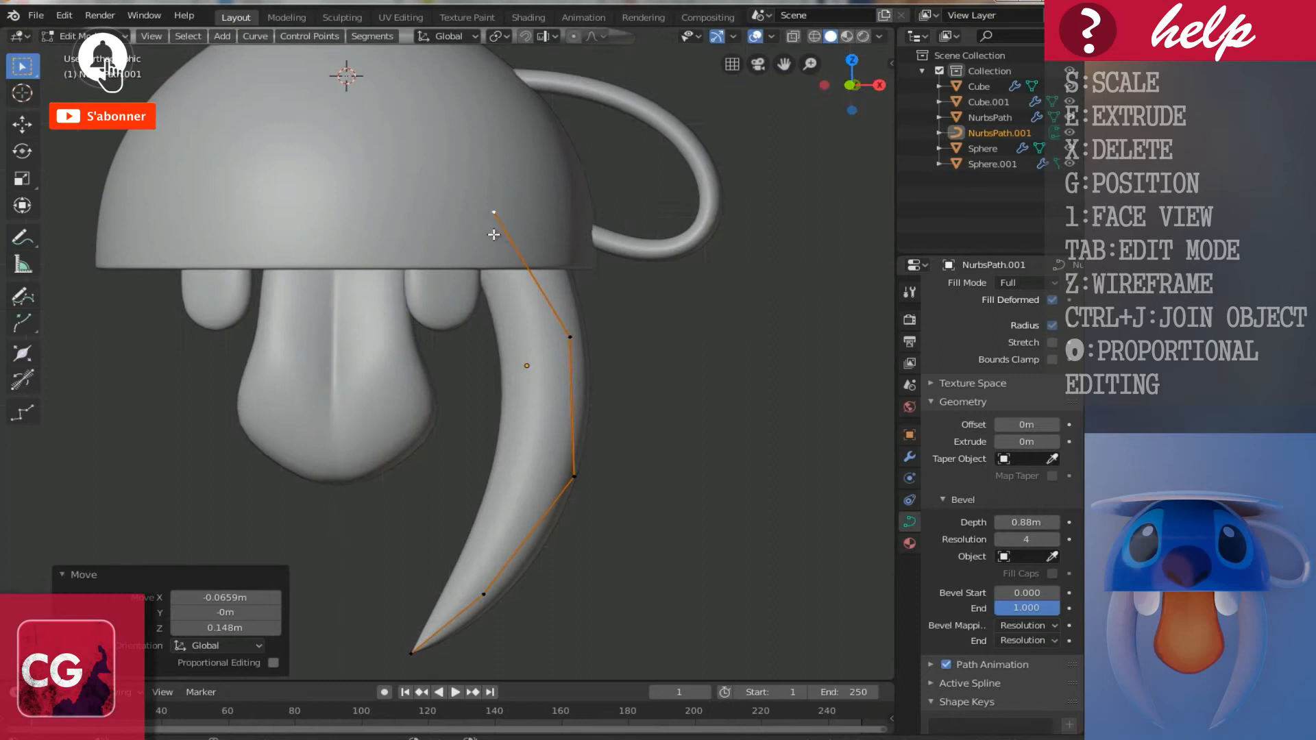
key(KP_3)
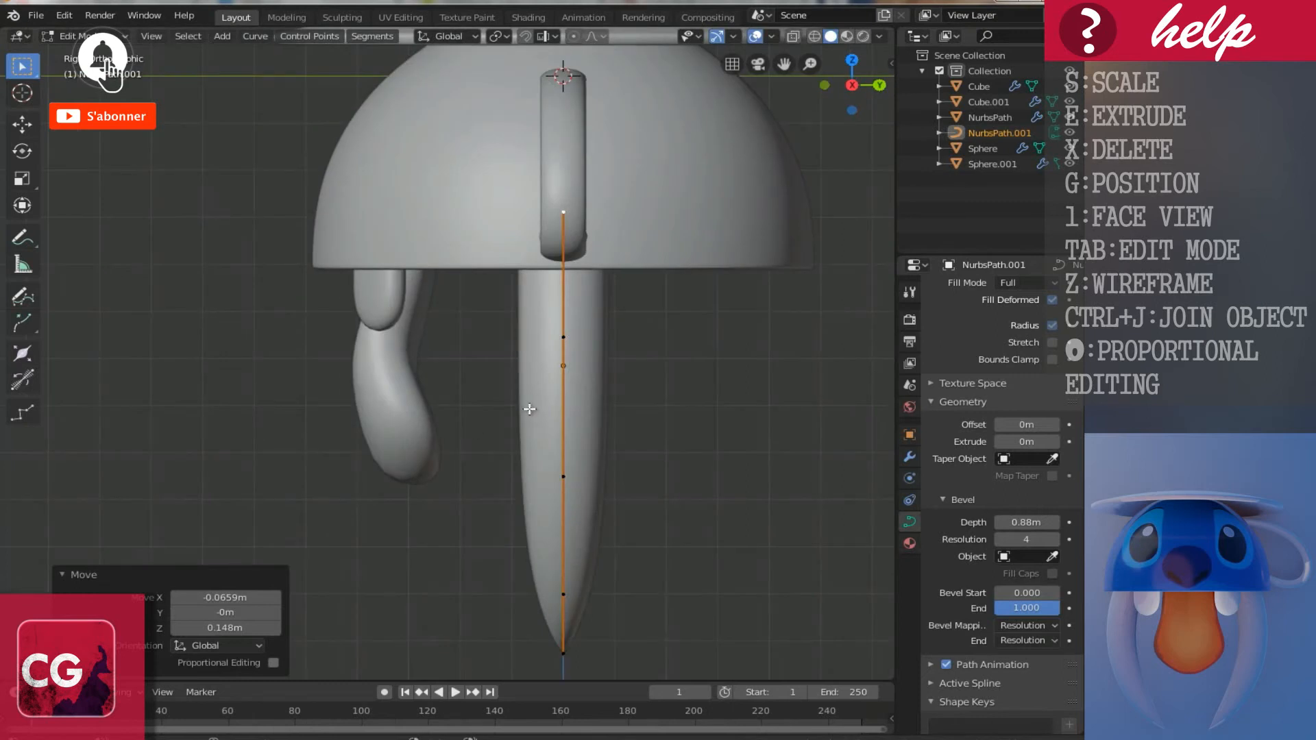
key(KP_1)
key(Tab)
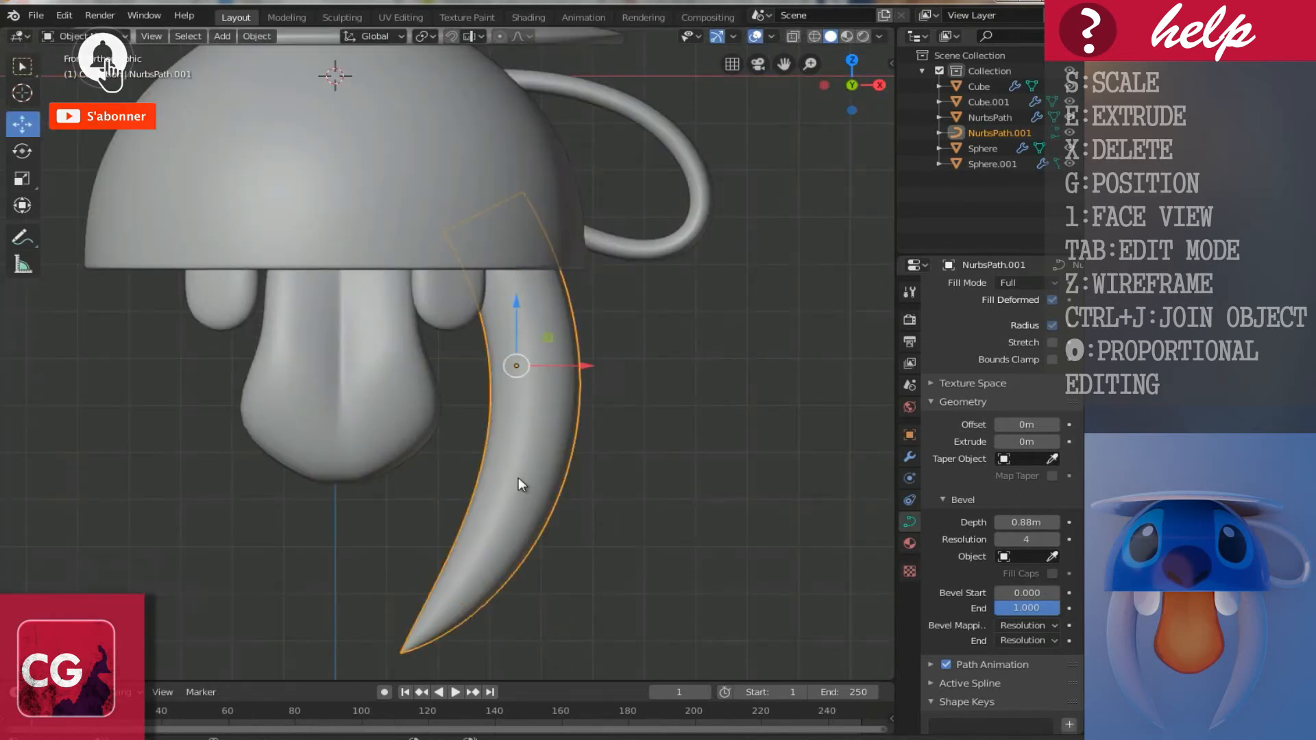
Step: Apply all transforms to the tusk so its origin sits at the world centre
scroll(518, 473, down, 1)
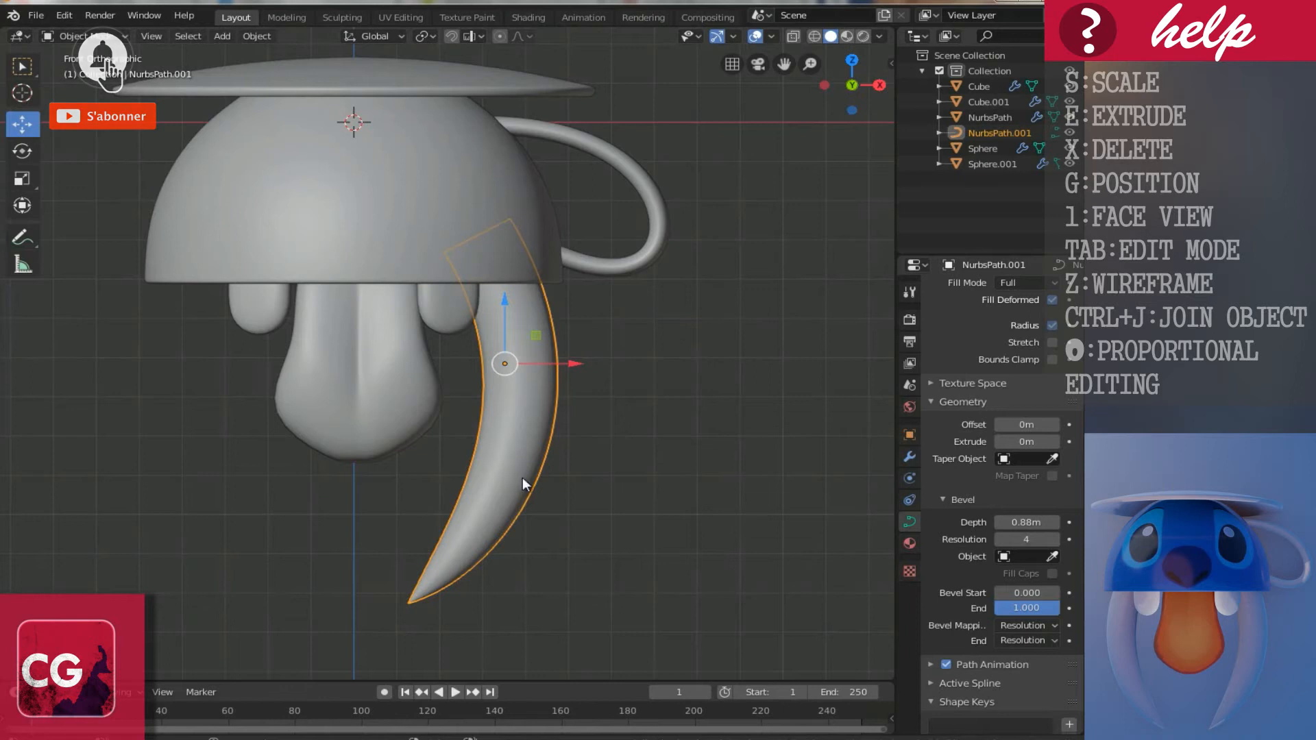
key(ctrl+a)
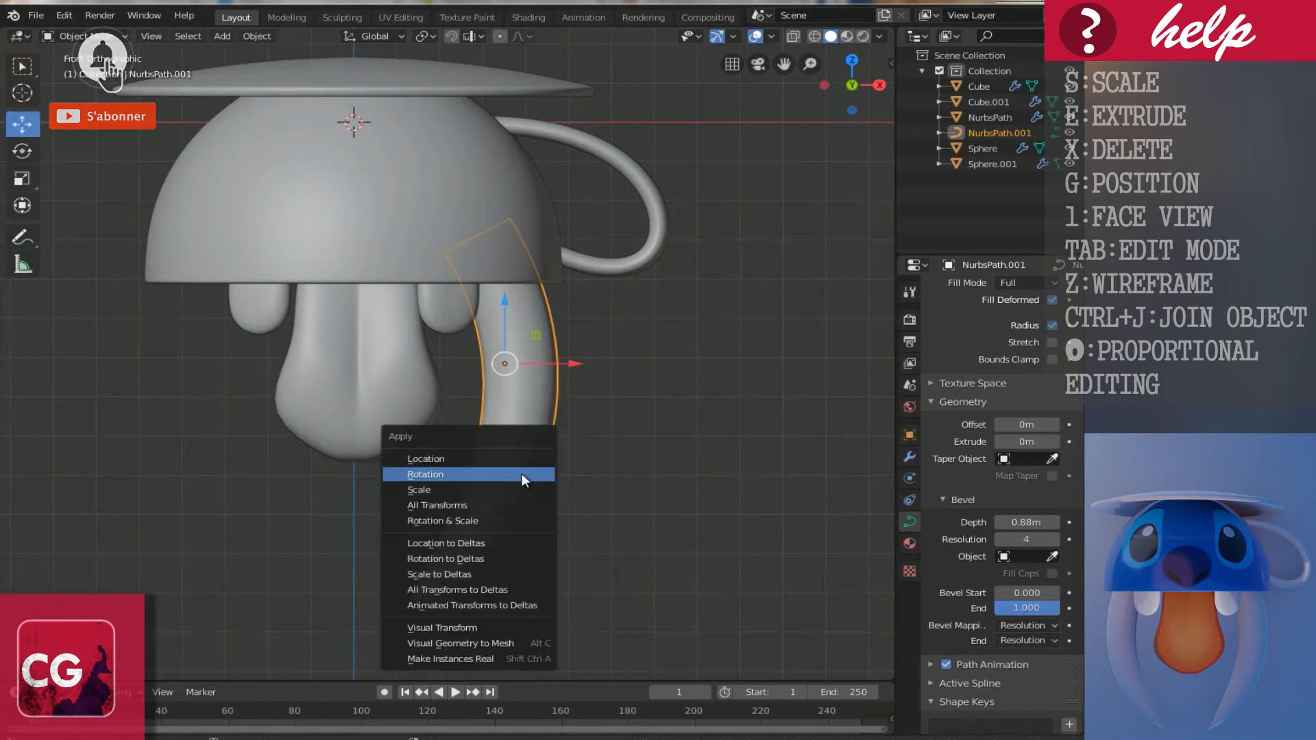
click(451, 504)
ctrl+scroll(632, 400, down, 2)
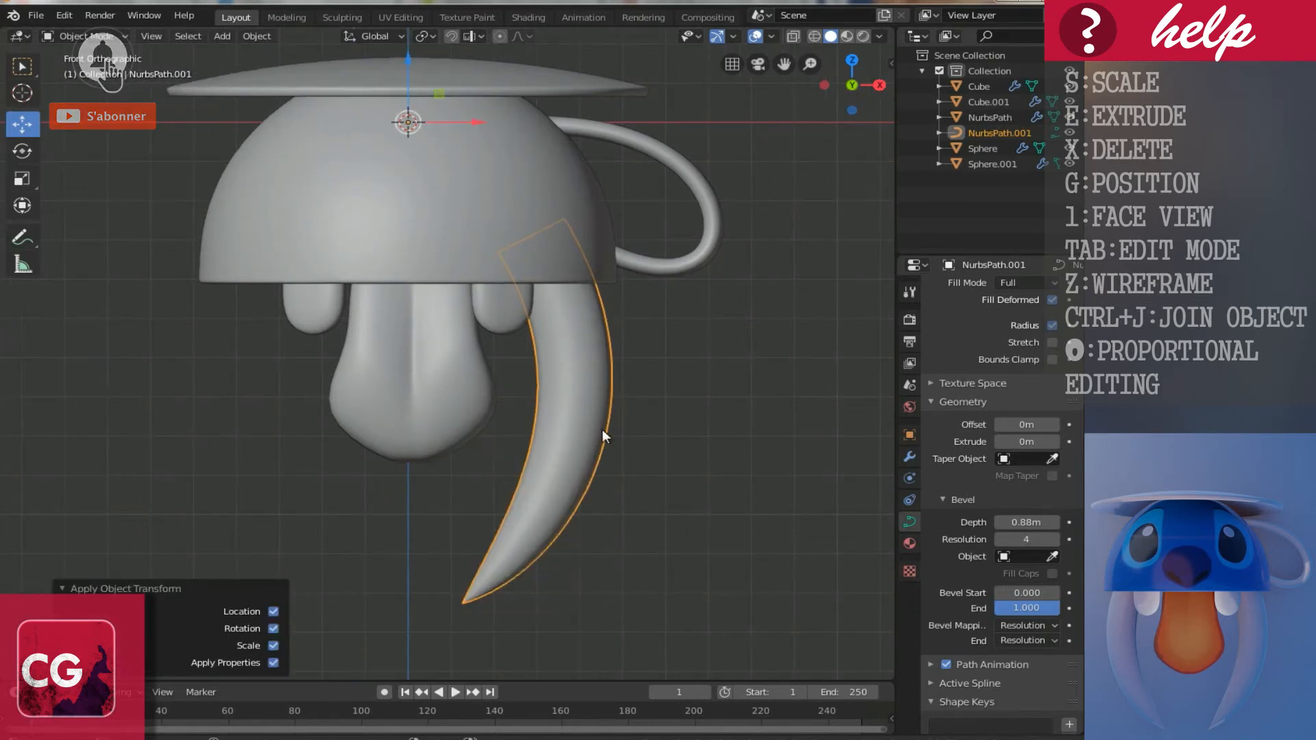
Step: Add a Mirror modifier to the tusk to duplicate it on the cup's opposite side
scroll(948, 366, up, 5)
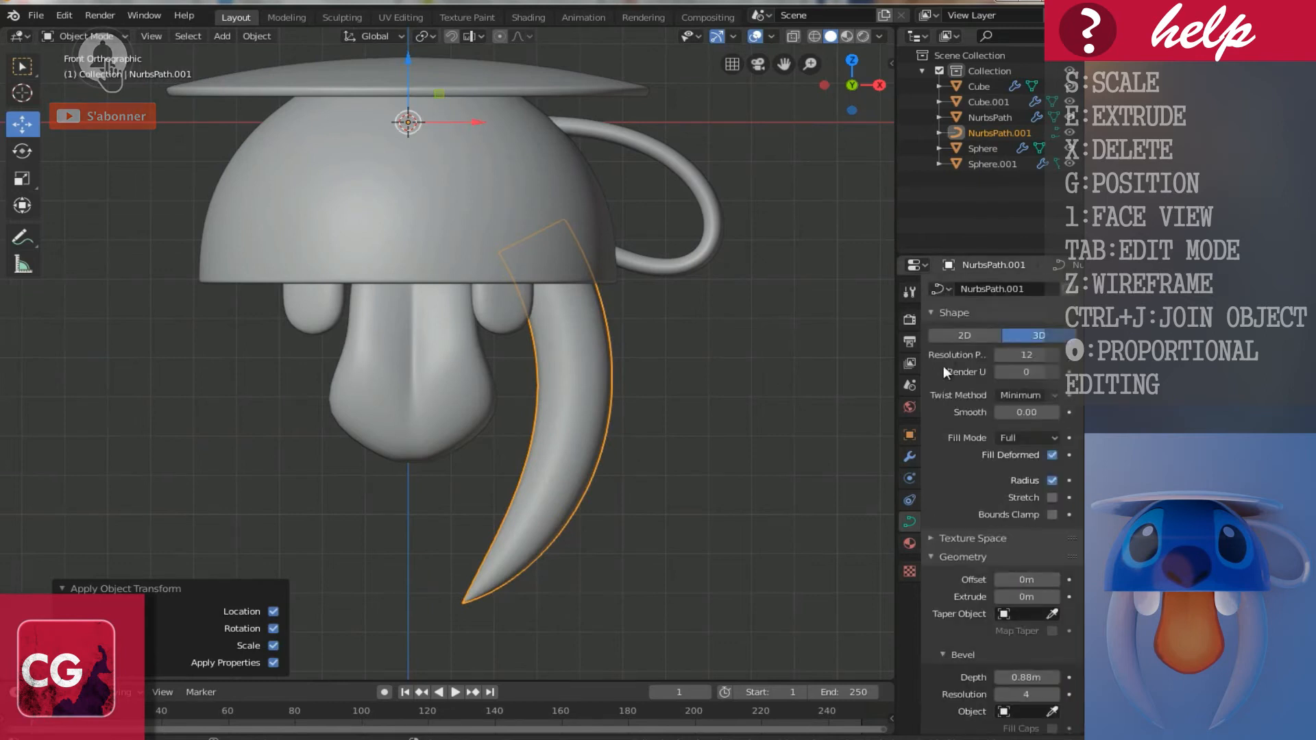
click(906, 457)
click(940, 291)
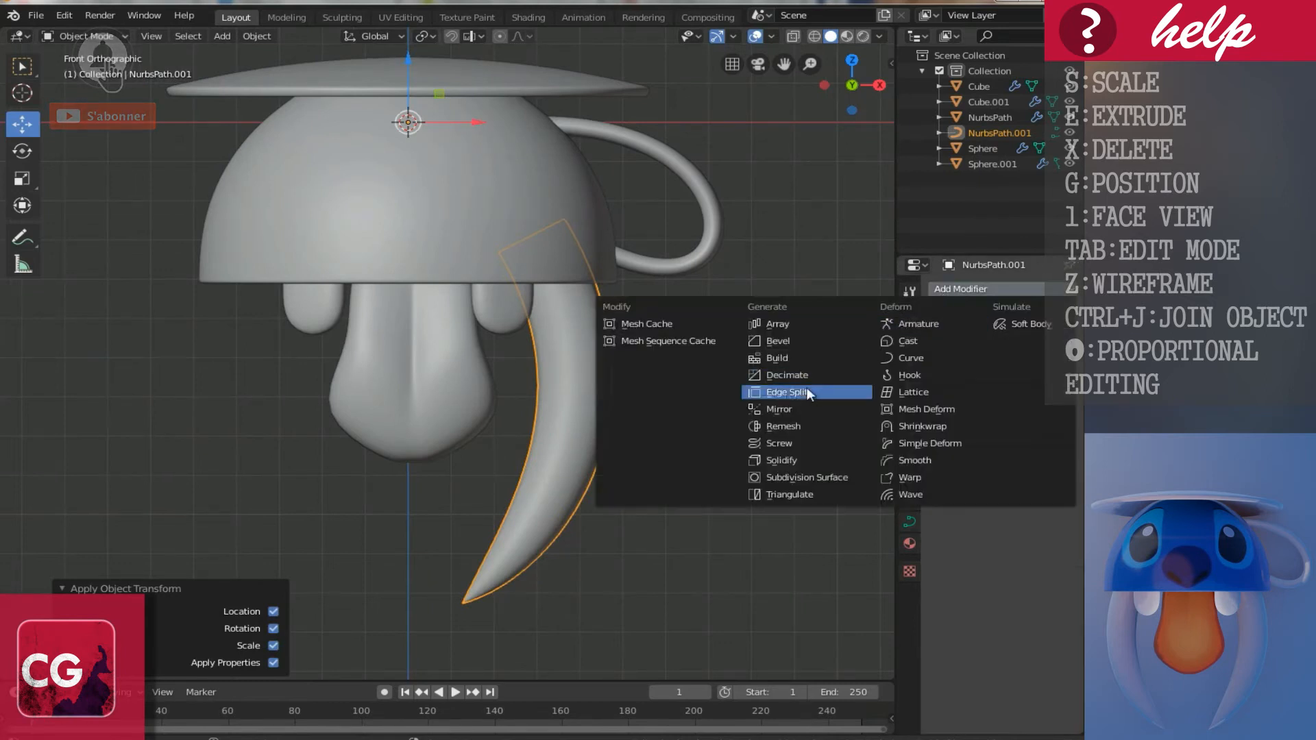
click(800, 411)
Step: Select the cup body and isolate it in local view
click(426, 211)
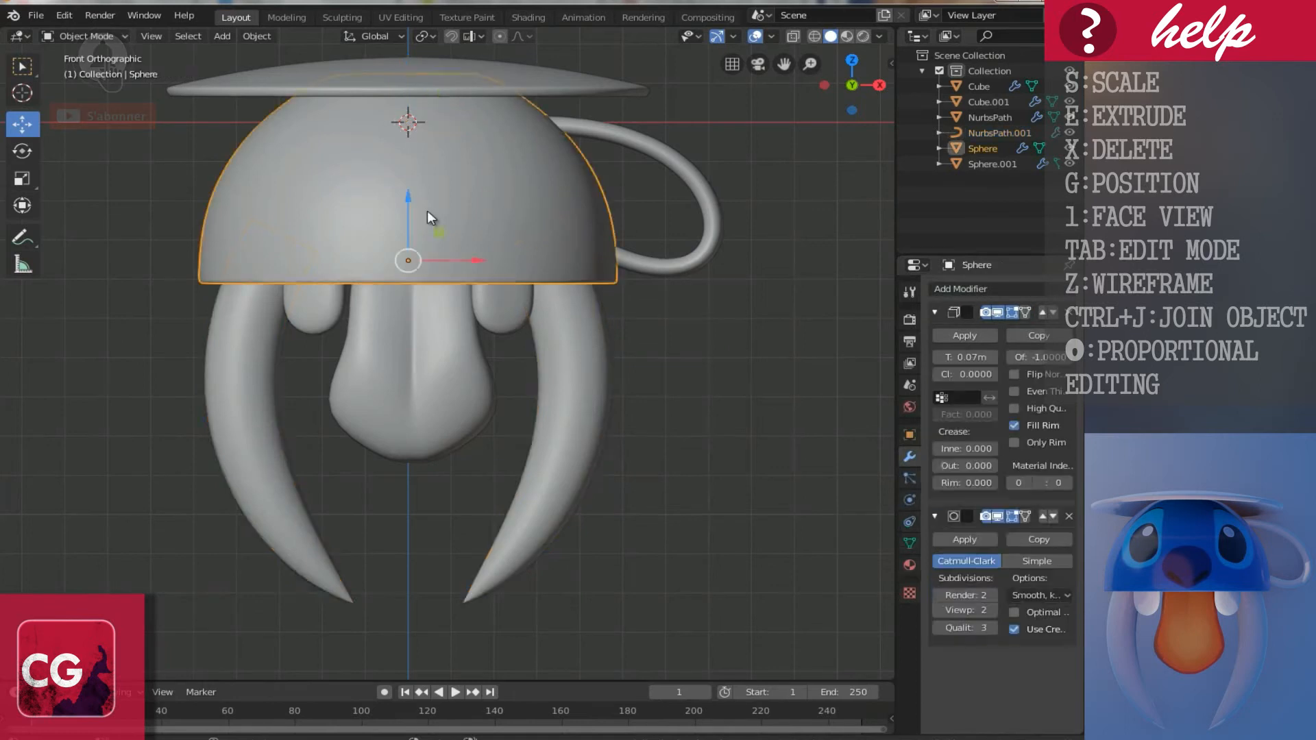
scroll(430, 212, down, 1)
middle_drag(429, 211, 550, 288)
scroll(549, 286, down, 4)
middle_drag(522, 241, 585, 237)
scroll(497, 291, up, 3)
middle_drag(568, 294, 483, 296)
scroll(492, 286, up, 2)
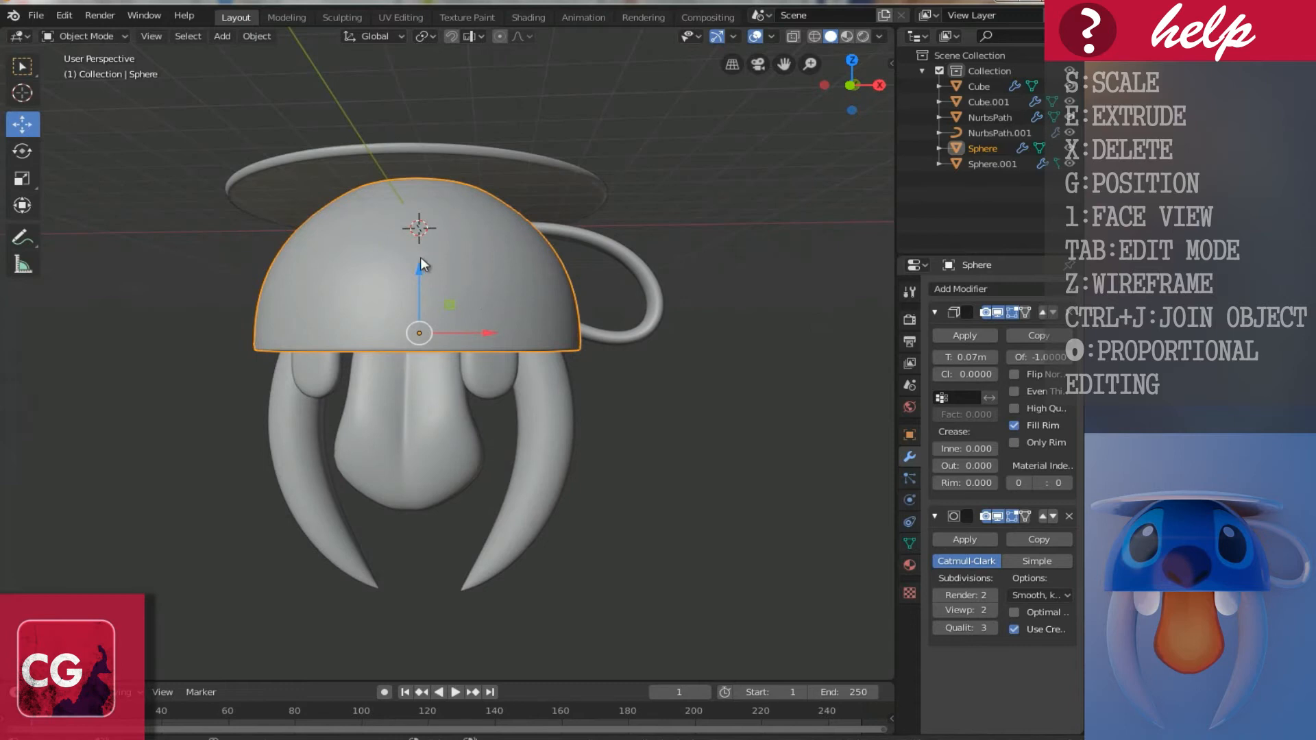
middle_drag(421, 257, 463, 281)
key(KP_Divide)
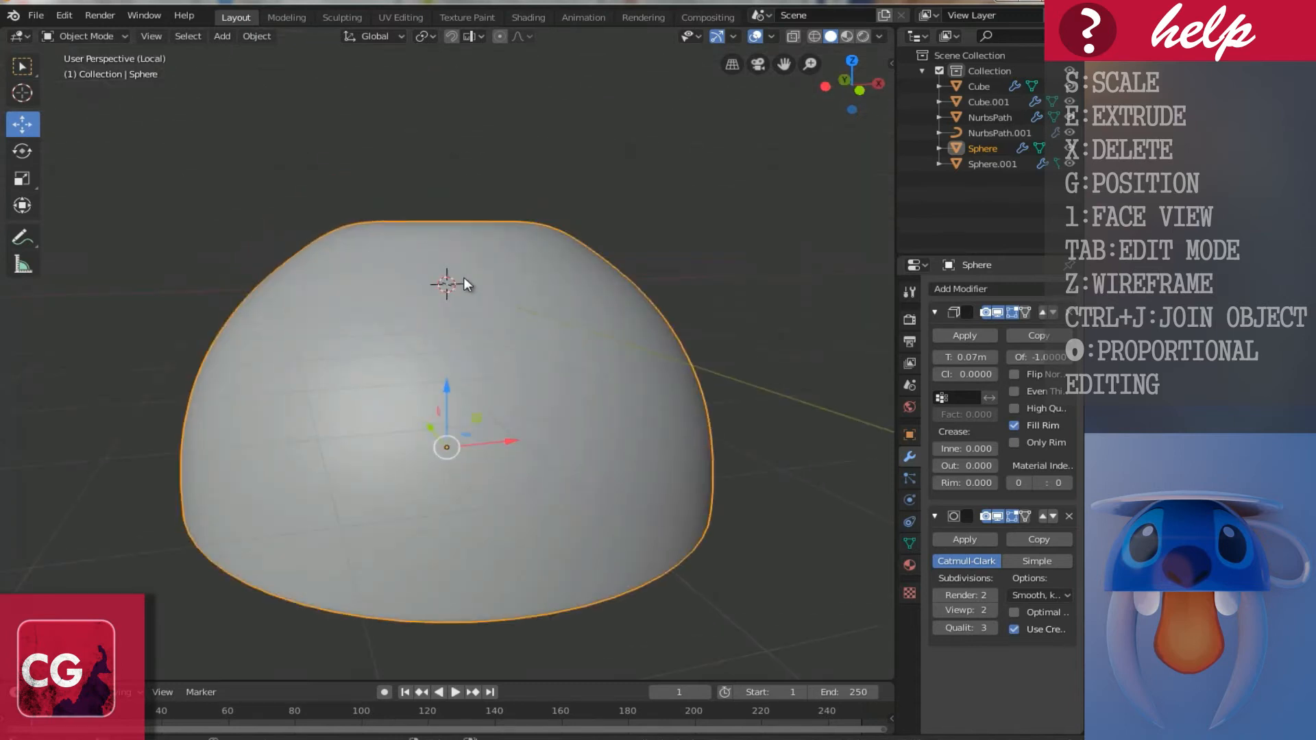
scroll(438, 389, down, 1)
middle_drag(437, 390, 430, 375)
Step: Select the edge loop around the cup's flat top in the mesh and mark it as a seam
key(Tab)
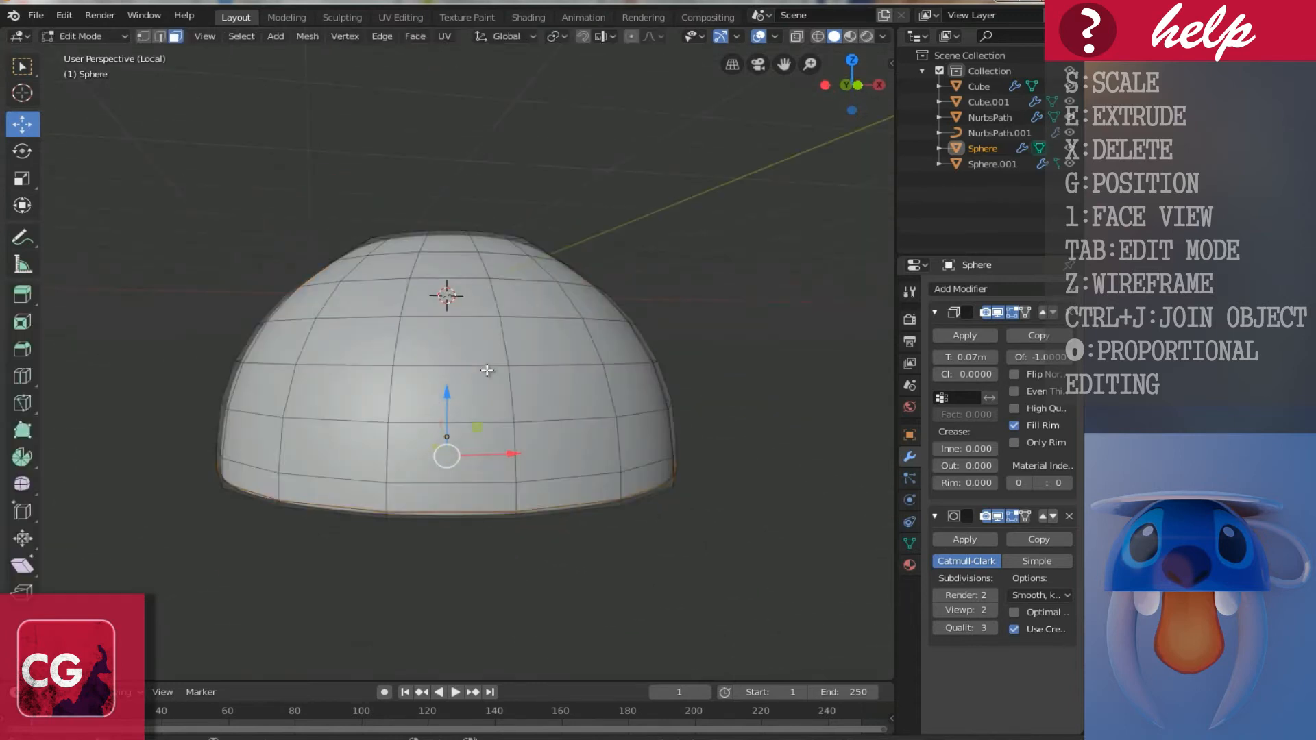
key(ctrl+Tab)
click(474, 354)
middle_drag(589, 412, 470, 354)
alt+click(452, 334)
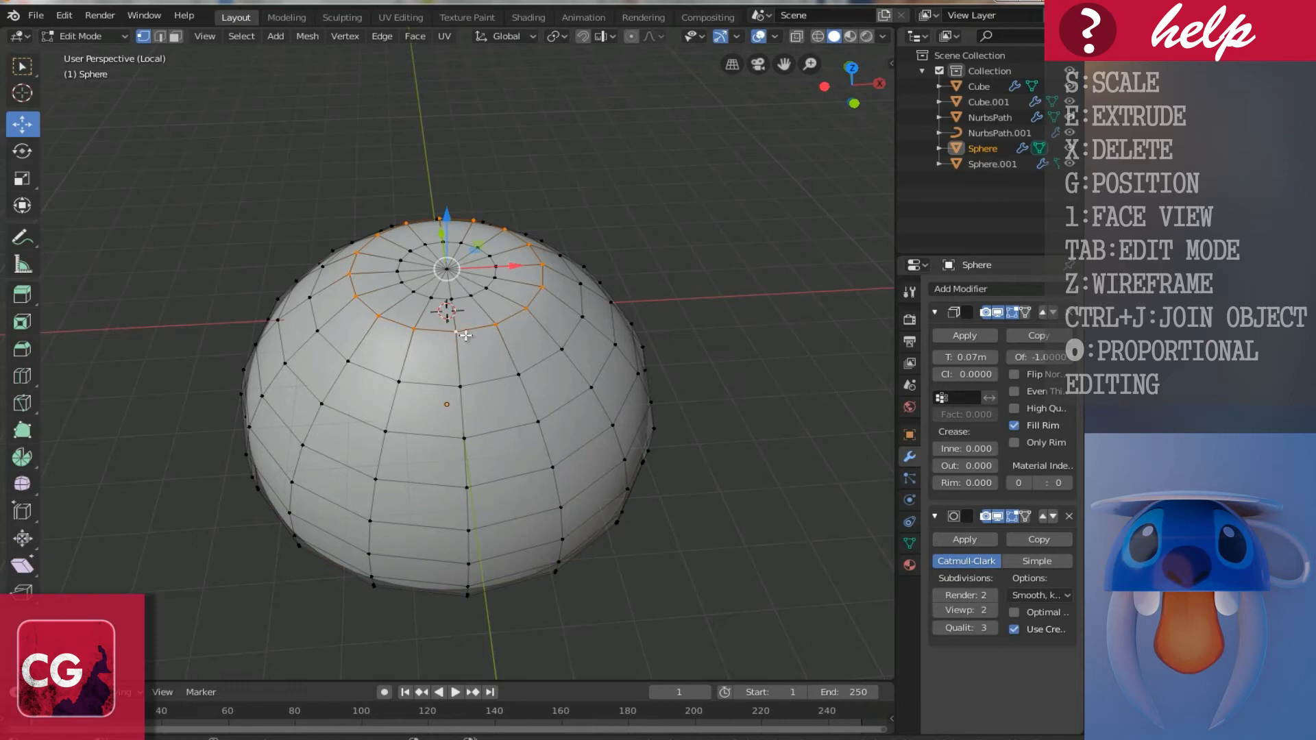
key(ctrl+e)
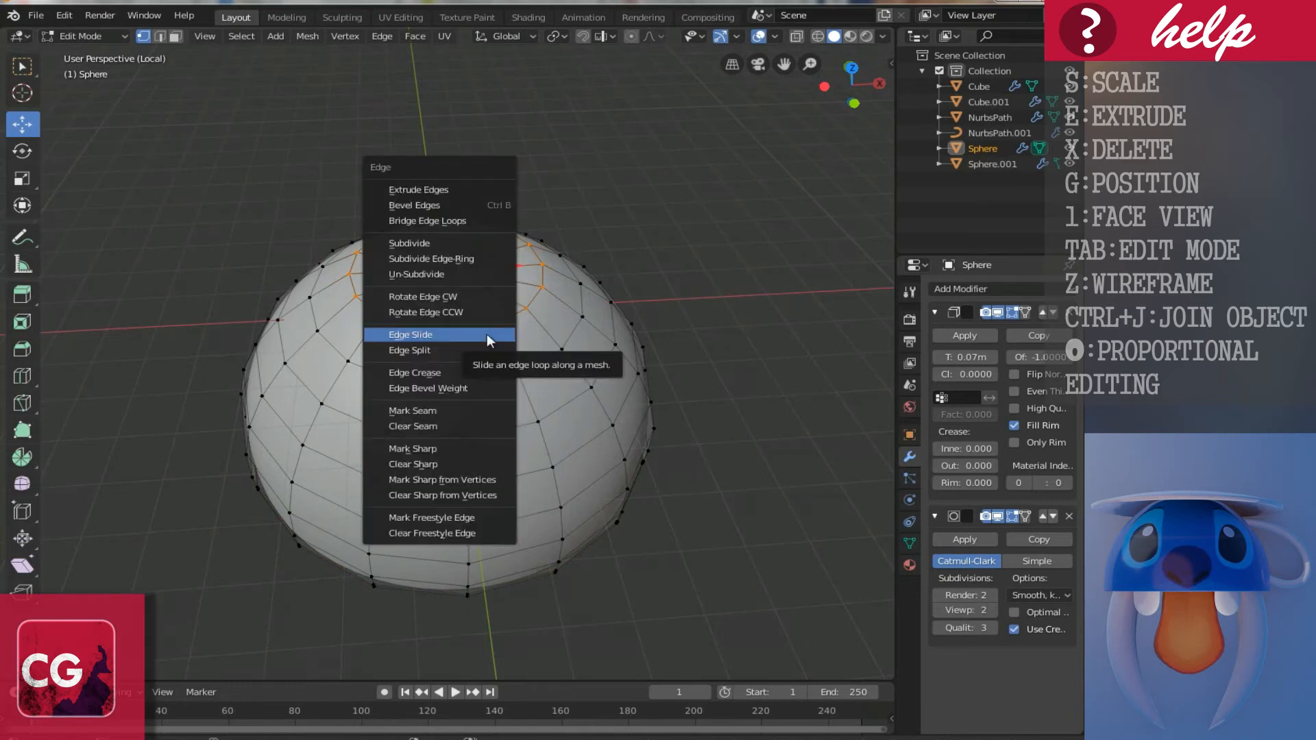
click(459, 409)
Step: Mark a short vertical seam on the cup's front, running down from the top seam ring
middle_drag(484, 418, 435, 331)
click(436, 295)
shift+click(429, 357)
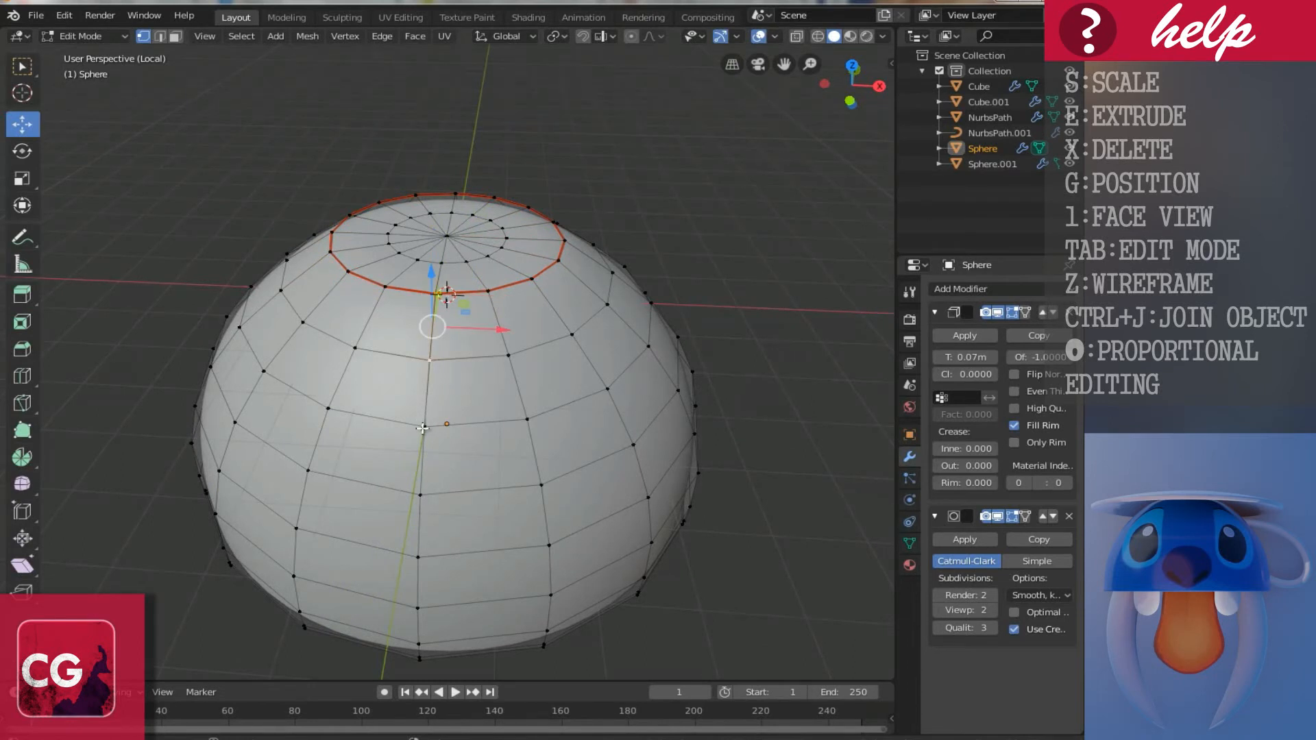
middle_drag(425, 428, 450, 429)
key(ctrl+e)
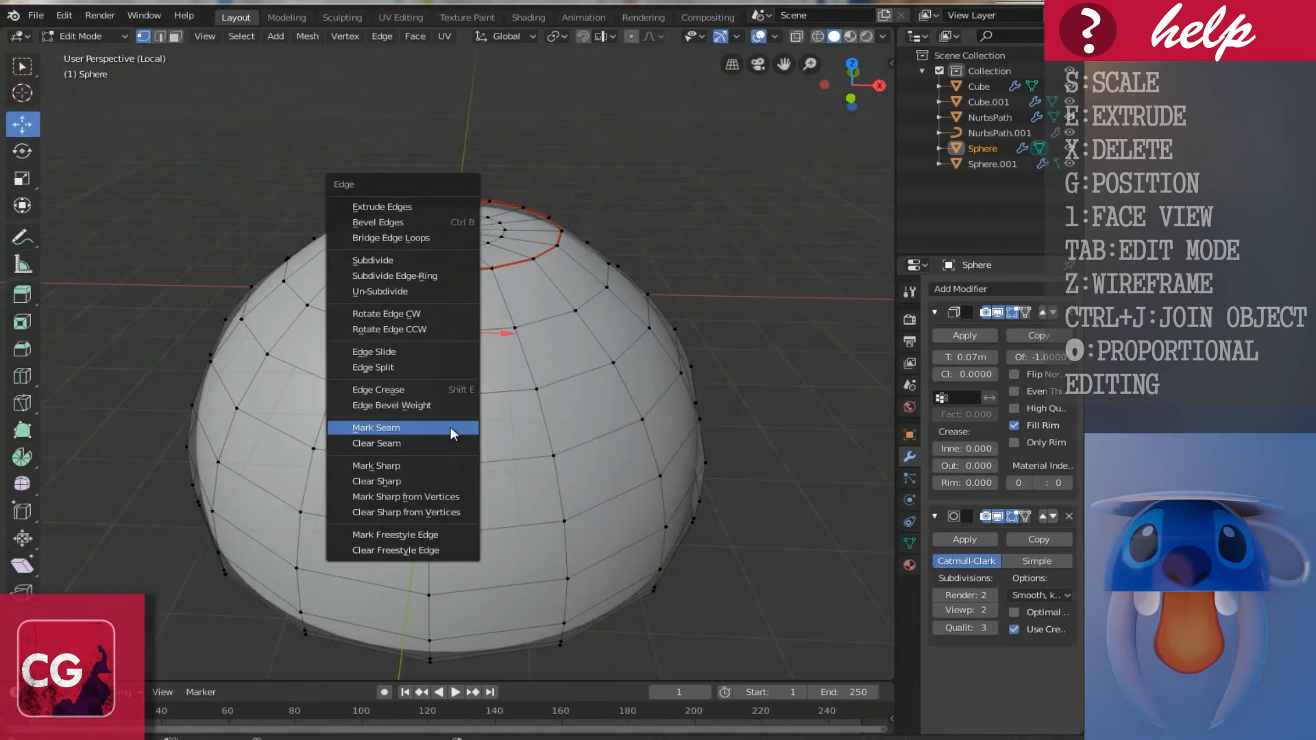
click(394, 429)
Step: Select the vertical line of edges from the top ring to the rim on the cup's back and mark it as a seam
middle_drag(401, 430, 223, 343)
middle_drag(460, 293, 469, 353)
click(481, 371)
shift+click(500, 438)
shift+click(515, 506)
middle_drag(526, 495, 526, 445)
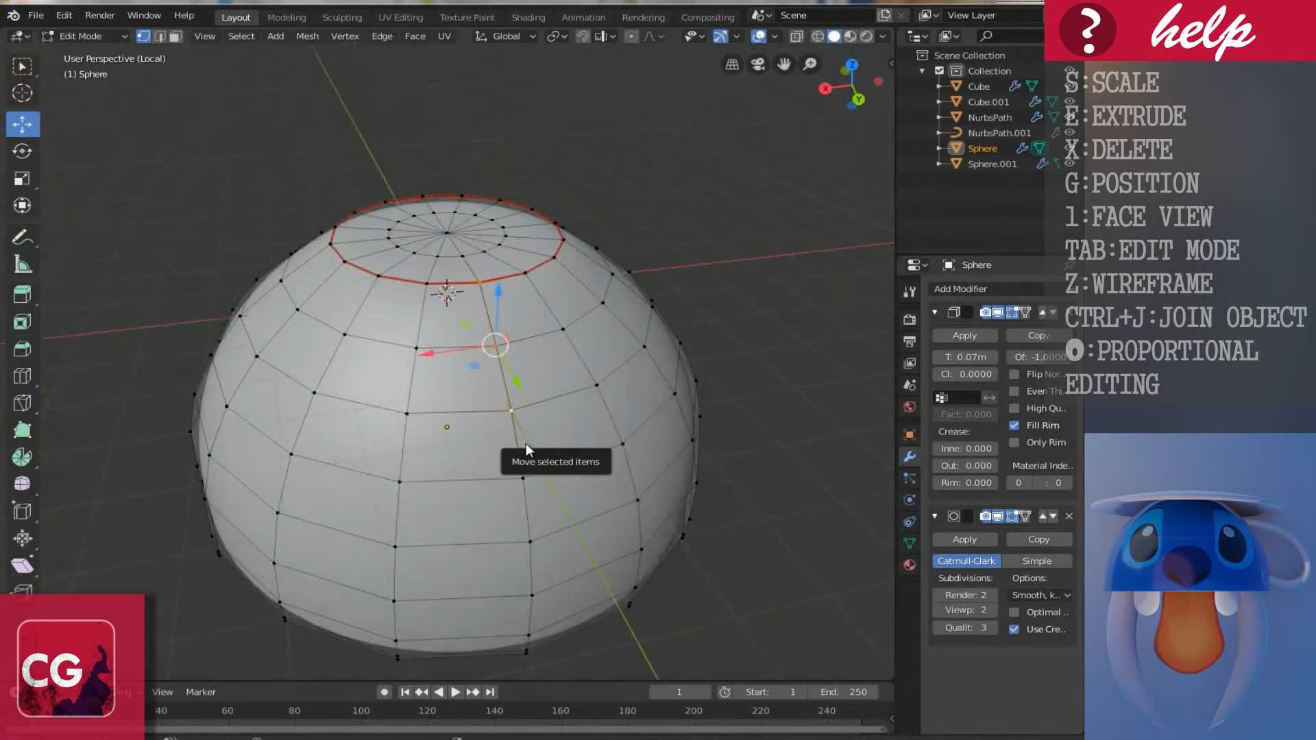
key(ctrl+Tab)
click(520, 456)
shift+click(519, 451)
shift+click(535, 521)
middle_drag(532, 560, 546, 452)
shift+click(537, 512)
shift+click(542, 568)
middle_drag(543, 568, 590, 348)
shift+click(554, 465)
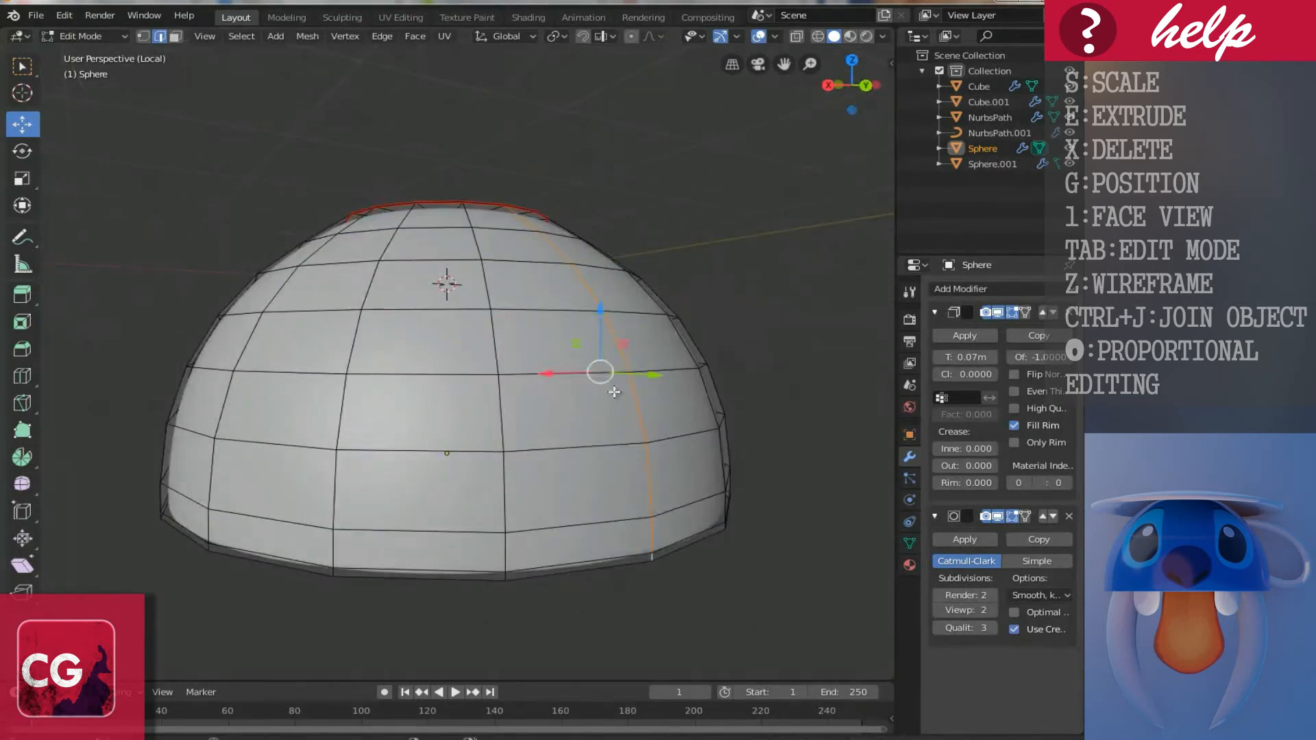
key(ctrl+e)
click(582, 393)
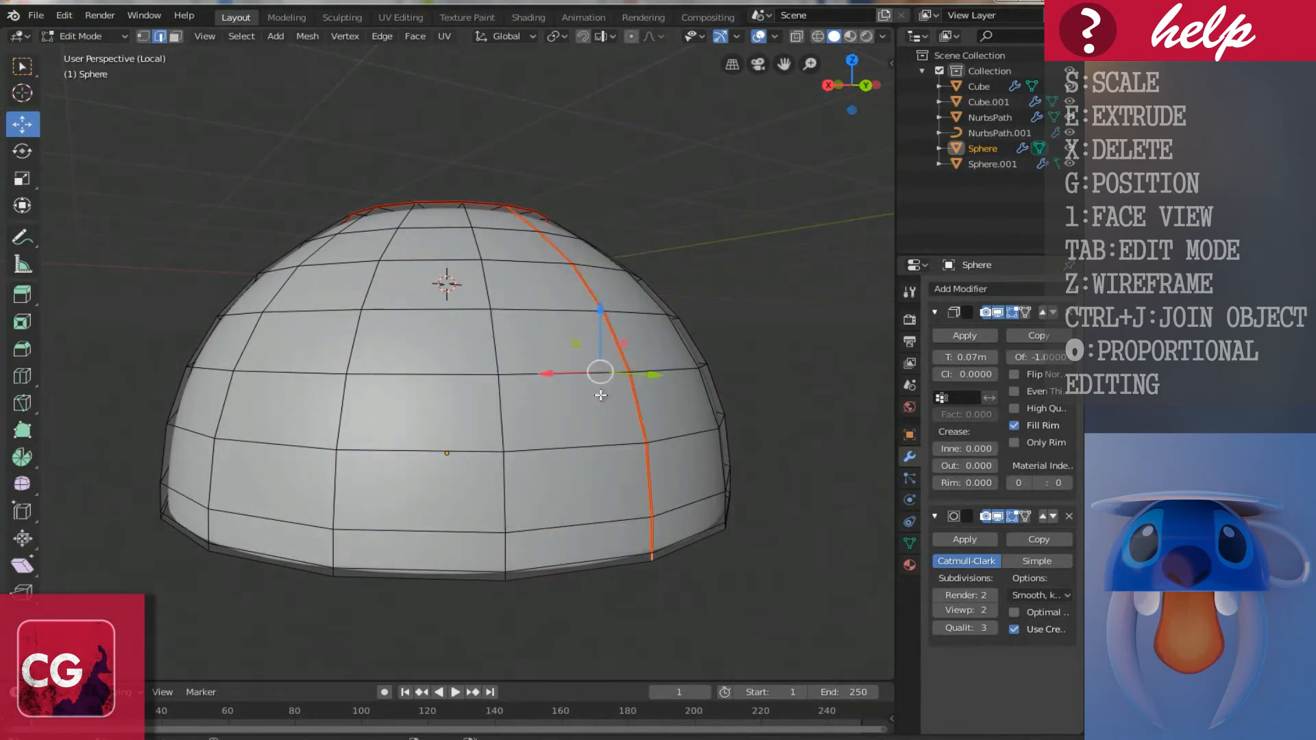
Step: Select the whole cup mesh and unwrap it with the Angle Based method
scroll(418, 284, down, 2)
middle_drag(418, 283, 570, 358)
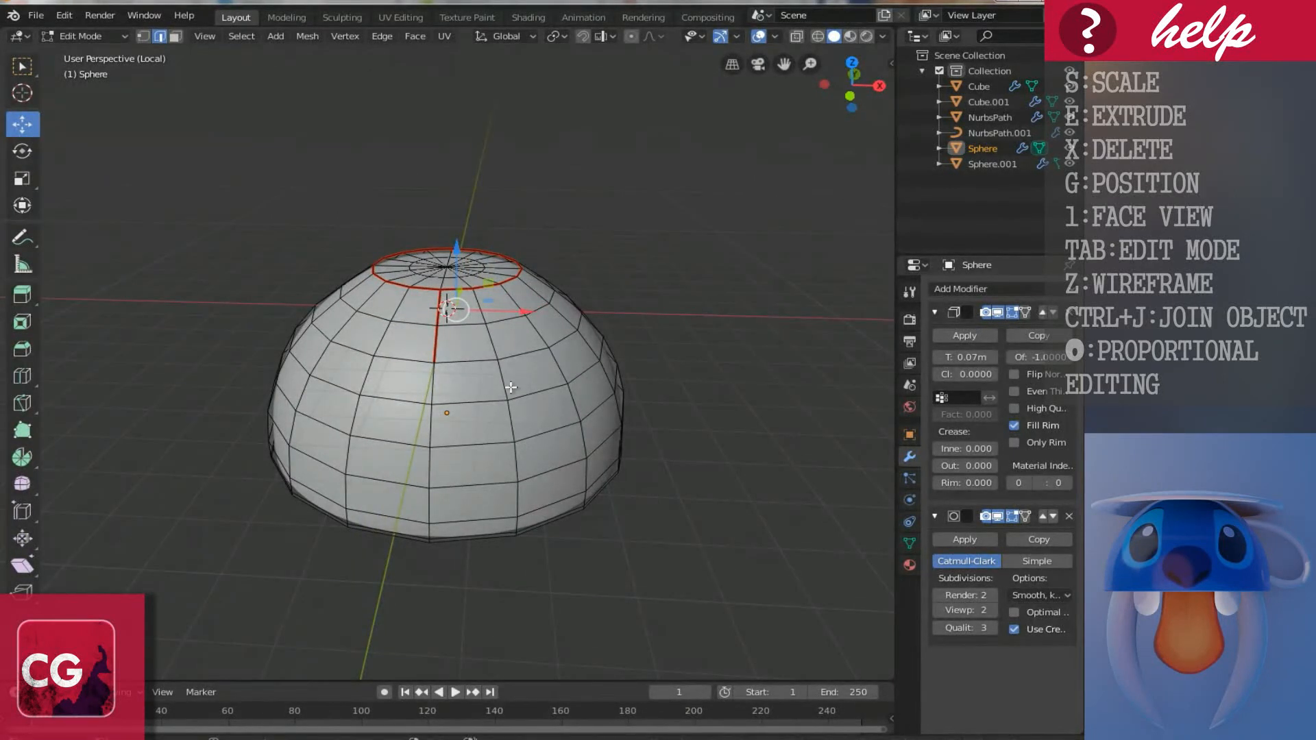
key(a)
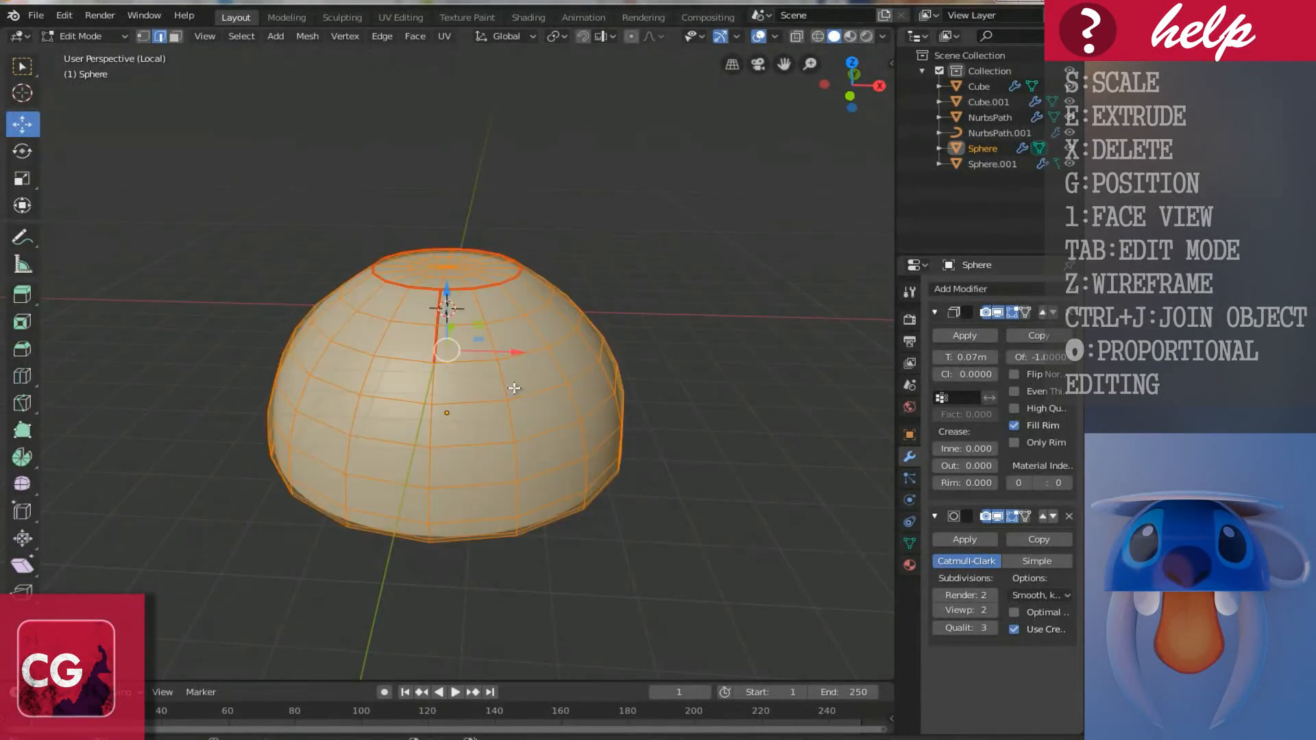
key(u)
click(513, 388)
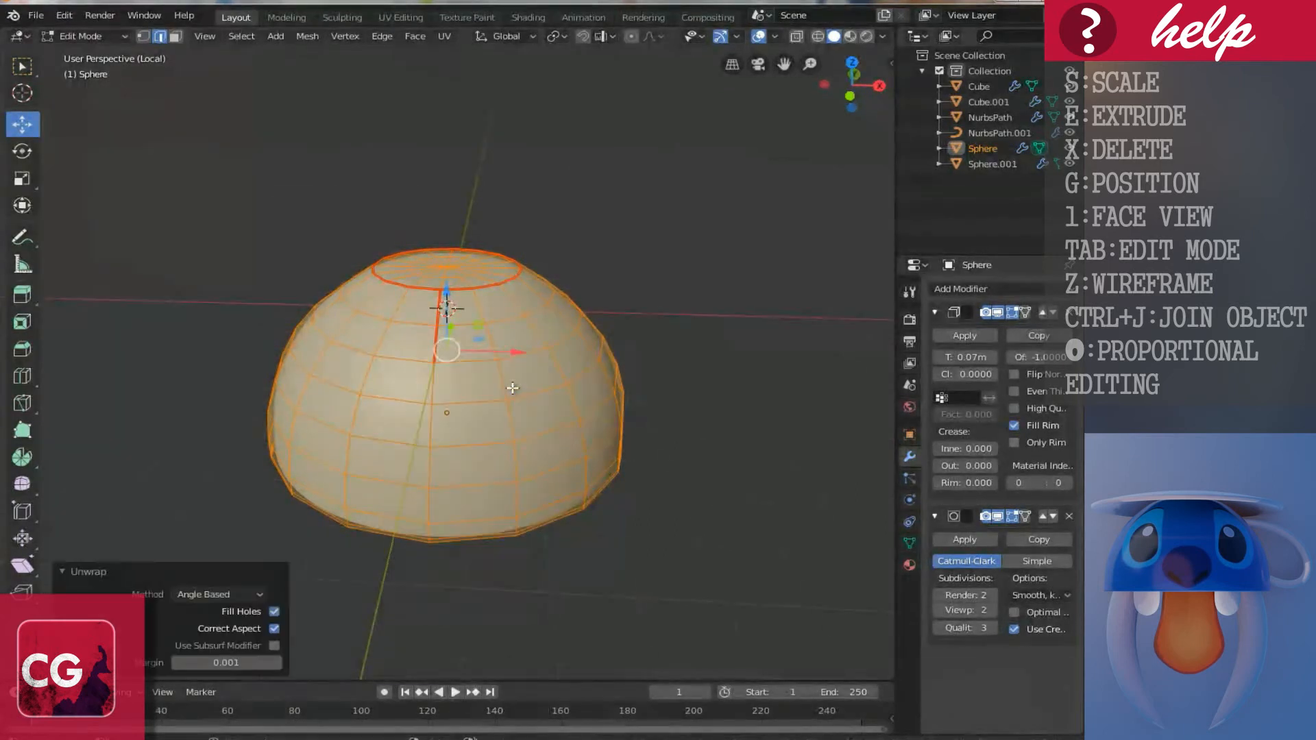
Step: Show the whole character again, finish editing the cup mesh, and select the saucer on top
key(KP_Divide)
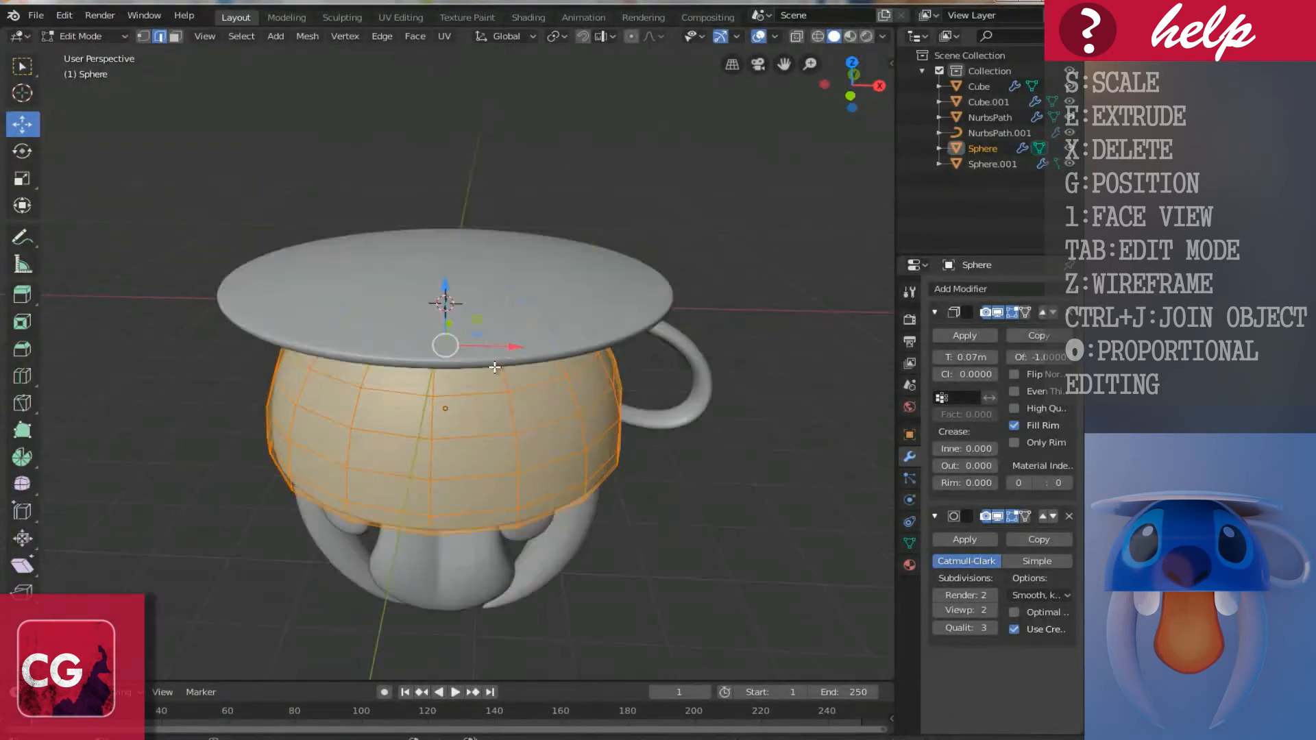
middle_drag(469, 326, 549, 292)
key(Tab)
click(453, 233)
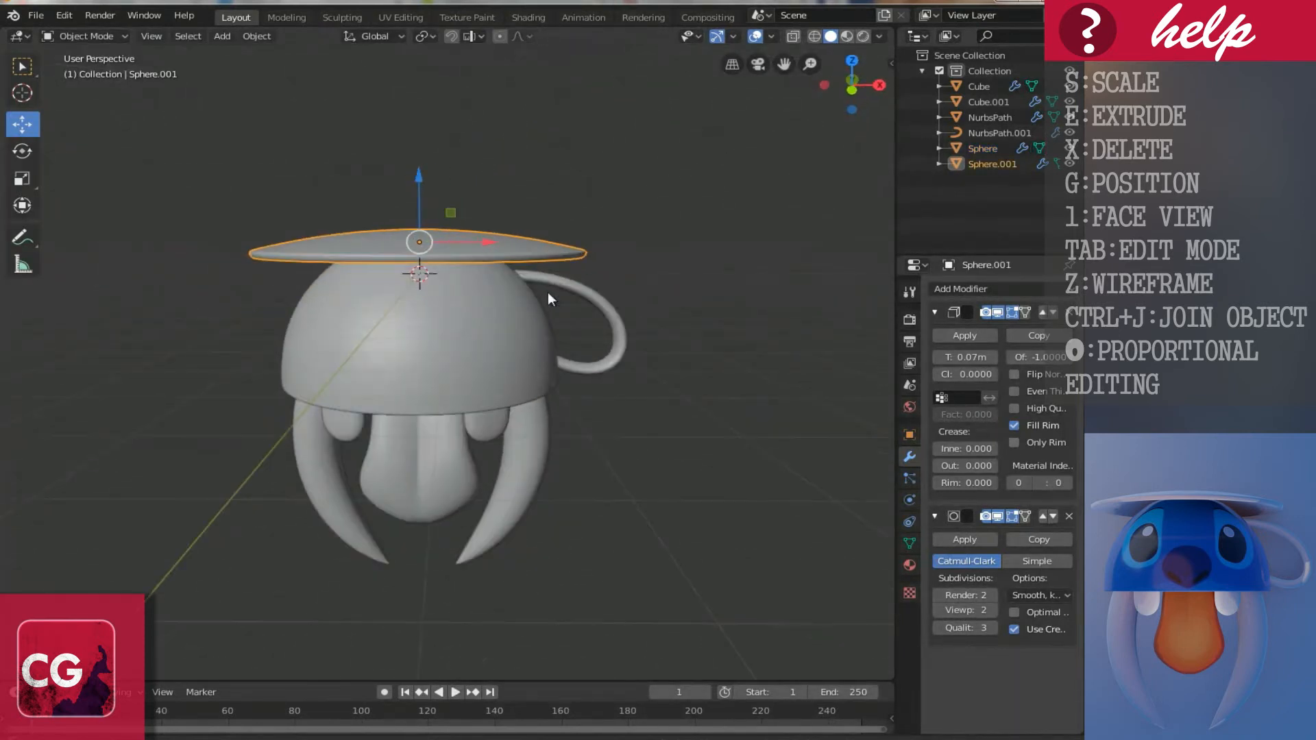
Step: Switch to the Shading workspace and create a new node-based material for the saucer
click(528, 18)
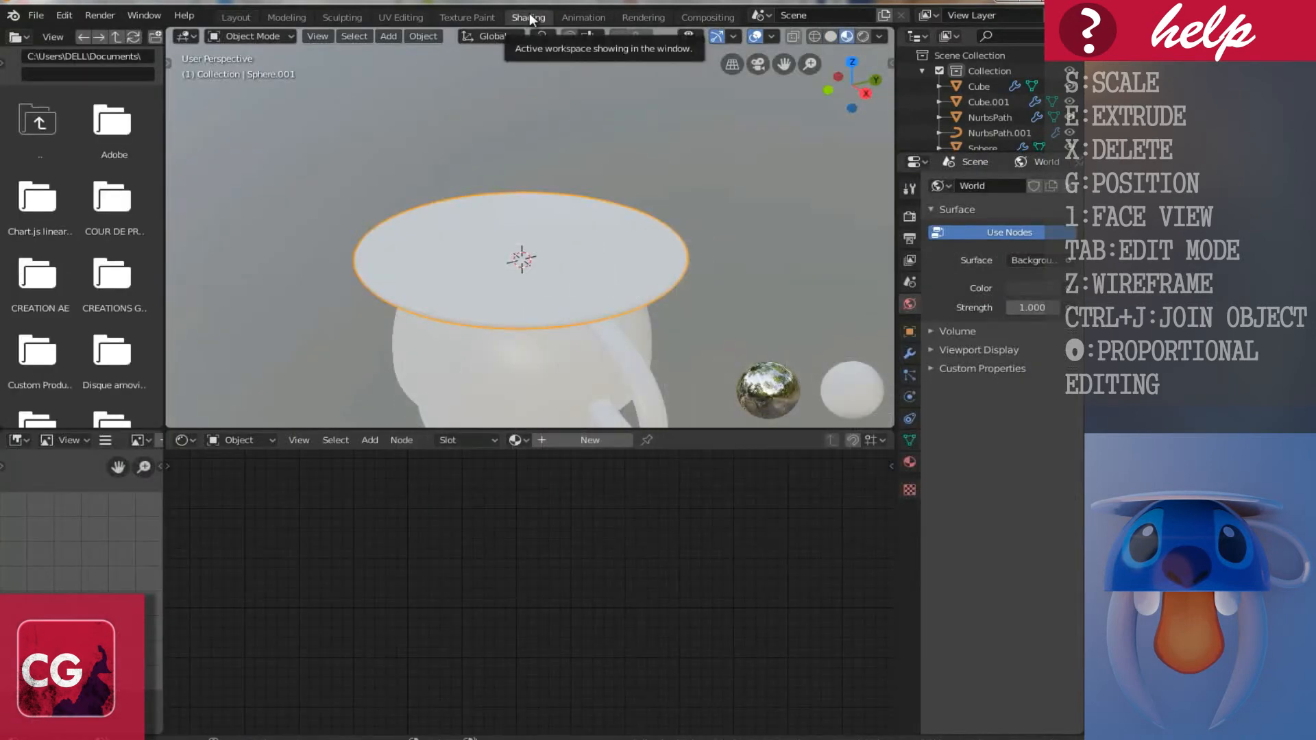
scroll(515, 275, down, 3)
middle_drag(559, 269, 521, 159)
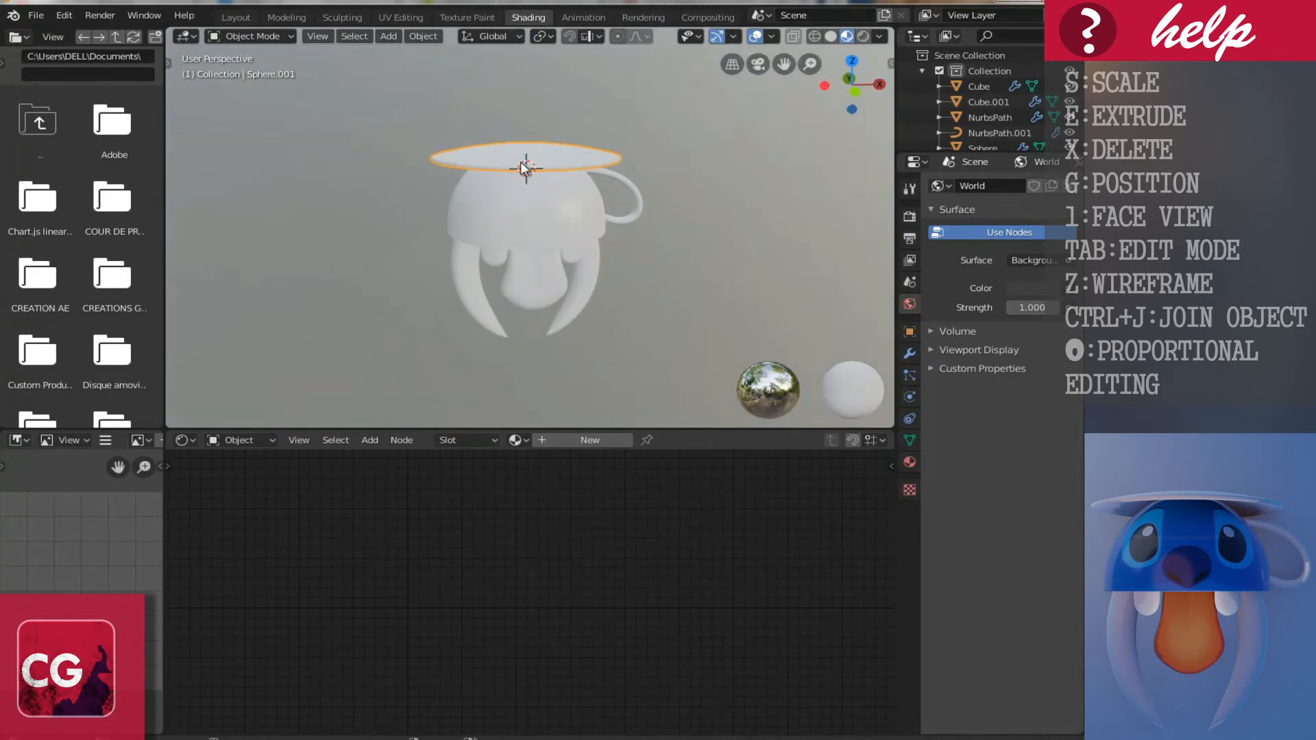
click(581, 439)
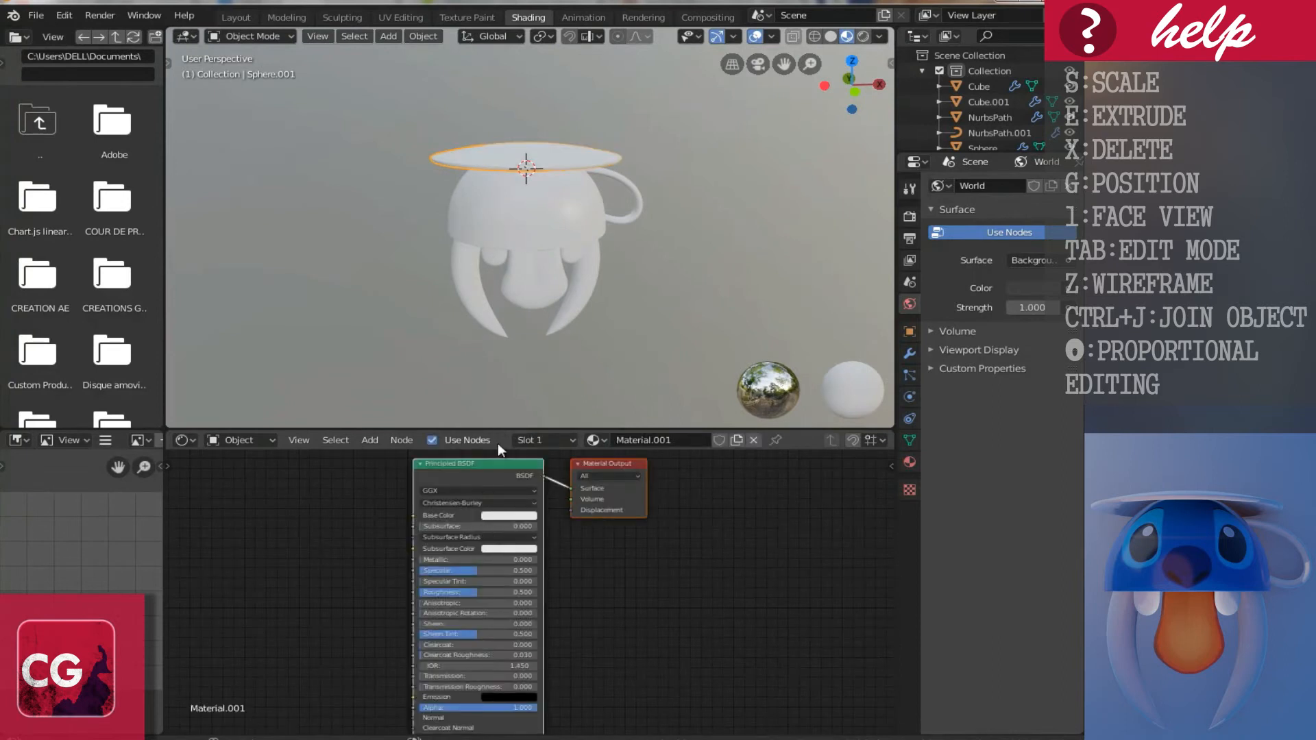
Step: Add a Noise Texture node to the saucer's material
scroll(443, 698, down, 4)
middle_drag(352, 651, 492, 569)
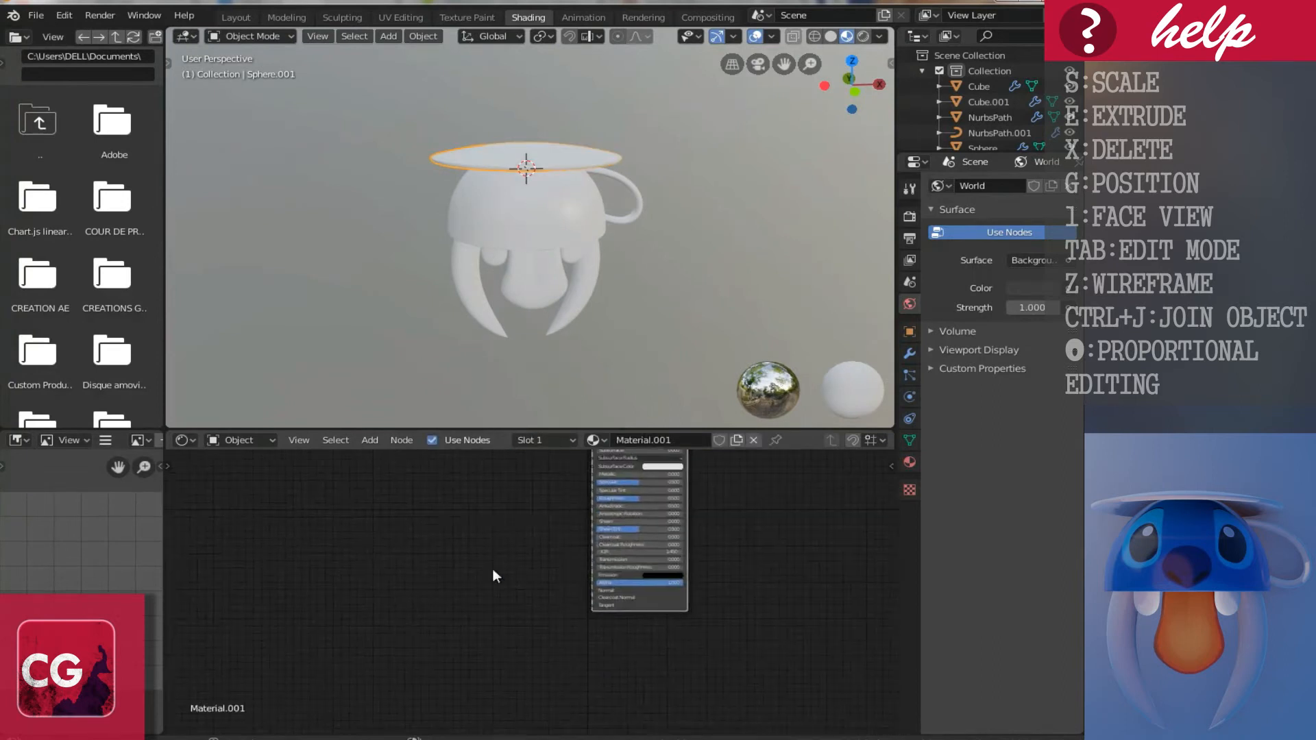
scroll(492, 569, up, 6)
scroll(521, 569, up, 2)
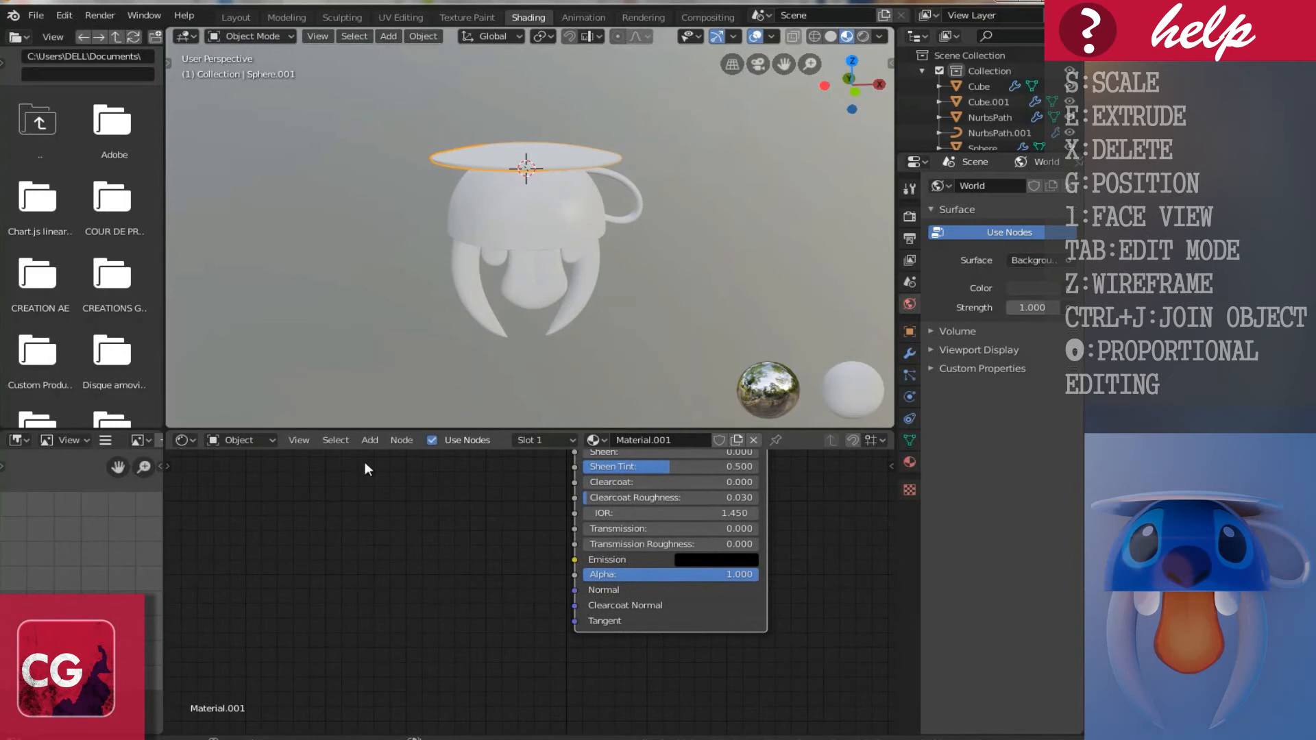
click(368, 440)
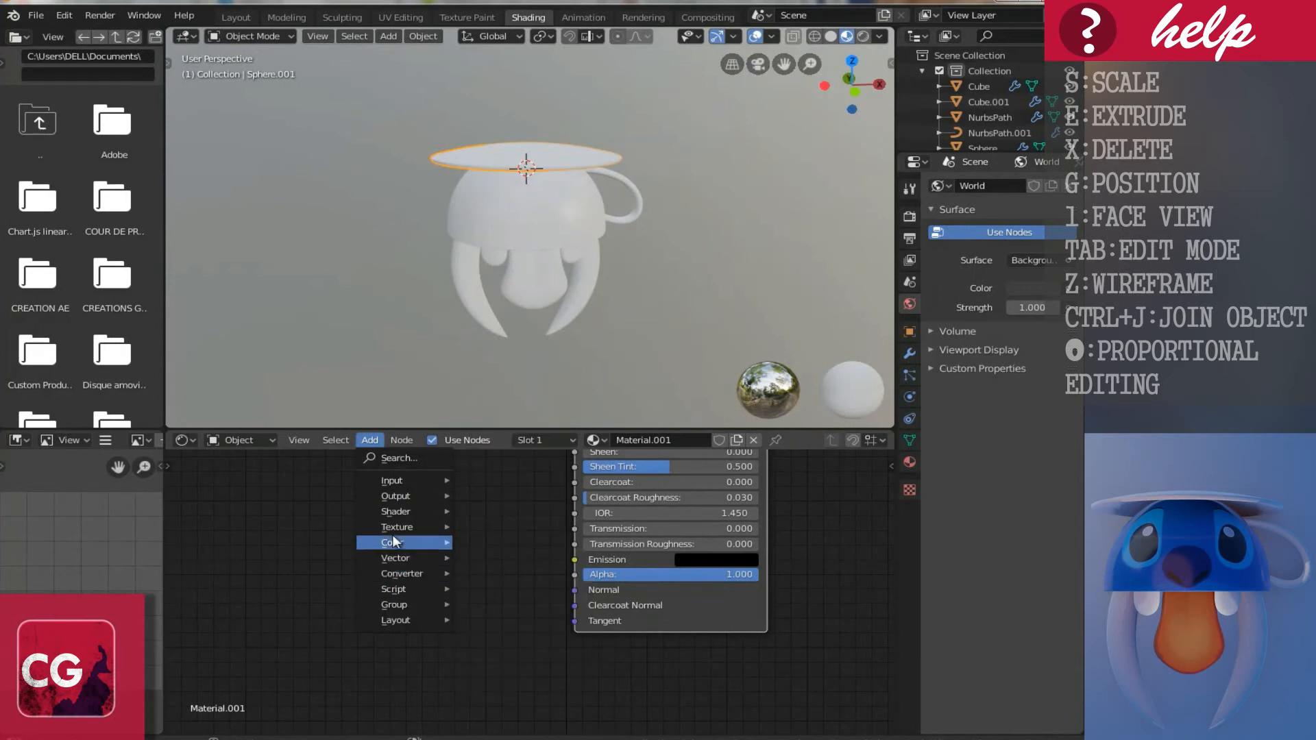
mouse_move(395, 531)
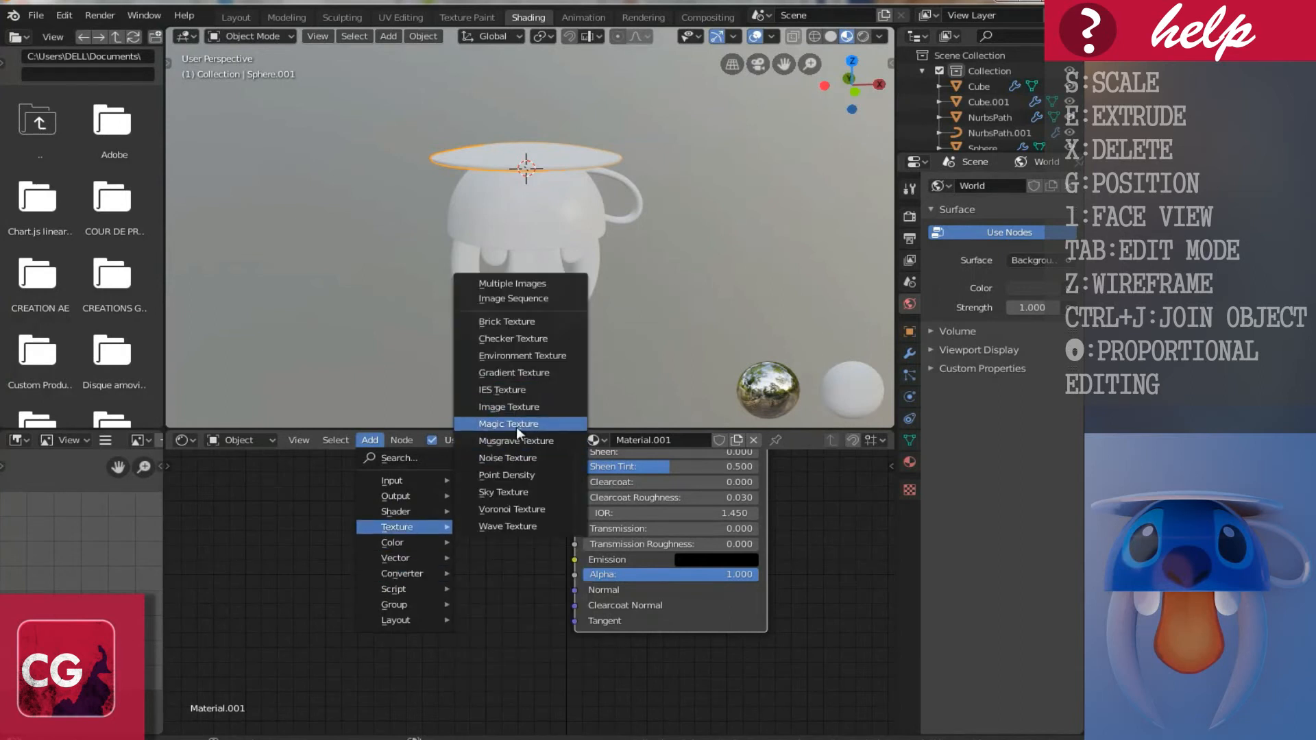
click(516, 456)
Step: Add a Bump node and space it between the Noise Texture and the Principled BSDF nodes
click(364, 439)
mouse_move(395, 560)
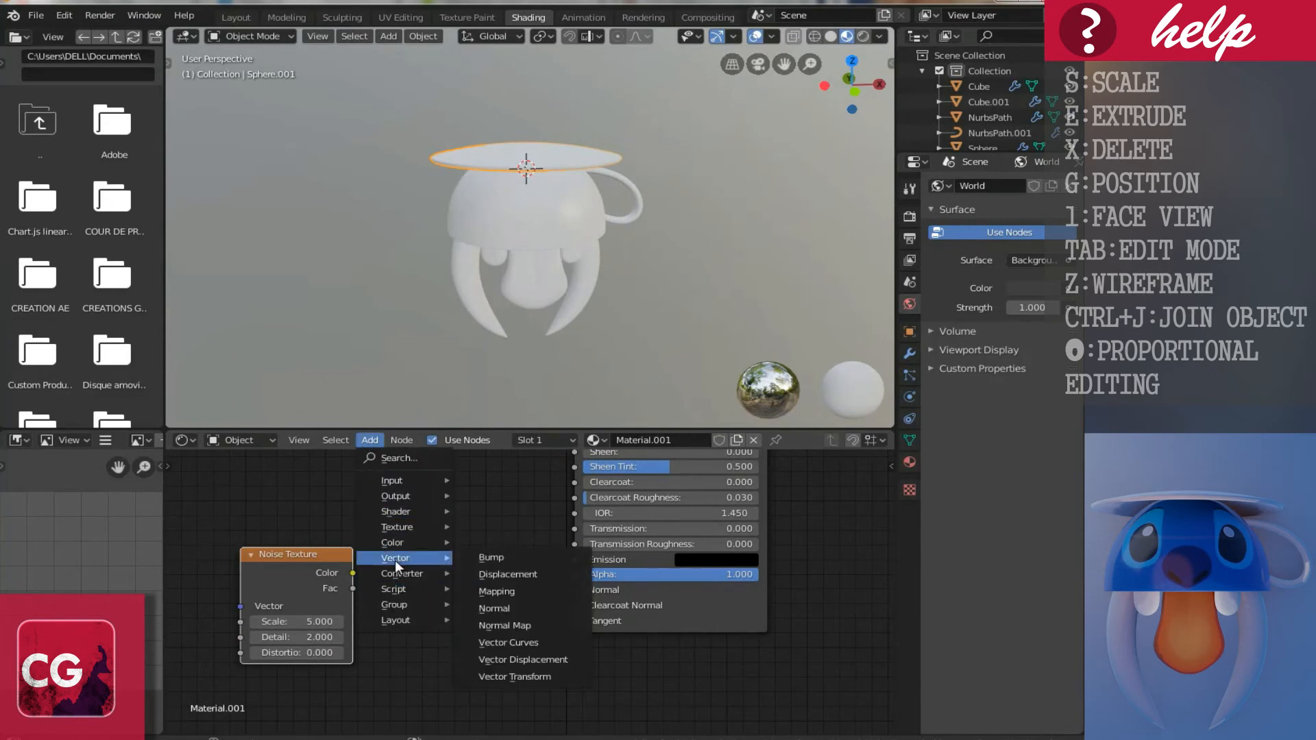
click(480, 558)
click(393, 557)
middle_drag(277, 552, 418, 544)
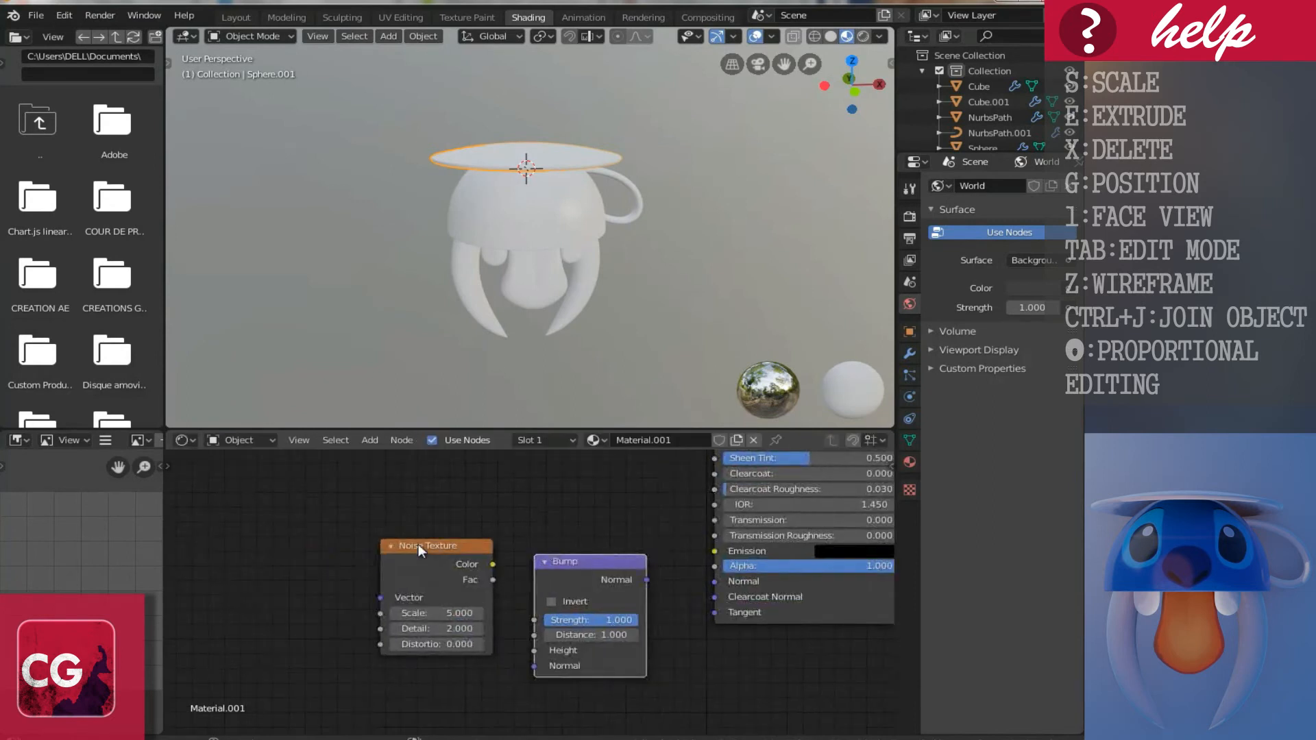
drag(418, 544, 350, 542)
drag(572, 569, 538, 565)
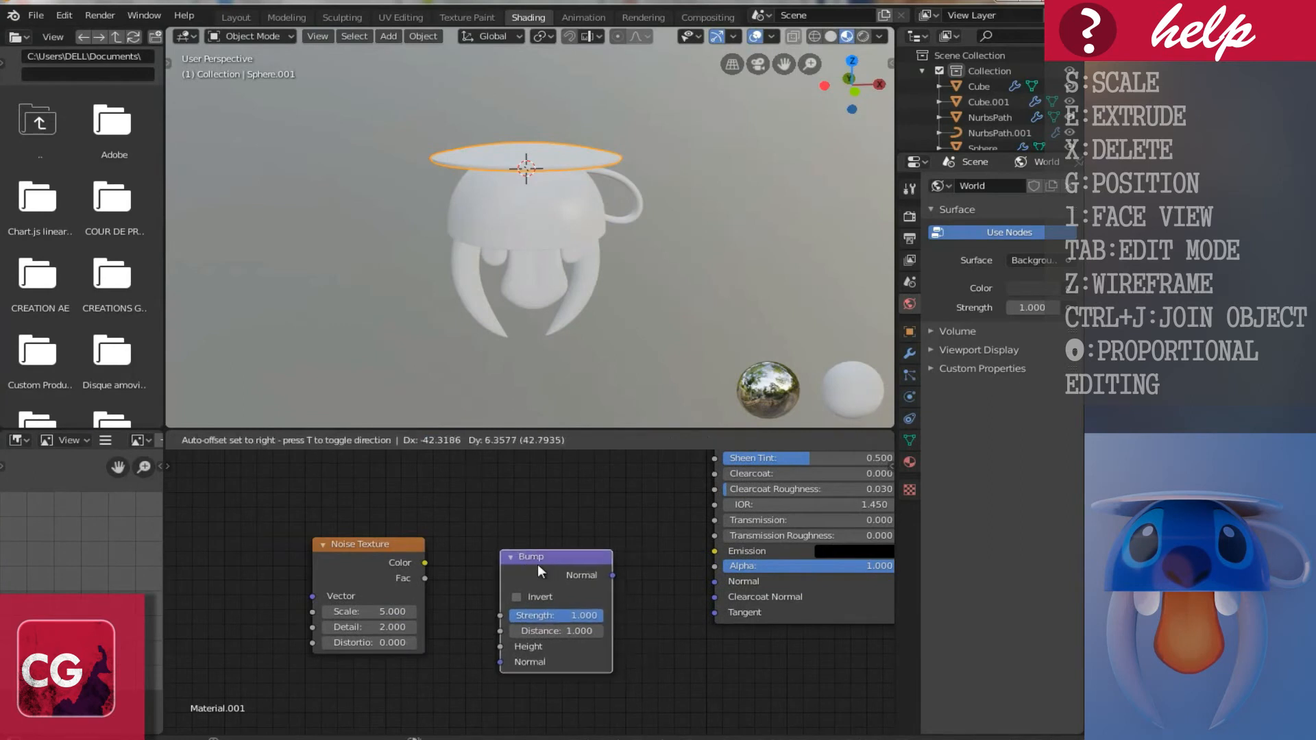
Step: Connect the noise Color output to the Bump Height, and the Bump Normal output to the Principled BSDF Normal input
scroll(537, 565, up, 1)
drag(407, 557, 483, 664)
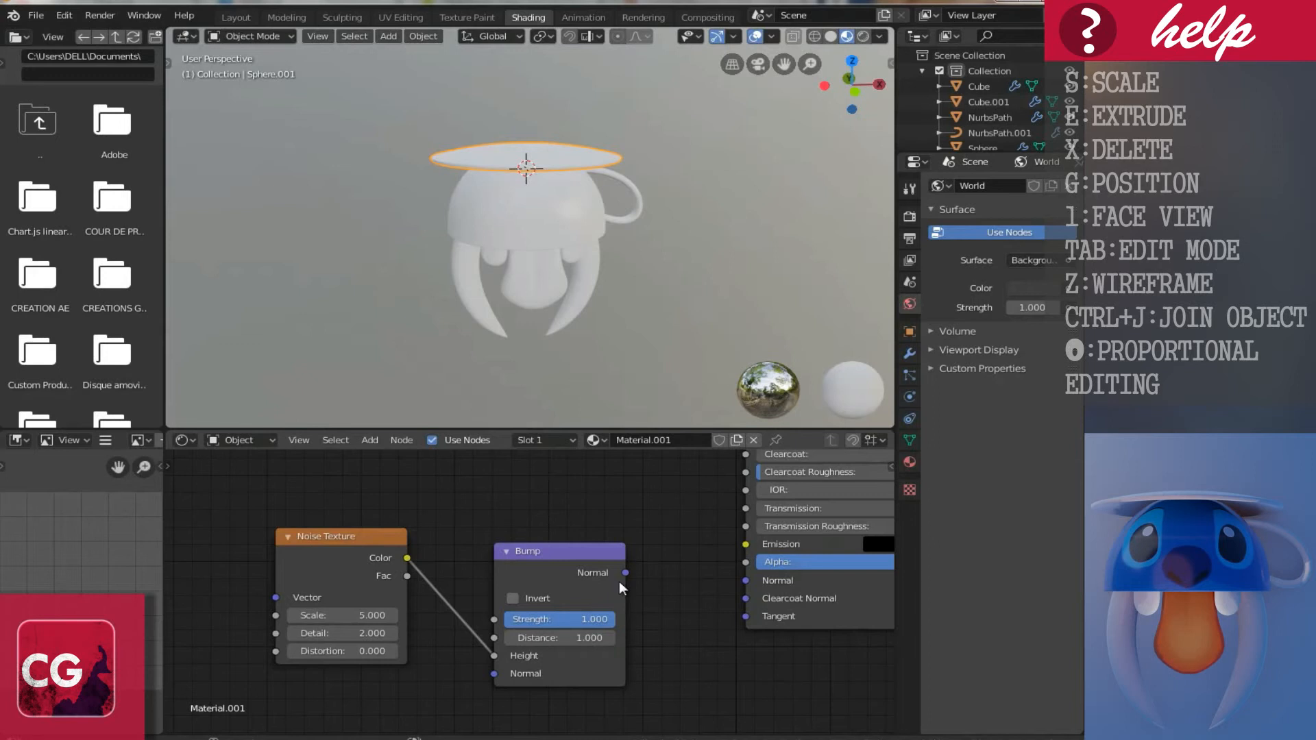
drag(625, 572, 745, 581)
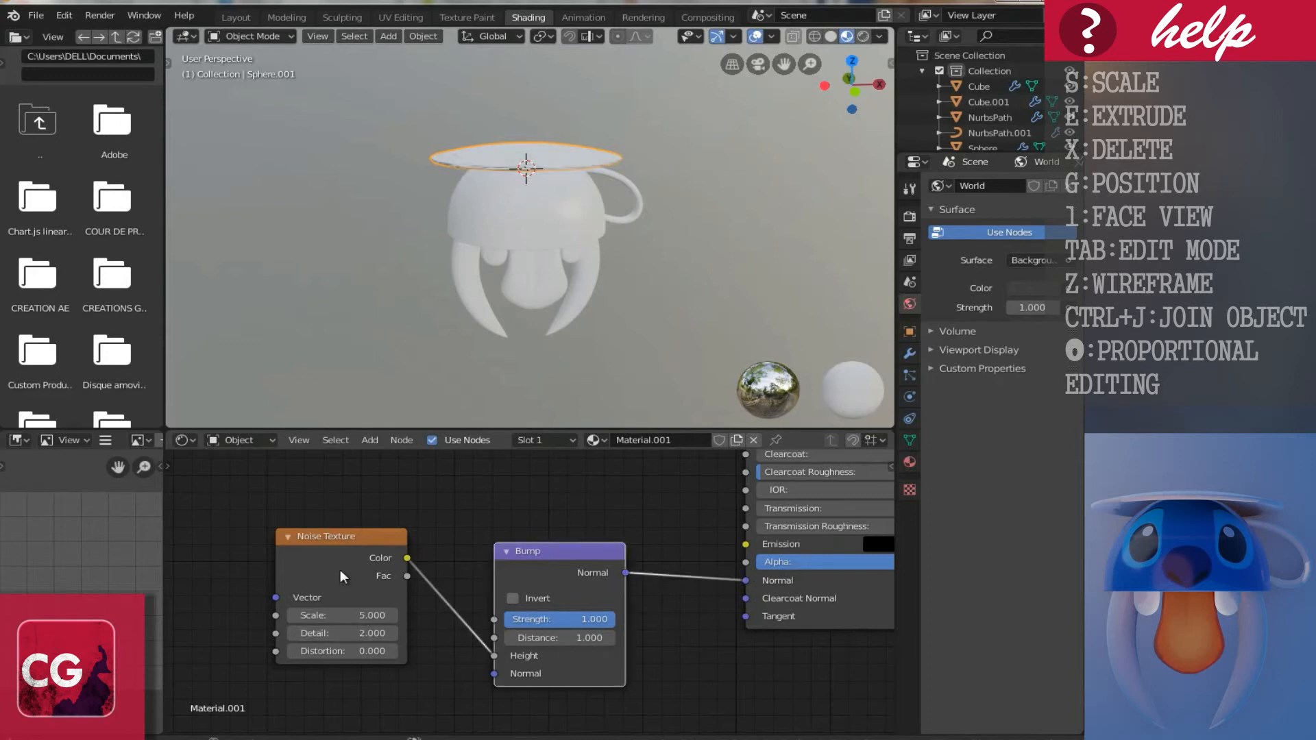
Step: Set the noise distortion to 5, the bump strength to 0.2 and the bump distance to 0.2
click(350, 652)
text(5)
key(Return)
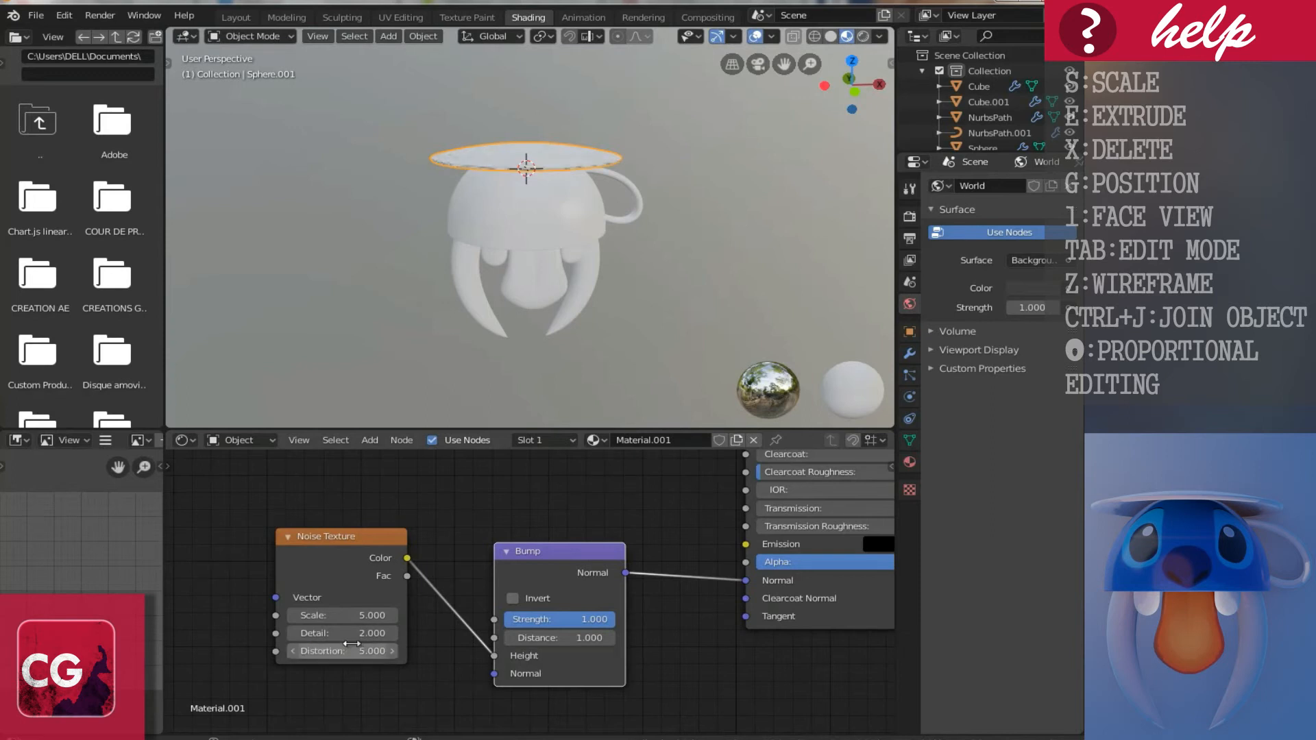
click(551, 619)
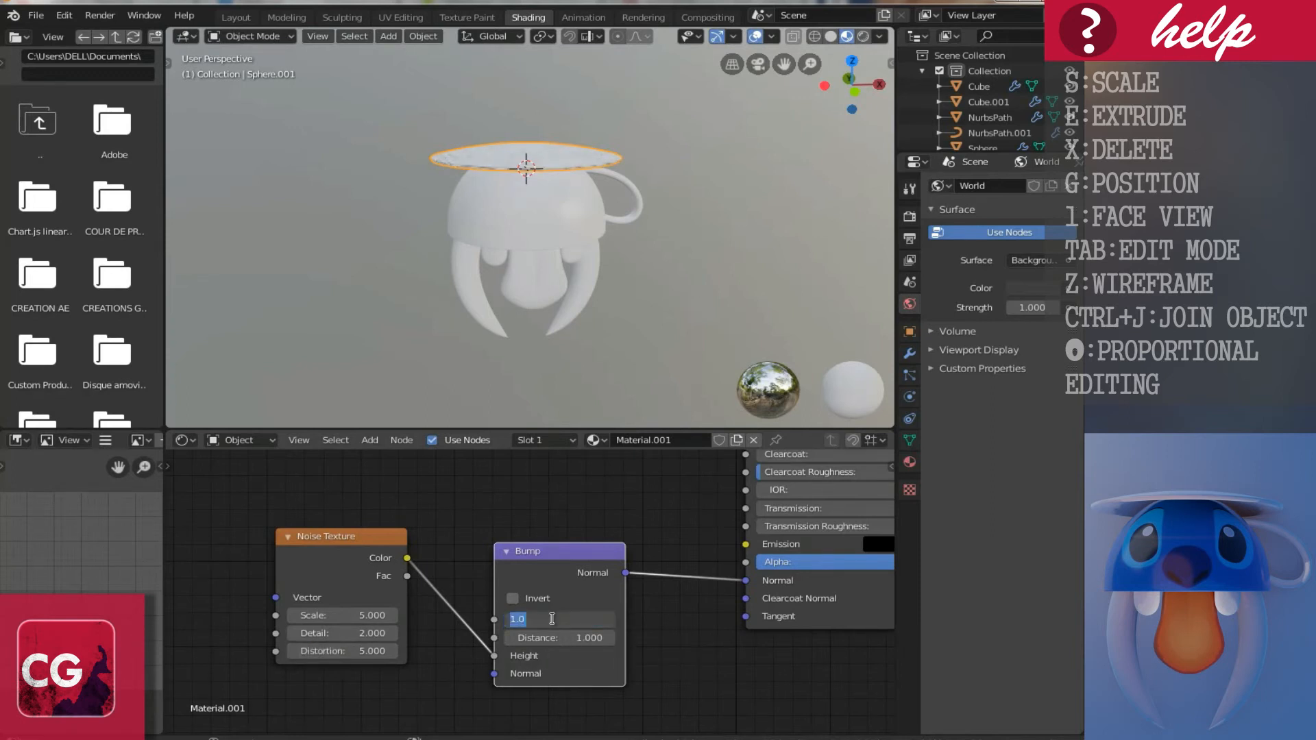
text(.2)
key(Return)
click(576, 636)
text(.3)
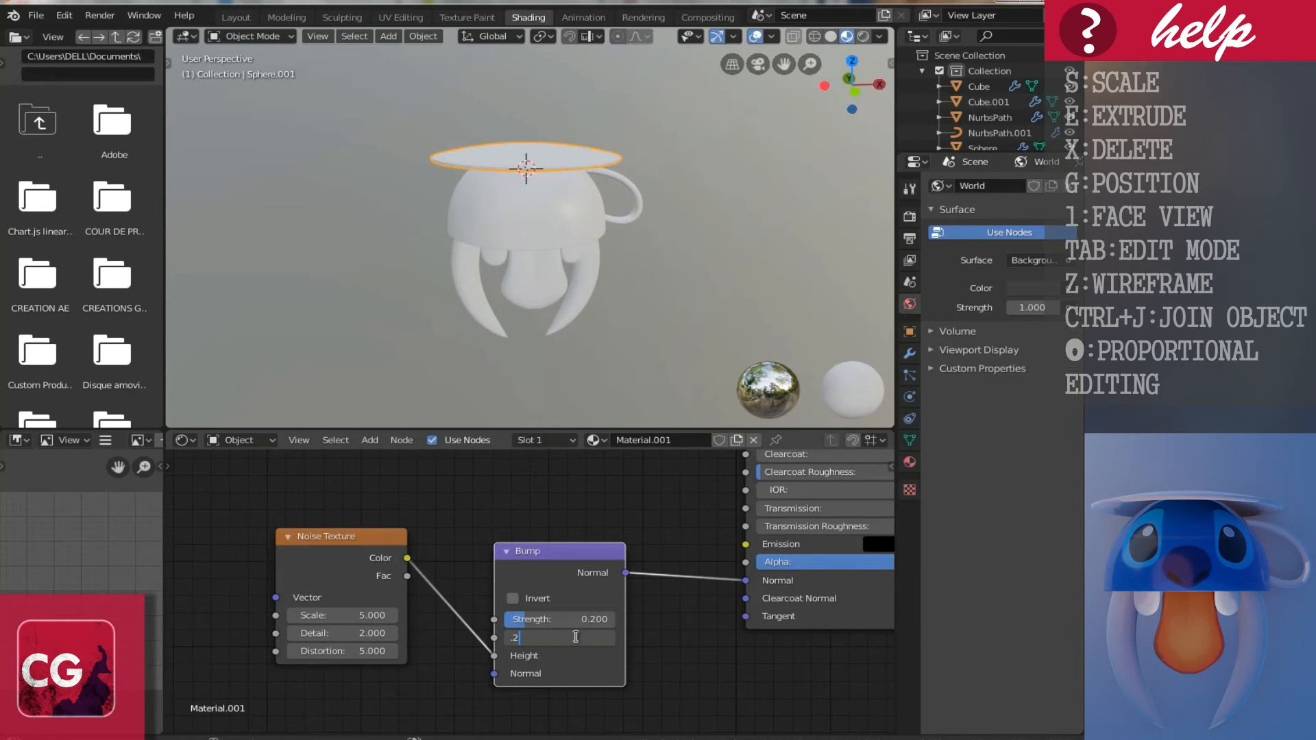
key(Return)
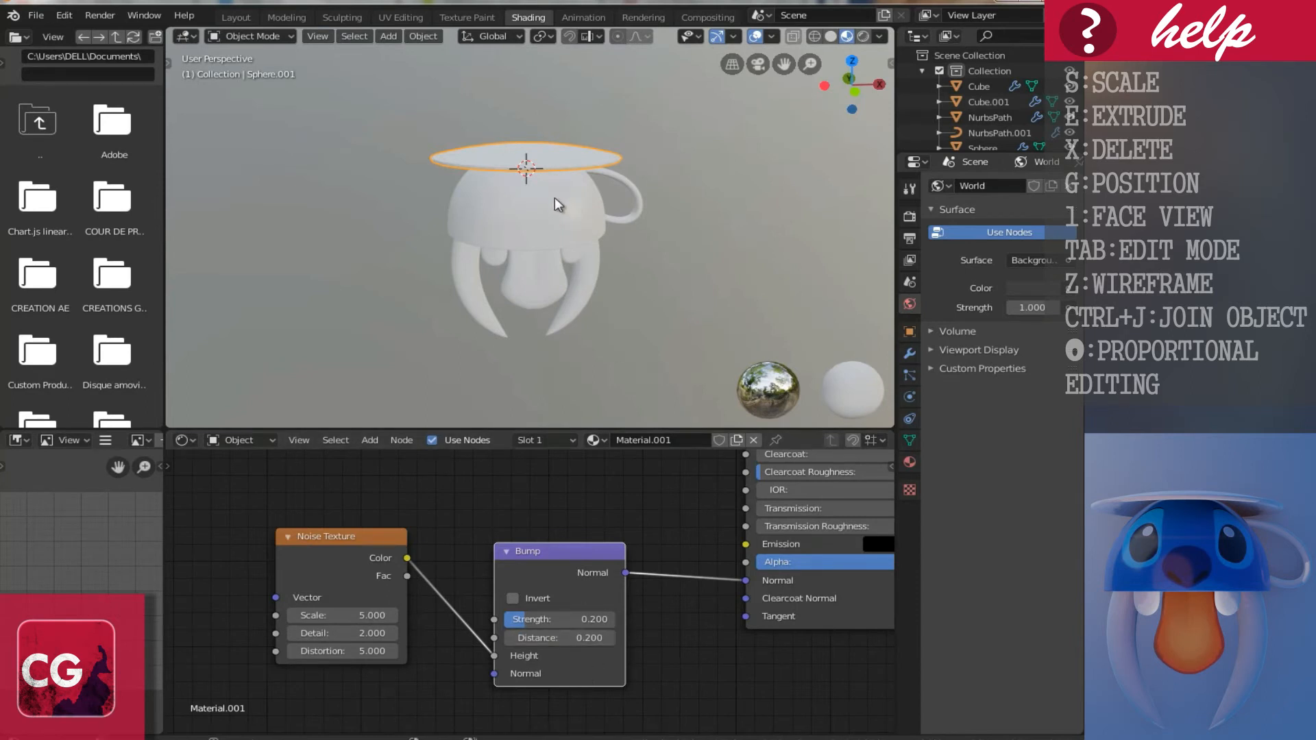
Step: Lower the roughness of the saucer material's Principled BSDF to 0 and check the glossy surface
scroll(554, 198, up, 4)
middle_drag(726, 460, 489, 689)
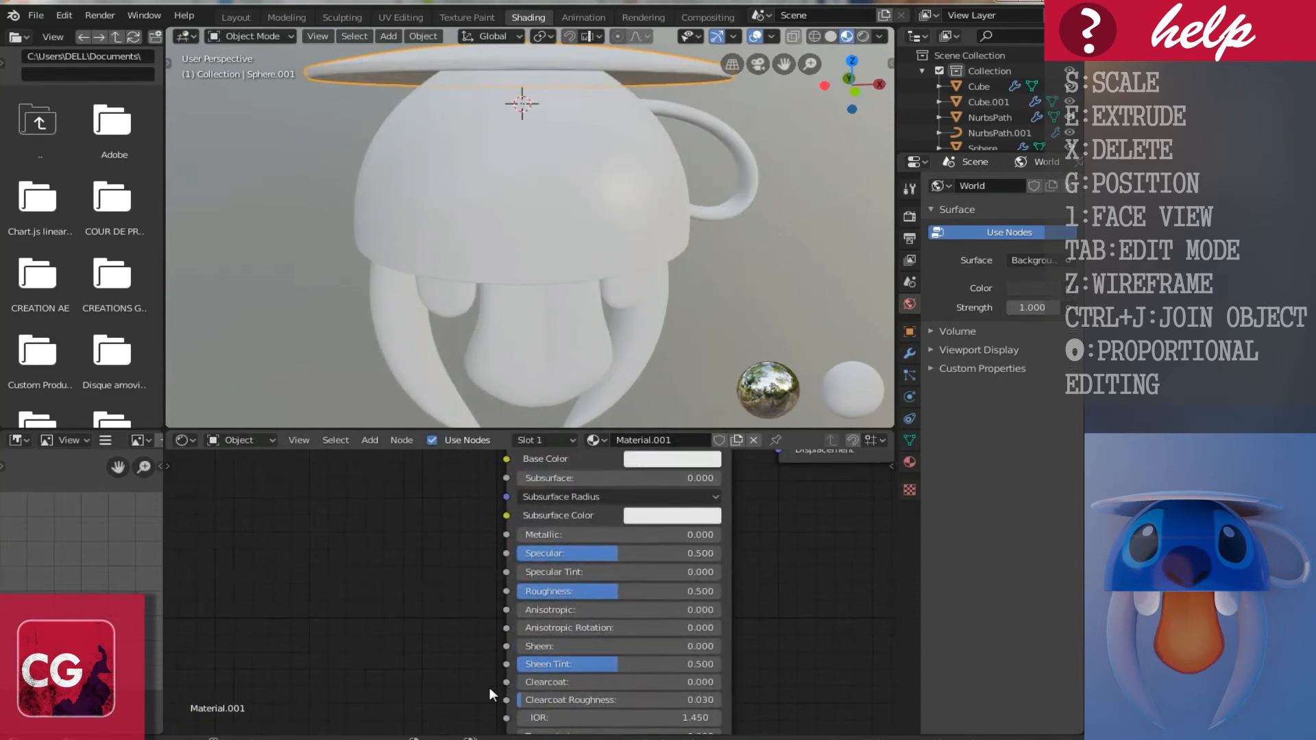
scroll(610, 605, up, 2)
drag(614, 599, 459, 611)
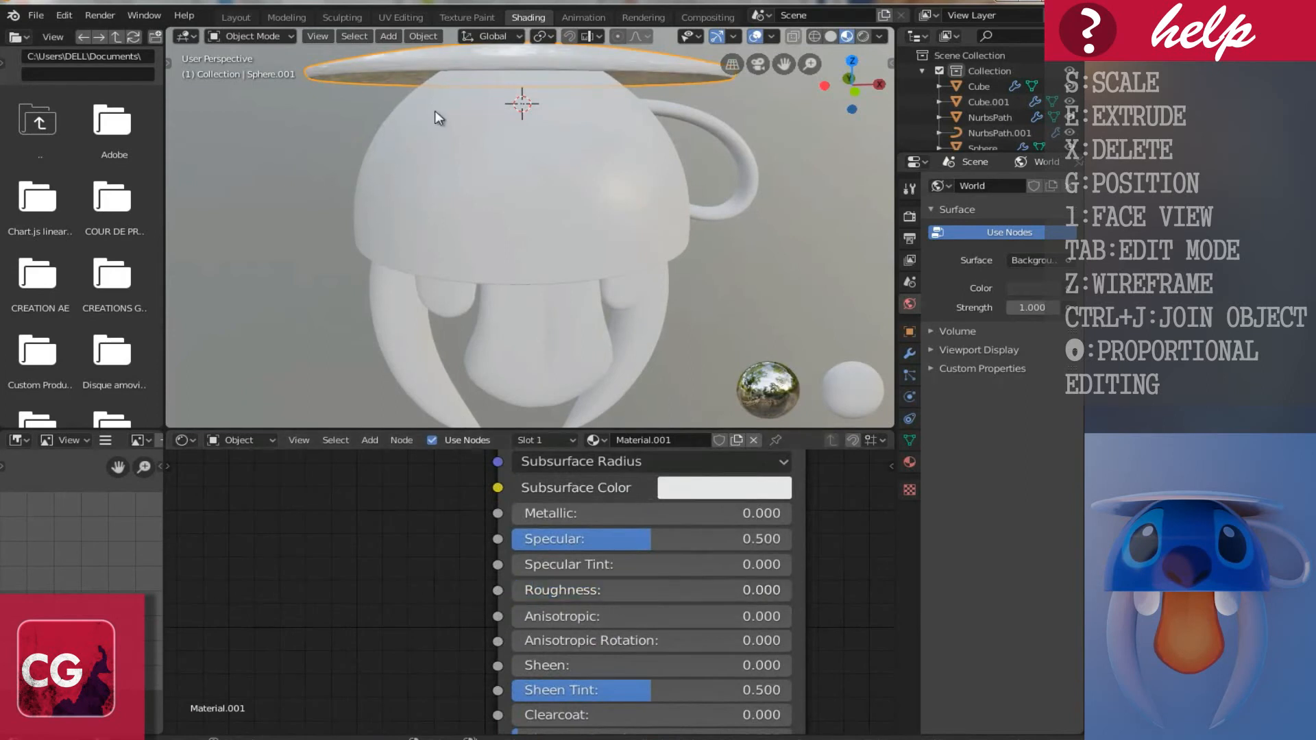
middle_drag(648, 531, 640, 566)
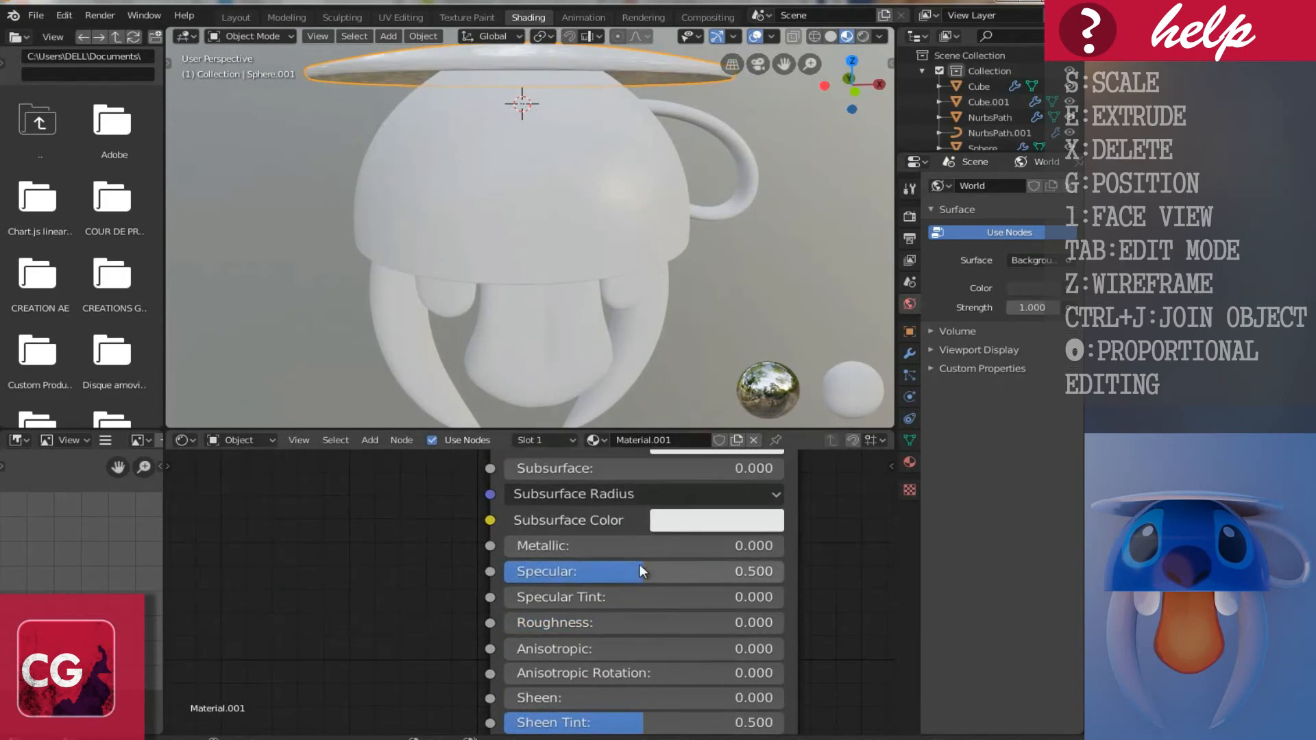
middle_drag(519, 195, 510, 273)
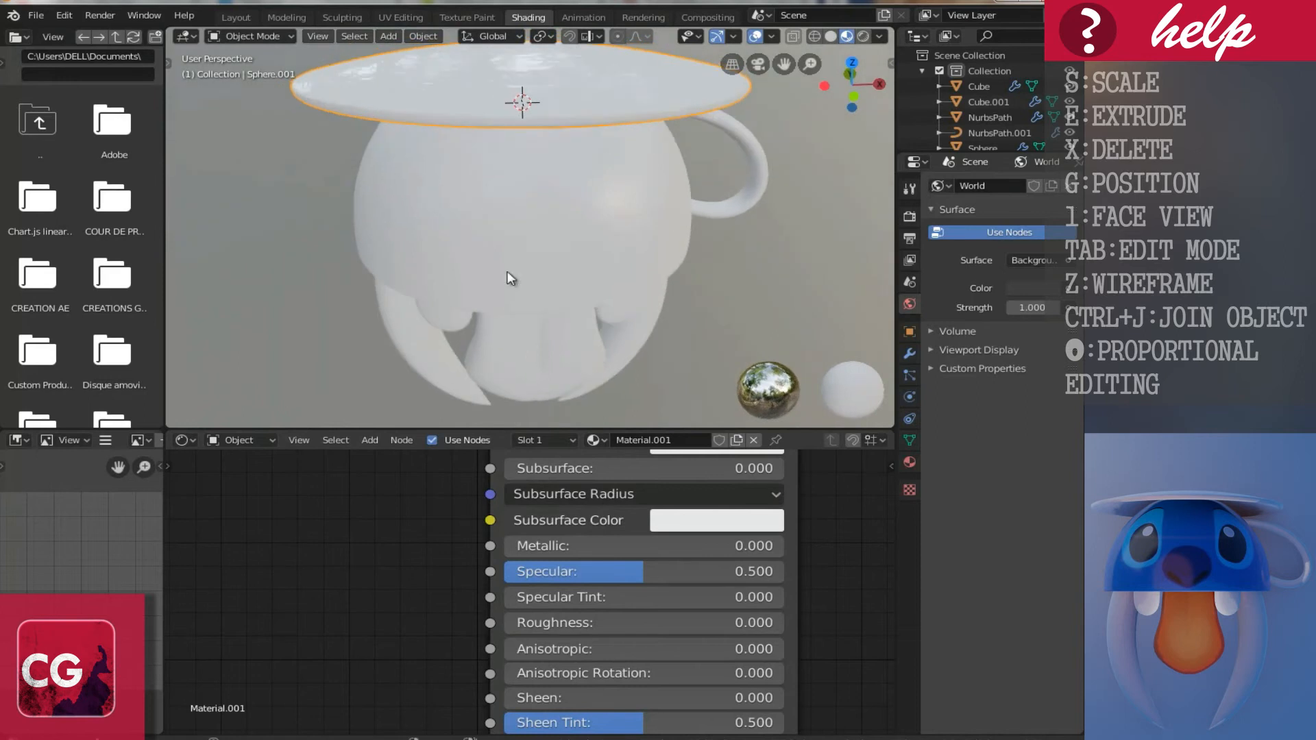
middle_drag(608, 612, 589, 654)
middle_drag(575, 540, 590, 603)
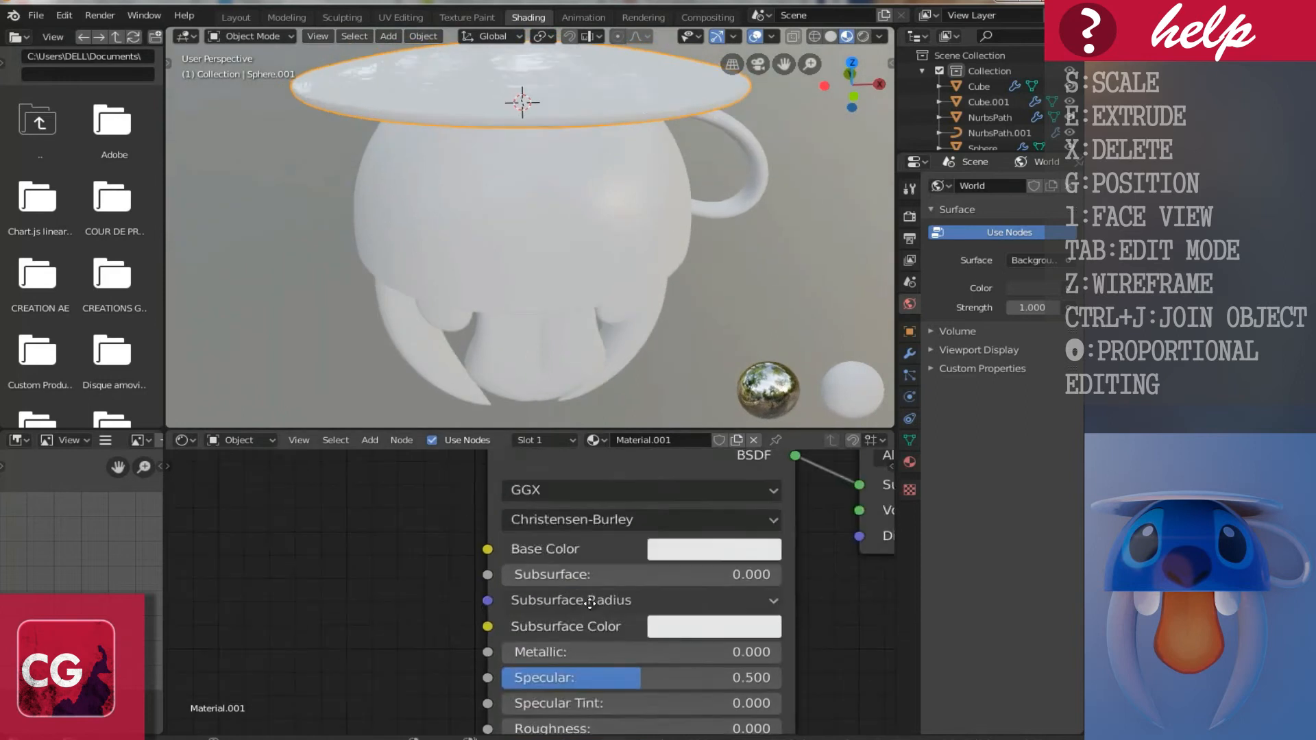
middle_drag(439, 230, 475, 169)
middle_drag(549, 118, 569, 170)
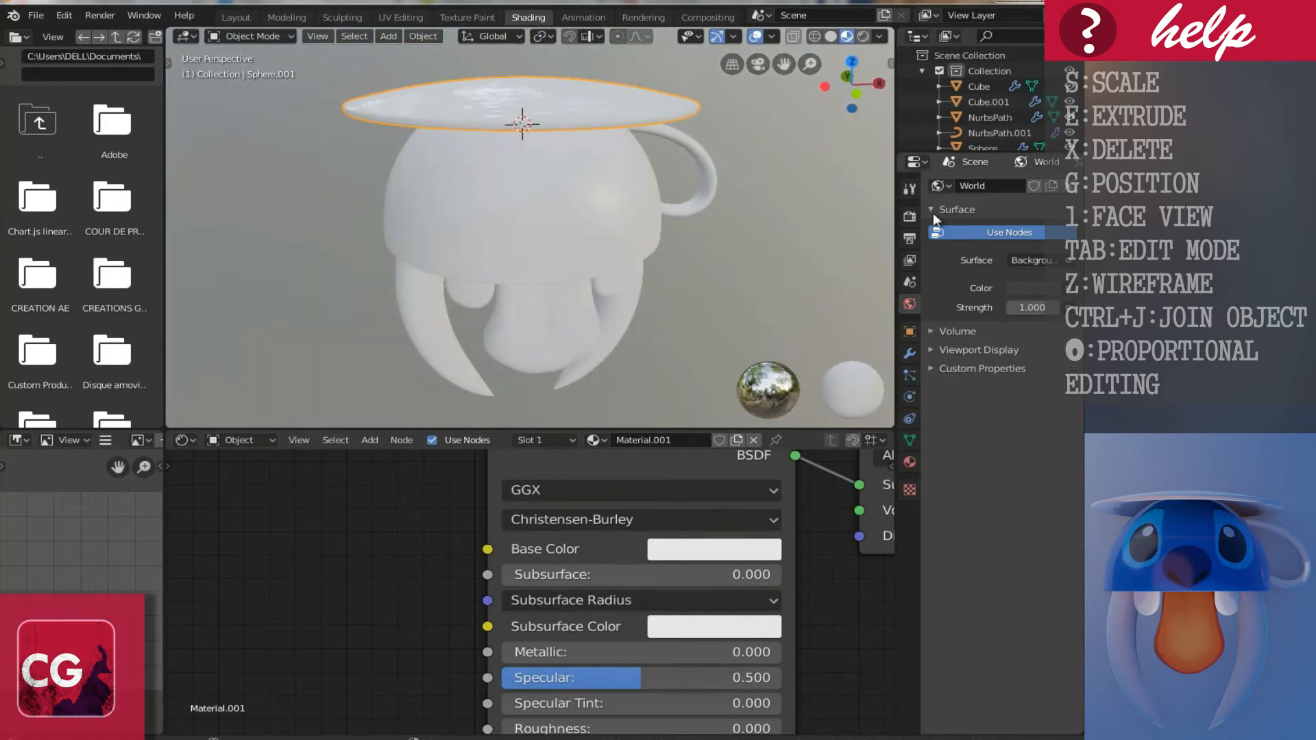
Step: Enable Ambient Occlusion in the Eevee render settings with a distance of 10 m
click(909, 217)
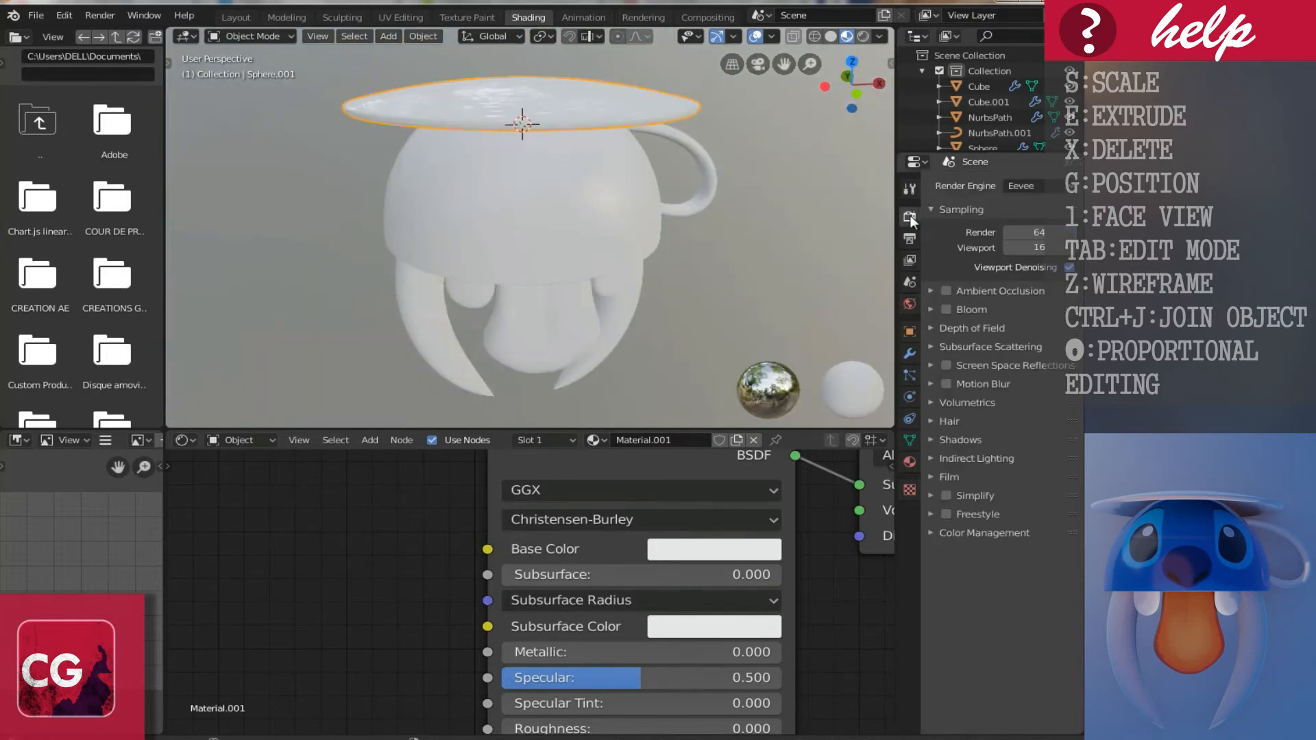
click(931, 290)
click(946, 290)
click(1020, 314)
text(10)
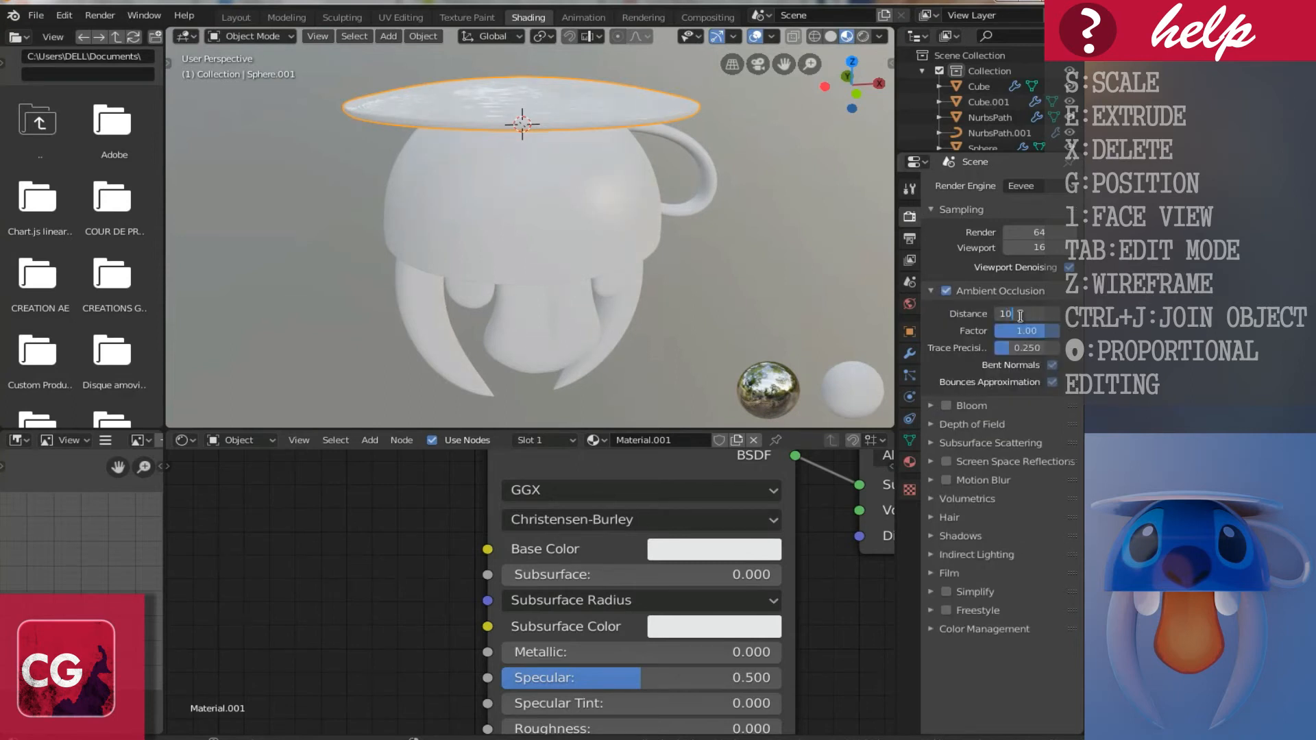
key(Return)
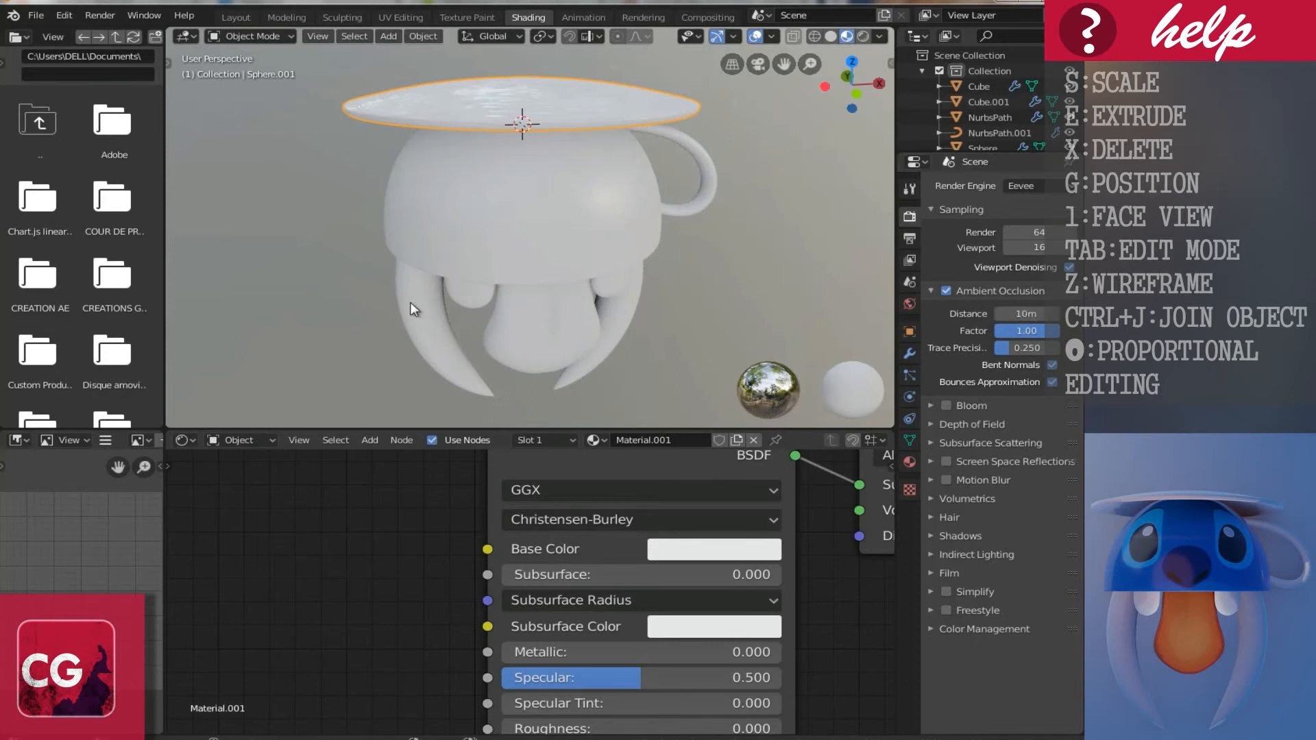
Step: Assign the existing Material.001 to the pair of curved tusks
middle_drag(470, 272, 517, 194)
click(428, 339)
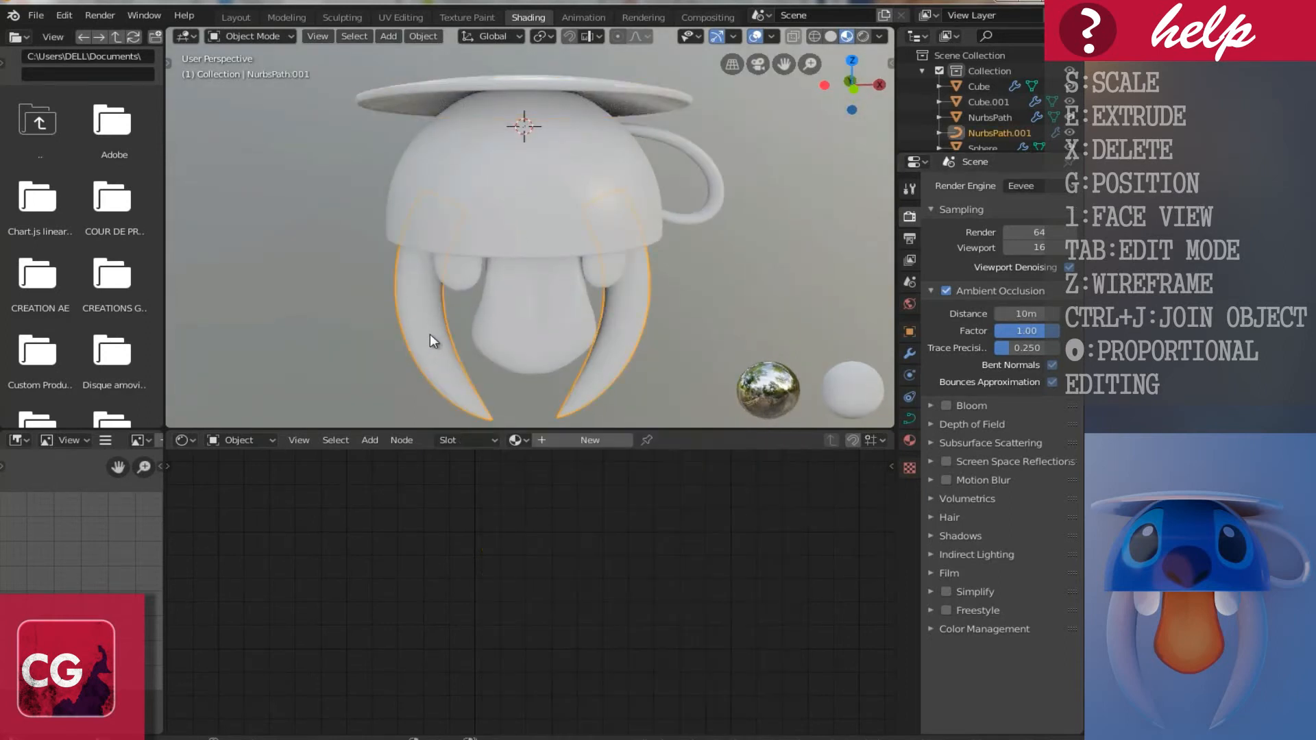
click(515, 440)
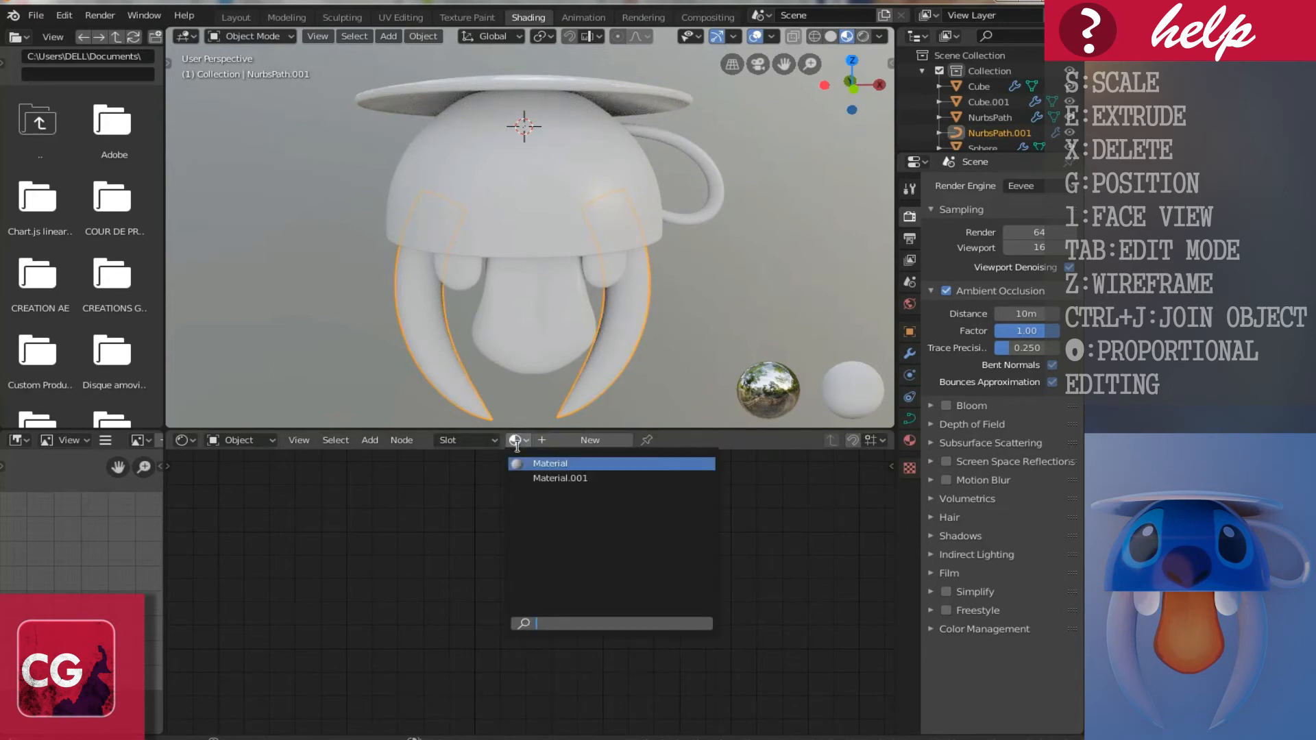
click(561, 478)
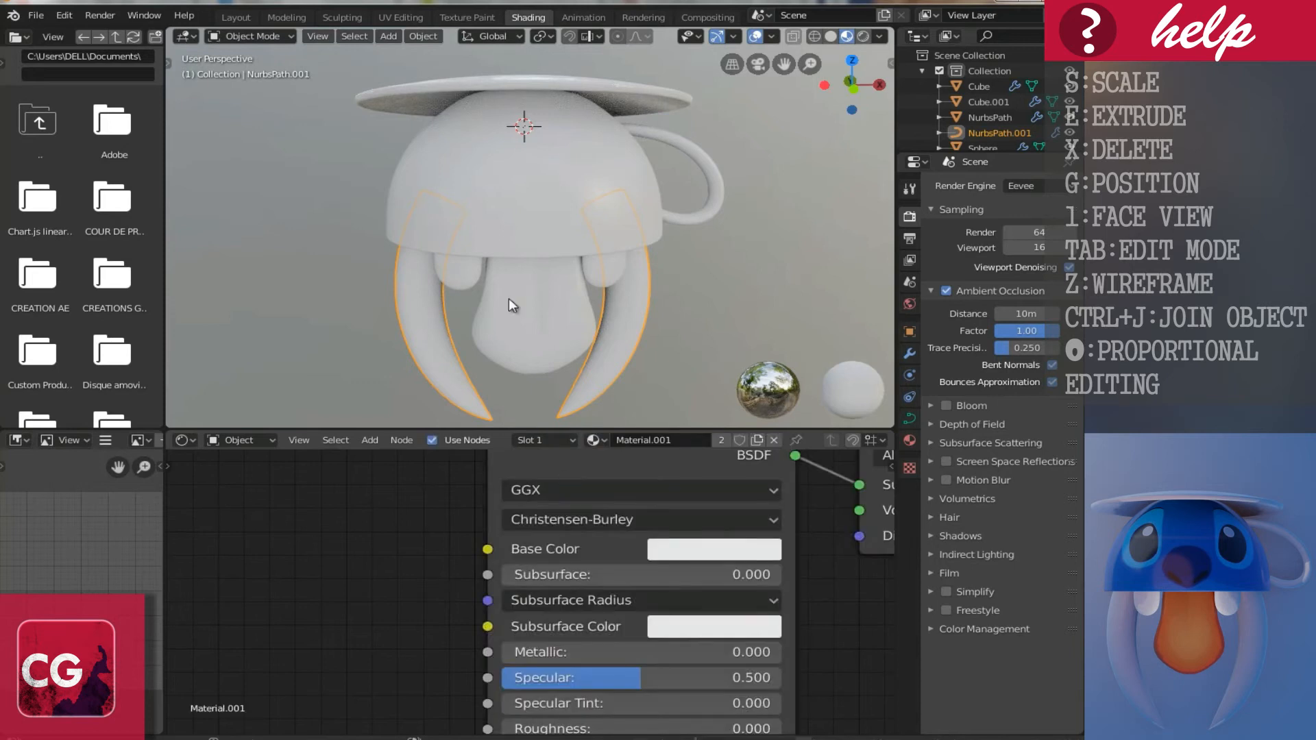
Step: Assign the existing Material.001 to the two small rounded teeth under the cup's rim
scroll(524, 299, up, 4)
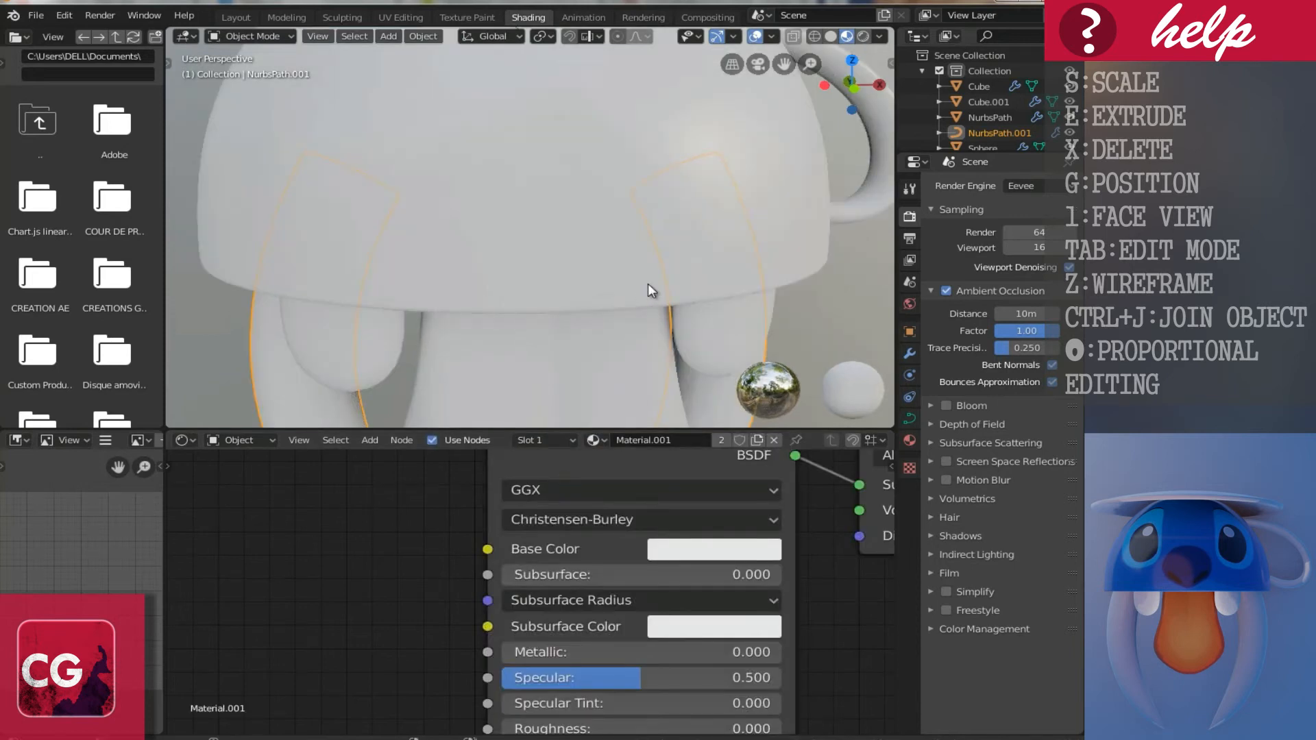
middle_drag(489, 251, 562, 251)
click(588, 252)
click(515, 440)
click(561, 479)
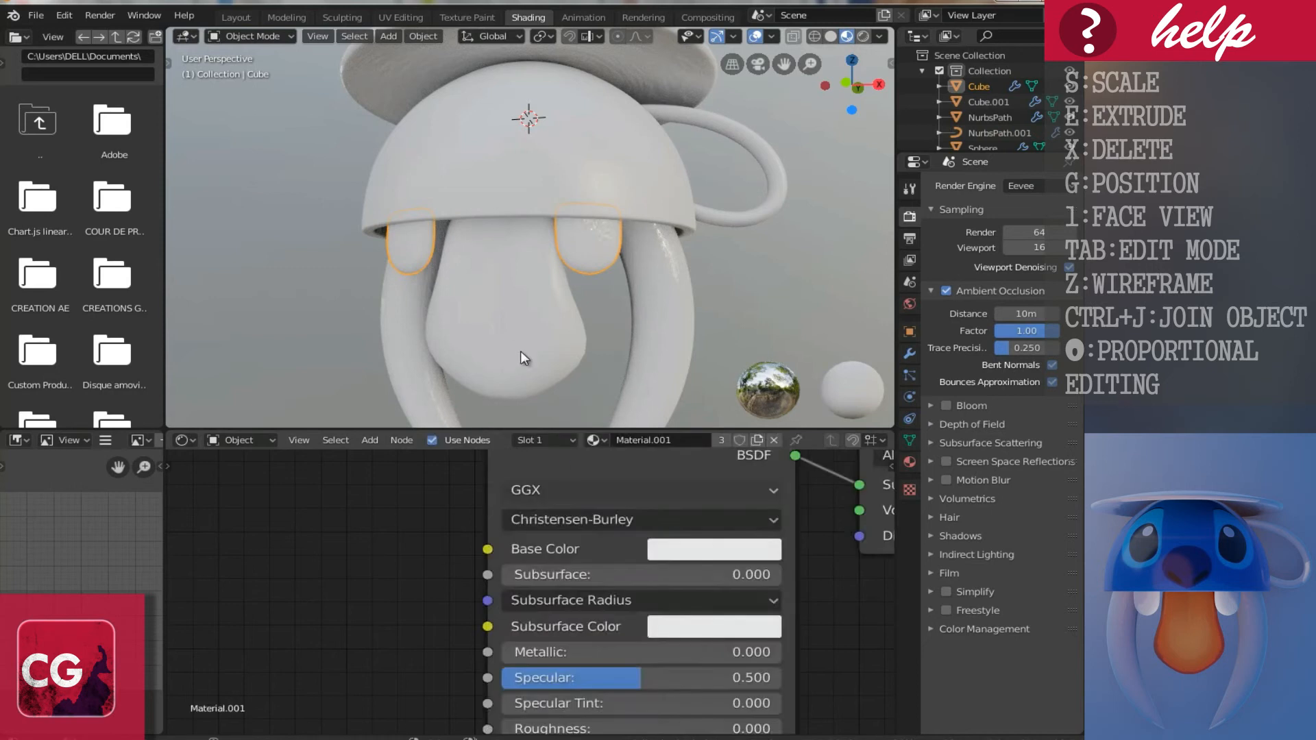
scroll(487, 200, down, 1)
click(705, 218)
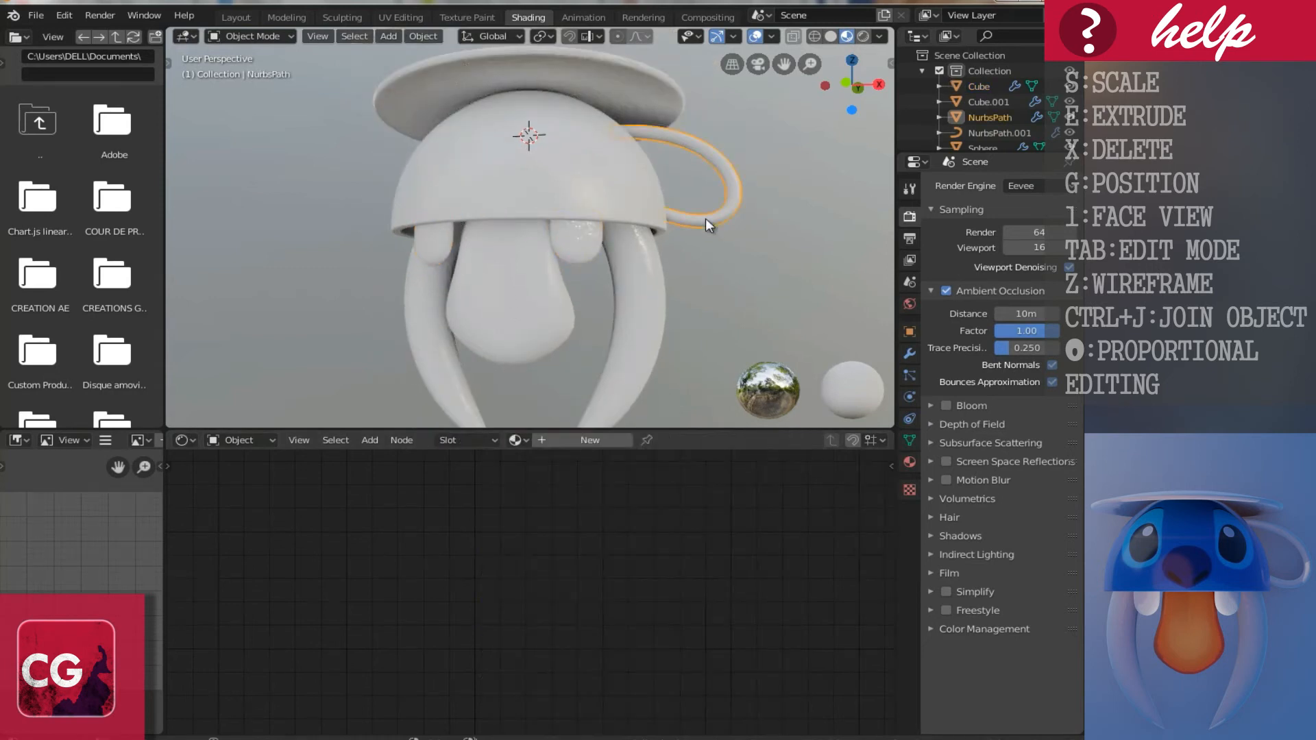
click(517, 440)
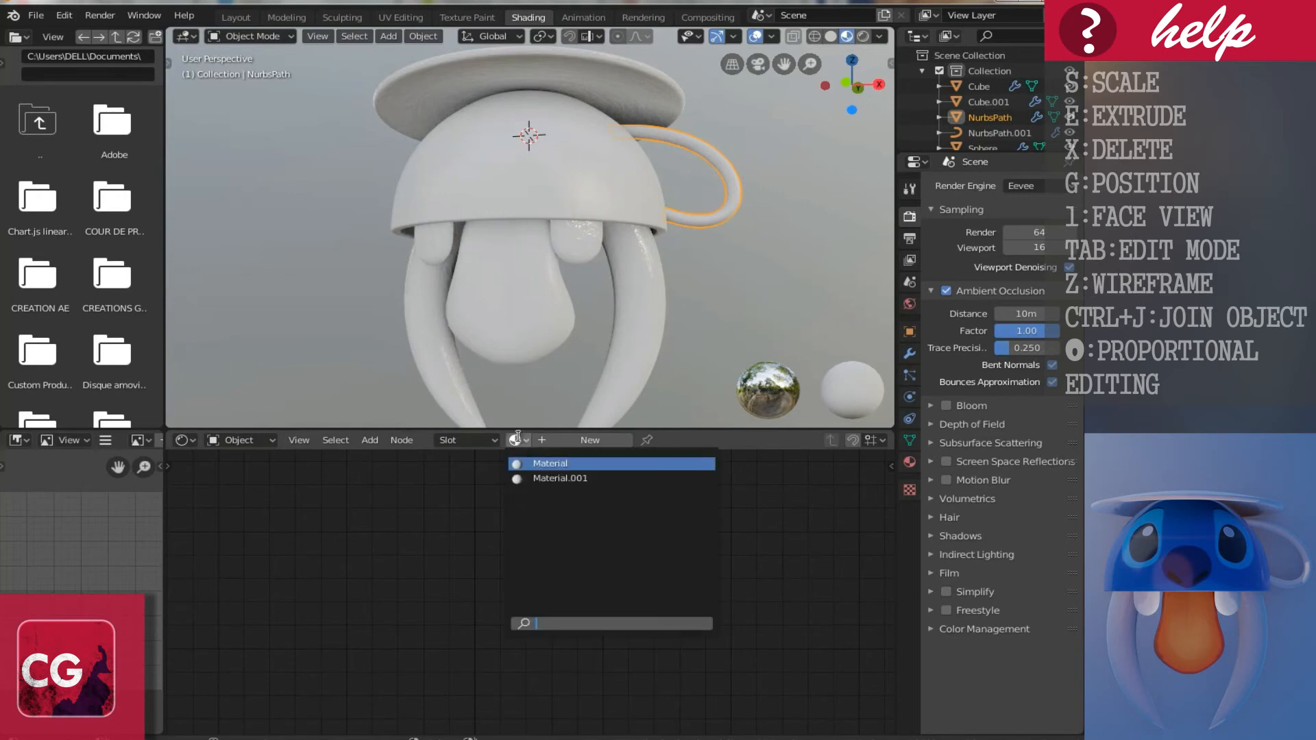
click(314, 636)
middle_drag(465, 246, 623, 233)
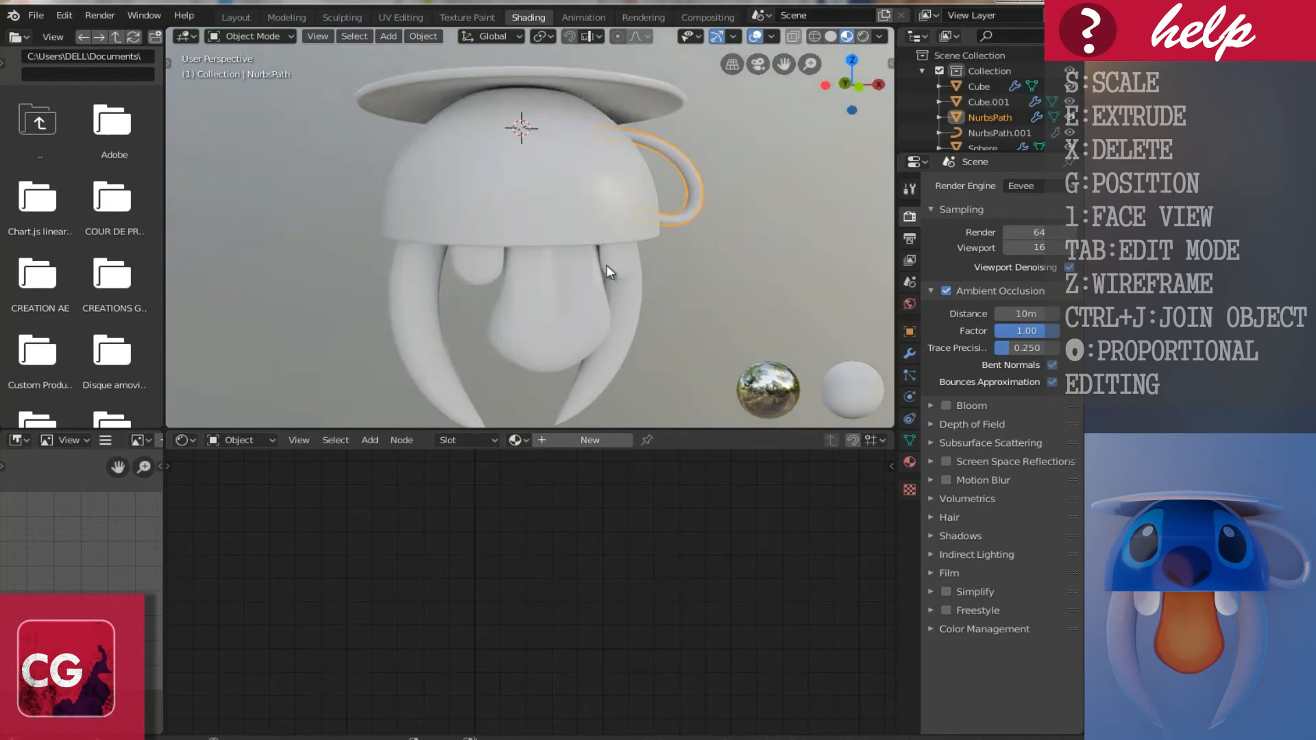
Step: Create a new material for the tongue and space its Principled BSDF and Material Output nodes apart
click(560, 310)
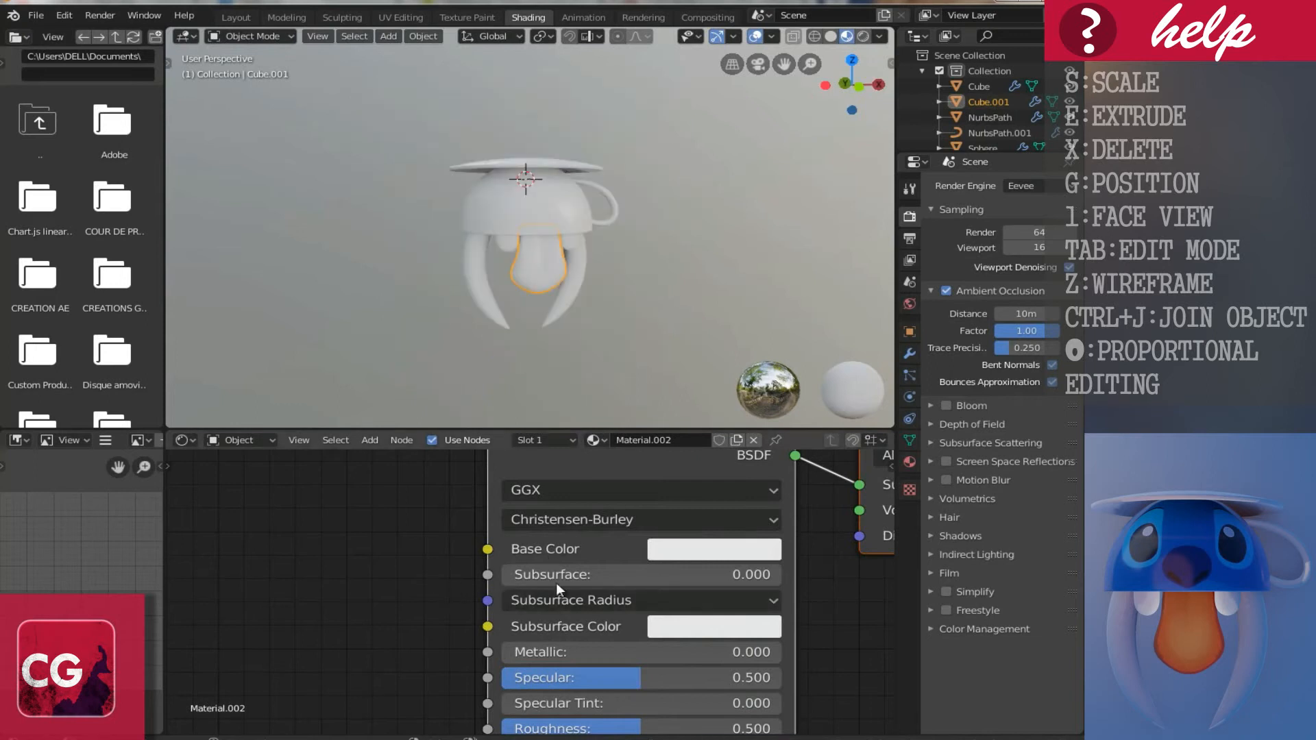
scroll(481, 577, down, 2)
scroll(503, 583, up, 2)
scroll(499, 557, down, 3)
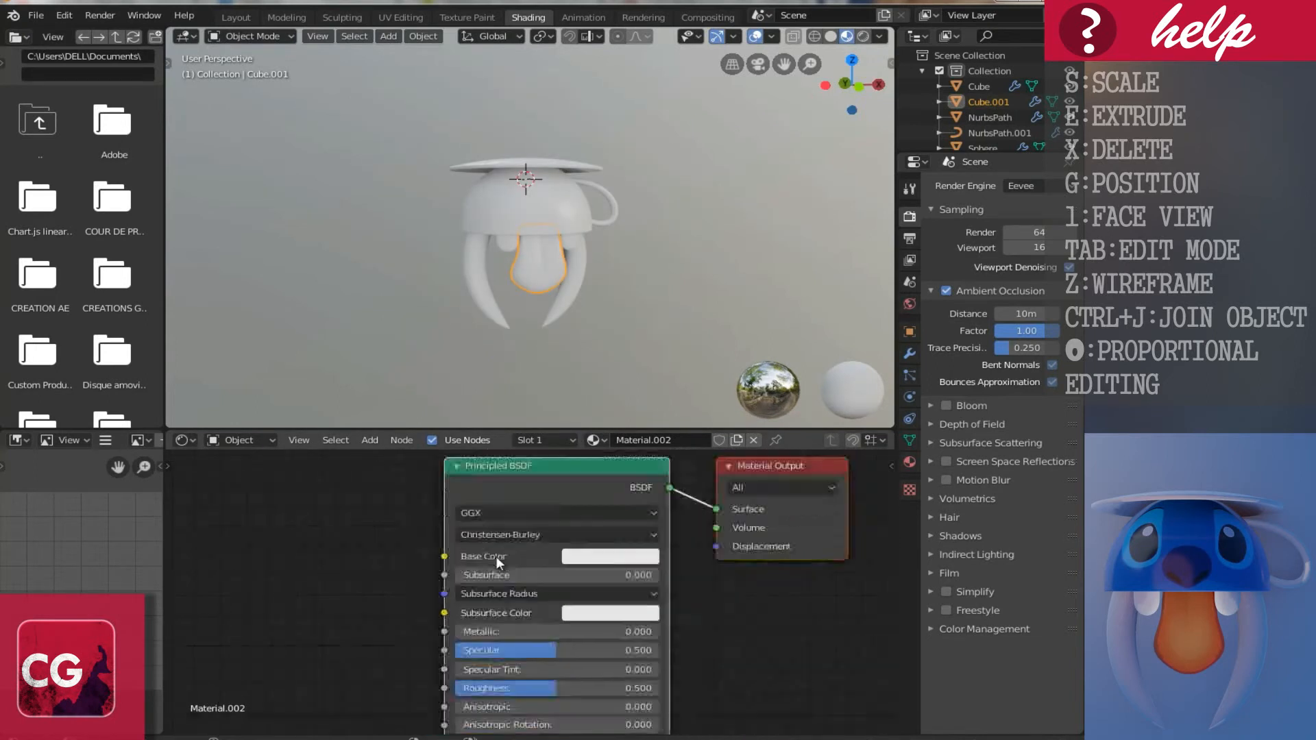
scroll(496, 556, down, 2)
drag(529, 502, 333, 499)
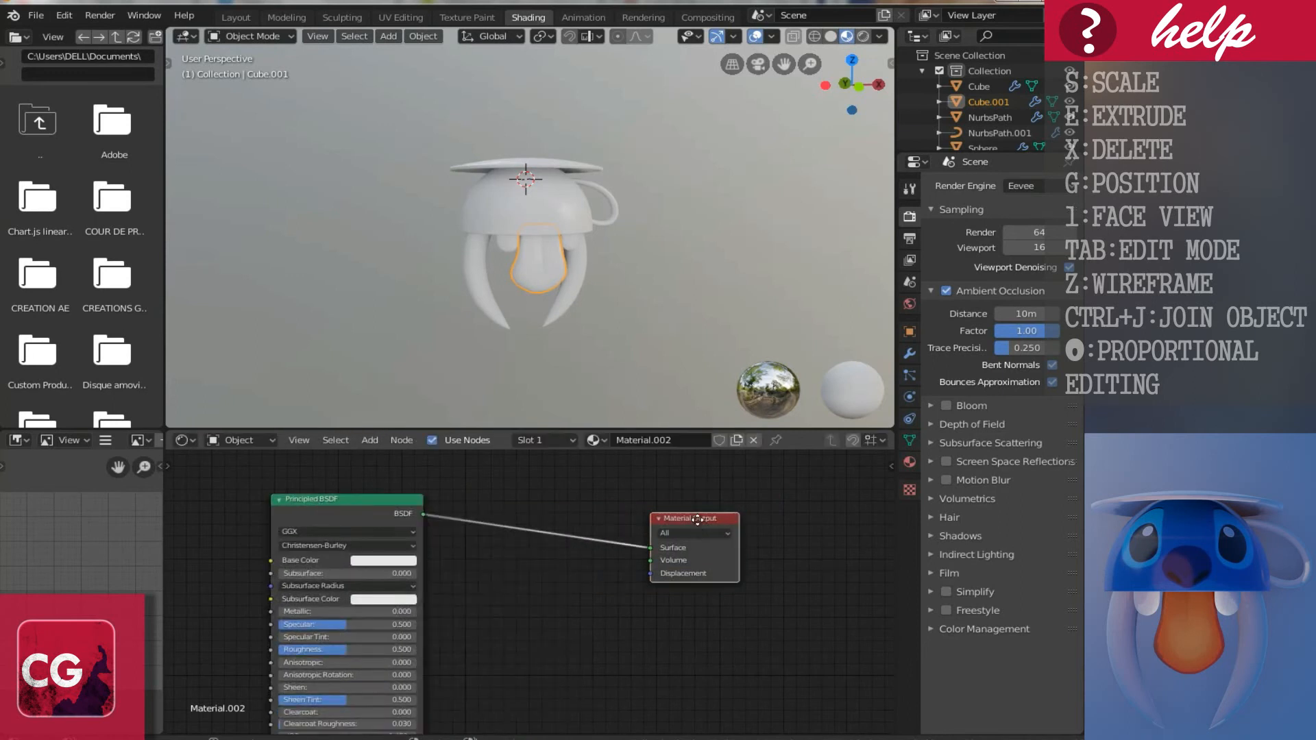
drag(697, 520, 766, 508)
middle_drag(482, 581, 671, 520)
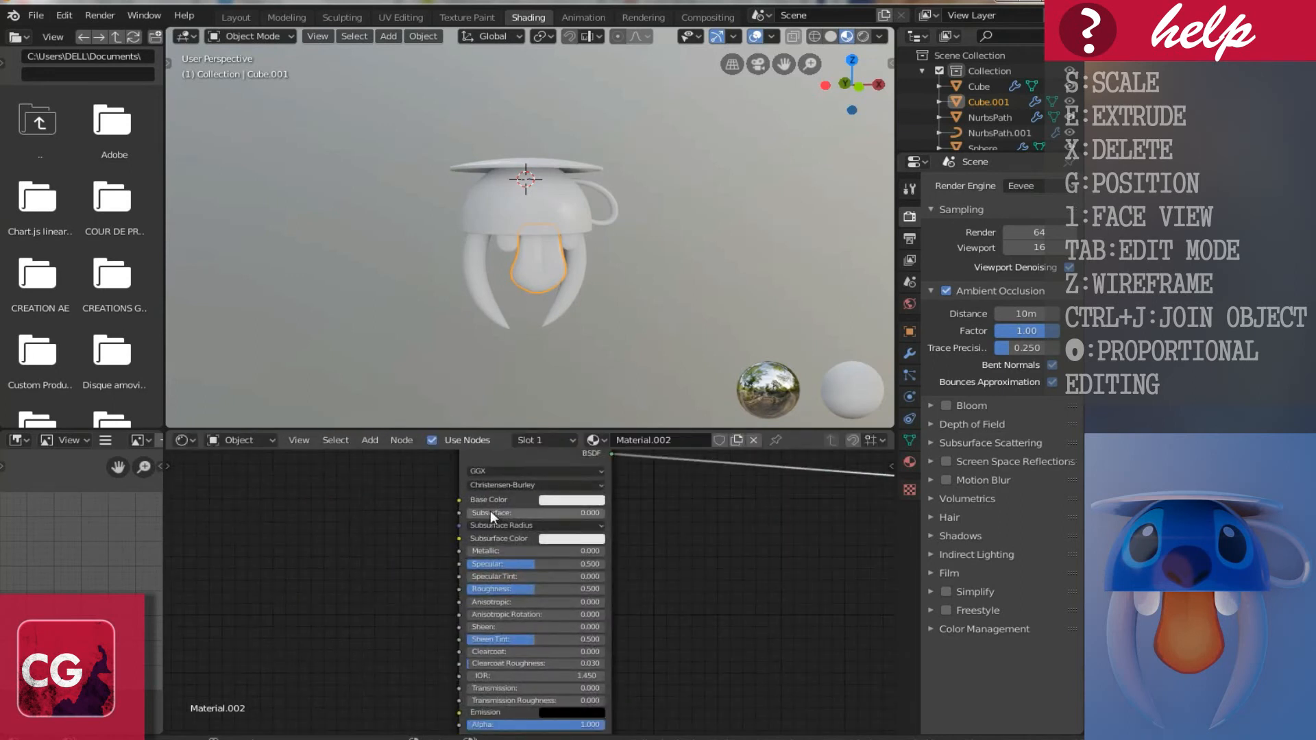
Step: Add a Translucent BSDF node to the tongue's material and place it below the link between the existing nodes
click(368, 438)
mouse_move(396, 533)
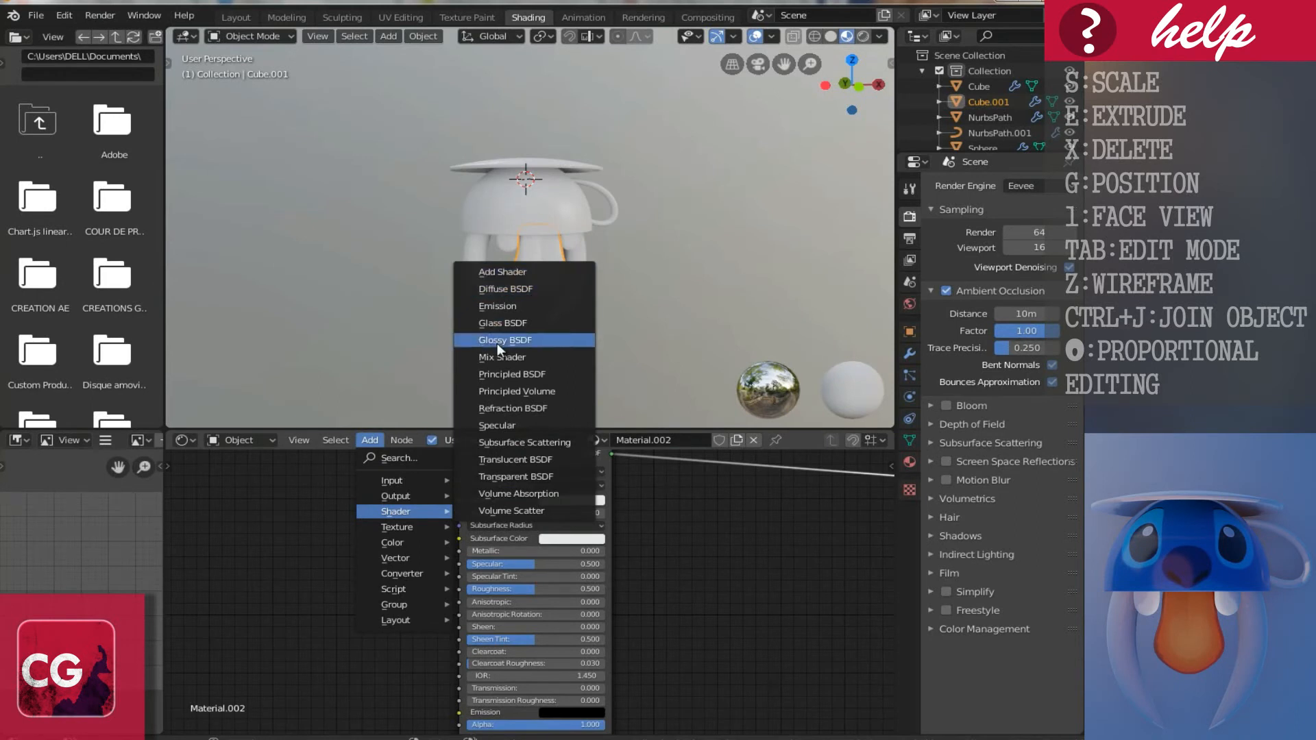
click(499, 461)
click(688, 533)
middle_drag(727, 542, 505, 590)
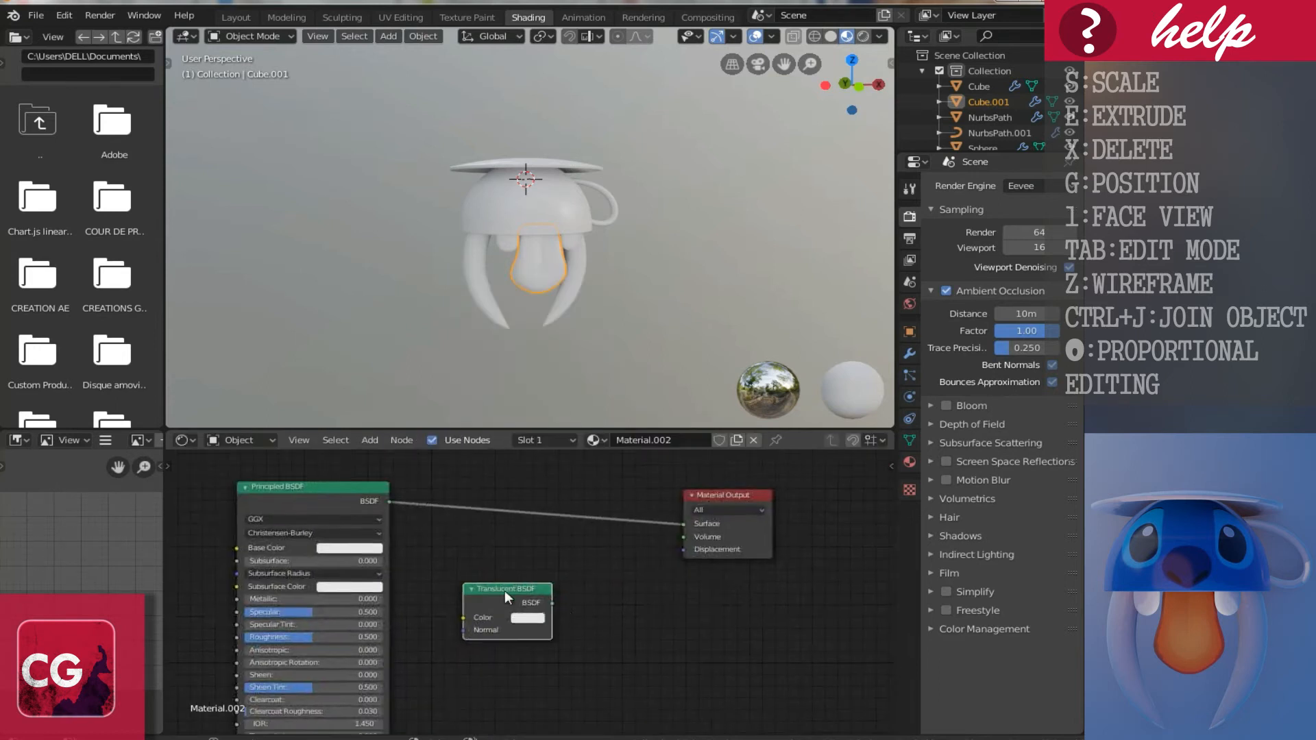
drag(532, 586, 567, 634)
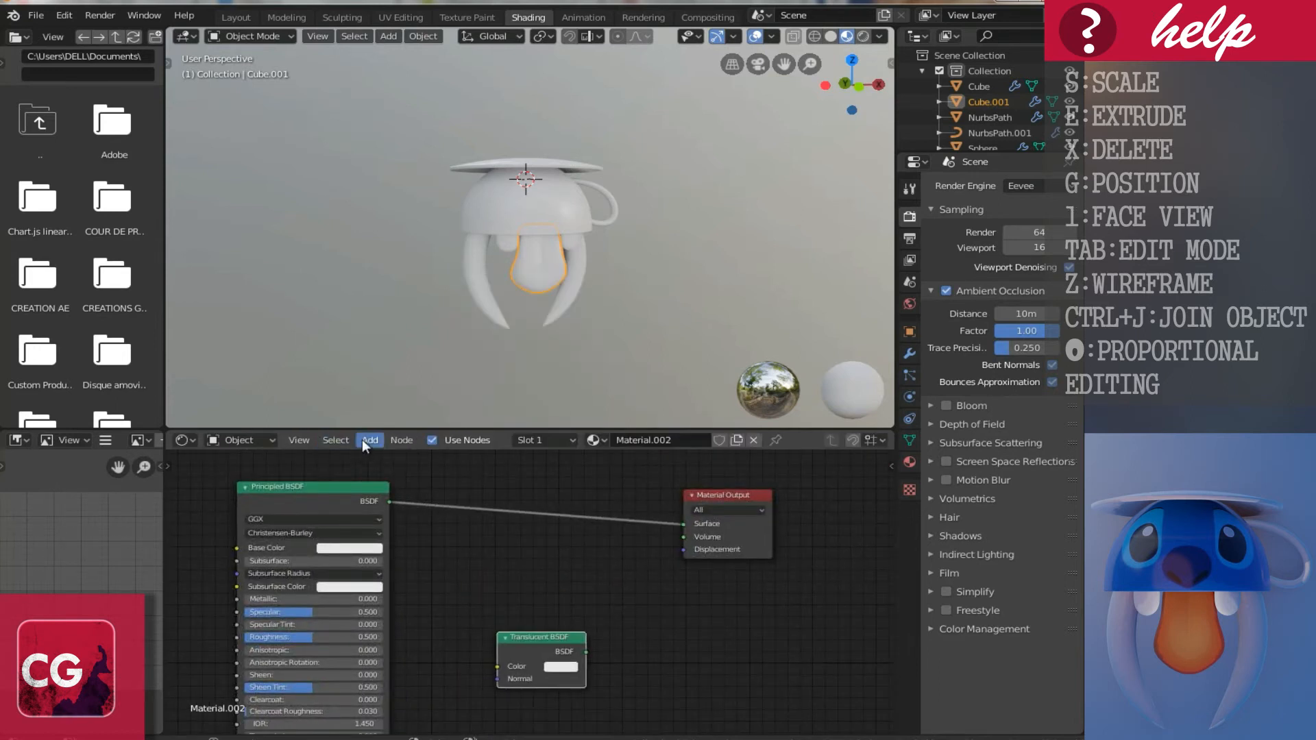
Step: Insert a Mix Shader between the Principled BSDF and Material Output, and connect the Translucent BSDF to its second Shader input
click(365, 442)
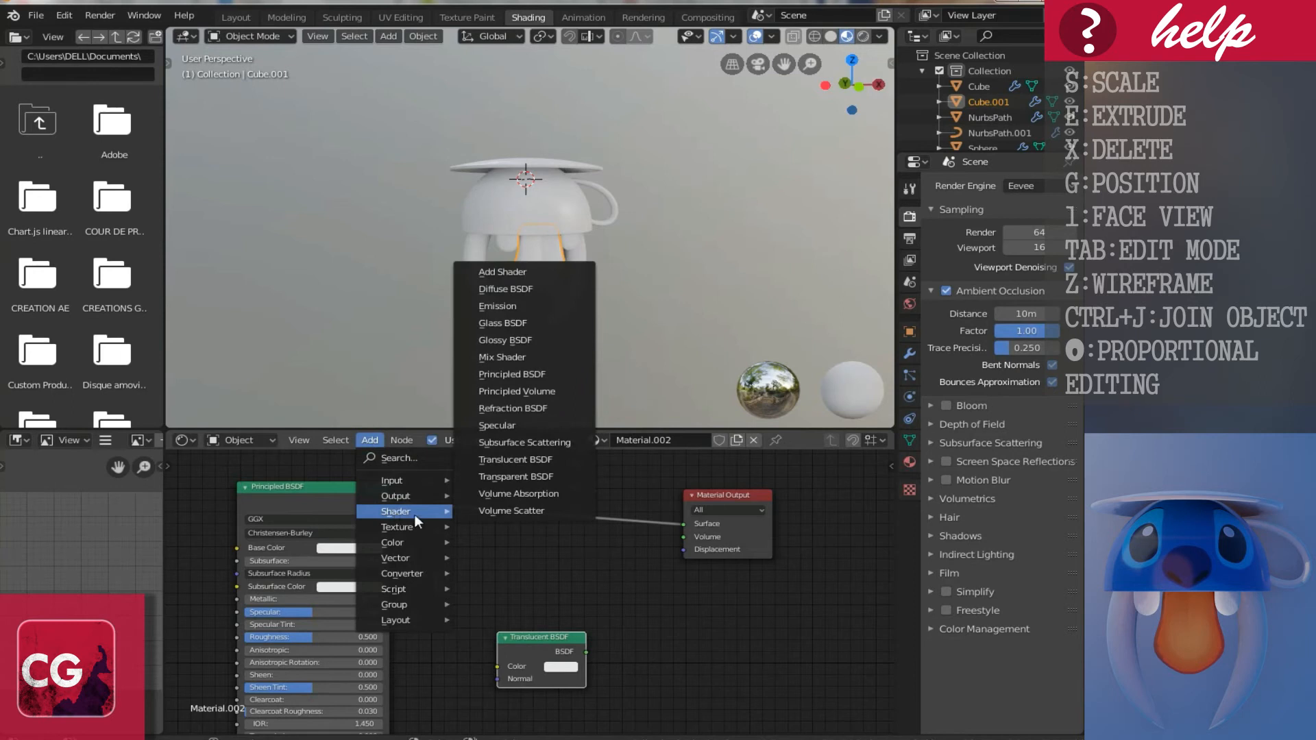
click(495, 357)
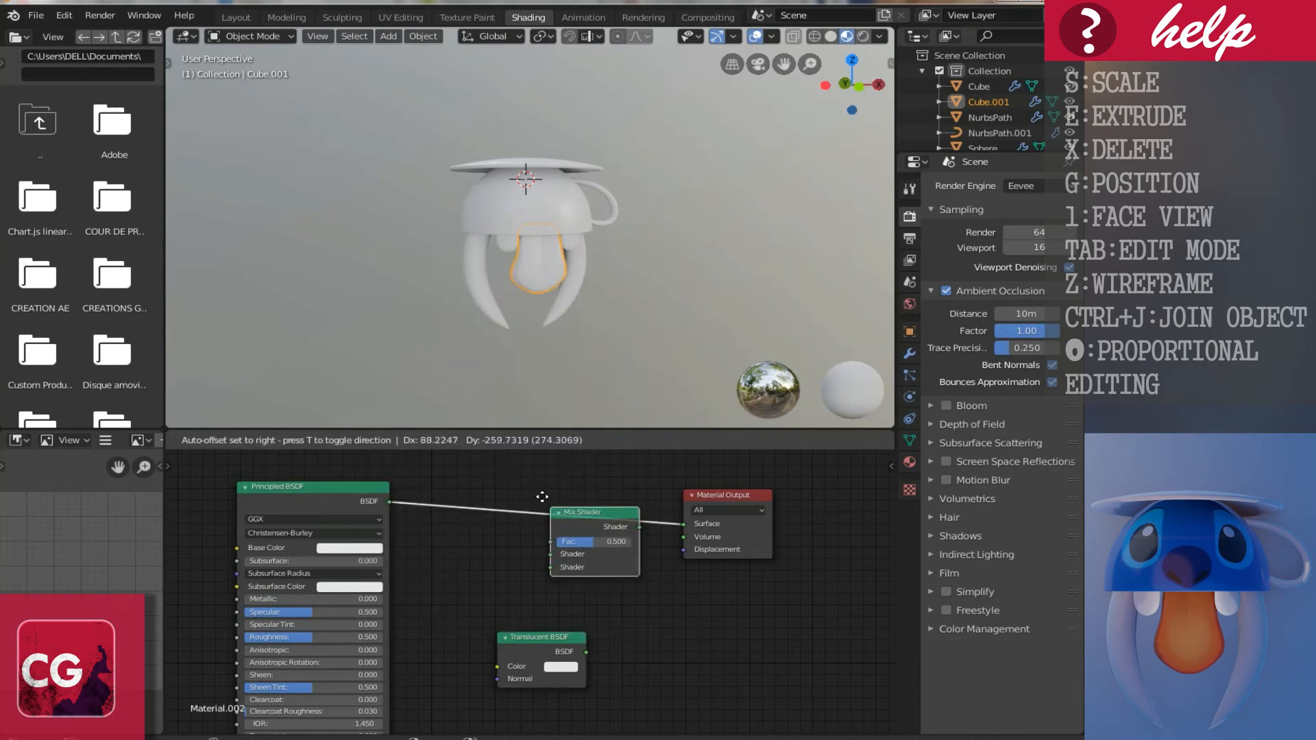
click(541, 496)
click(552, 582)
click(541, 553)
click(584, 644)
drag(586, 651, 543, 556)
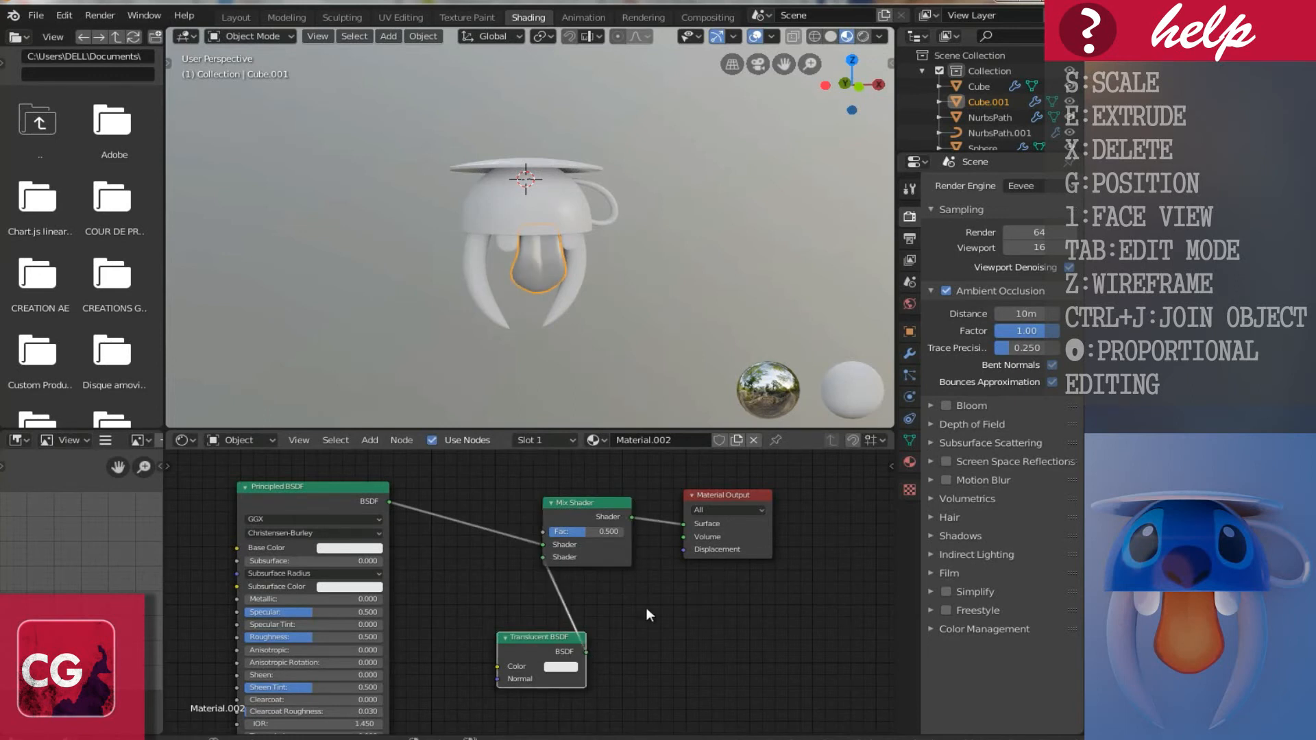
Step: Set the Translucent BSDF color of the tongue's material to saturated red
scroll(647, 610, up, 2)
drag(680, 595, 577, 548)
scroll(528, 288, up, 5)
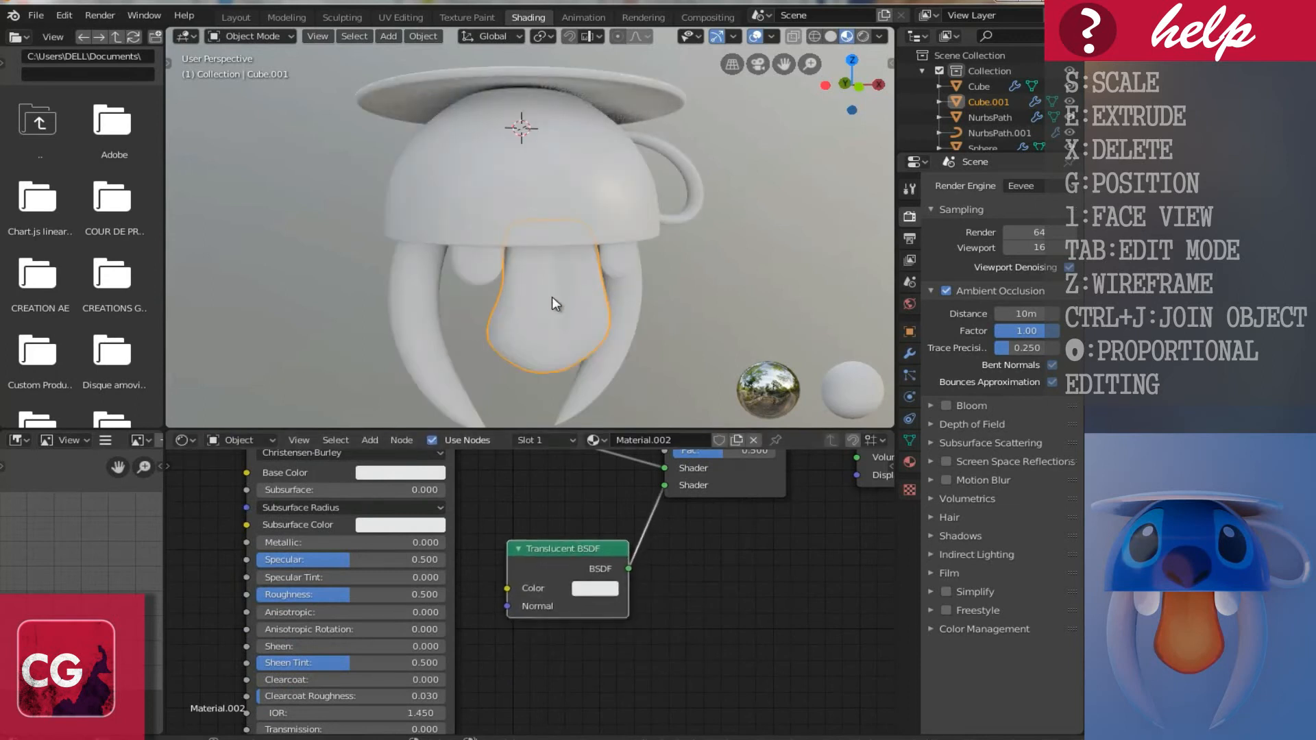
click(598, 588)
click(639, 470)
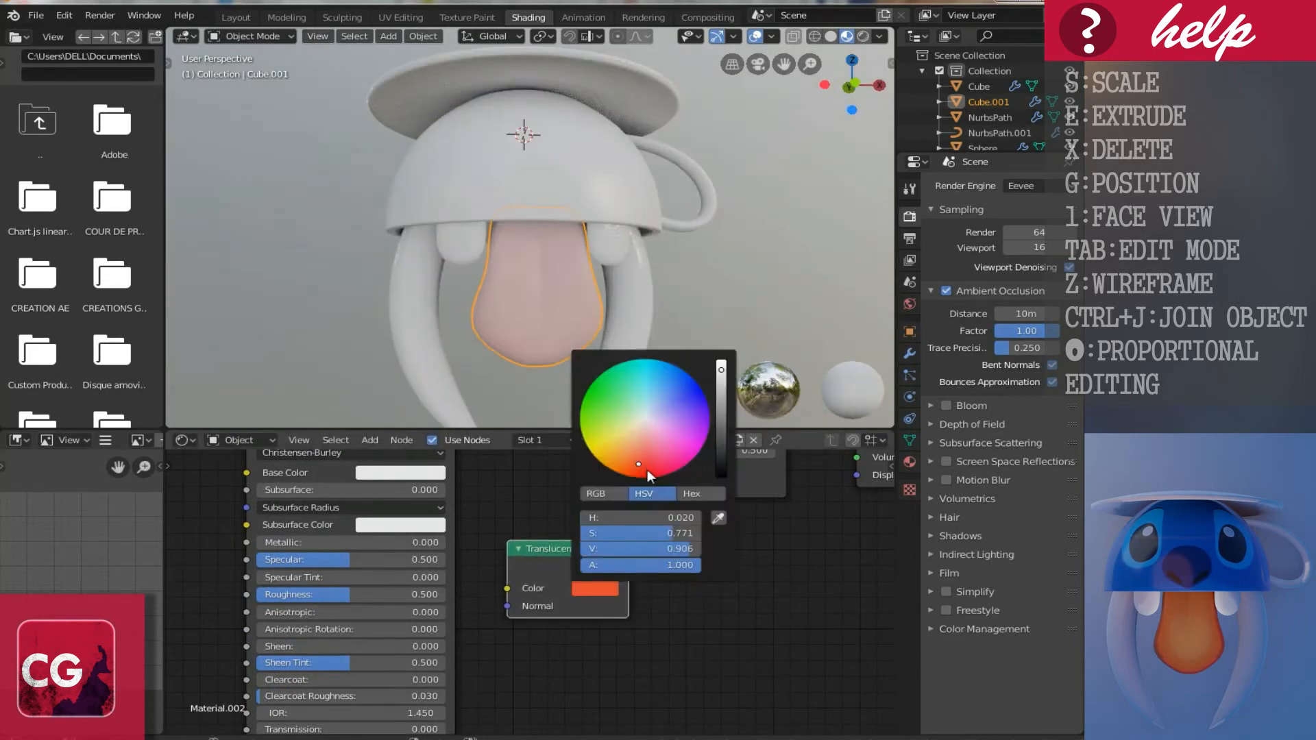
click(649, 470)
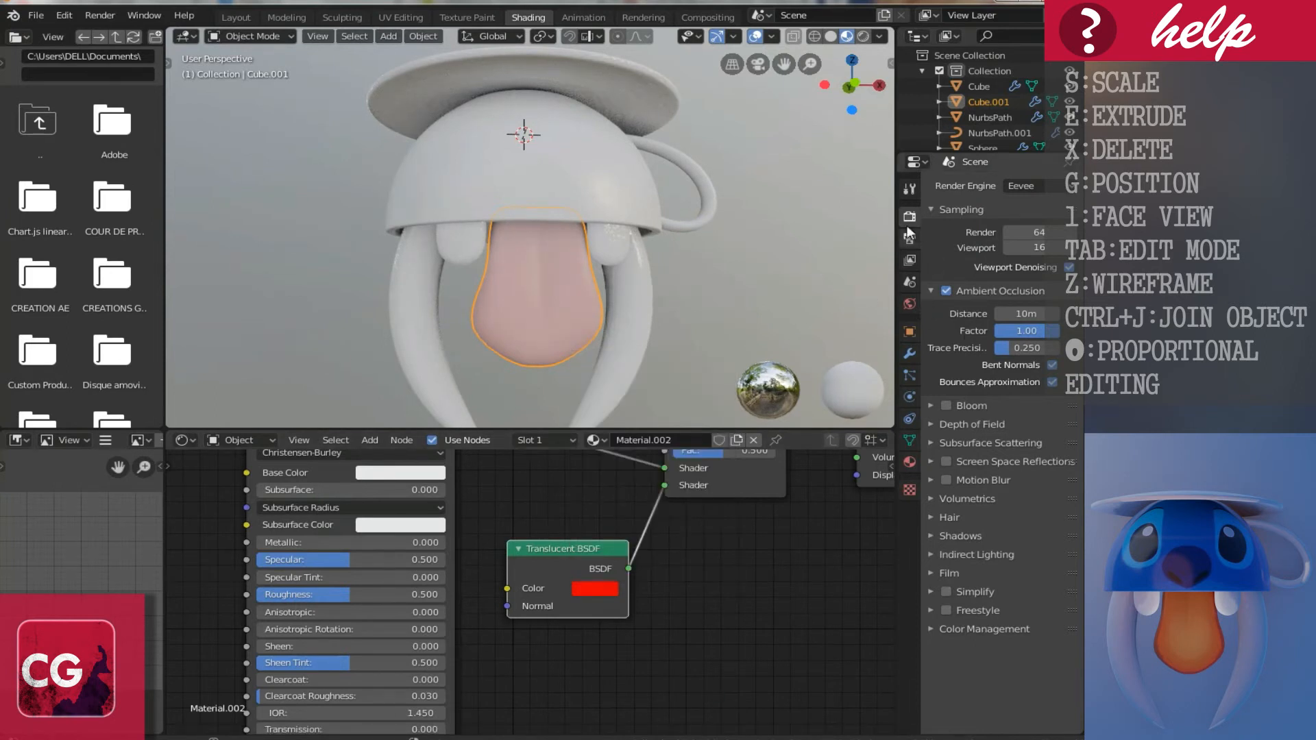
Step: Enable Screen Space Reflections in the render settings and set the tongue's Mix Shader factor to 0.808
click(945, 462)
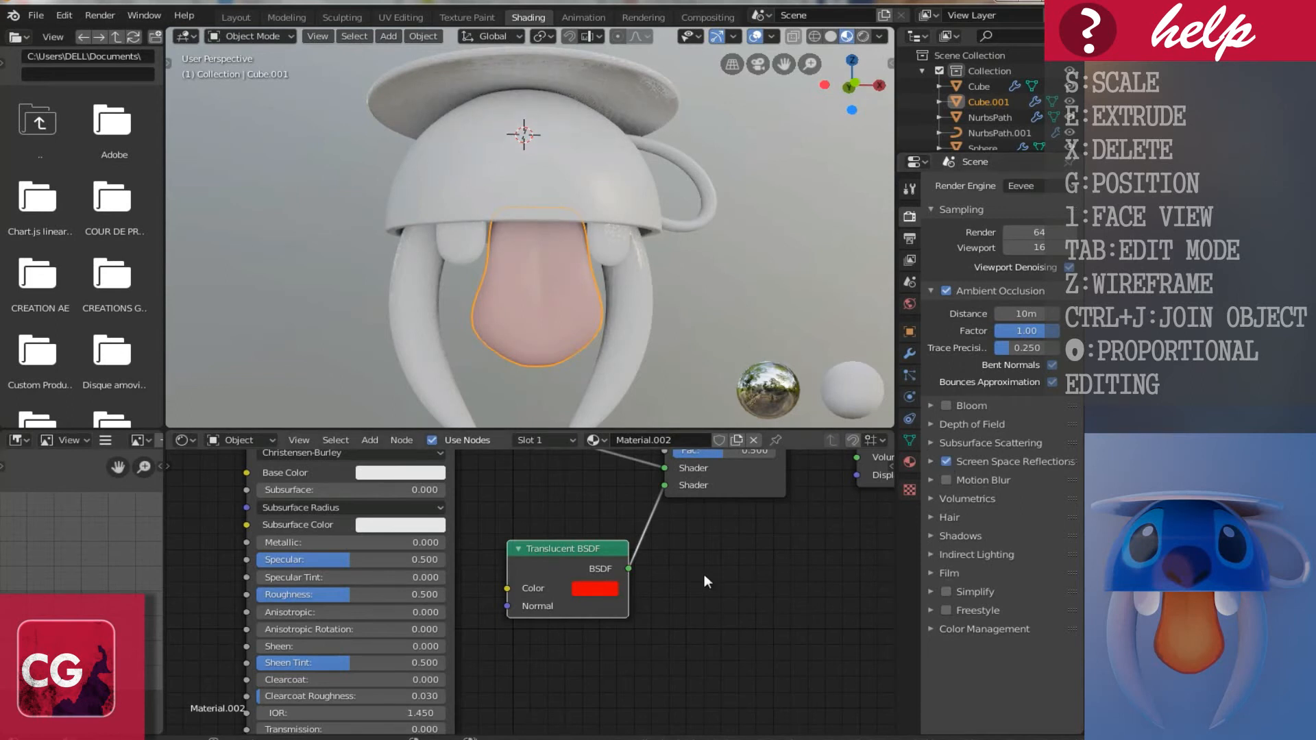
scroll(704, 573, up, 2)
middle_drag(717, 564, 591, 673)
middle_drag(648, 589, 574, 659)
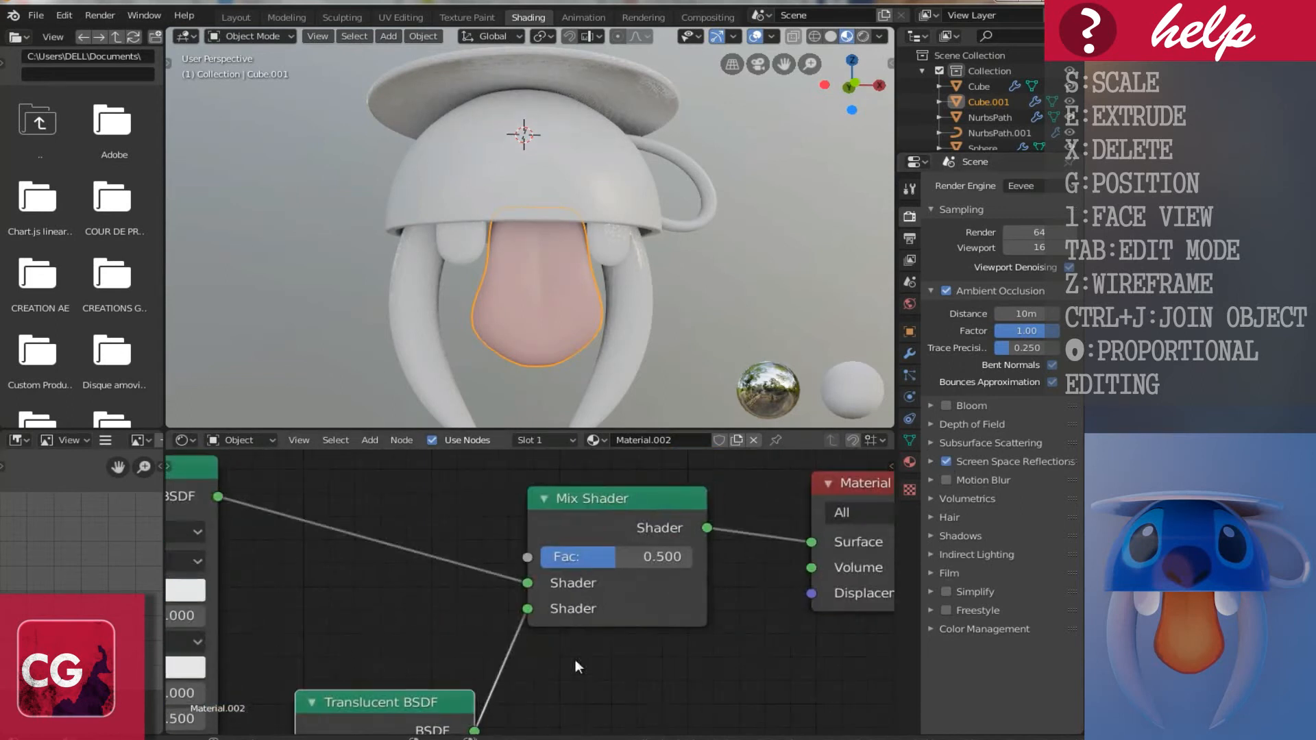
mouse_move(600, 552)
mouse_down()
mouse_move(563, 566)
mouse_move(629, 570)
mouse_up()
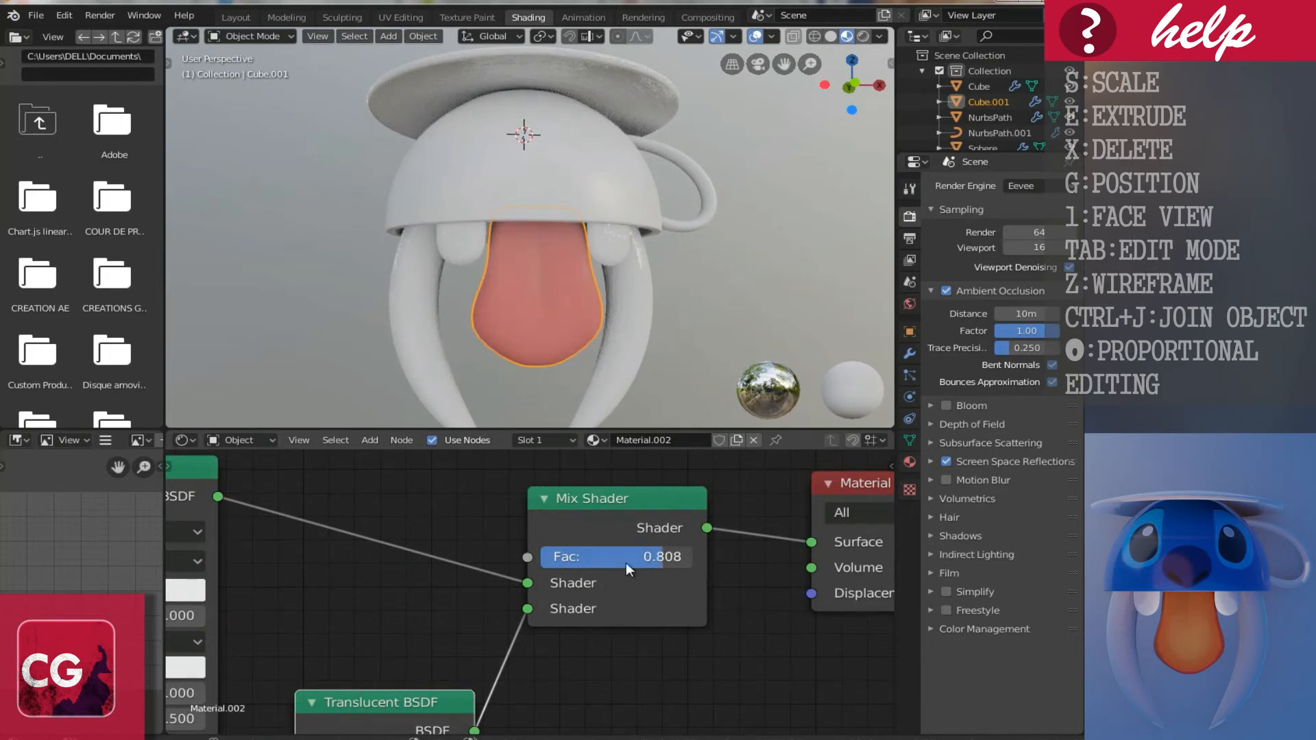
middle_drag(606, 274, 528, 274)
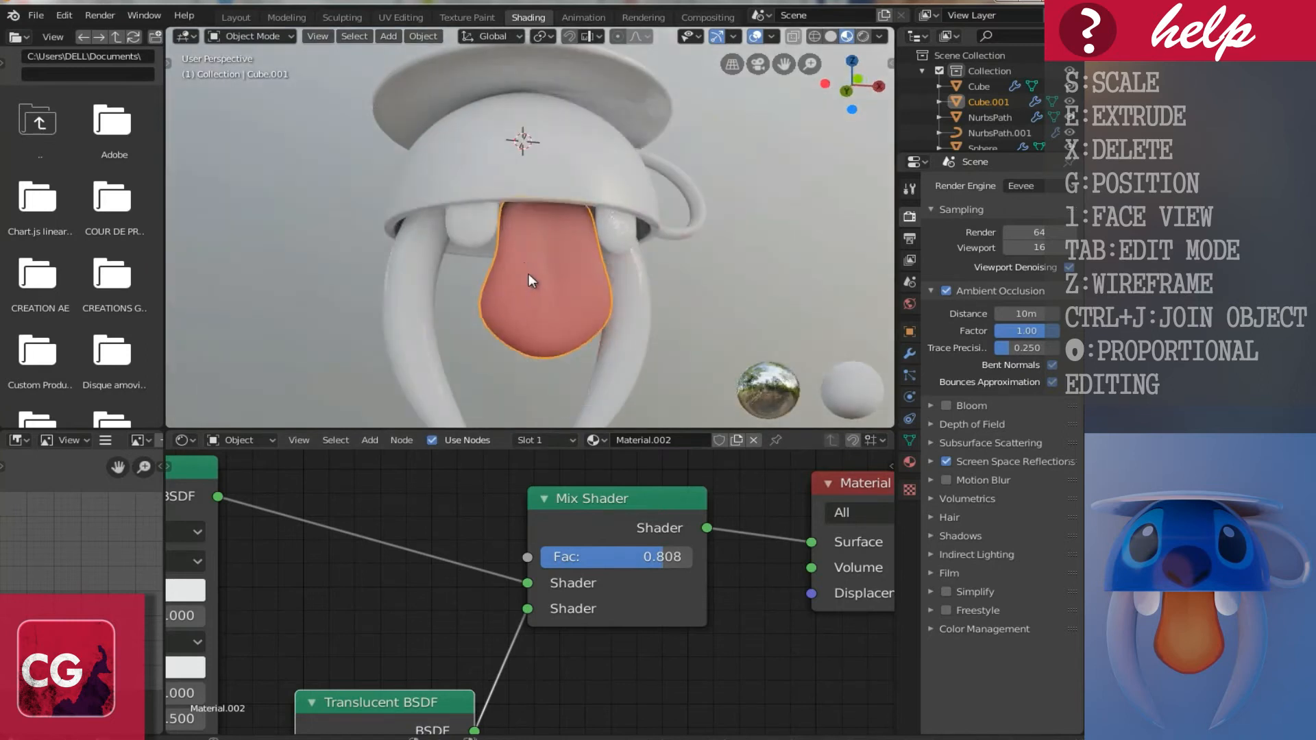
Step: Set the Principled BSDF base color of the tongue's material to orange
middle_drag(612, 590, 854, 583)
mouse_move(671, 583)
middle_down()
mouse_move(796, 528)
mouse_move(807, 493)
middle_up()
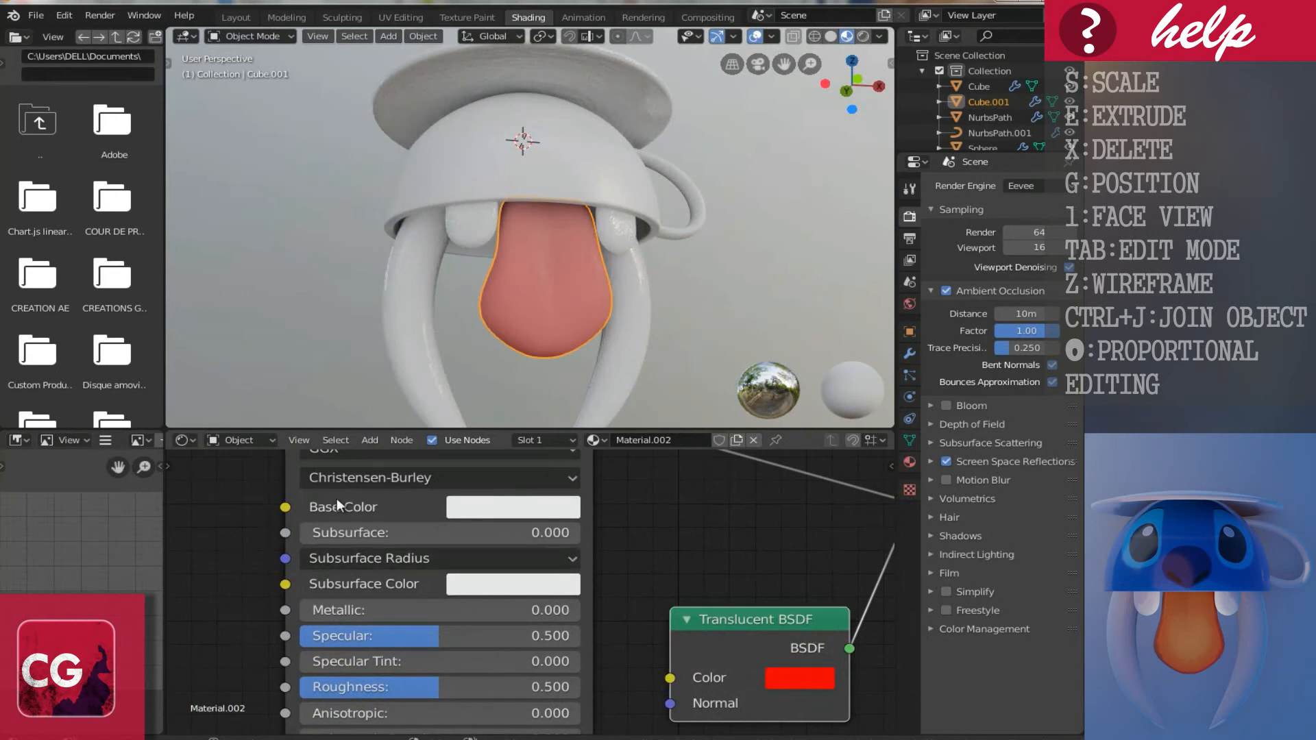
middle_drag(427, 511, 423, 549)
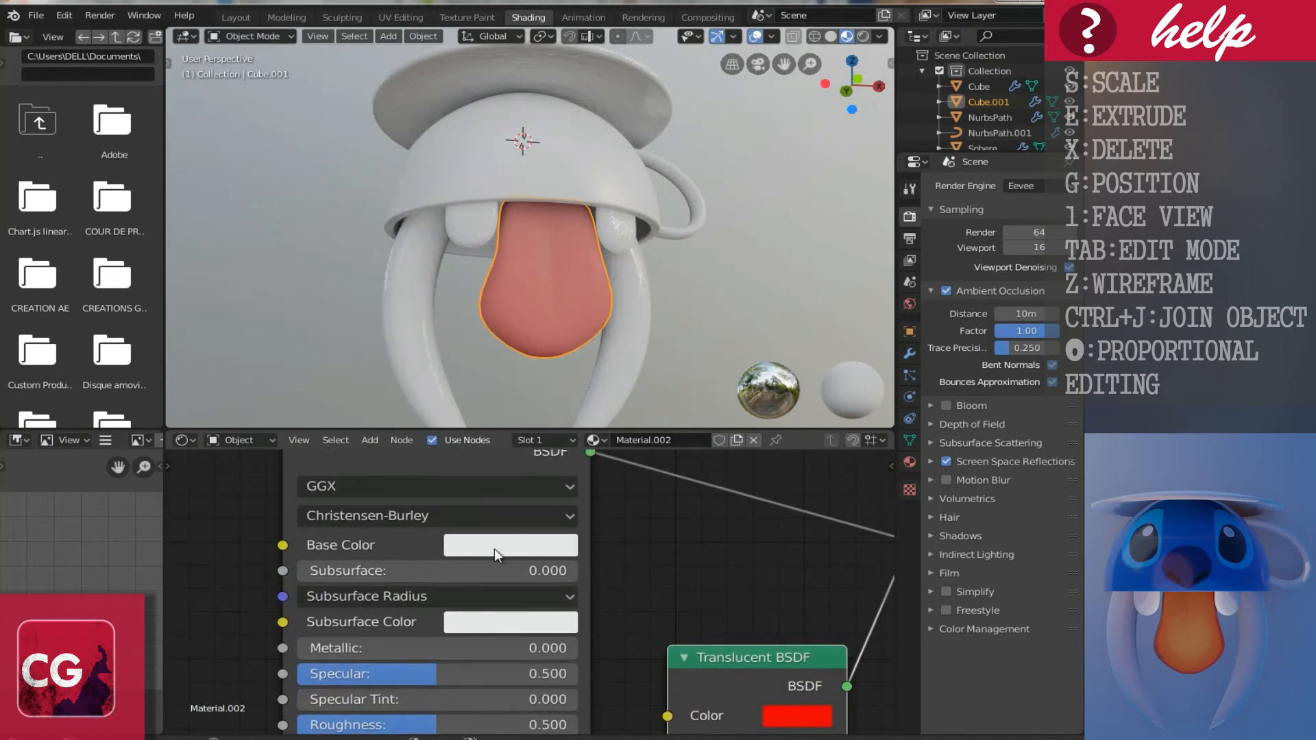
click(495, 549)
scroll(314, 565, down, 2)
click(506, 563)
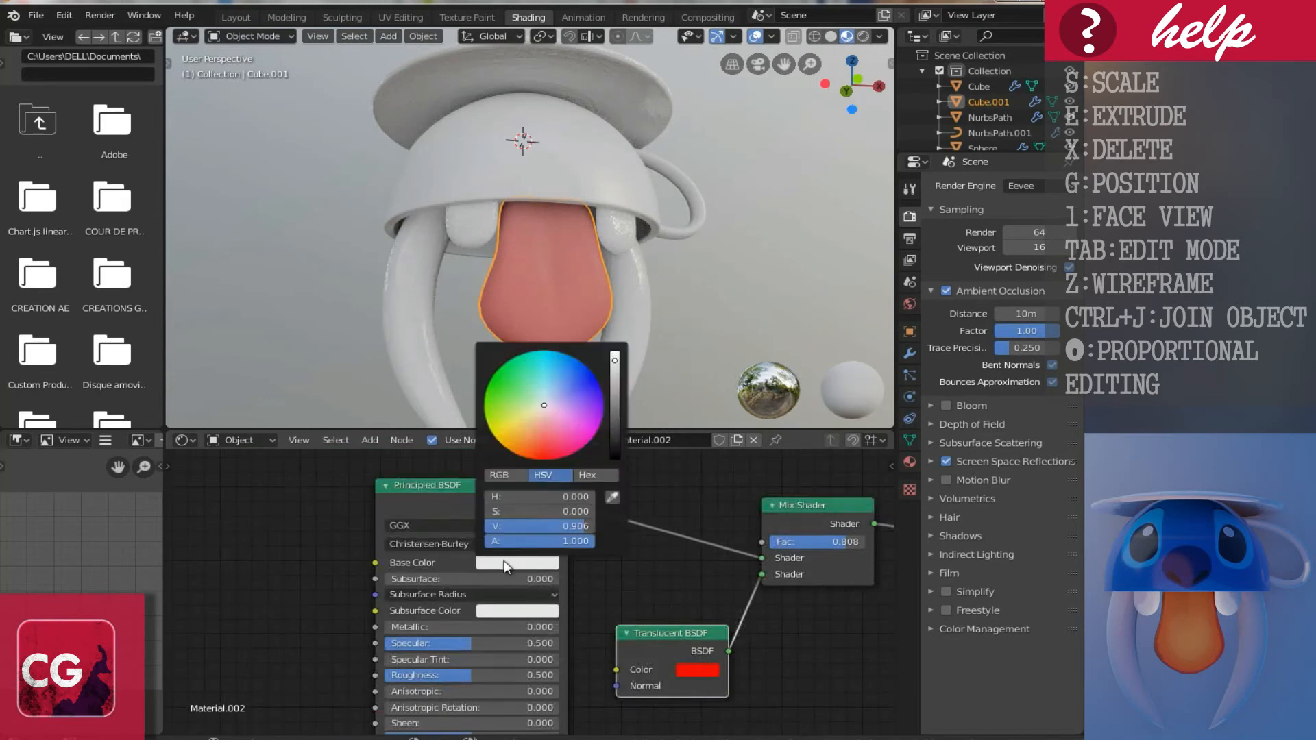
click(549, 437)
drag(558, 446, 526, 437)
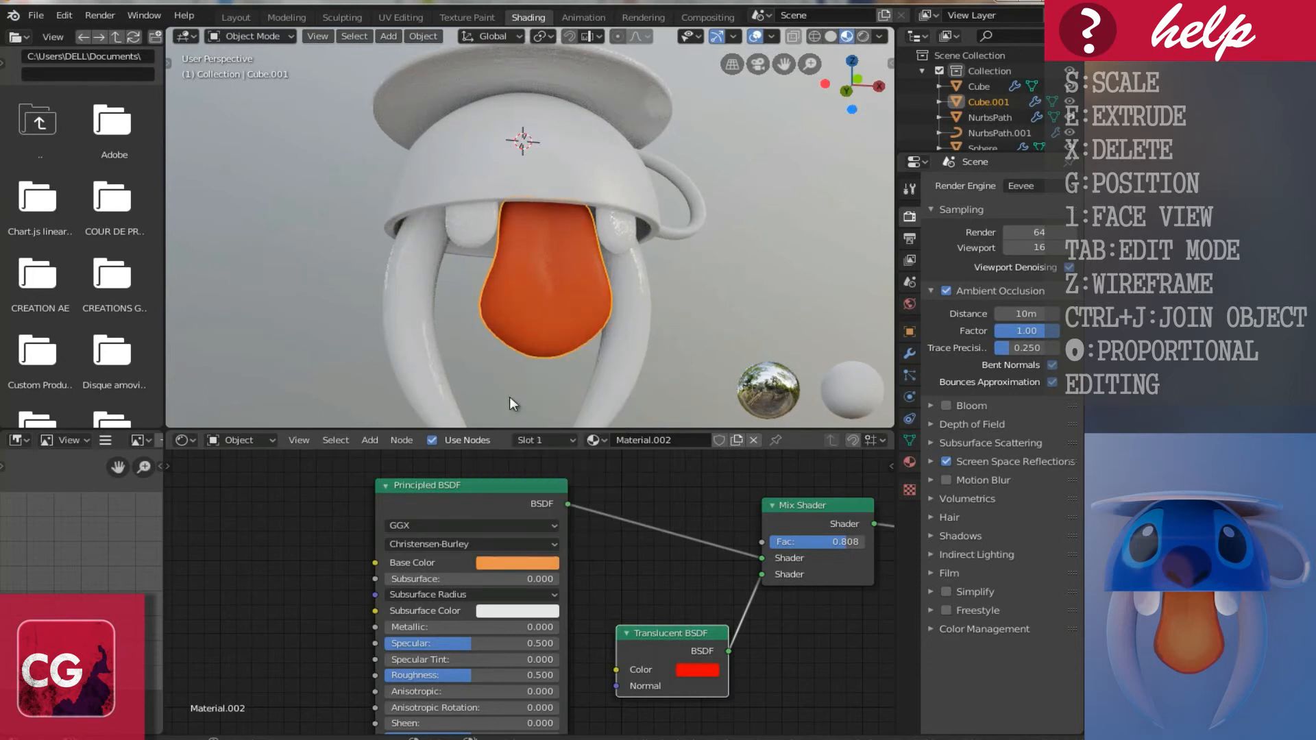
Step: Lower the Principled BSDF roughness of the tongue's material to 0.391 and check the highlights on the tongue
middle_drag(492, 264, 628, 266)
scroll(493, 638, up, 5)
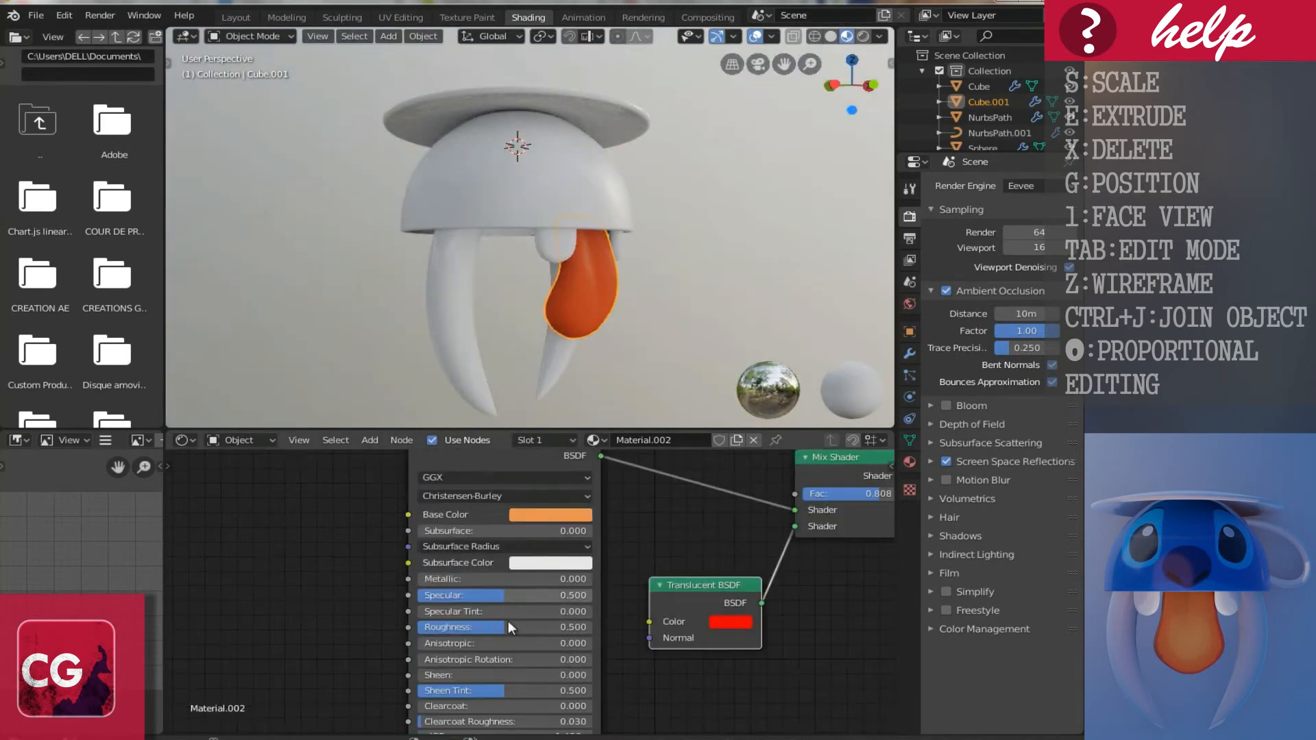
drag(579, 557, 531, 570)
middle_drag(602, 363, 576, 291)
scroll(533, 320, up, 5)
shift+drag(551, 563, 520, 564)
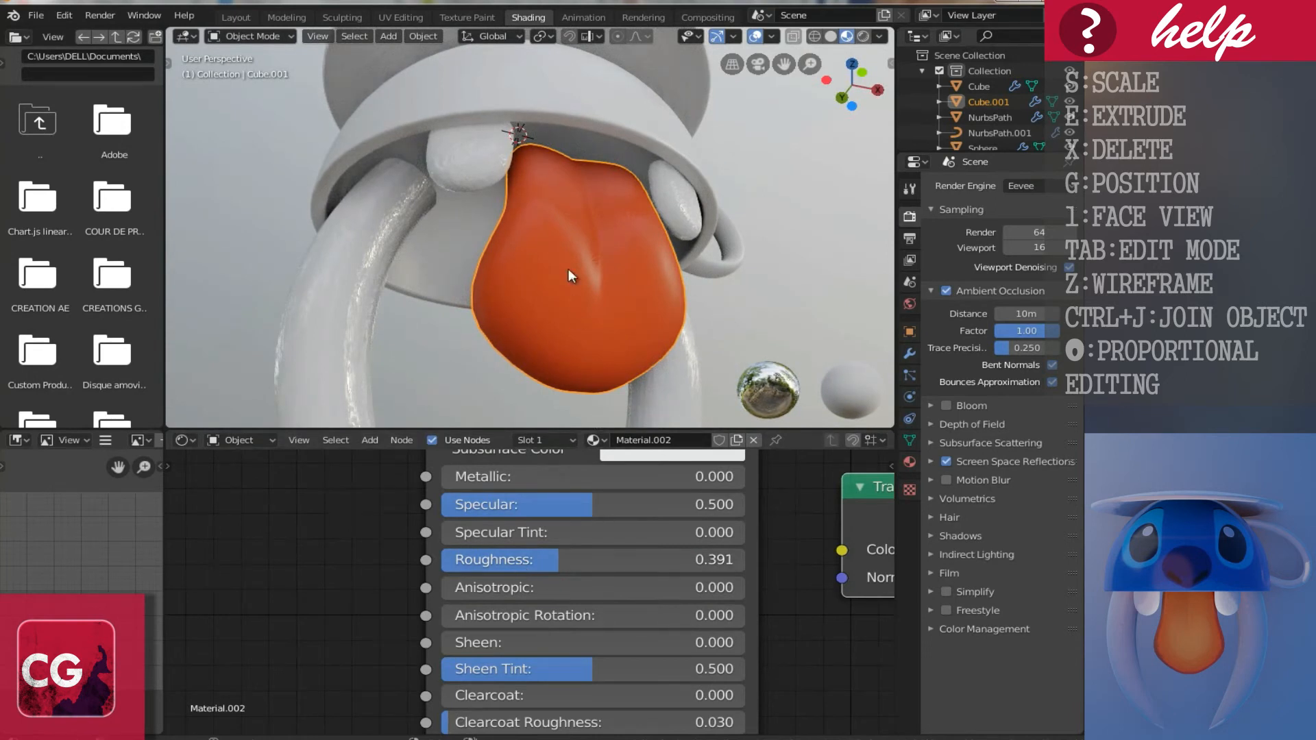
middle_drag(600, 272, 559, 274)
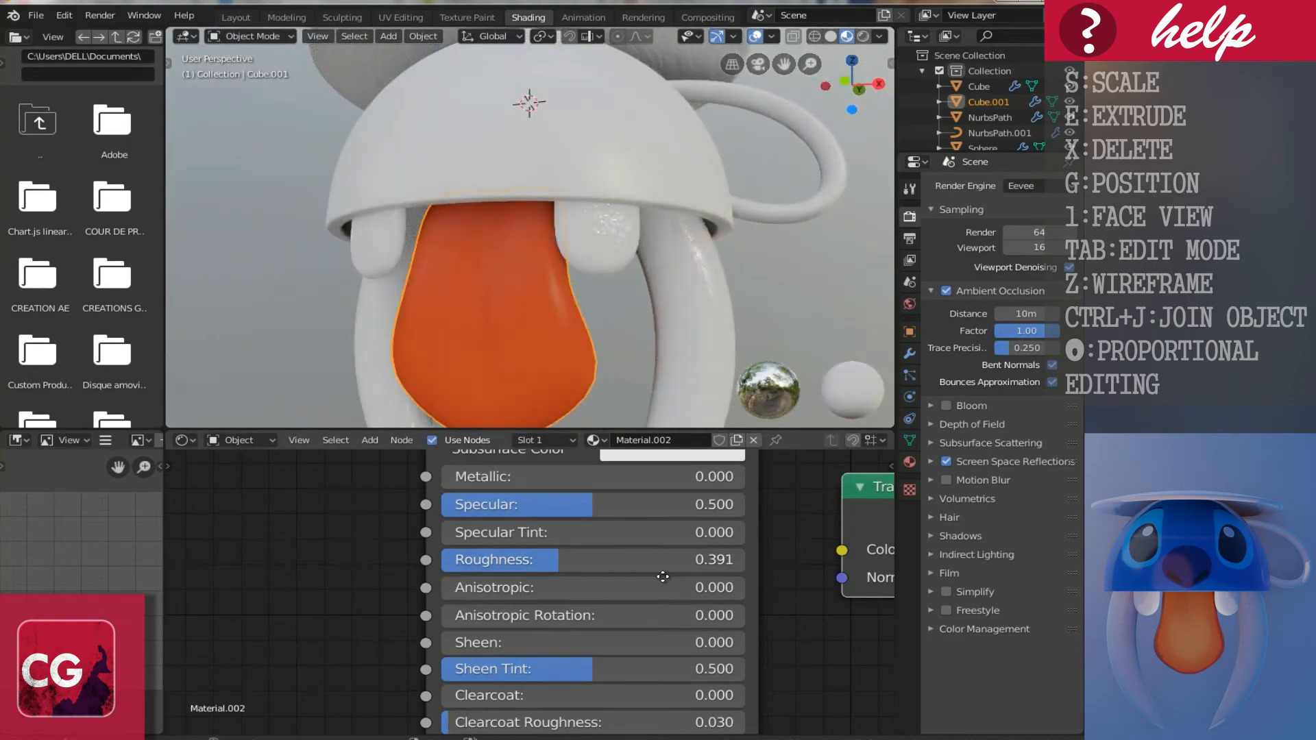
Step: Fine-tune the tongue's Mix Shader factor to 0.667, checking the color from several angles
middle_drag(557, 694, 524, 698)
scroll(588, 596, down, 3)
middle_drag(584, 562, 434, 621)
middle_drag(449, 564, 390, 585)
middle_drag(629, 576, 420, 637)
drag(630, 524, 598, 537)
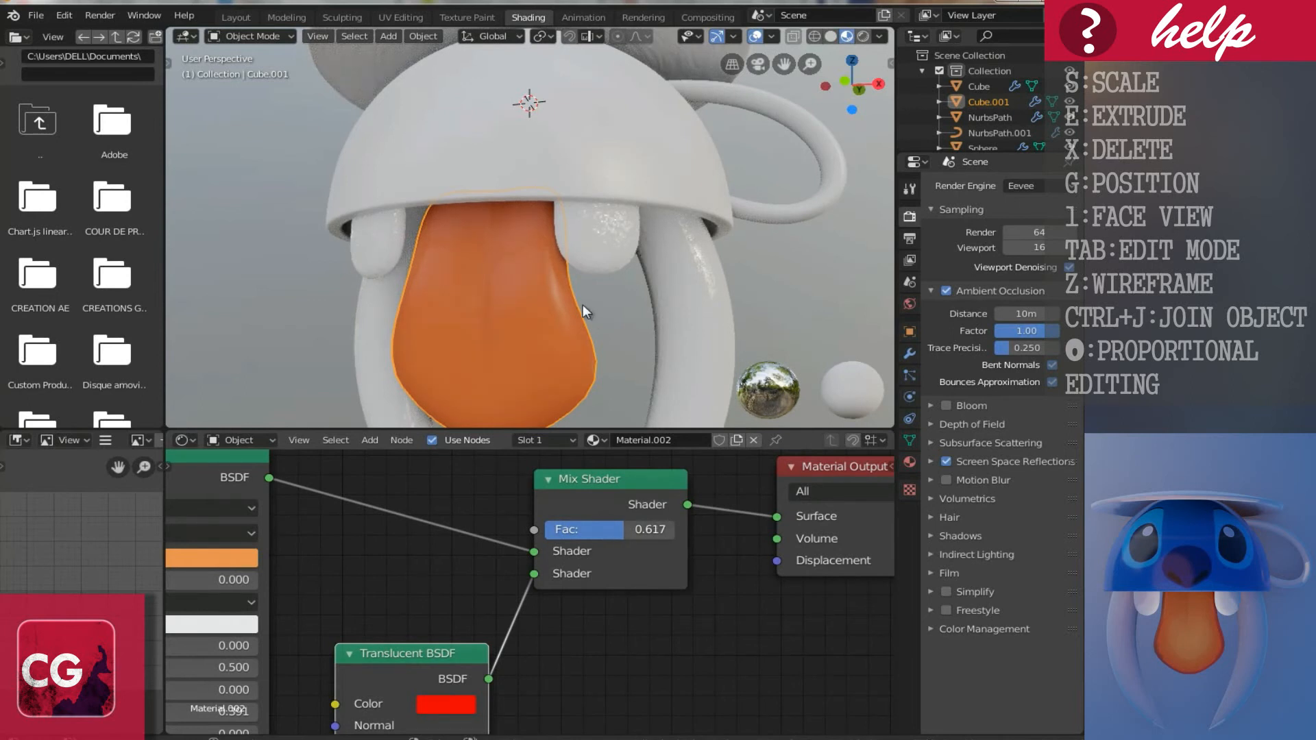
scroll(493, 254, down, 3)
scroll(562, 265, up, 2)
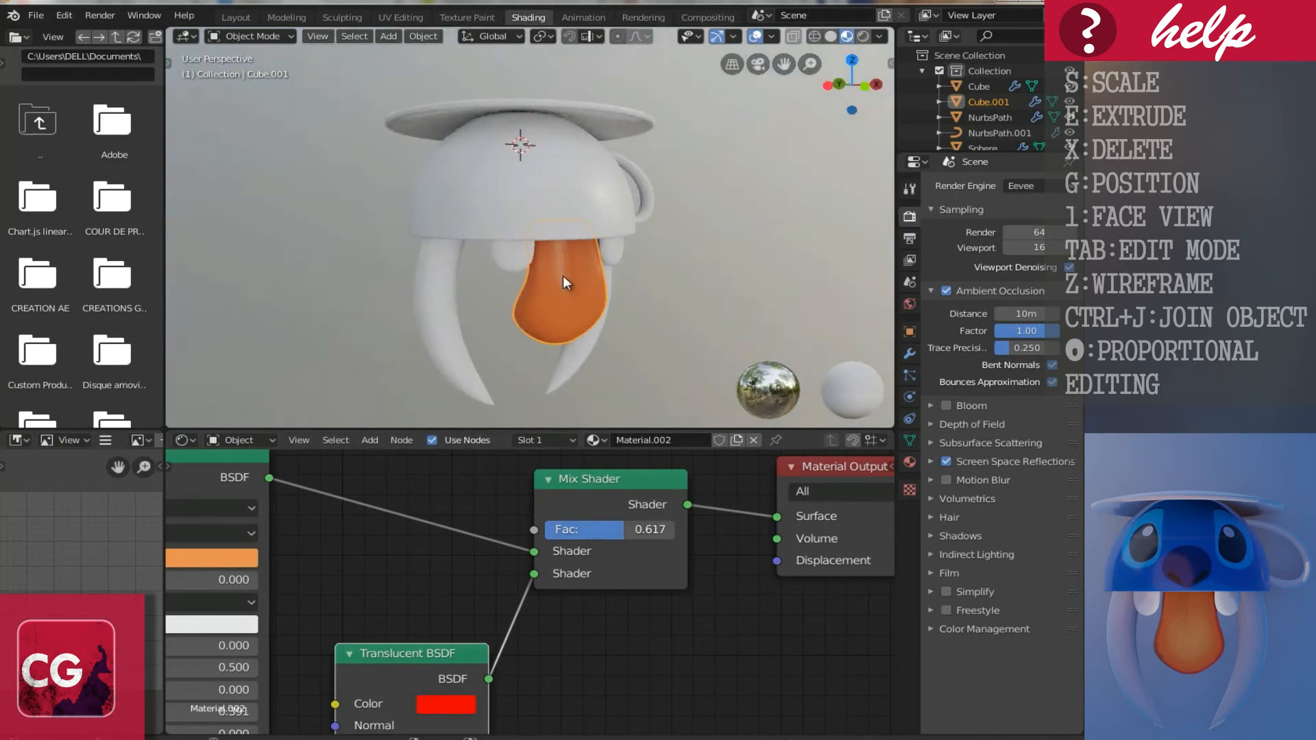
scroll(562, 276, up, 2)
mouse_move(613, 530)
mouse_down()
mouse_move(595, 532)
mouse_move(608, 532)
mouse_up()
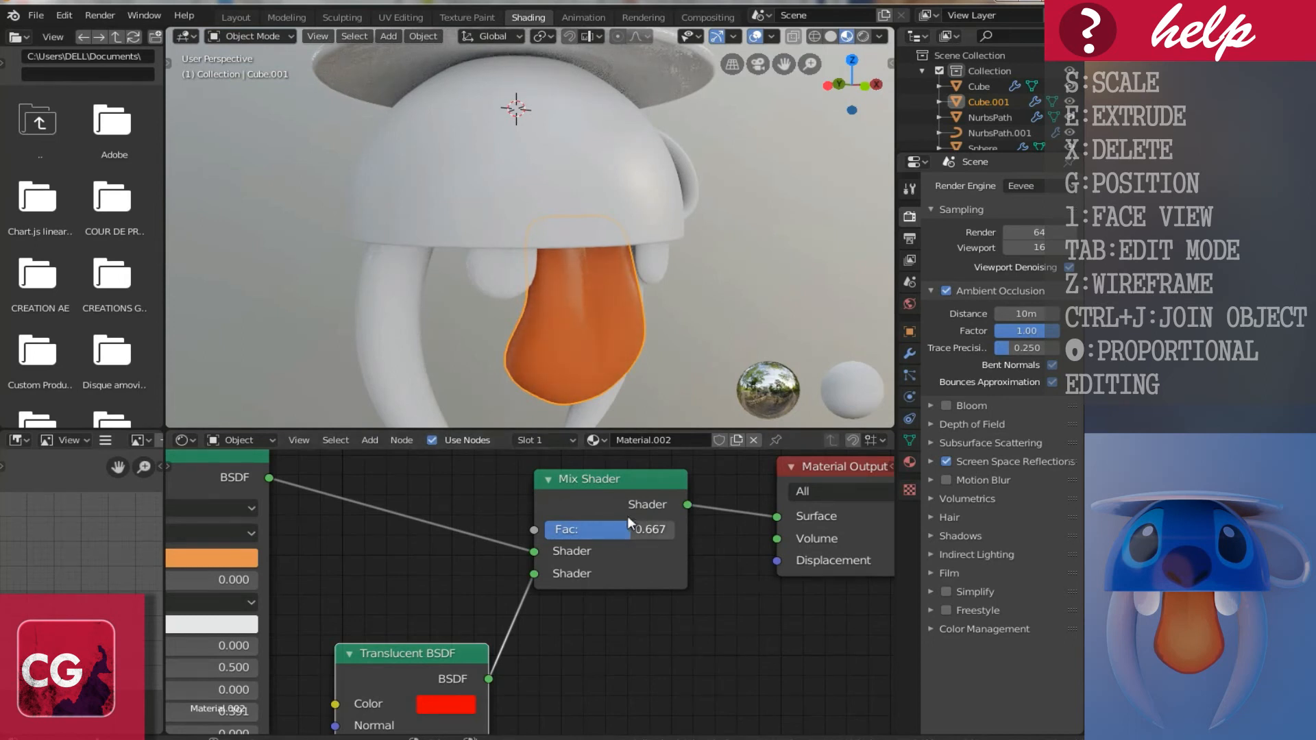
scroll(627, 515, down, 1)
middle_drag(550, 336, 542, 259)
Step: Copy the linked Noise Texture and Bump nodes from the tusks' Material.001 into the tongue's Material.002
scroll(371, 586, down, 2)
middle_drag(373, 585, 608, 480)
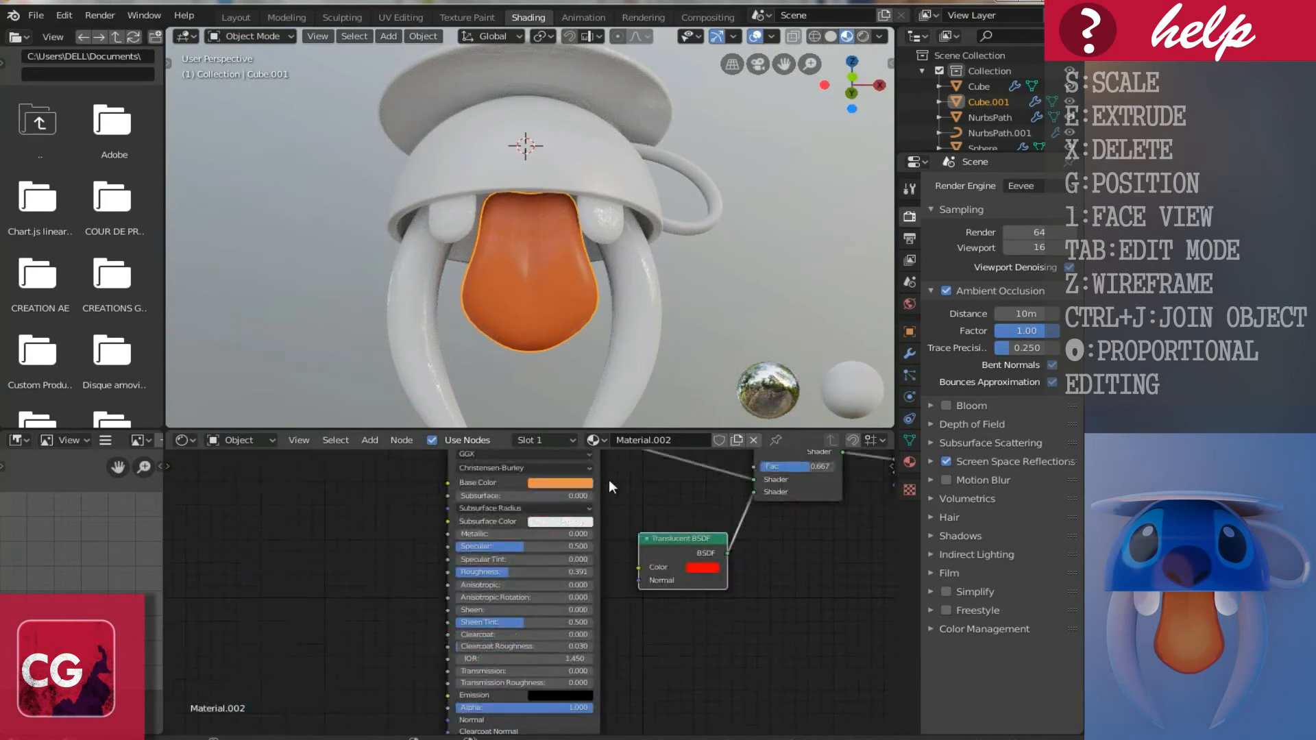
click(402, 311)
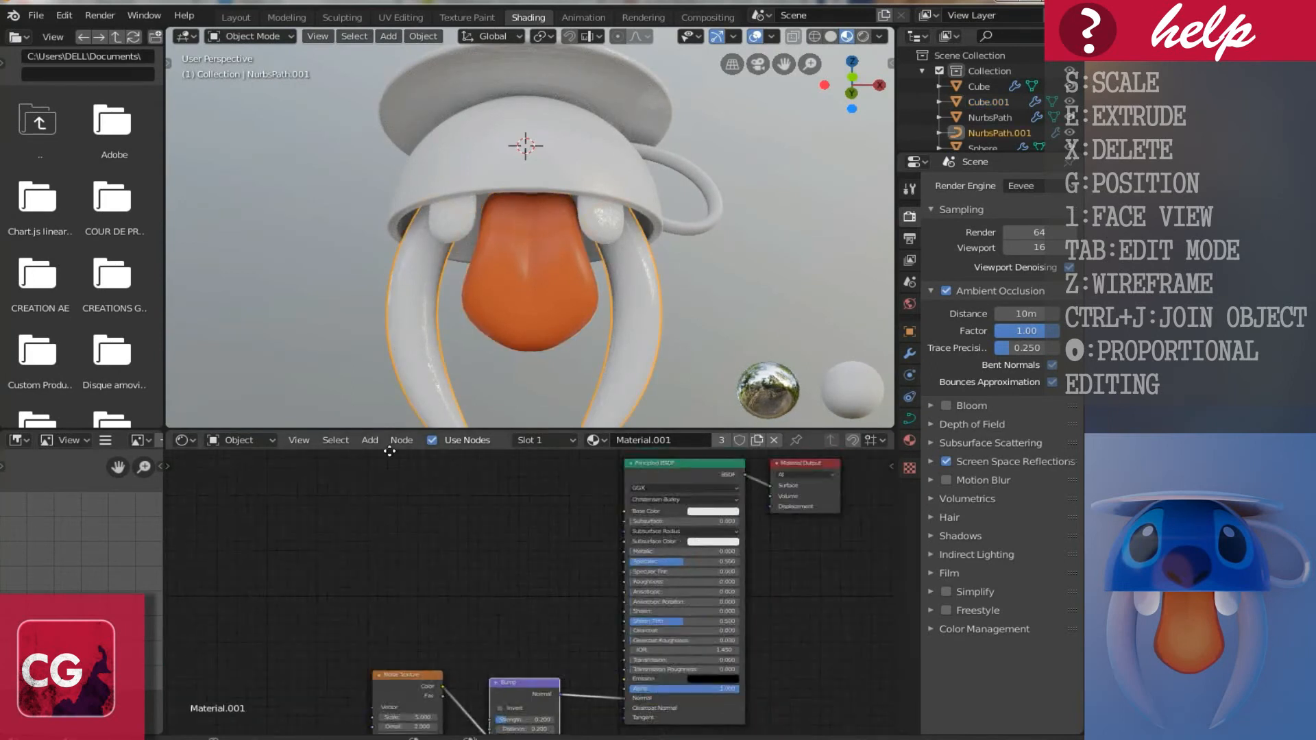
middle_drag(379, 634, 380, 464)
key(b)
drag(341, 468, 610, 649)
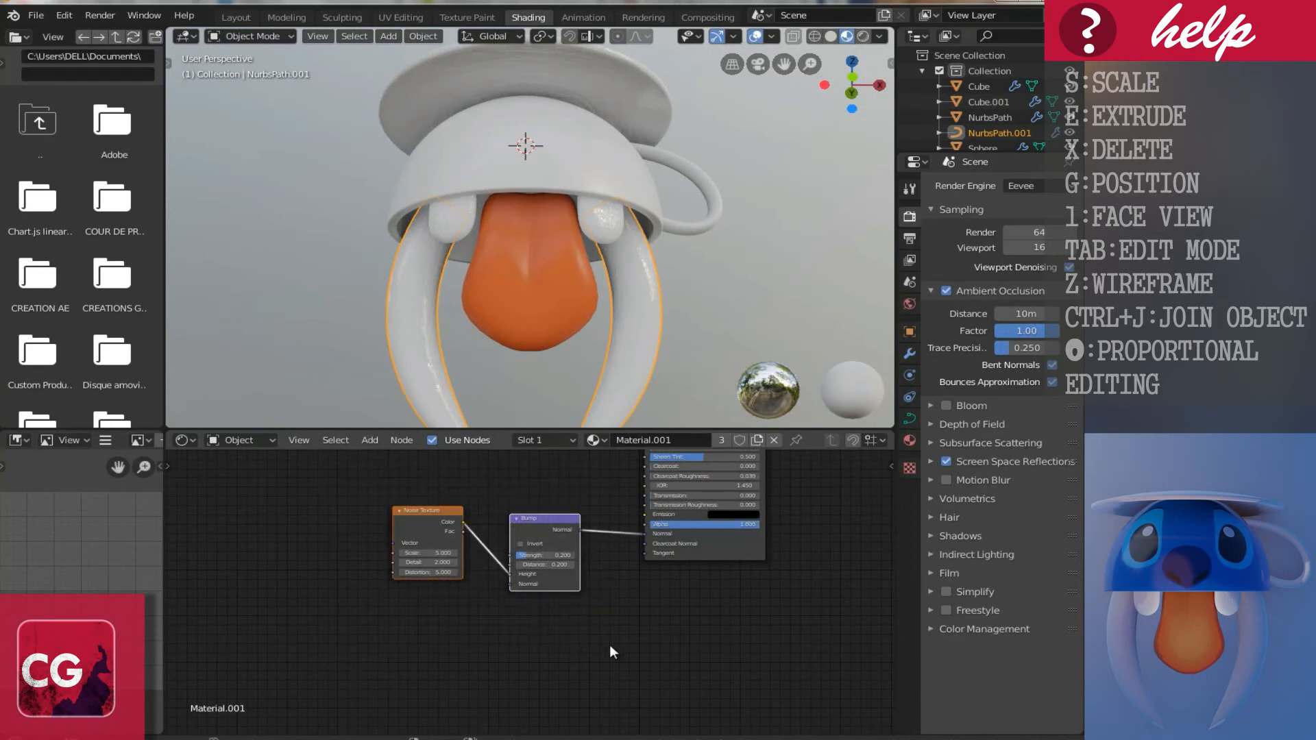
click(520, 281)
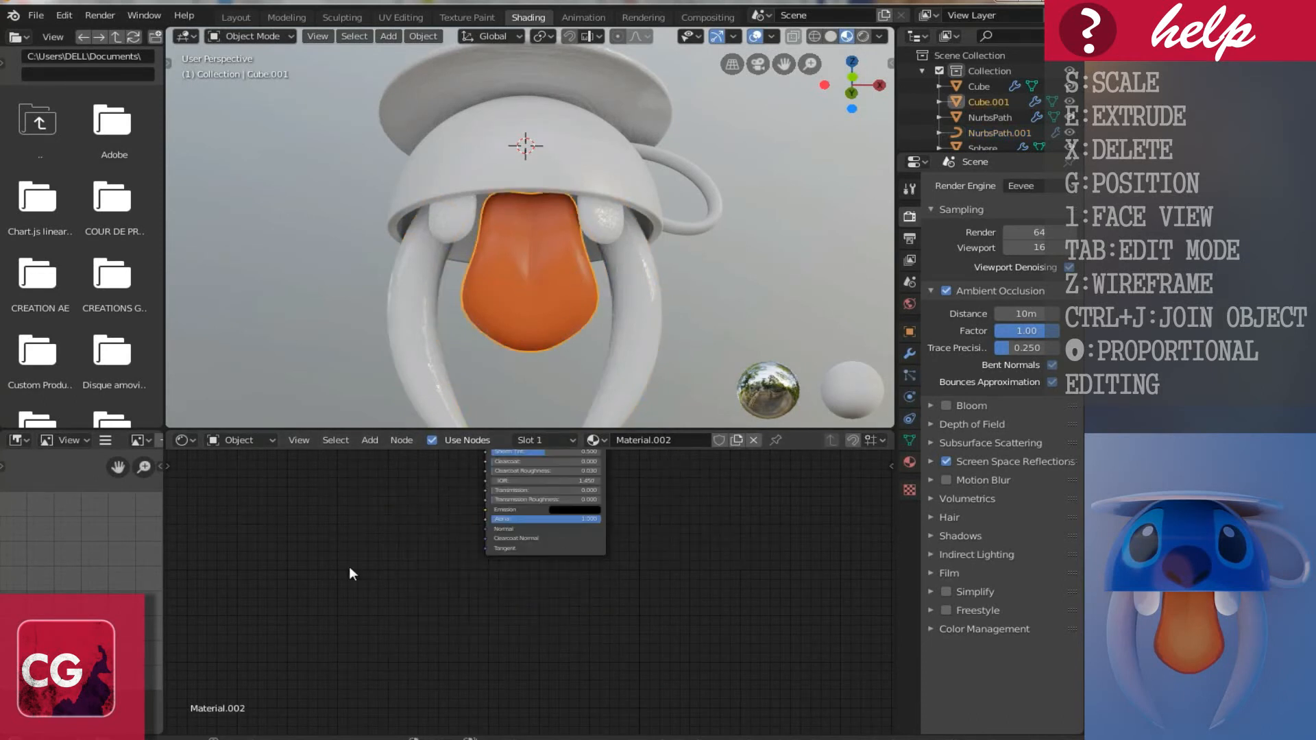
key(ctrl+v)
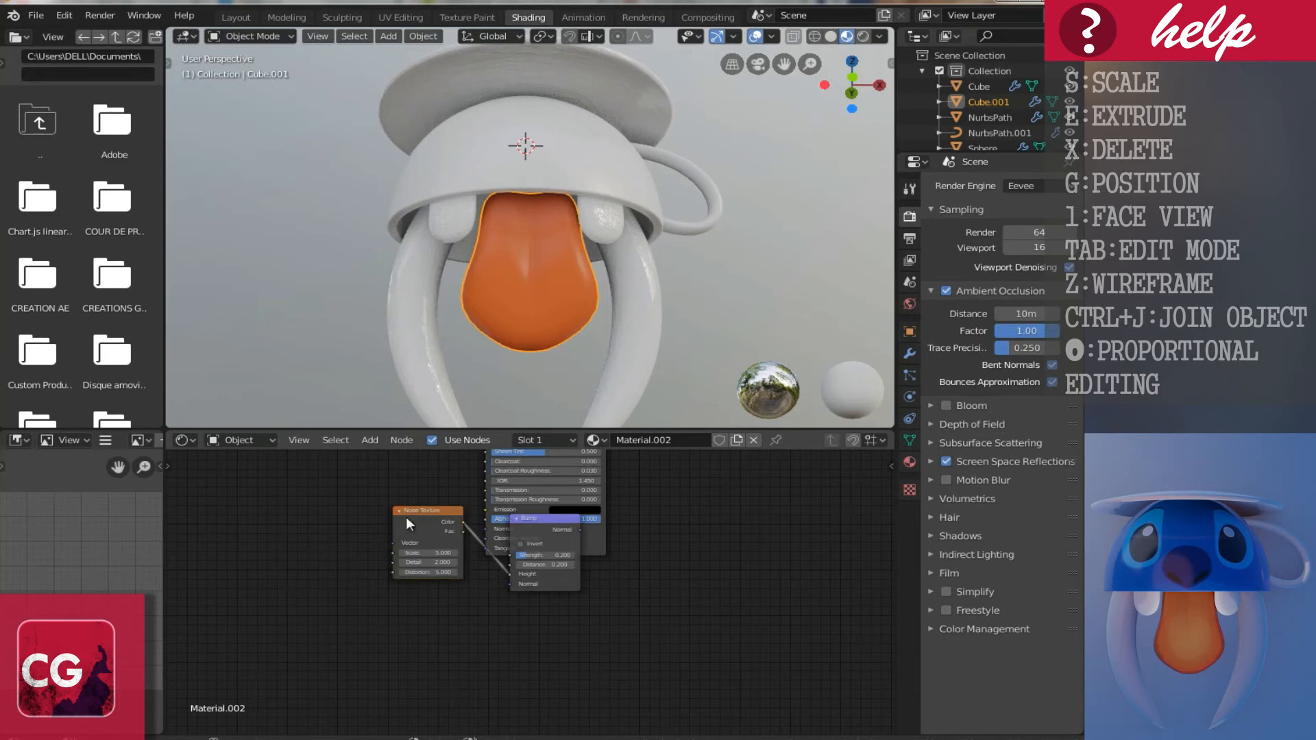
Step: Move the pasted Noise Texture node farther away from the Principled BSDF to make room for the Bump node
scroll(313, 531, up, 4)
middle_drag(314, 531, 488, 619)
drag(545, 586, 288, 582)
drag(693, 581, 453, 592)
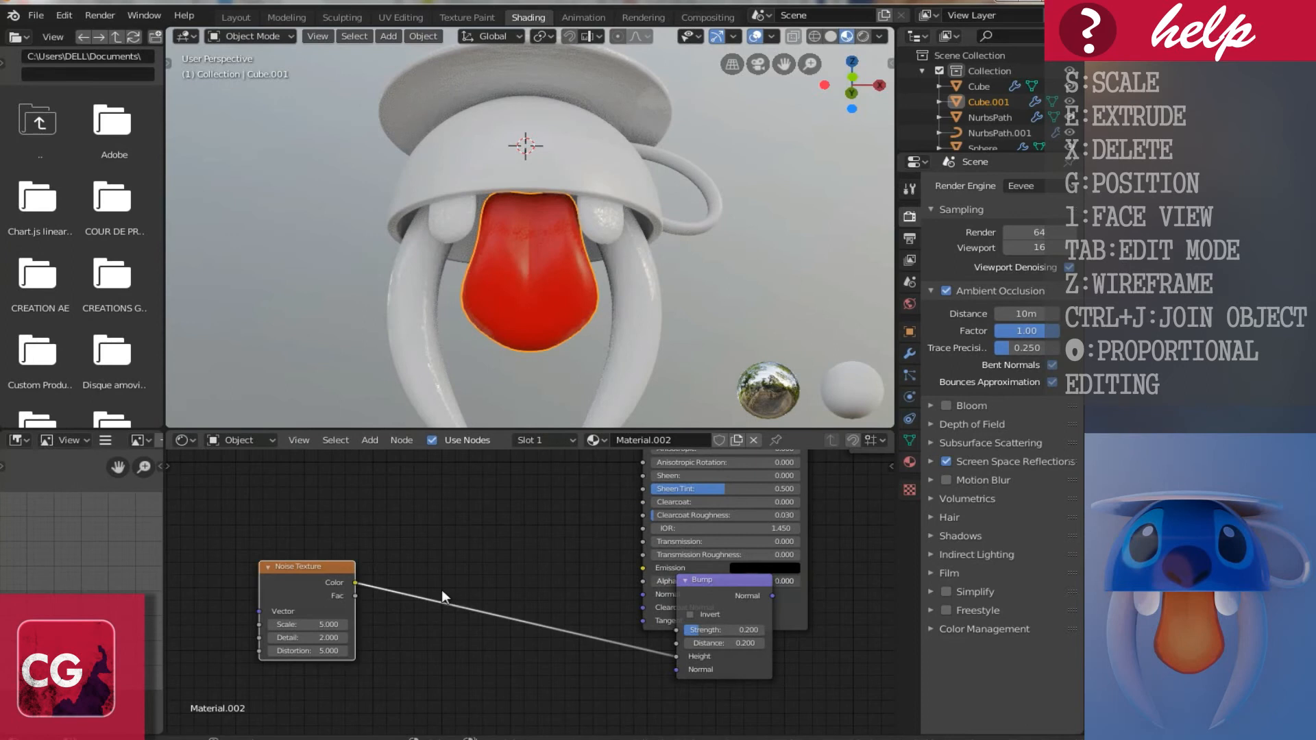
middle_drag(590, 283, 591, 290)
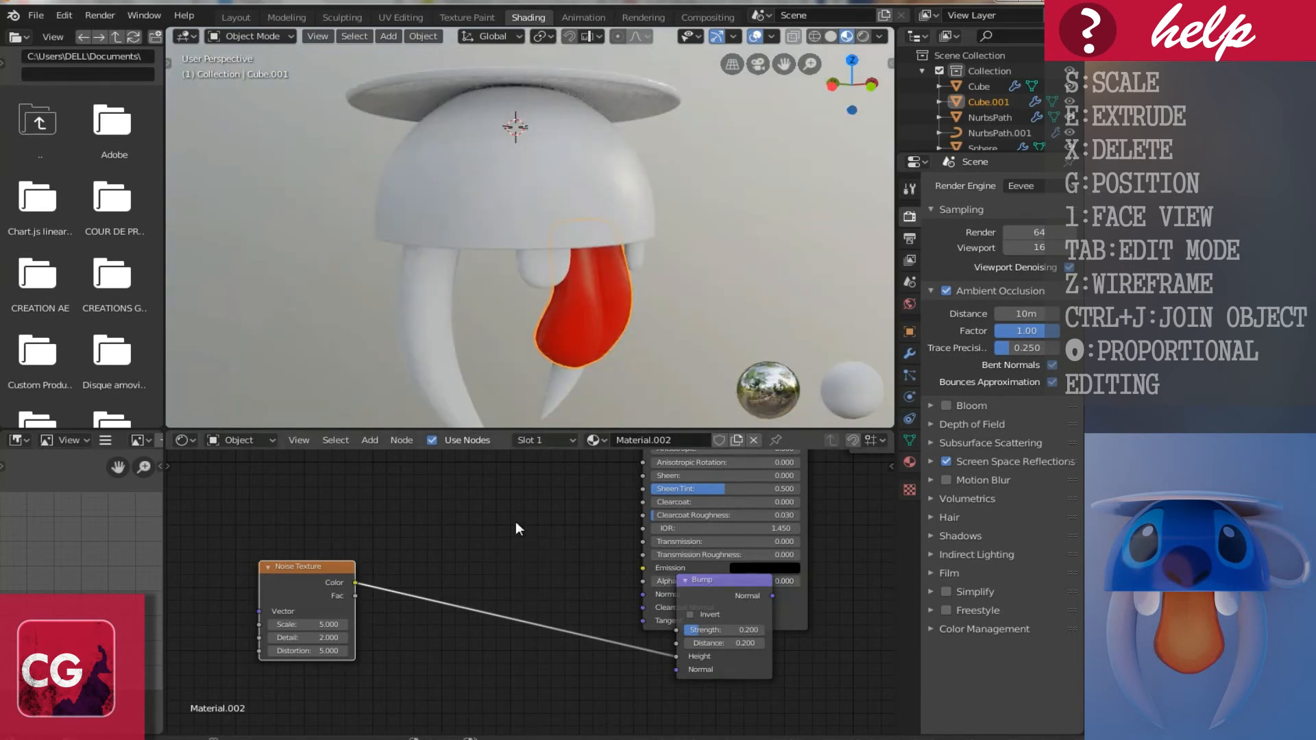
key(ctrl+z)
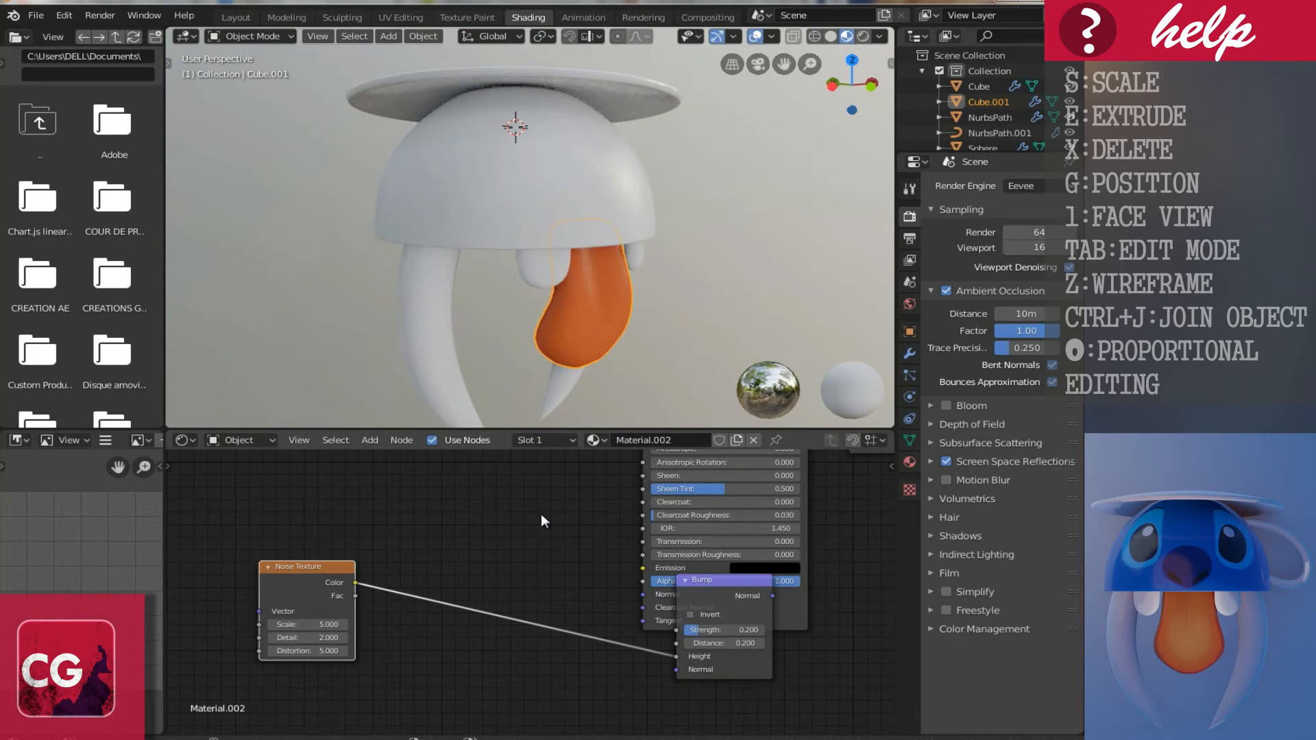
Step: Place the Bump node between the Noise Texture and Principled BSDF, link its Normal output to the shader's Normal input, and inspect the tongue
click(455, 582)
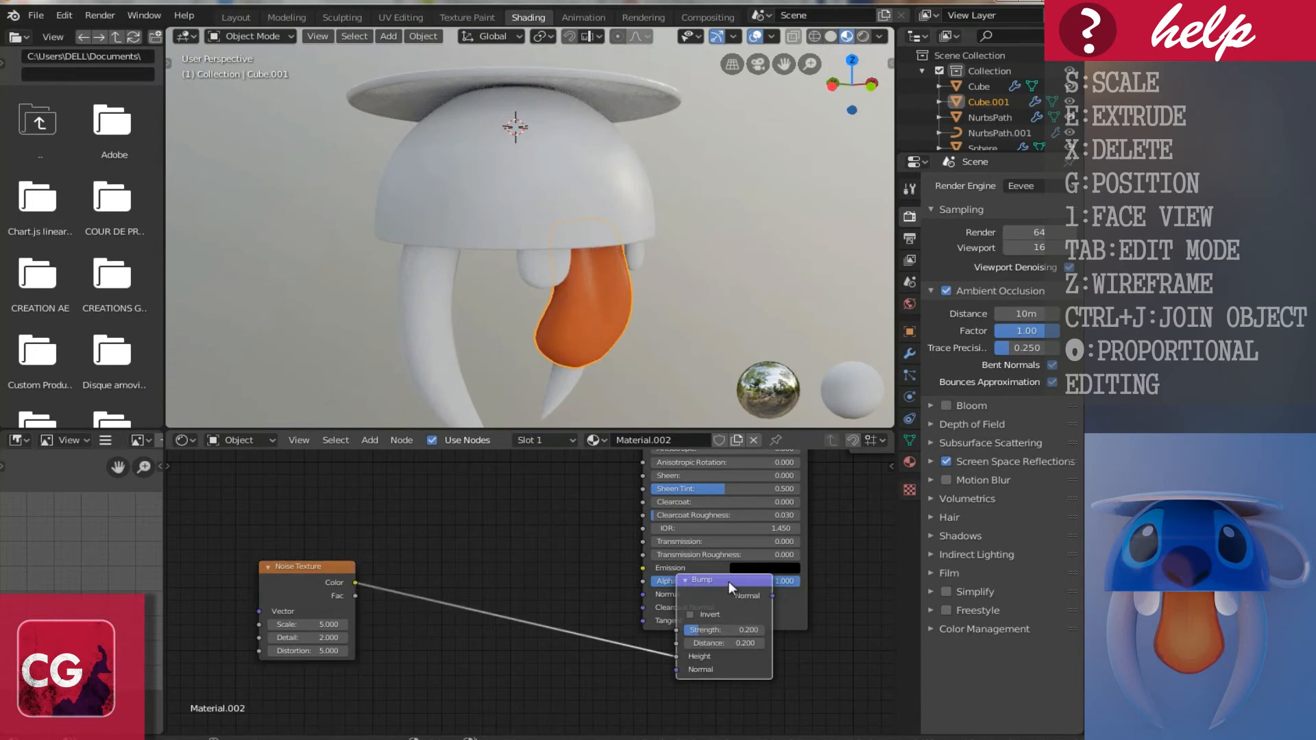
mouse_move(729, 582)
mouse_down()
mouse_move(497, 581)
mouse_move(669, 595)
mouse_up()
scroll(542, 596, up, 1)
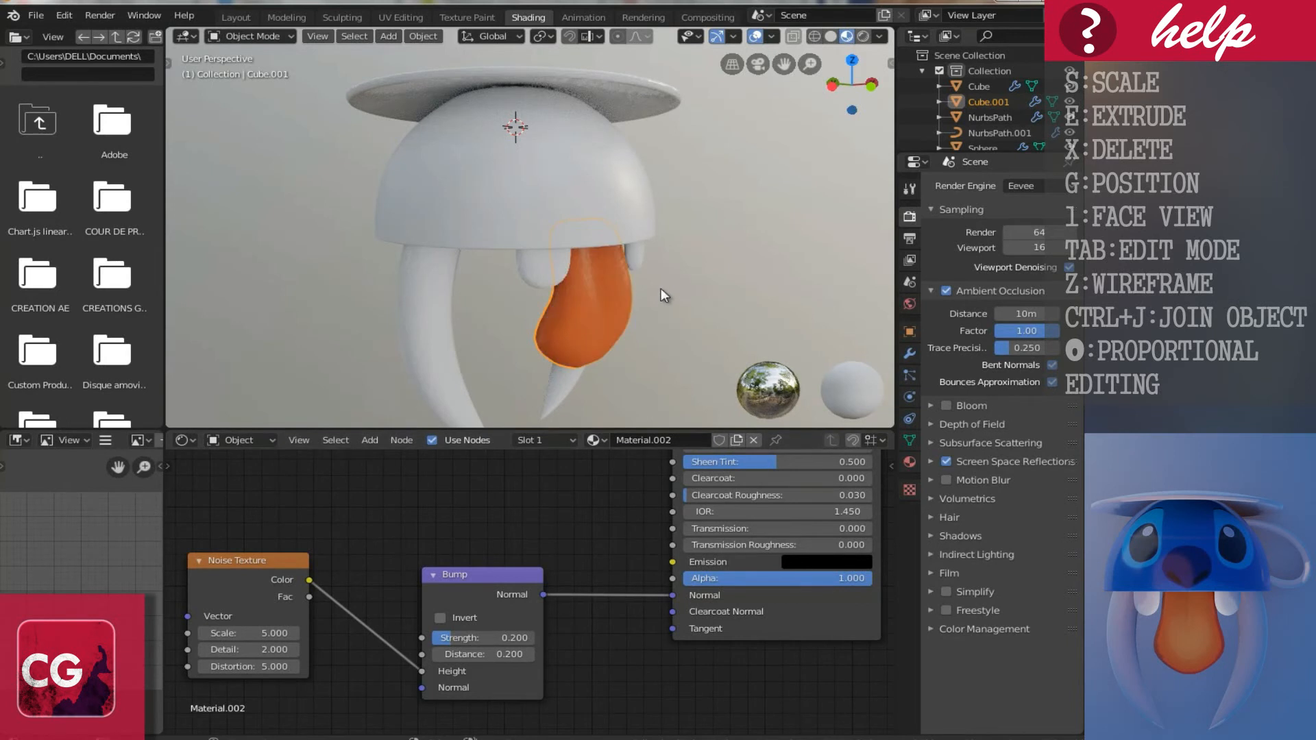
middle_drag(611, 287, 540, 272)
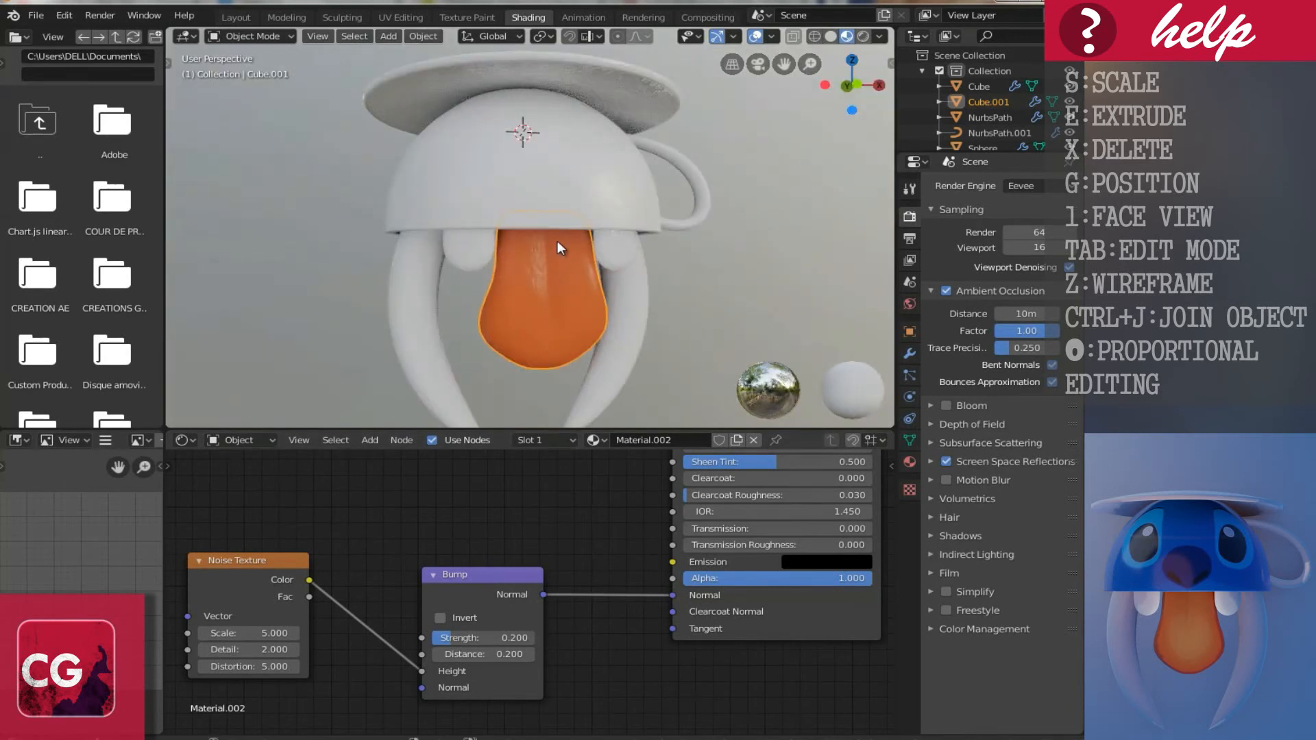
middle_drag(557, 240, 566, 221)
scroll(582, 290, up, 3)
middle_drag(581, 289, 676, 251)
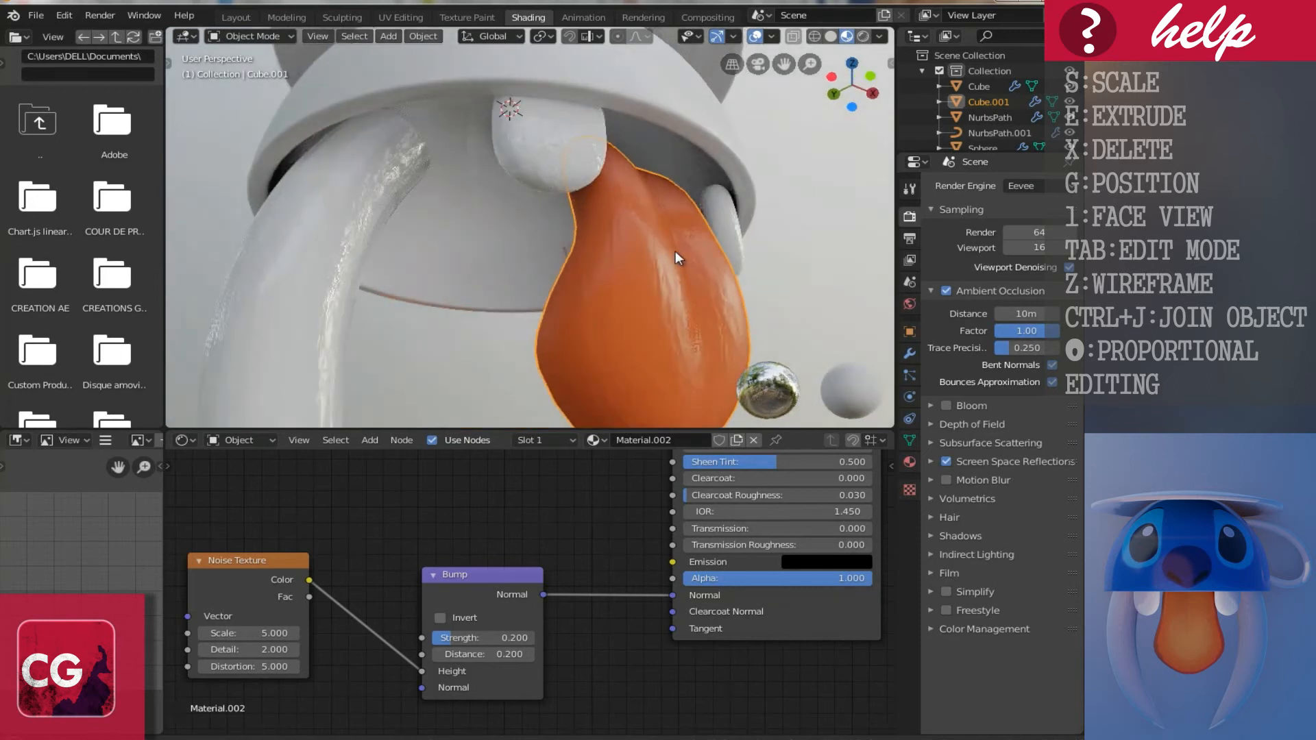
Step: Lower the tongue material's Principled BSDF roughness to 0.191 and check the highlights from several angles
middle_drag(458, 672, 639, 298)
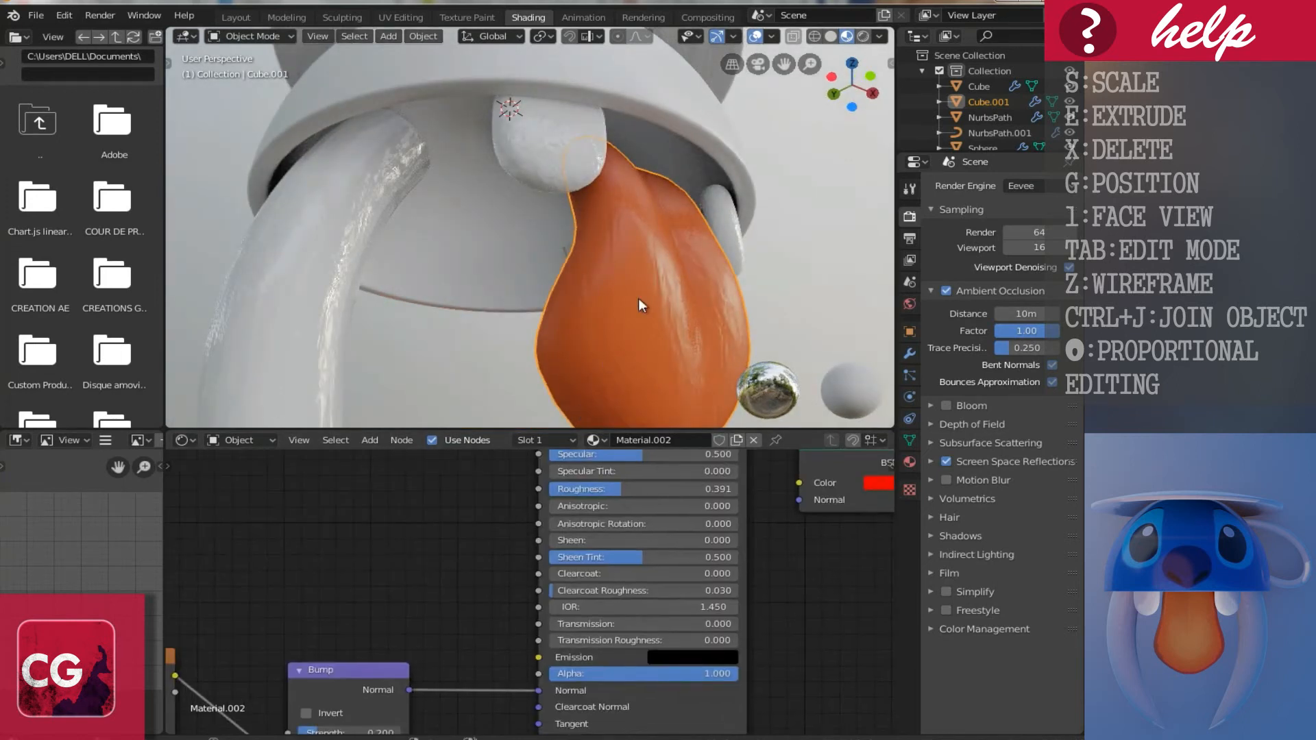
mouse_move(622, 516)
middle_down()
mouse_move(605, 564)
mouse_move(603, 522)
middle_up()
drag(603, 521, 560, 529)
scroll(576, 472, down, 1)
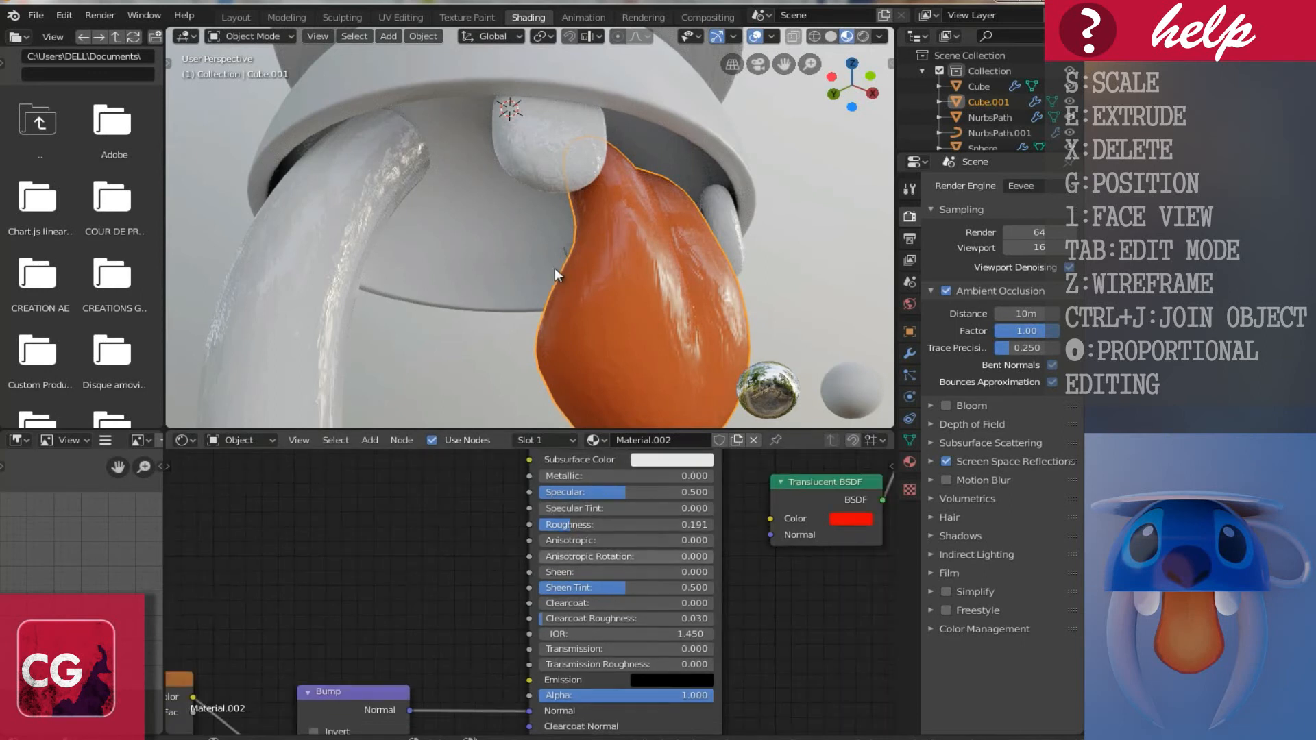
scroll(554, 268, down, 3)
middle_drag(687, 238, 599, 325)
shift+scroll(556, 246, up, 3)
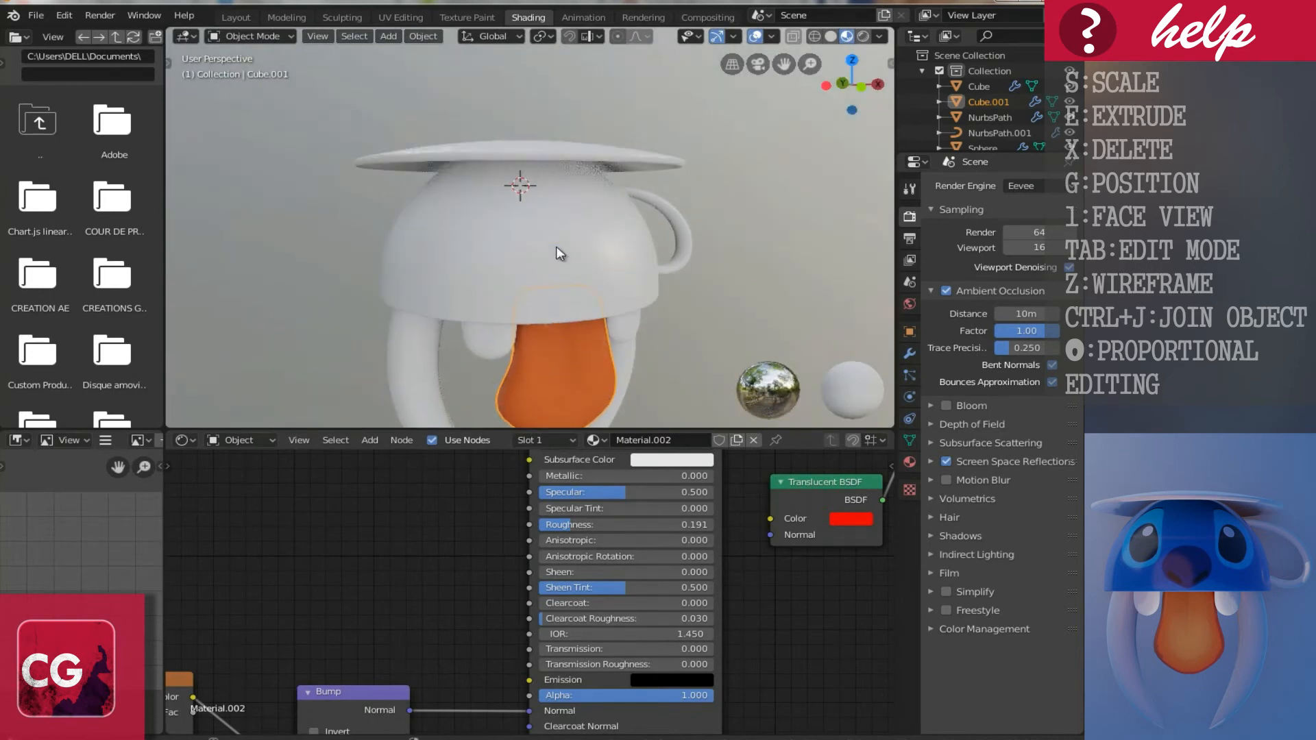
middle_drag(554, 274, 508, 264)
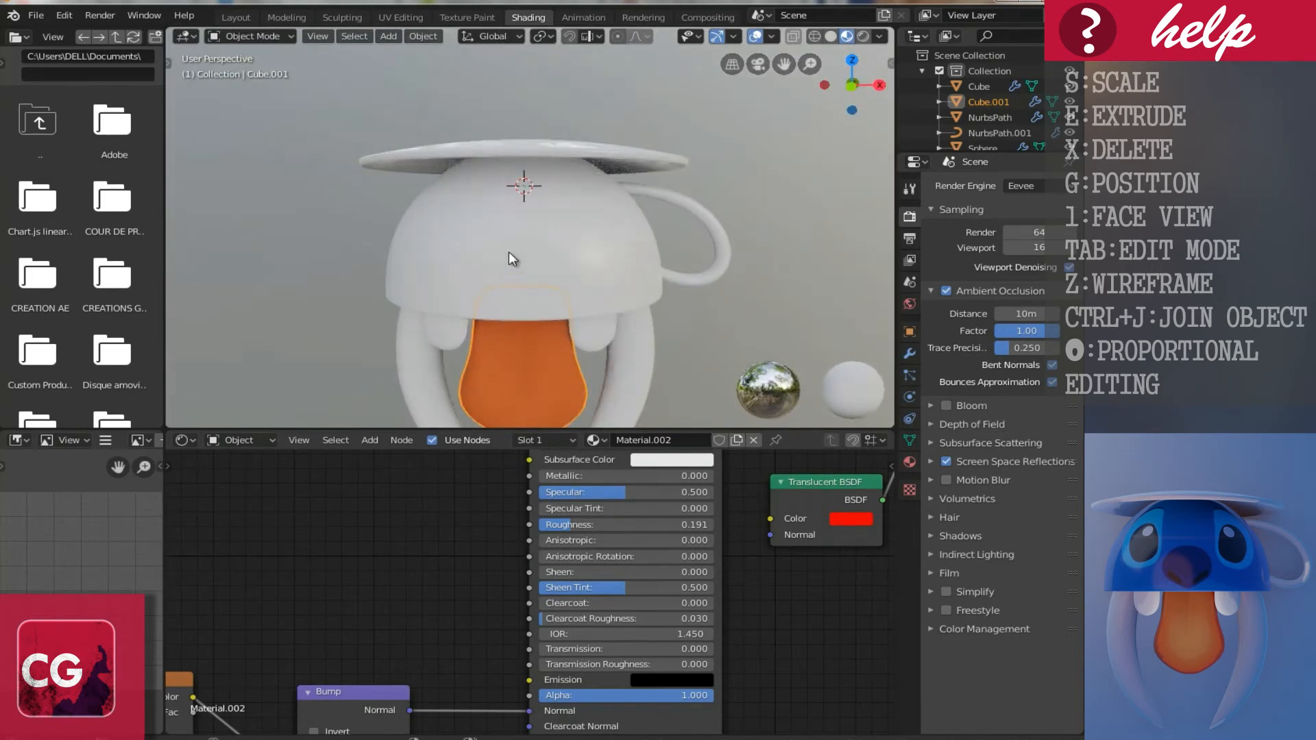
Step: Create a new material for the cup body
click(508, 252)
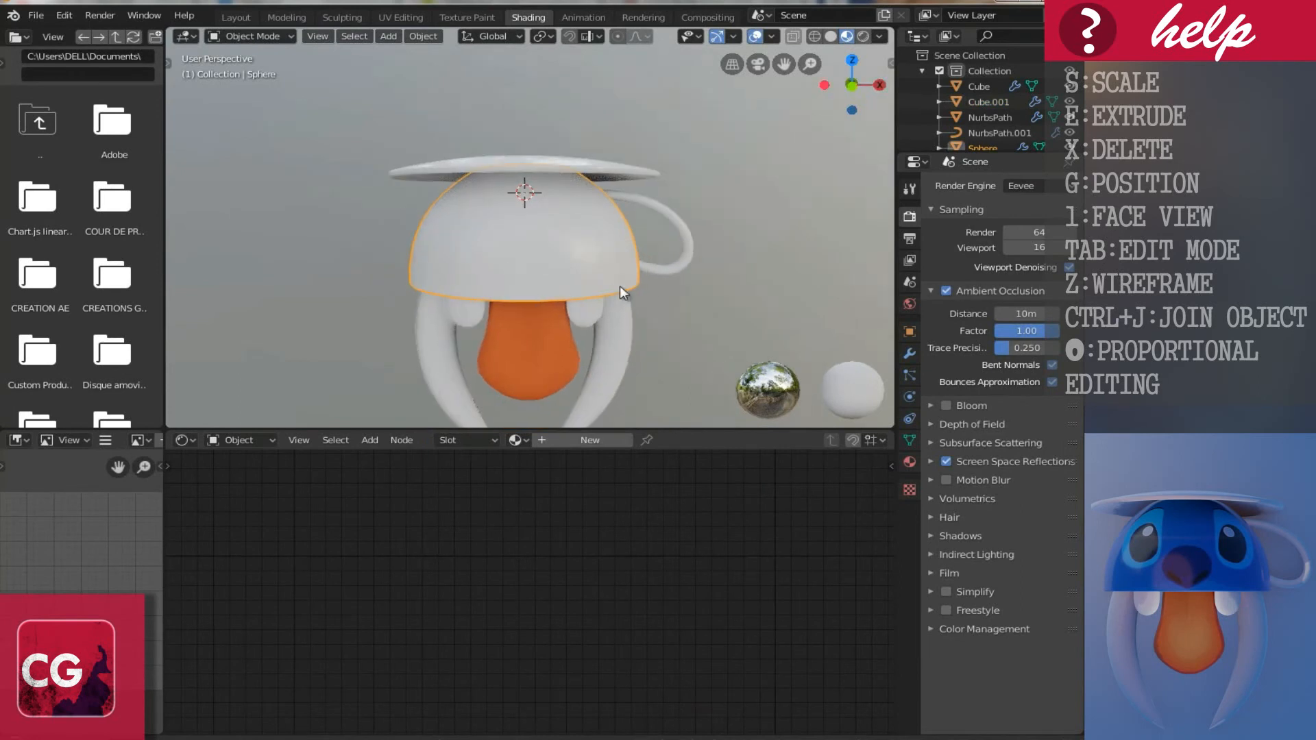
middle_drag(620, 286, 557, 439)
click(567, 440)
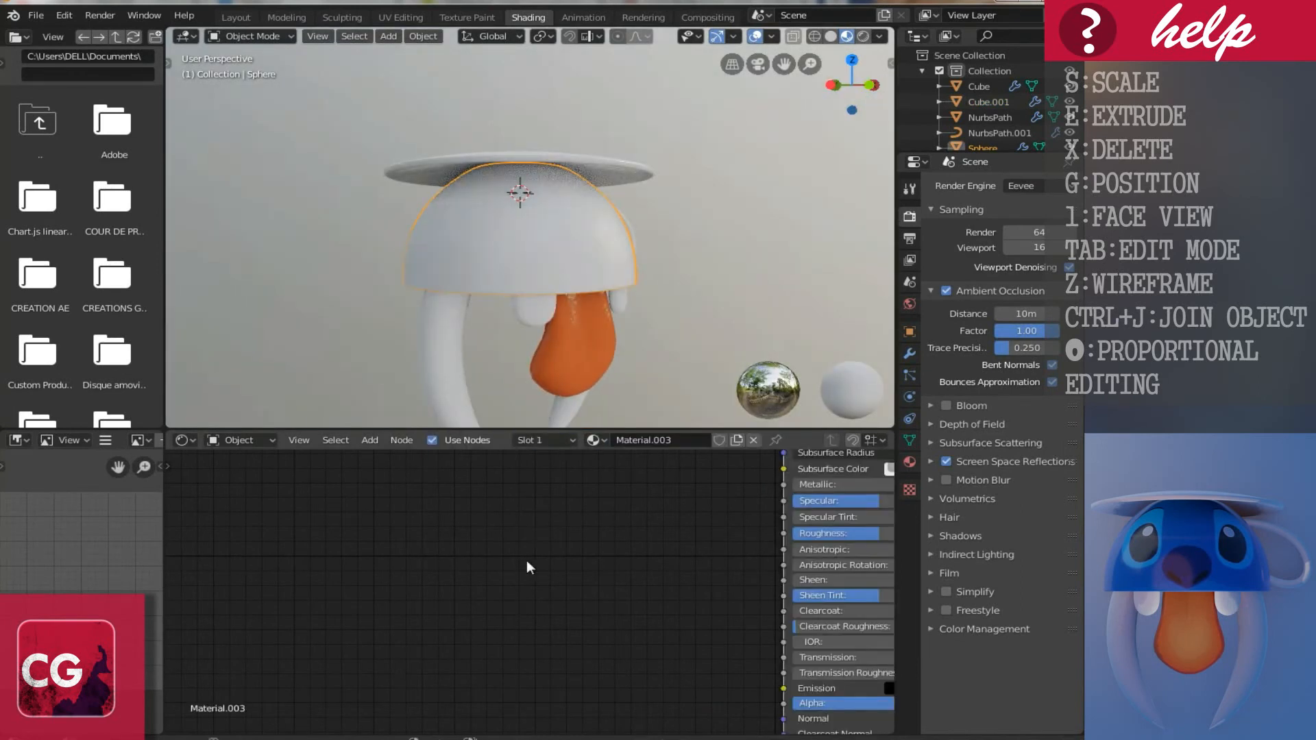
middle_drag(543, 571, 476, 612)
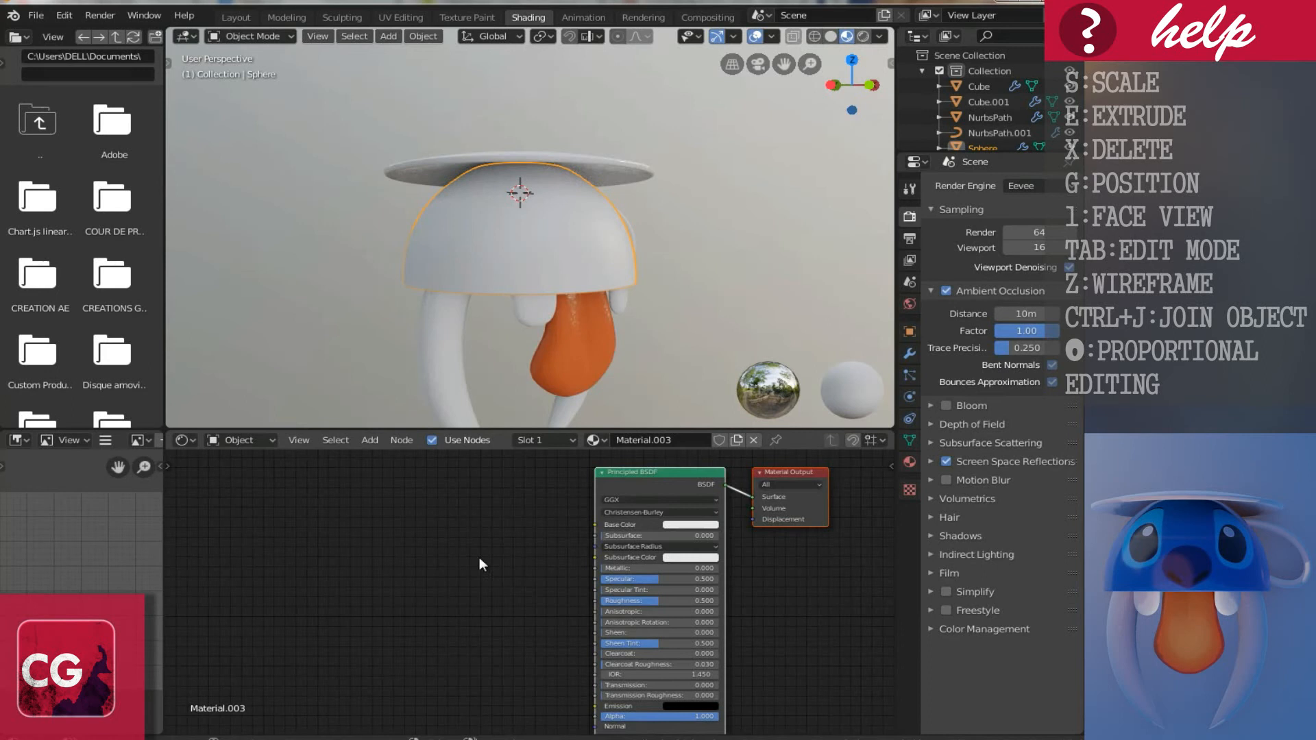
Step: Add an Image Texture node to the cup body's material and connect its Color output to the Principled BSDF's Base Color
click(370, 440)
mouse_move(385, 527)
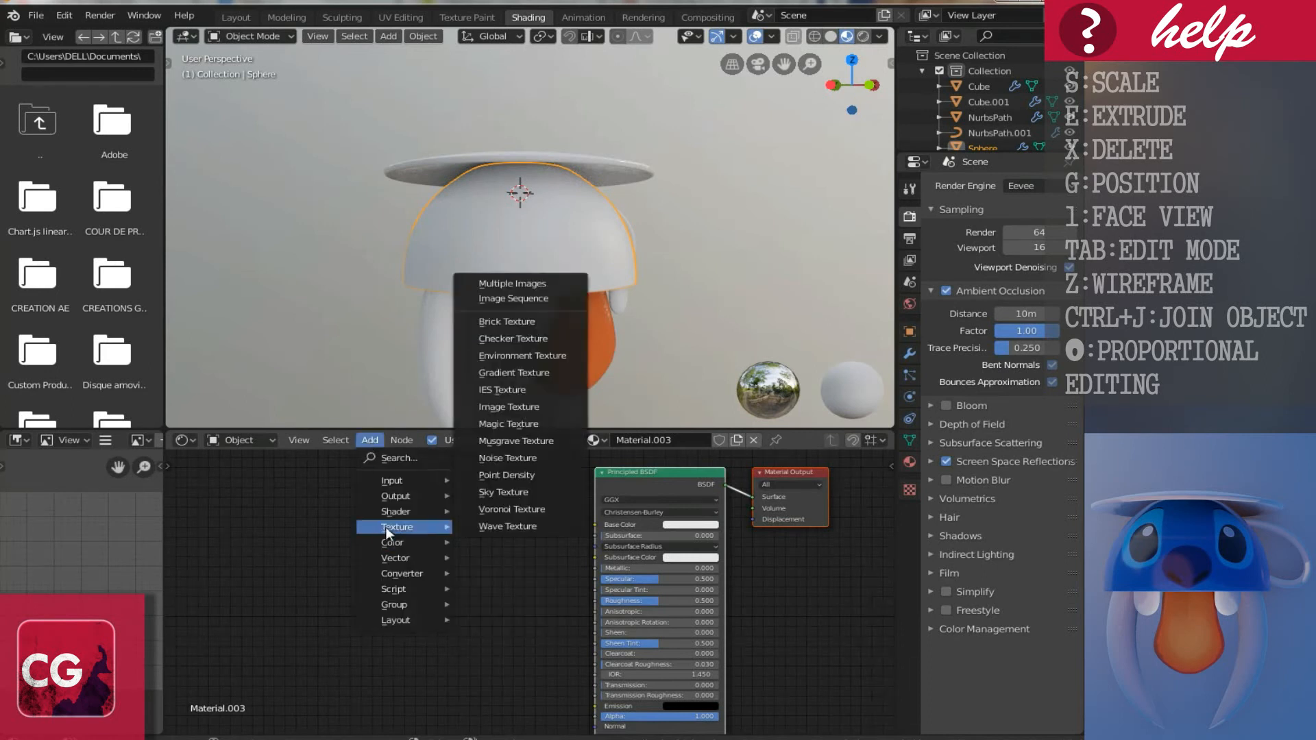
click(494, 408)
click(374, 582)
scroll(373, 577, up, 2)
drag(420, 552, 619, 500)
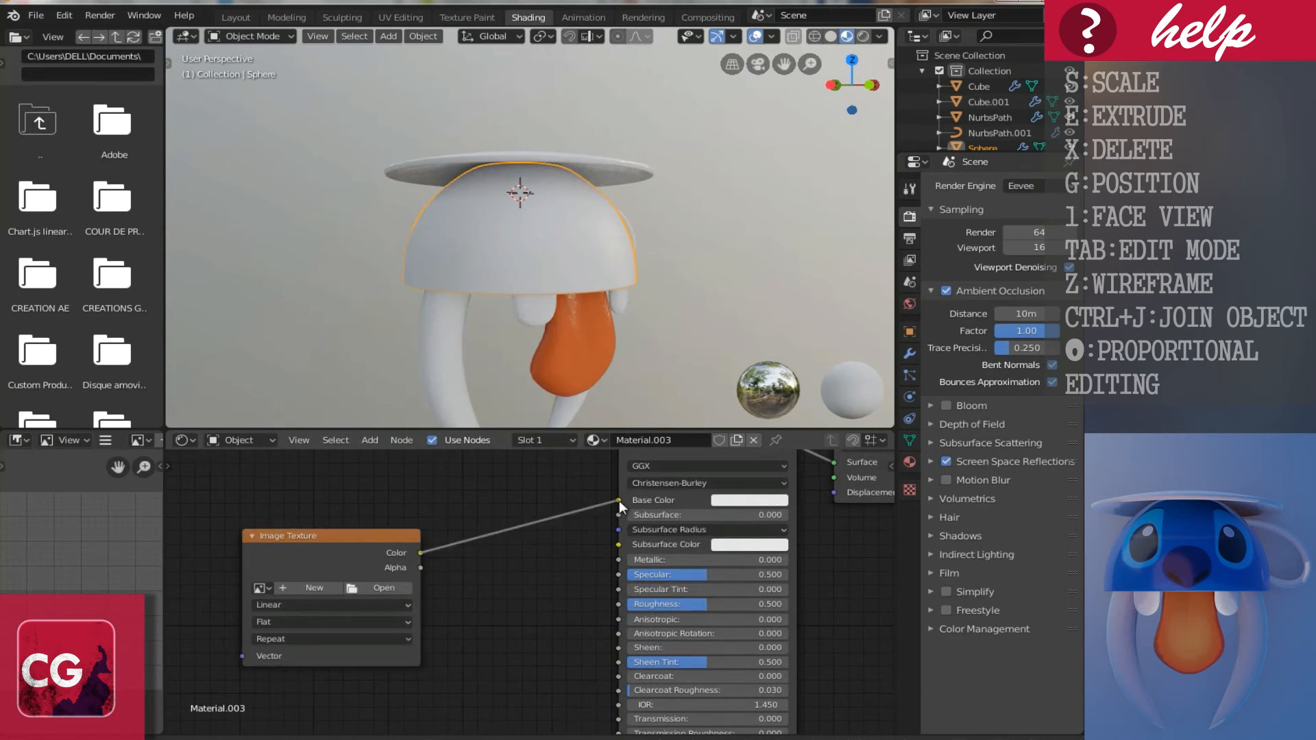
Step: Add a Texture Coordinate node and a Mapping node ahead of the Image Texture node
scroll(487, 594, down, 3)
middle_drag(487, 594, 770, 567)
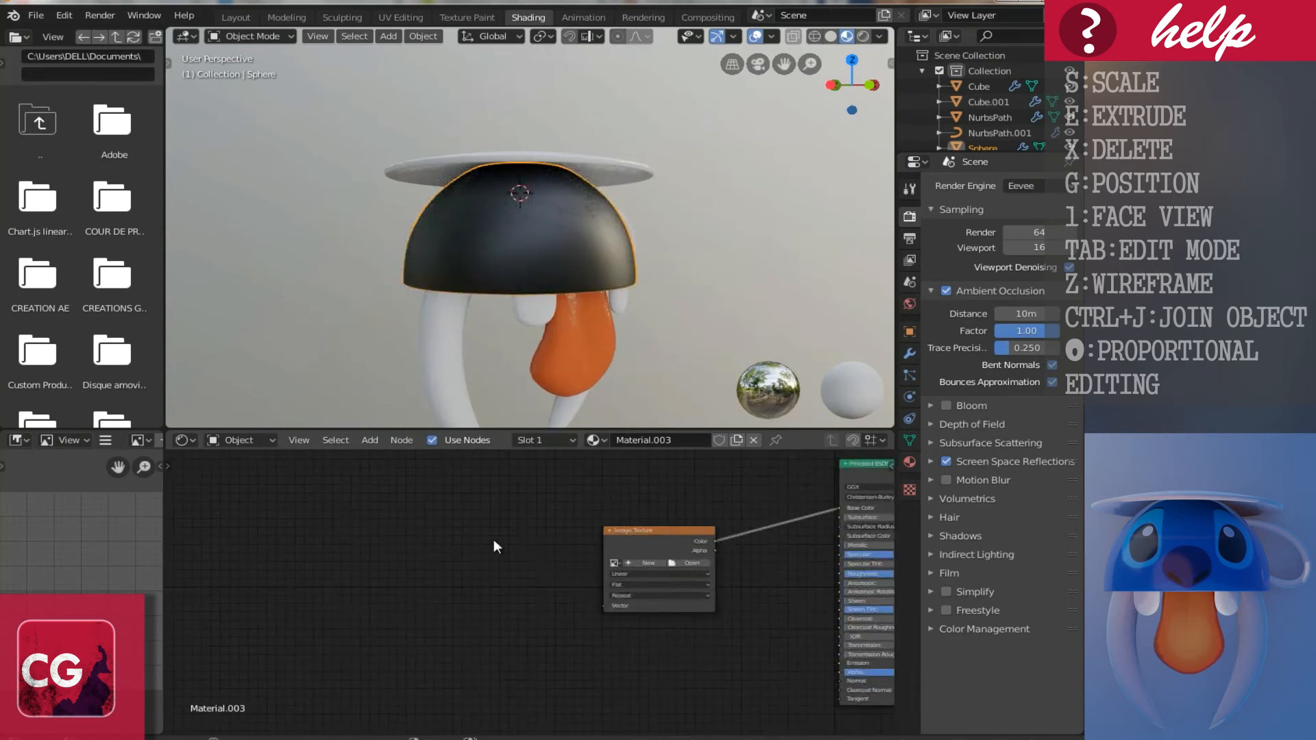
click(370, 442)
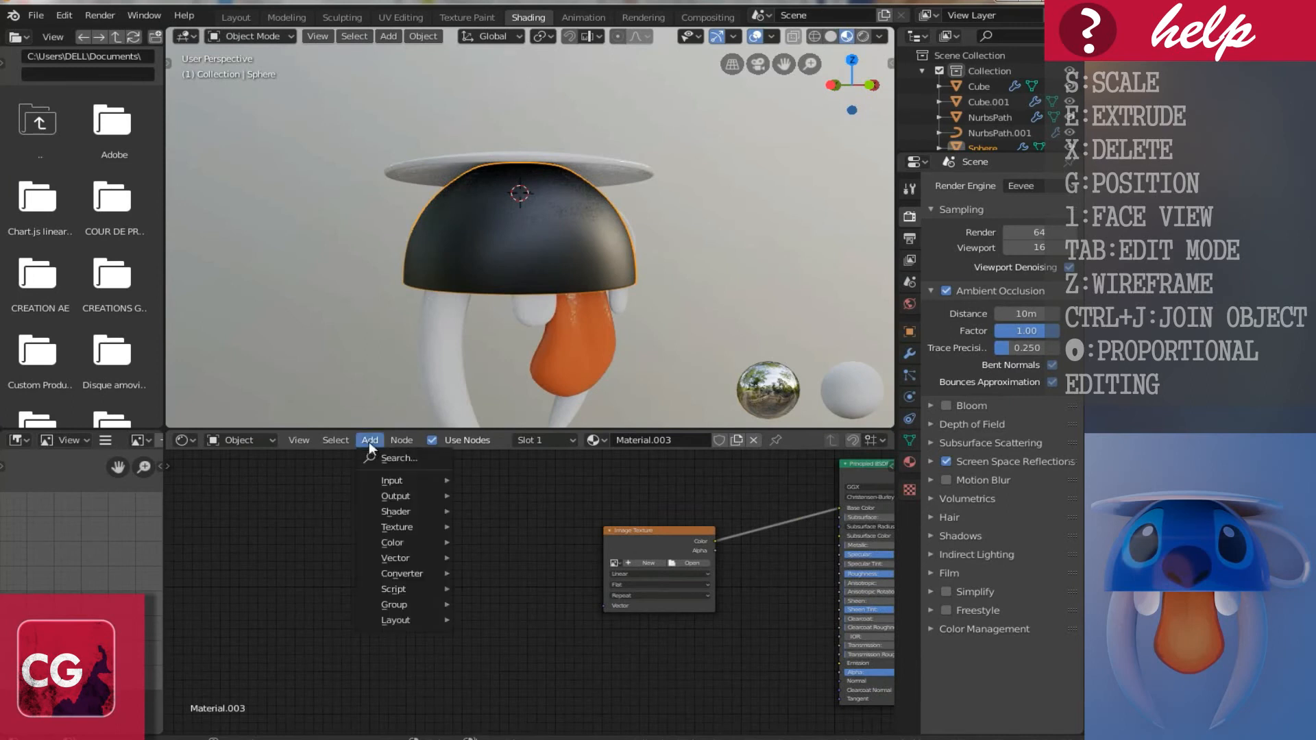
mouse_move(394, 484)
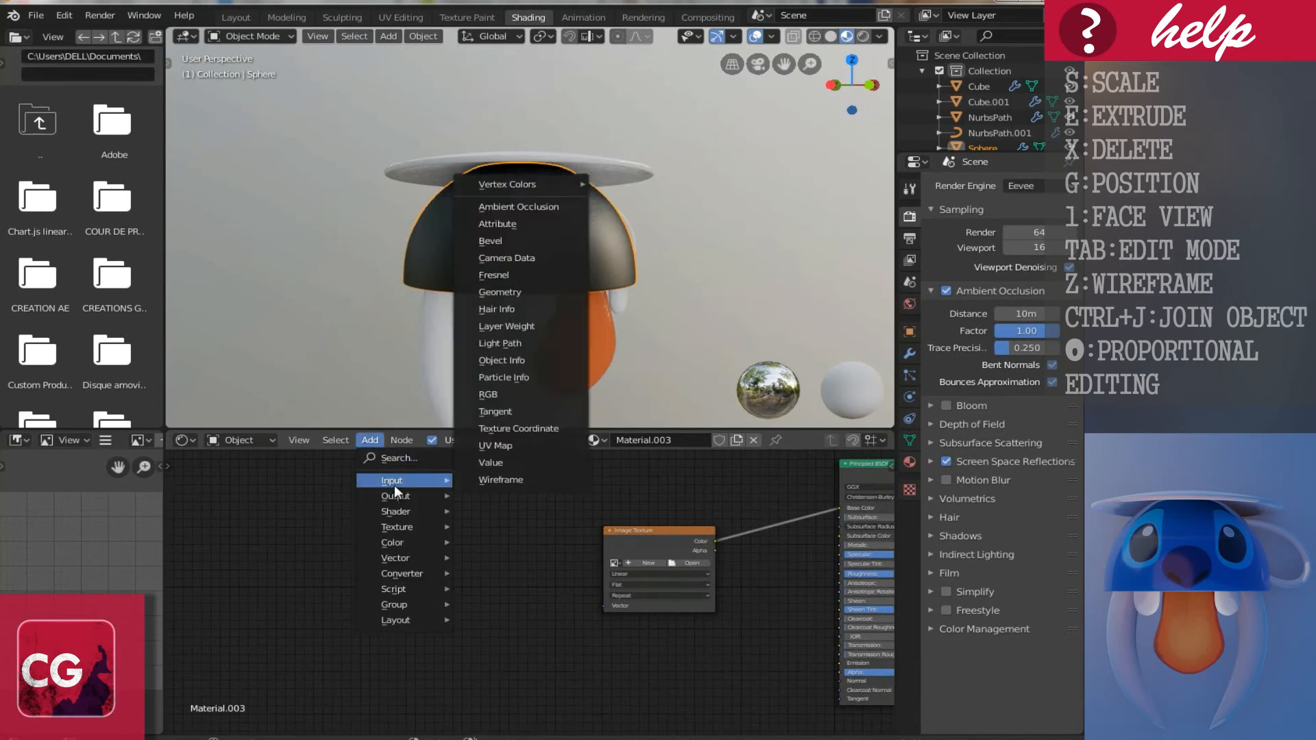
click(520, 426)
click(237, 510)
click(371, 440)
mouse_move(401, 558)
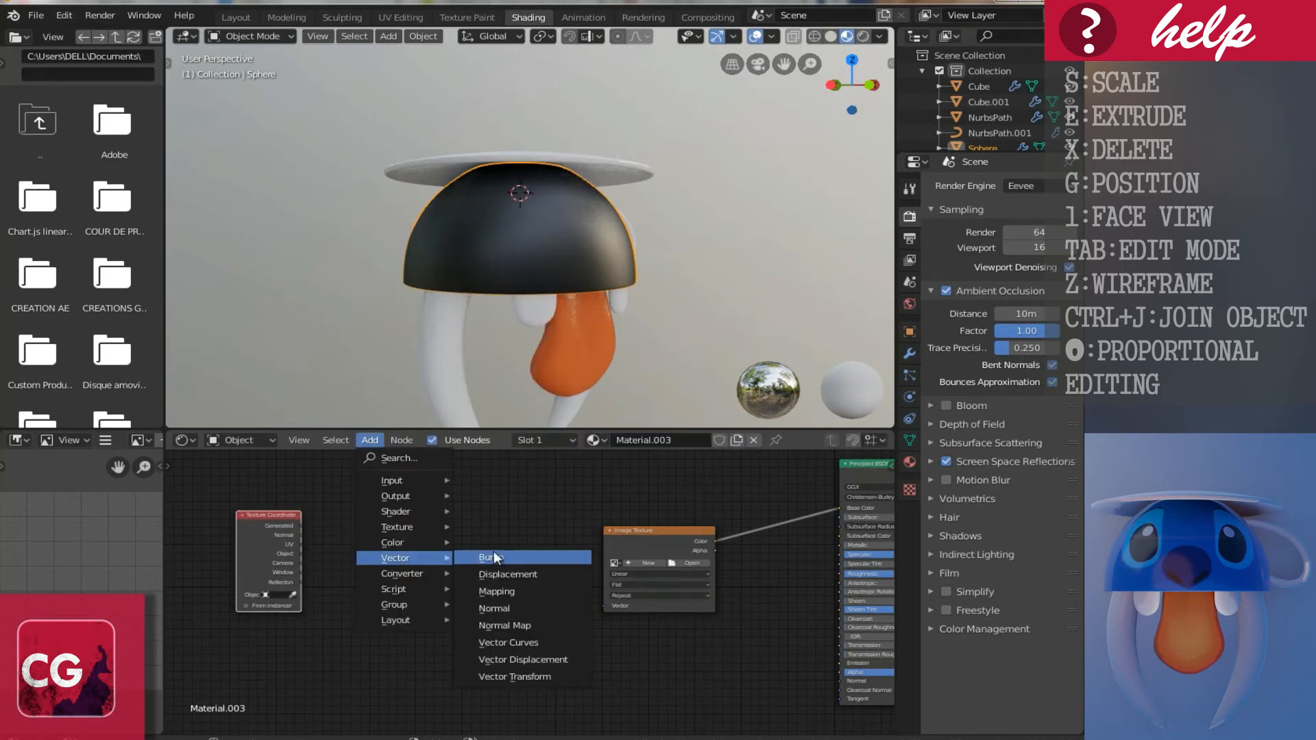
click(503, 591)
click(384, 537)
Step: Link the Texture Coordinate's UV output to the Mapping node's Vector input, and the Mapping node's Vector output to the Image Texture
scroll(380, 562, up, 4)
middle_drag(381, 562, 441, 560)
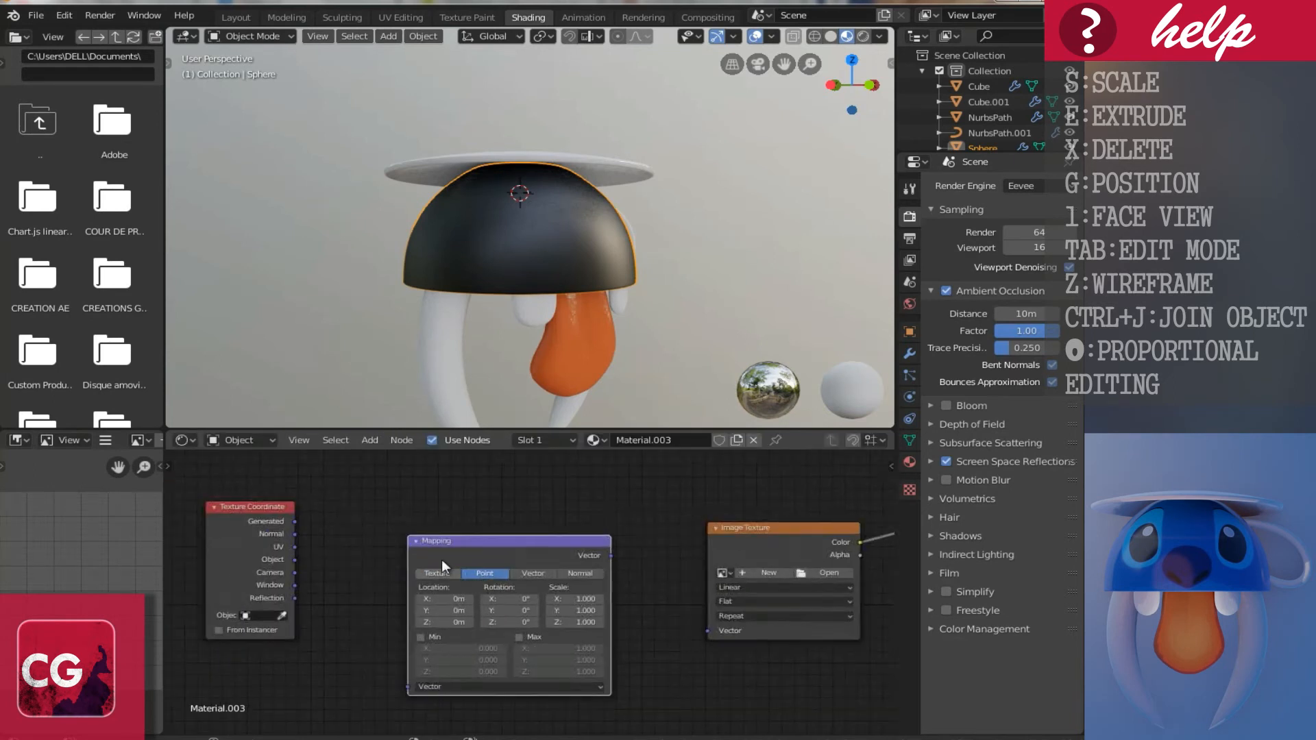
drag(294, 546, 408, 686)
middle_drag(625, 571, 562, 584)
drag(552, 571, 590, 605)
drag(637, 643, 652, 648)
drag(548, 568, 645, 644)
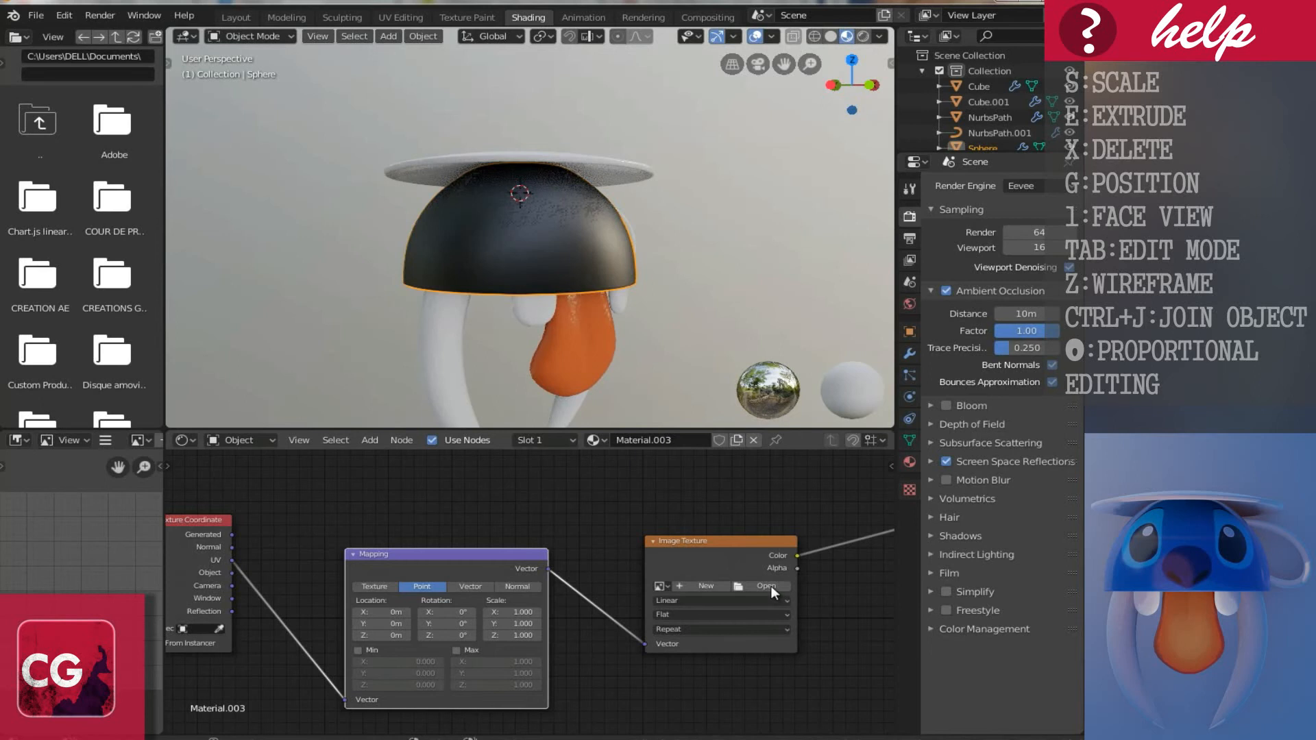
Step: Load stitch.jpg from the Desktop folder into the Image Texture node and check the cup body's front
click(766, 586)
click(49, 117)
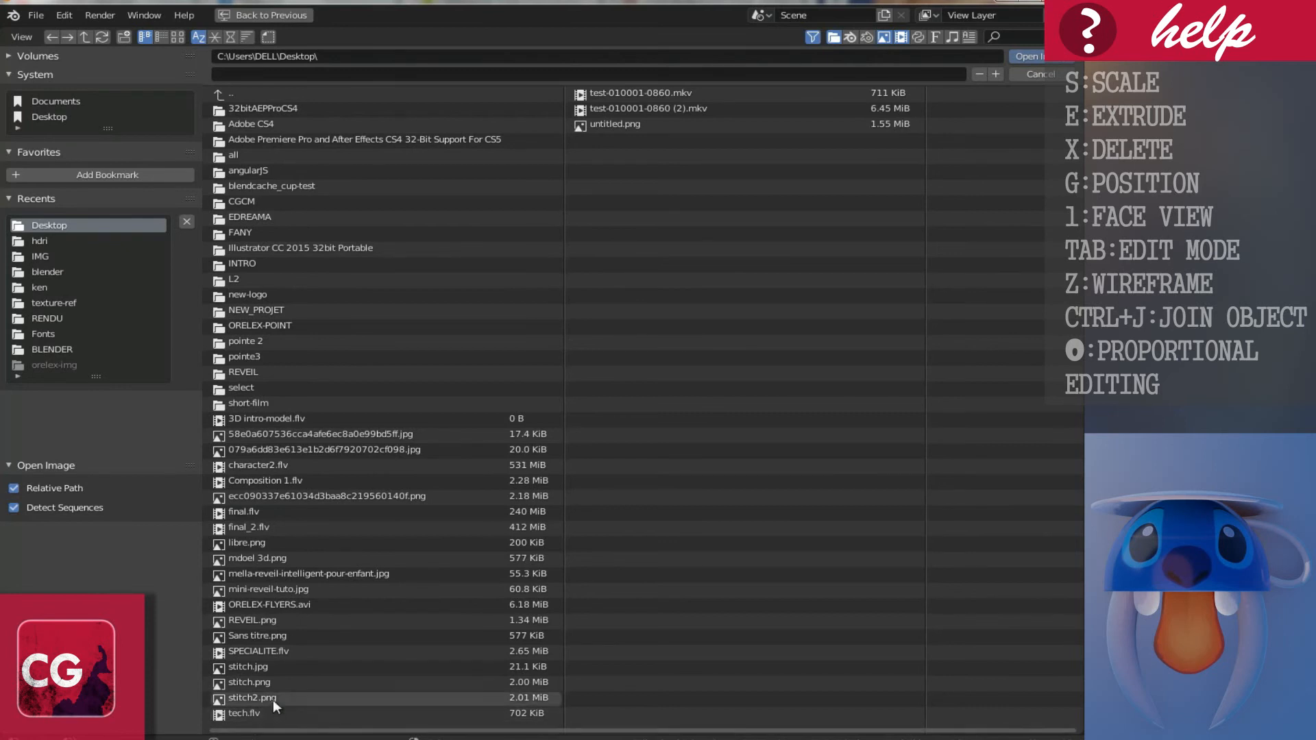
double_click(261, 665)
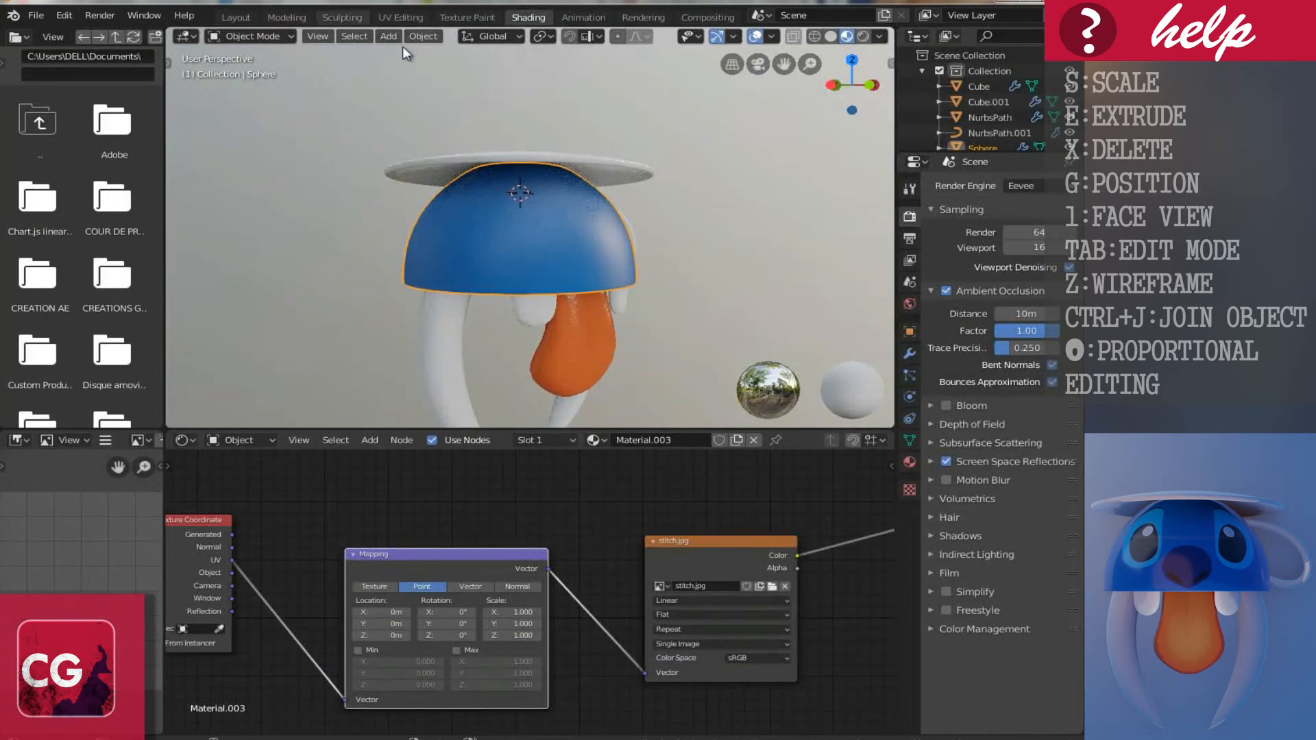
middle_drag(558, 294, 447, 290)
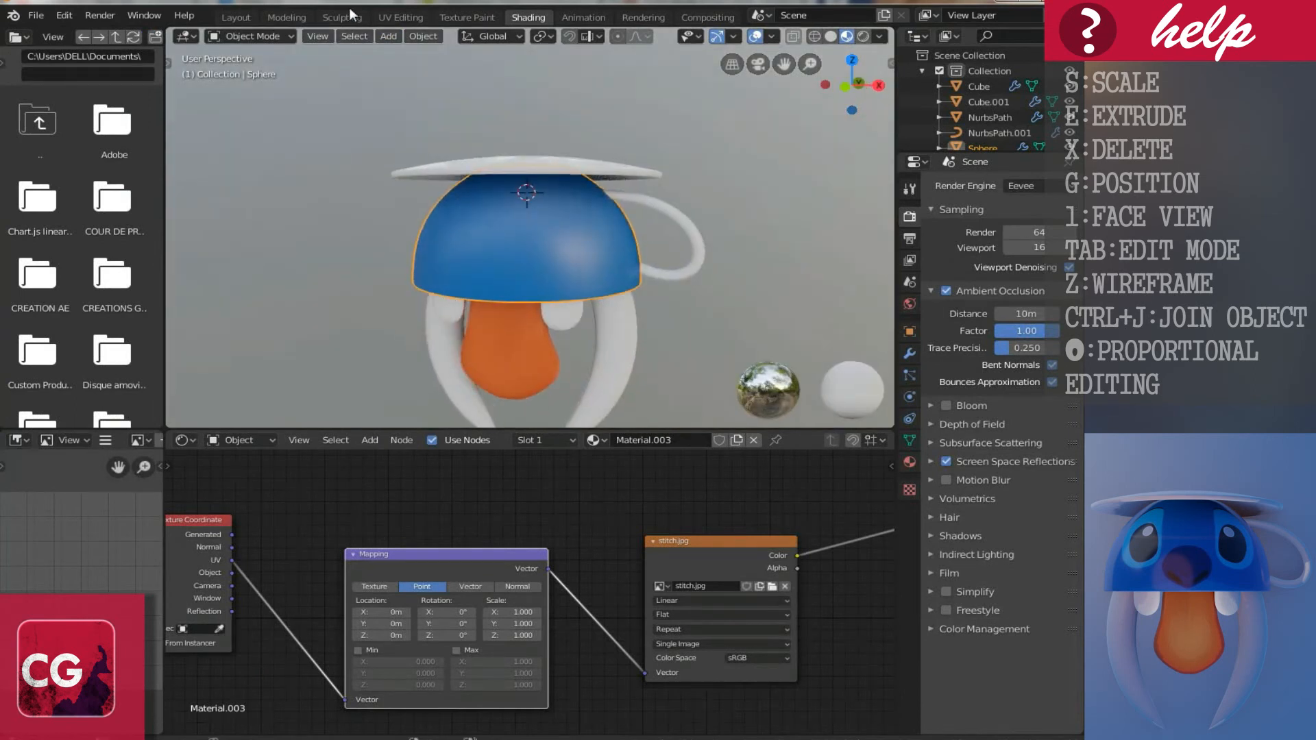
Step: Switch to the UV Editing workspace and unwrap the cup body again over the Stitch image
click(401, 17)
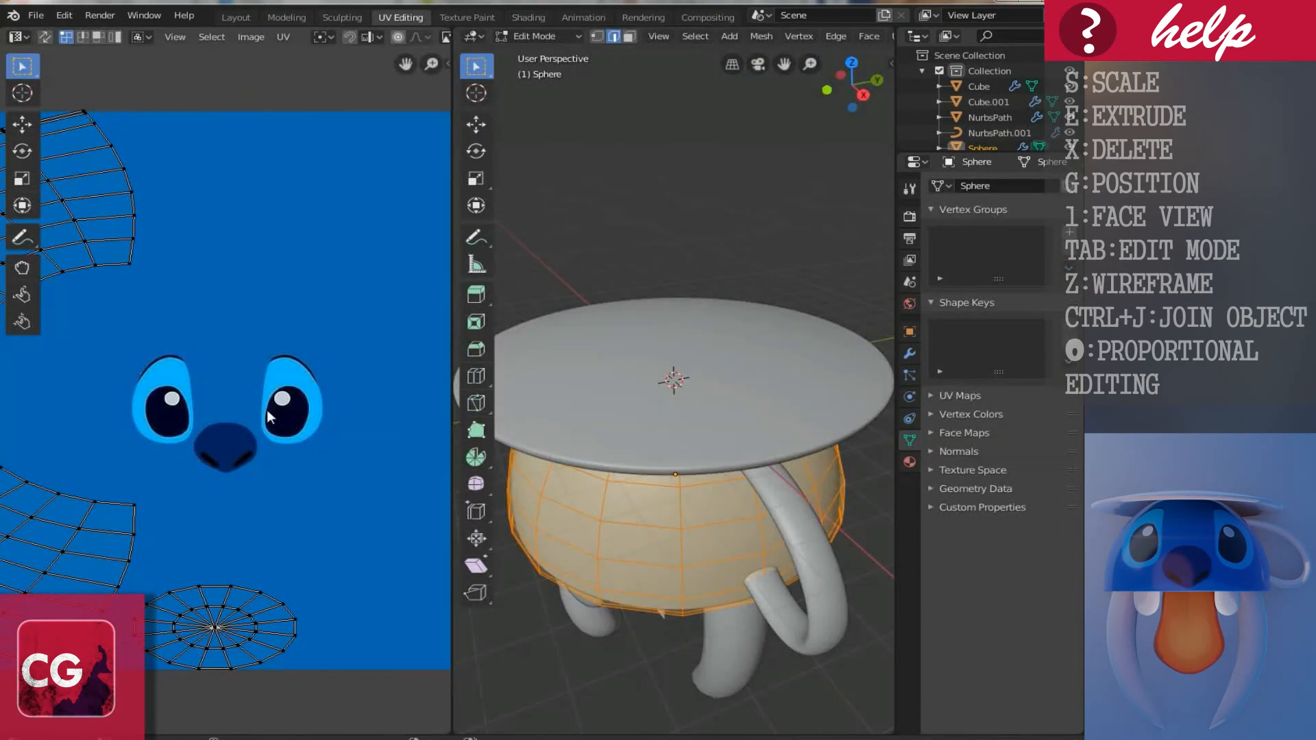
scroll(170, 438, down, 3)
middle_drag(169, 439, 226, 436)
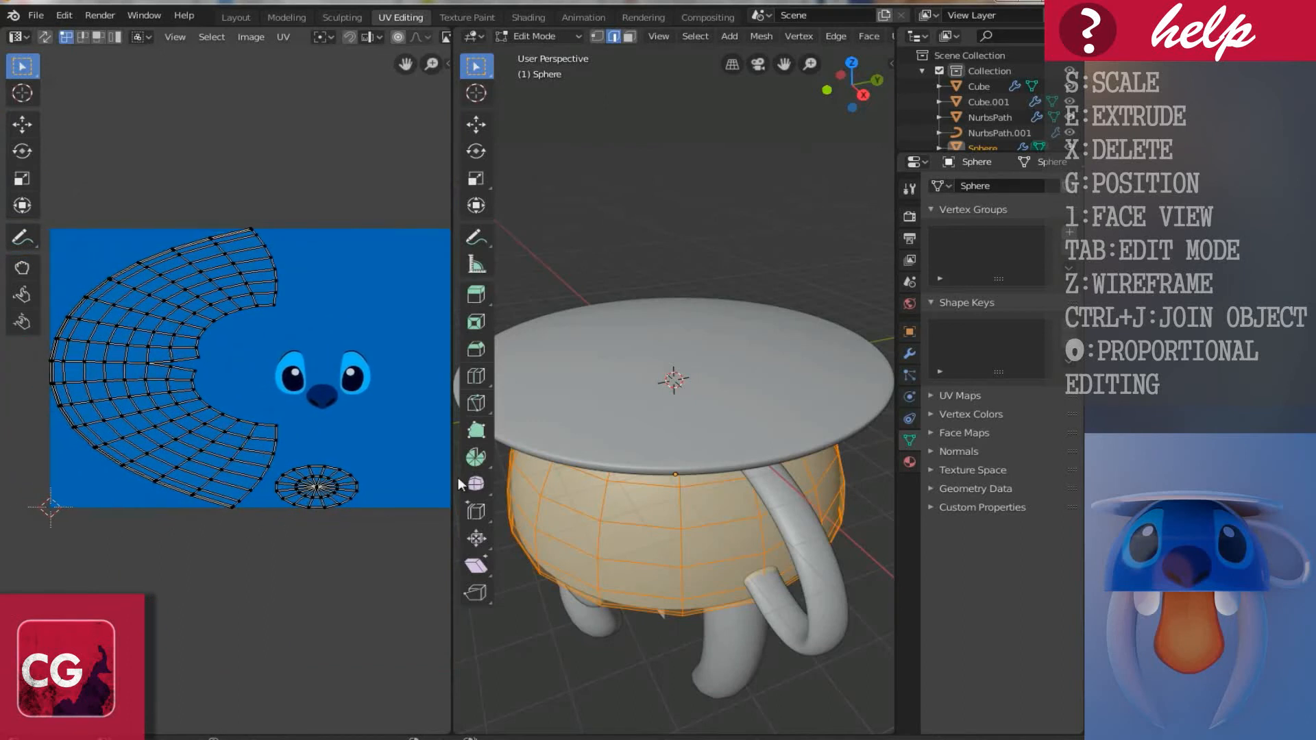
key(u)
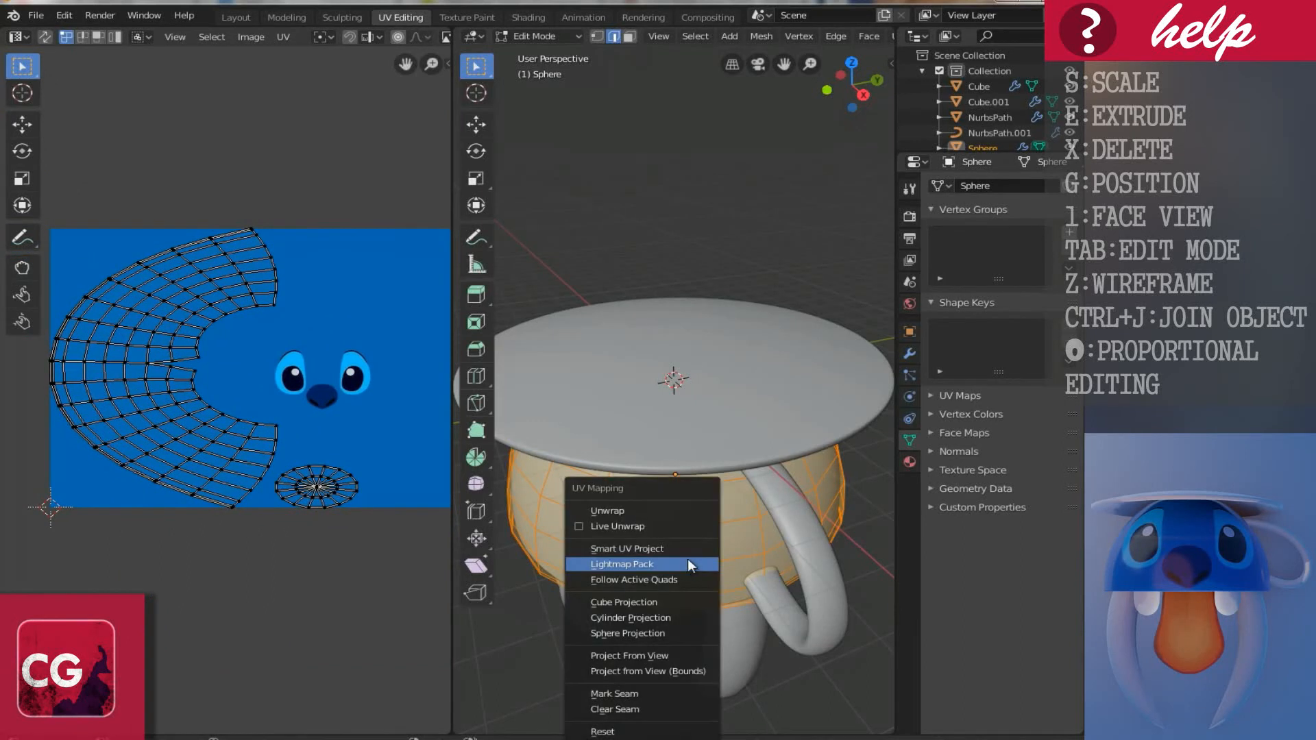
click(689, 509)
Step: Move the large arc-shaped UV island over the Stitch face and rotate it about -85 degrees so its opening faces upward
click(127, 470)
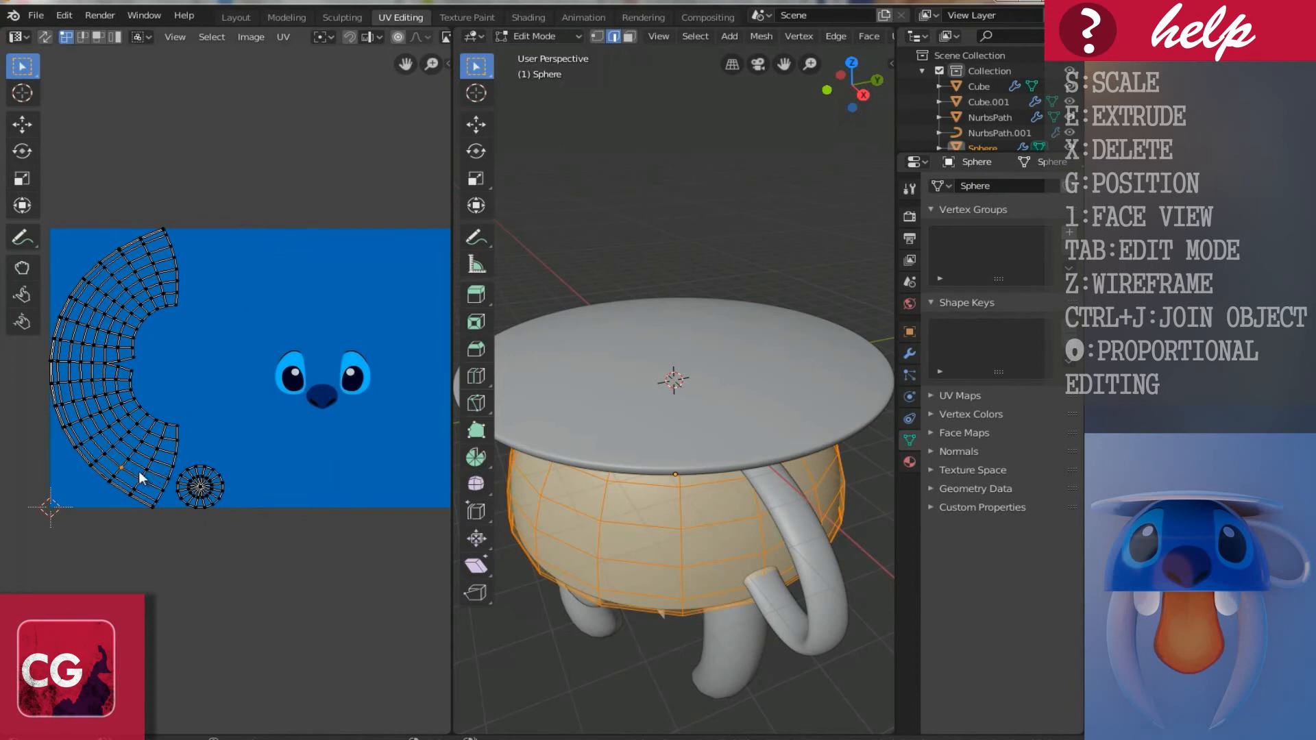
key(l)
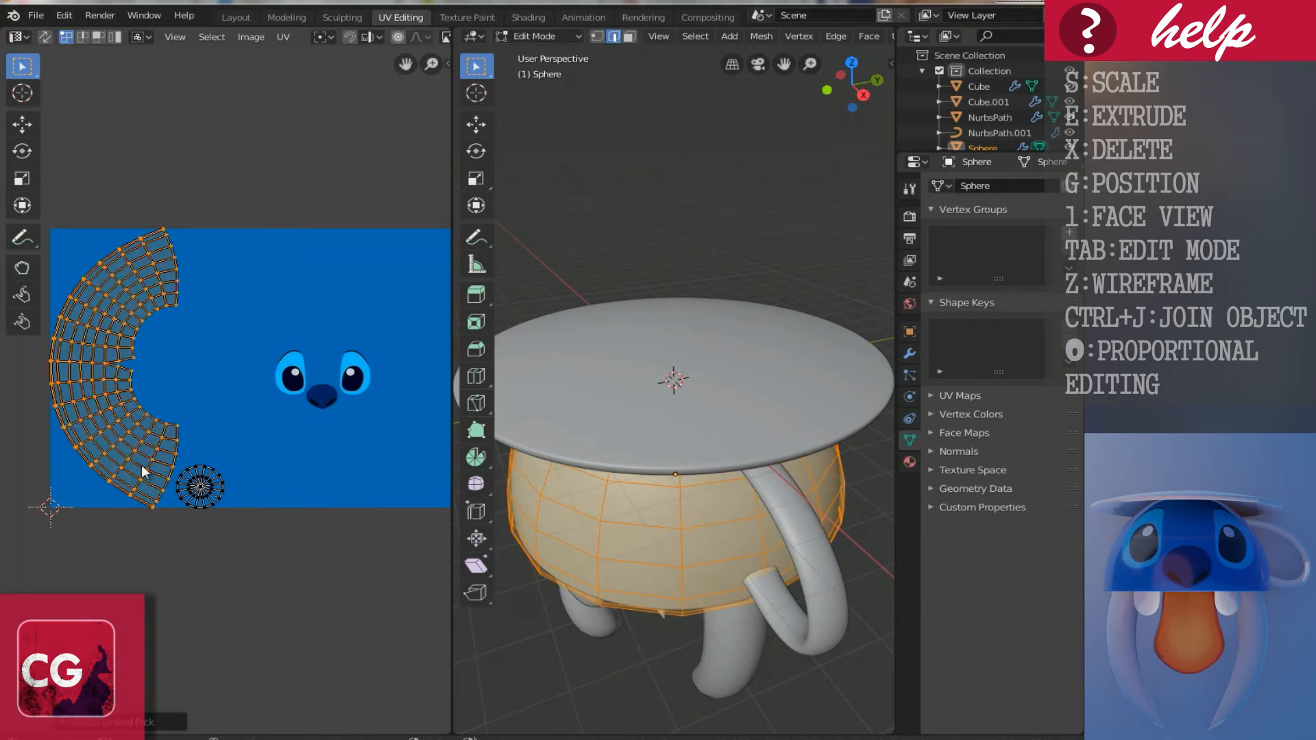
key(g)
click(363, 457)
key(r)
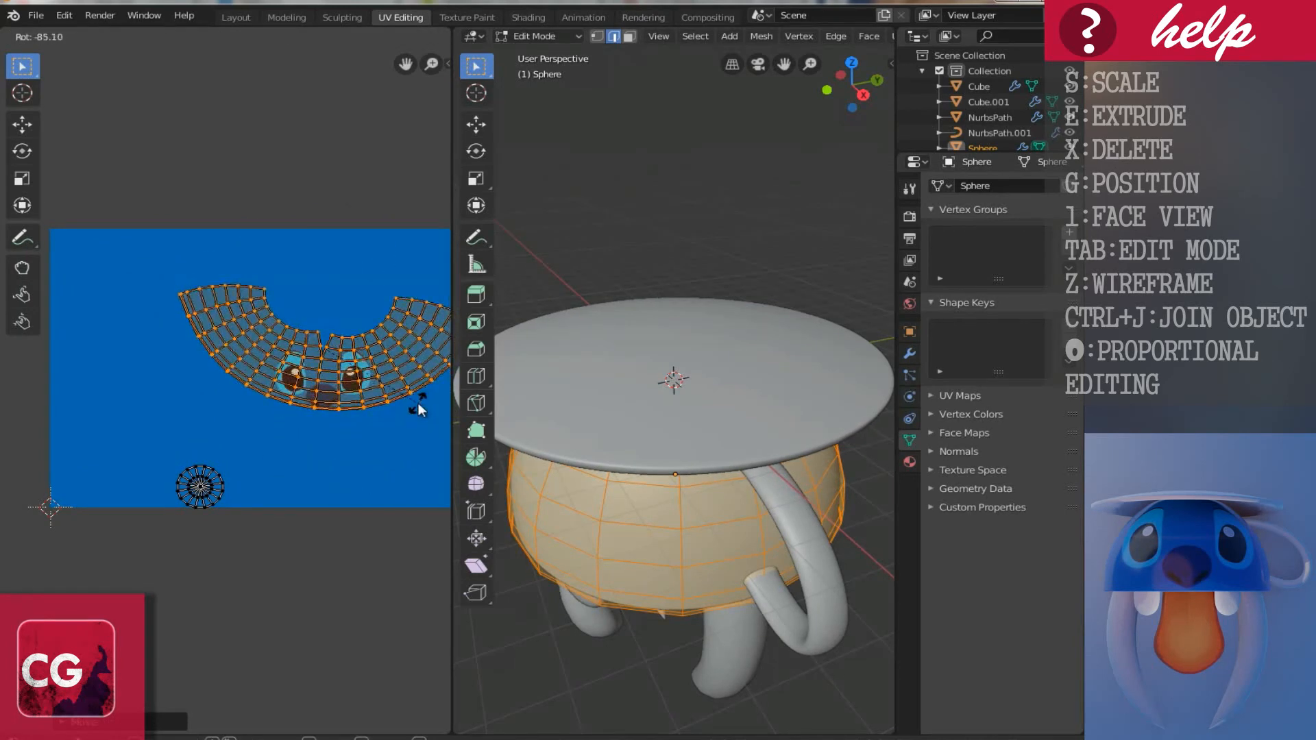
click(418, 403)
Step: Adjust the UV island's position so its notch is centered between the eyes and the whole nose lies inside its lower edge
scroll(373, 438, up, 4)
middle_drag(181, 453, 124, 489)
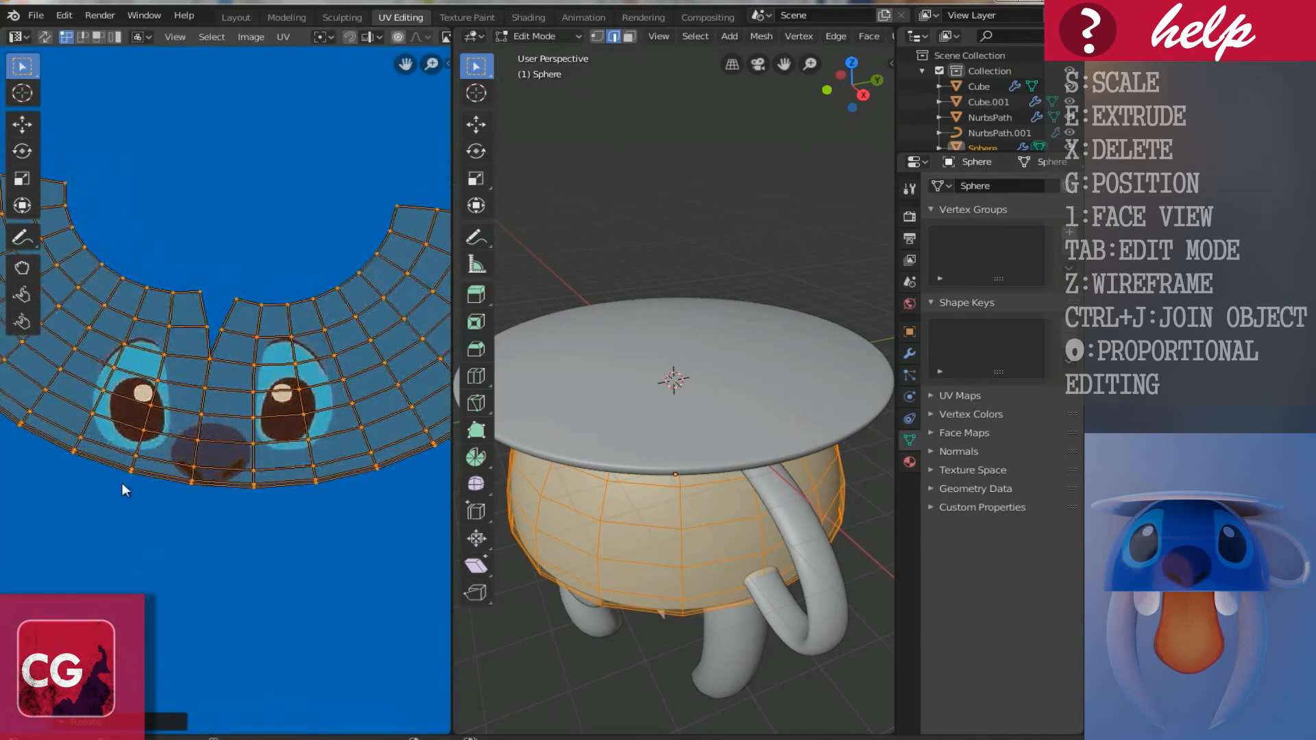
key(g)
click(242, 463)
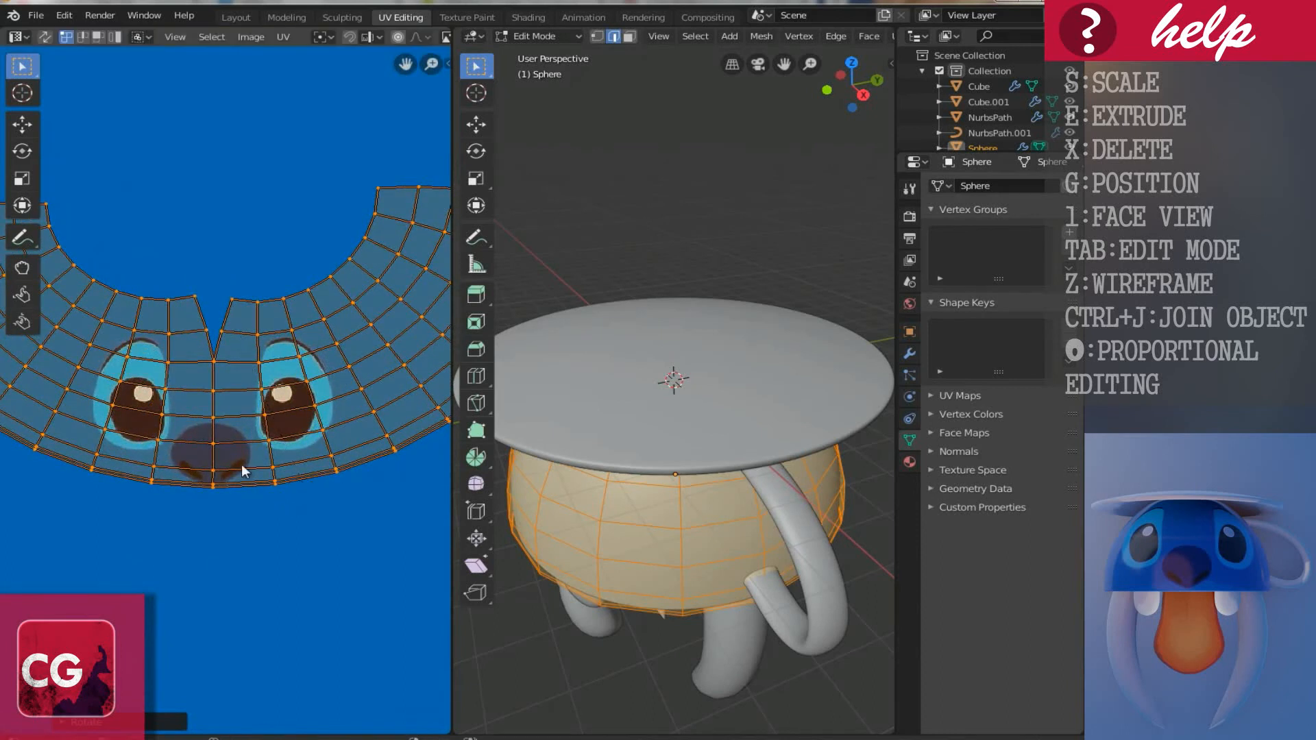
scroll(223, 461, up, 1)
key(g)
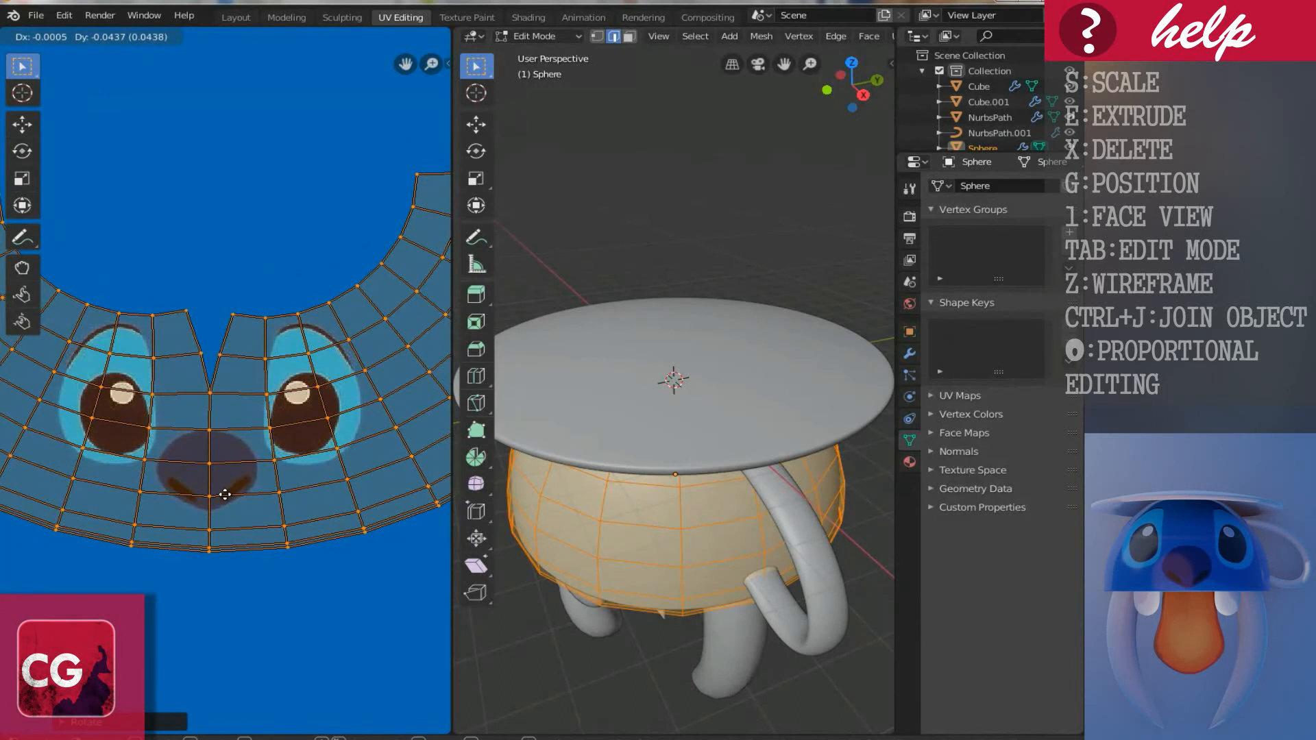
click(225, 494)
Step: Display the cup body's texture in the 3D viewport, check the face placement, and rotate the UV island slightly
middle_drag(665, 422, 658, 380)
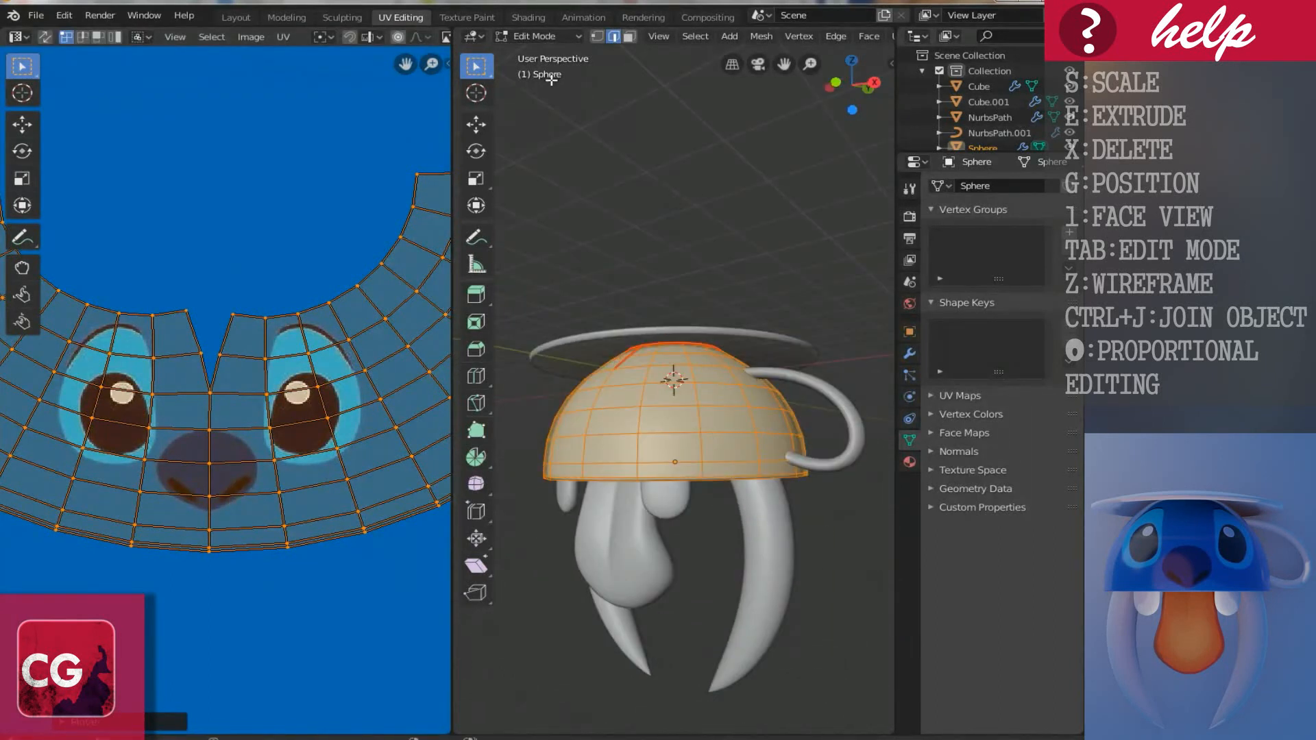
key(z)
click(676, 402)
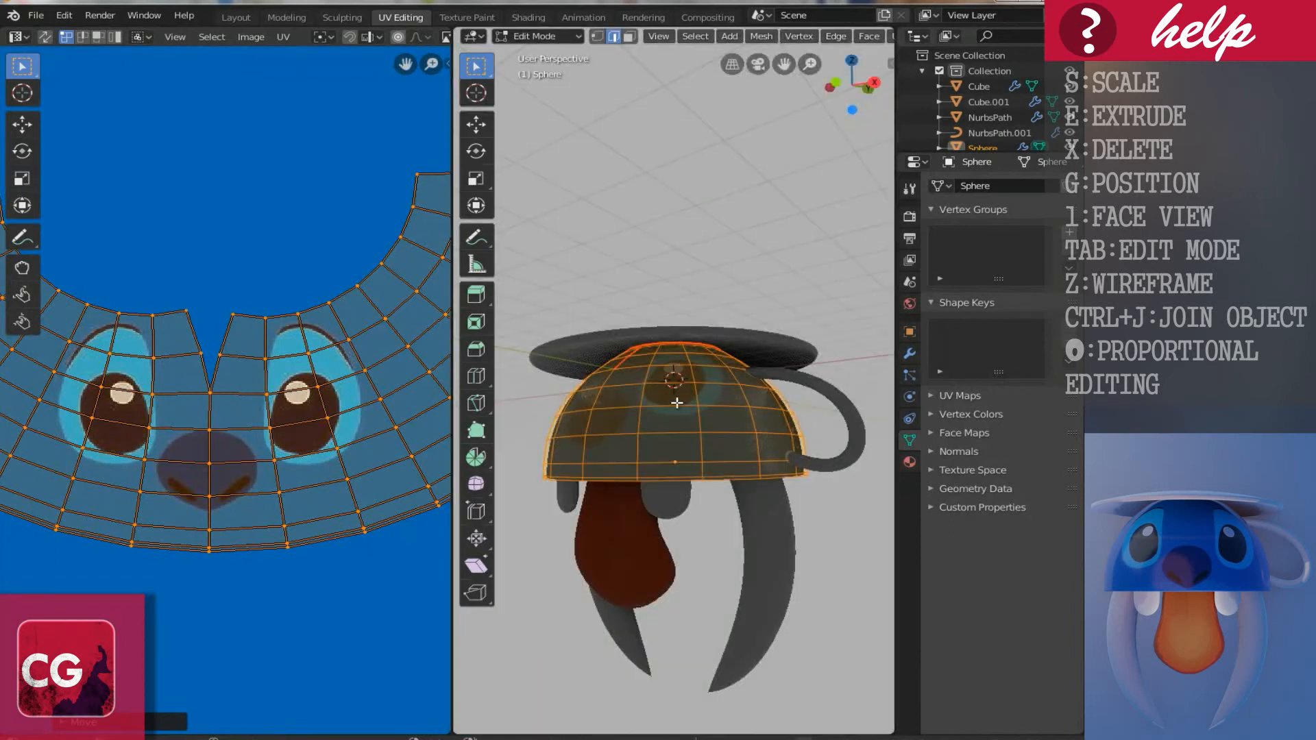
mouse_move(717, 434)
middle_down()
mouse_move(743, 446)
mouse_move(776, 429)
middle_up()
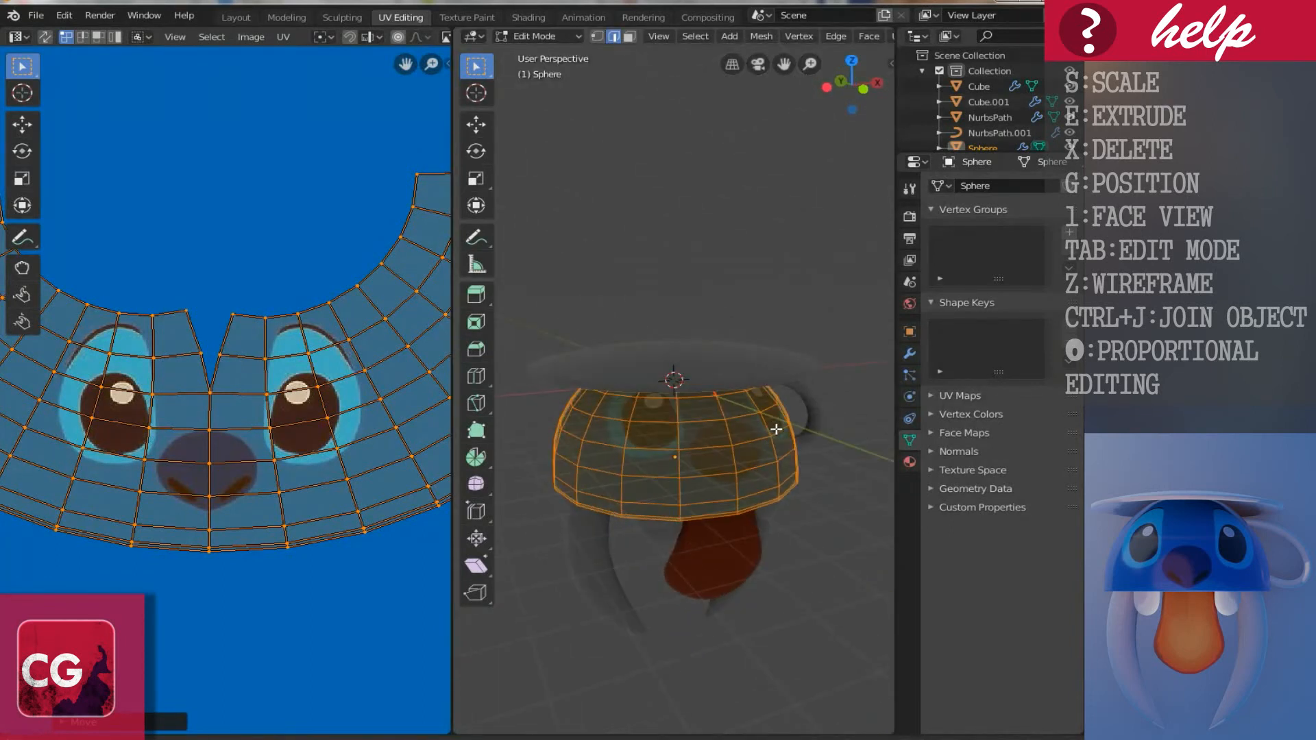
key(r)
click(366, 454)
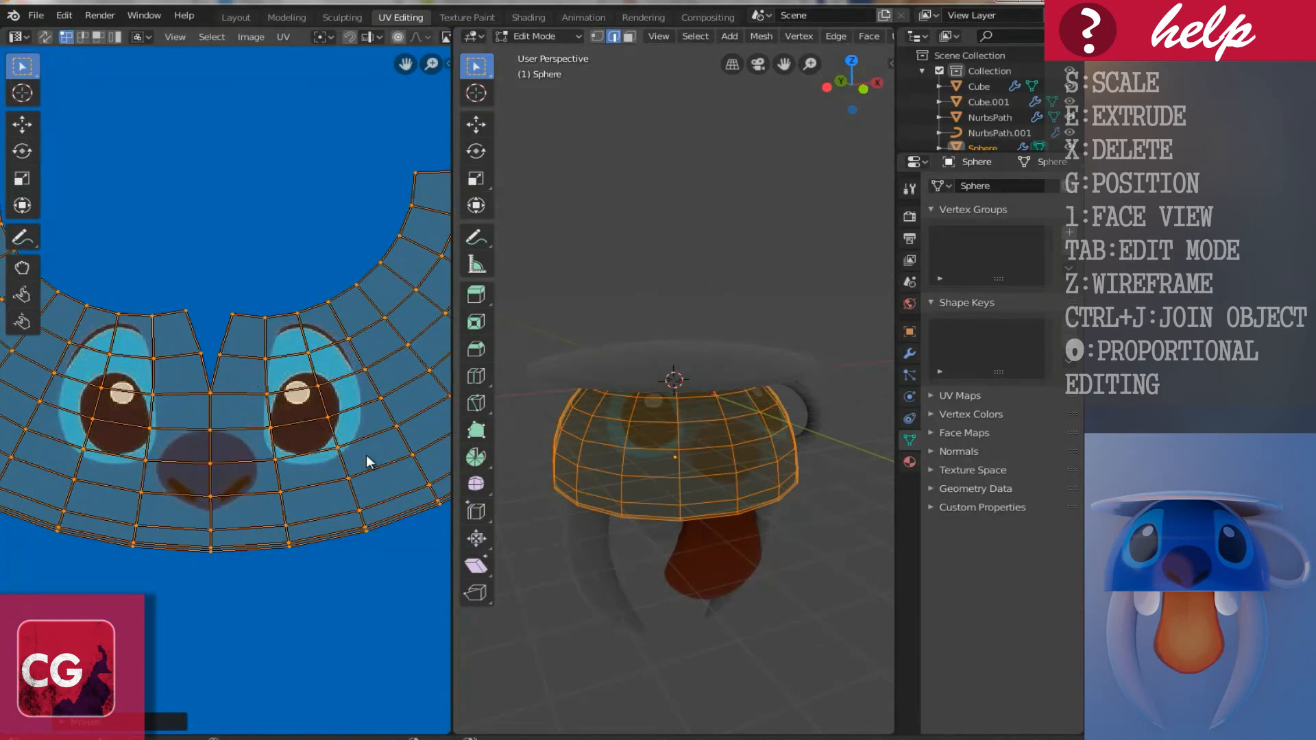
Step: Nudge the cup body's UV island sideways by about -0.001 and check the face placement in the Shading workspace
key(g)
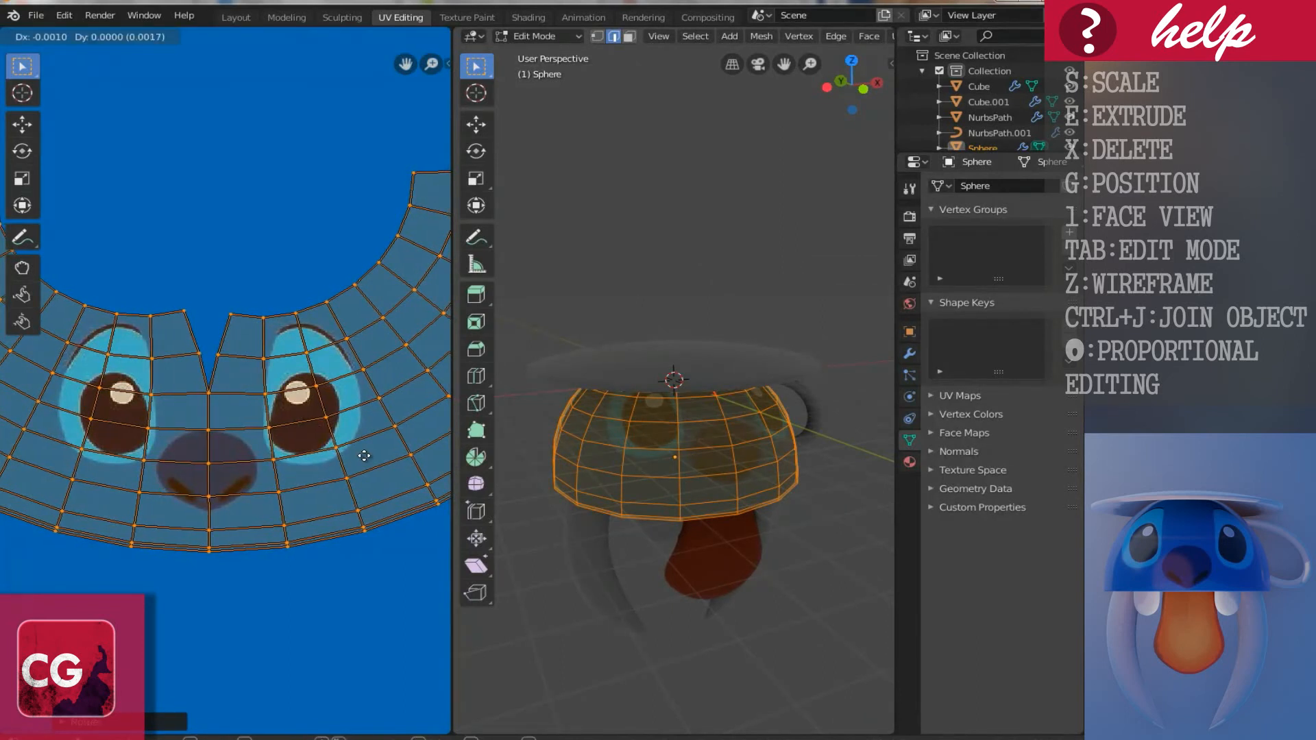
click(364, 456)
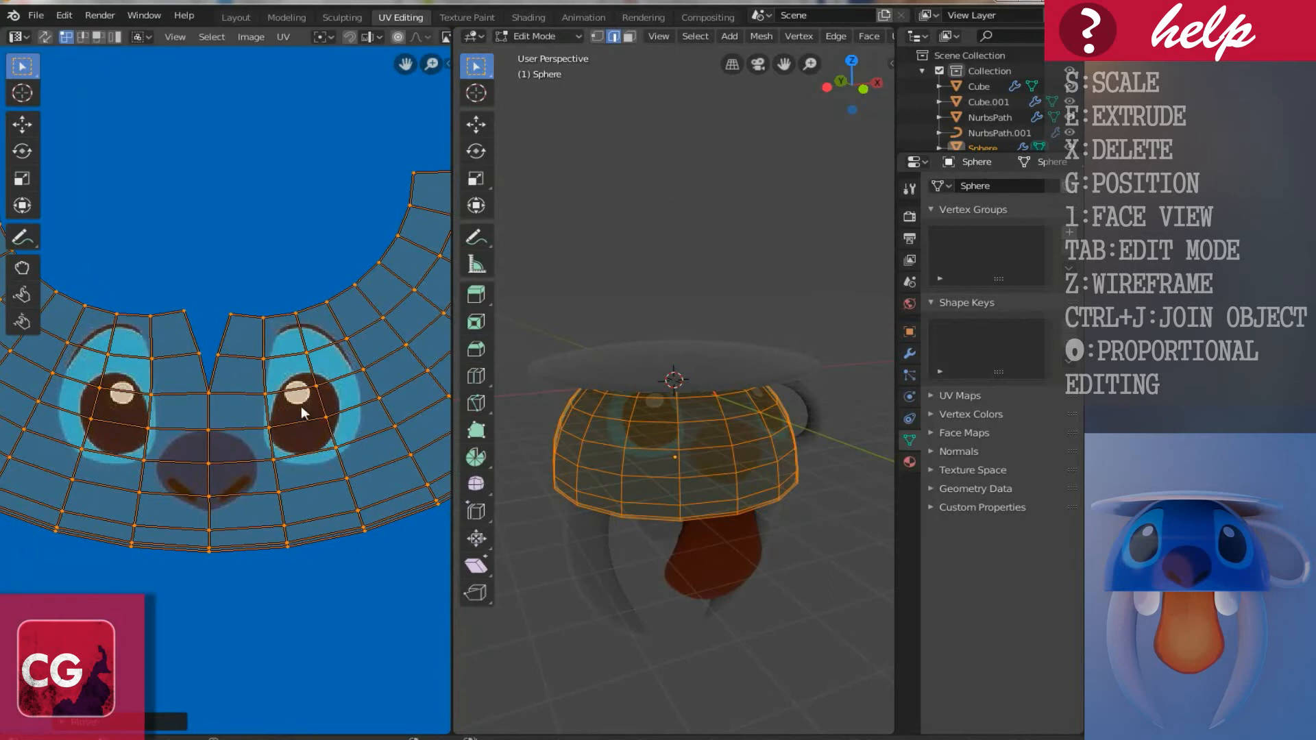
click(536, 17)
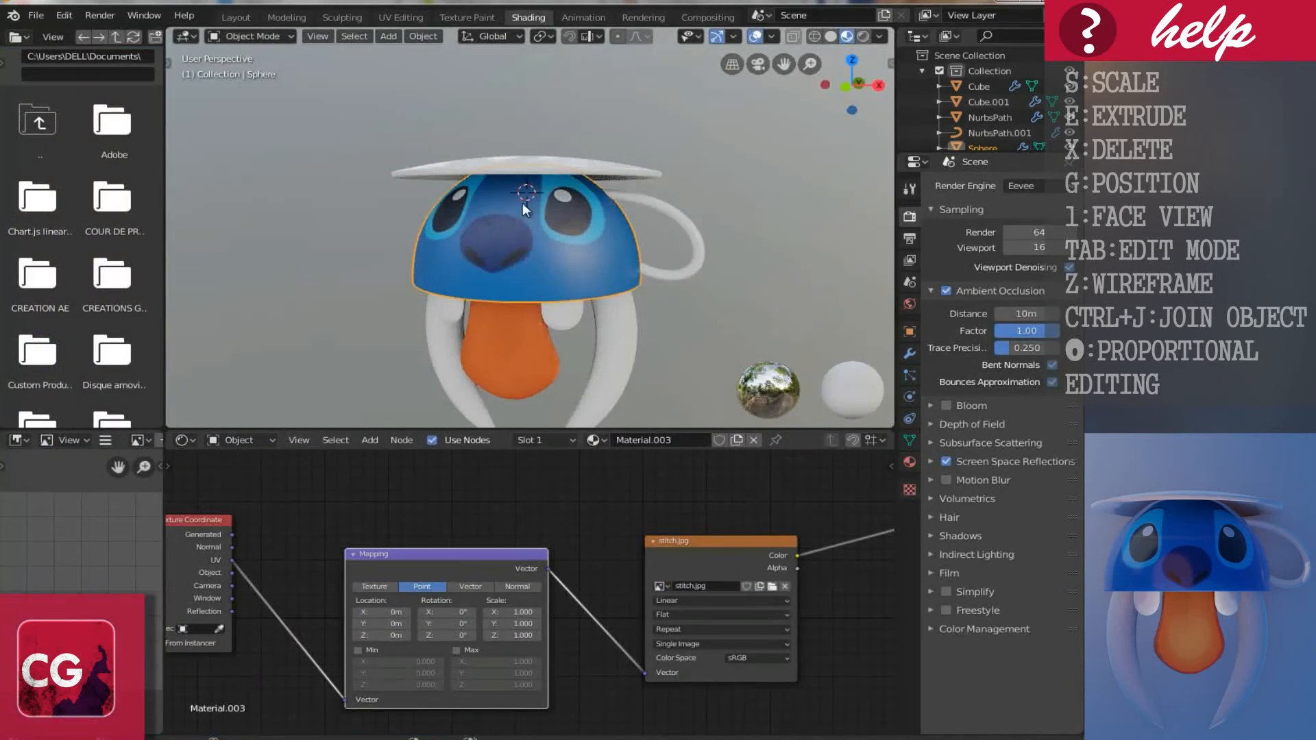
middle_drag(651, 211, 666, 175)
middle_drag(504, 187, 546, 237)
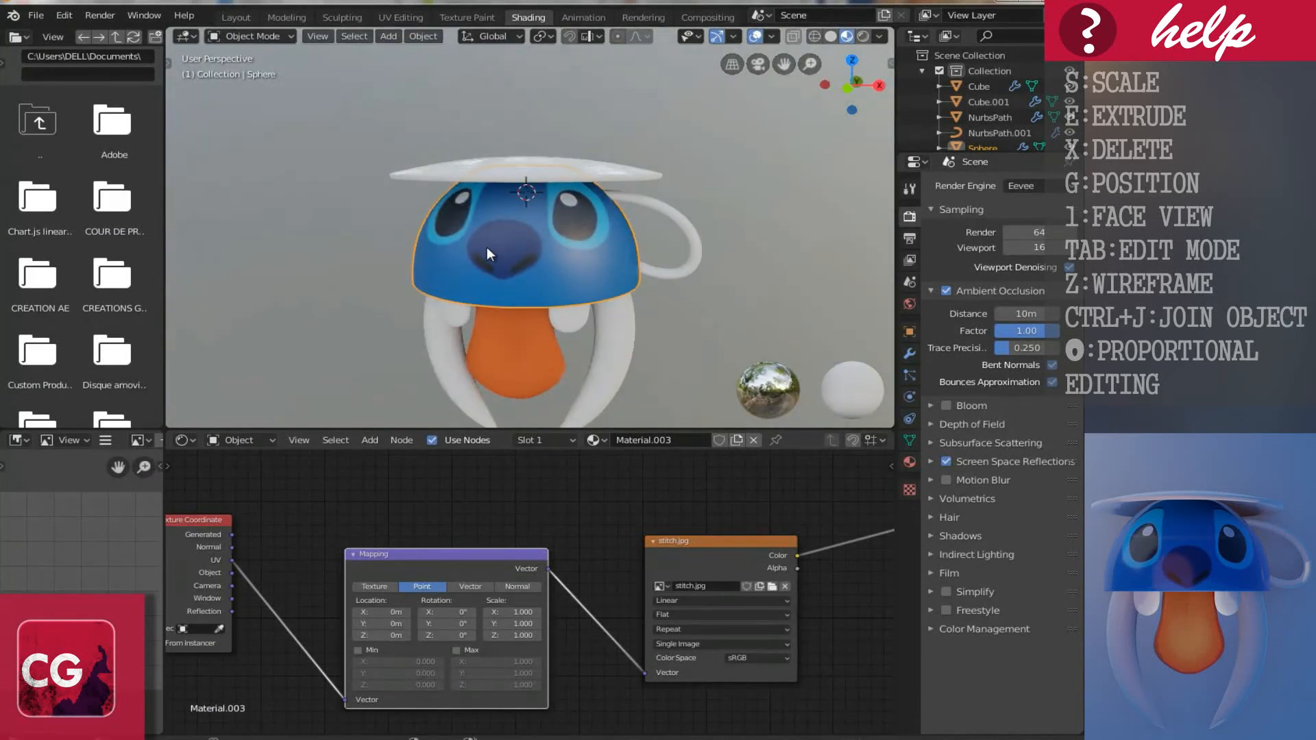
Step: Move the UV island upward over the Stitch face so the nose sits nearer its lower edge, and check the shaded model
click(401, 17)
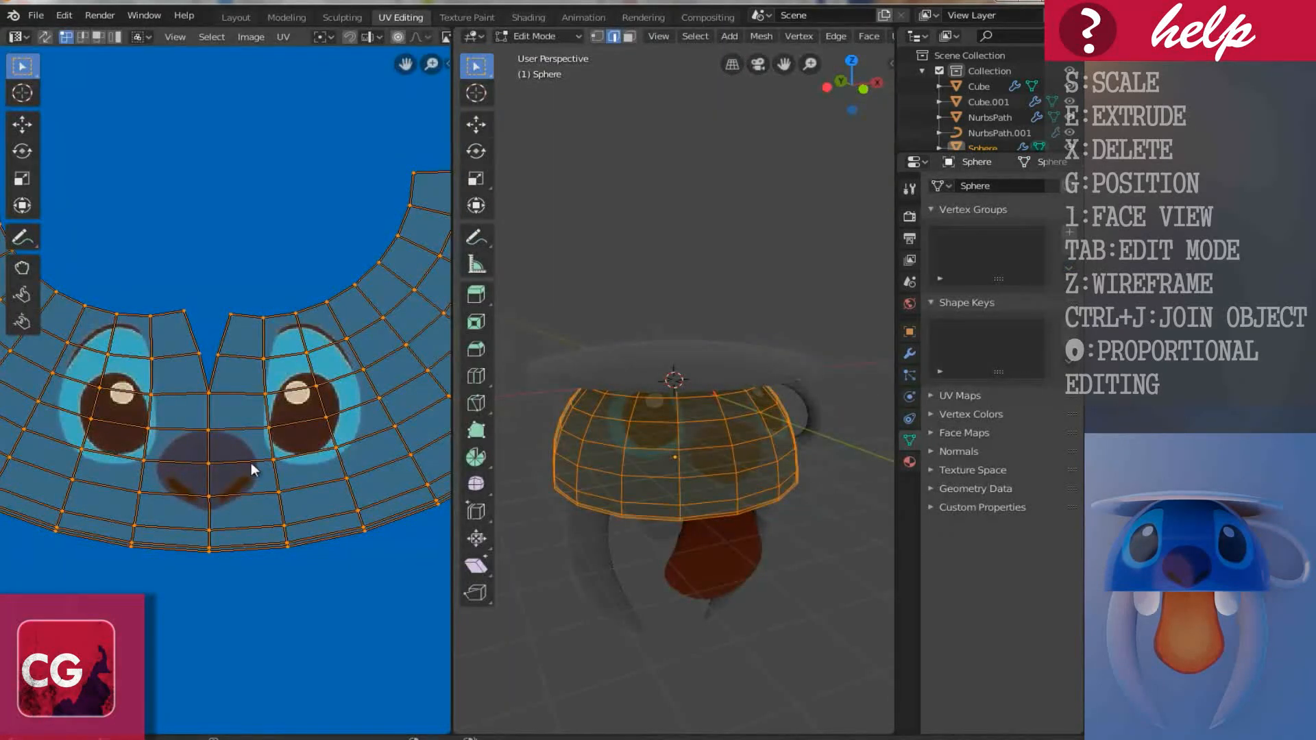
key(g)
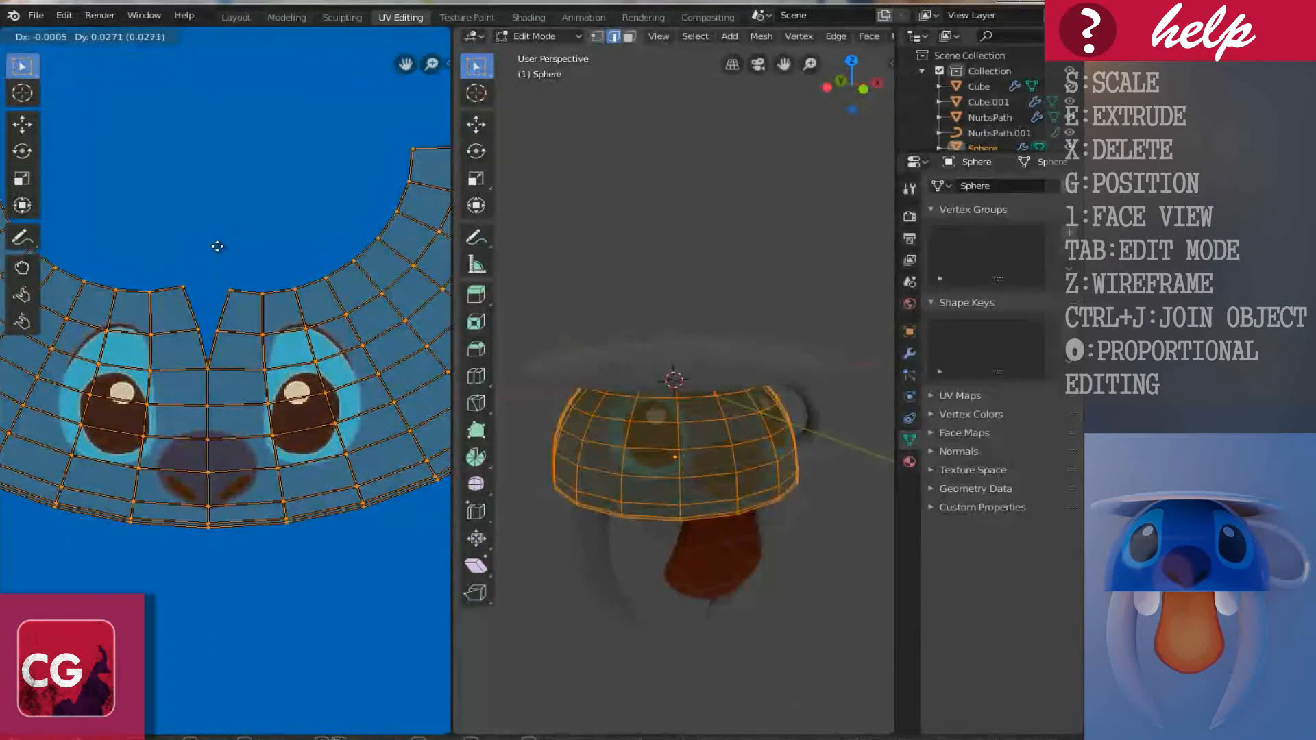
click(213, 176)
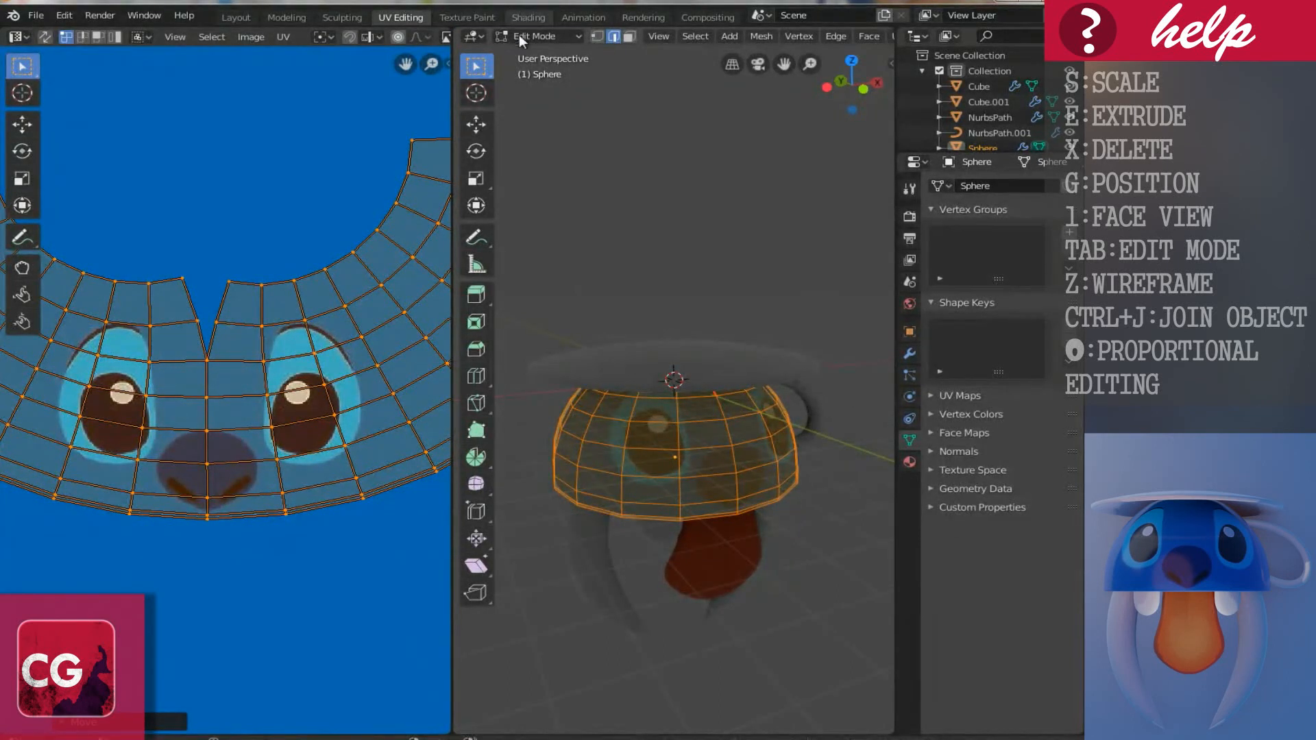
click(528, 17)
middle_drag(673, 298, 534, 292)
scroll(438, 291, up, 3)
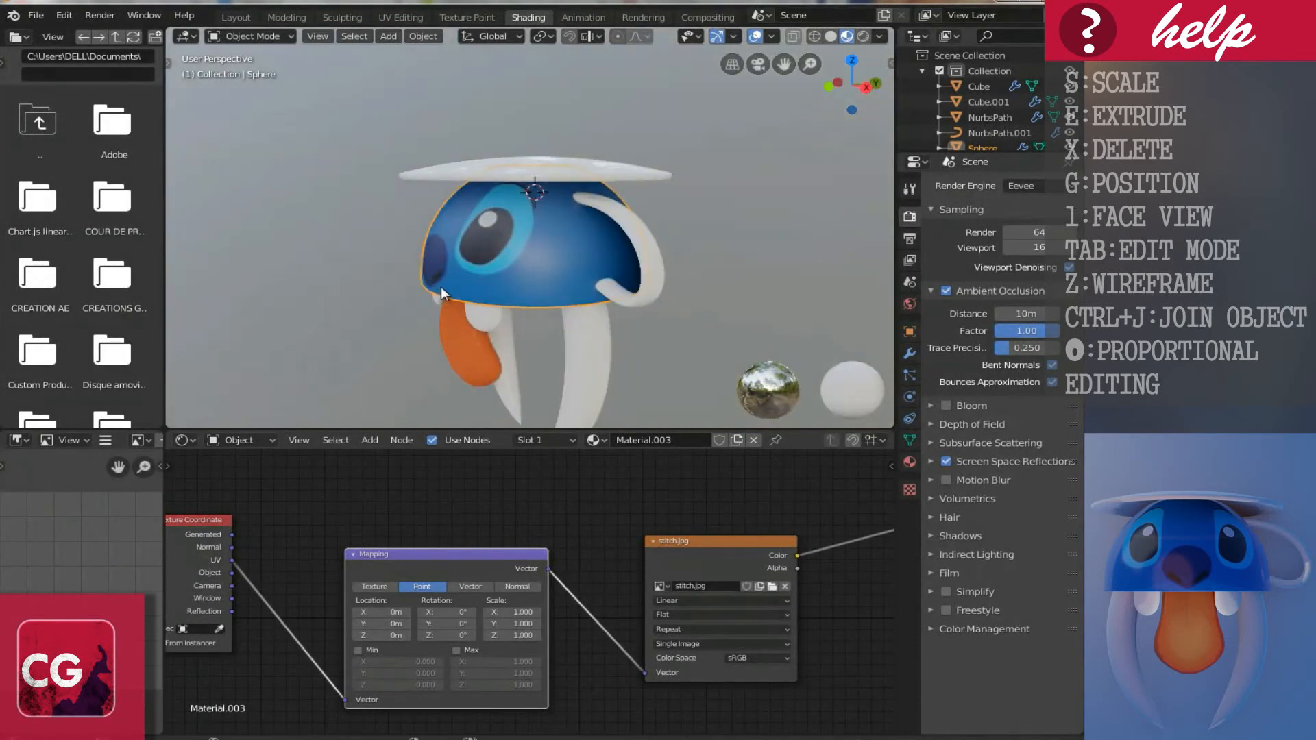
Step: Lower the roughness of the cup body's Principled BSDF to 0.245
middle_drag(462, 697, 182, 695)
scroll(516, 628, up, 5)
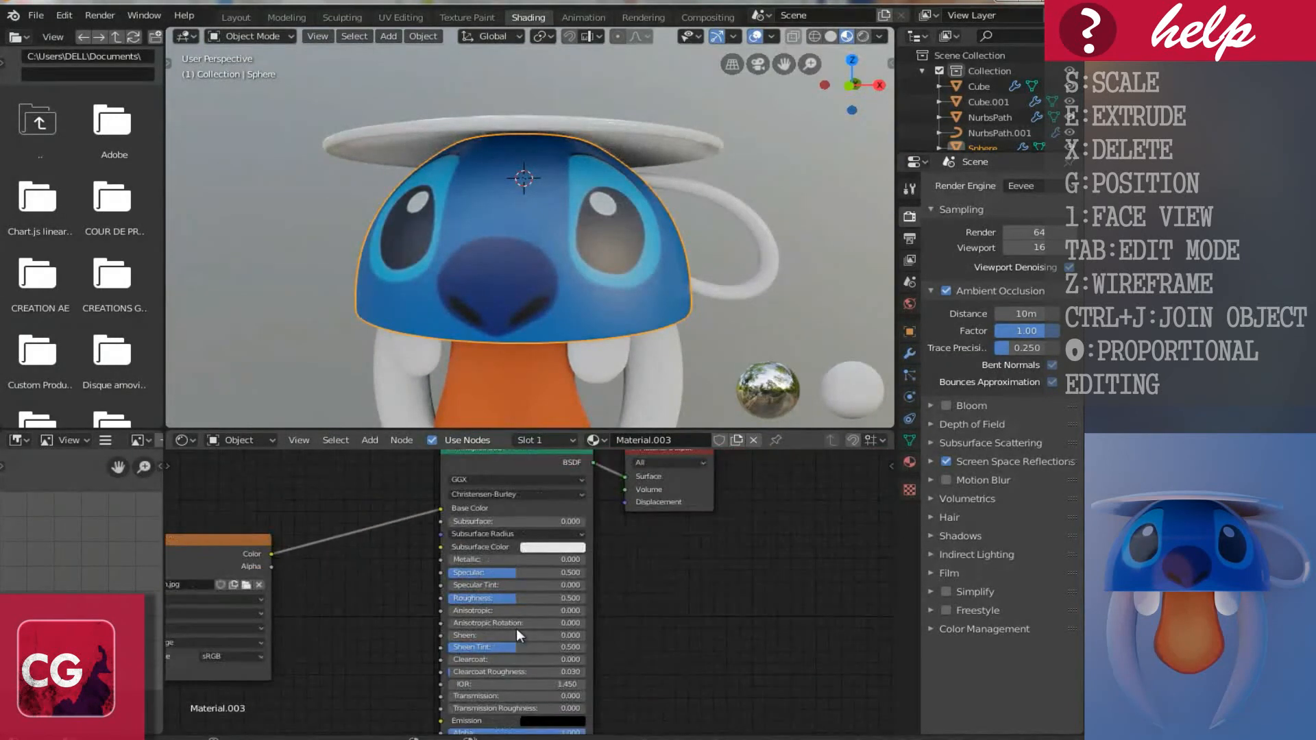
middle_drag(508, 615, 618, 622)
drag(618, 623, 469, 631)
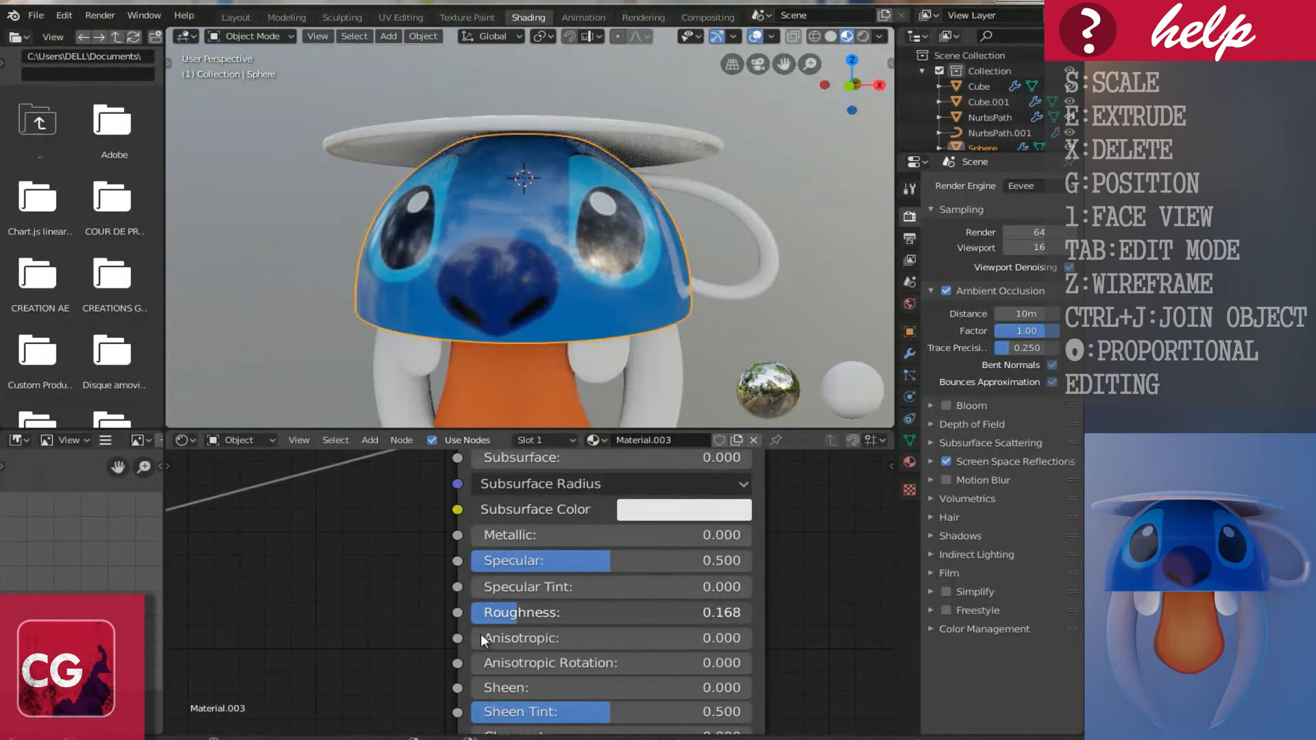
drag(480, 634, 478, 634)
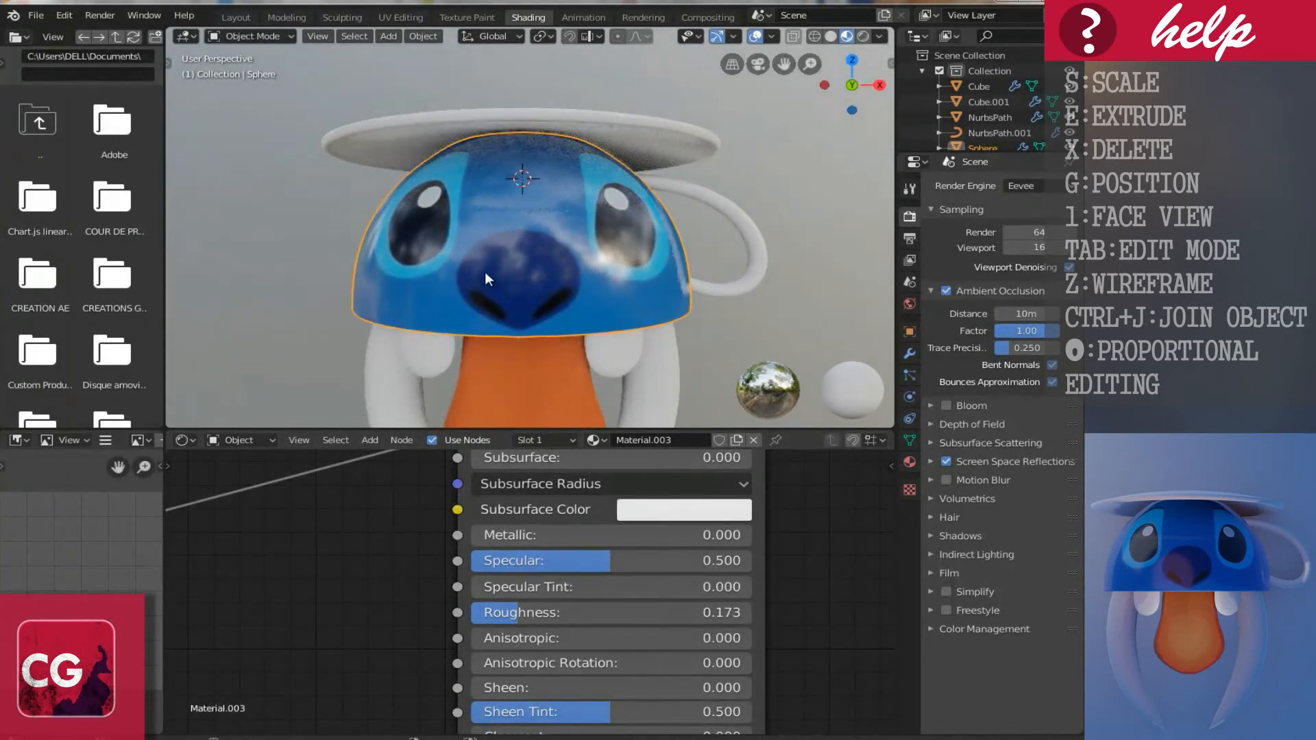
middle_drag(484, 271, 609, 288)
scroll(516, 596, up, 1)
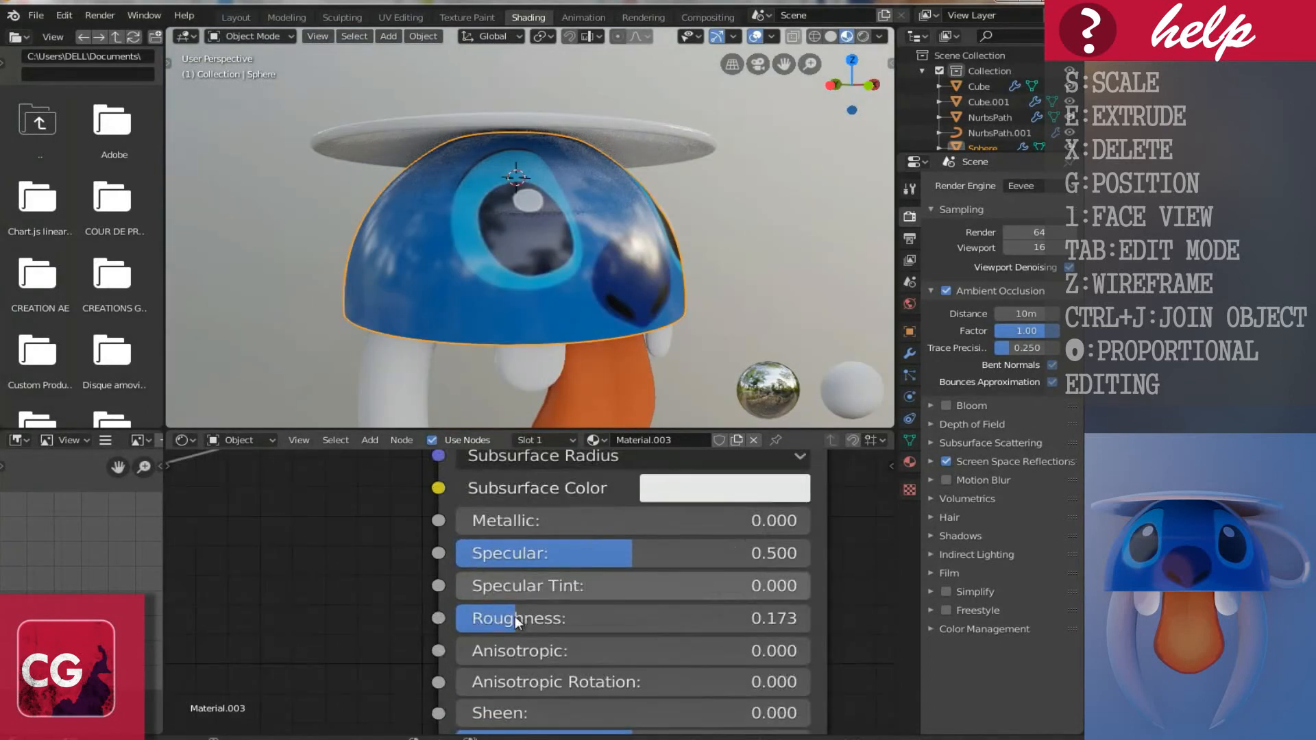
drag(496, 624, 519, 639)
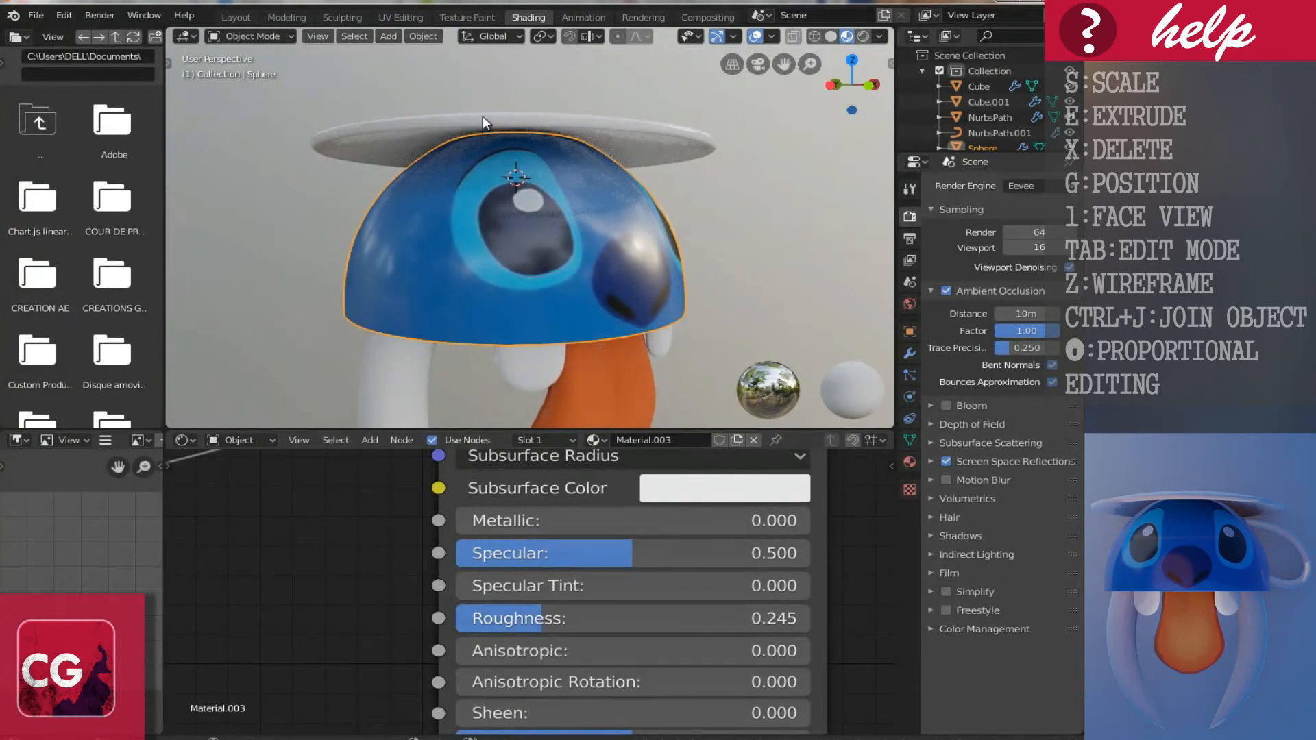
Step: Move the Mapping and stitch.jpg texture nodes away from the Principled BSDF to free space between them, with the model in front view
scroll(510, 173, down, 2)
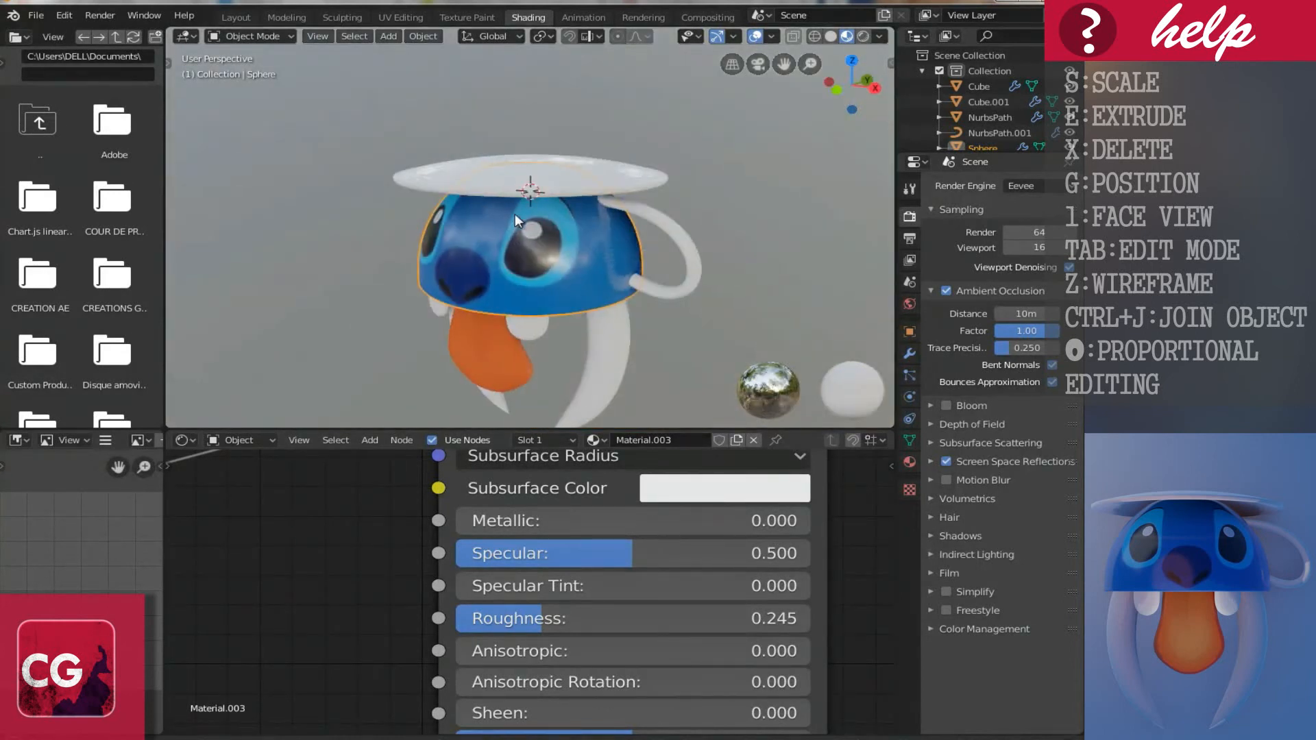
key(KP_1)
scroll(341, 533, down, 6)
middle_drag(406, 596, 696, 623)
scroll(497, 609, down, 9)
drag(306, 577, 267, 492)
drag(499, 568, 415, 478)
drag(261, 491, 239, 456)
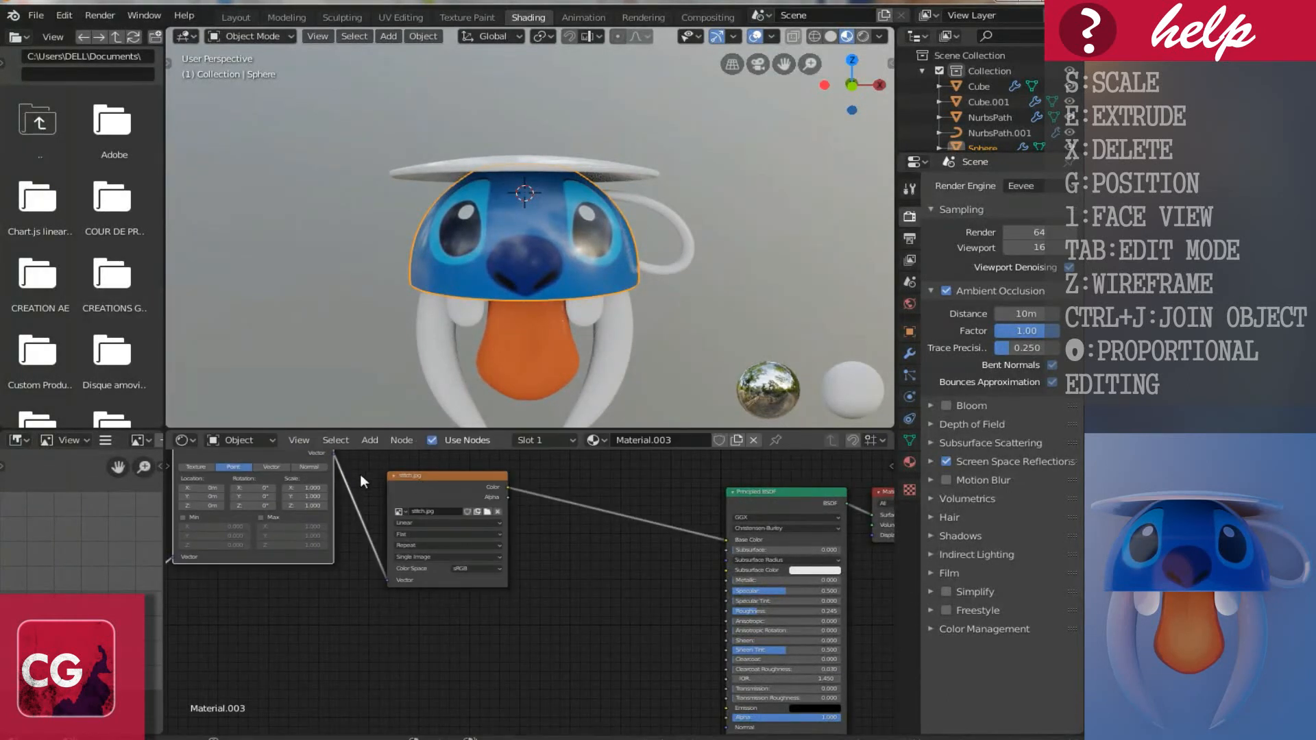
Step: Add a MixRGB node, feeding the stitch.jpg color into Color1 and its output into the Principled BSDF's Base Color
click(367, 442)
mouse_move(388, 542)
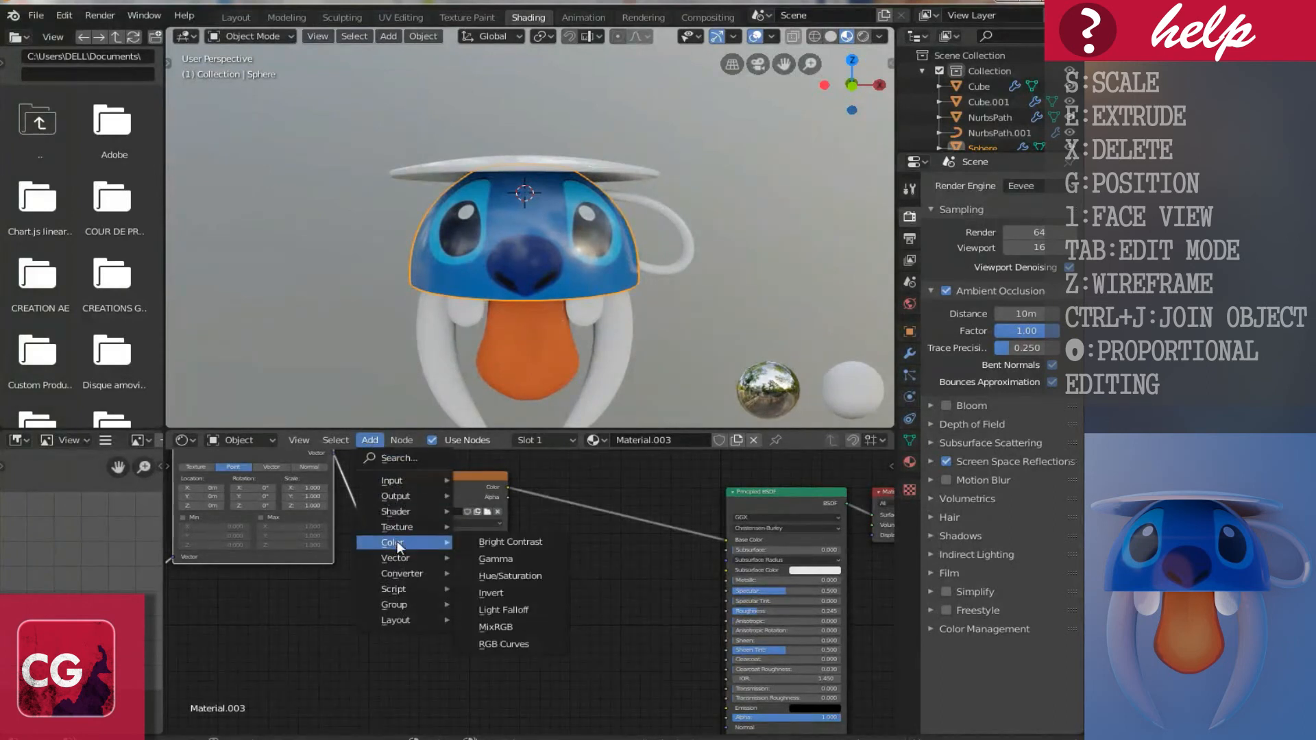
click(520, 627)
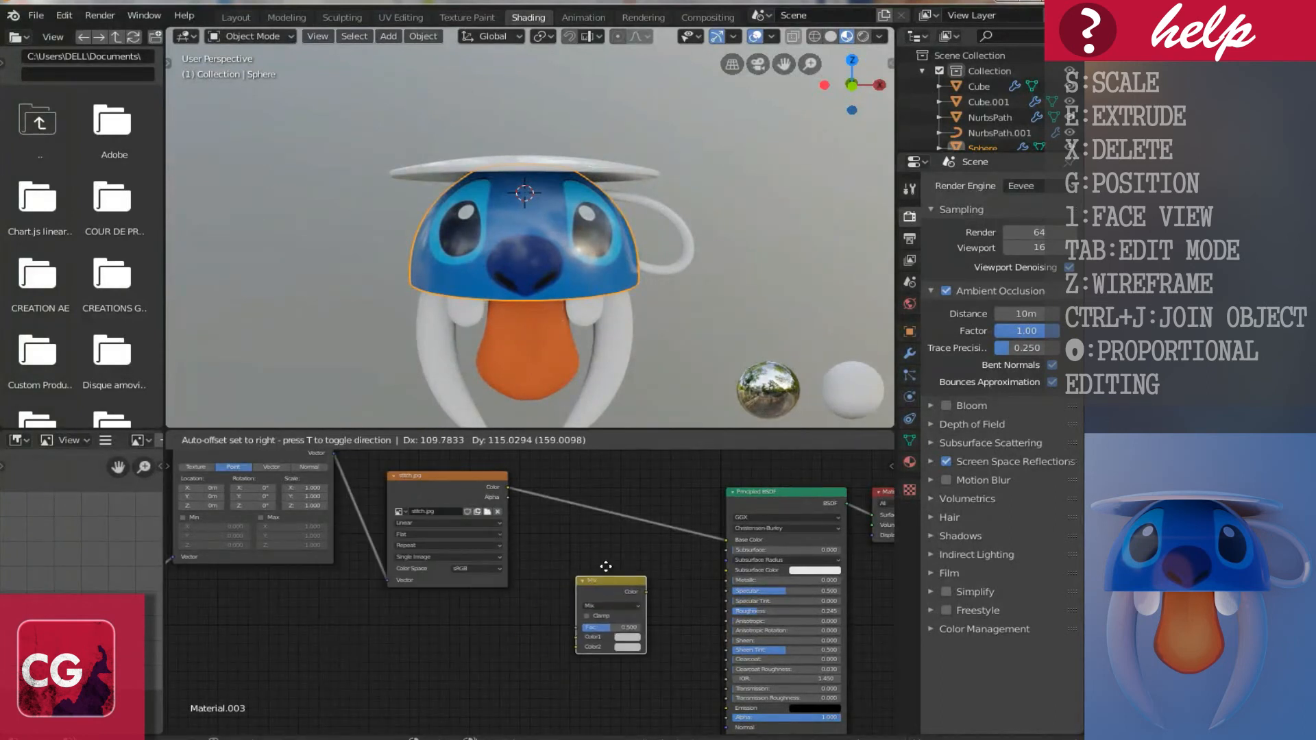
click(578, 565)
drag(721, 537, 549, 620)
drag(723, 537, 583, 625)
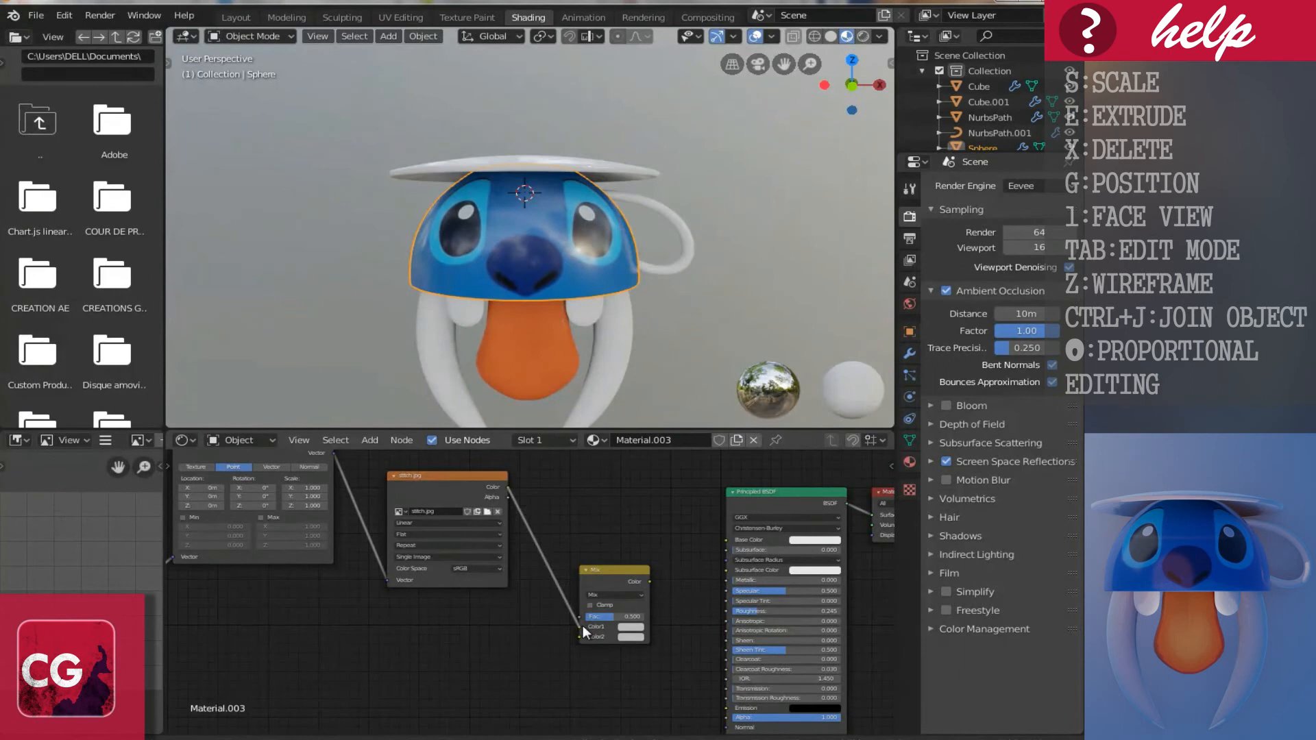
drag(681, 567, 726, 540)
click(649, 582)
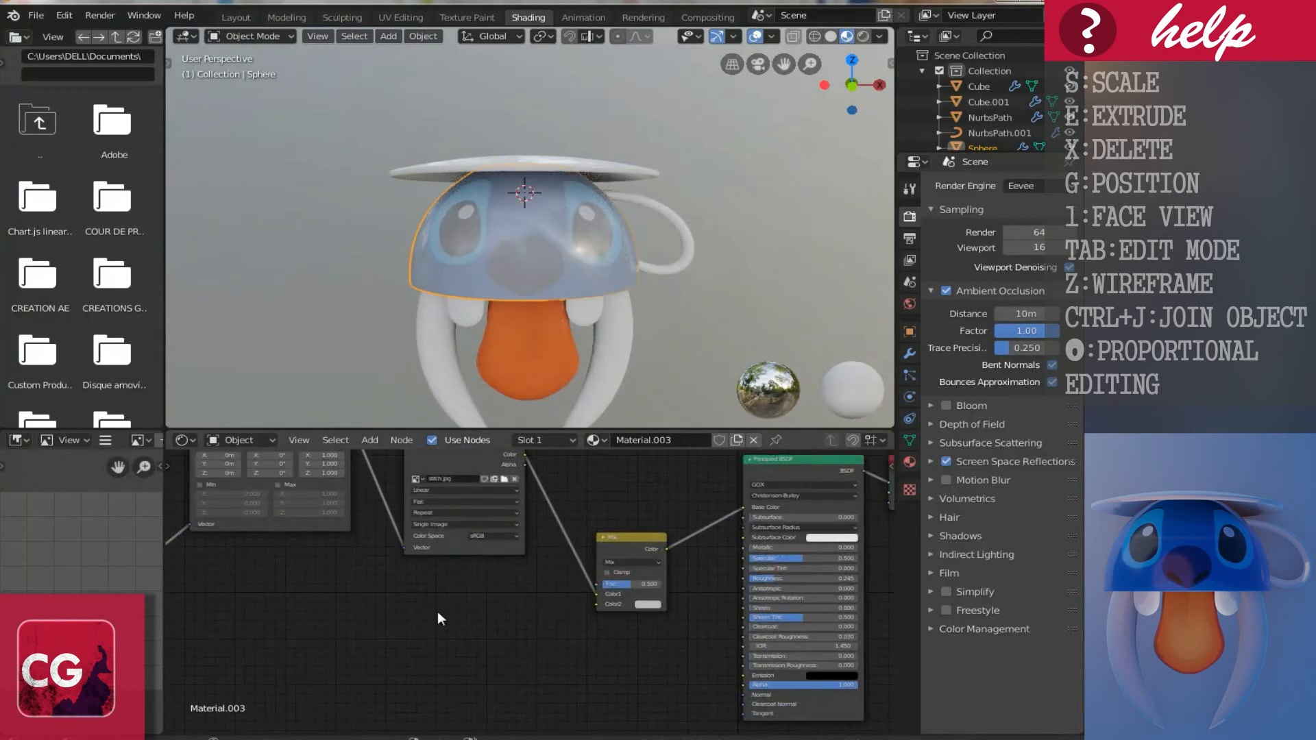
Step: Add a Fresnel node and a ColorRamp node side by side beneath the stitch.jpg texture node
middle_drag(437, 614, 474, 580)
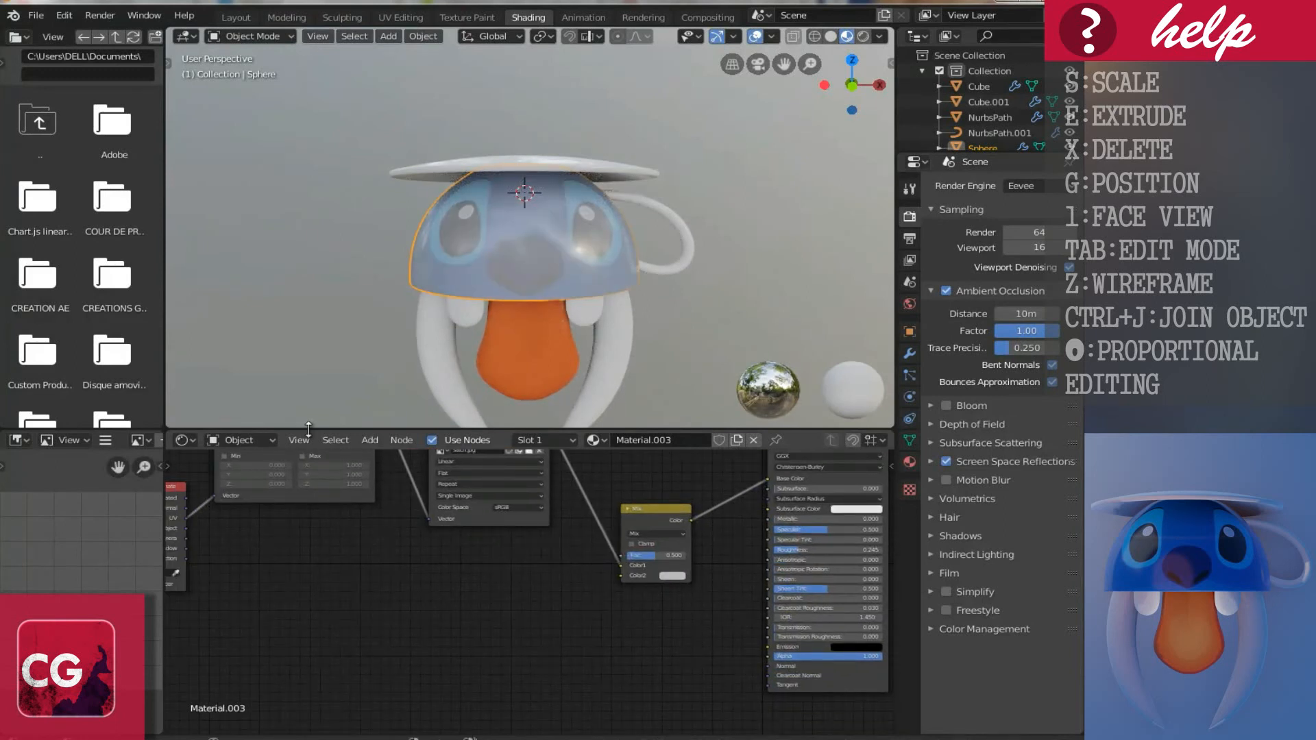
click(371, 440)
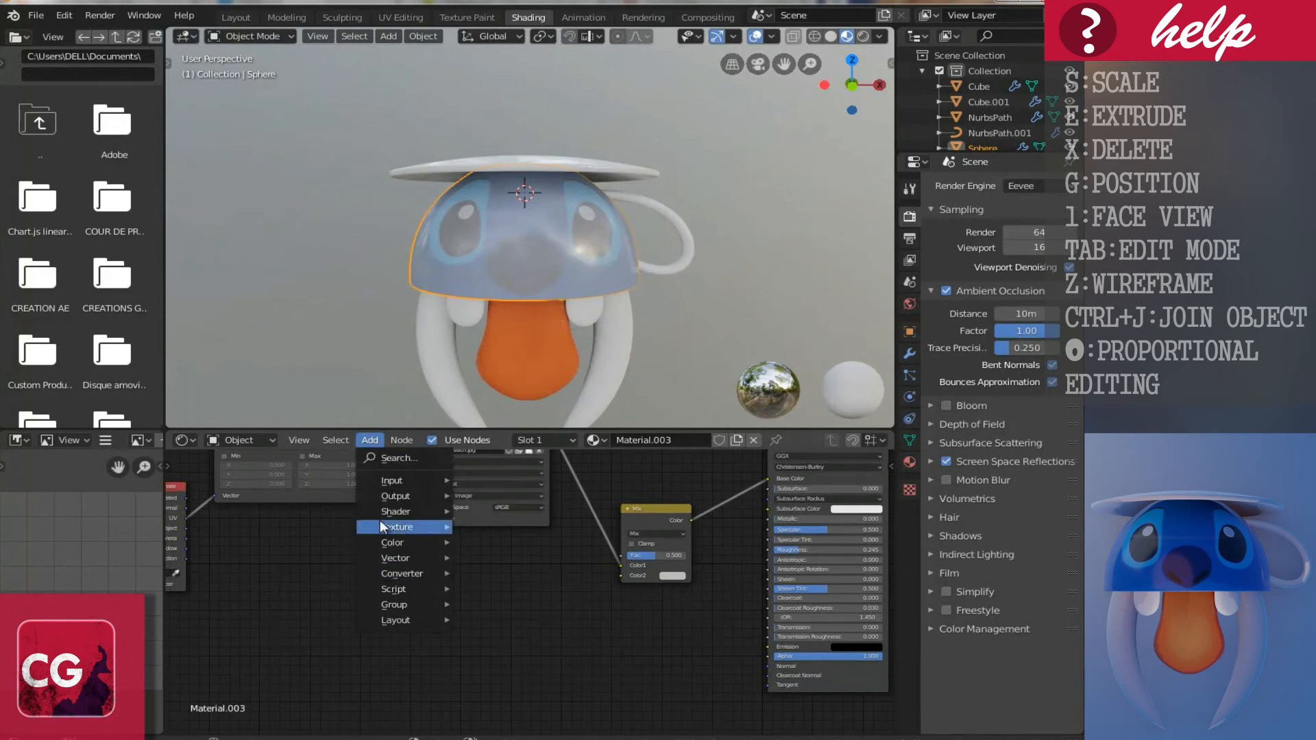
mouse_move(398, 536)
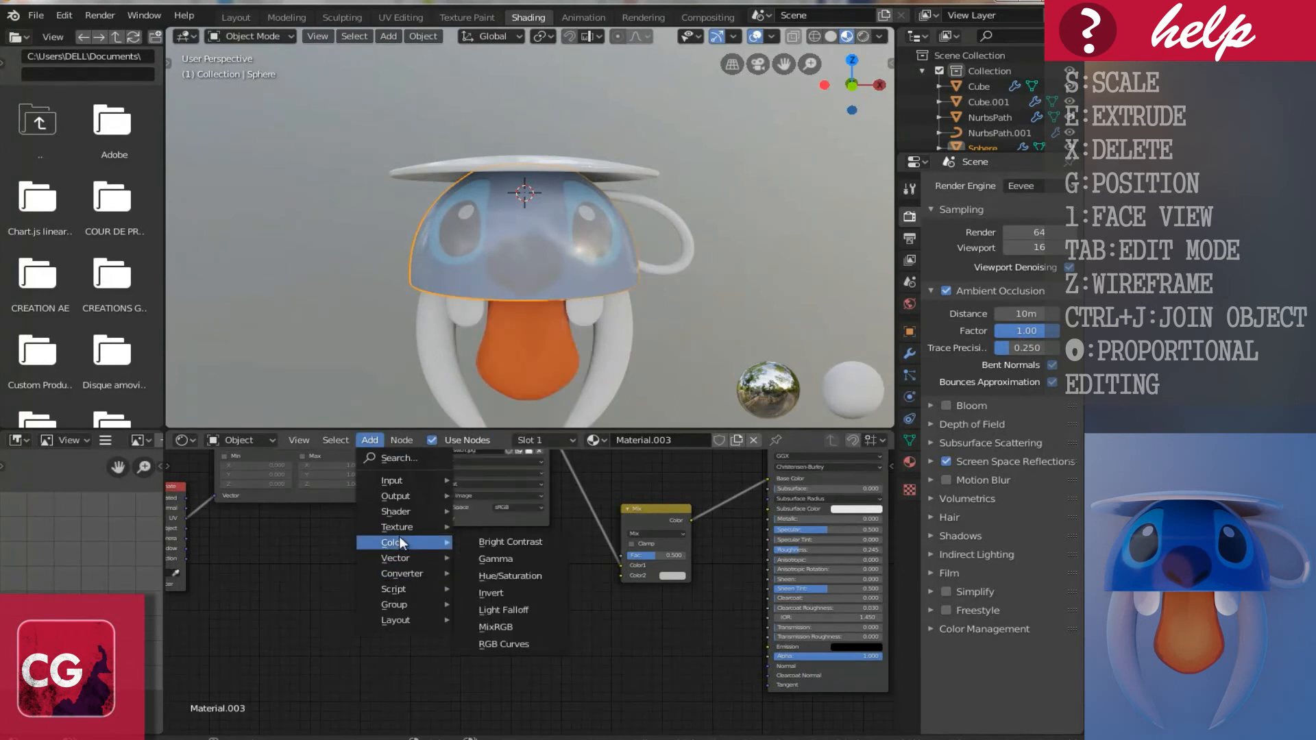
mouse_move(392, 478)
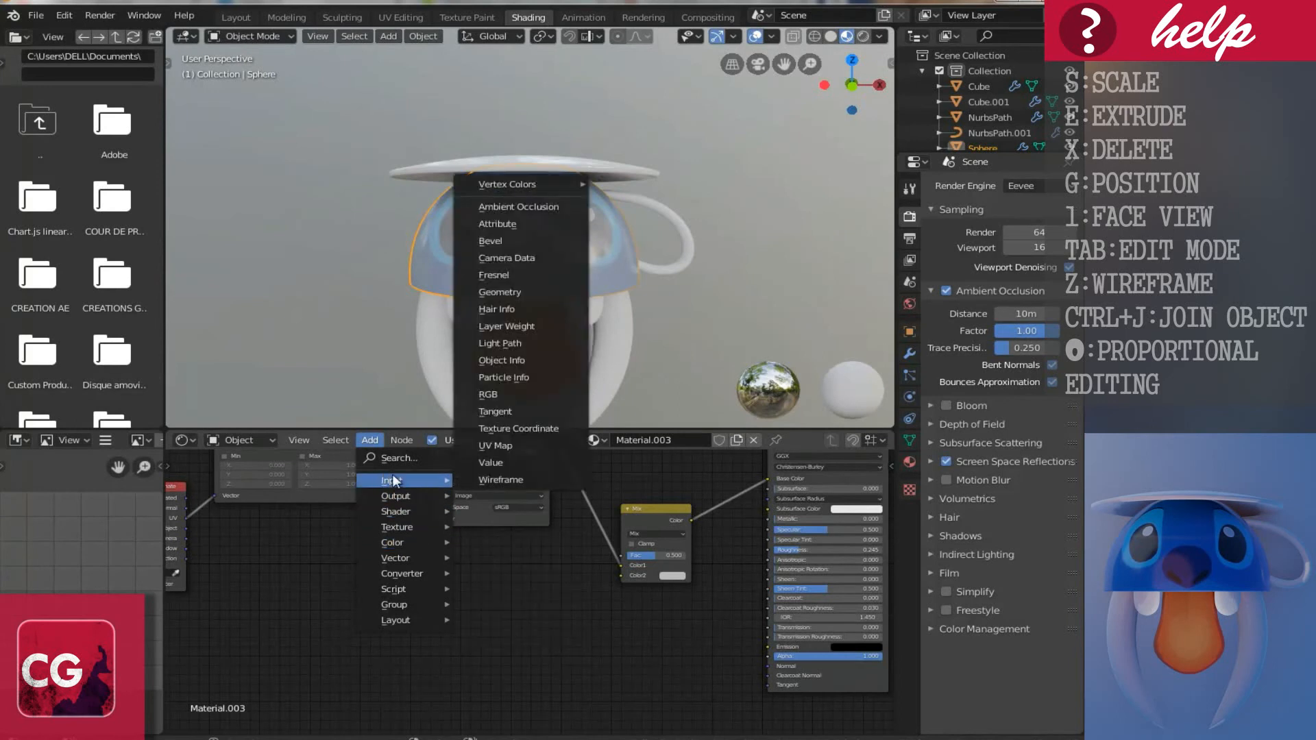
click(473, 276)
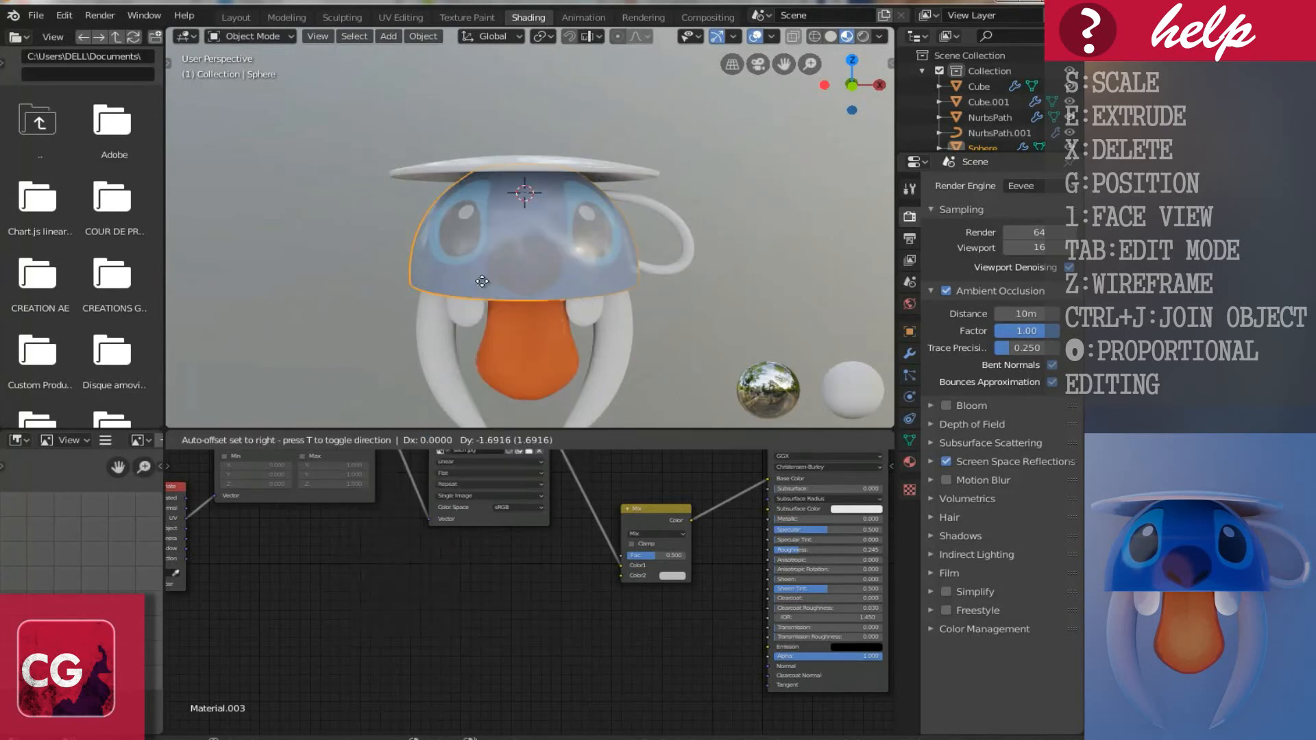
click(431, 568)
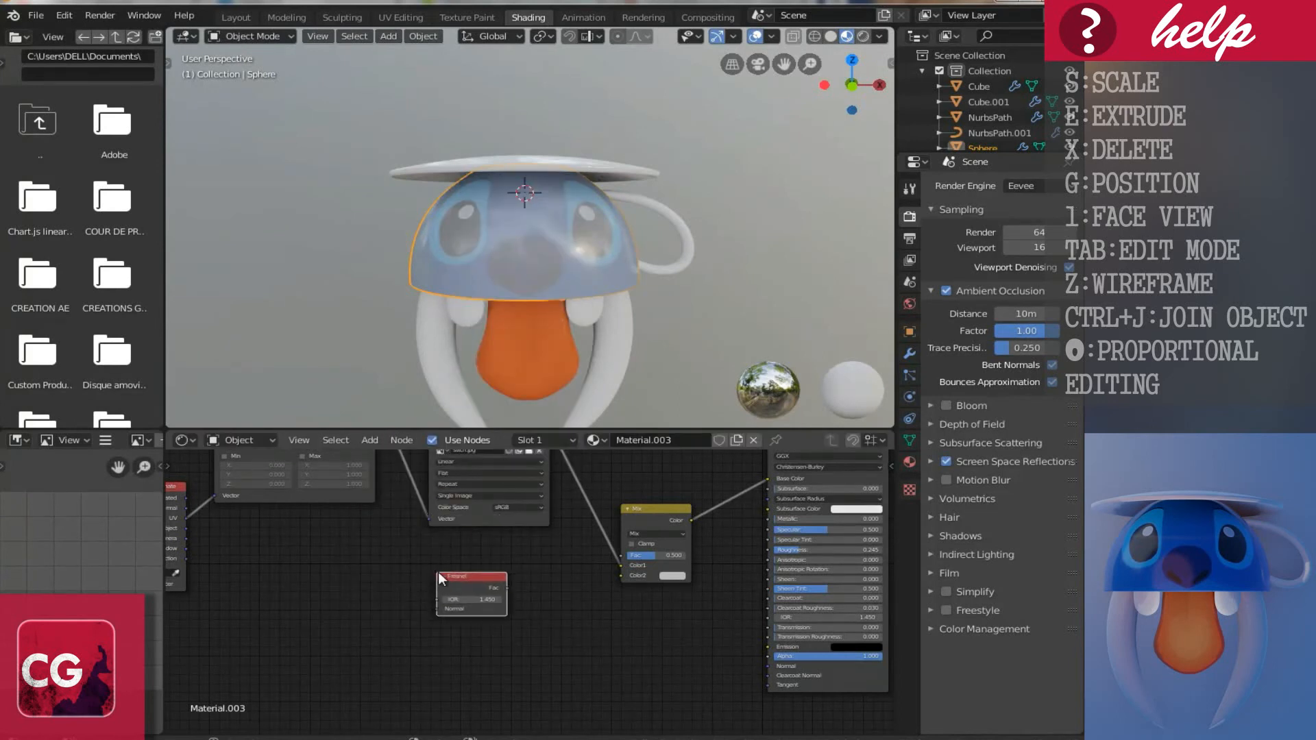
click(370, 440)
mouse_move(413, 575)
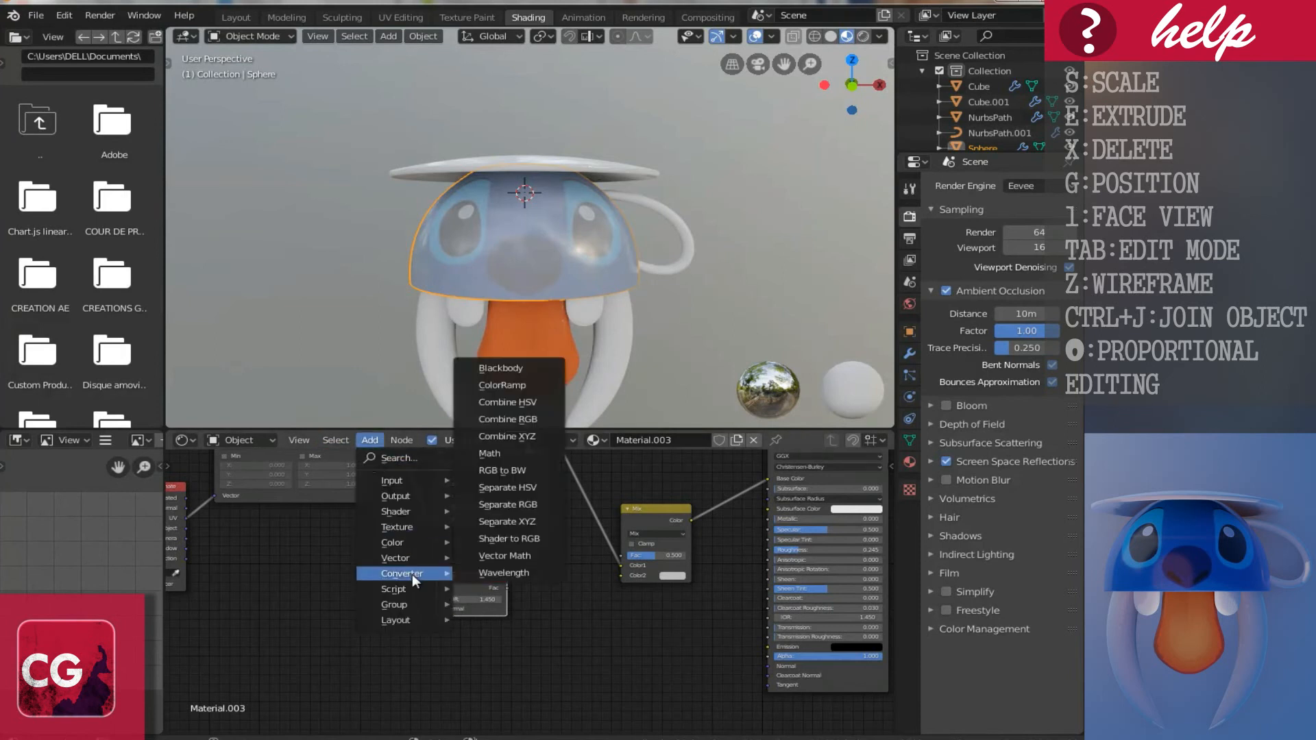
click(494, 388)
click(554, 576)
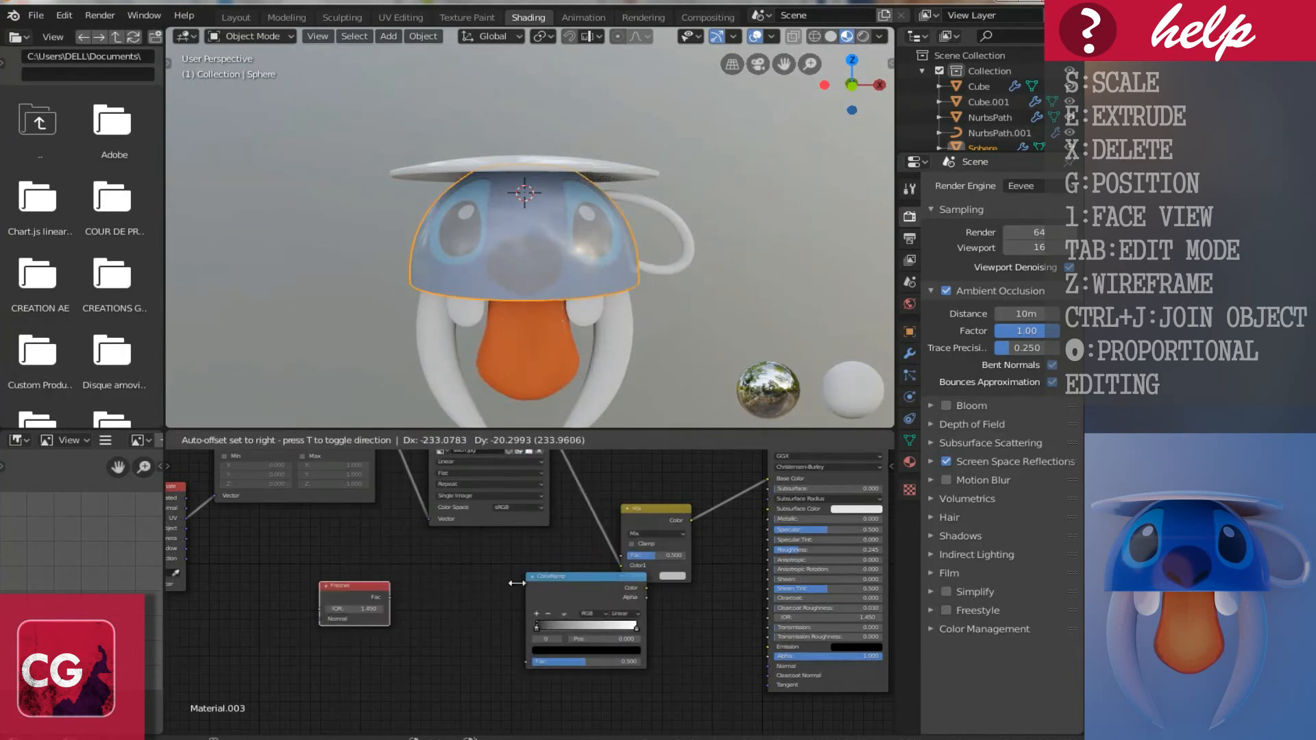
drag(553, 576, 498, 584)
Step: Connect the Fresnel factor to the ColorRamp's Fac and the ColorRamp's color to the Mix node's Color2
scroll(462, 588, up, 2)
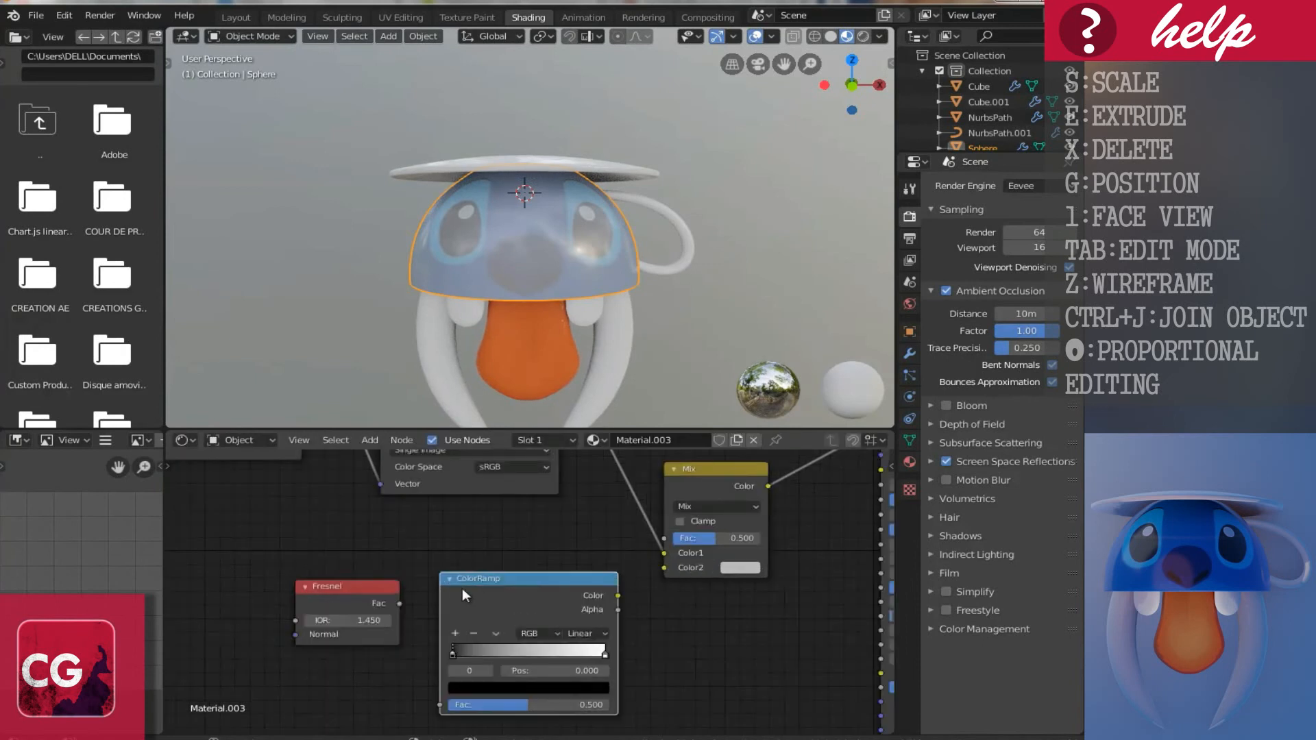
middle_drag(406, 621, 394, 563)
drag(389, 544, 428, 647)
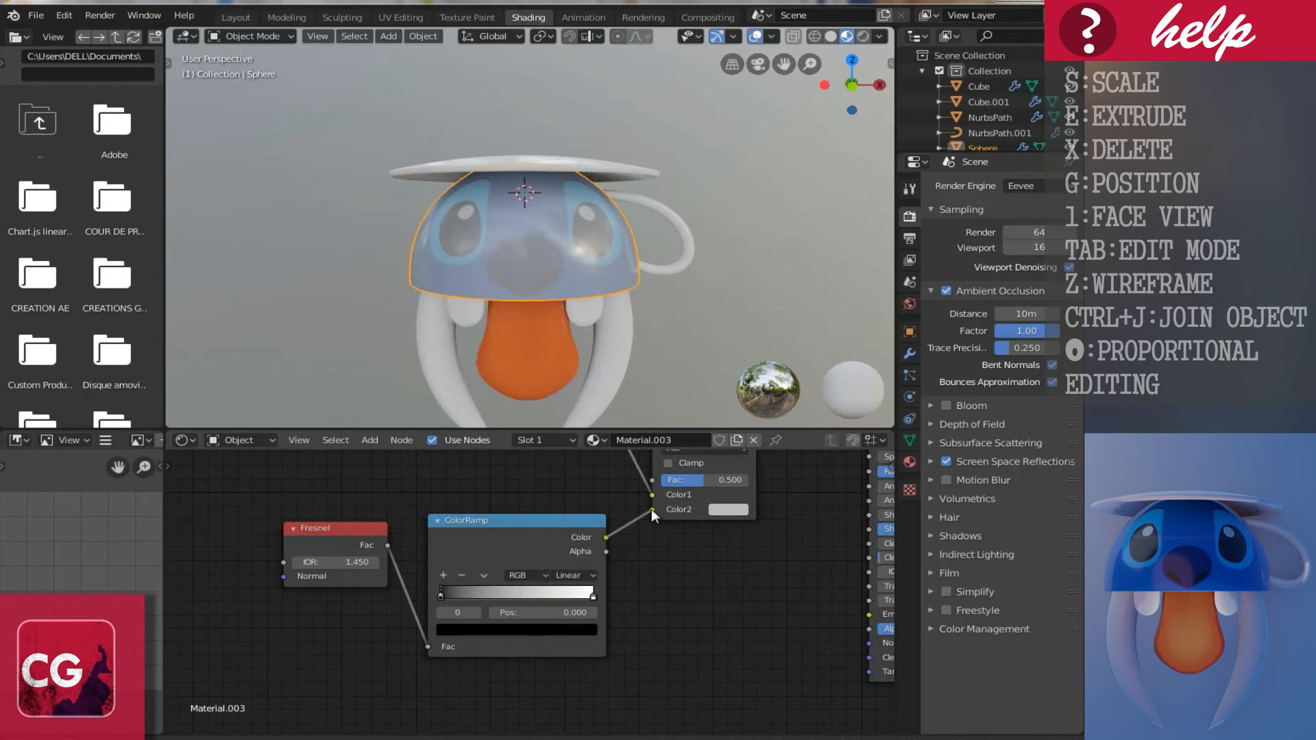
drag(651, 509, 652, 509)
Step: Change the ColorRamp's black stop at position 0 to a bright blue
middle_drag(633, 558, 603, 576)
middle_drag(562, 643, 558, 644)
middle_drag(603, 558, 594, 611)
scroll(594, 612, up, 4)
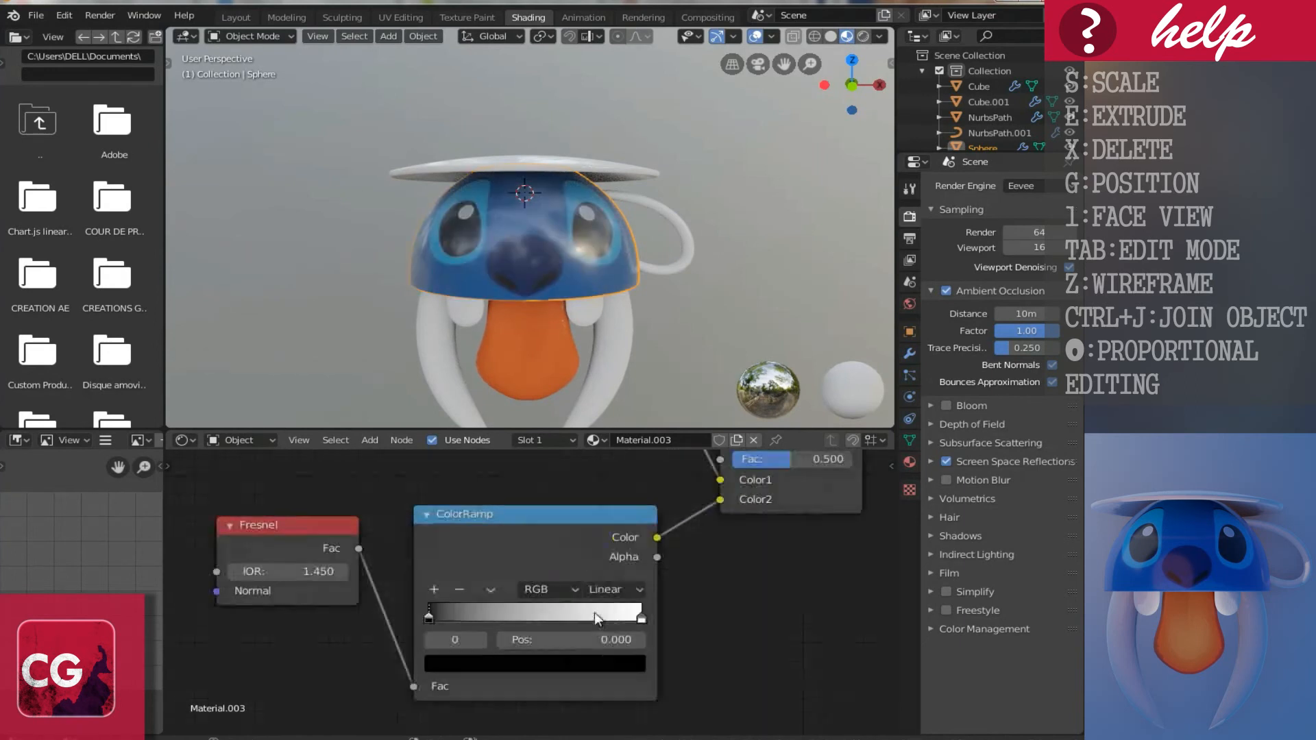
click(472, 667)
drag(602, 458, 597, 339)
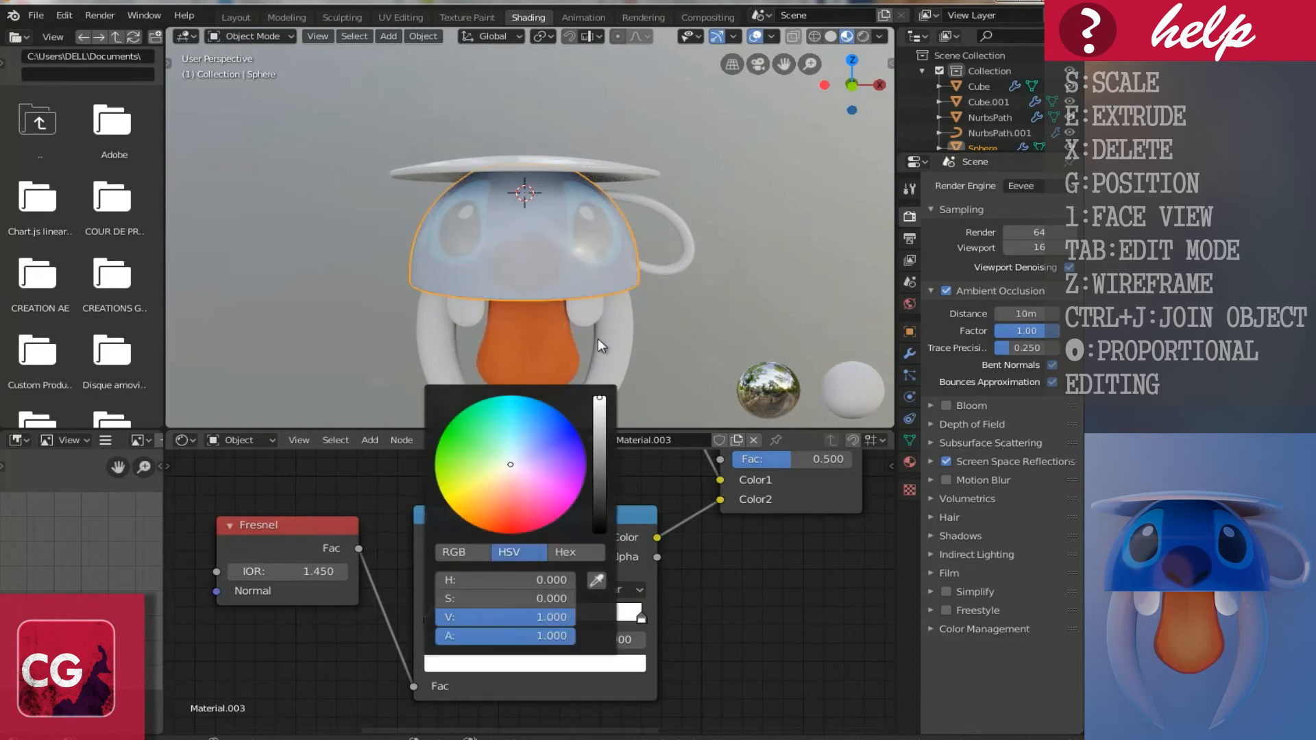
click(535, 417)
drag(545, 422, 545, 409)
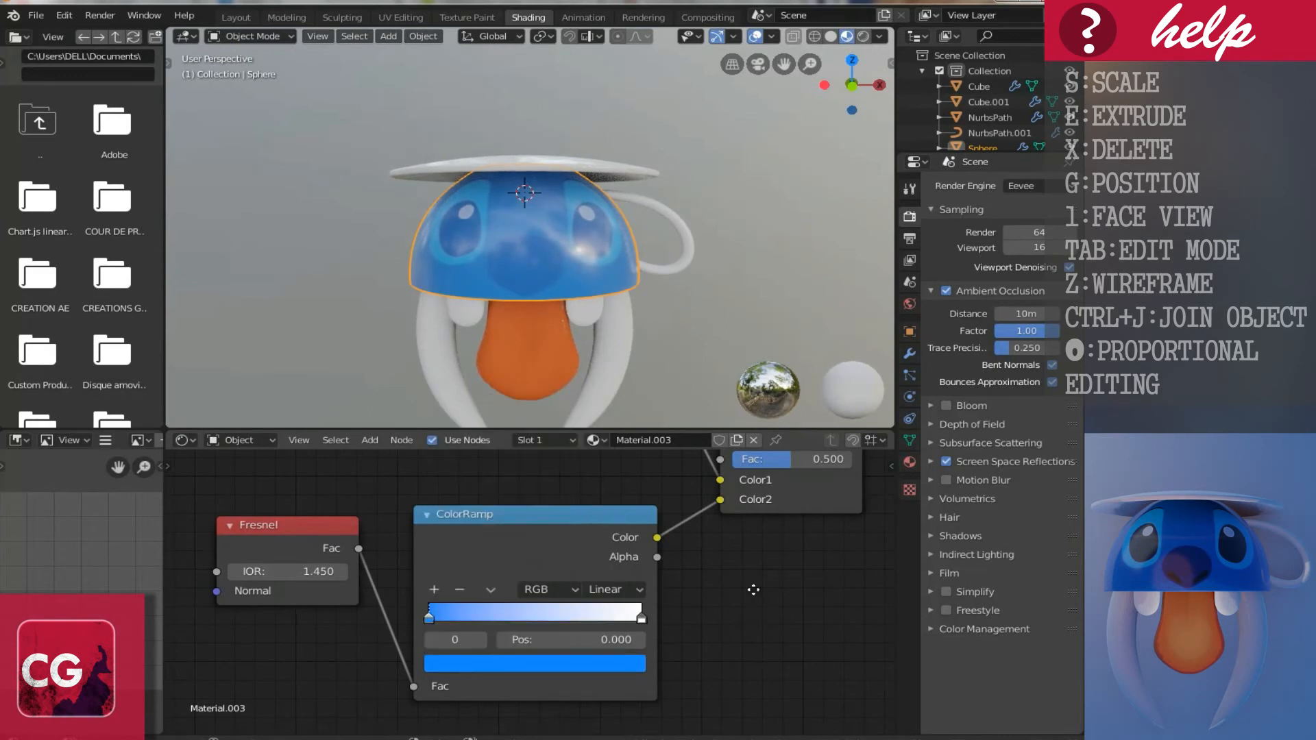
Step: Lower the Mix node's factor to 0.158 so the face texture dominates the blue Fresnel tint
middle_drag(753, 589, 579, 688)
scroll(610, 606, up, 2)
scroll(611, 607, up, 1)
middle_drag(645, 576, 600, 610)
middle_drag(505, 275, 554, 295)
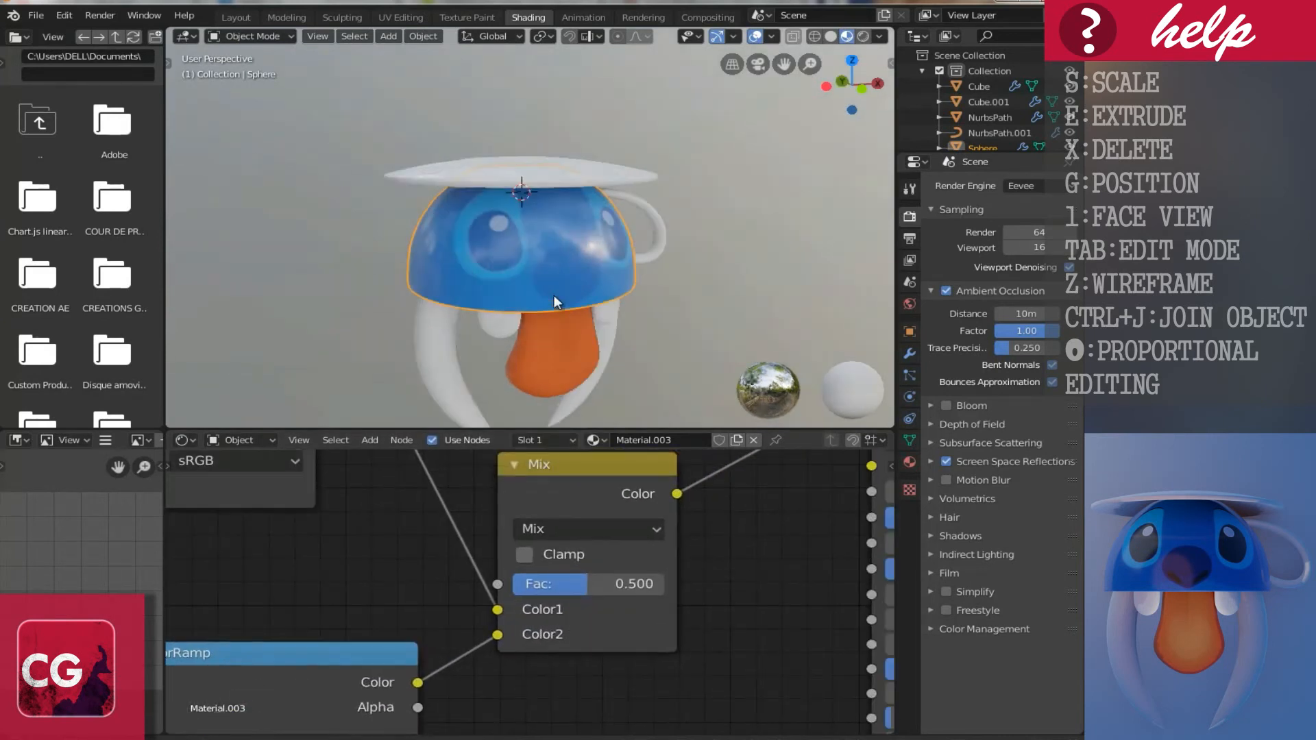
scroll(564, 311, up, 1)
scroll(563, 311, up, 1)
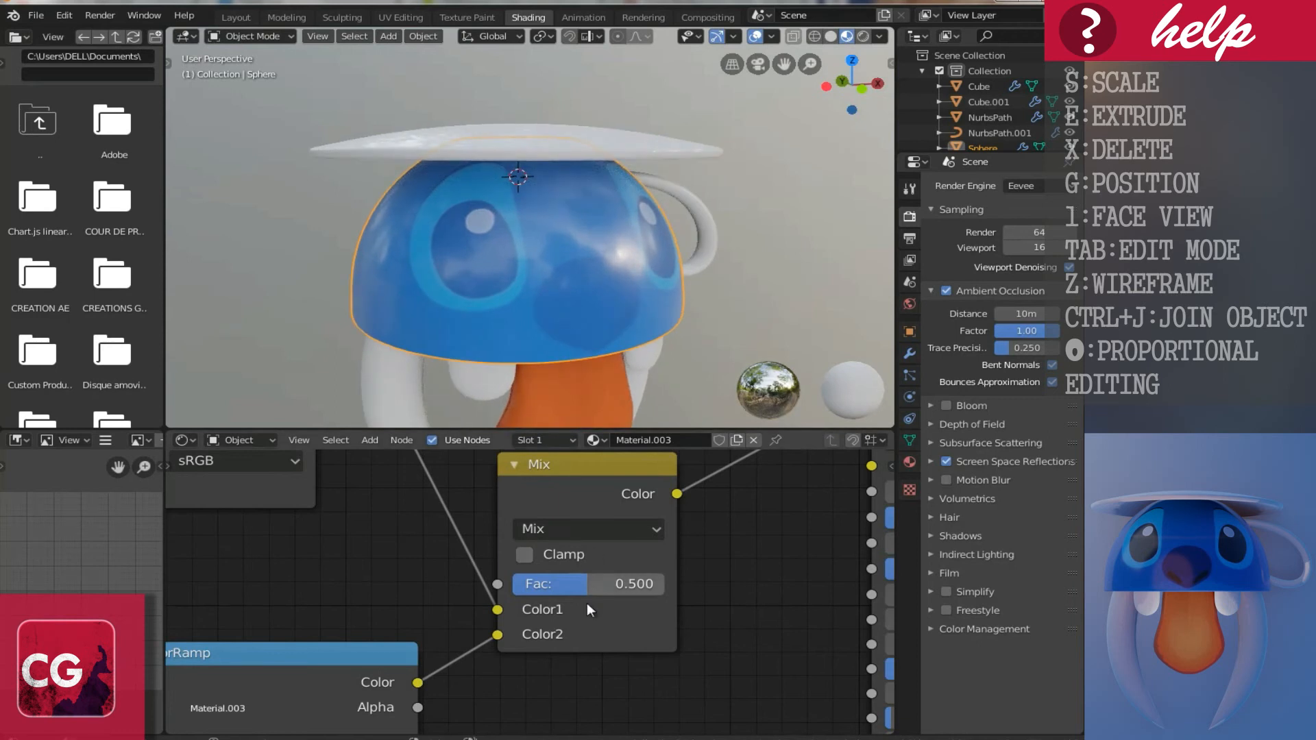
drag(554, 586, 494, 599)
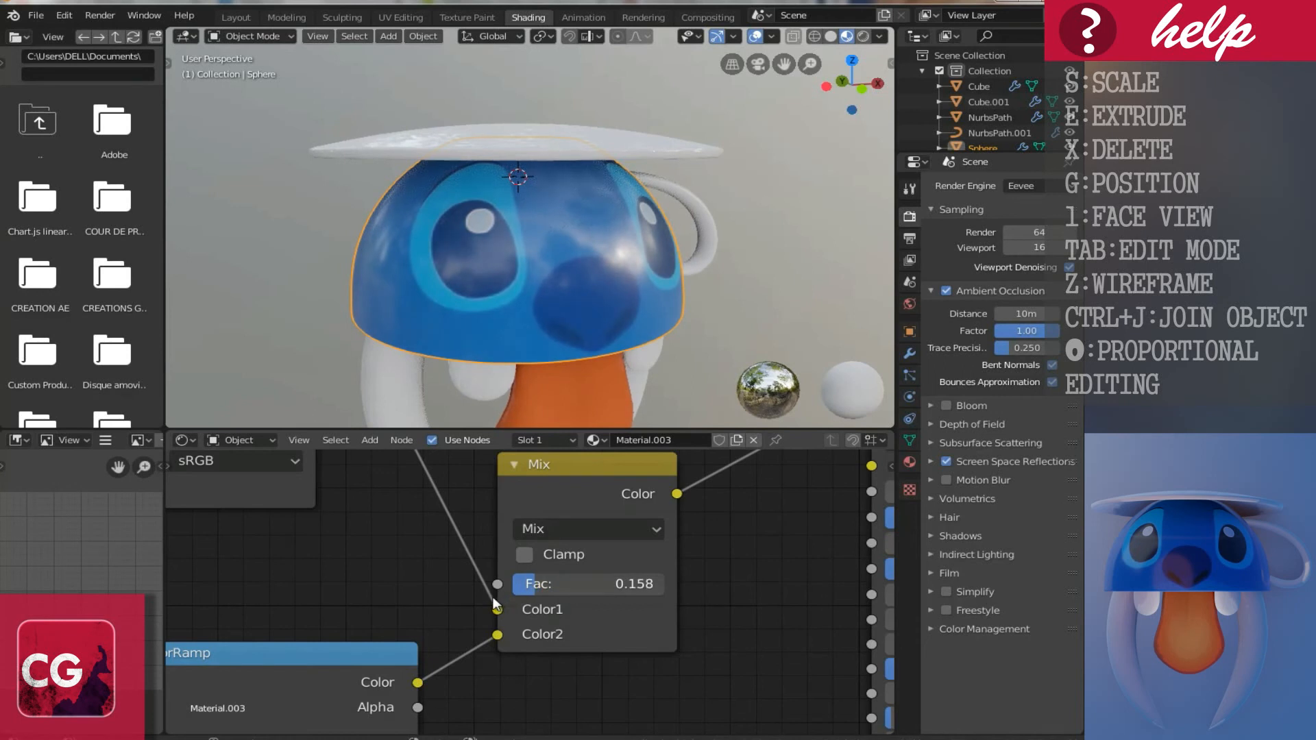
Step: Change the blend mode of the Mix node combining the face texture and Fresnel tint to Overlay
drag(494, 603, 495, 603)
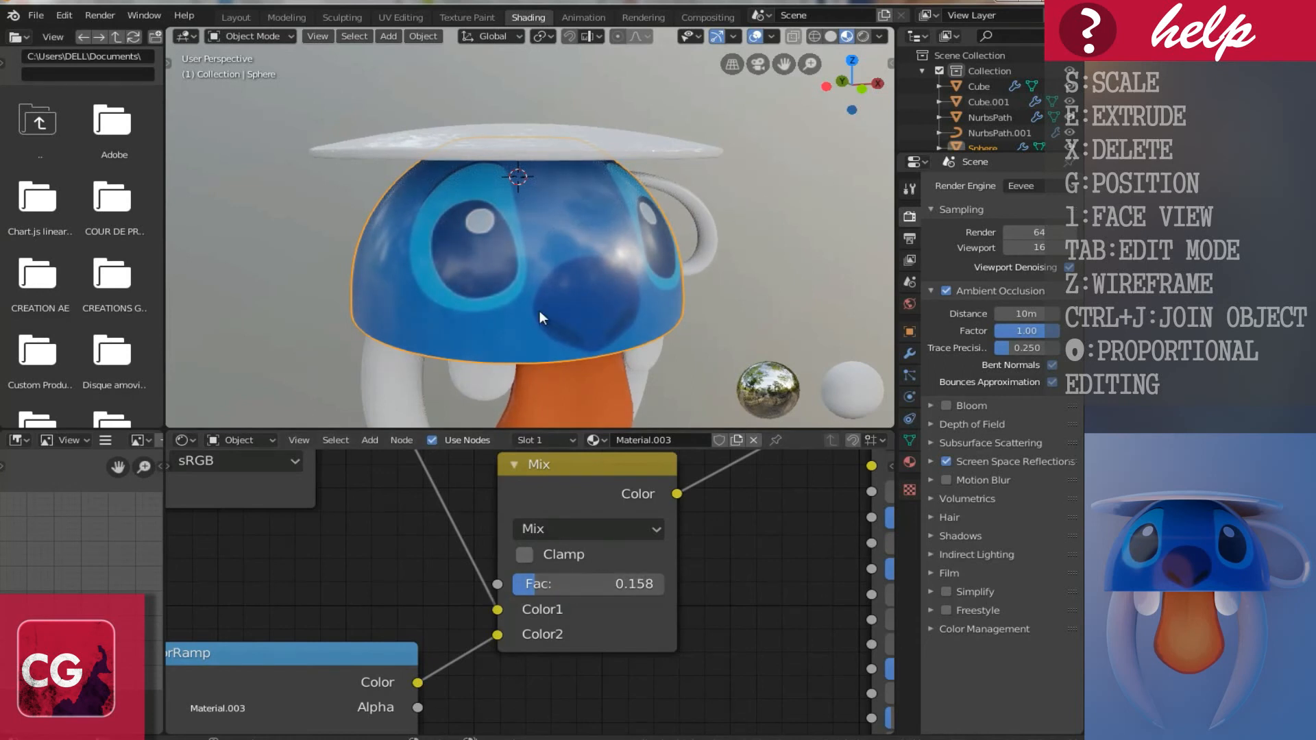
scroll(505, 217, down, 4)
mouse_move(623, 246)
middle_down()
mouse_move(483, 241)
mouse_move(612, 243)
middle_up()
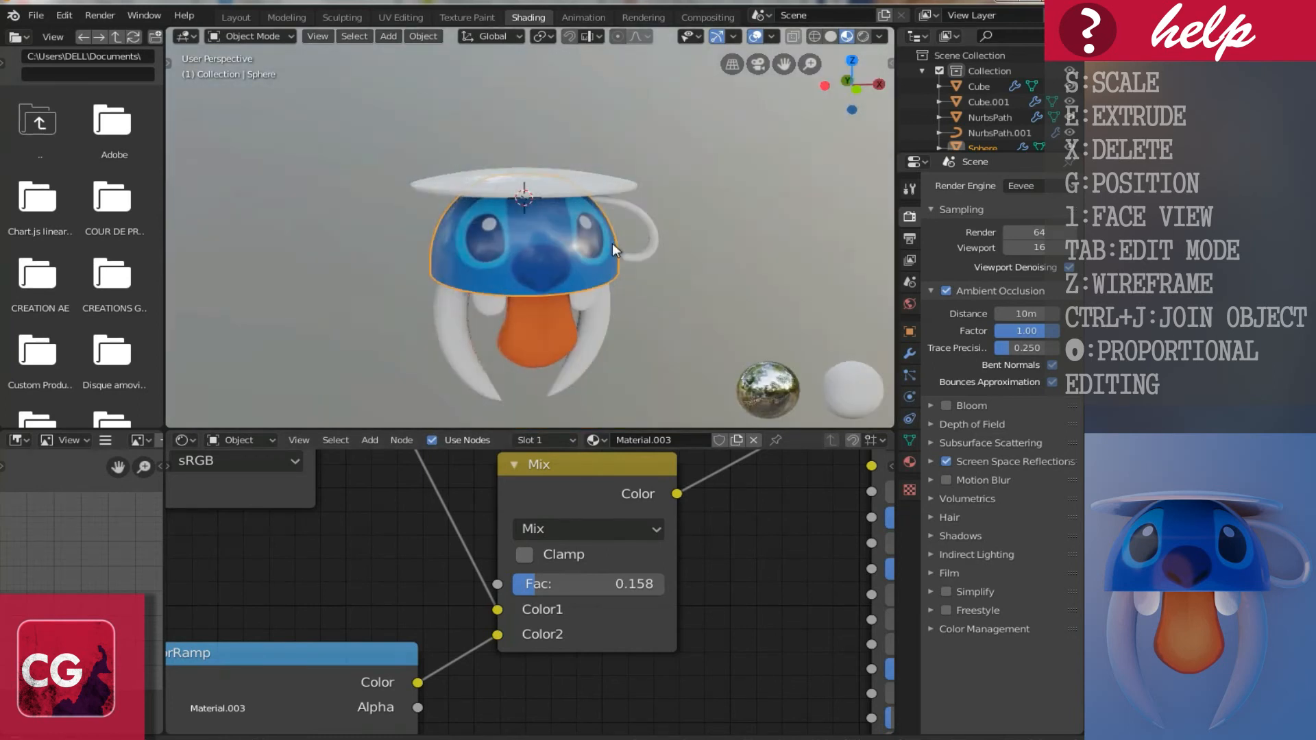
scroll(608, 296, up, 3)
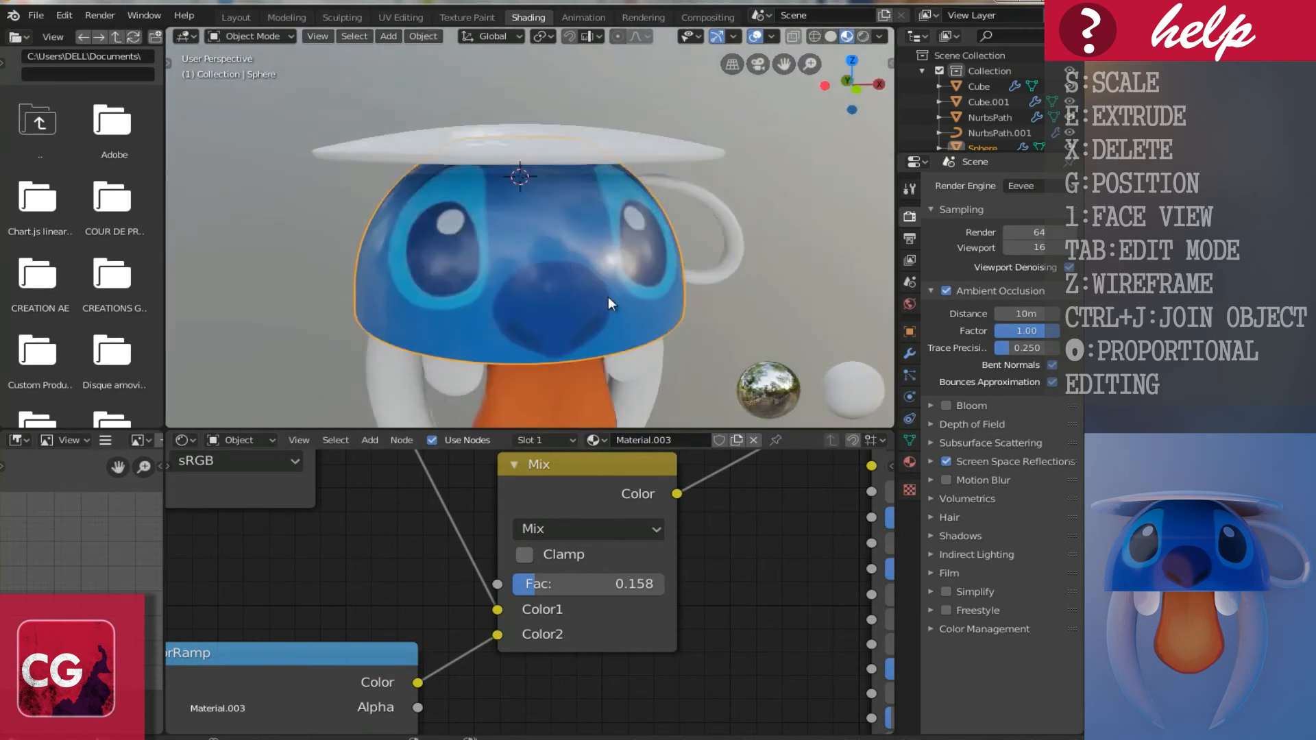
click(599, 533)
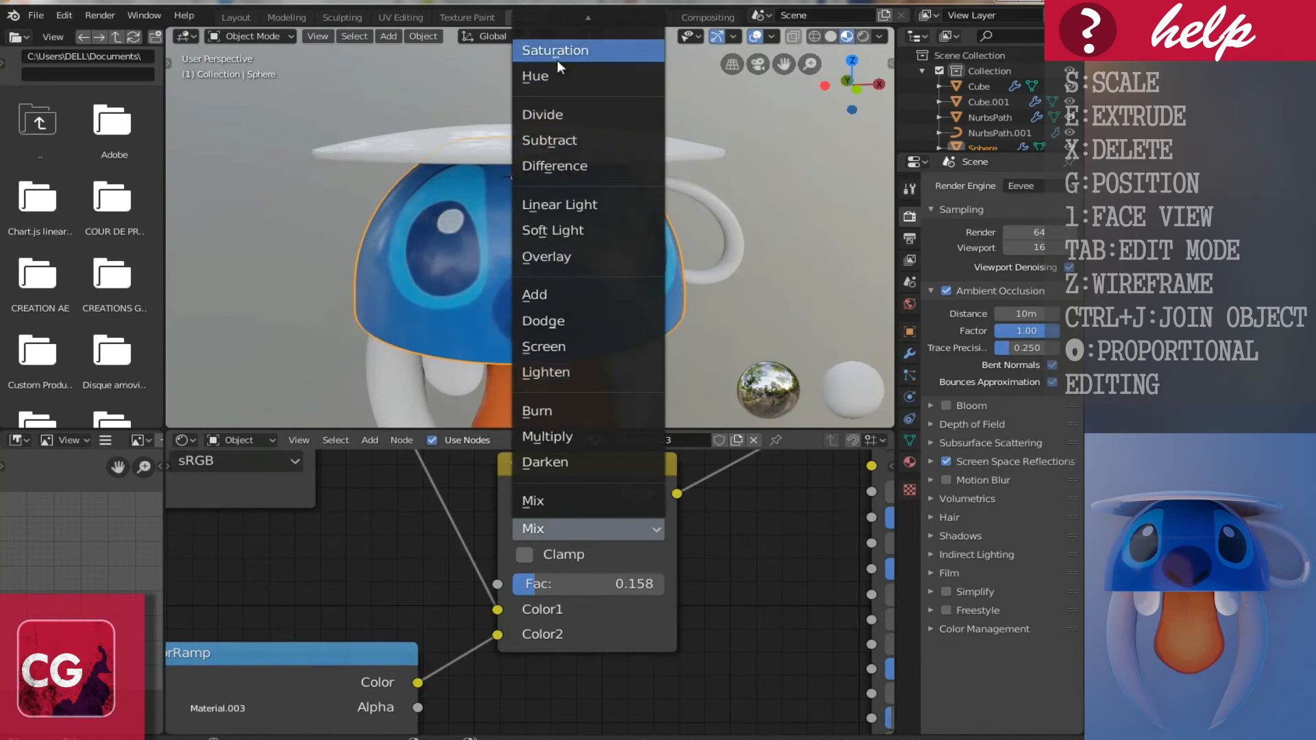
click(559, 258)
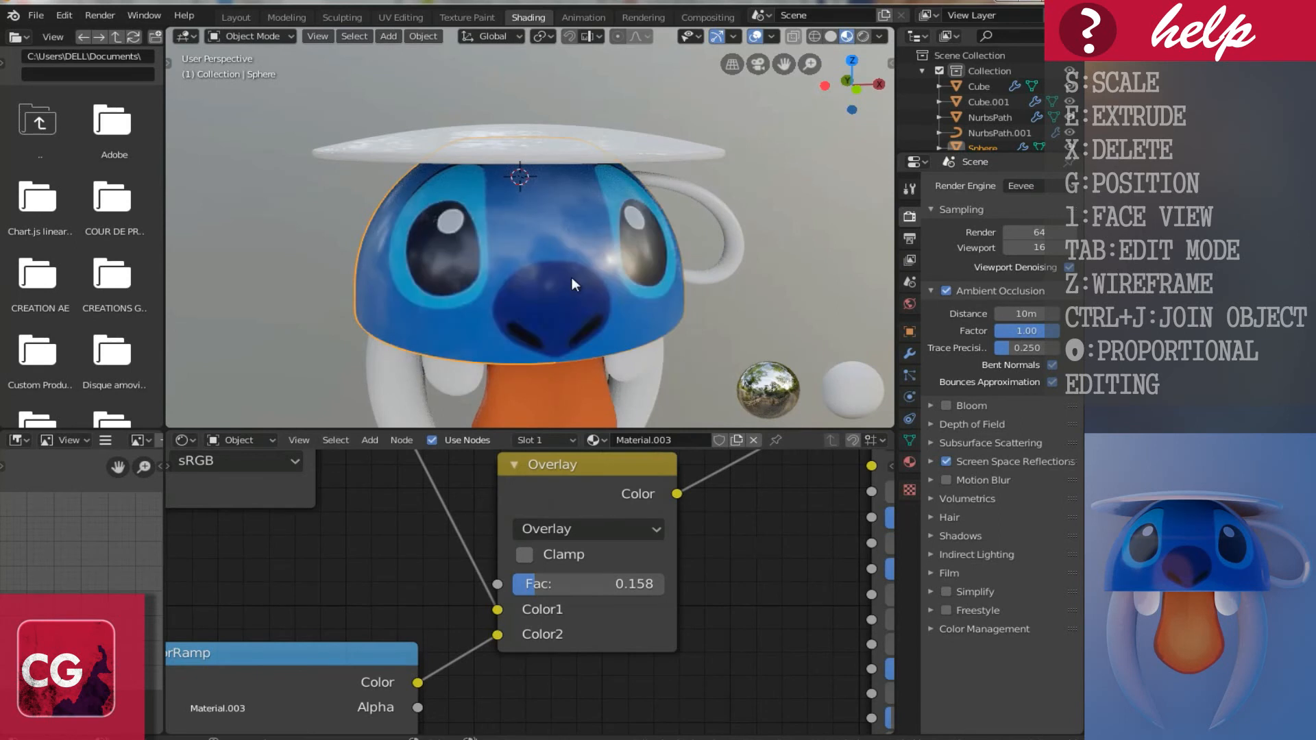
Step: Raise the Overlay node's factor to 0.183 and check the tint on the cup's face
middle_drag(525, 281, 479, 475)
mouse_move(538, 585)
mouse_down()
mouse_move(626, 584)
mouse_move(551, 585)
mouse_up()
scroll(408, 252, down, 2)
middle_drag(456, 251, 517, 238)
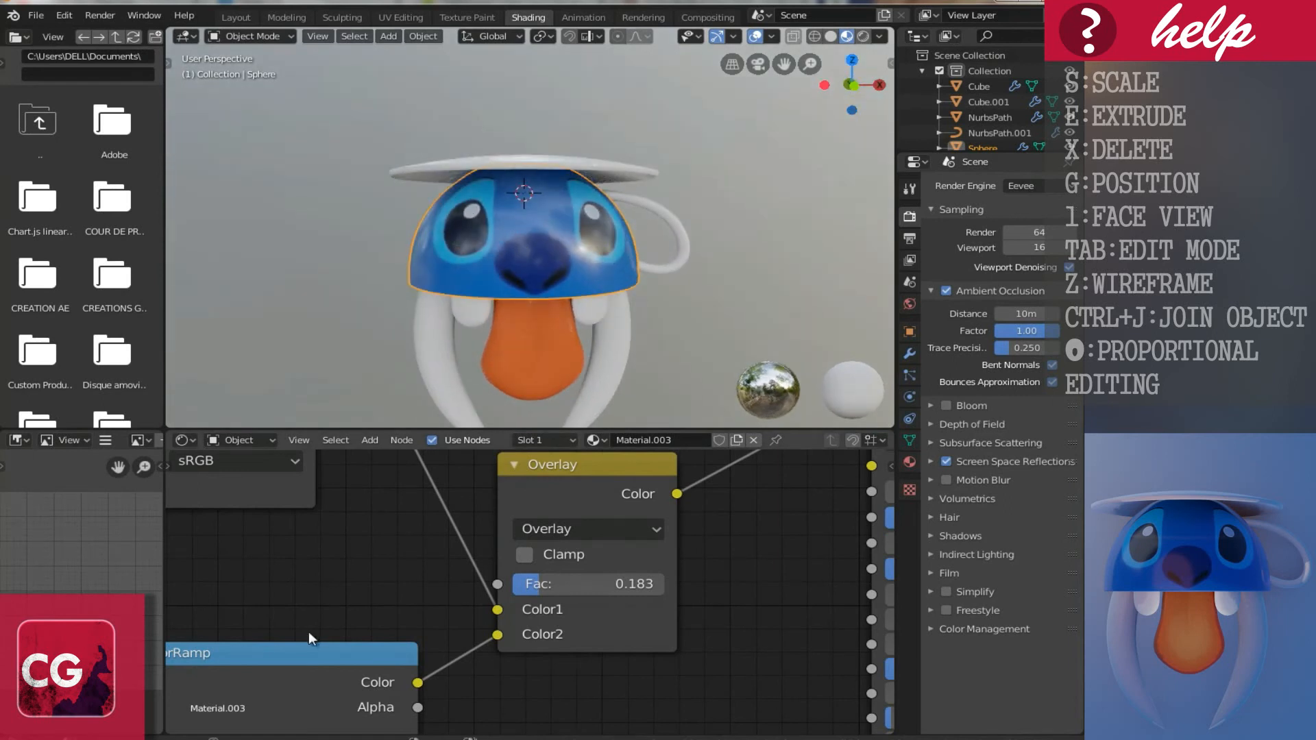
Step: Move the ColorRamp's blue stop to position 0.418 and inspect the tinted cup from several sides
middle_drag(274, 712, 473, 583)
drag(328, 657, 446, 656)
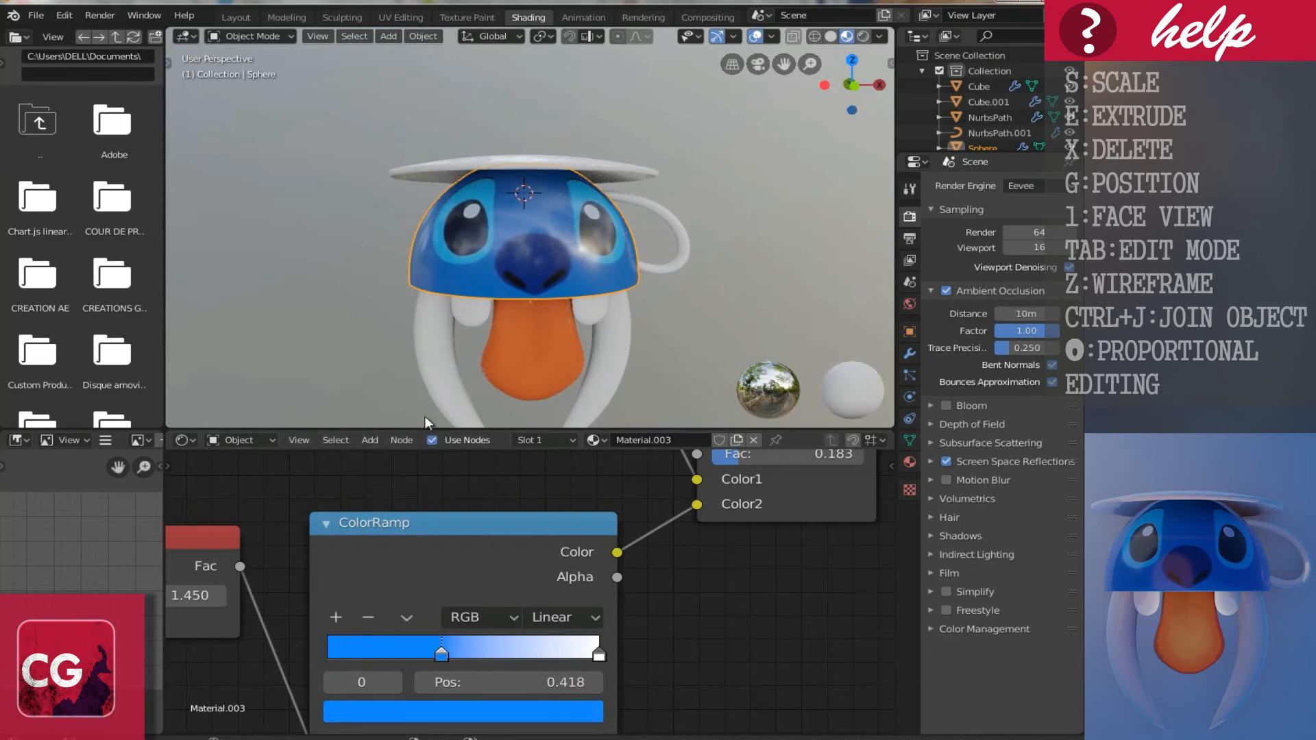
scroll(526, 289, down, 2)
middle_drag(530, 205, 512, 279)
middle_drag(619, 279, 573, 248)
scroll(660, 252, up, 3)
middle_drag(659, 253, 597, 269)
scroll(597, 269, down, 2)
scroll(619, 265, up, 4)
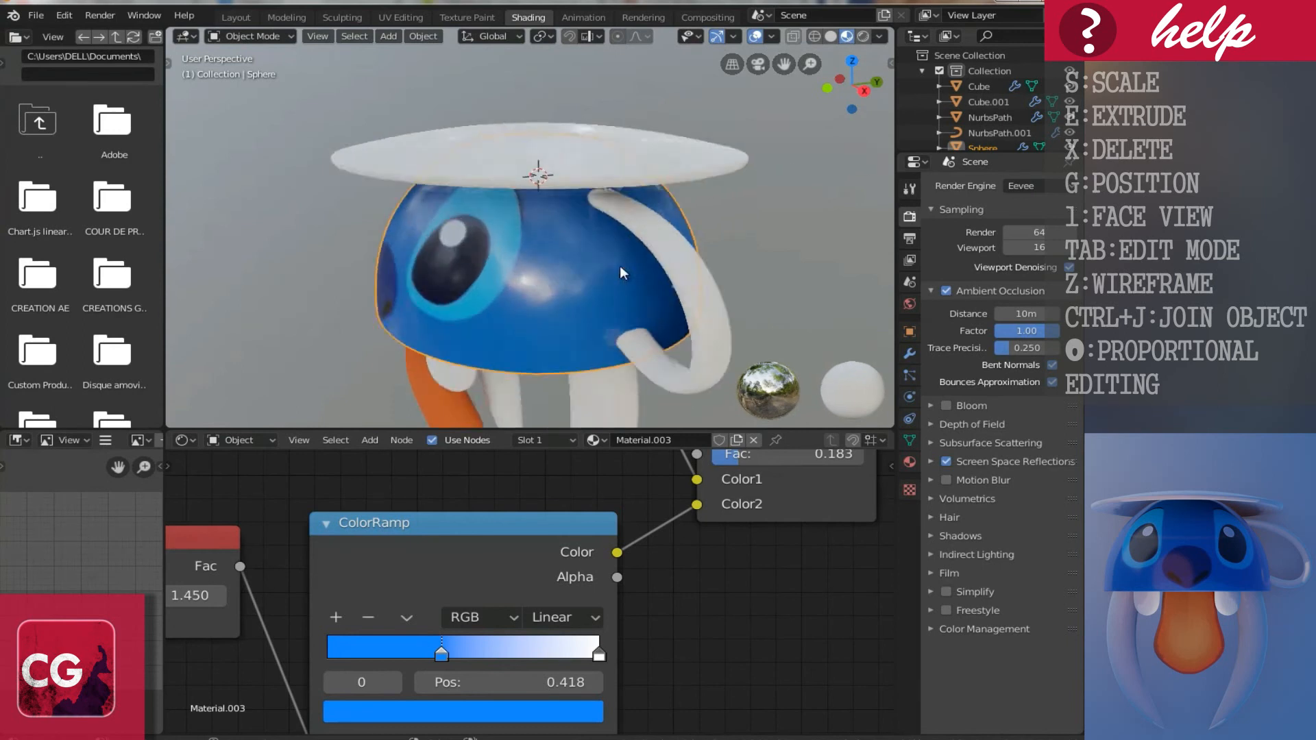
Step: Assign the existing Material.001 to the cup's handle
click(684, 297)
middle_drag(498, 266, 639, 208)
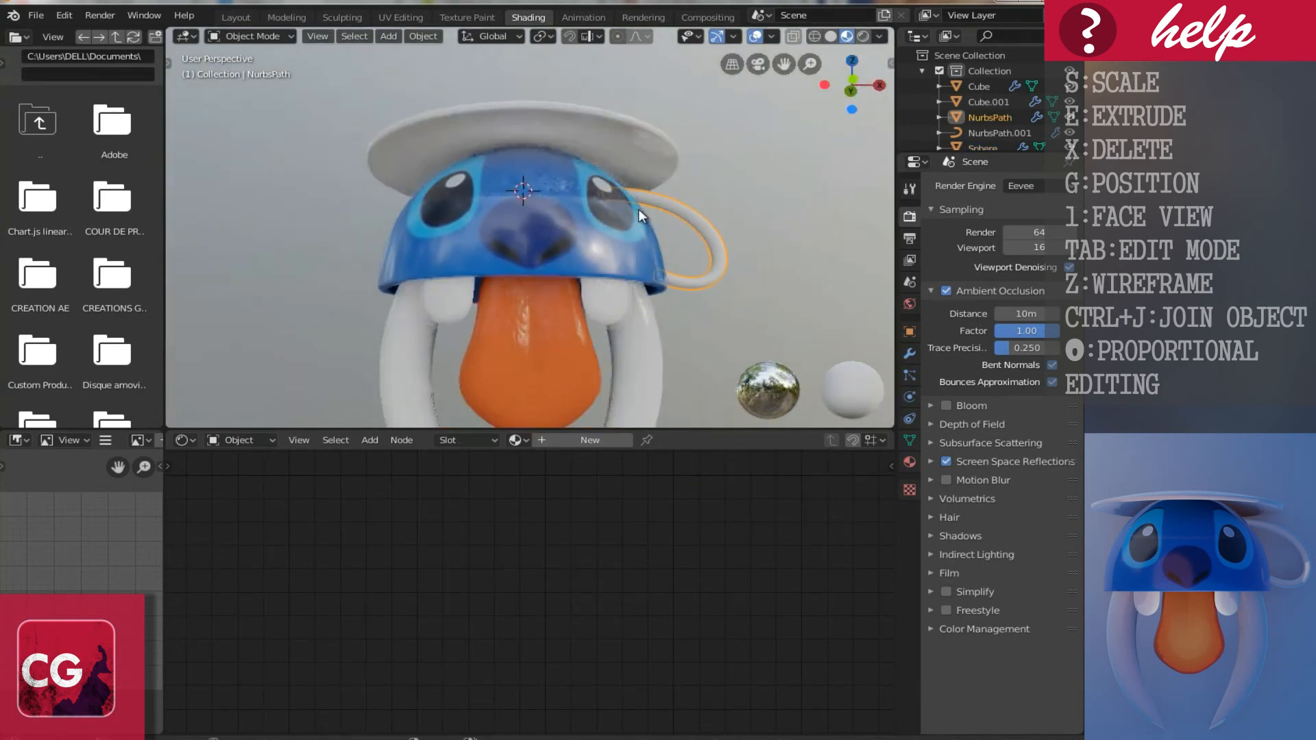
scroll(639, 208, down, 1)
middle_drag(661, 211, 578, 218)
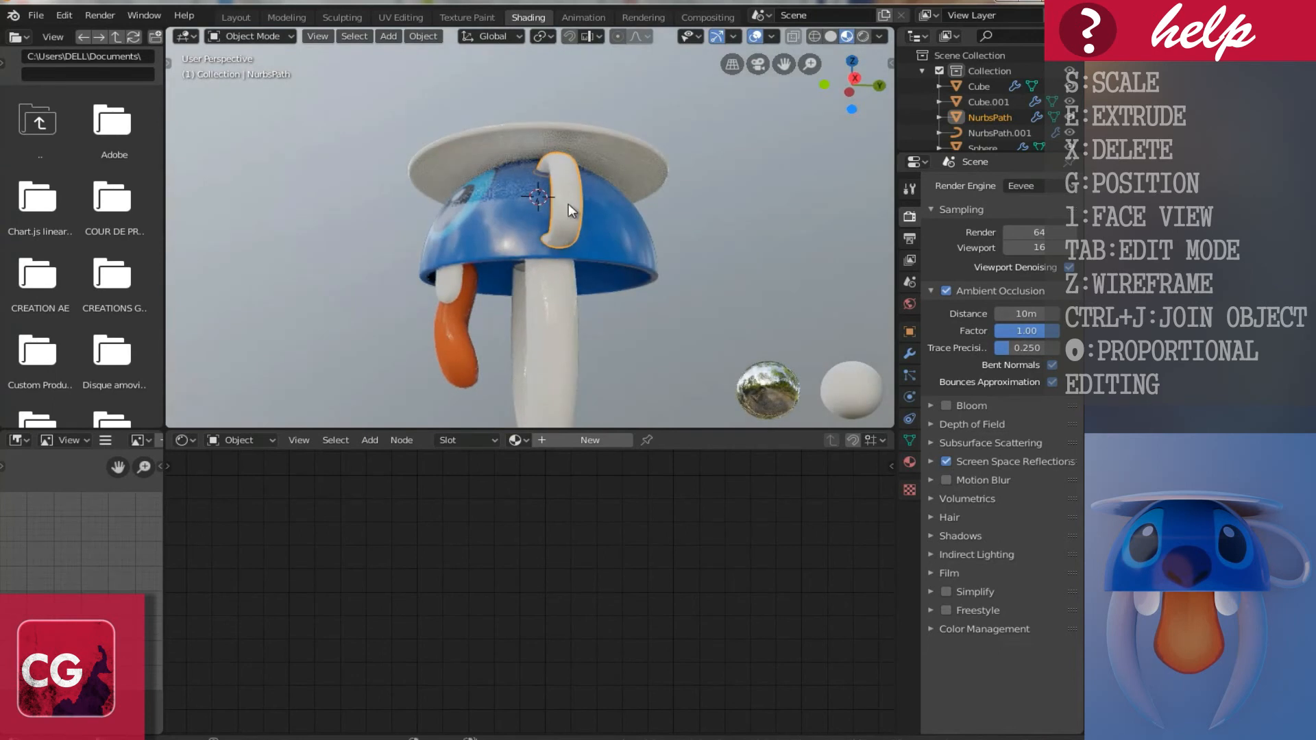
middle_drag(652, 288, 717, 232)
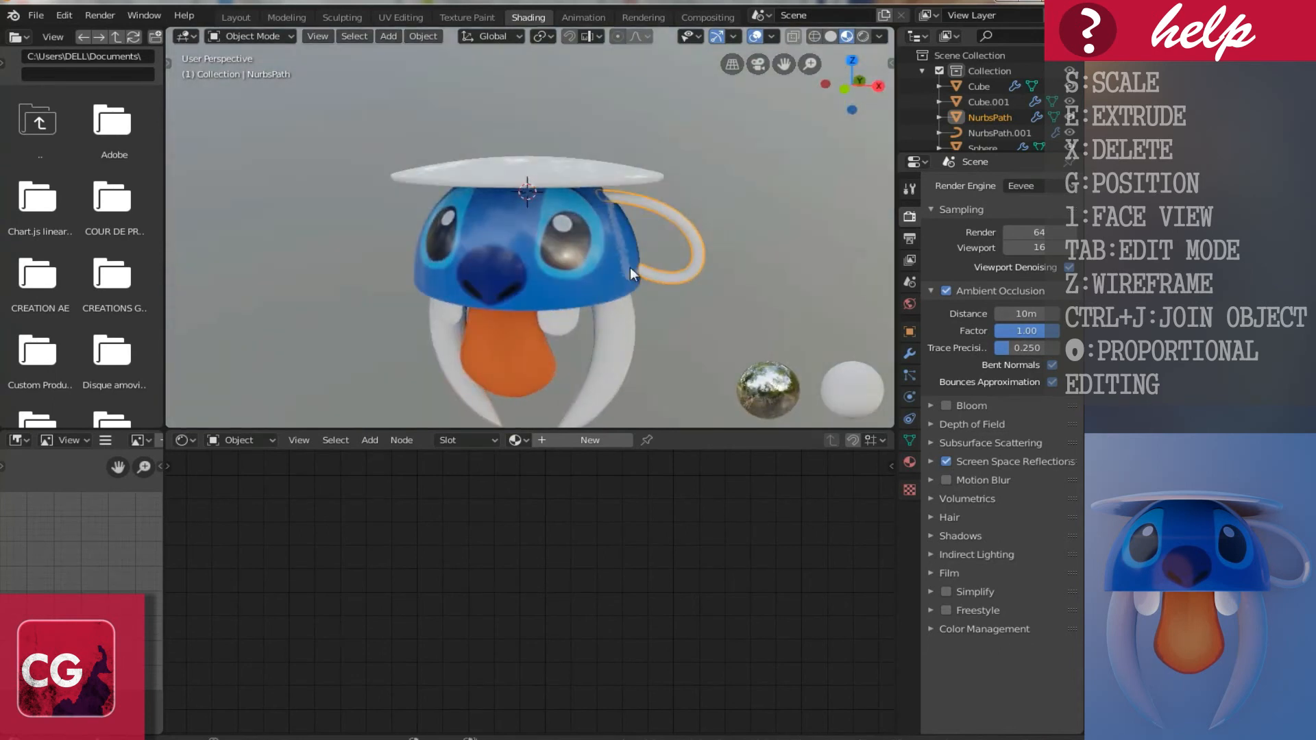
click(516, 440)
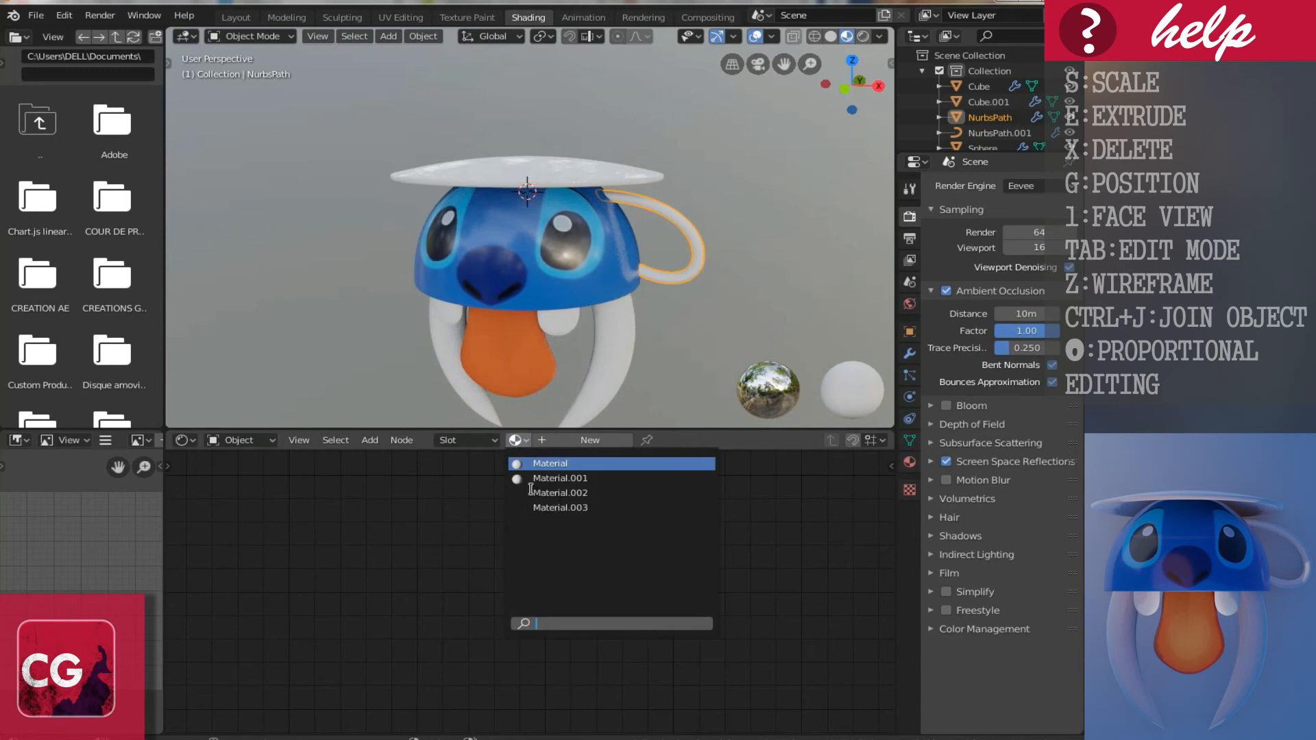
click(573, 477)
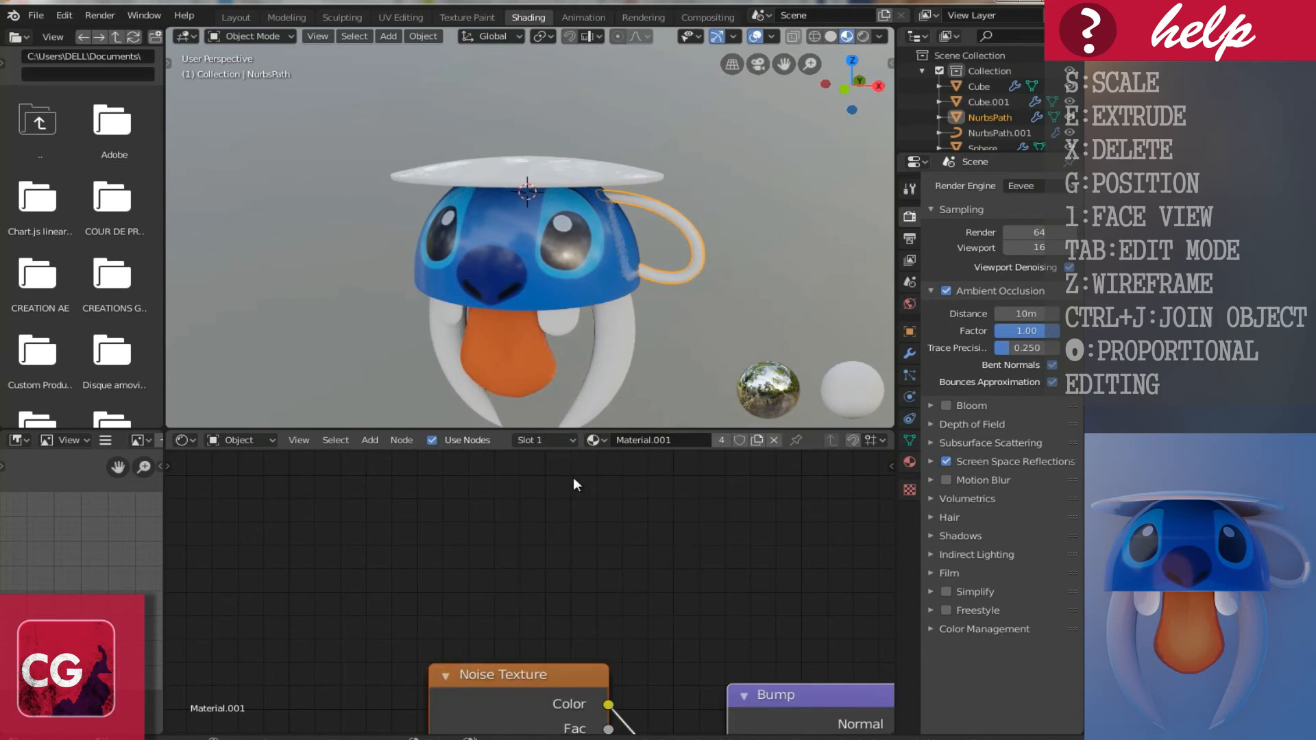
middle_drag(455, 245, 520, 236)
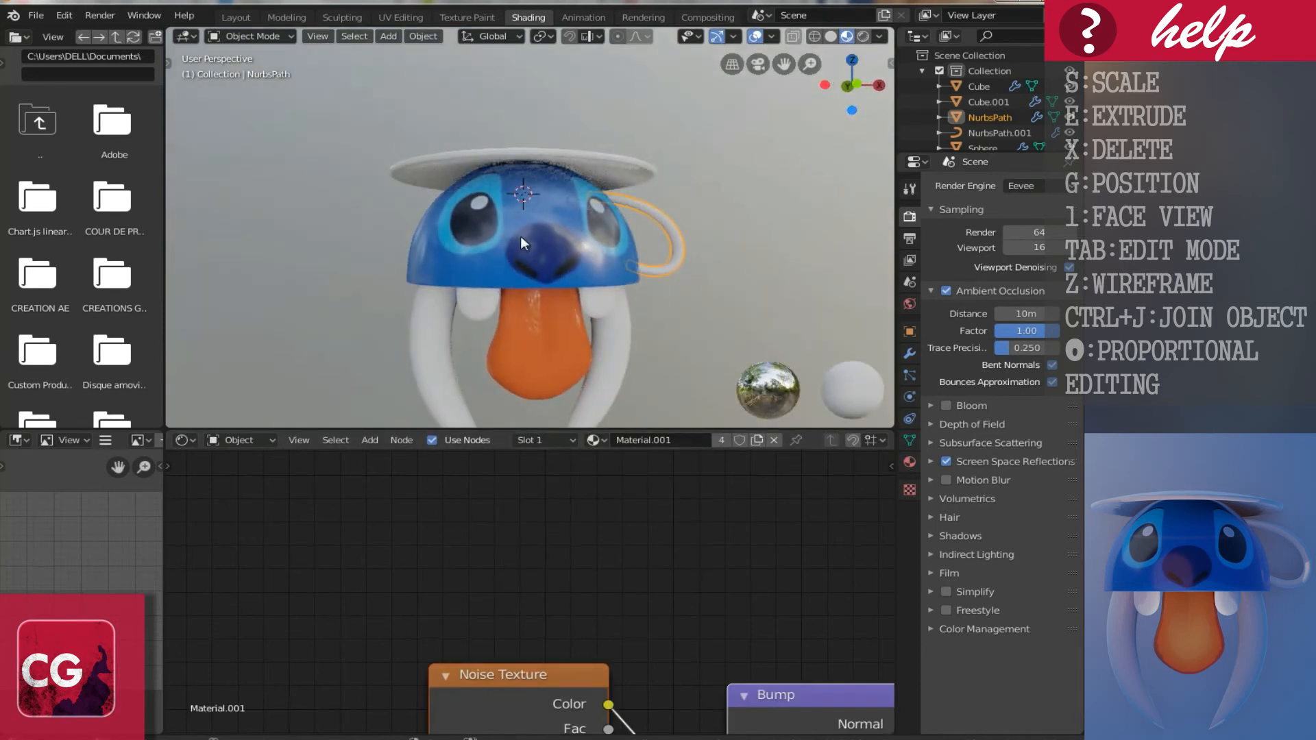
Step: Switch to the Layout workspace, add a plane at the origin and rotate it 90° about the global X axis
scroll(520, 236, down, 4)
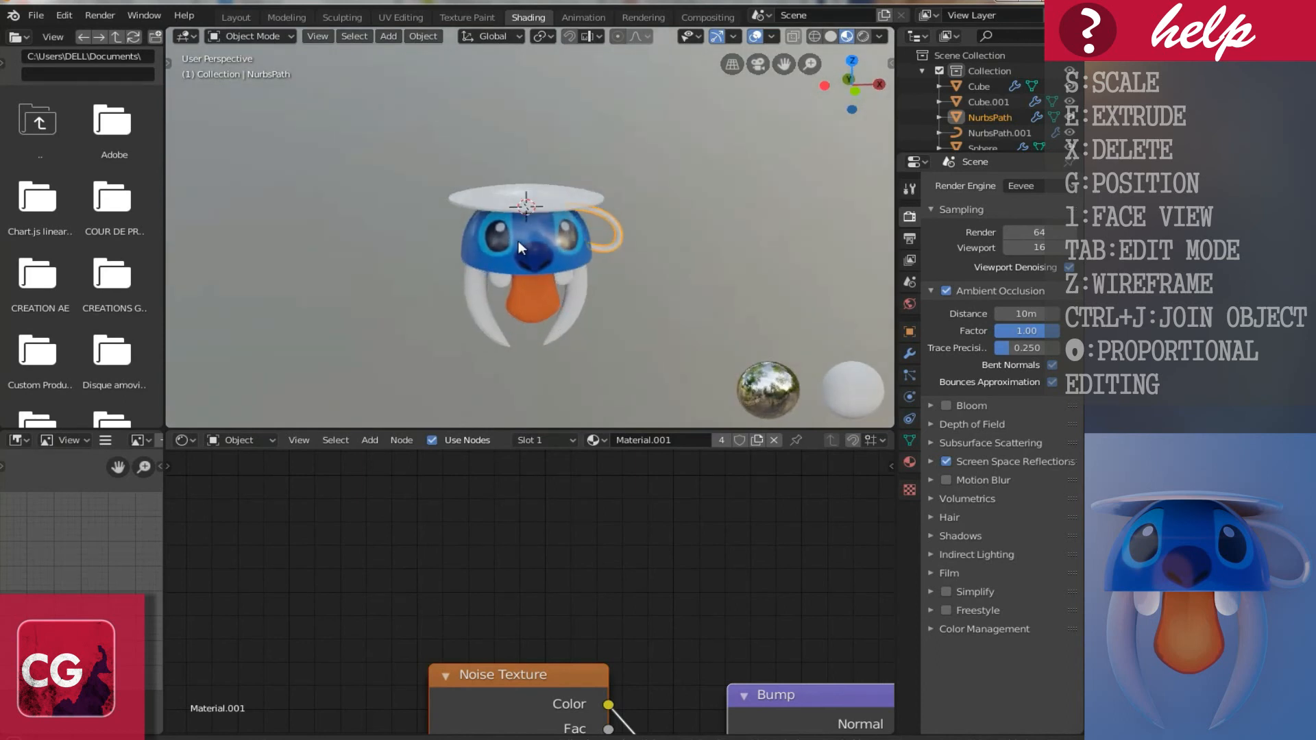
middle_drag(524, 250, 627, 249)
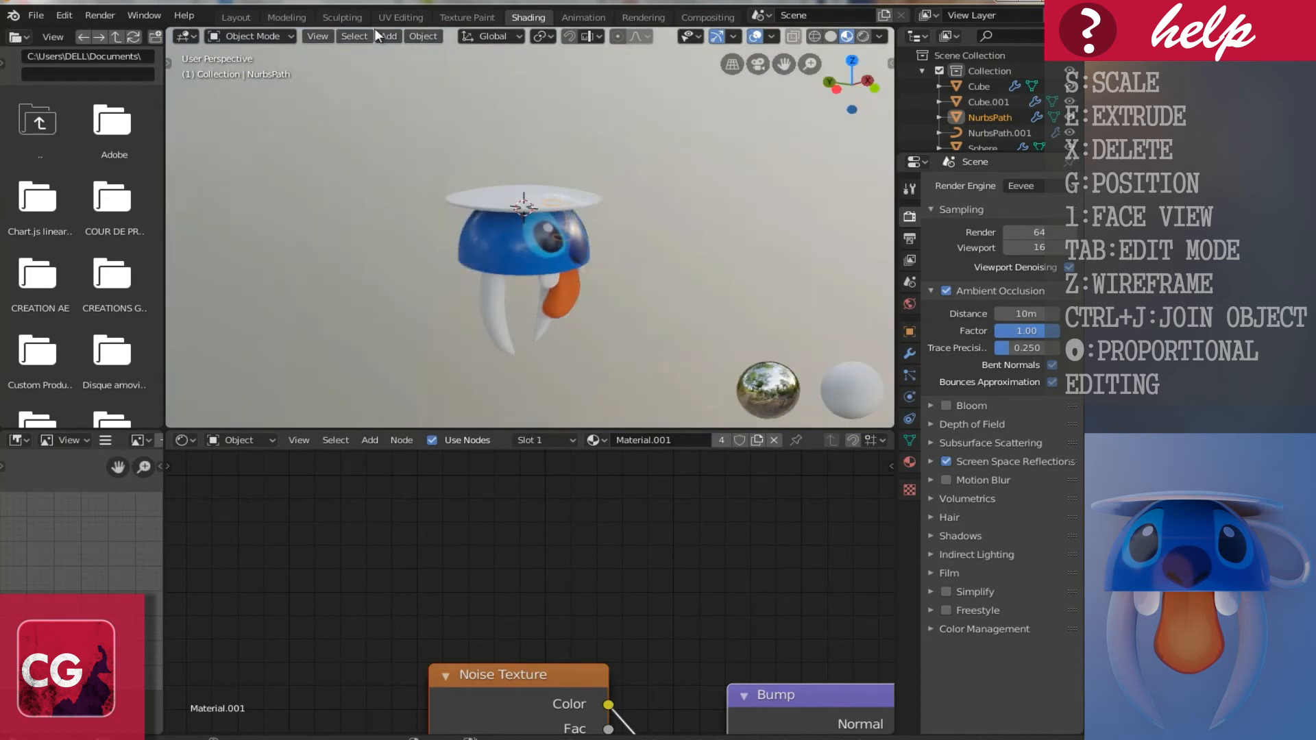
click(237, 17)
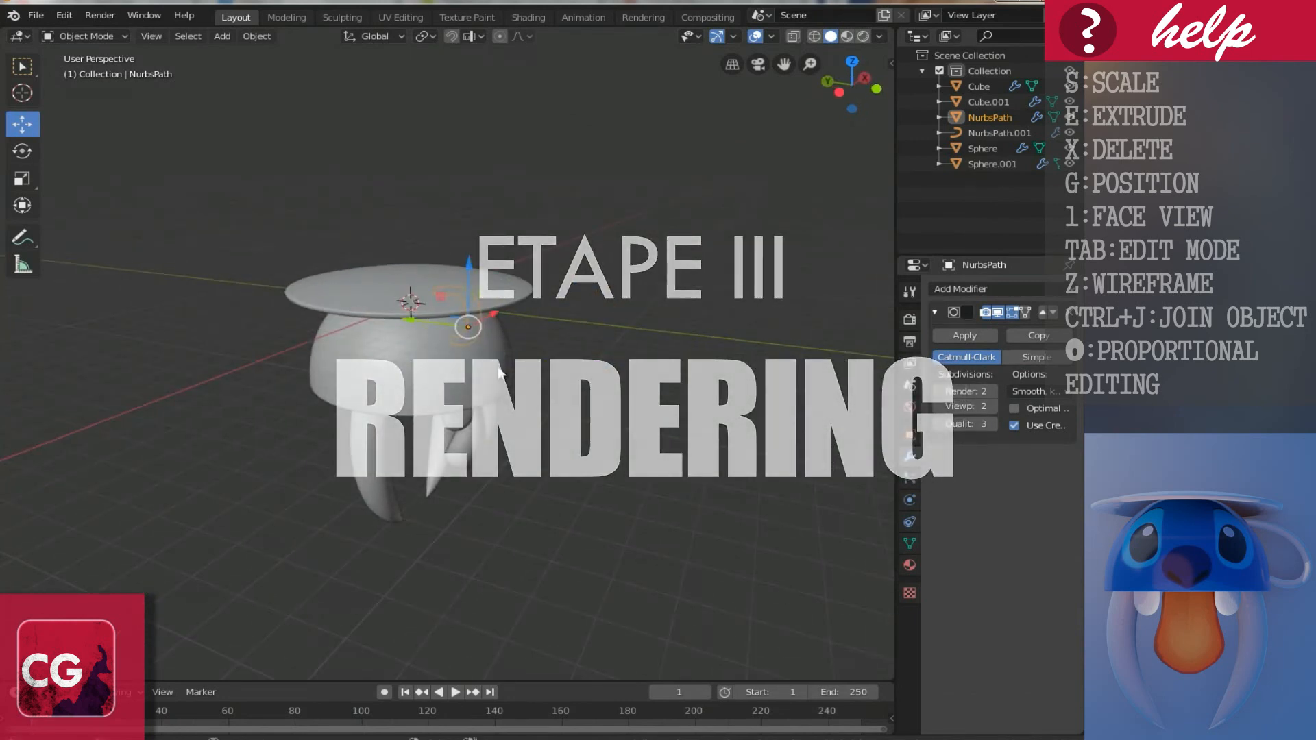
key(shift+a)
mouse_move(473, 348)
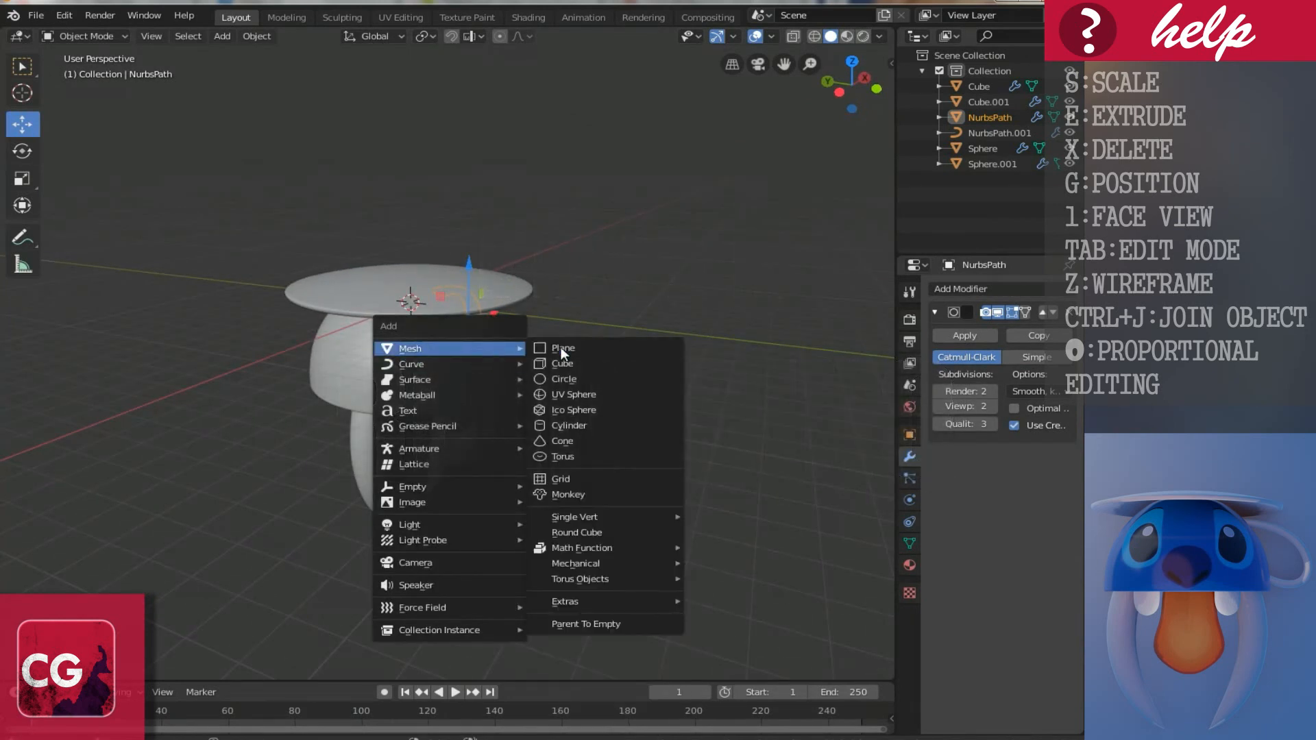
click(561, 349)
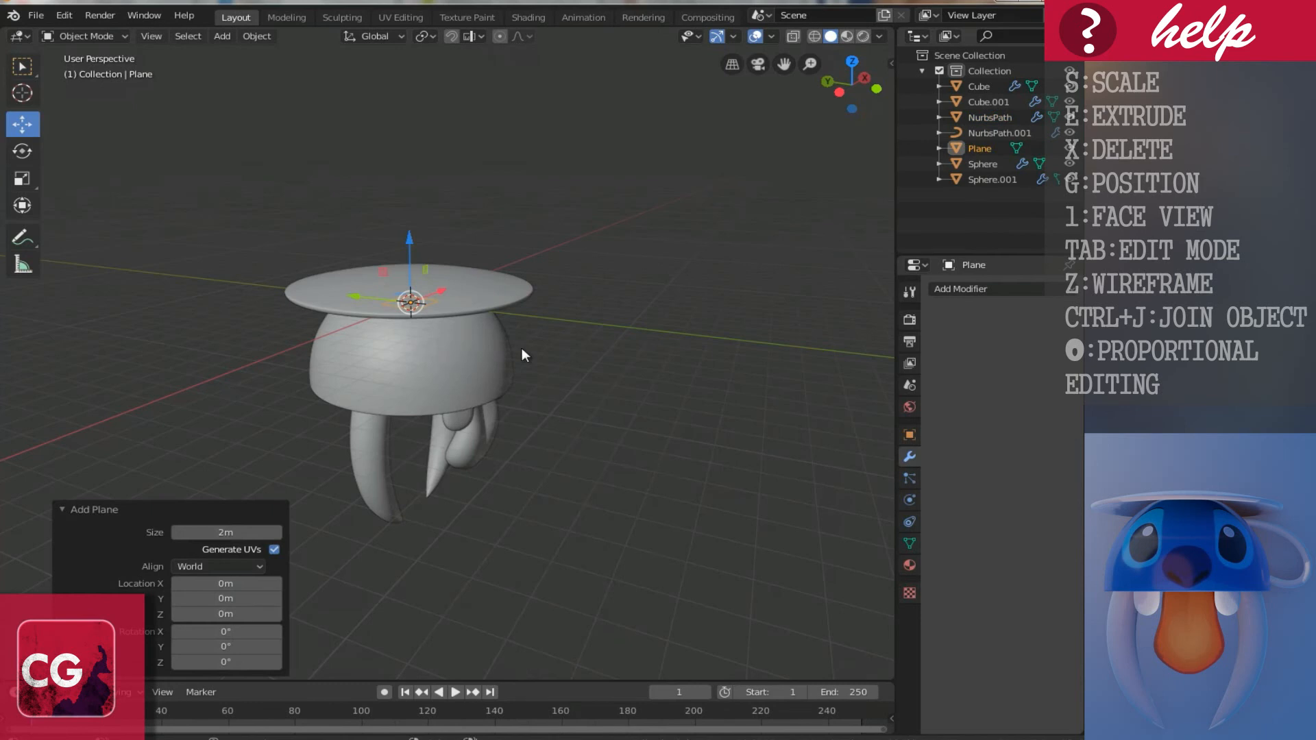
text(rx90)
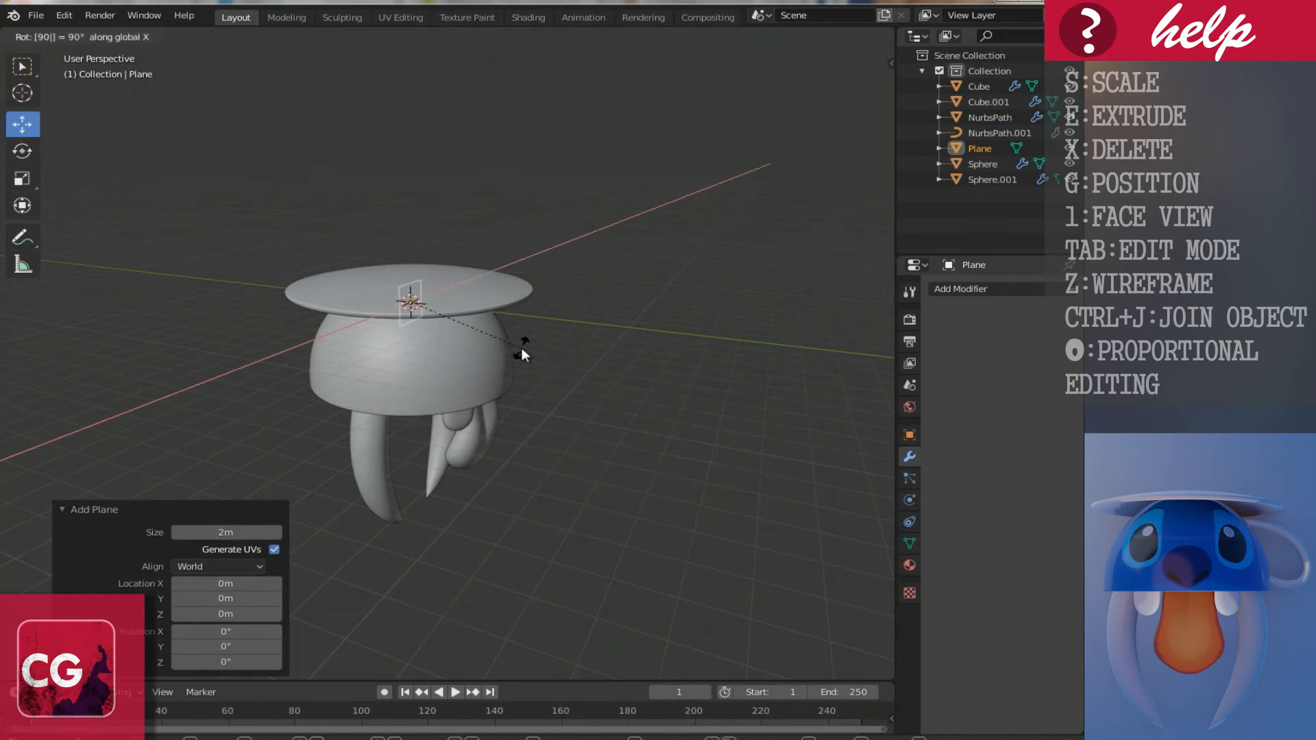
key(Return)
Step: Scale the plane by about 5.234, move it about 5.71 m along Y behind the character, and enlarge it by about 3.788
key(s)
click(858, 635)
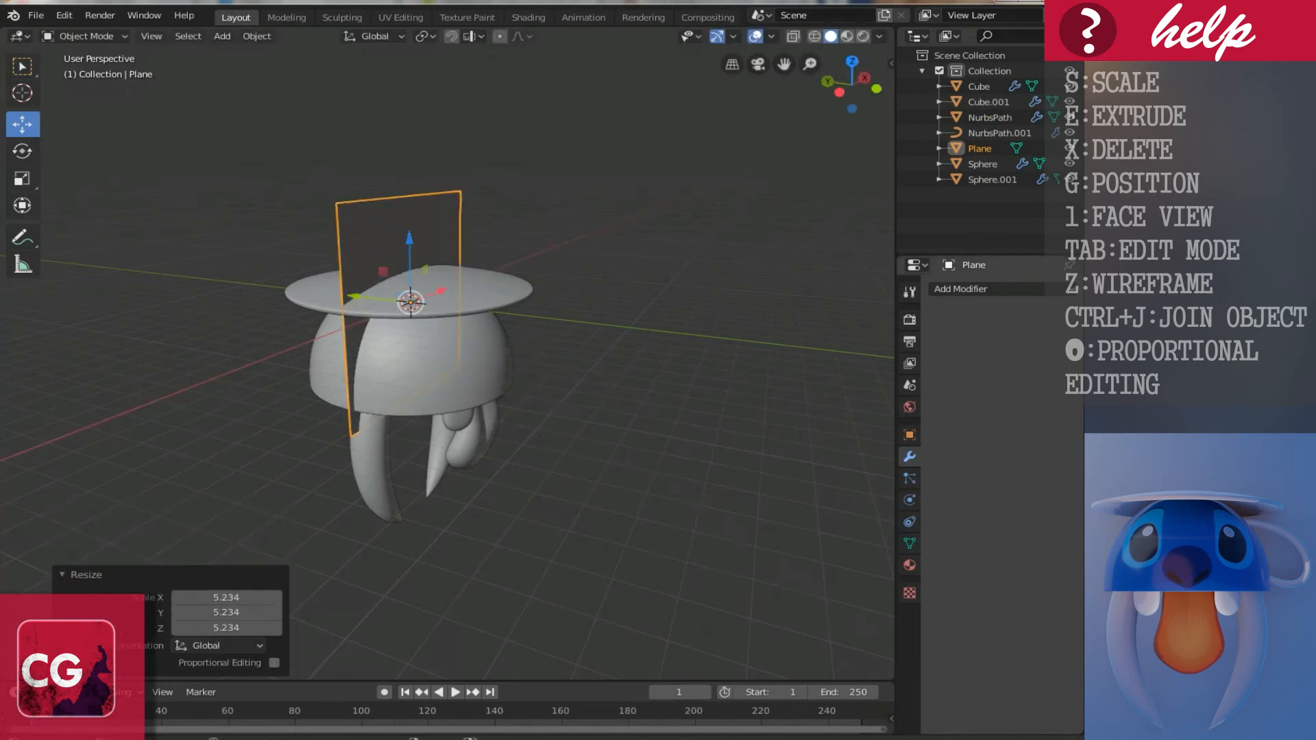
drag(353, 295, 255, 286)
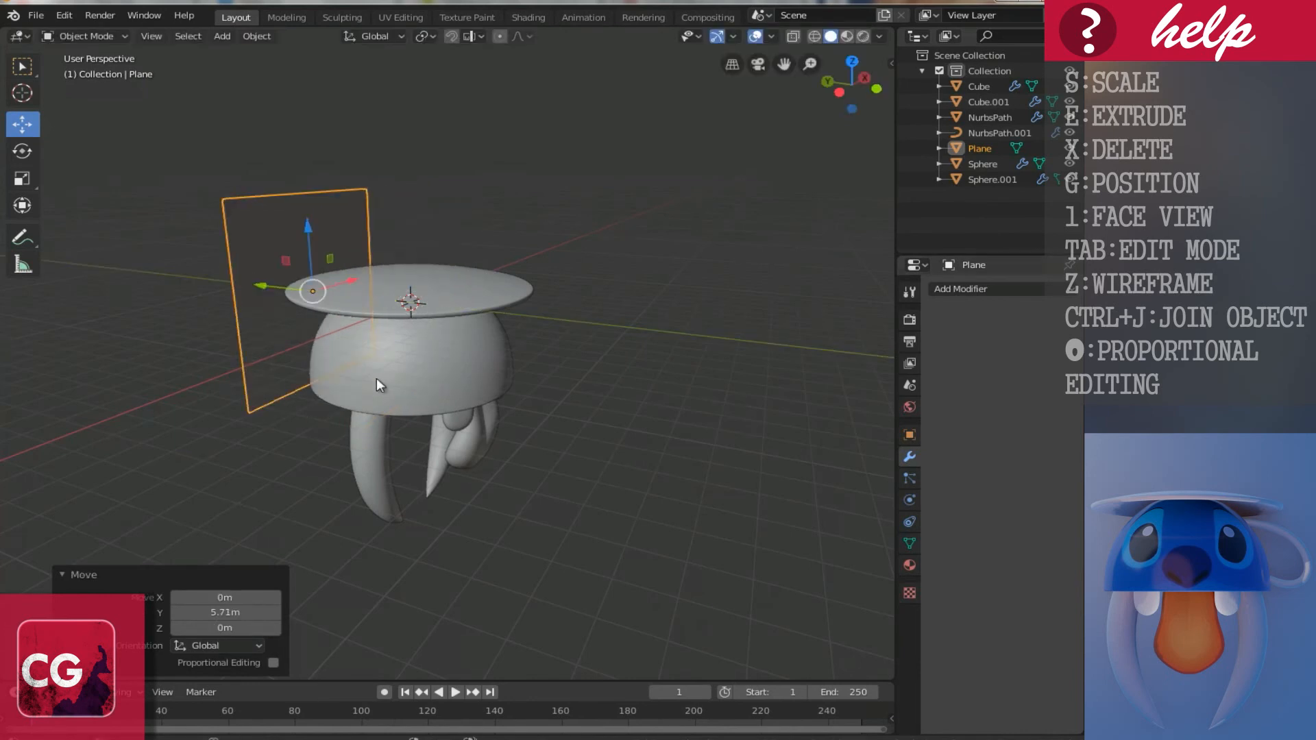
key(s)
click(764, 662)
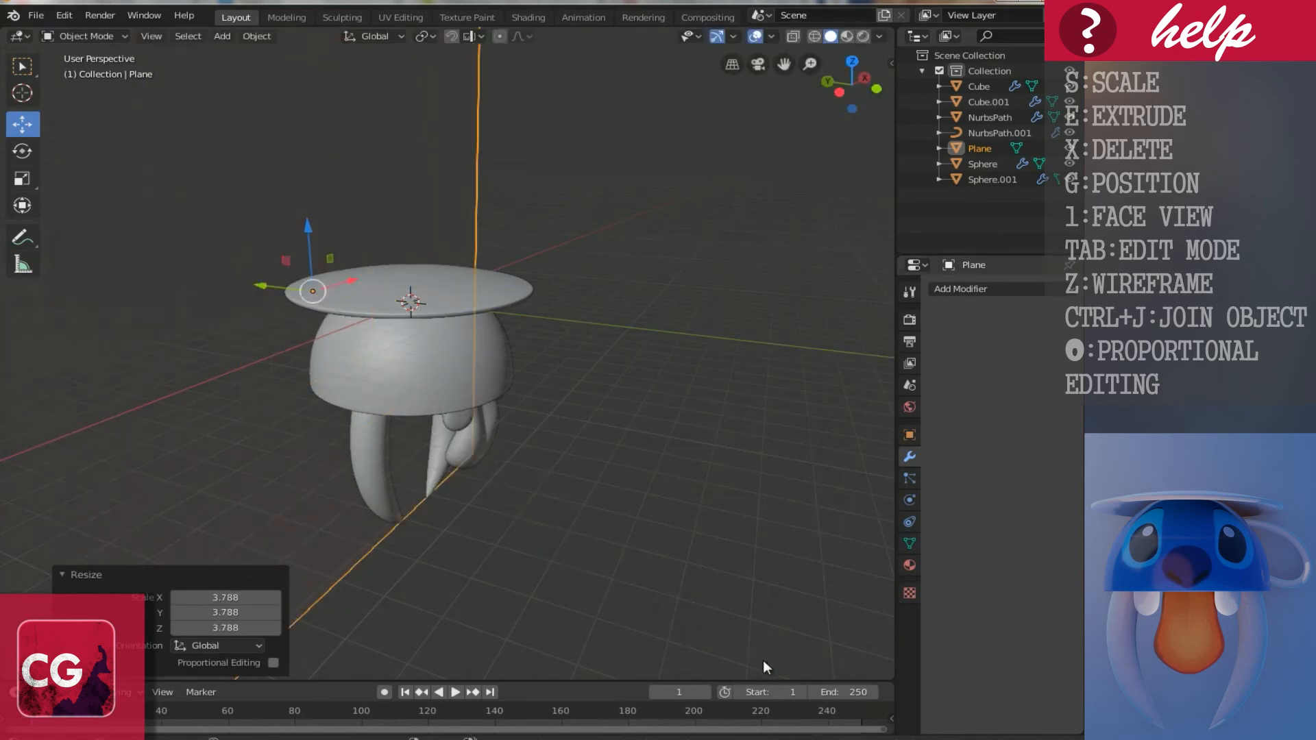
middle_drag(534, 409, 432, 388)
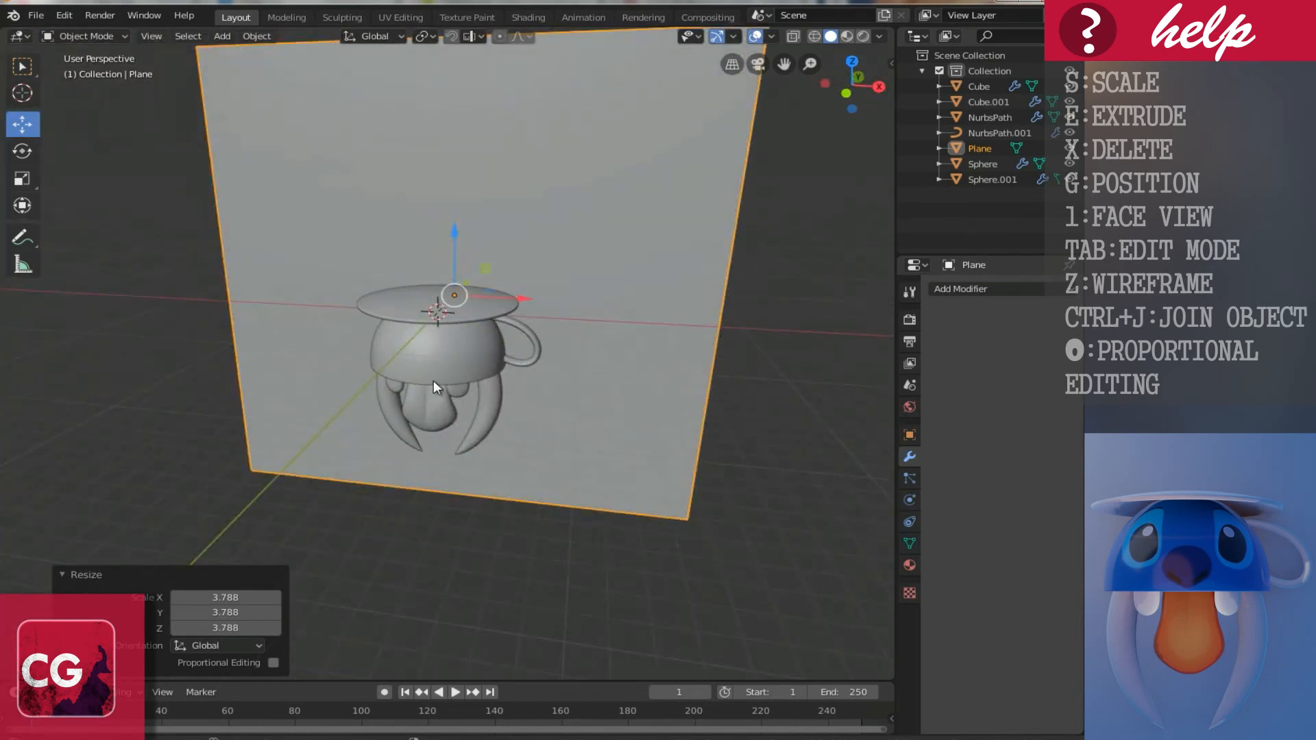
Step: Add a camera to the scene and align it to the front view of the character
key(KP_1)
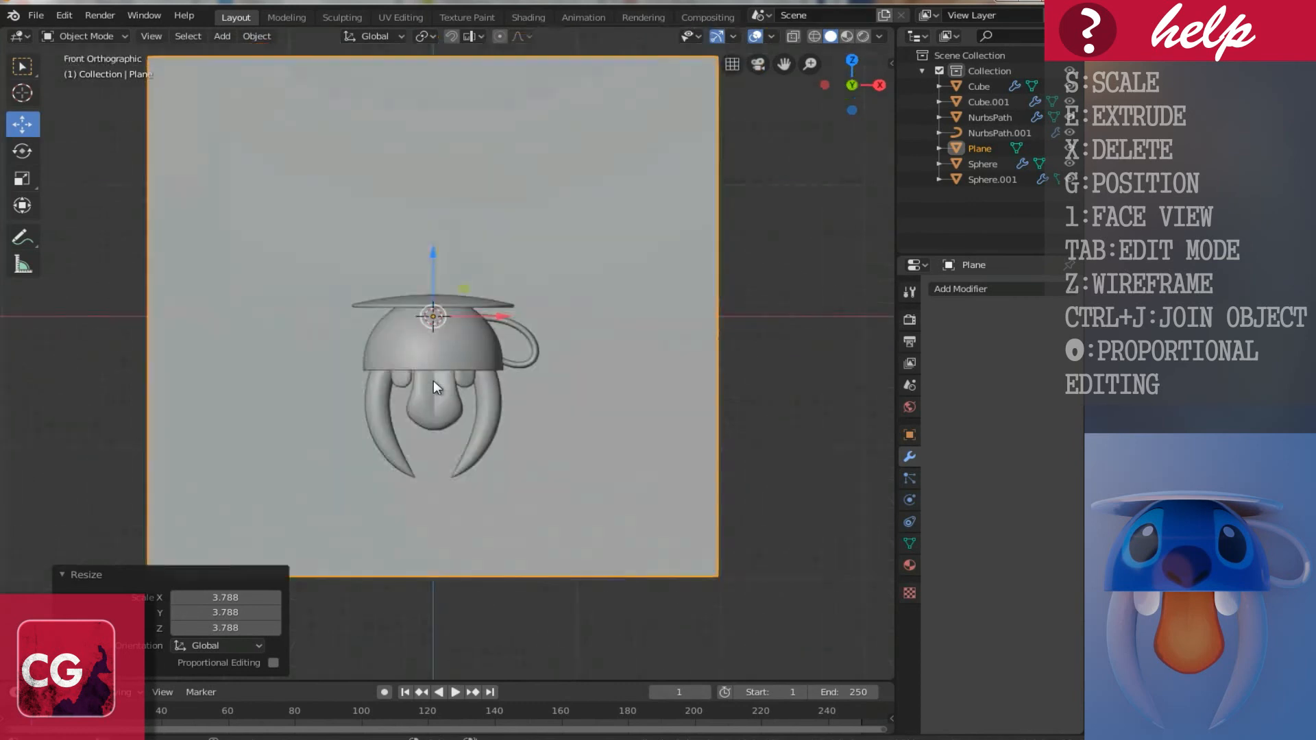
key(shift+a)
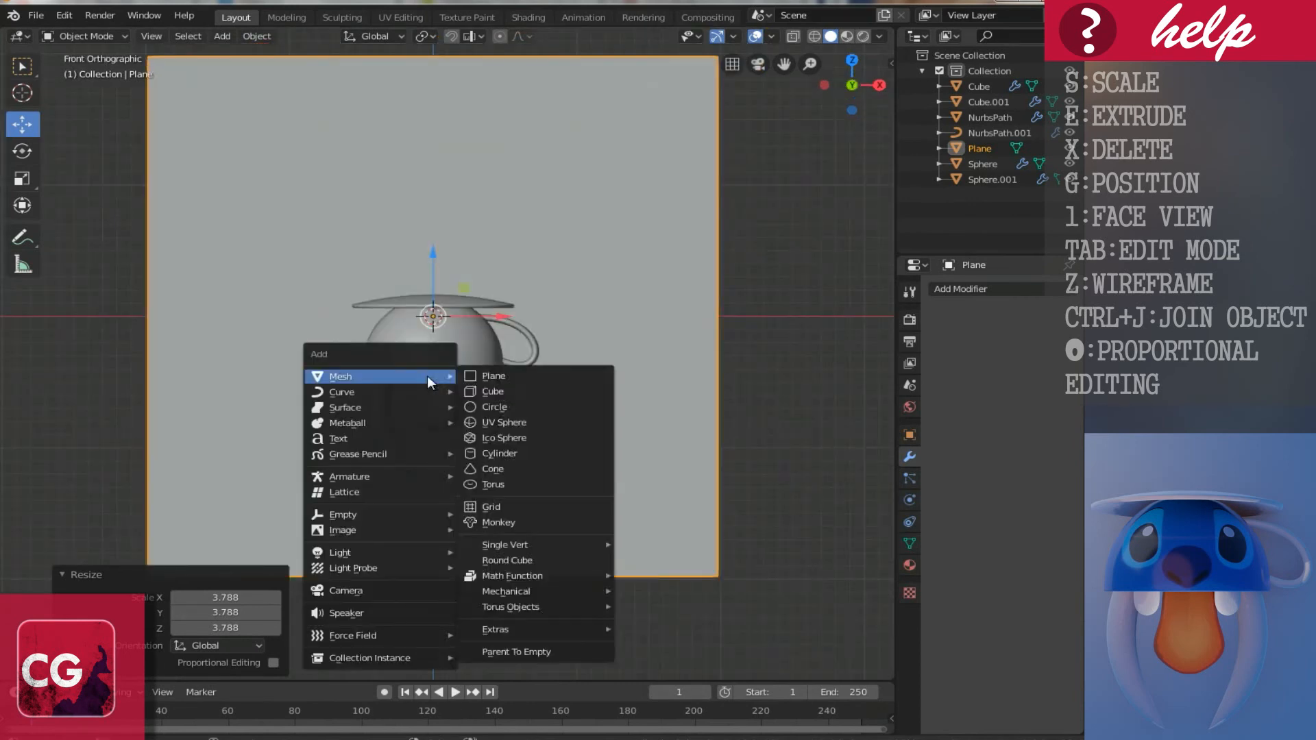
click(369, 590)
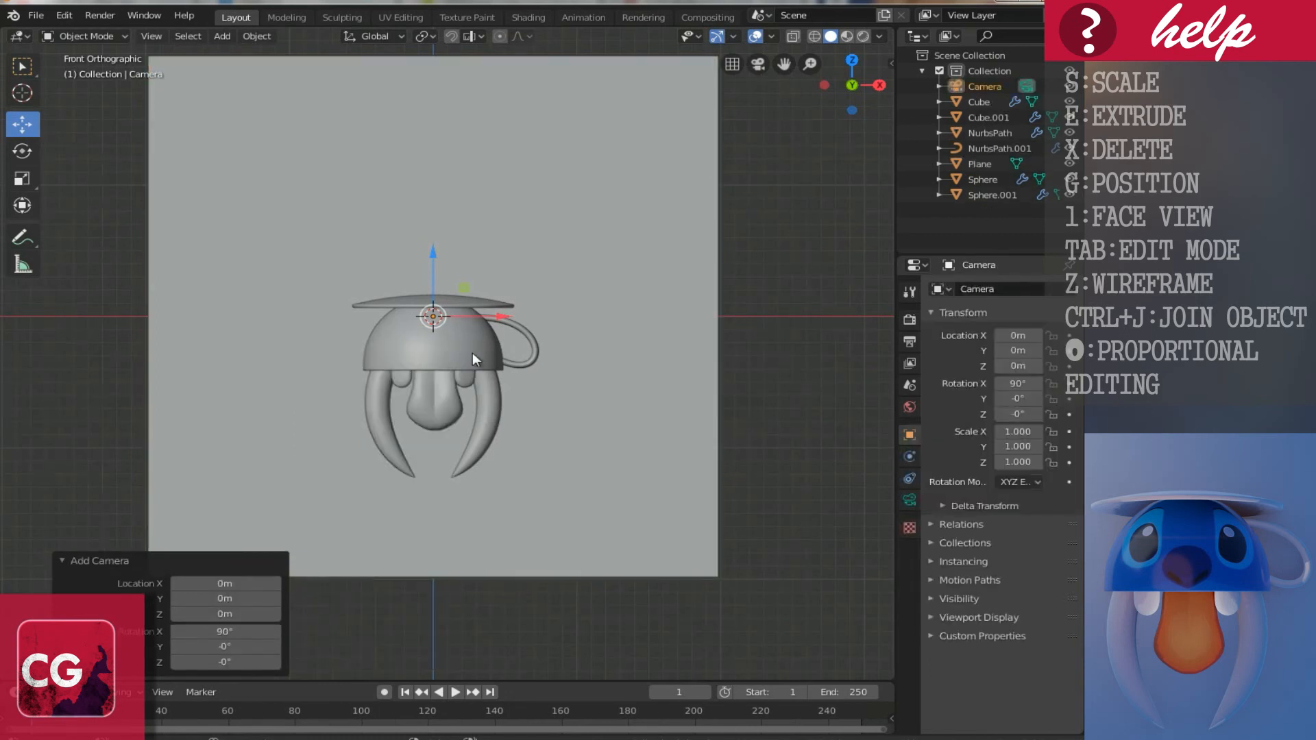
key(n)
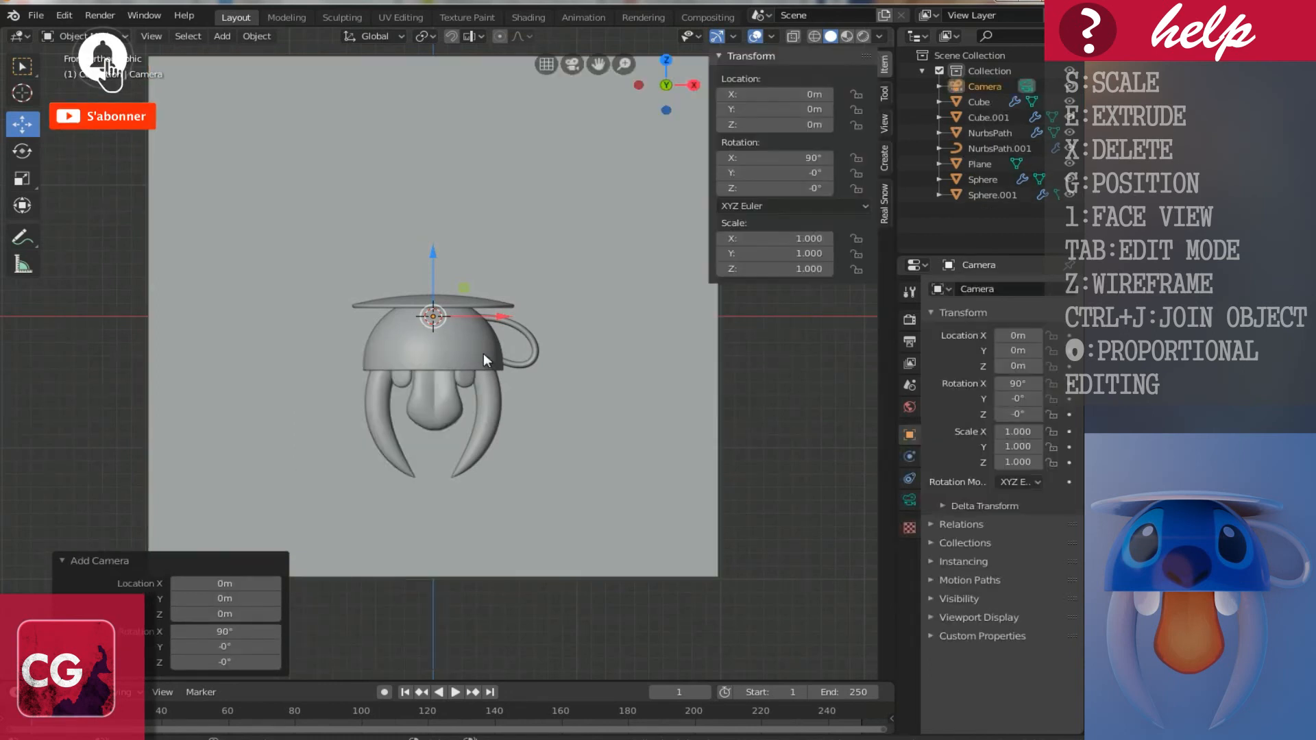
click(884, 120)
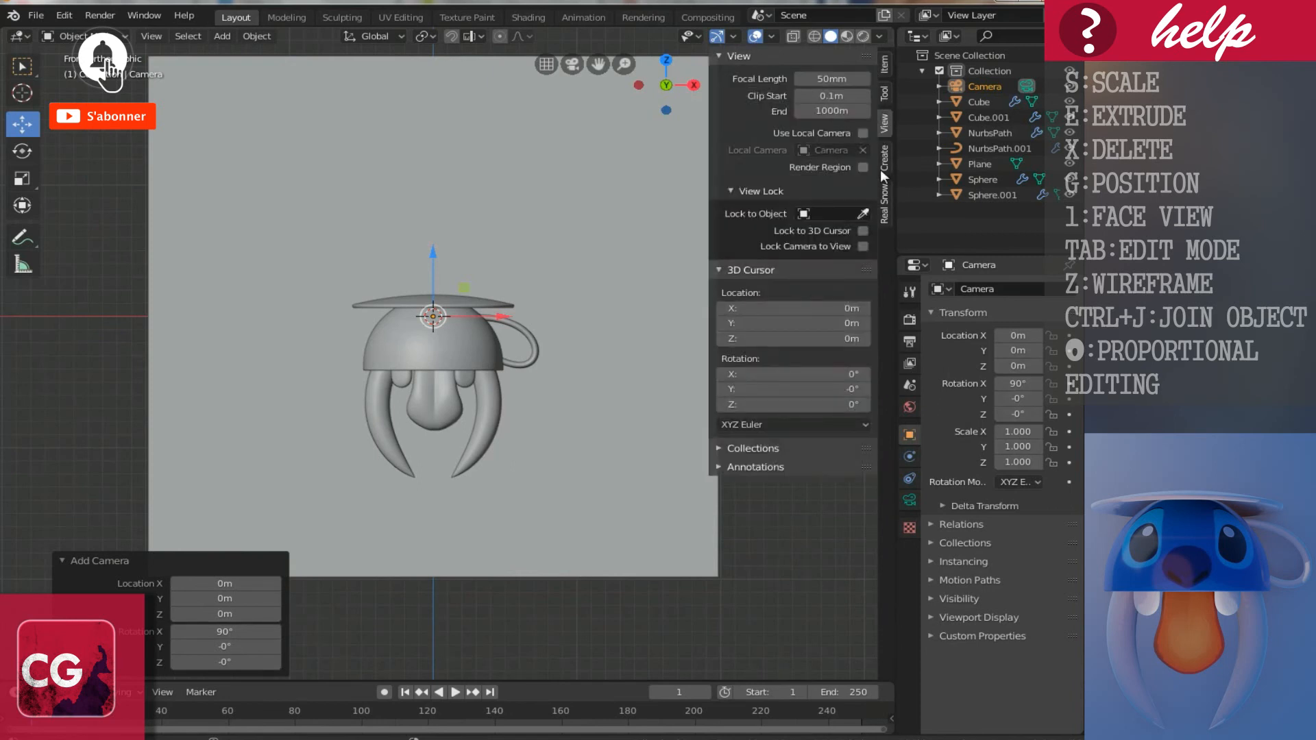
key(n)
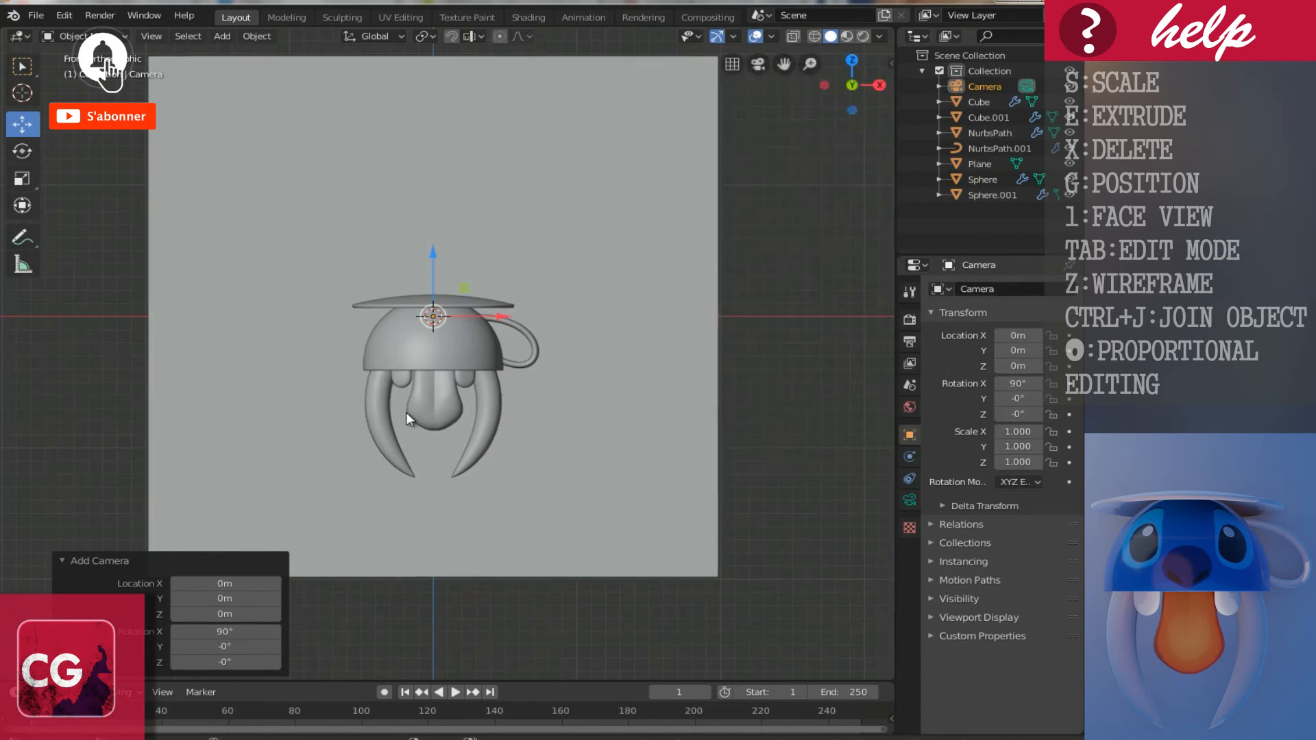
key(ctrl+alt+KP_0)
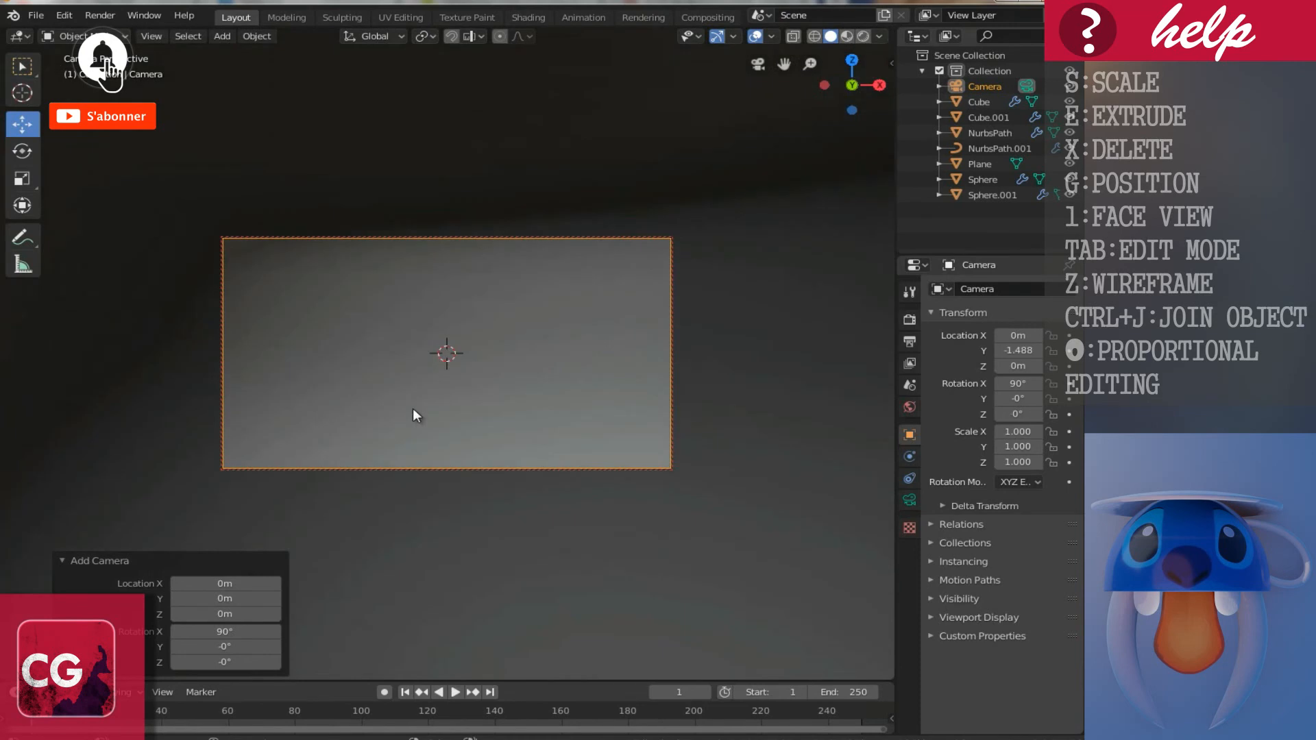
Step: Pull the view-locked camera back to about Y -45 m and Z -3.917 m so its frame contains the whole character
scroll(412, 406, down, 10)
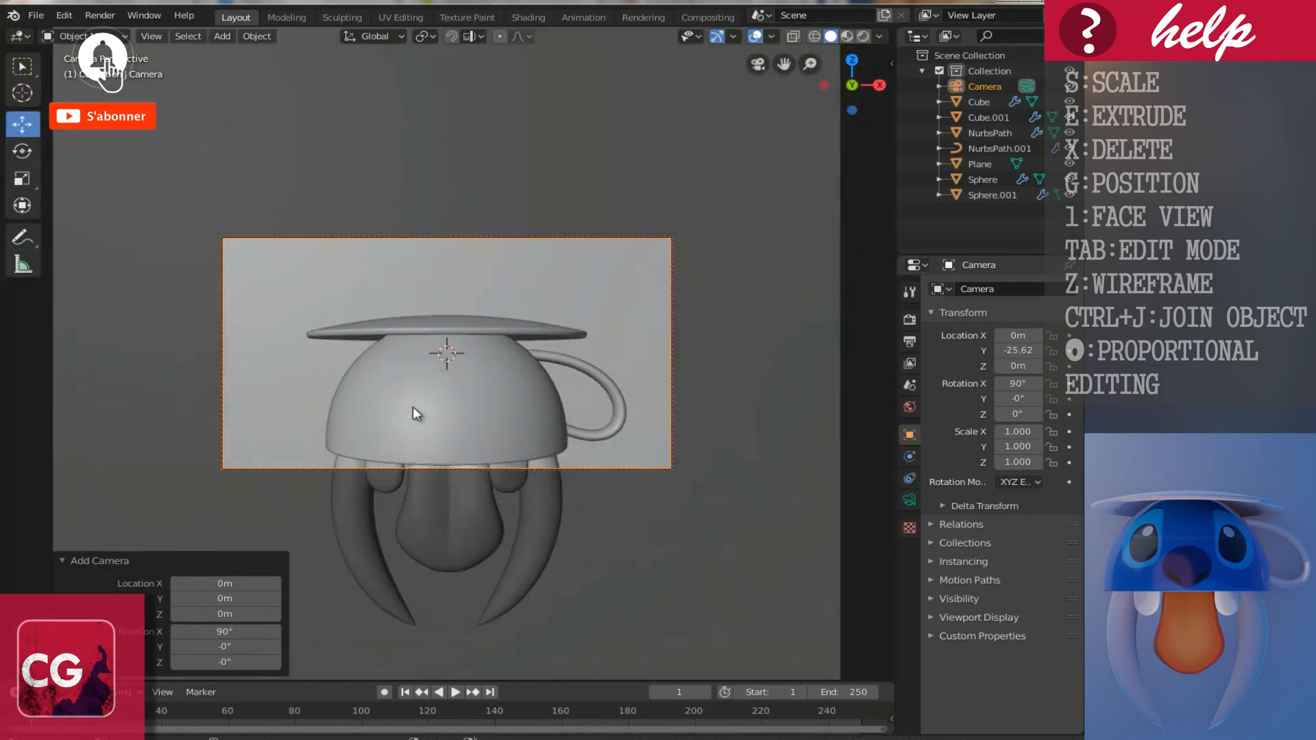
shift+scroll(412, 406, down, 4)
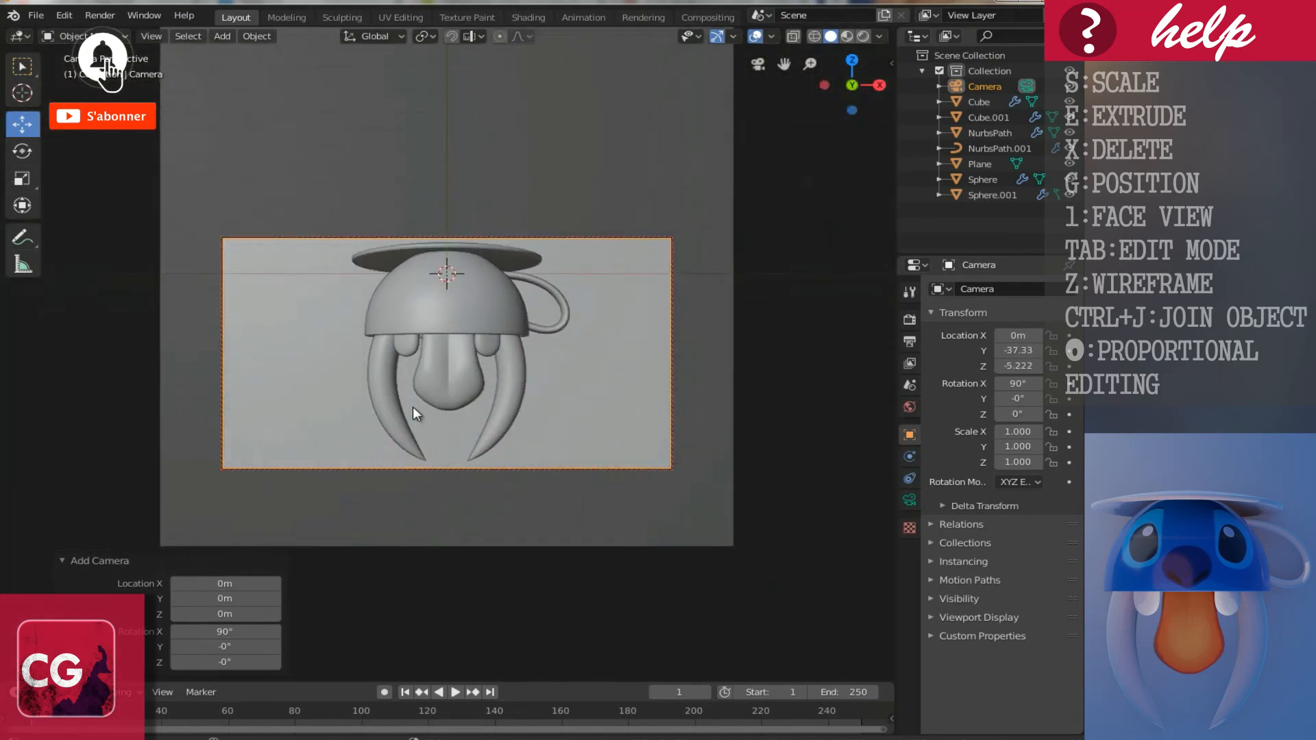
shift+scroll(412, 406, up, 1)
scroll(413, 406, down, 2)
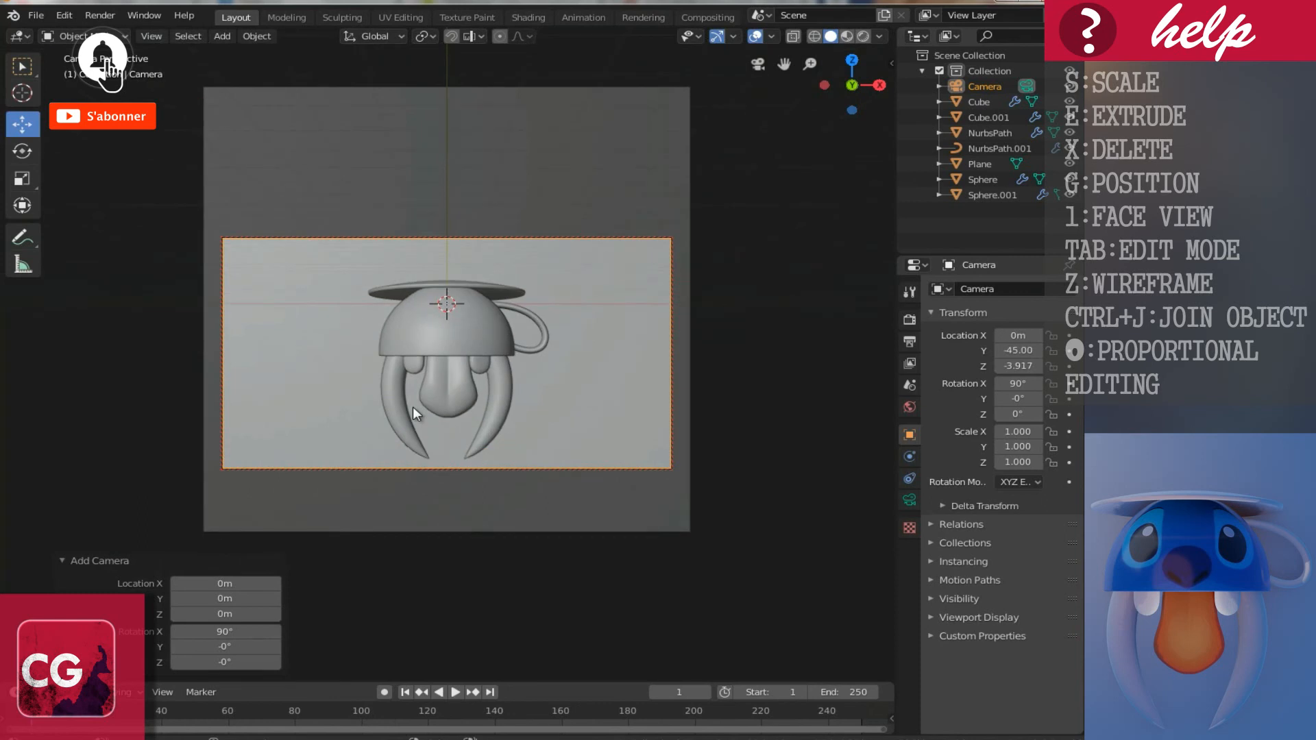
key(n)
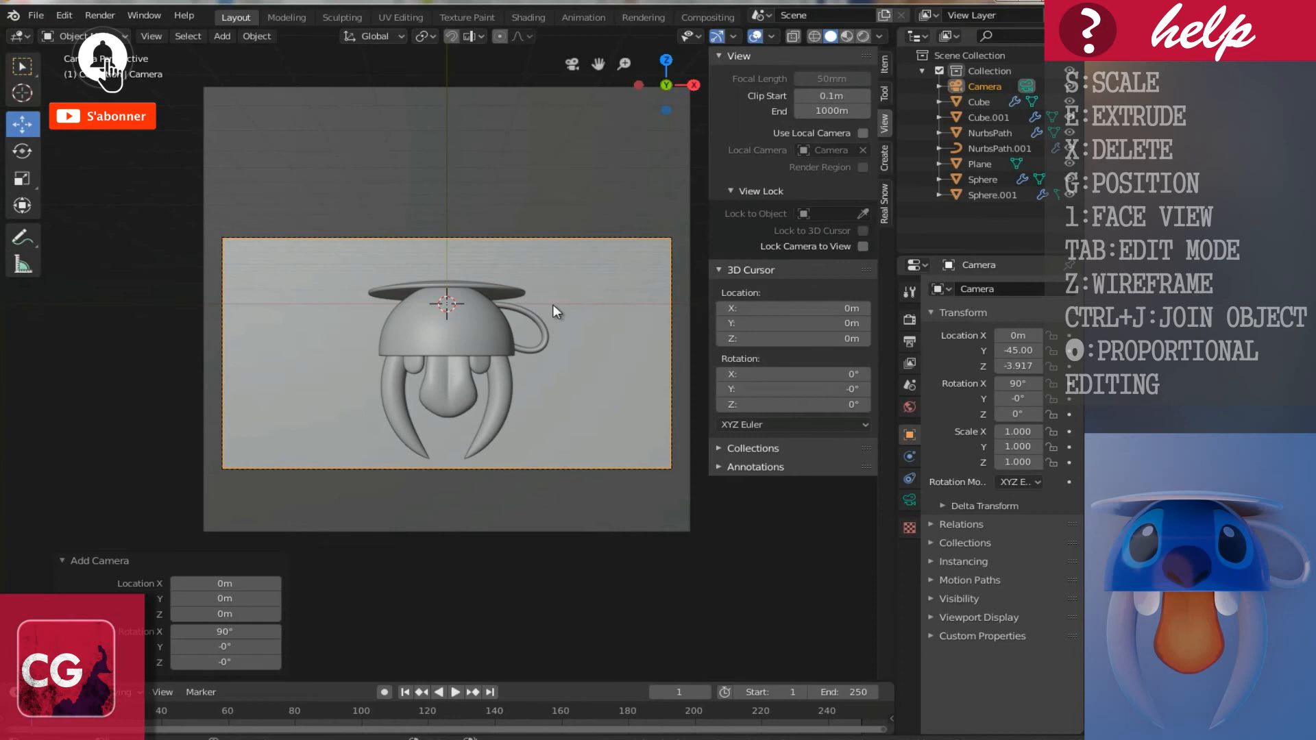
Step: Fit the camera frame to the viewport, add a point light at the origin and move it 6.86 m along negative X
key(n)
key(Home)
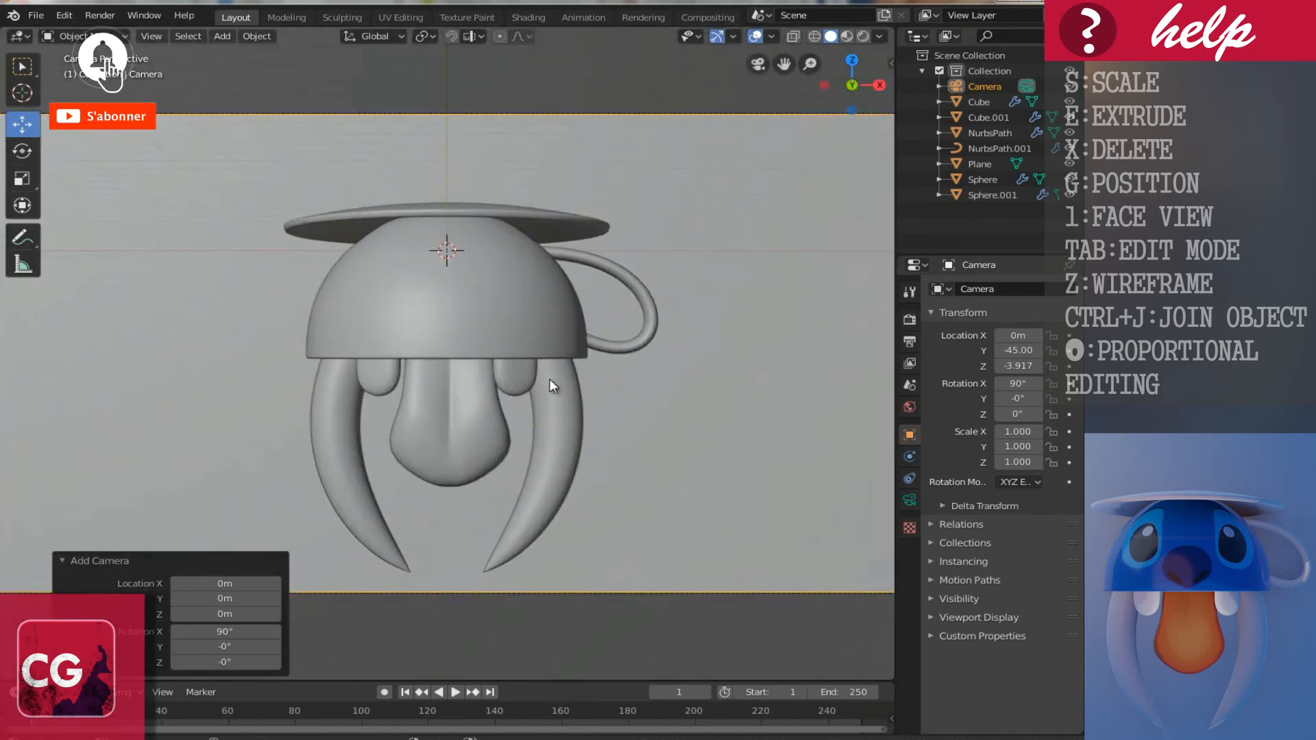
key(n)
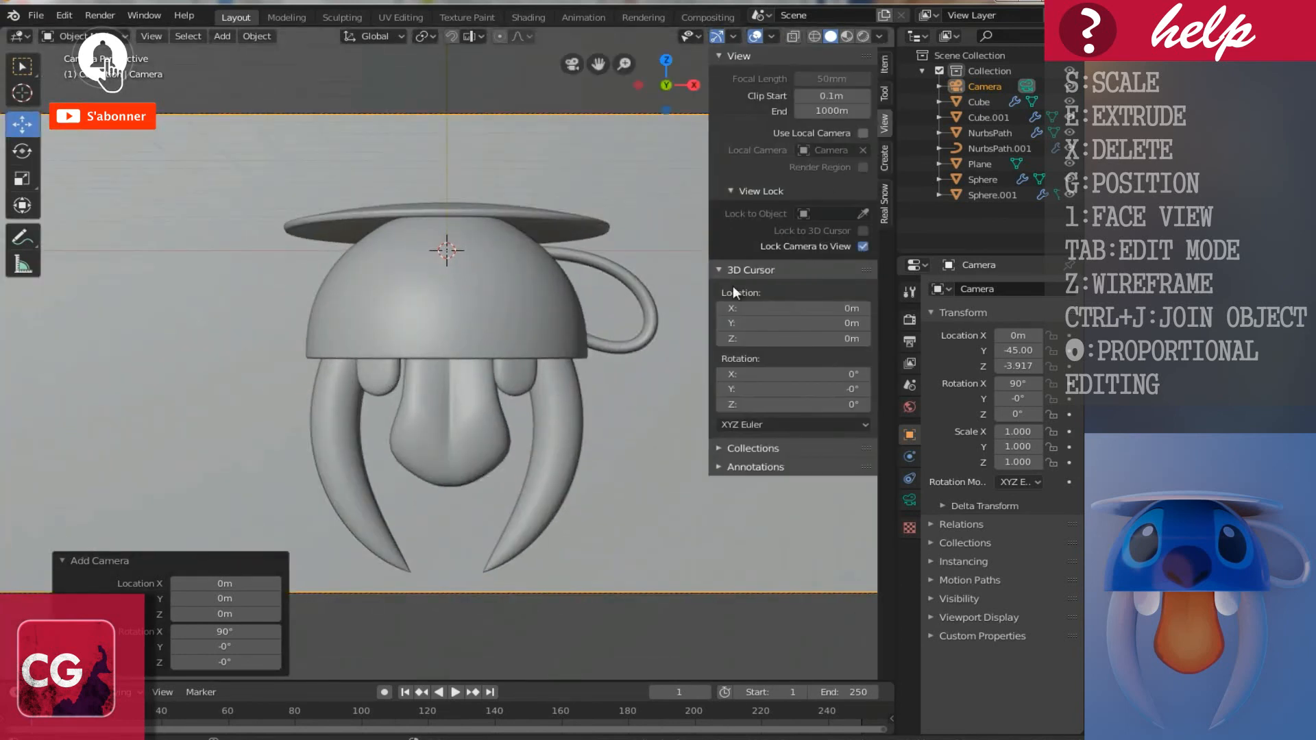
key(n)
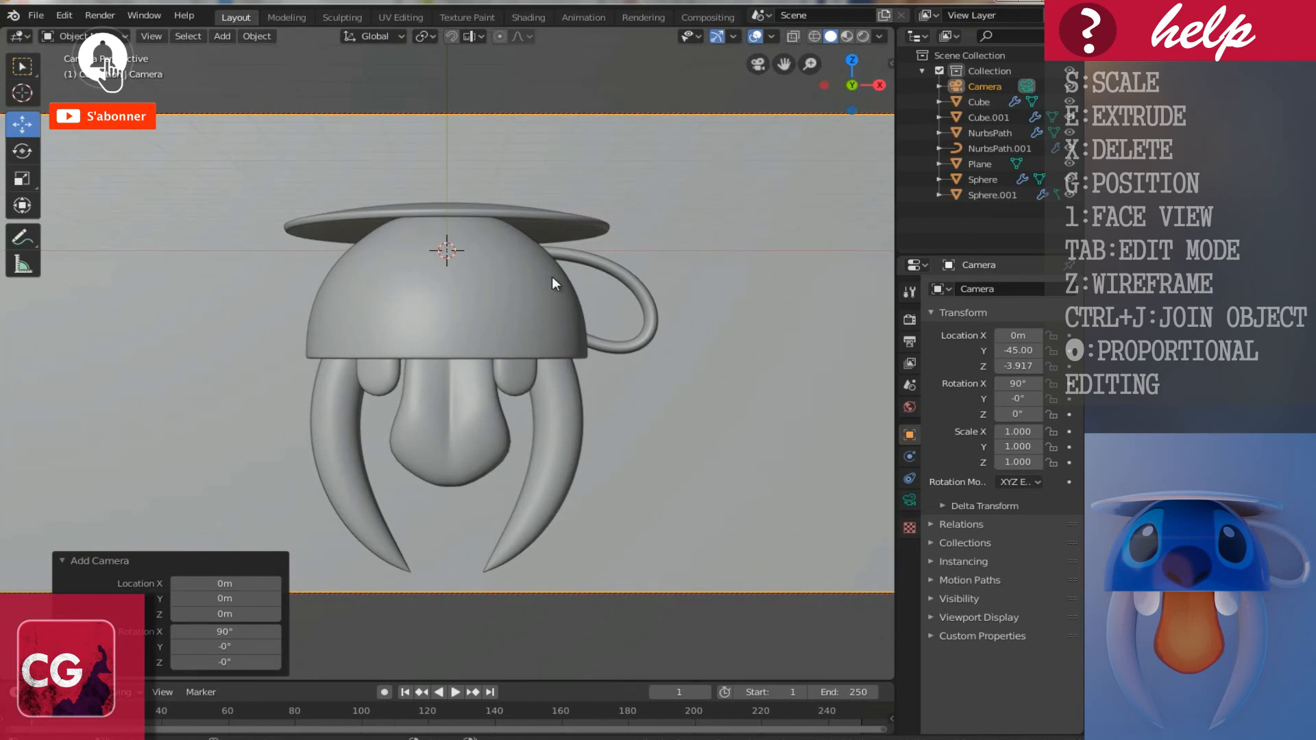
key(shift+a)
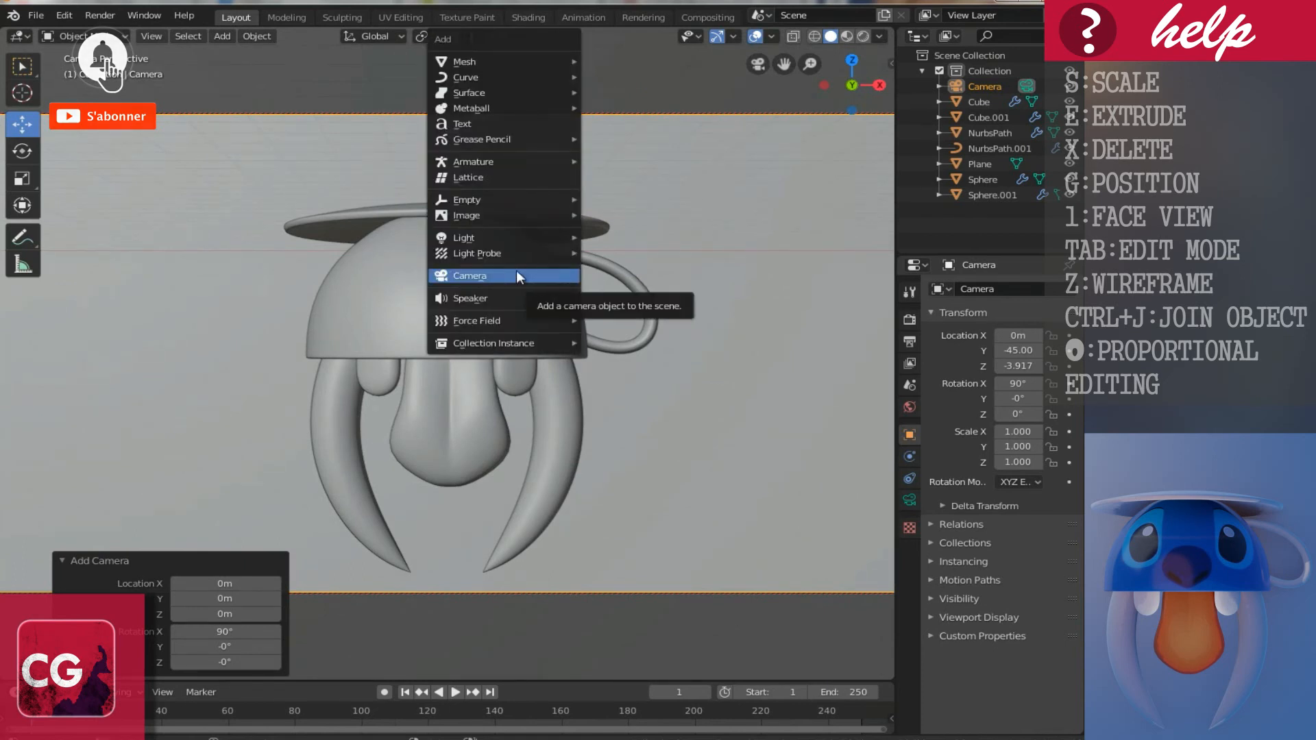
mouse_move(462, 236)
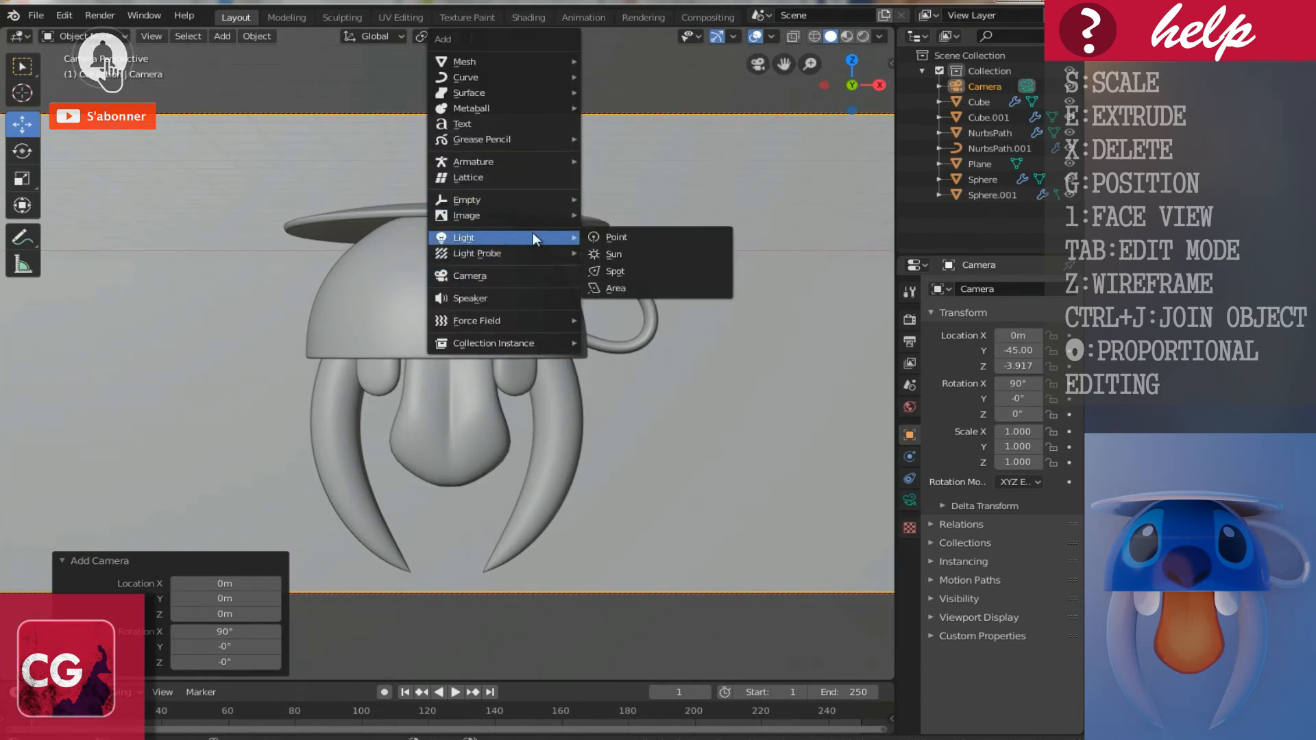
click(634, 242)
drag(514, 251, 324, 250)
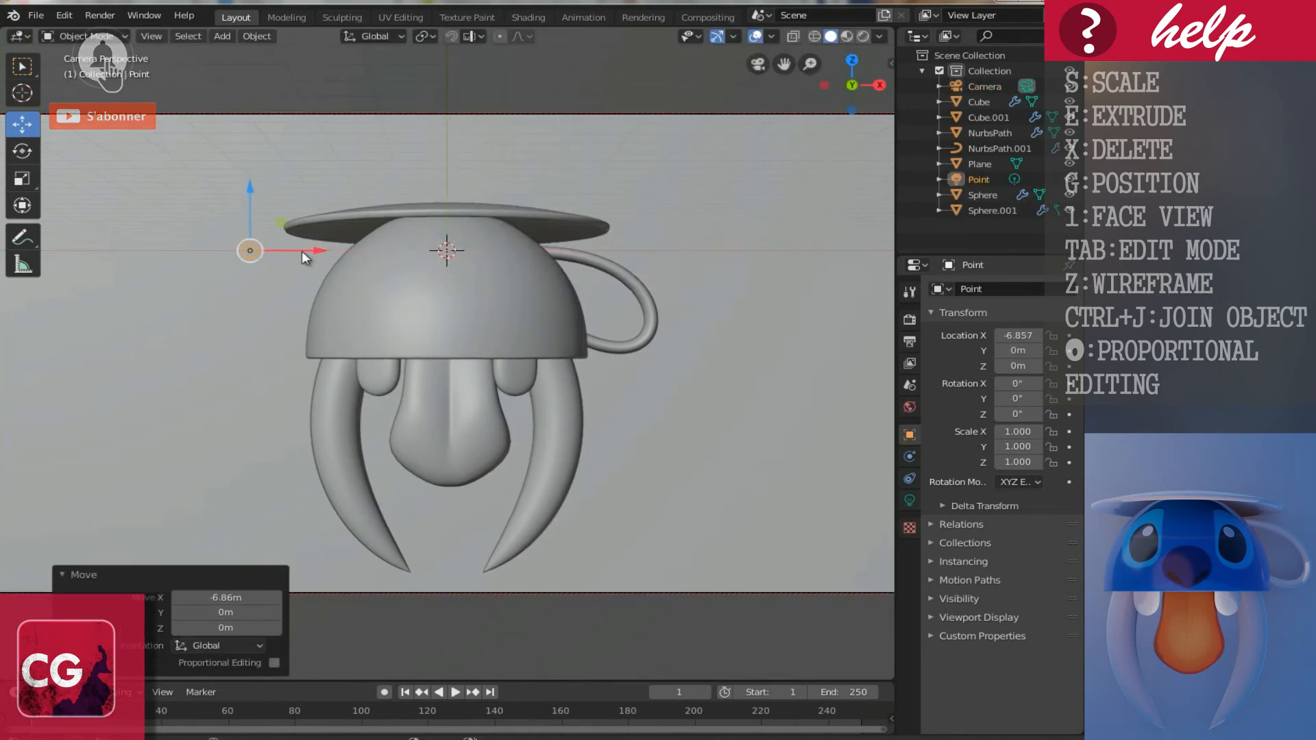
Step: Move the point light 13 m along negative Y, in front of the character, and set its radius to 5.97 m
key(g)
key(y)
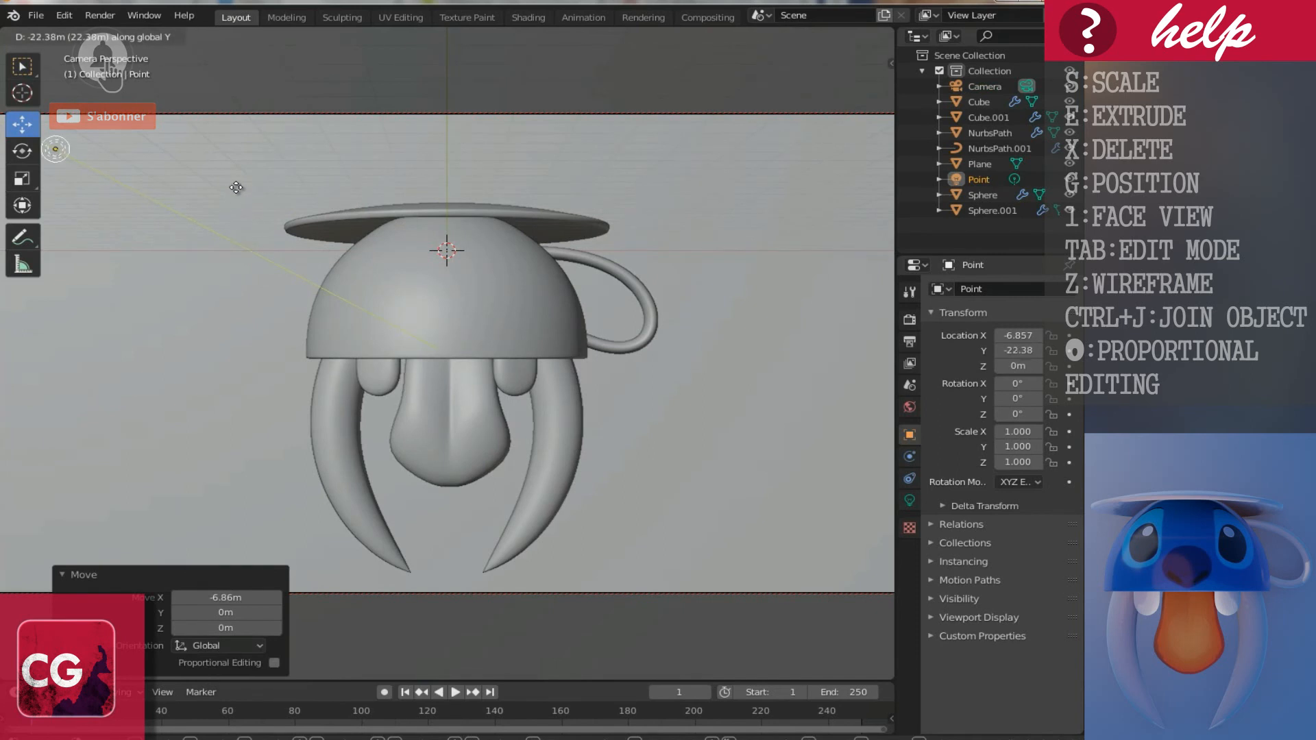
click(273, 202)
click(910, 500)
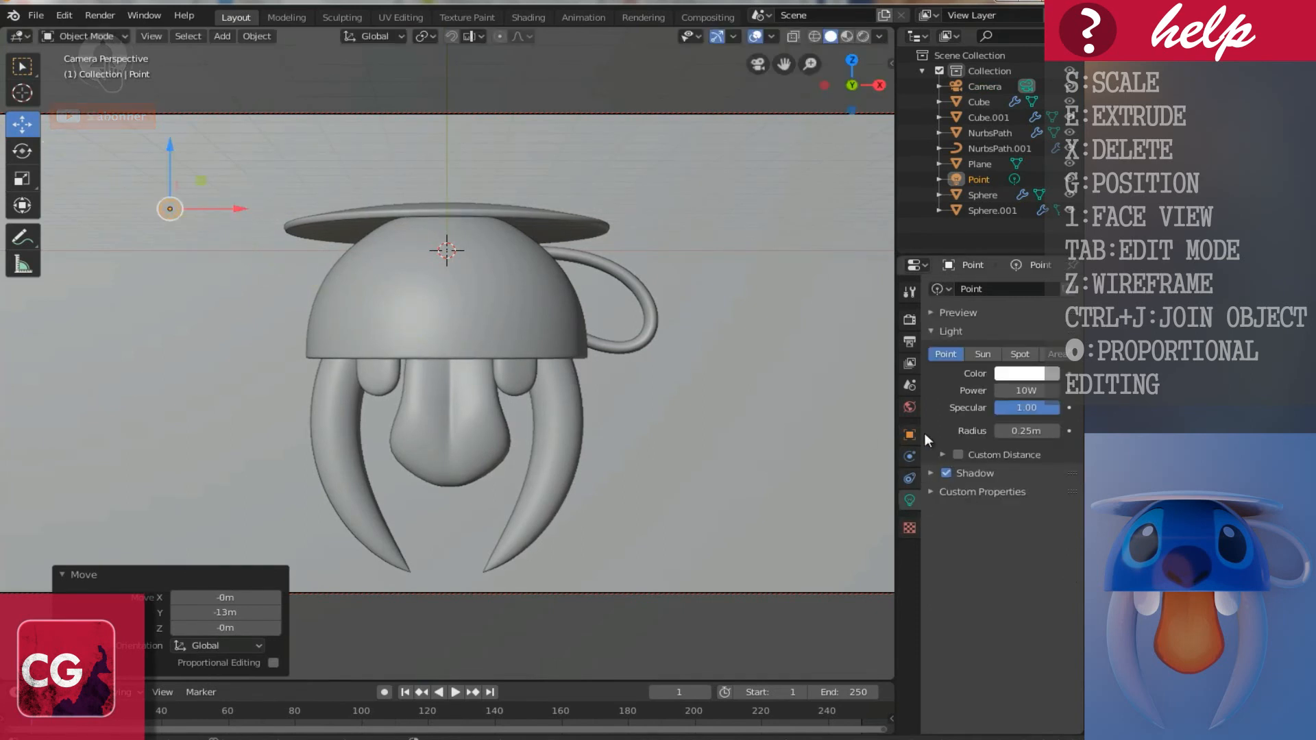
drag(1026, 430, 436, 467)
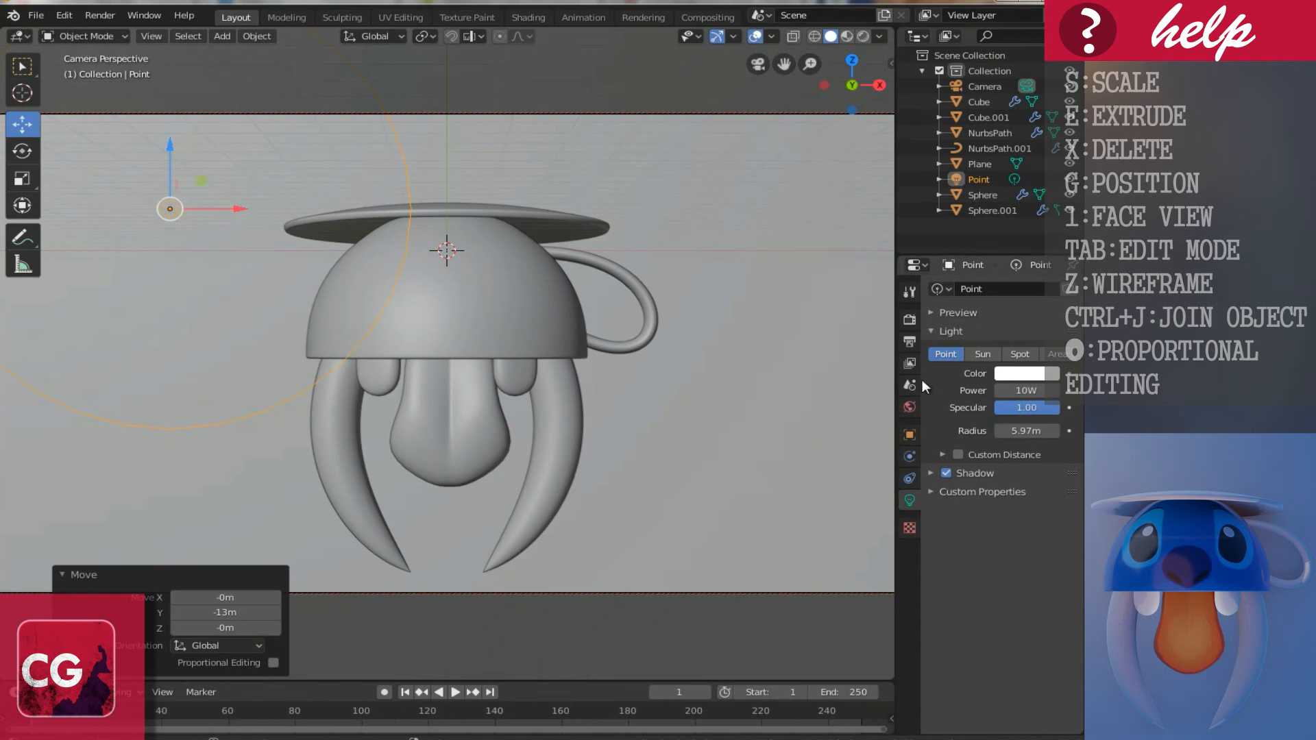
Step: Set the world background colour to blue with hue 0.604, saturation 0.656 and value 0.640
click(909, 407)
click(1031, 392)
drag(1046, 220, 1047, 209)
click(997, 195)
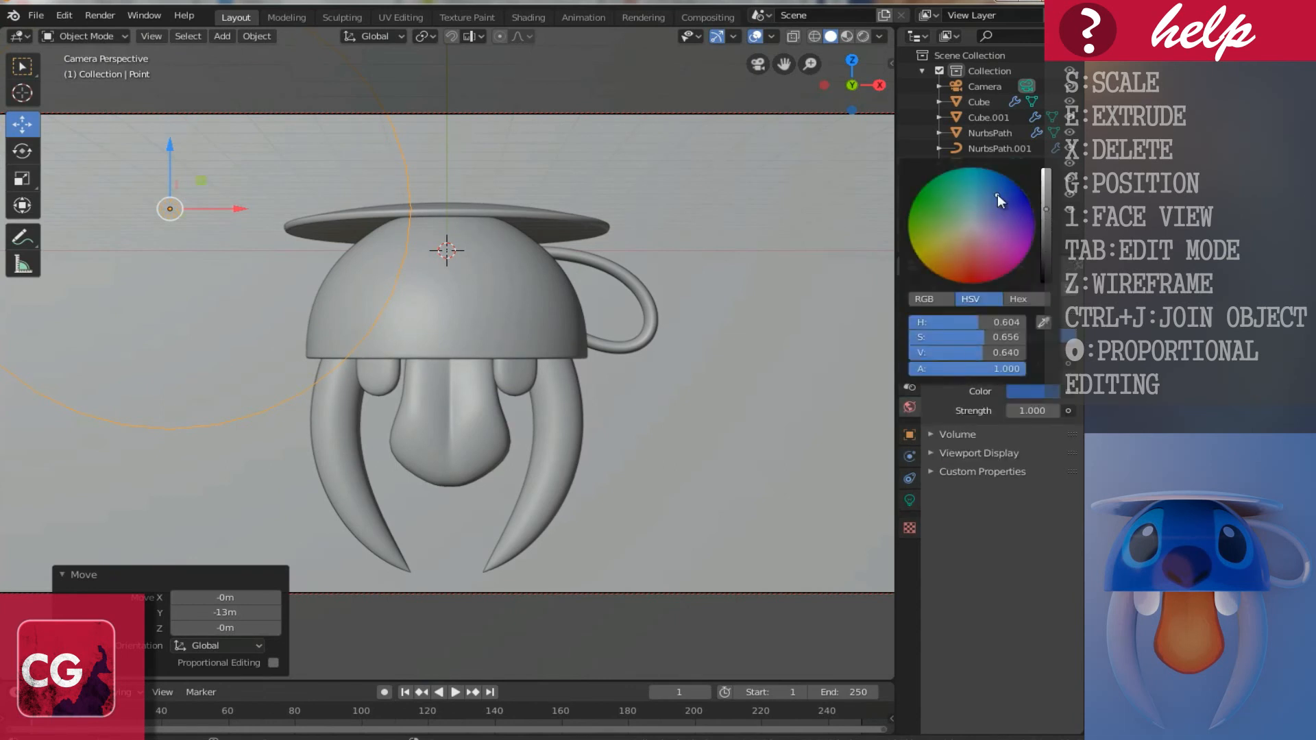
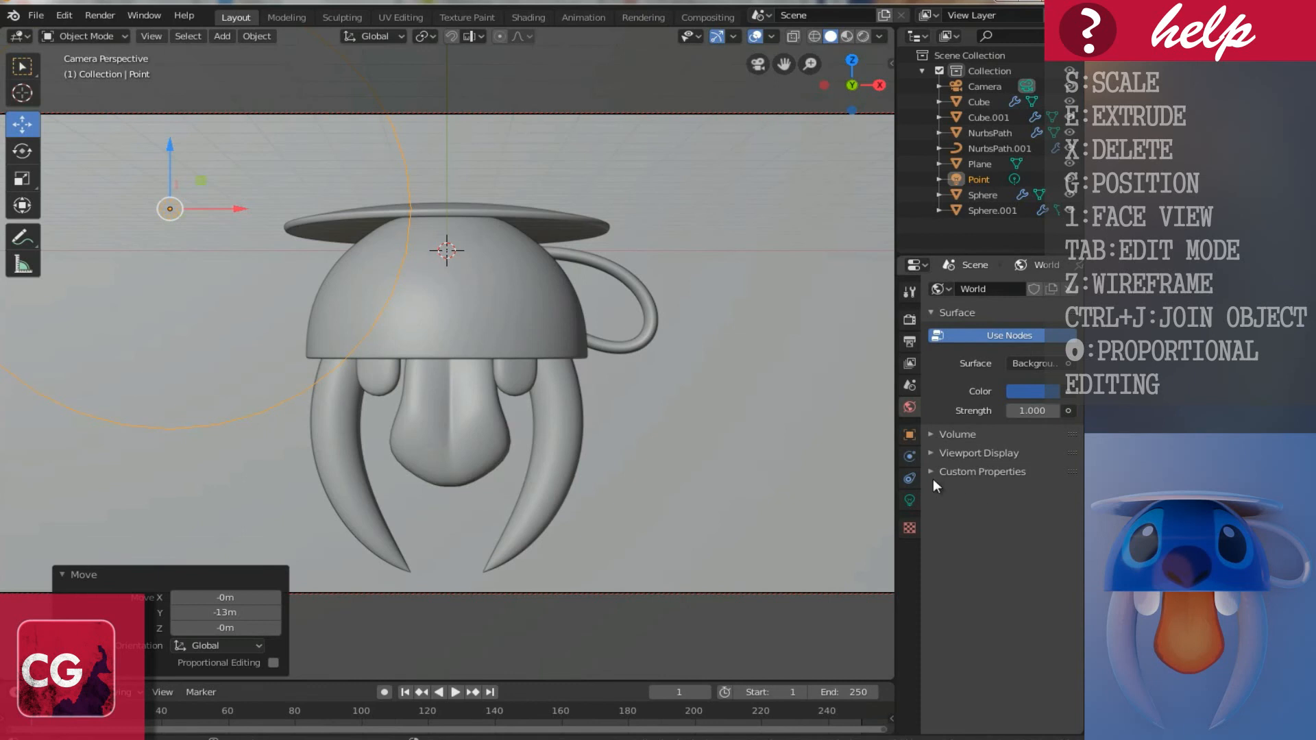
Step: Set the point light's power to 500 W
click(909, 501)
click(1023, 391)
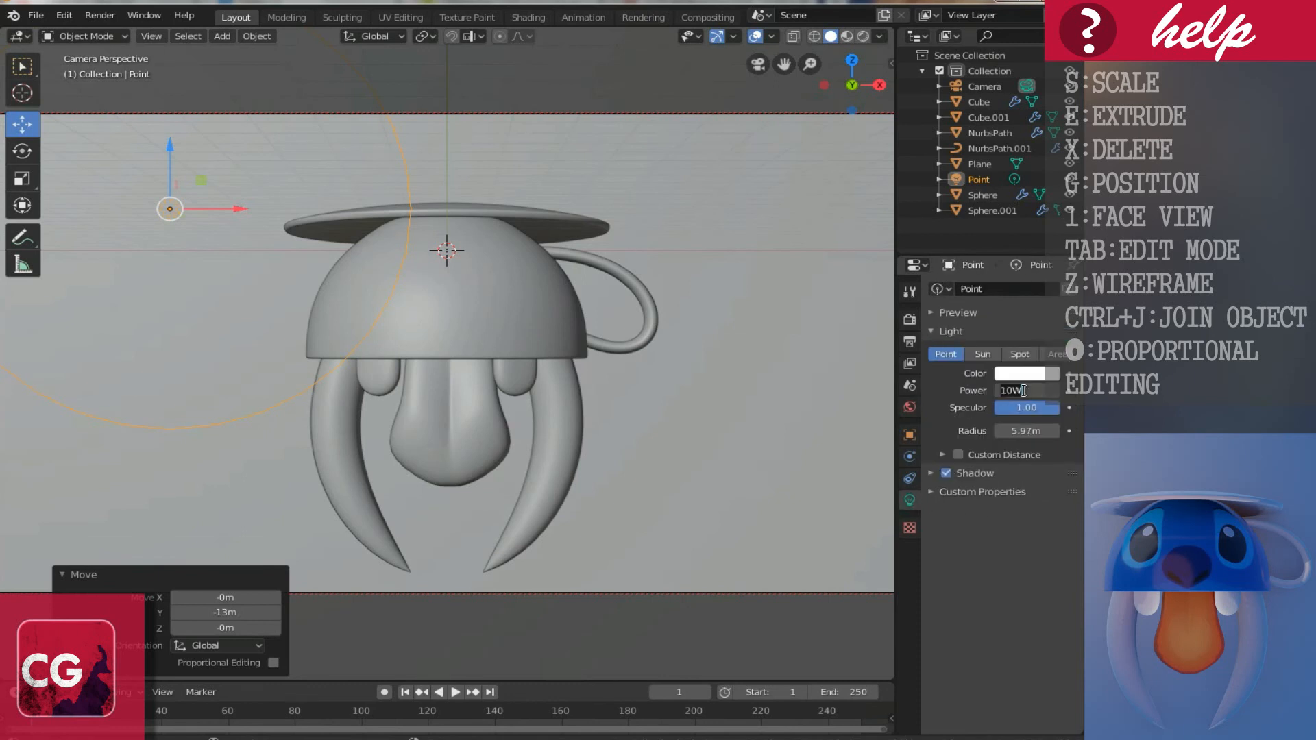
text(500)
key(Return)
Step: Move the point light along X toward the character, lower it 2.04 m, and preview the scene with rendered shading
drag(240, 211, 366, 211)
drag(282, 141, 286, 216)
click(863, 36)
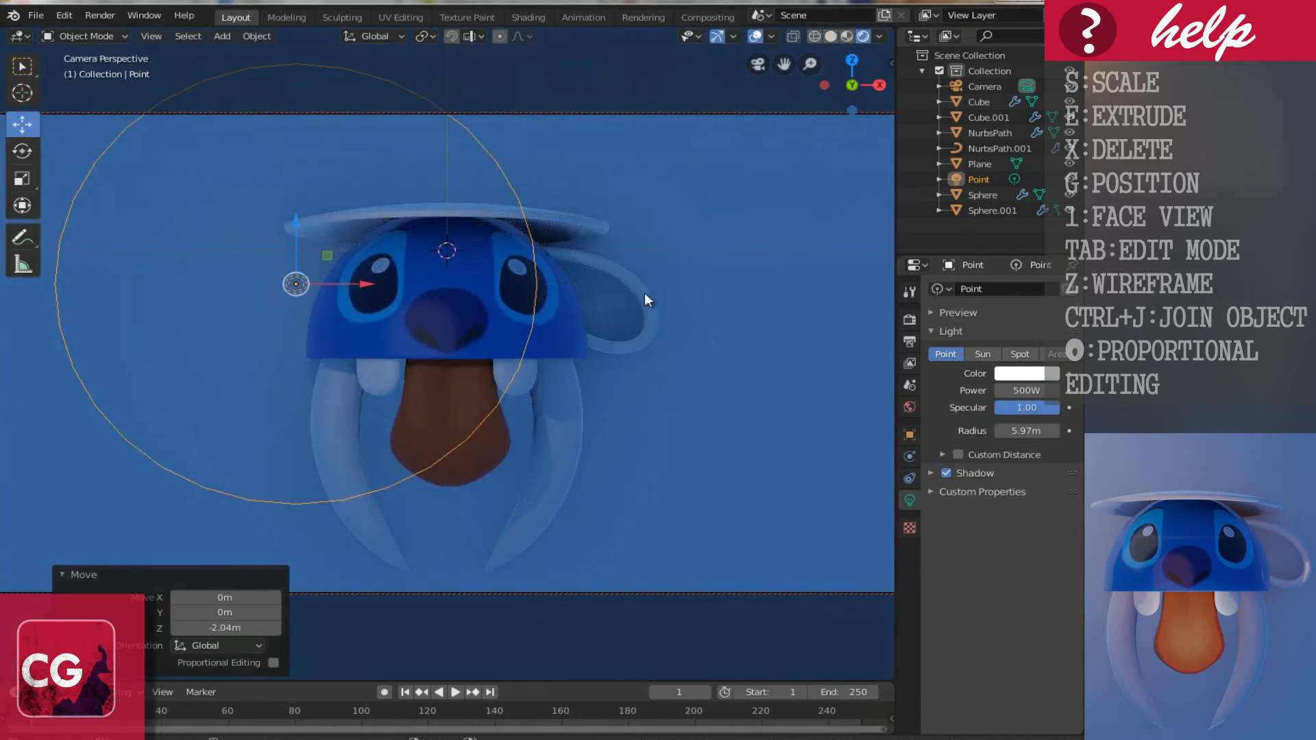
Step: Raise the point light's power to 1000 W, trying 800 W first
click(1026, 390)
text(800)
key(Return)
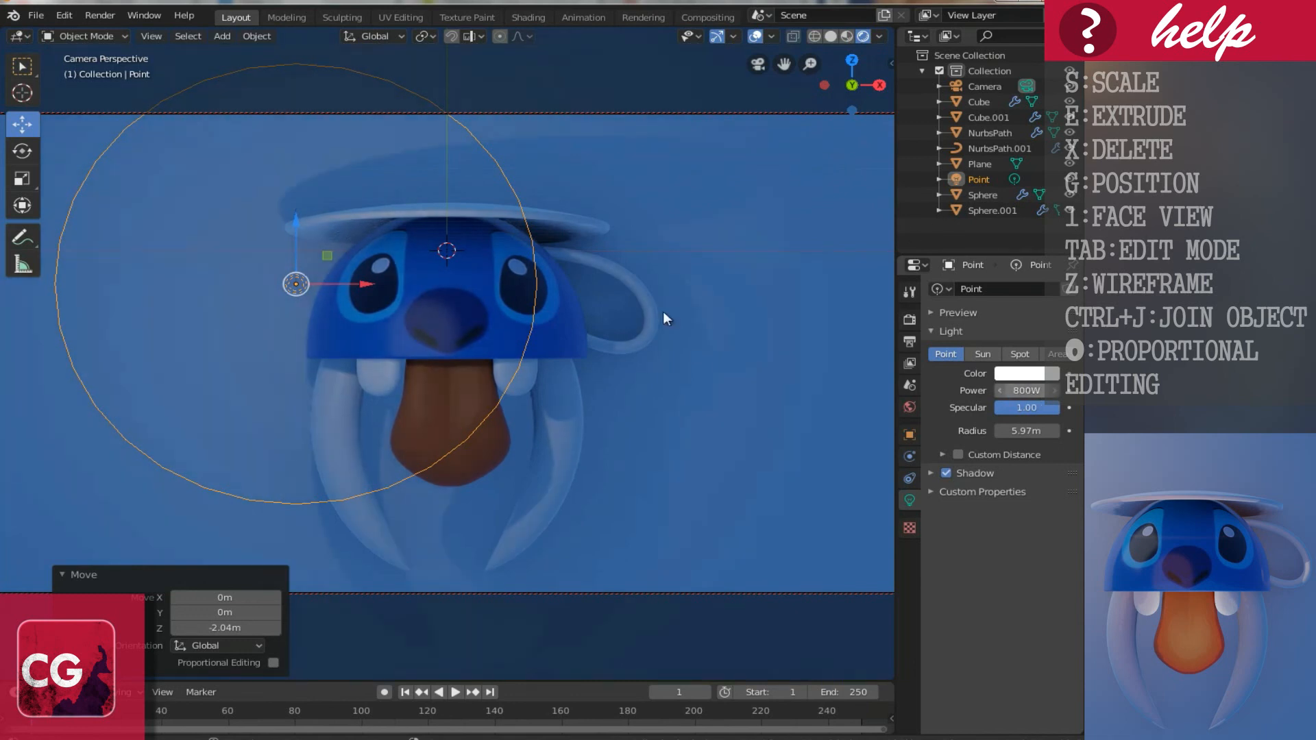
click(1022, 390)
text(1000)
key(Return)
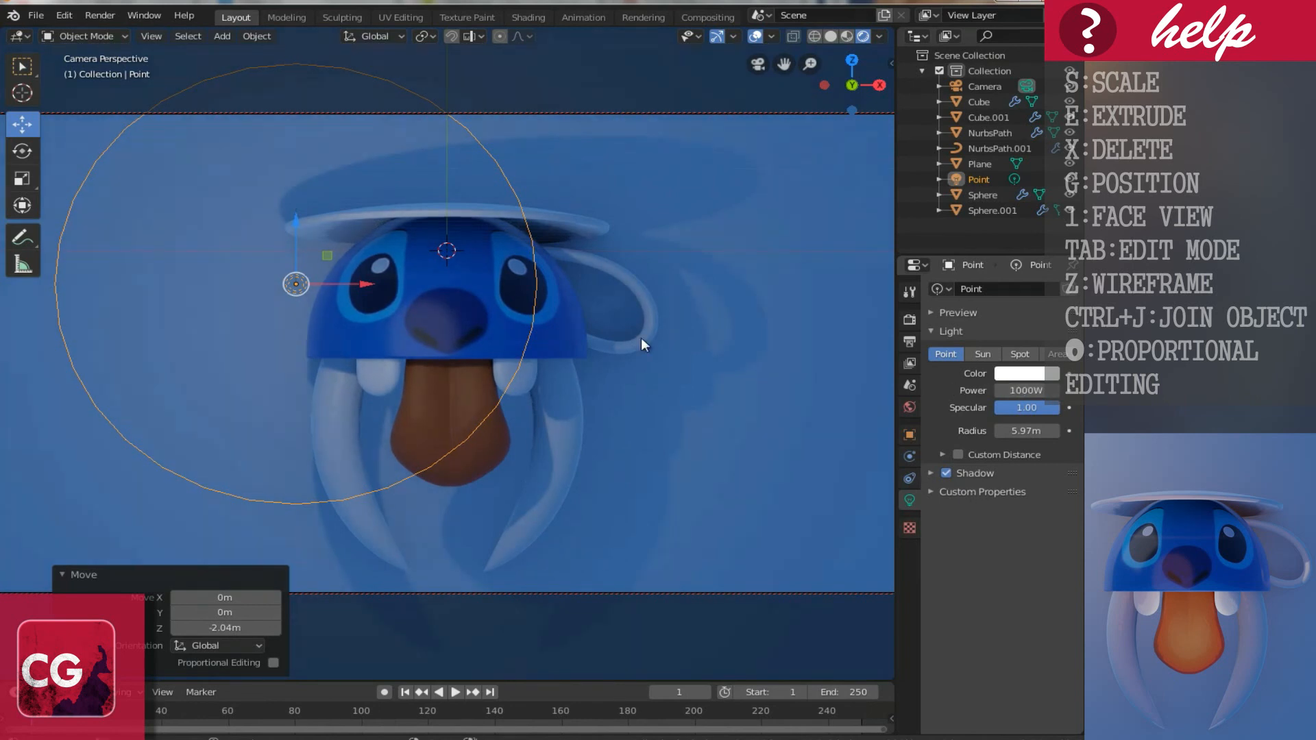
Step: Colour the point light orange with hue 0.068 and saturation 0.674, check it in rendered shading and return to solid shading
click(1034, 374)
click(951, 245)
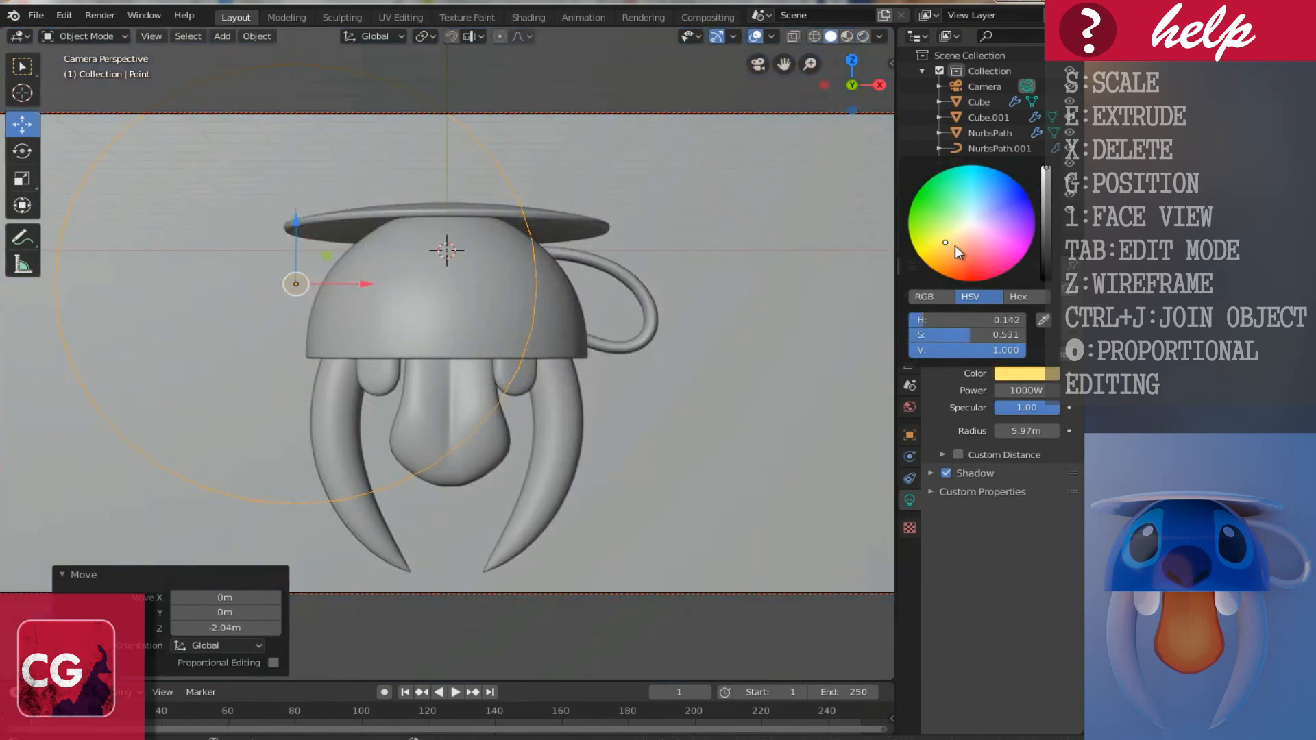
click(955, 247)
click(959, 250)
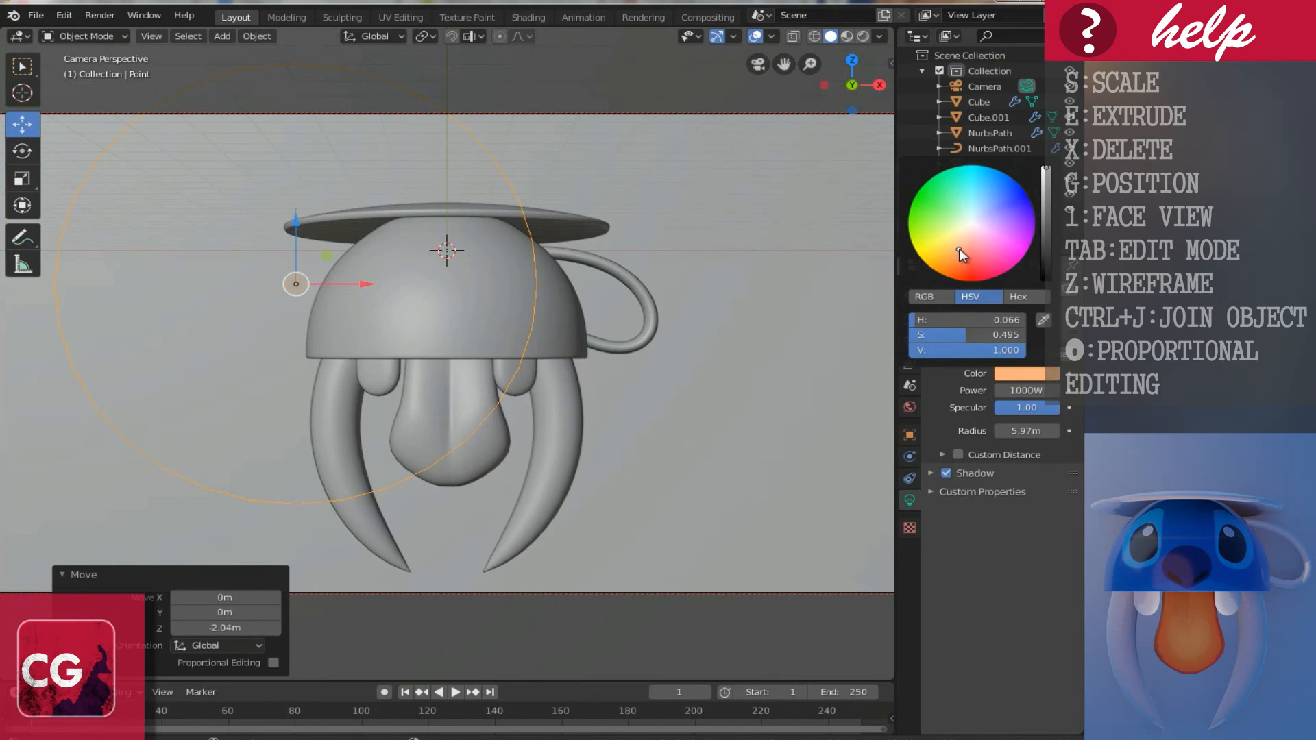
click(983, 238)
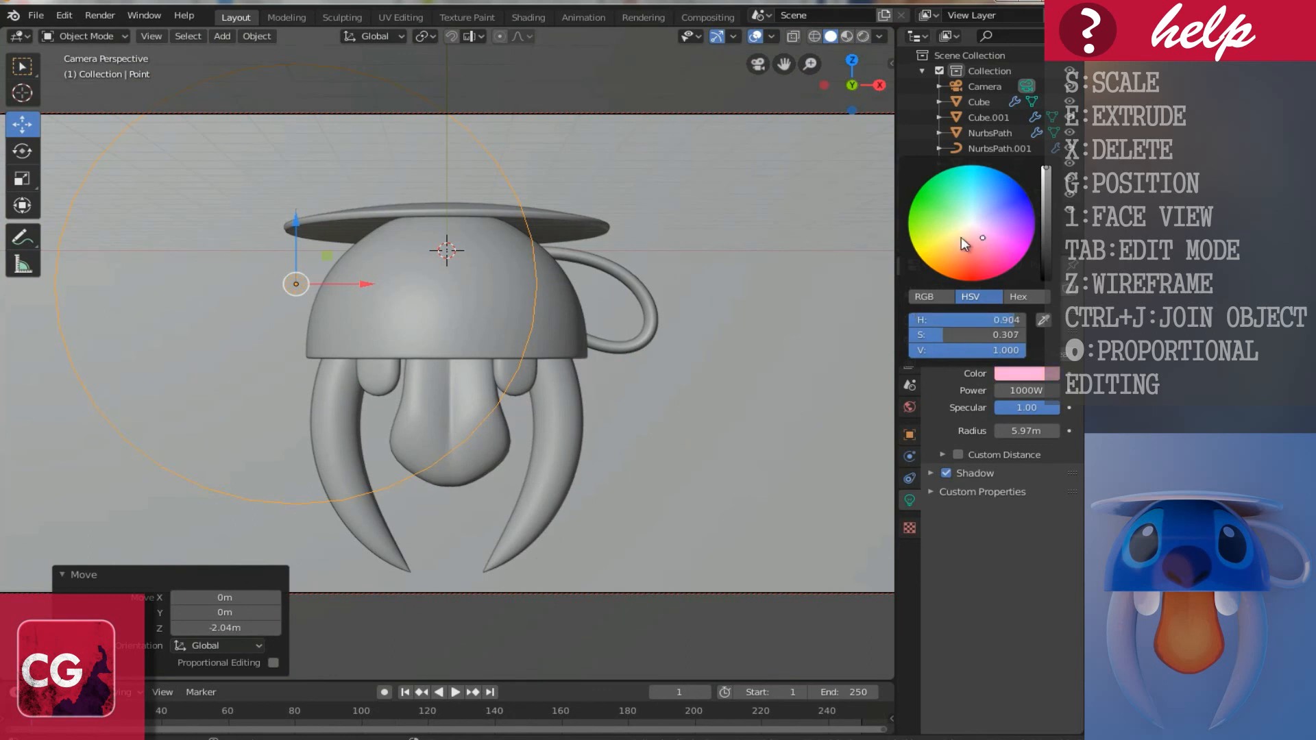
click(959, 243)
click(954, 257)
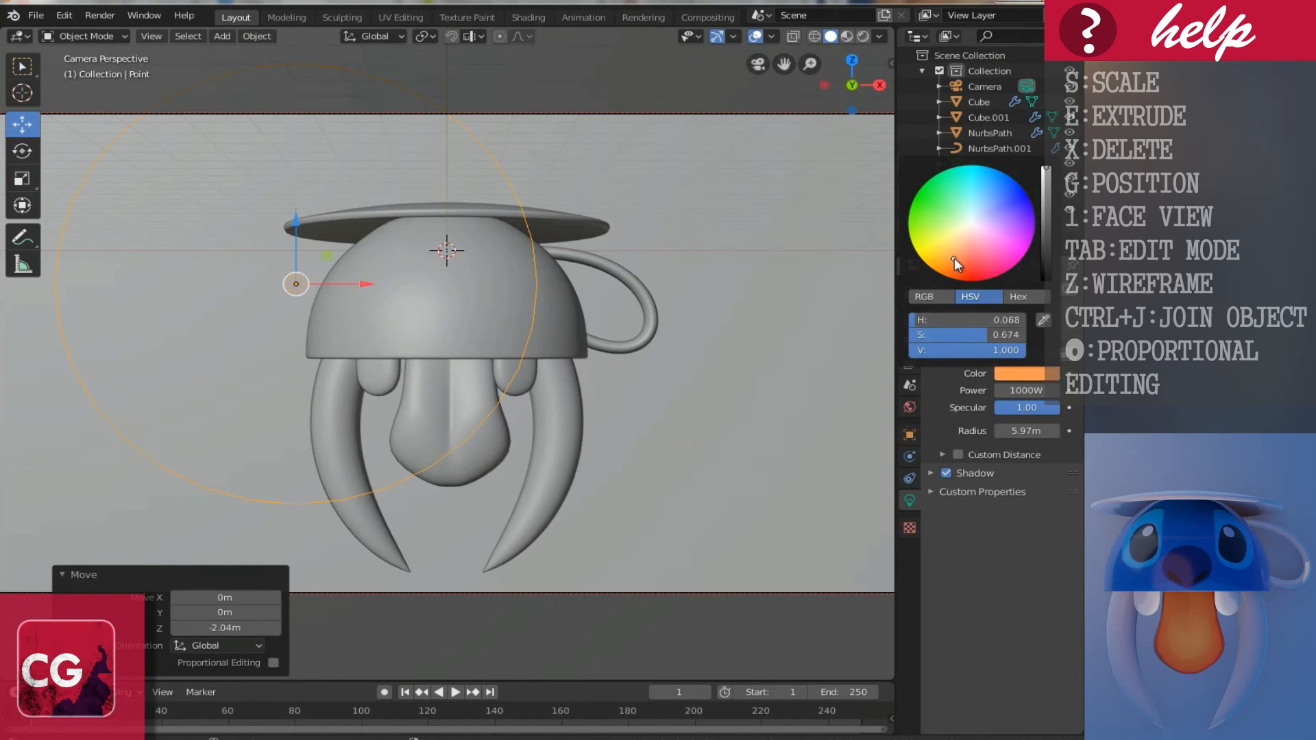
click(863, 36)
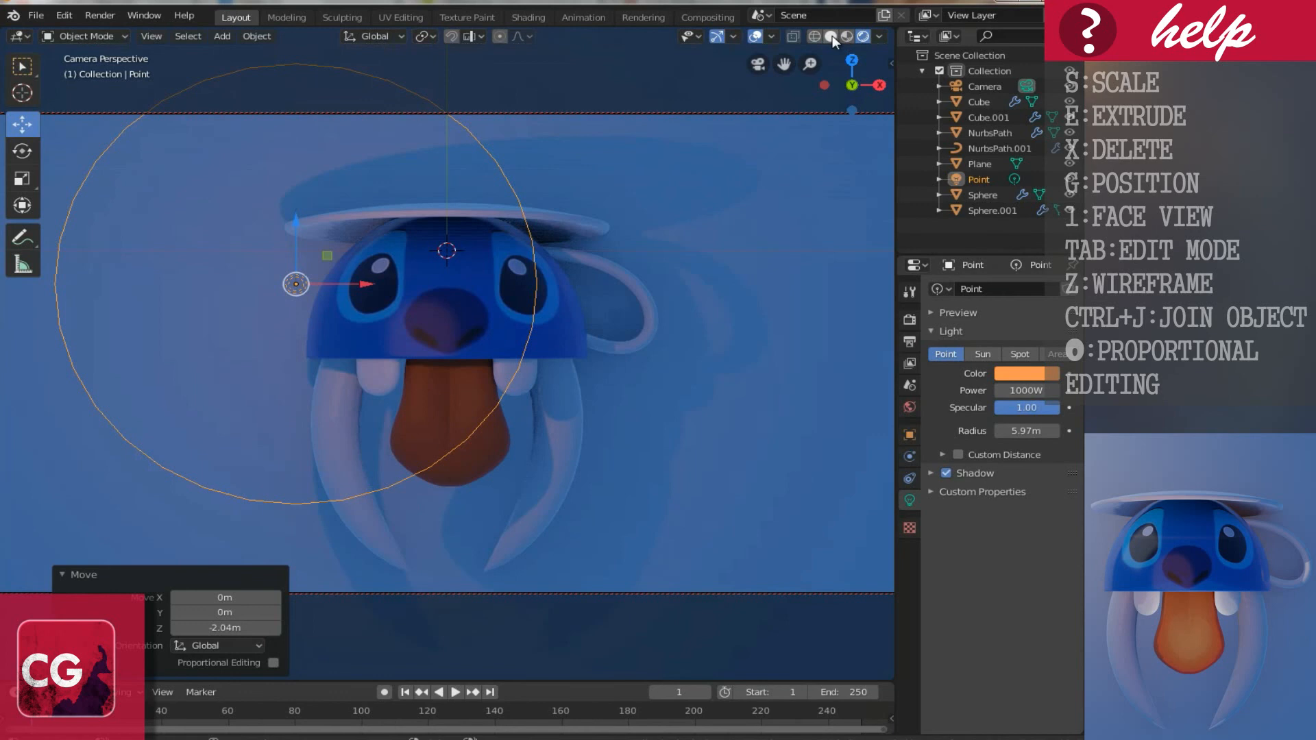
click(830, 37)
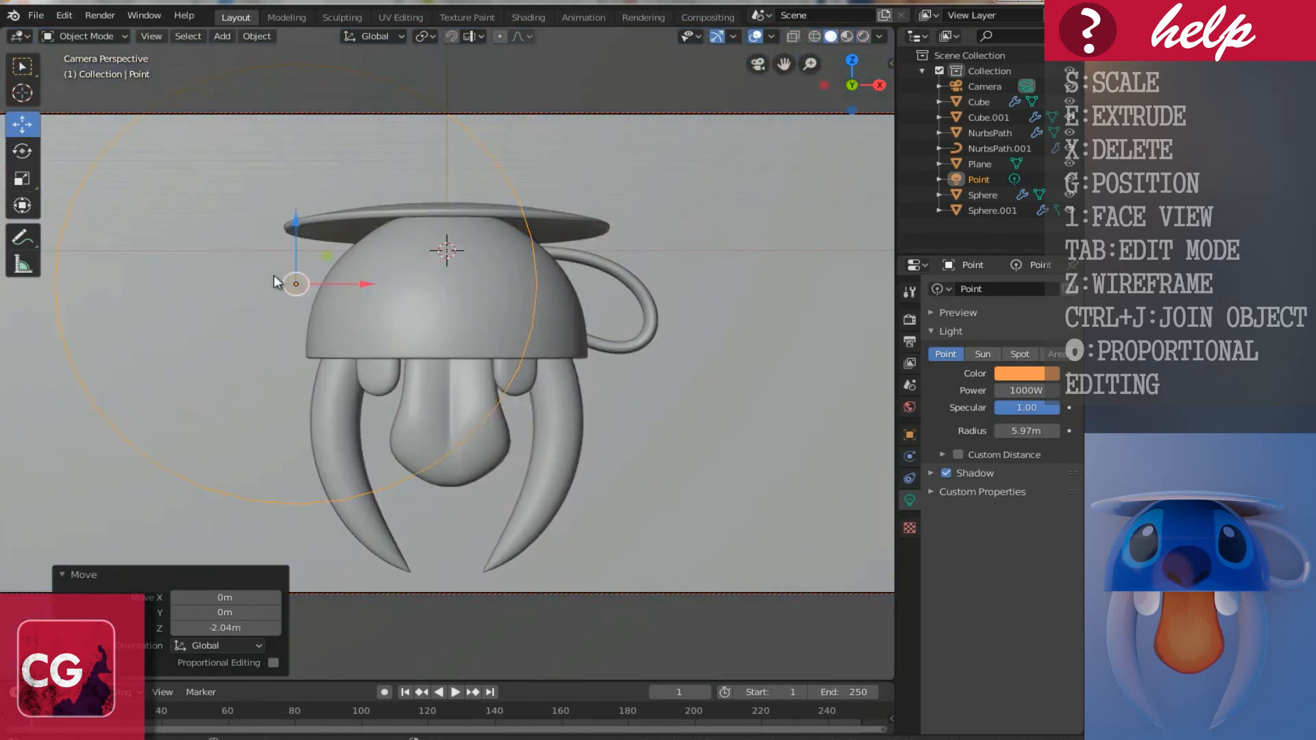
Step: Duplicate the point light, offsetting the copy 3.91 m in X and -4.79 m in Z, and move the copy 8 m along Y
key(shift+d)
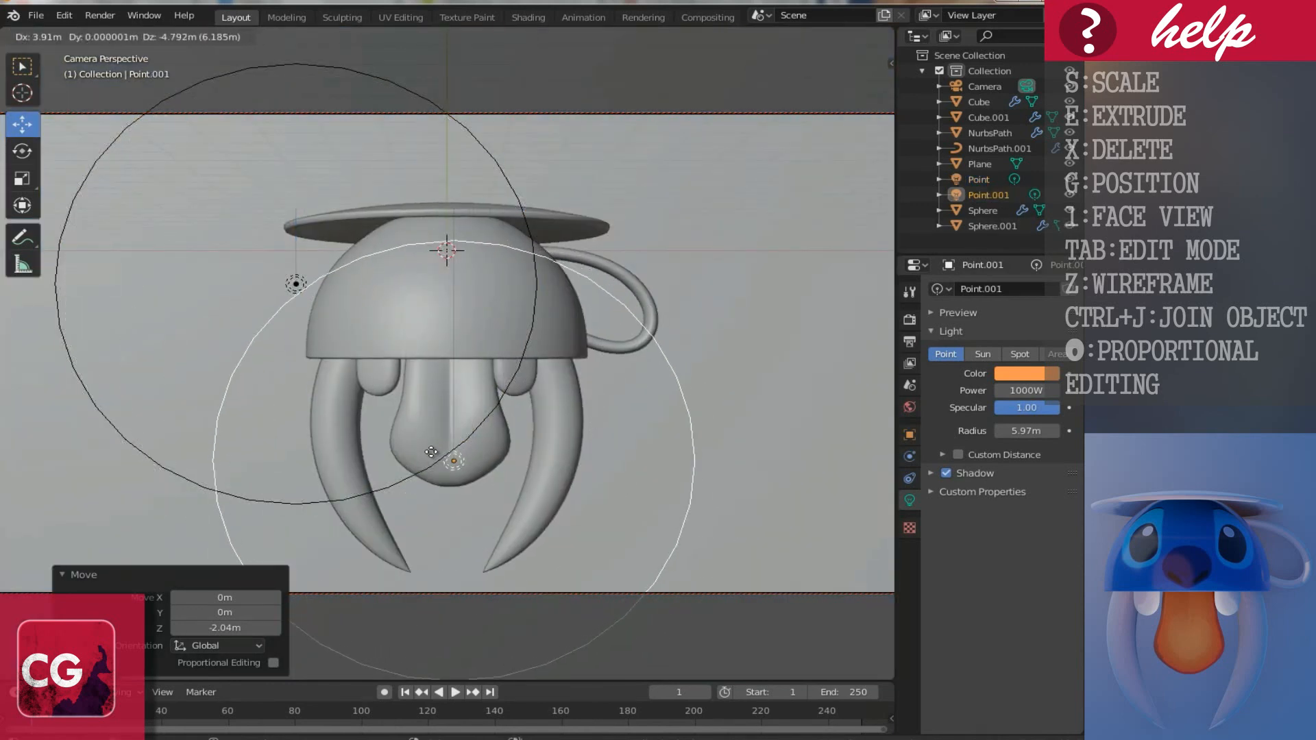
click(430, 446)
key(KP_1)
middle_drag(513, 298, 224, 422)
key(g)
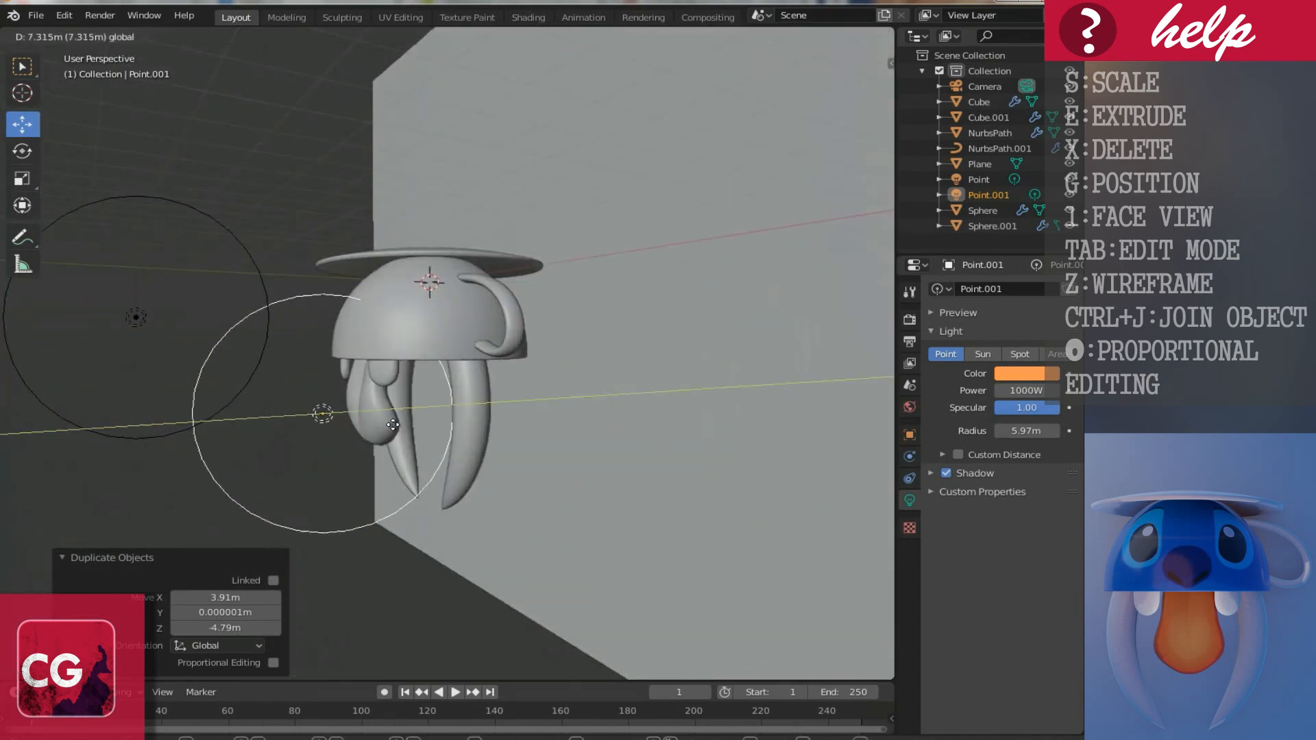
key(8)
key(Return)
Step: Set the copied light's colour to near-white with hue 0.926 and saturation 0.030, and check the lighting in rendered shading
click(1021, 376)
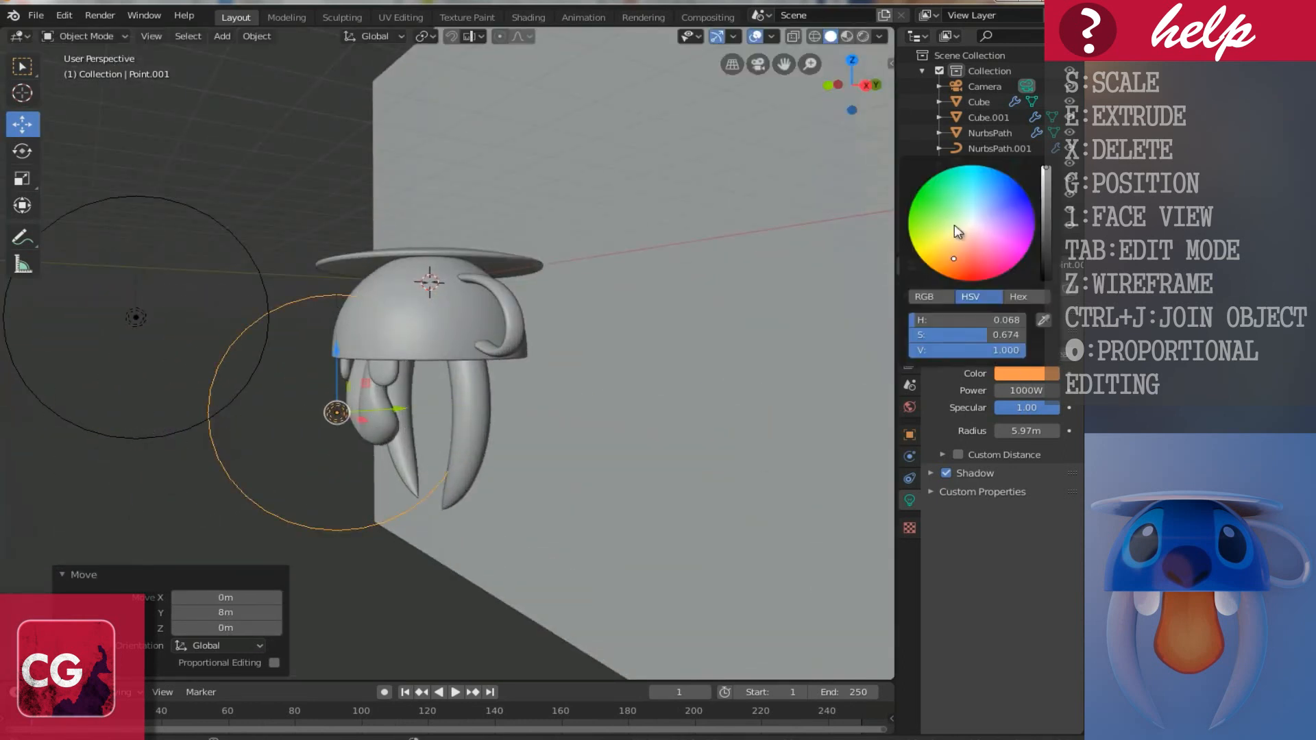
click(973, 224)
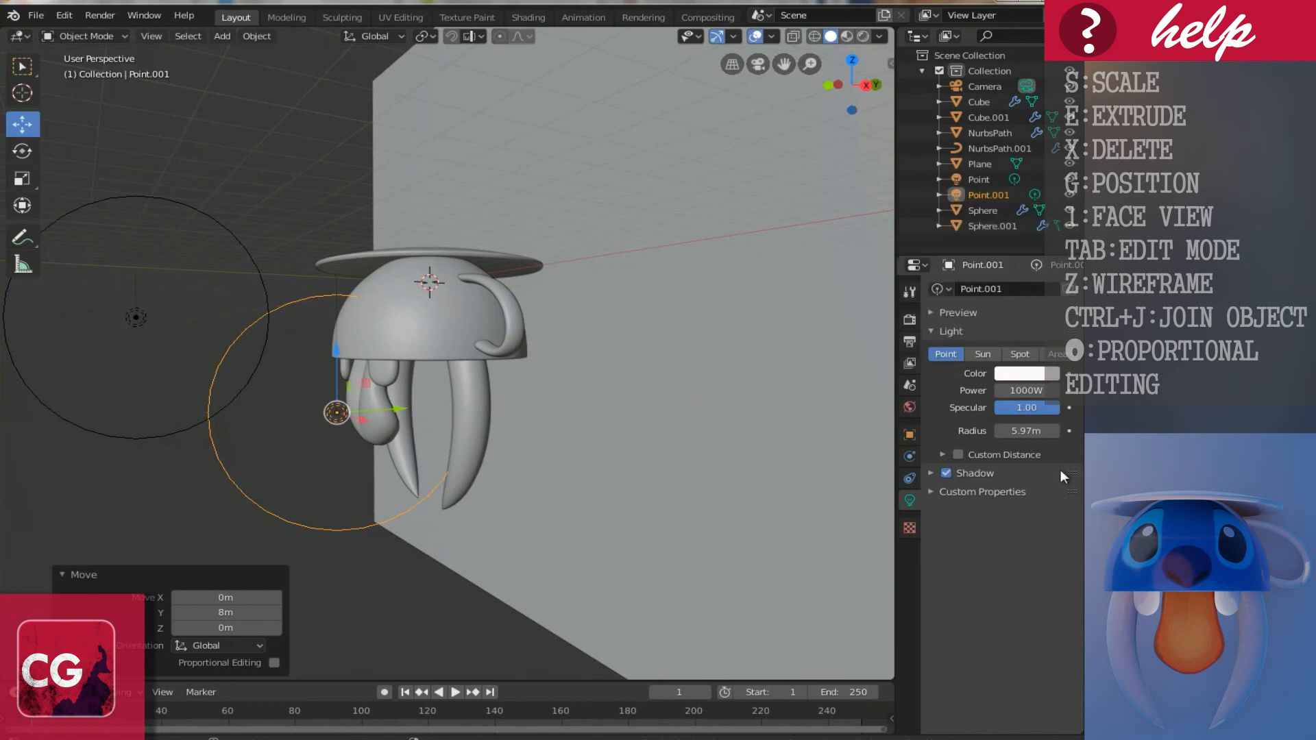
click(1040, 377)
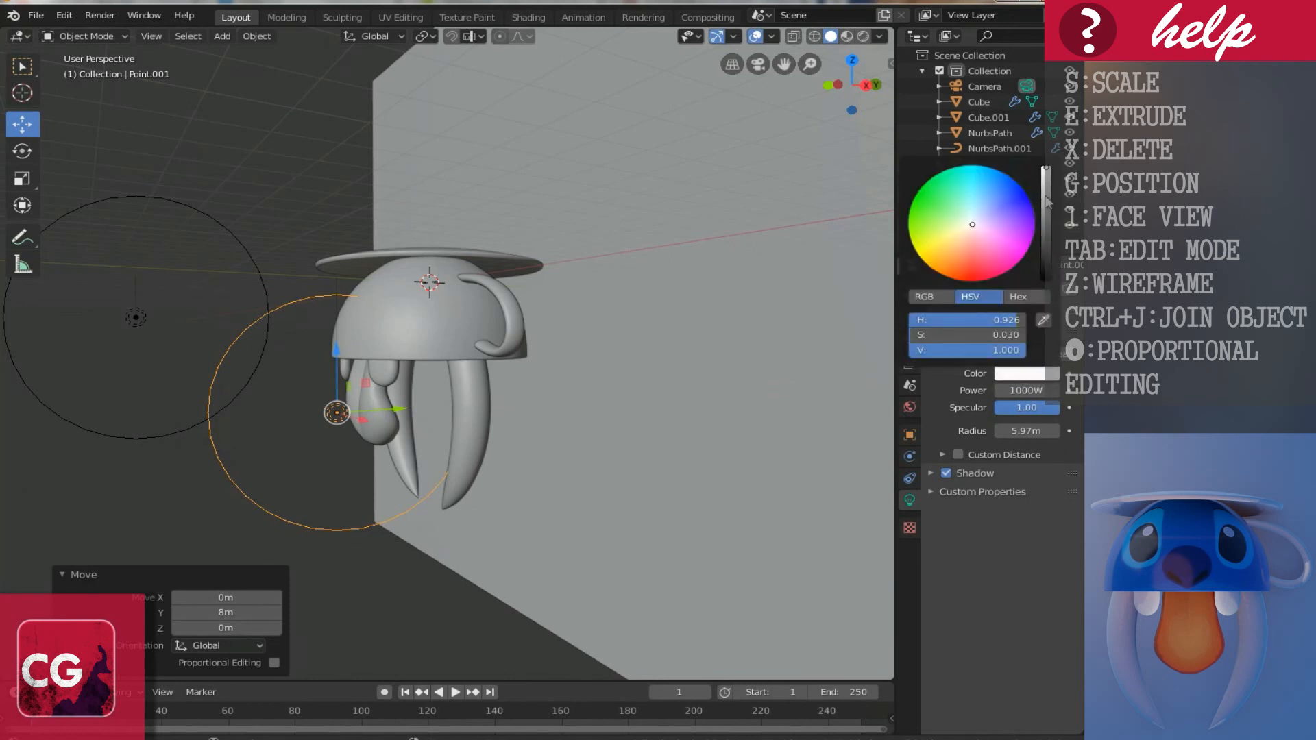
middle_drag(677, 640, 490, 478)
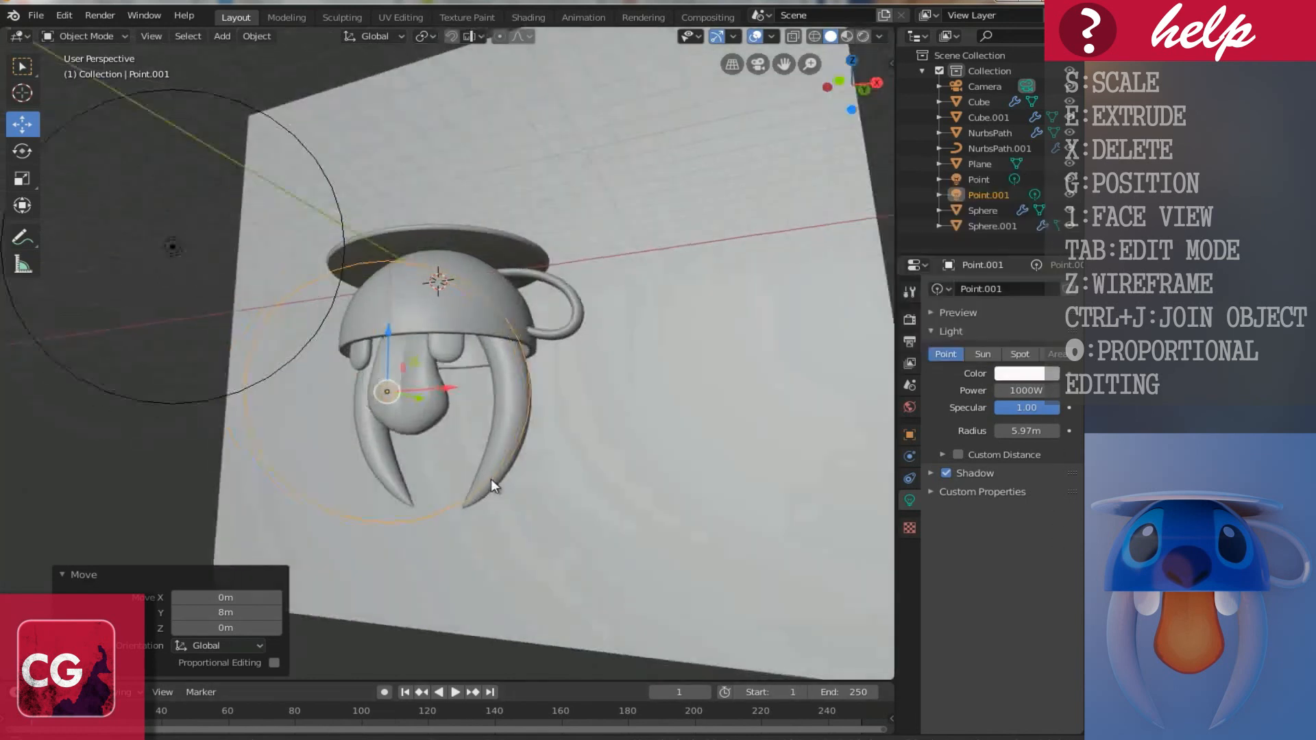
click(865, 36)
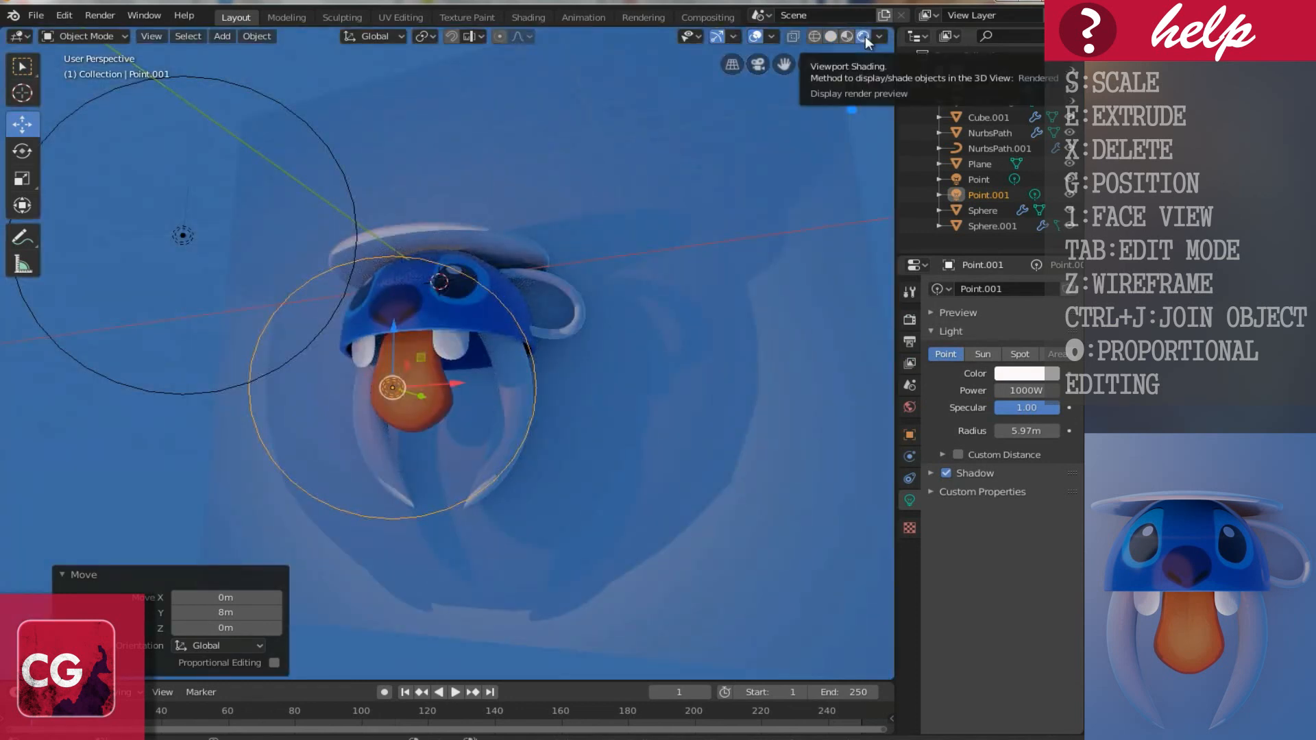
click(830, 36)
Step: Add an area light in front view, move it along X past the cup handle, and raise it 8.96 m
key(KP_1)
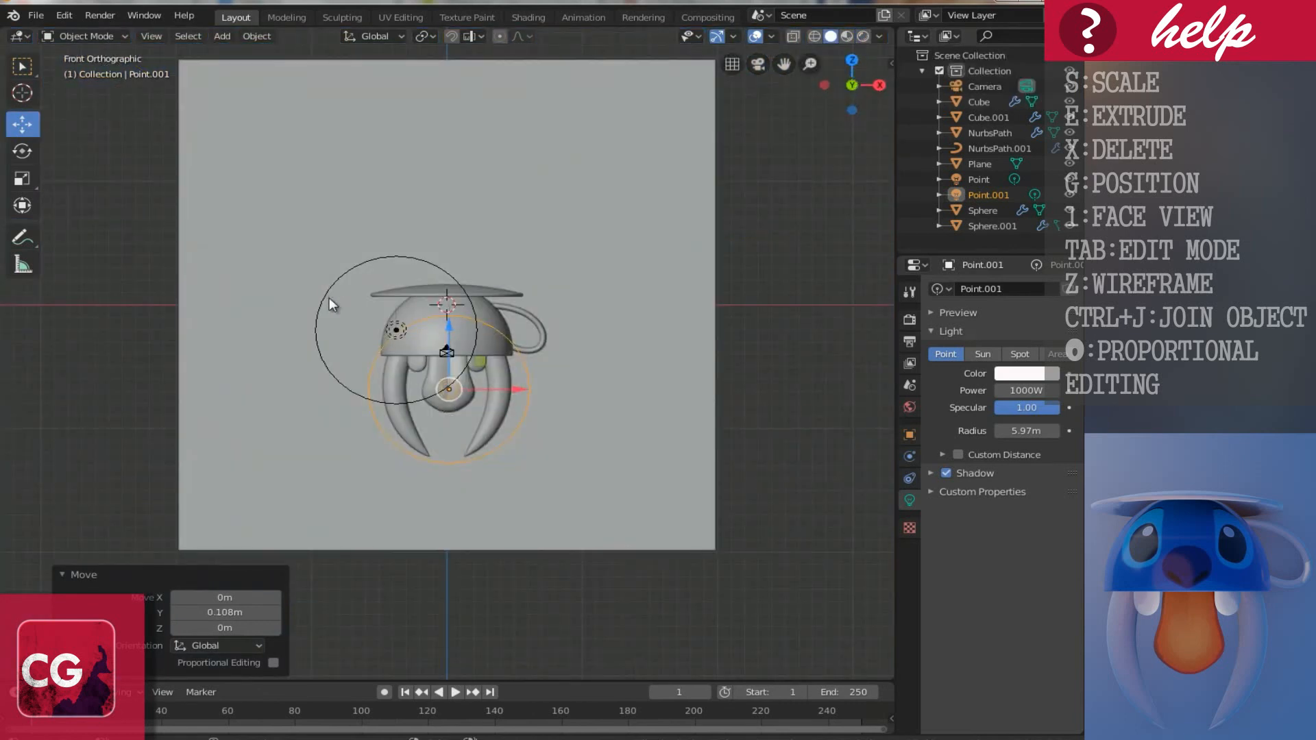
key(shift+a)
mouse_move(251, 301)
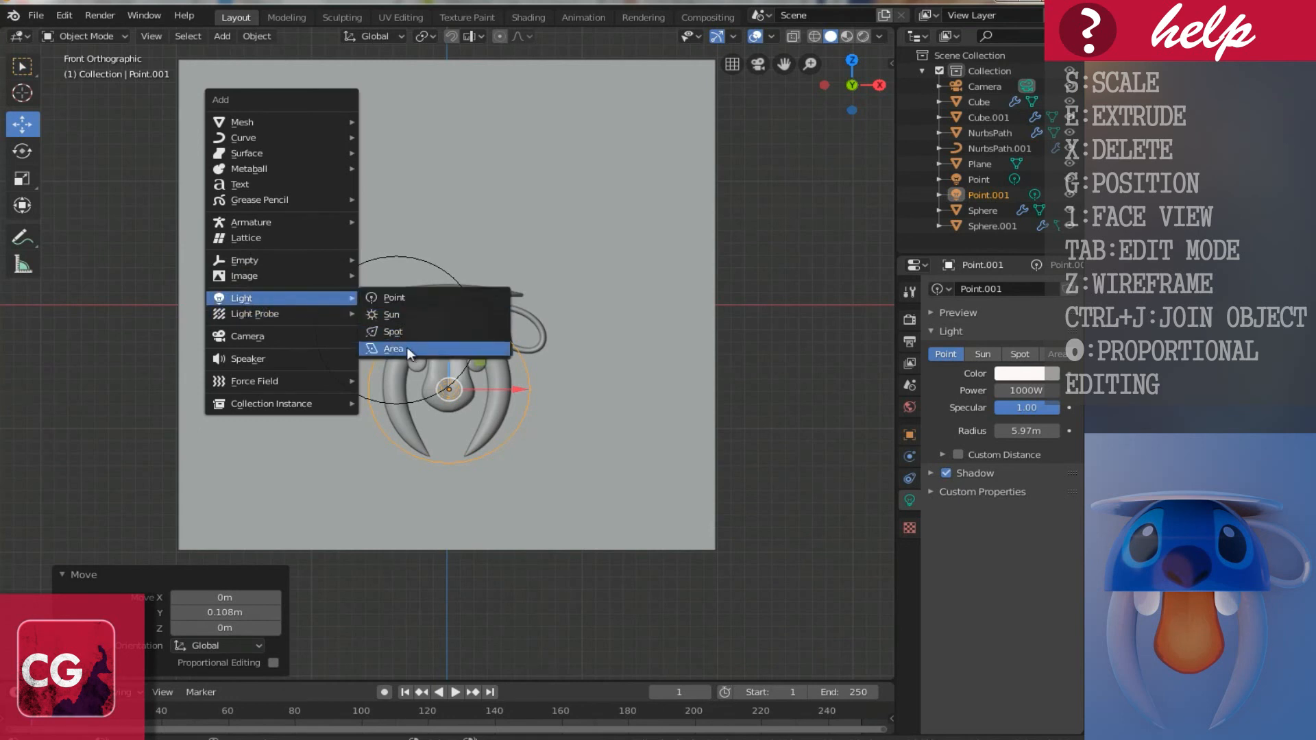
click(406, 347)
key(g)
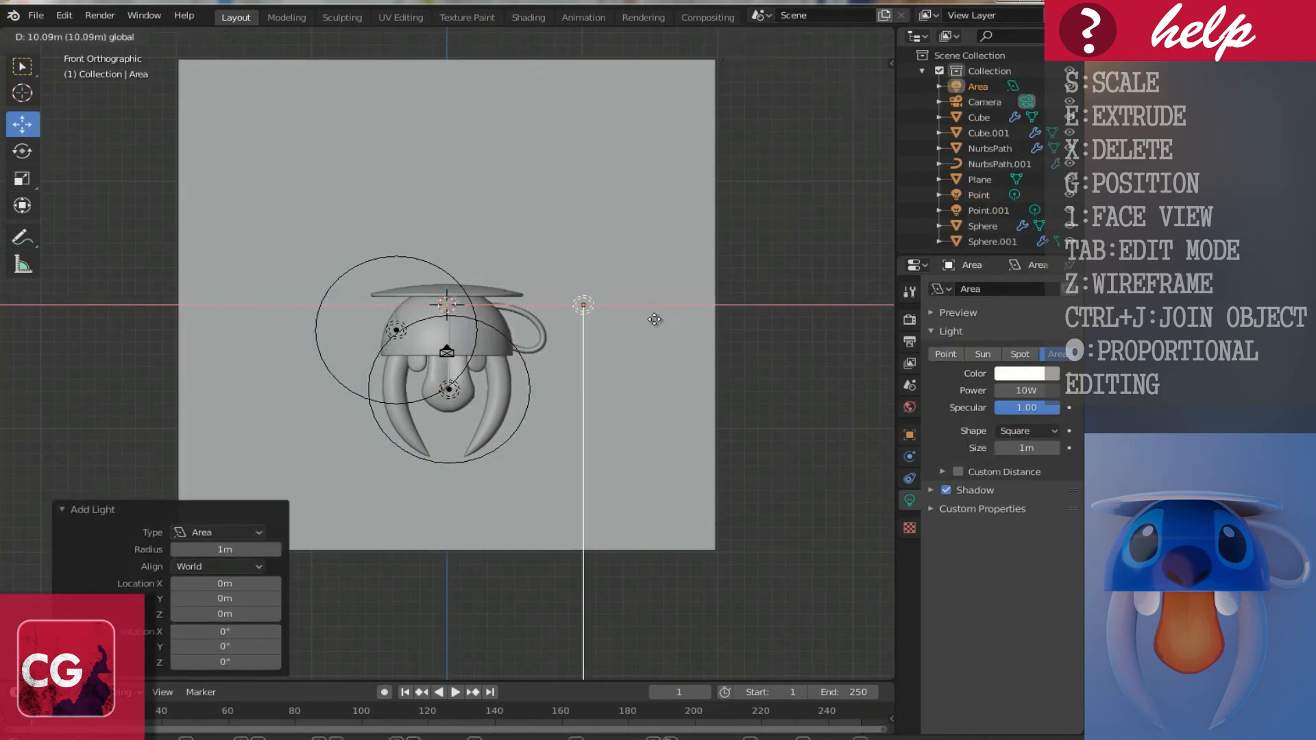
click(730, 334)
drag(652, 248, 655, 138)
Step: Rotate the area light 51.1° in front view to aim at the character and shift it 0.251 m along Y
key(r)
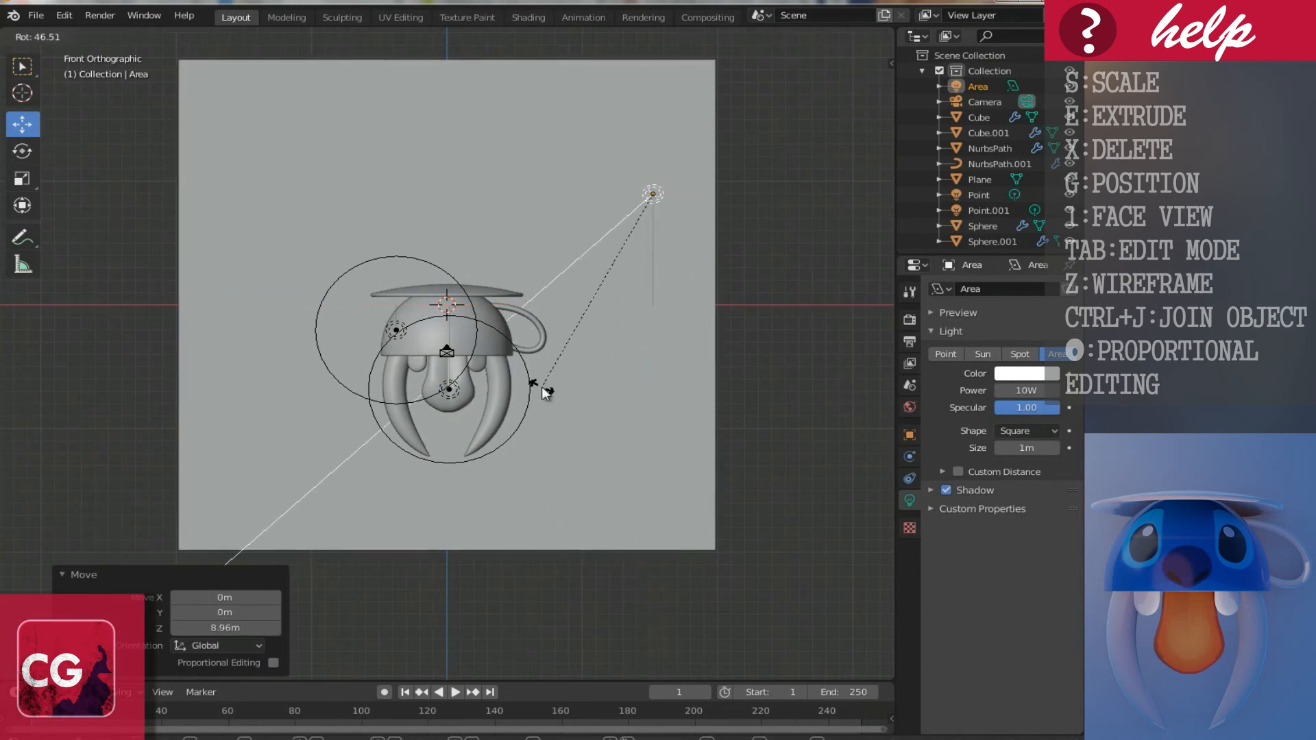
click(522, 384)
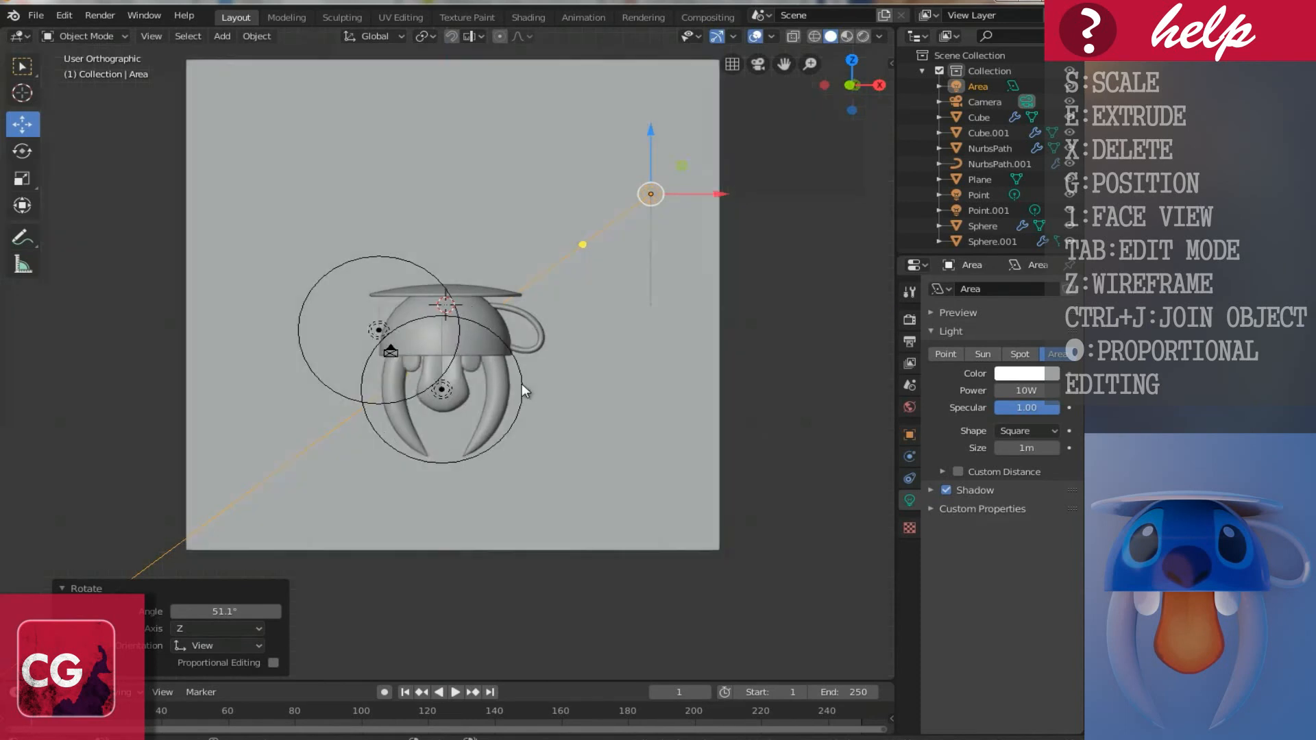
key(KP_3)
mouse_move(494, 203)
mouse_down()
mouse_move(464, 205)
mouse_move(494, 206)
mouse_up()
middle_drag(493, 206, 514, 229)
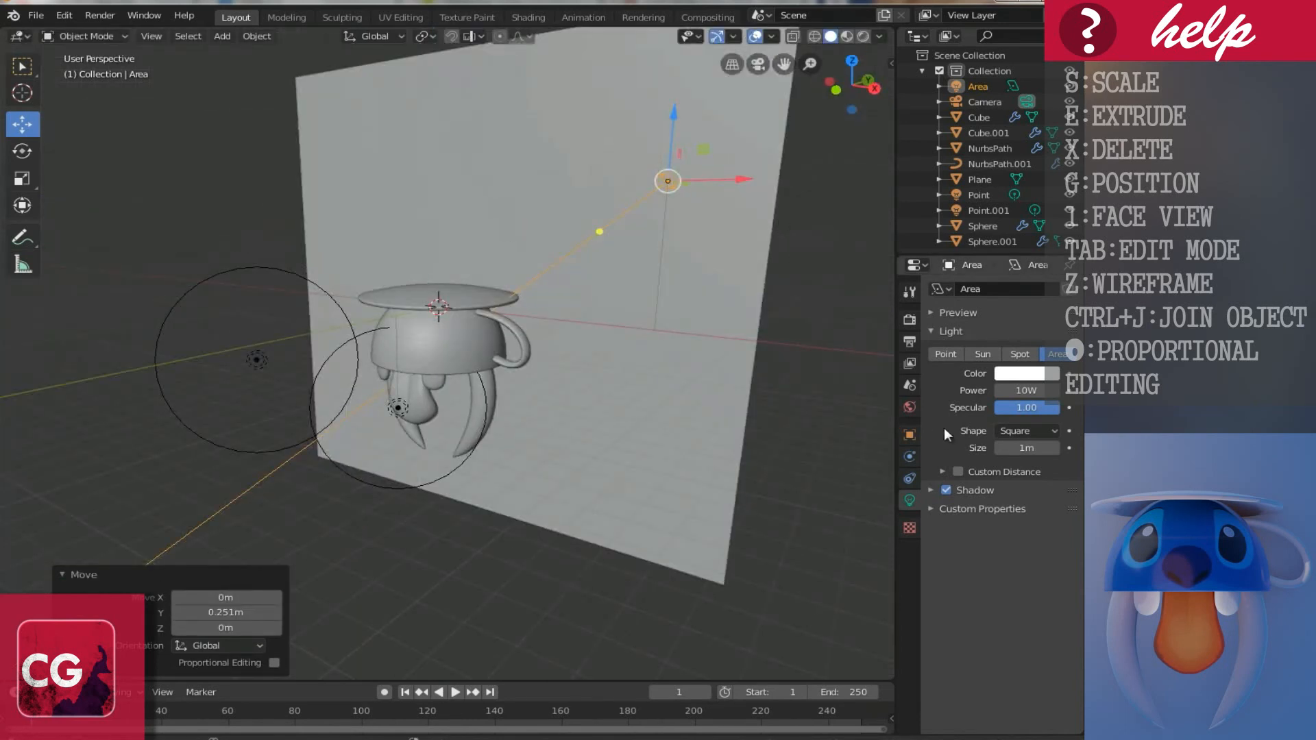
Step: Enlarge the area light to 16.3 m and move it 3.93 m along negative Y
drag(1021, 449, 569, 461)
drag(1025, 449, 646, 440)
middle_drag(647, 441, 508, 302)
drag(570, 268, 479, 289)
middle_drag(479, 289, 586, 304)
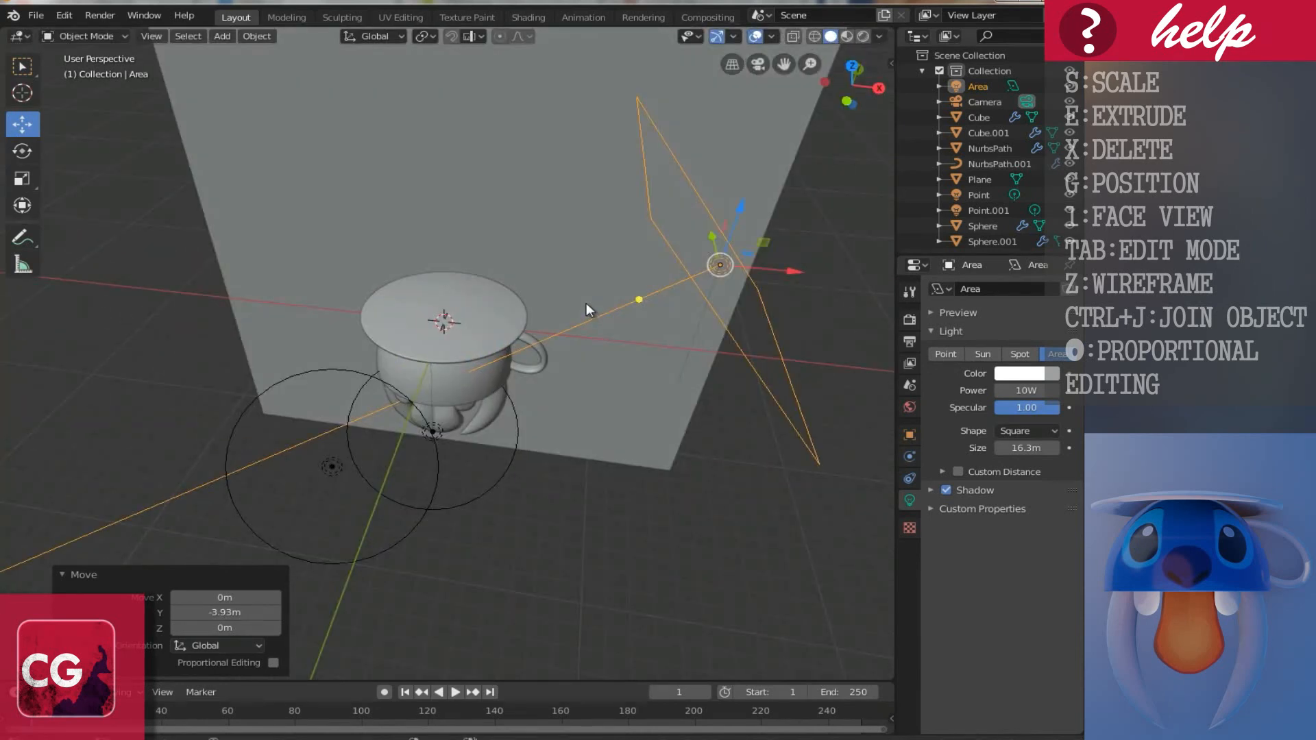
Step: Turn the area light toward the character in top view, shift it 1.44 m along negative Y, and rotate it a further 1.74°
key(KP_1)
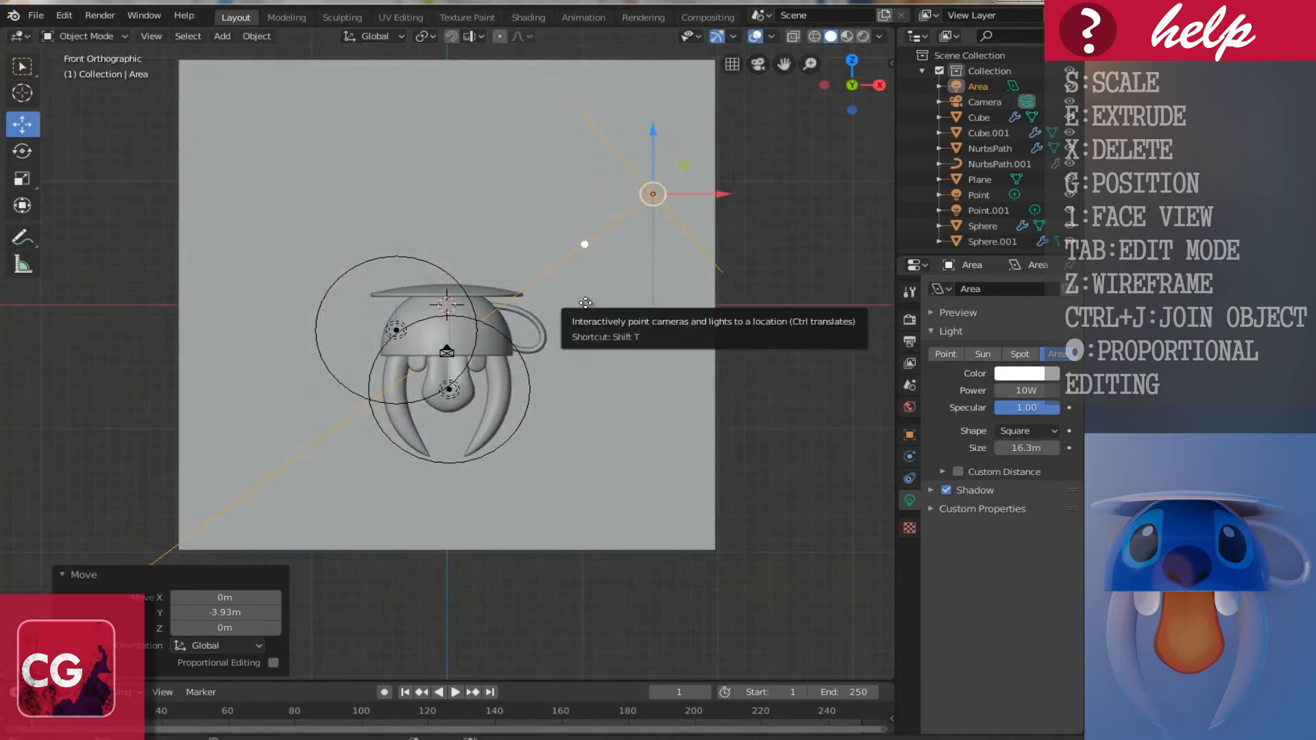
key(KP_7)
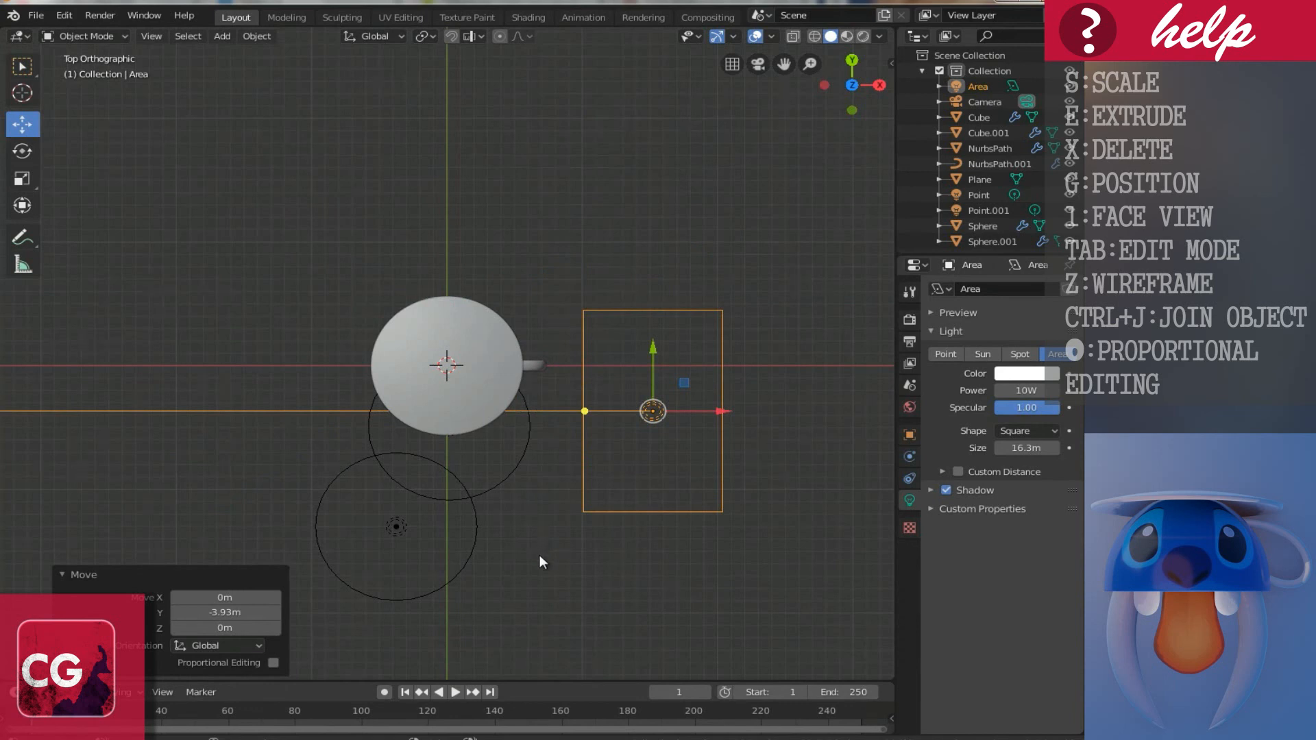
key(r)
click(523, 534)
drag(659, 354, 666, 372)
key(r)
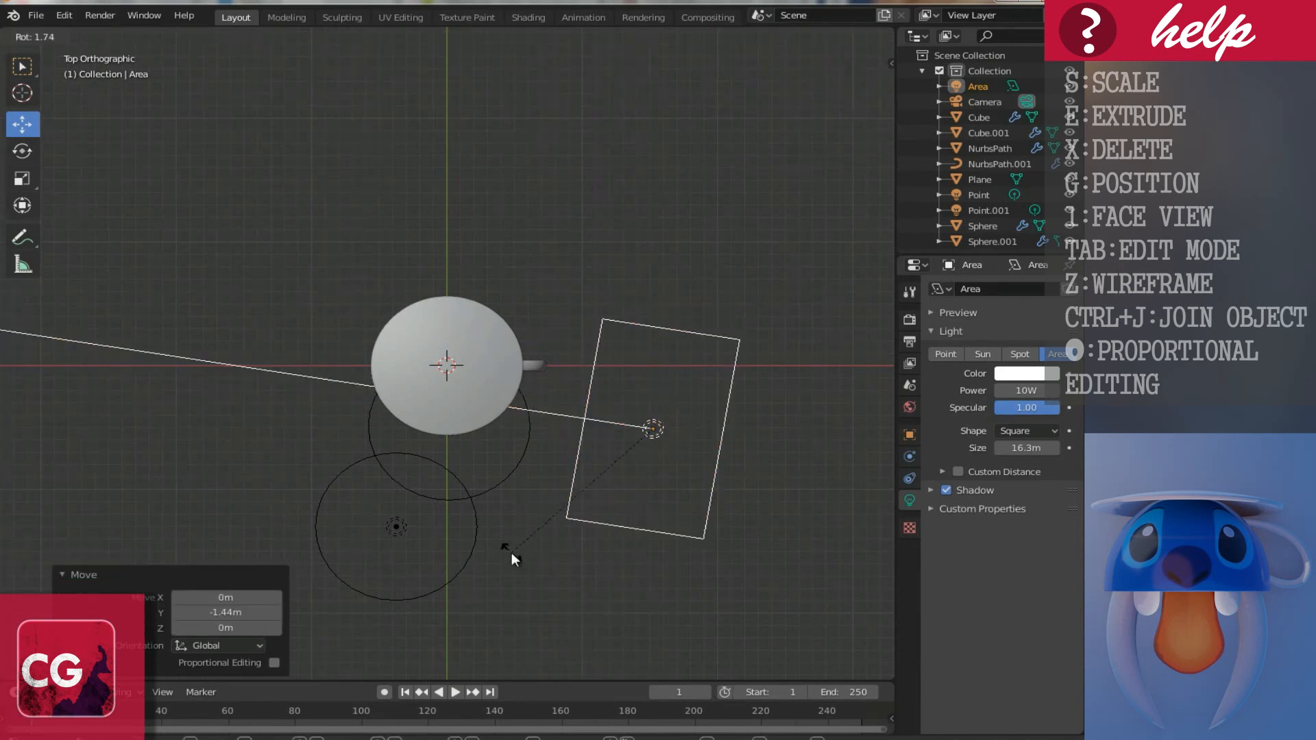
click(511, 553)
Step: Set the area light's power to 500 W and move it 32.8 m along negative X in front view
key(KP_1)
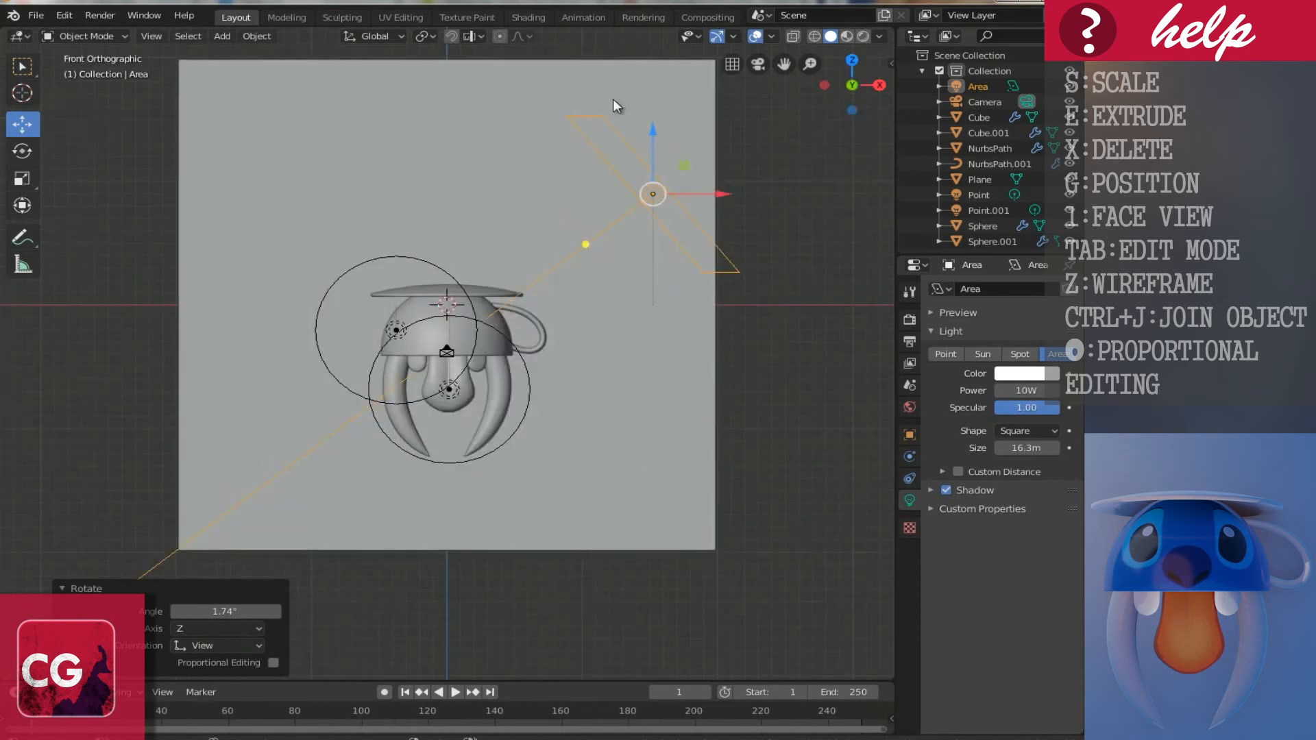
click(1022, 389)
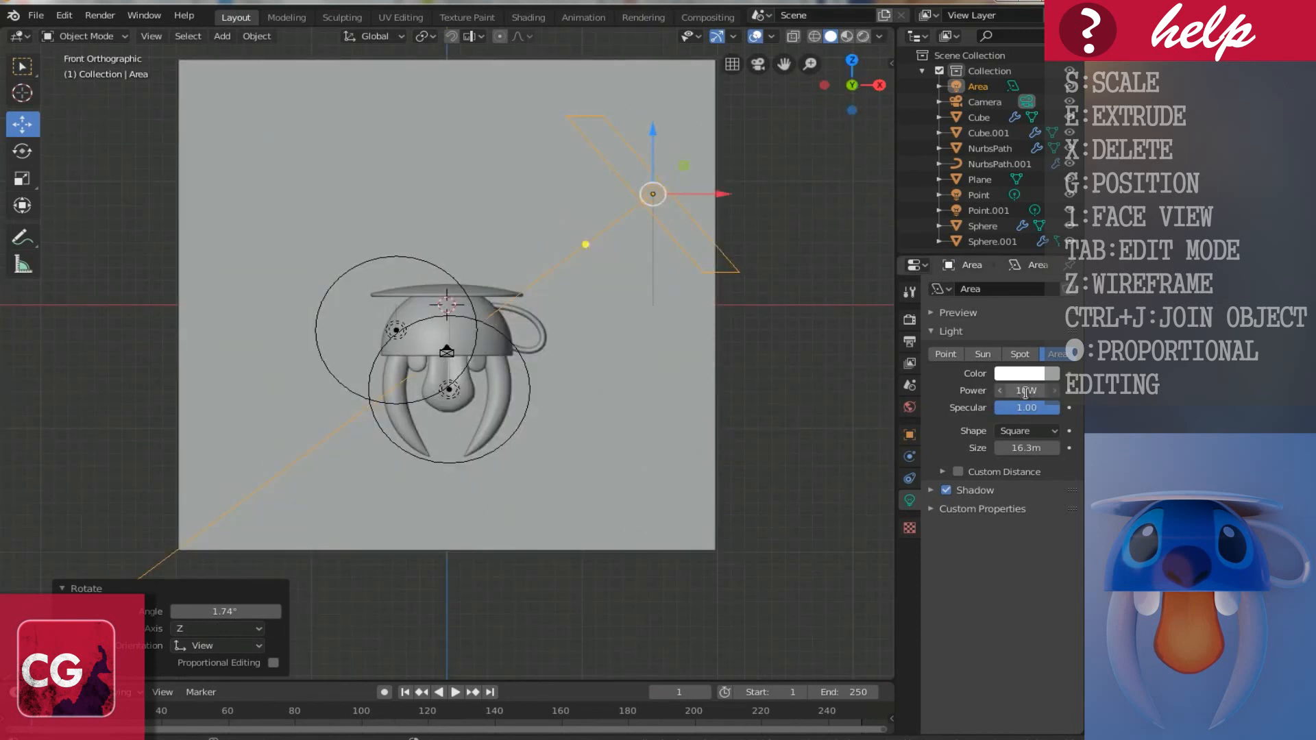
text(500)
key(Return)
drag(720, 197, 270, 212)
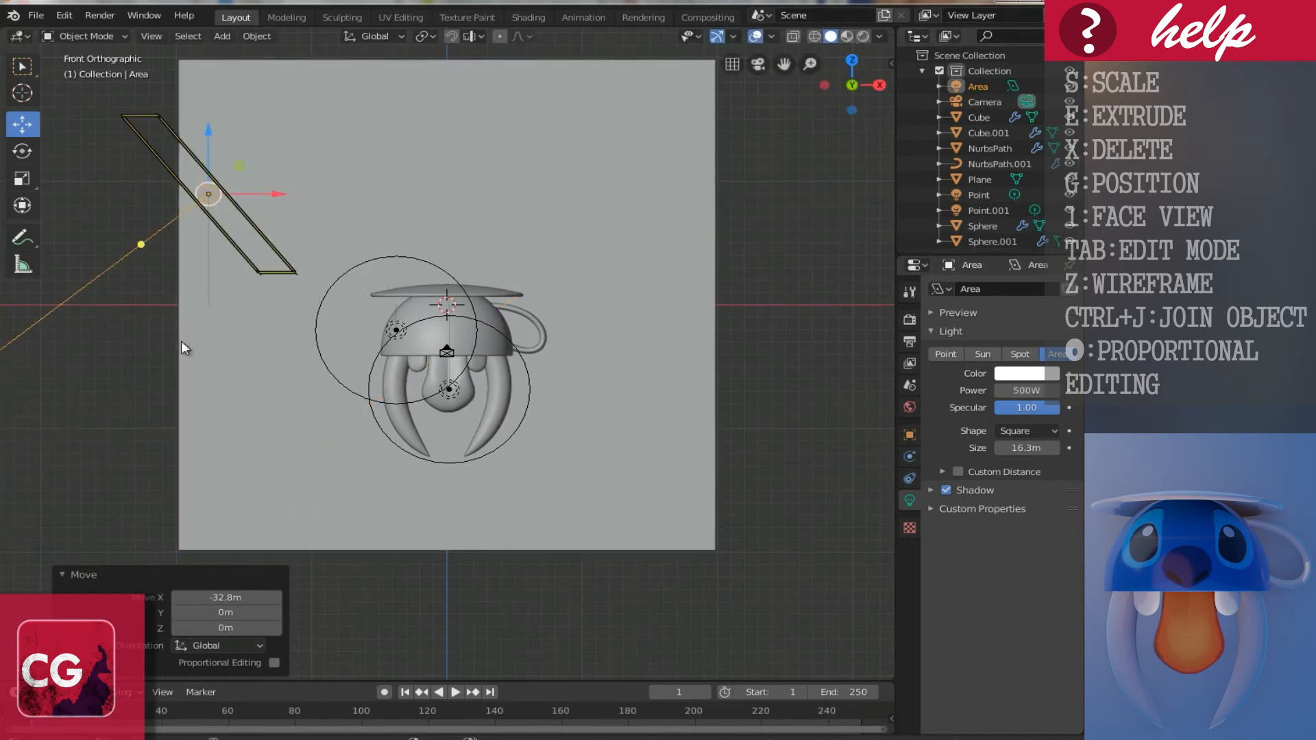
Step: Rotate the area light -100° in front view to aim at the character, and check its direction from above
key(r)
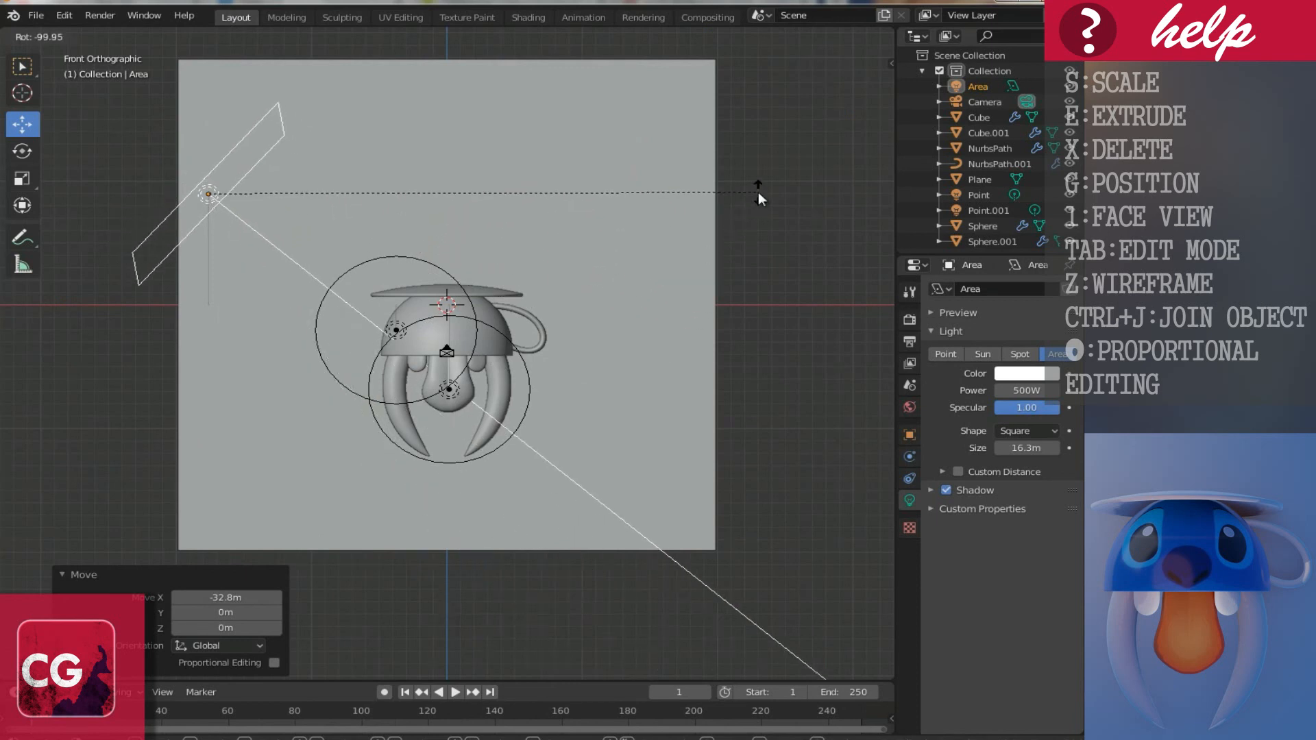
click(758, 192)
key(KP_7)
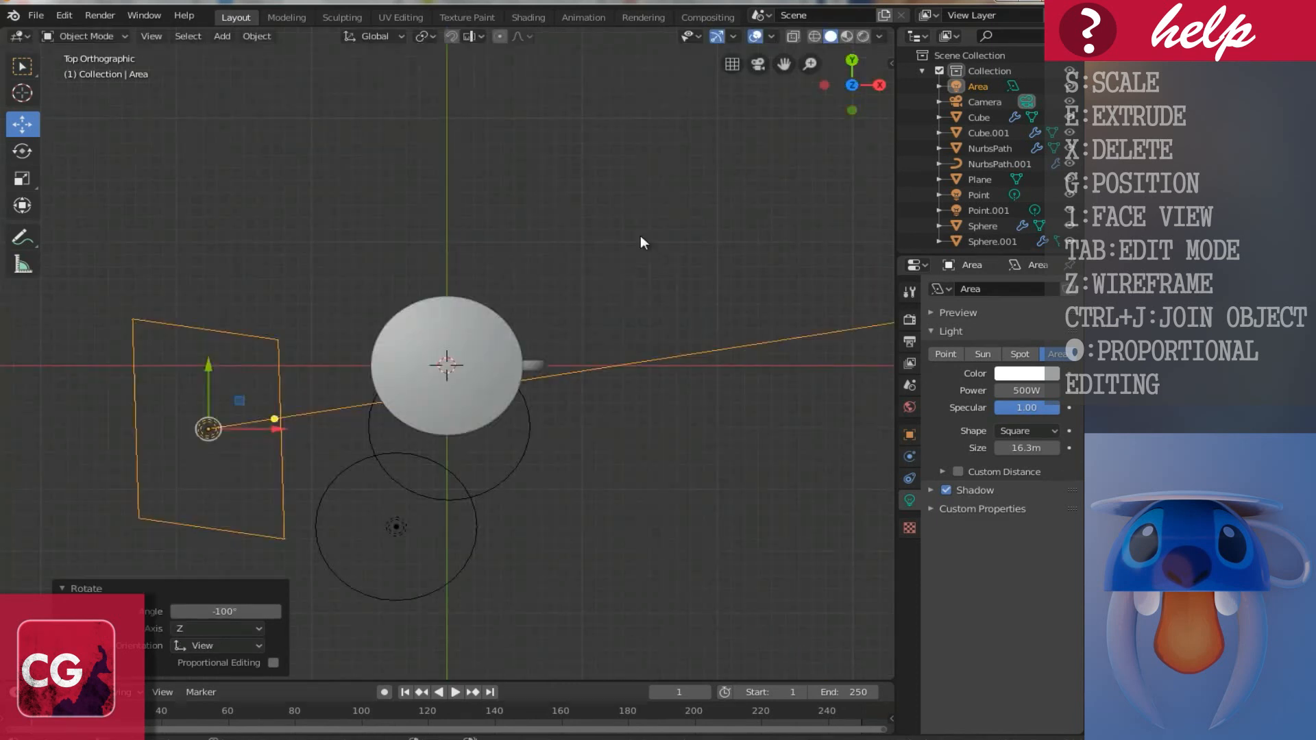
key(KP_1)
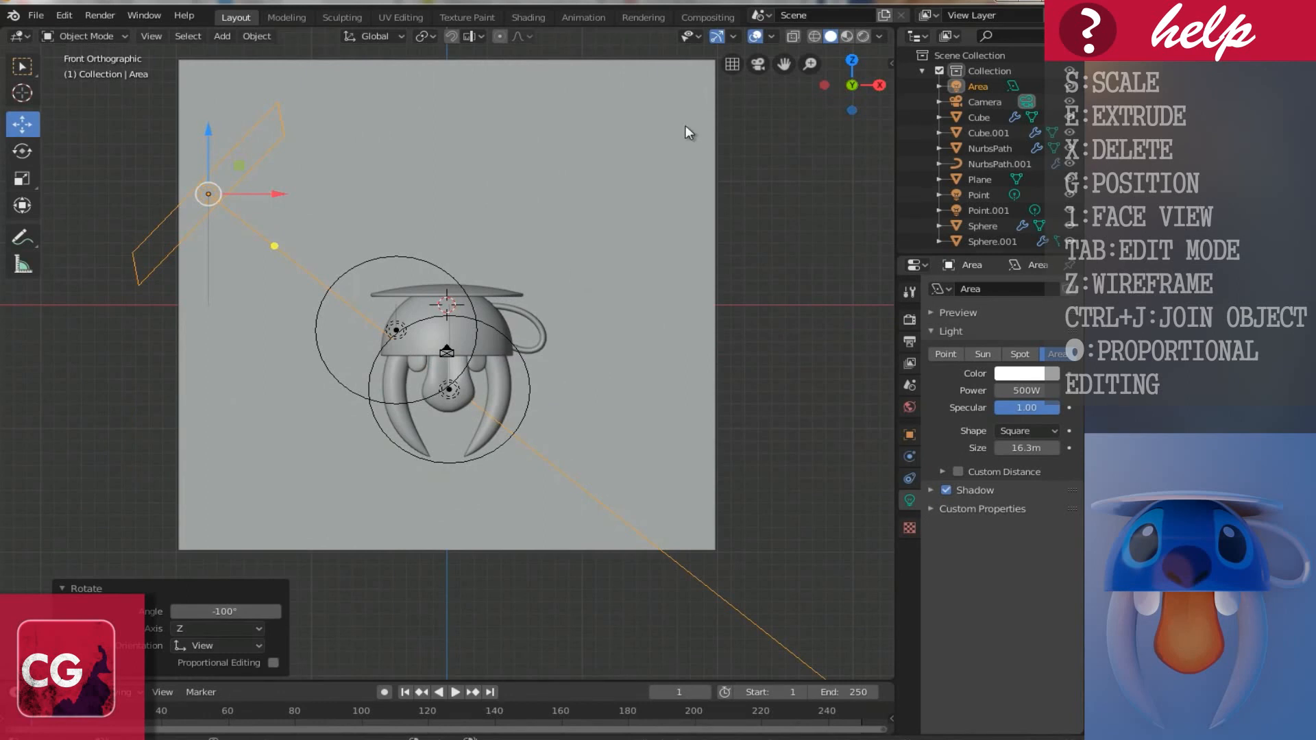
Step: Preview the scene through the camera in rendered shading and turn off the area light's shadow
key(KP_0)
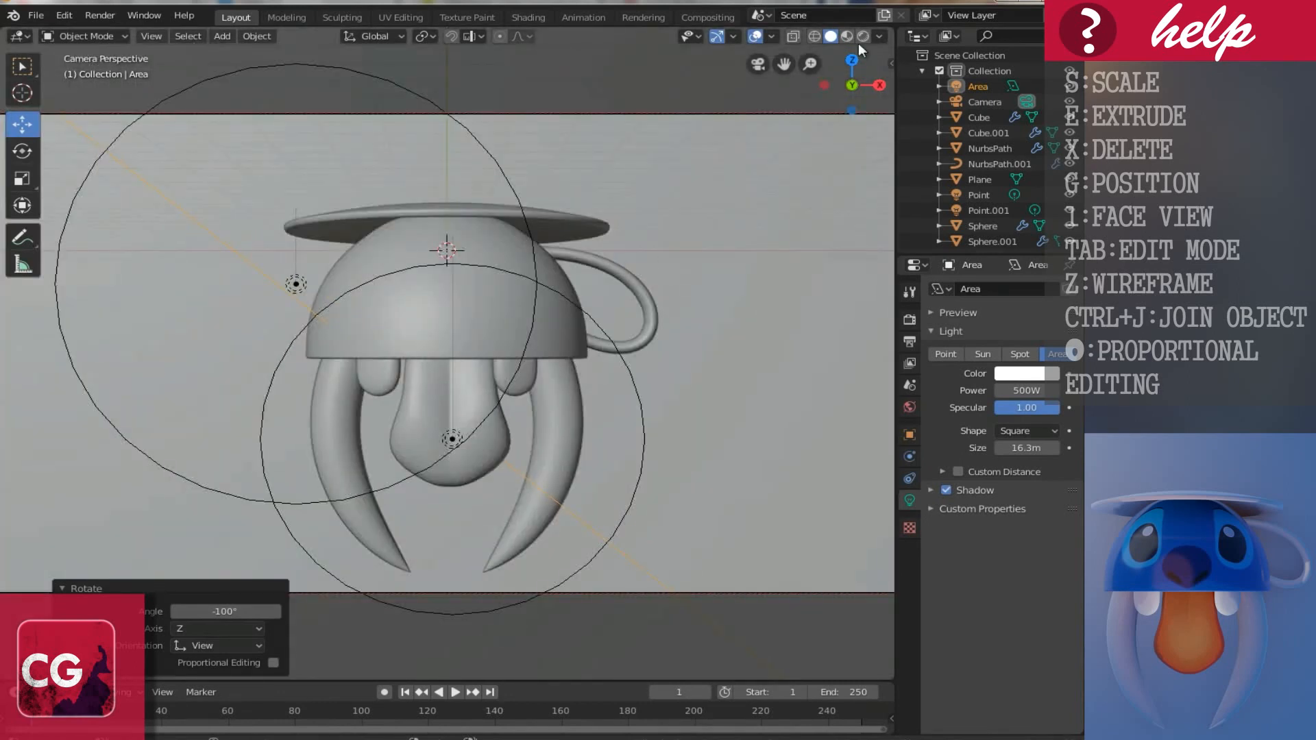
click(861, 36)
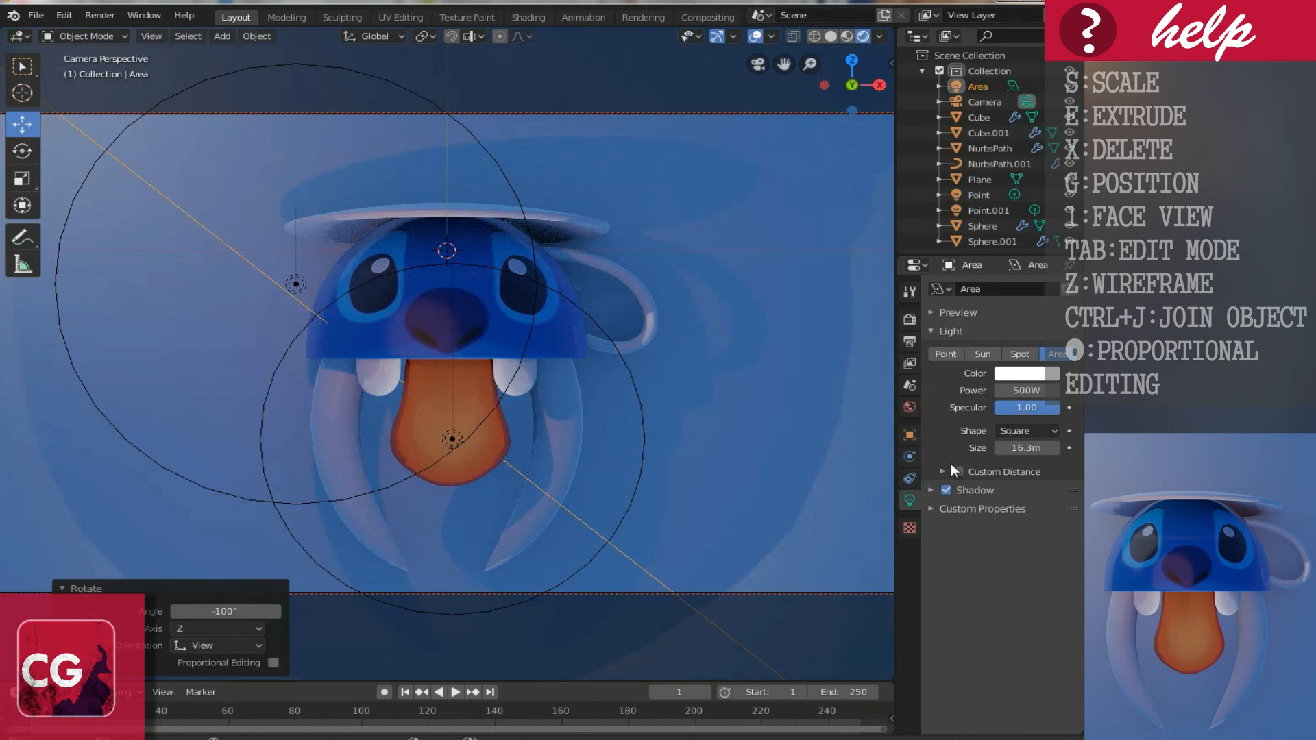
click(947, 490)
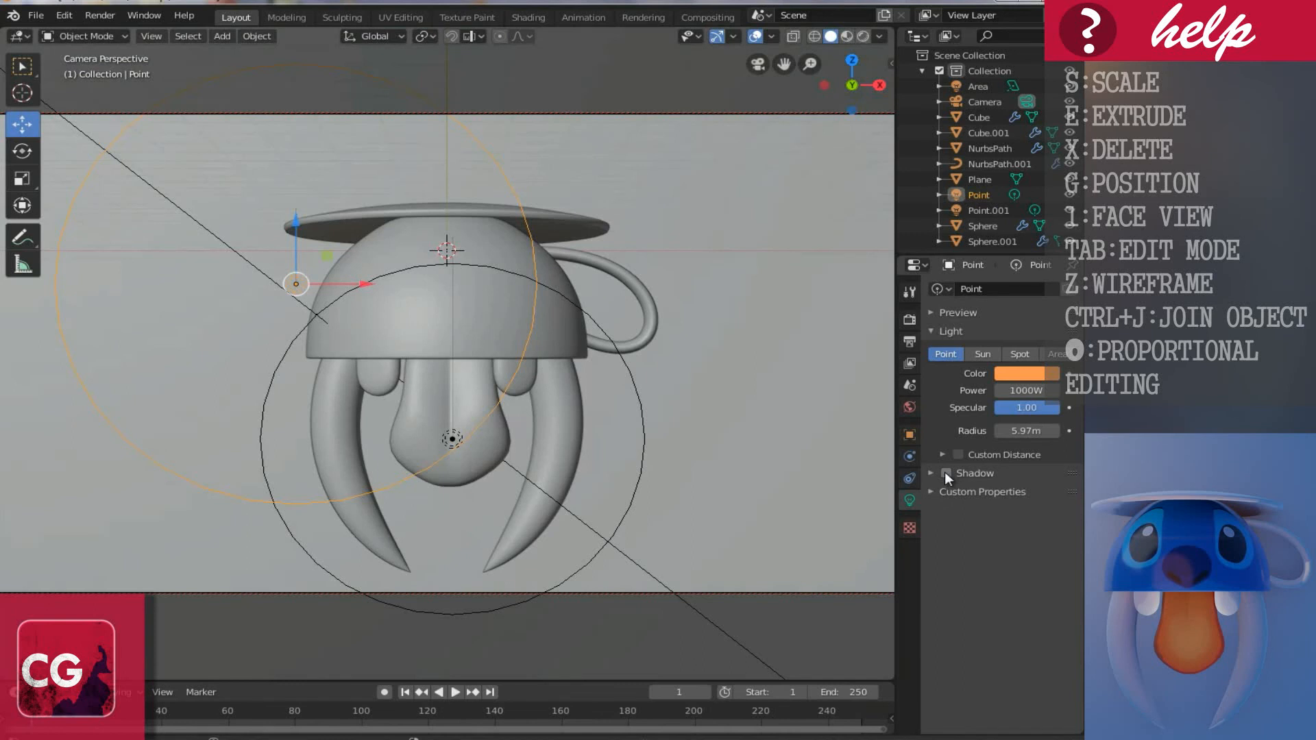
Step: Set the area light's power to 1000 W and check the lighting in rendered shading
click(167, 200)
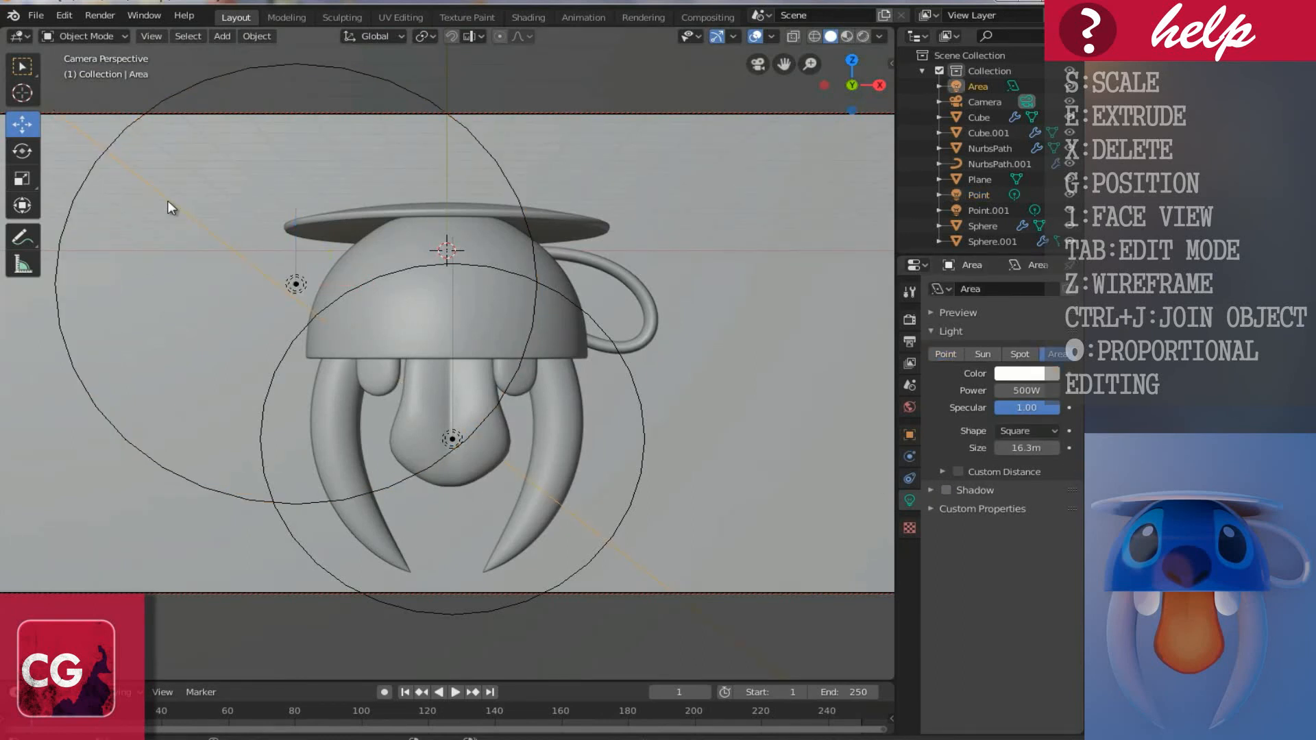
click(1019, 391)
text(1000)
key(Return)
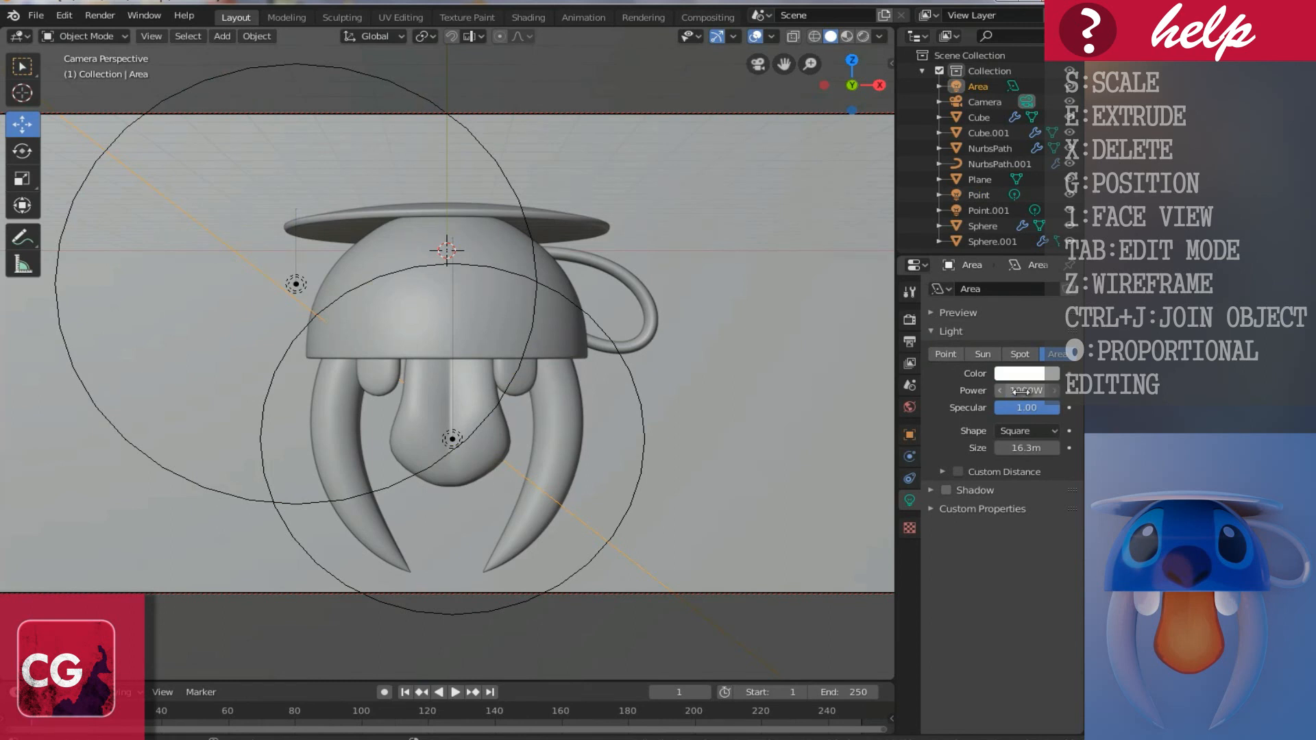
click(861, 36)
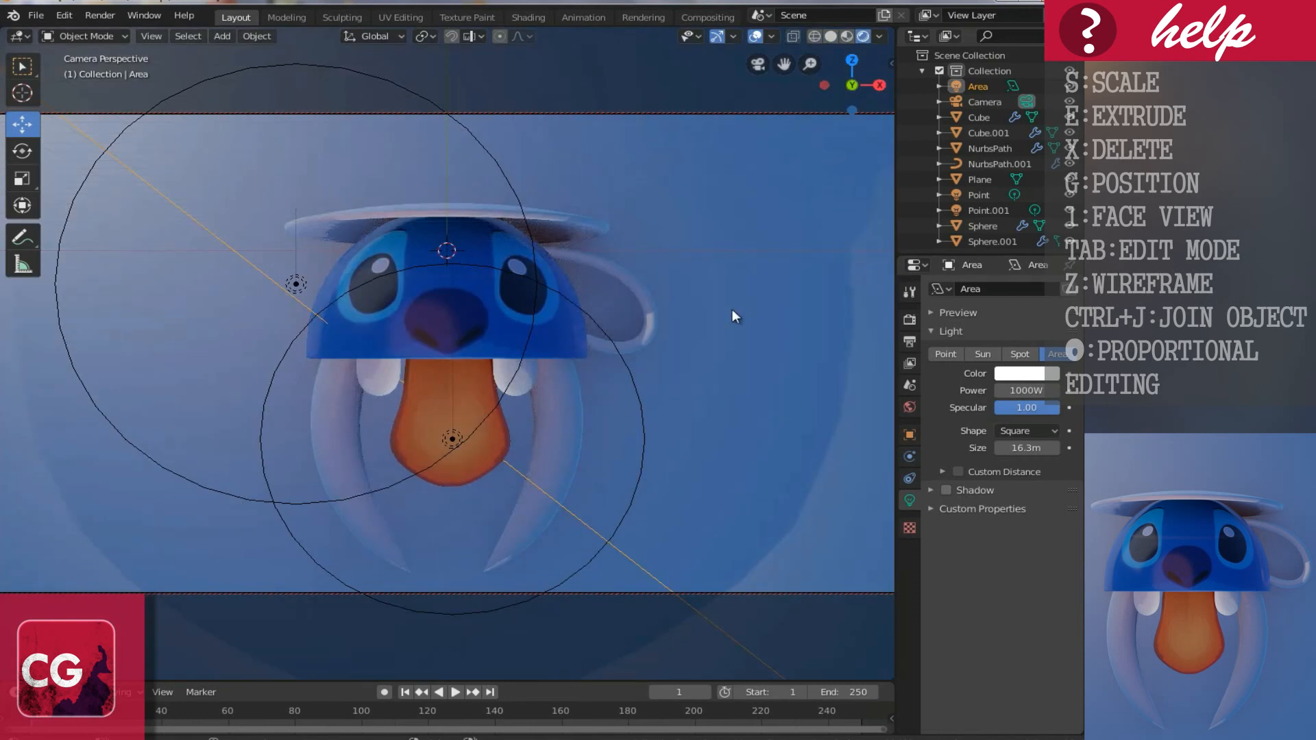
Step: Return to solid shading and move the backdrop plane 0.238 m along Y, away from the character
click(831, 34)
key(1)
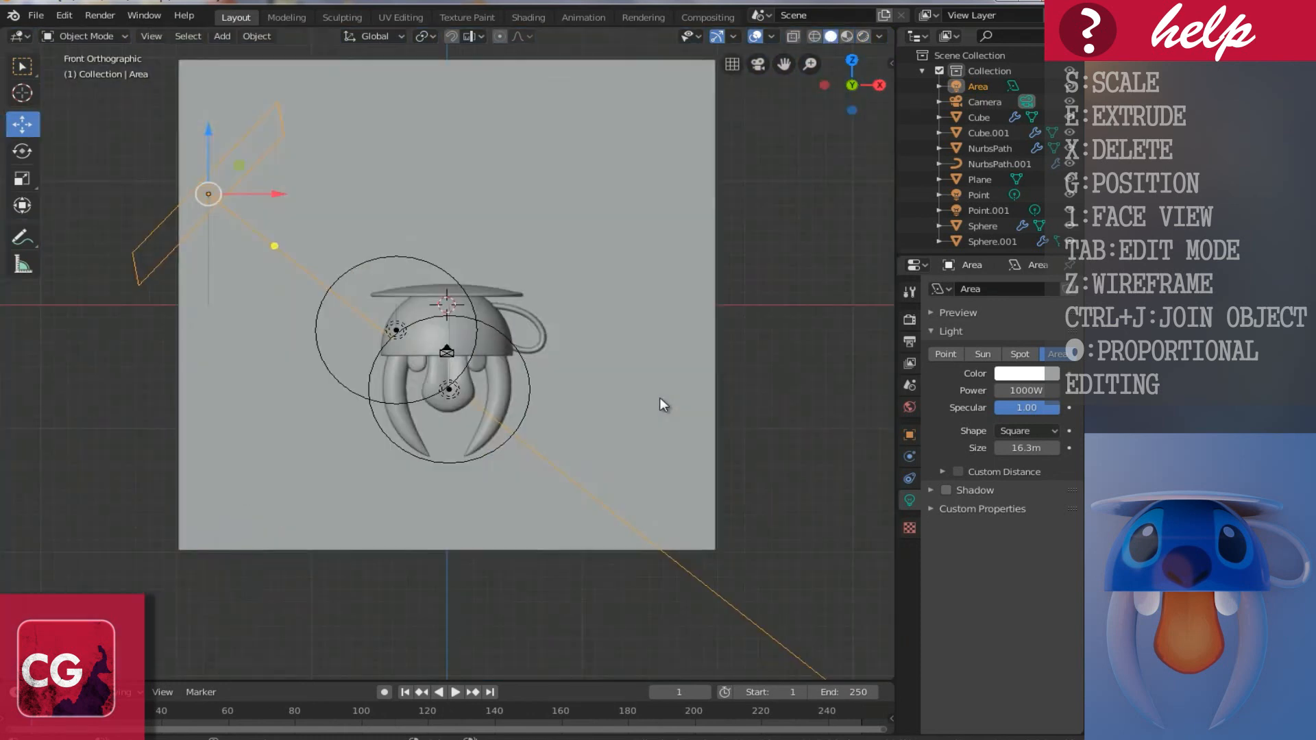
middle_drag(628, 359, 510, 425)
click(578, 320)
middle_drag(579, 319, 561, 321)
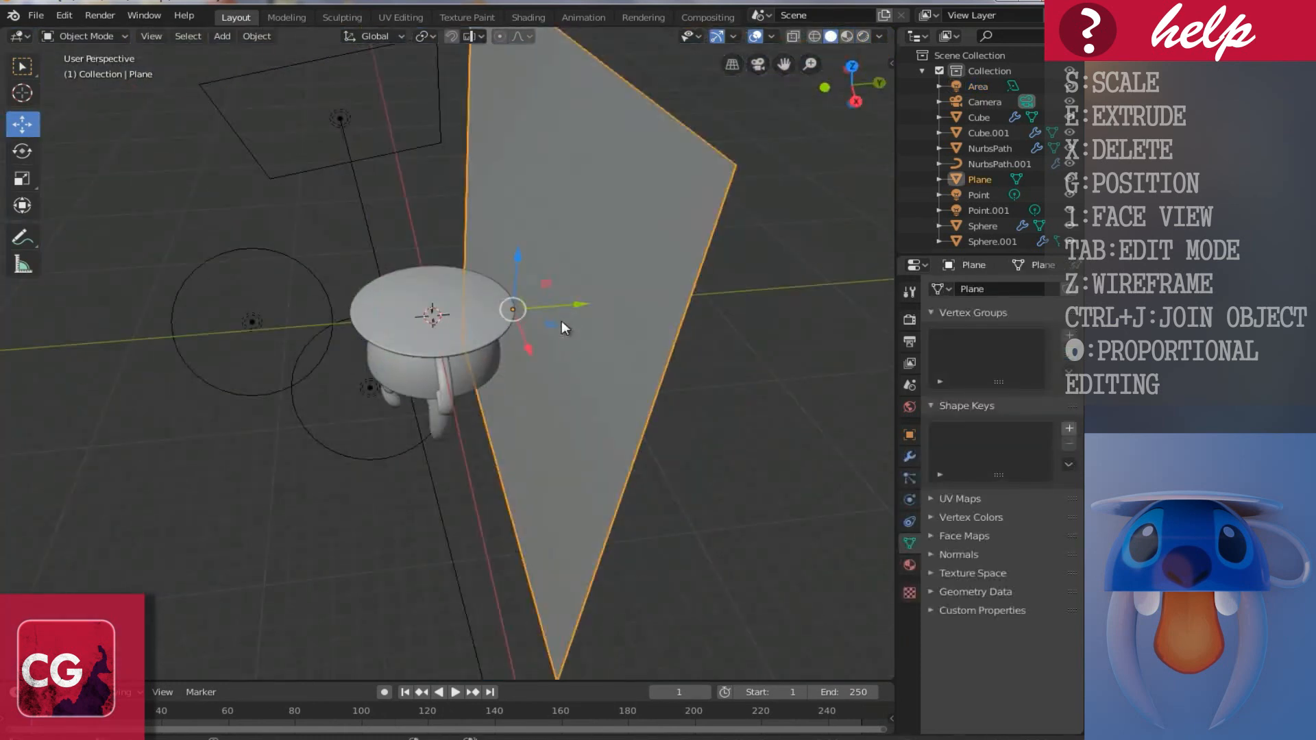
drag(569, 309, 599, 305)
middle_drag(504, 334, 289, 323)
middle_drag(222, 273, 340, 310)
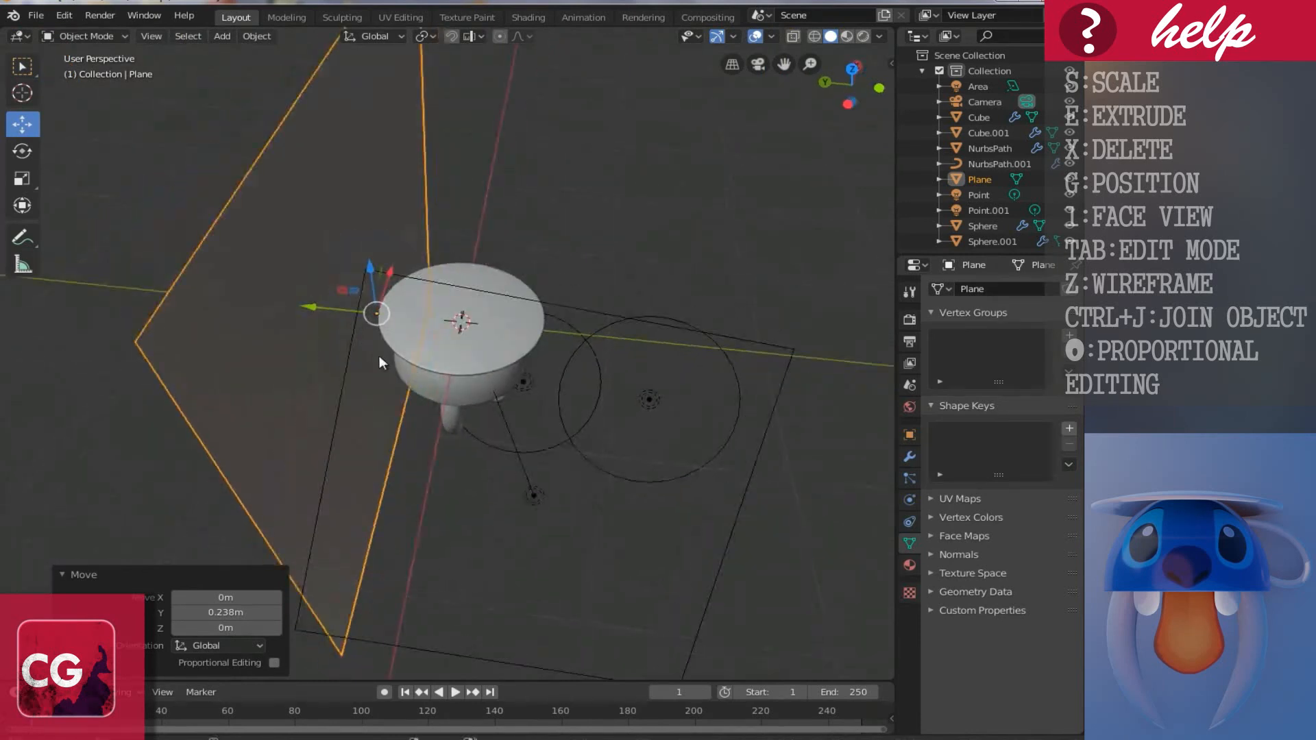
Step: Move the area light 0.805 m along negative X and rotate it -0.631° about the global Z axis
click(531, 491)
middle_drag(530, 490, 315, 375)
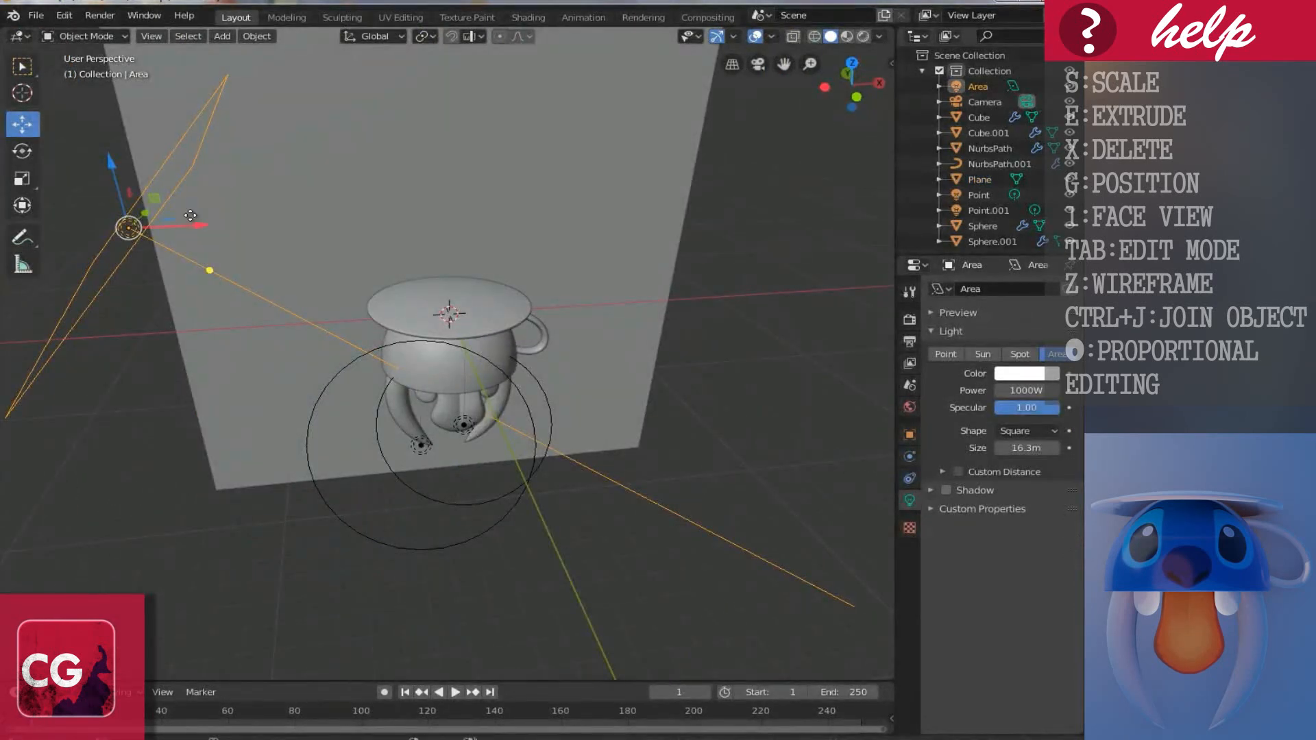
drag(198, 225, 182, 223)
middle_drag(183, 224, 266, 293)
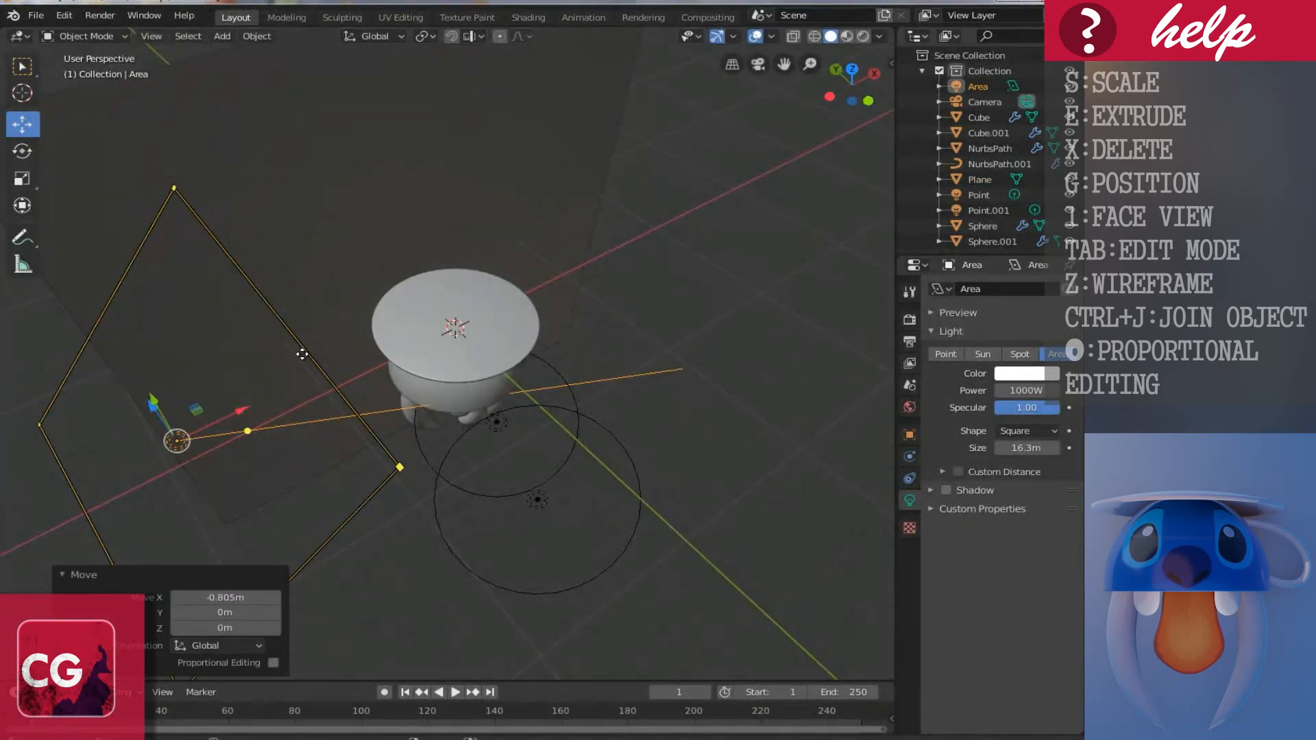
key(r)
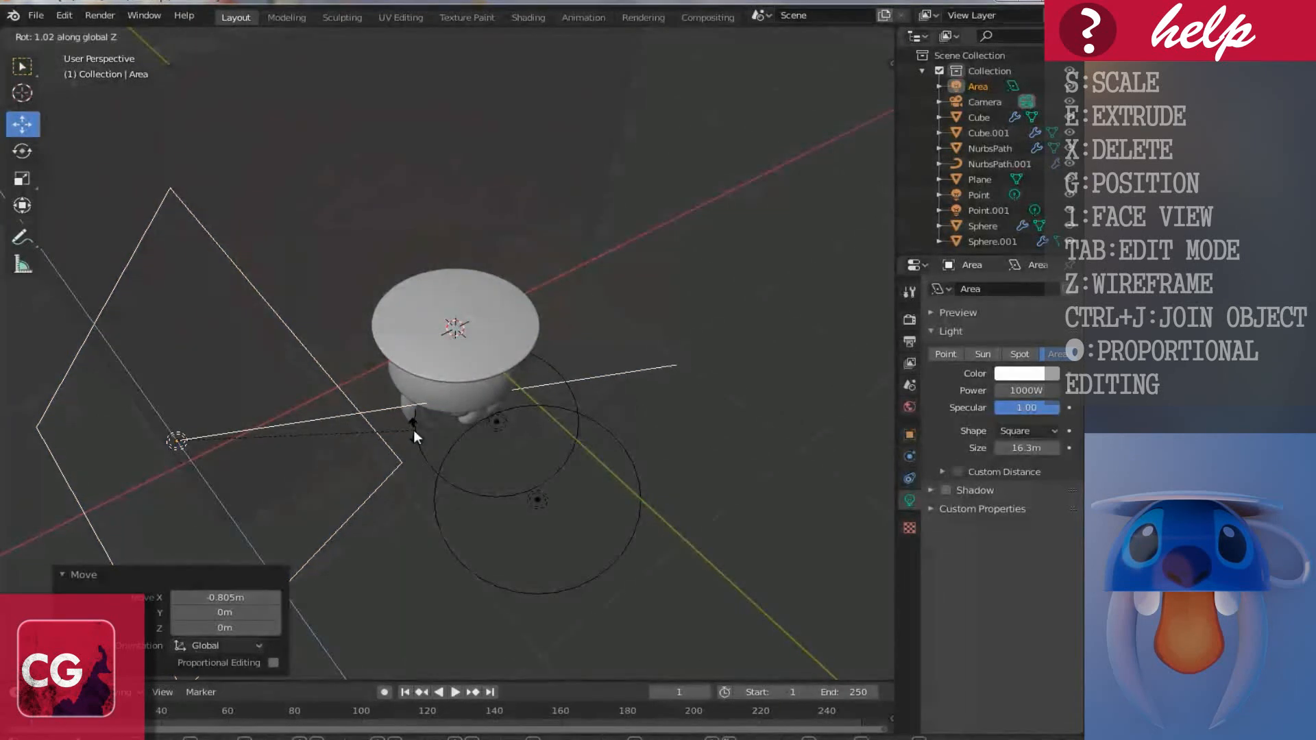
click(418, 433)
Step: Check the adjusted area light's effect through the camera in rendered shading
middle_drag(418, 433, 410, 364)
middle_drag(627, 434, 534, 482)
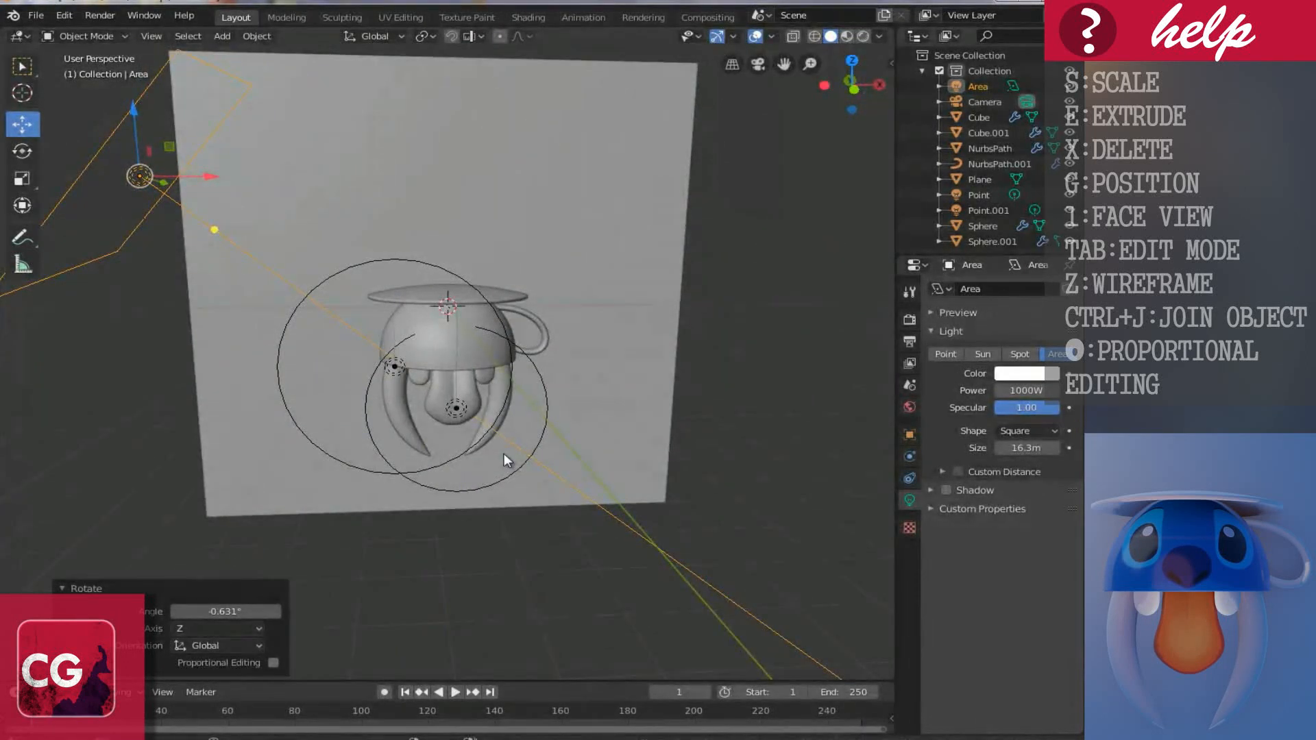
key(KP_0)
key(Home)
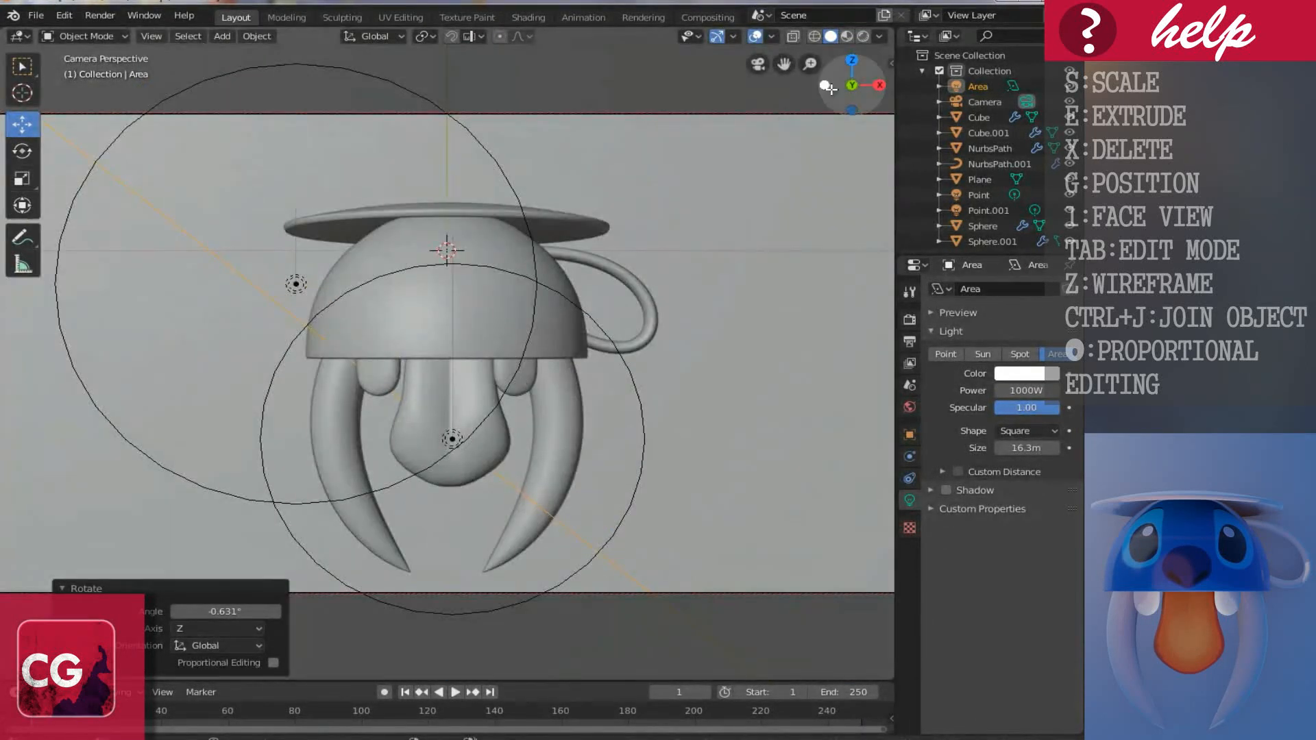
click(865, 36)
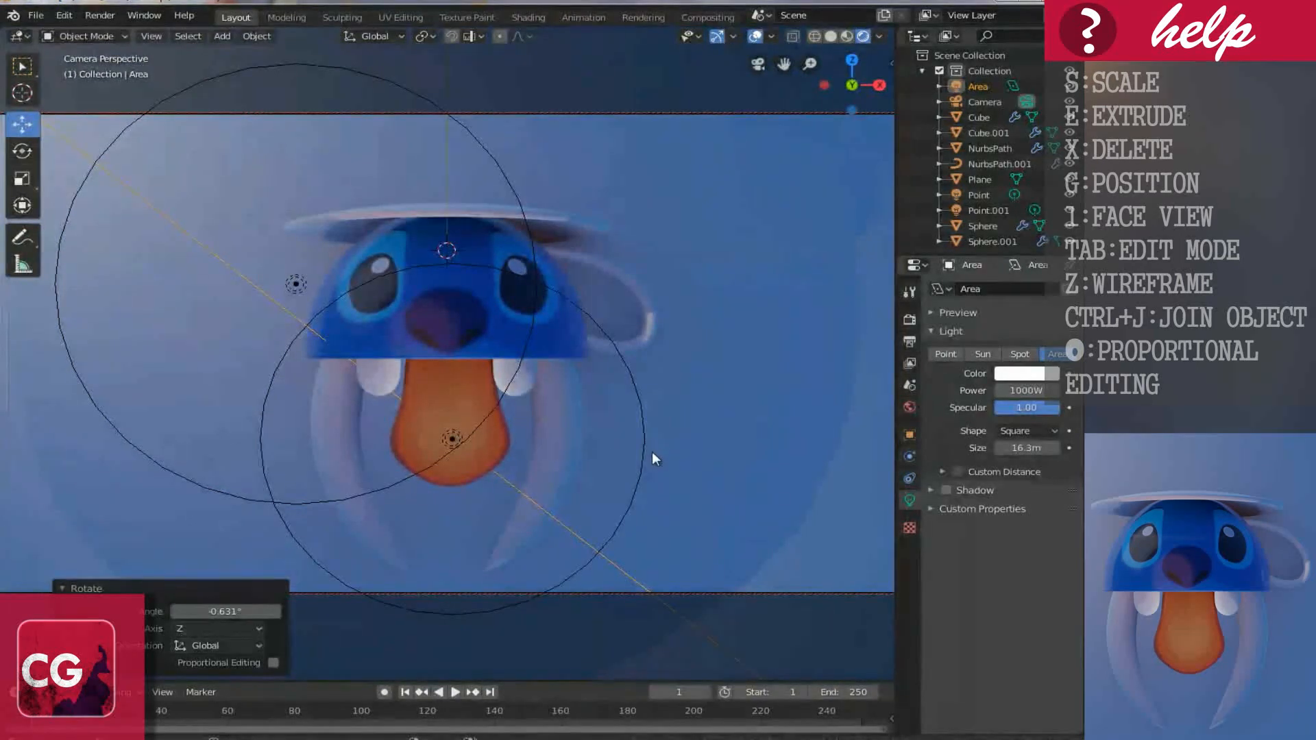
Step: Select the orange point light and dismiss the Windows colour scheme prompt without choosing an option
click(294, 285)
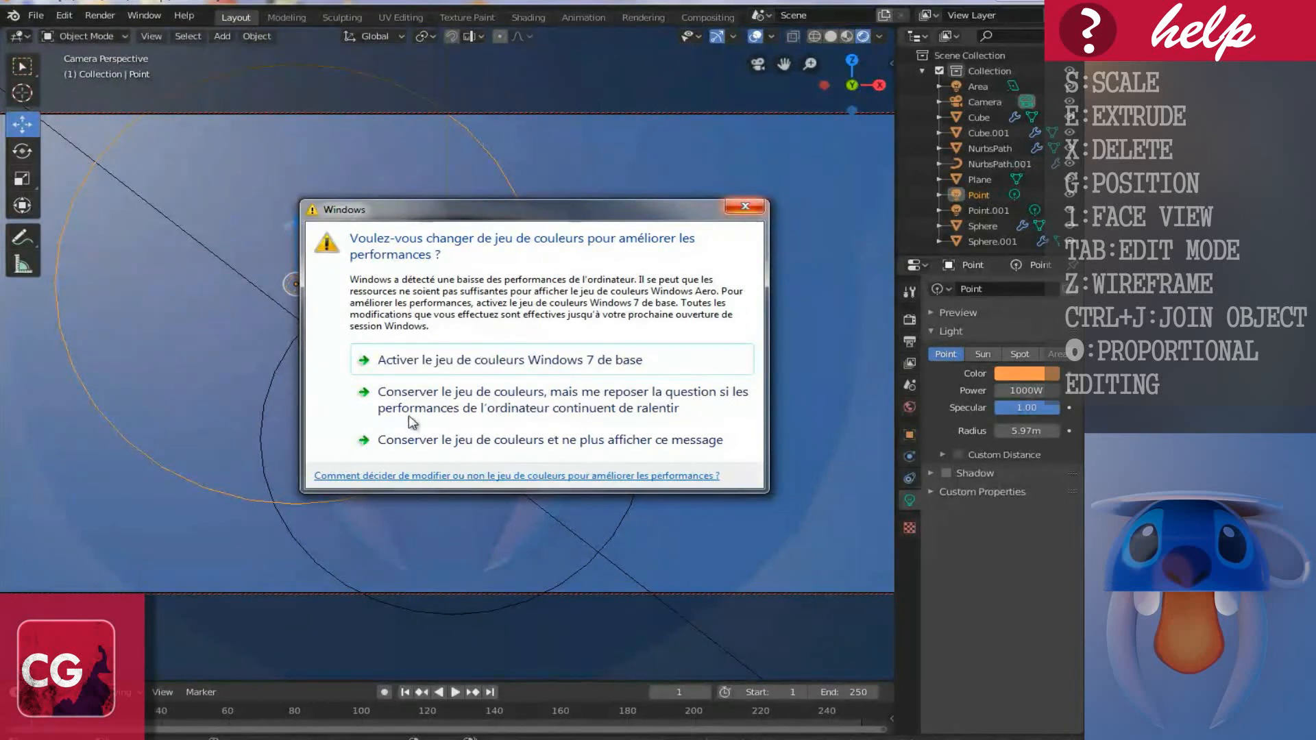
click(745, 209)
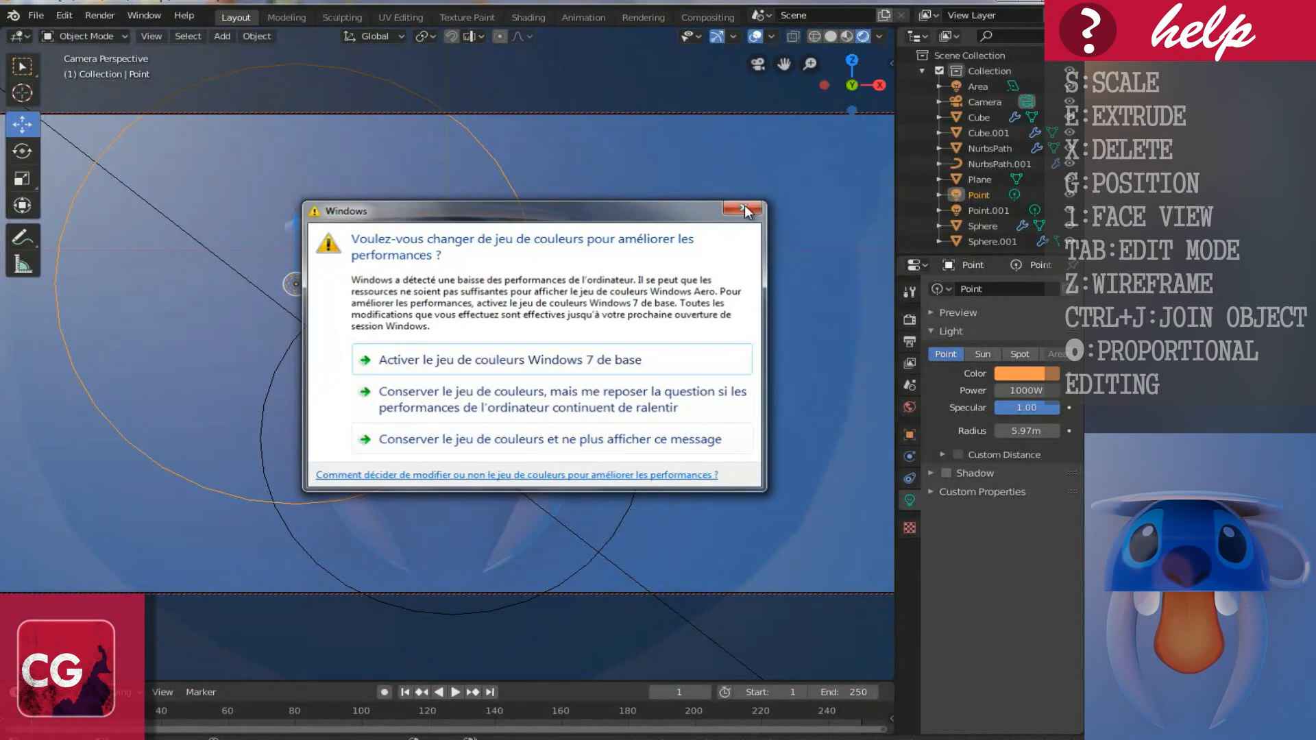